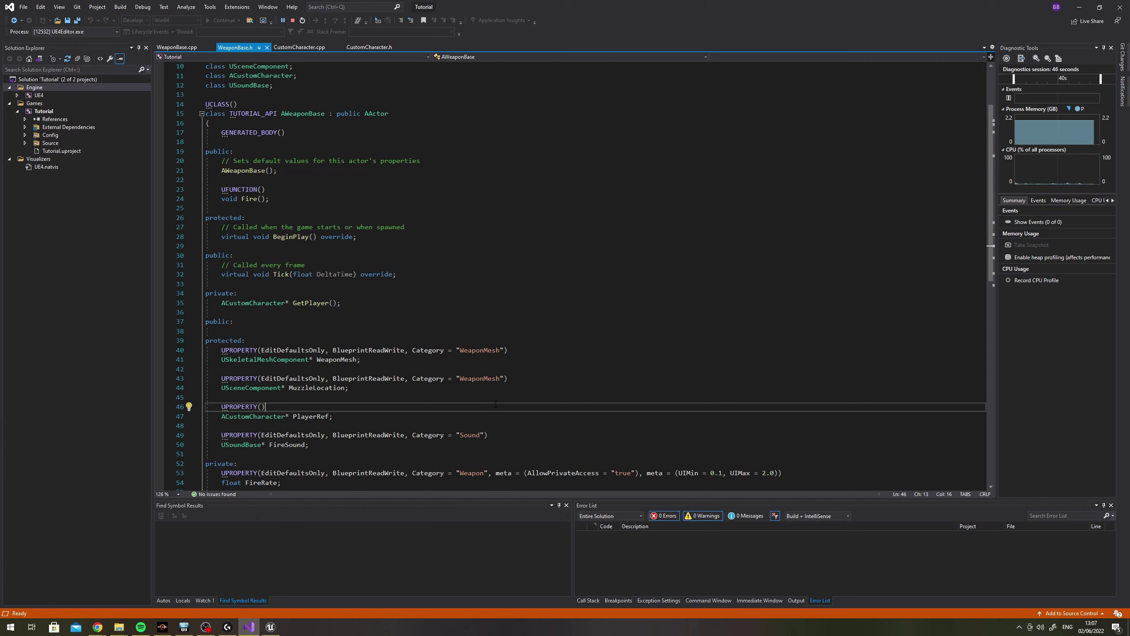
Bring the untitled Google Docs planning notes in Chrome to the front
{"action": "mouse_move", "coordinate": [97, 626]}
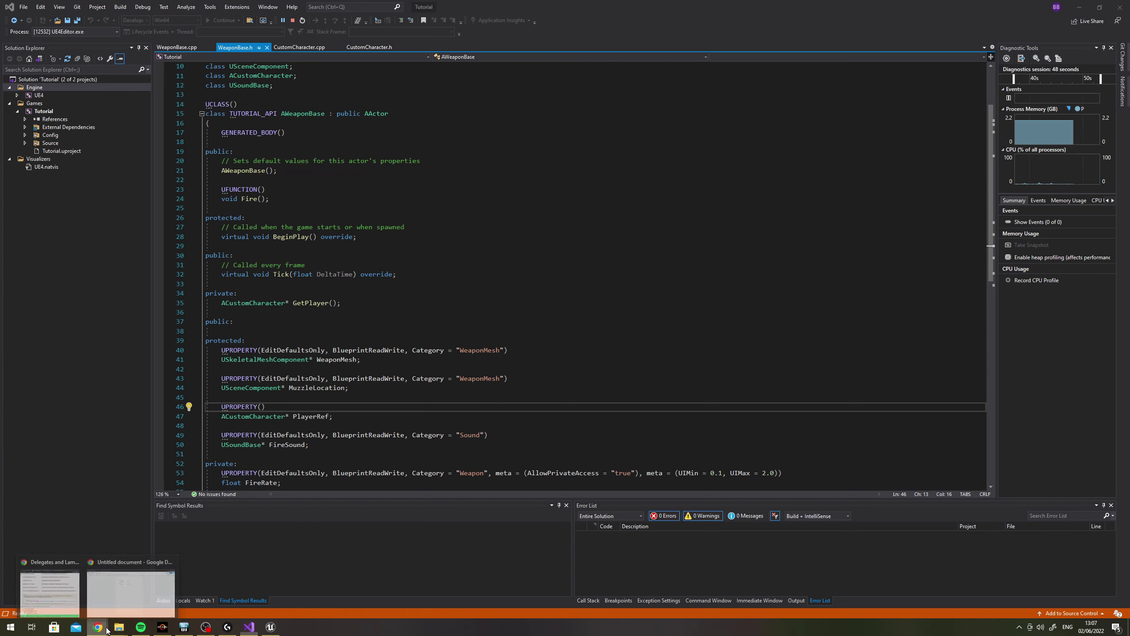
{"action": "left_click", "coordinate": [136, 597]}
Add a 'Timeline' heading with a first dash bullet 'Move Weapon on Z axis'
{"action": "left_click", "coordinate": [528, 269]}
{"action": "type", "text": "Timeline"}
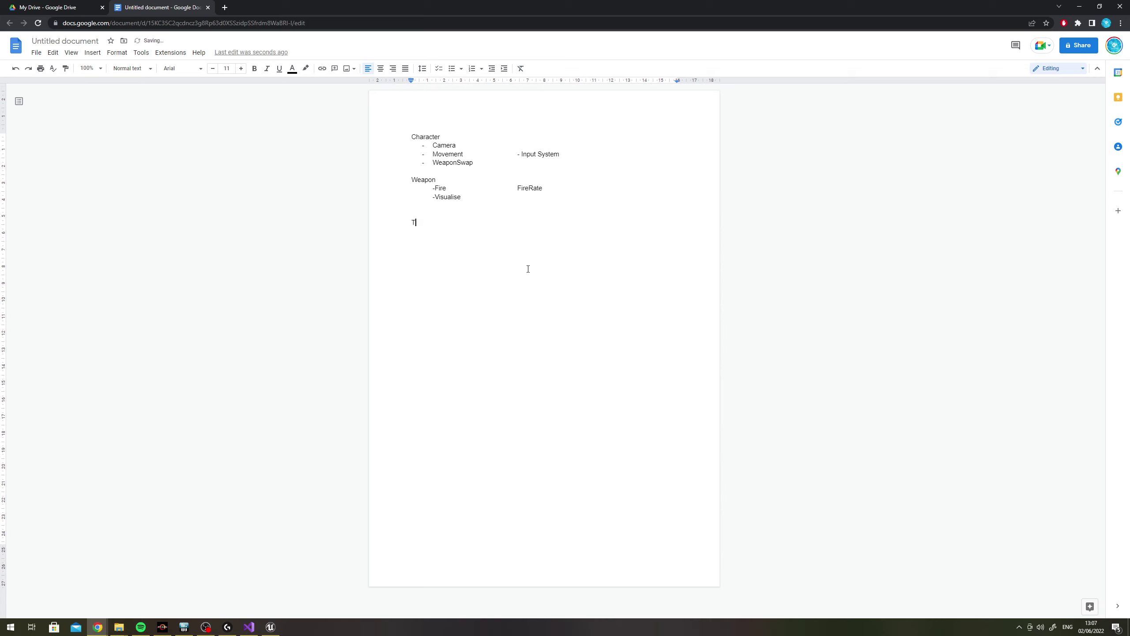
{"action": "key", "text": "Return"}
{"action": "key", "text": "Tab"}
{"action": "type", "text": "-"}
{"action": "type", "text": " Z"}
{"action": "key", "text": "BackSpace"}
{"action": "type", "text": "Weapon"}
{"action": "key", "text": "BackSpace"}
{"action": "key", "text": "BackSpace"}
{"action": "key", "text": "BackSpace"}
{"action": "key", "text": "BackSpace"}
{"action": "key", "text": "BackSpace"}
{"action": "type", "text": "Move Weapon o"}
{"action": "type", "text": "n "}
{"action": "type", "text": "Xaxid"}
Add a 'Delegate' bullet with the tabbed note 'Communicate between Weapon and Character'
{"action": "key", "text": "Return"}
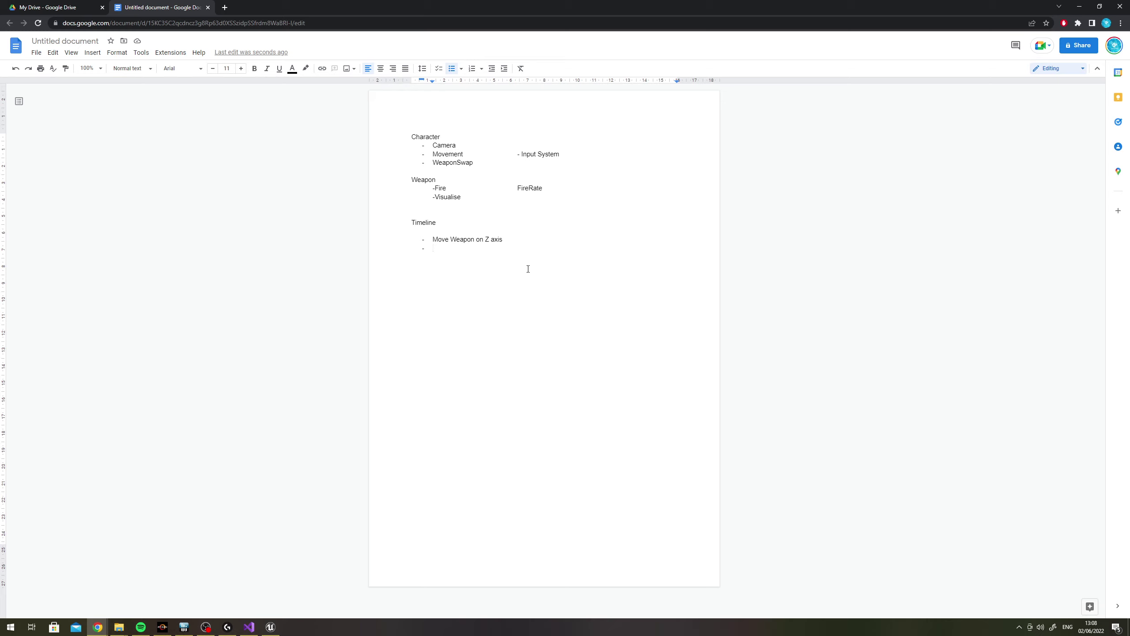
{"action": "type", "text": "D"}
{"action": "type", "text": "elegates"}
{"action": "key", "text": "BackSpace"}
{"action": "key", "text": "Tab"}
{"action": "type", "text": "Com"}
{"action": "type", "text": "municate be"}
{"action": "type", "text": "tween Weap"}
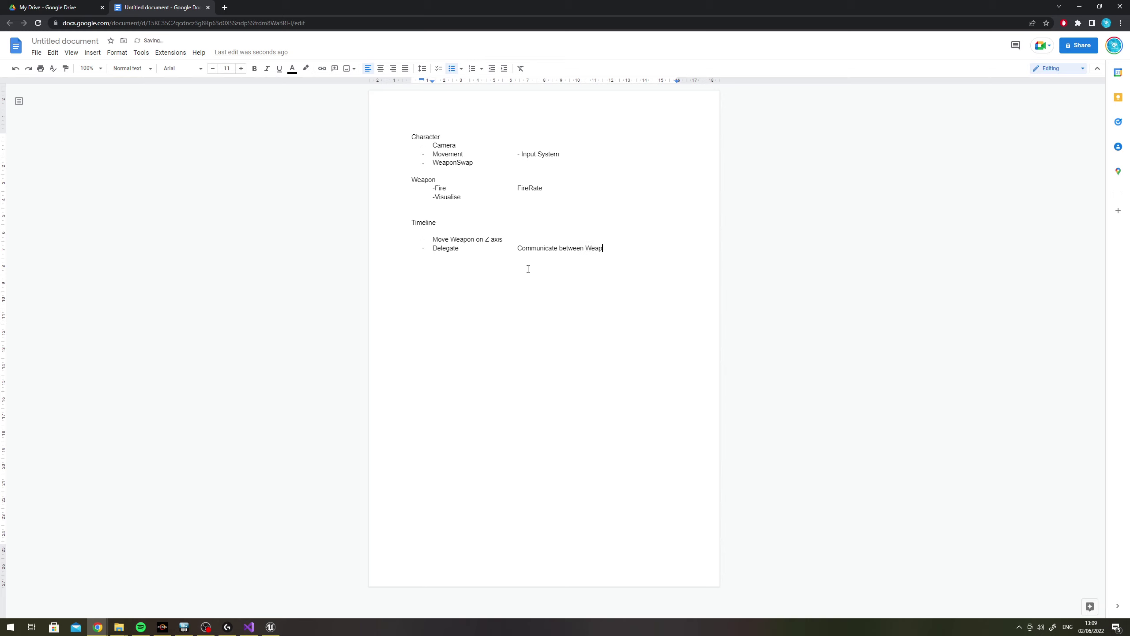
{"action": "type", "text": "on and Charactere"}
{"action": "key", "text": "BackSpace"}
Return to WeaponBase.h and add a blank line after the FireSound declaration
{"action": "left_click", "coordinate": [248, 627]}
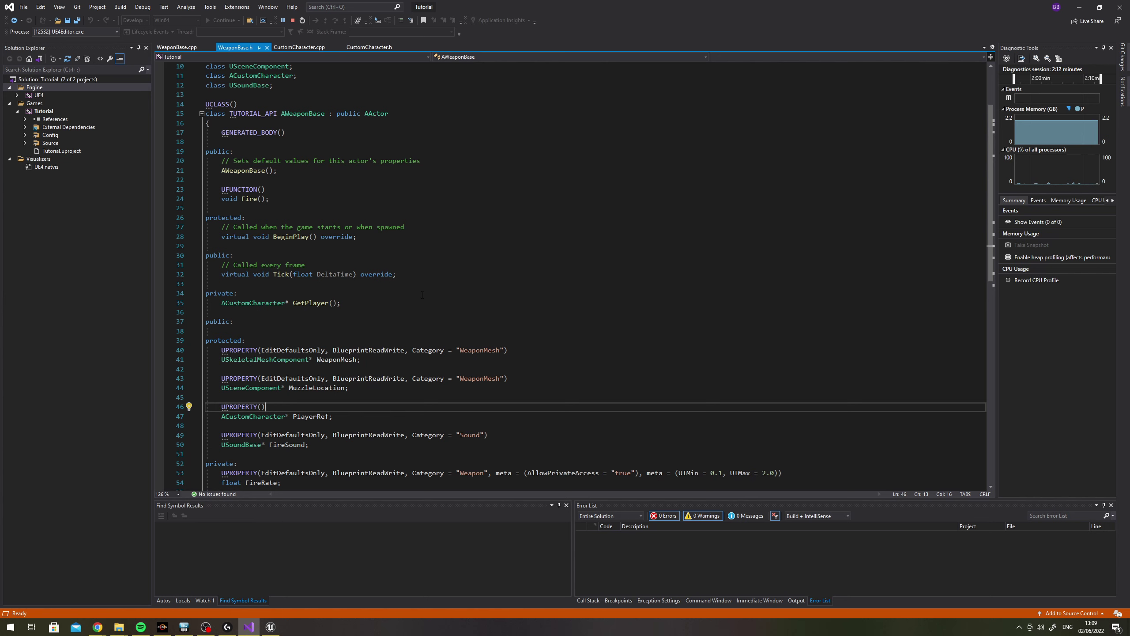
{"action": "scroll", "coordinate": [421, 294], "scroll_direction": "down", "scroll_amount": 5}
{"action": "left_click", "coordinate": [347, 307]}
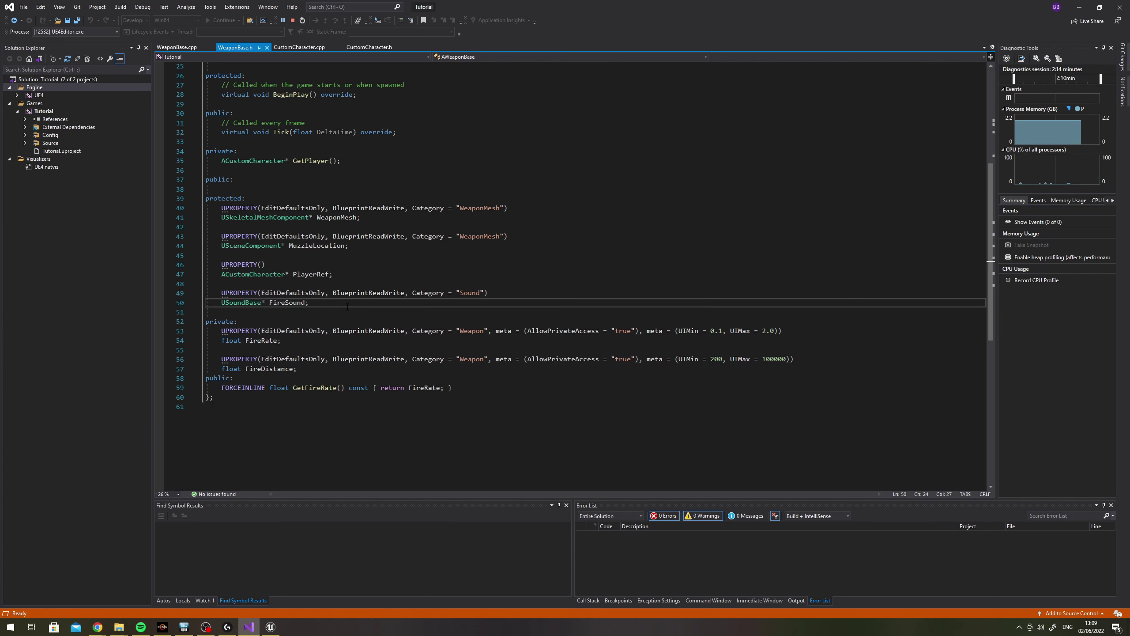
{"action": "key", "text": "Return"}
{"action": "key", "text": "Return"}
Add #include "Components/TimelineComponent.h" and #include "Containers/EnumAsByte.h" below the Actor.h include
{"action": "scroll", "coordinate": [348, 306], "scroll_direction": "up", "scroll_amount": 2}
{"action": "scroll", "coordinate": [347, 307], "scroll_direction": "up", "scroll_amount": 6}
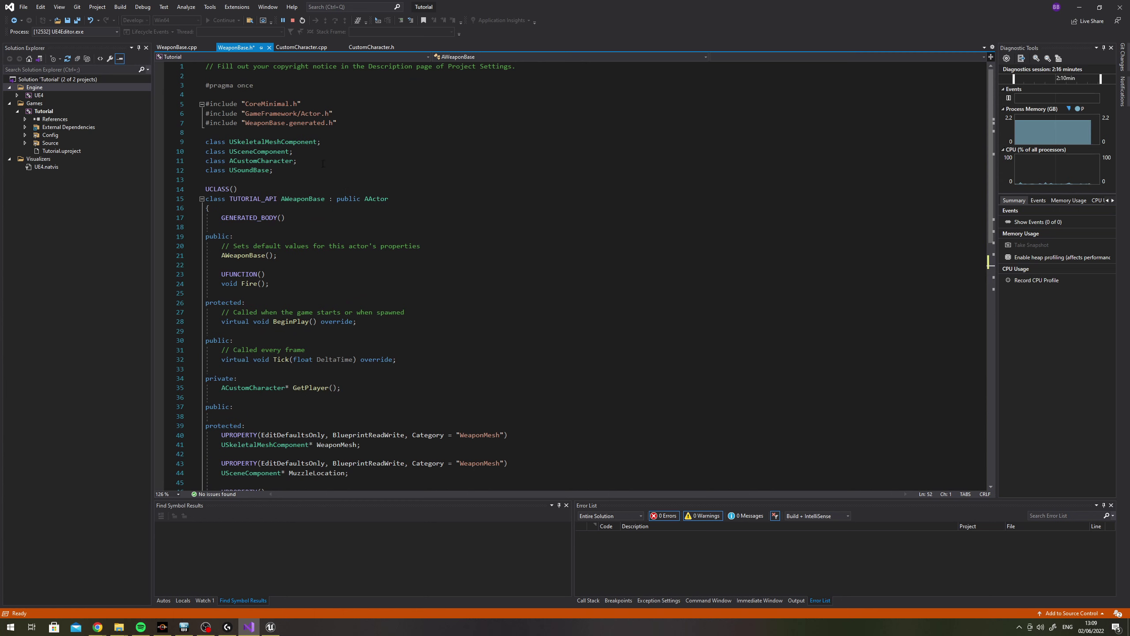
{"action": "left_click", "coordinate": [354, 112]}
{"action": "key", "text": "Return"}
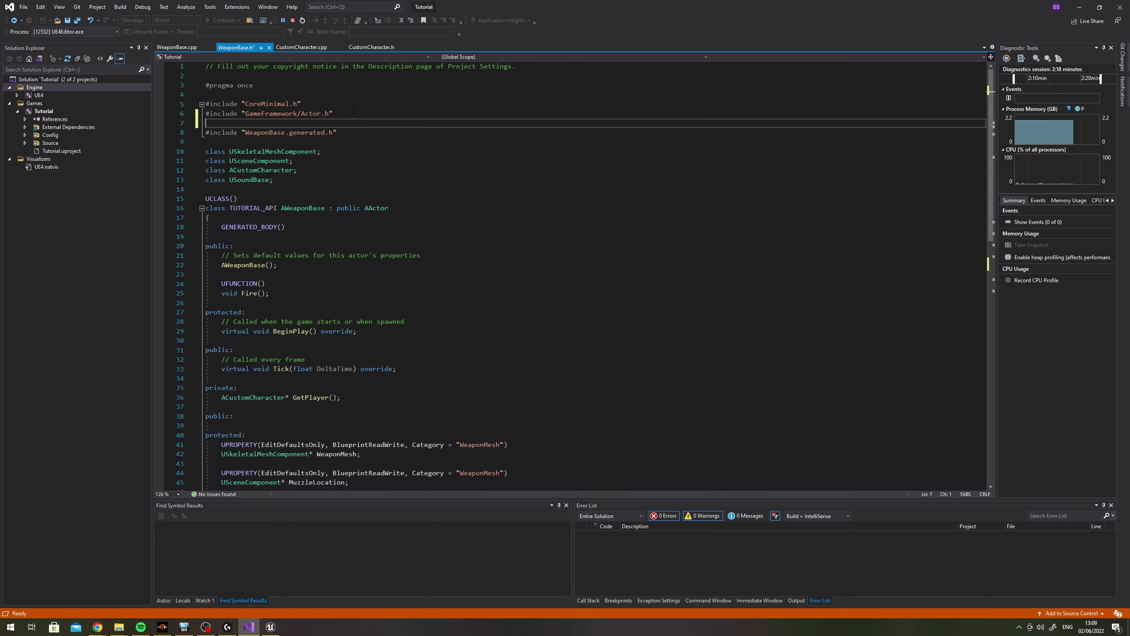
{"action": "key", "text": "Return"}
{"action": "type", "text": "#include \""}
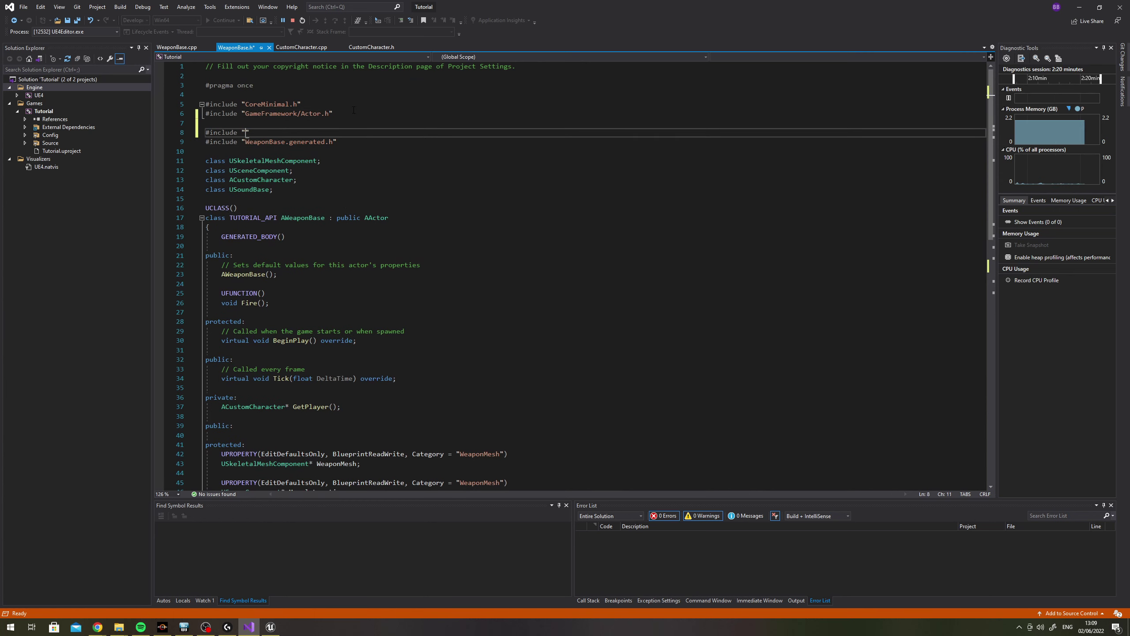
{"action": "type", "text": "Components"}
{"action": "type", "text": "/Timeline"}
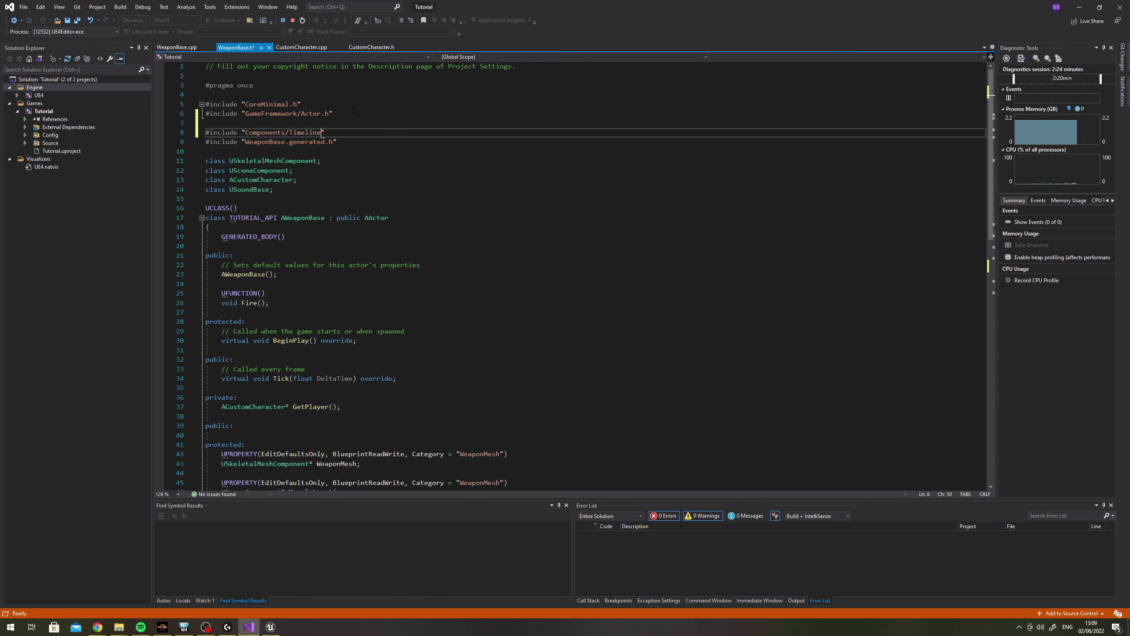
{"action": "type", "text": "Component.h"}
{"action": "key", "text": "End"}
{"action": "key", "text": "Return"}
{"action": "type", "text": "#include "}
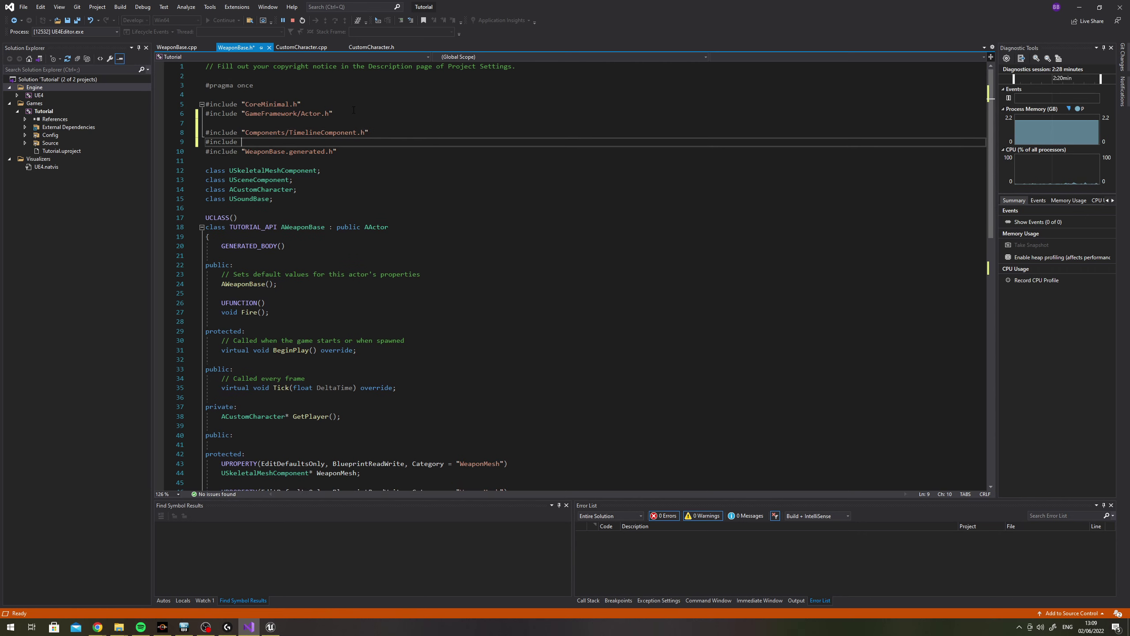
{"action": "type", "text": "\"Cont"}
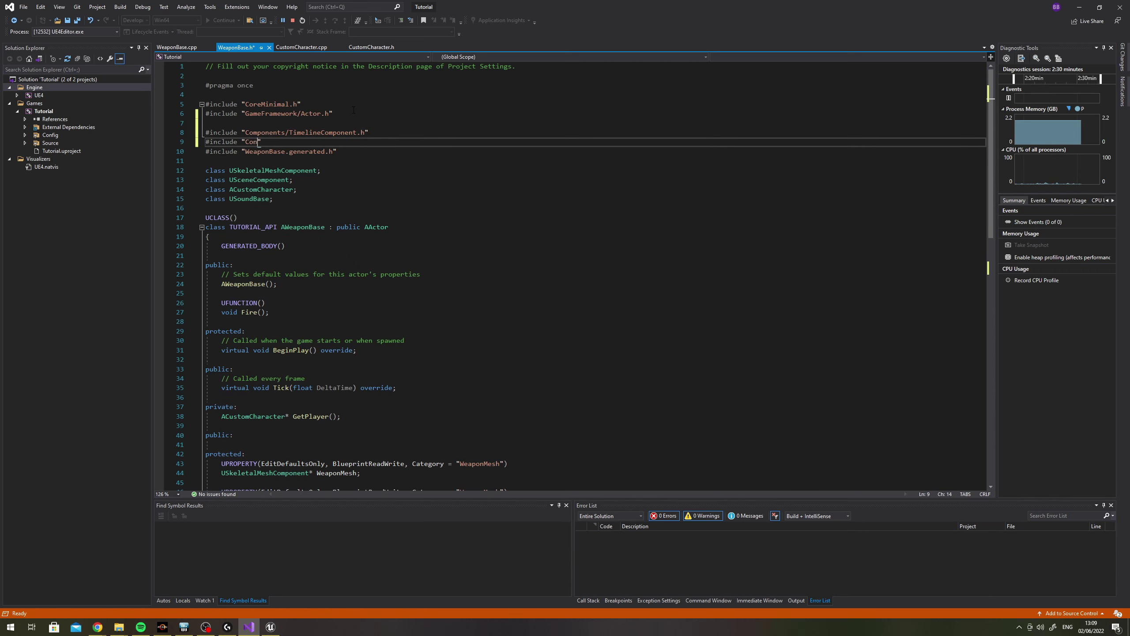
{"action": "type", "text": "ainers/E"}
{"action": "type", "text": "numAsByte"}
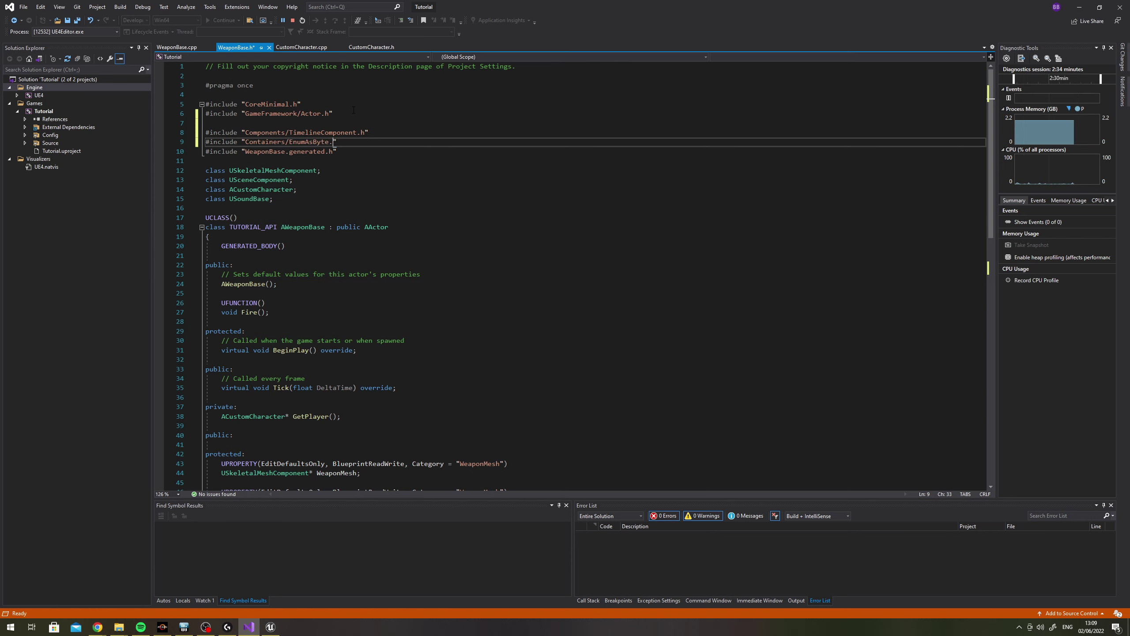
{"action": "type", "text": ".h\""}
{"action": "key", "text": "Return"}
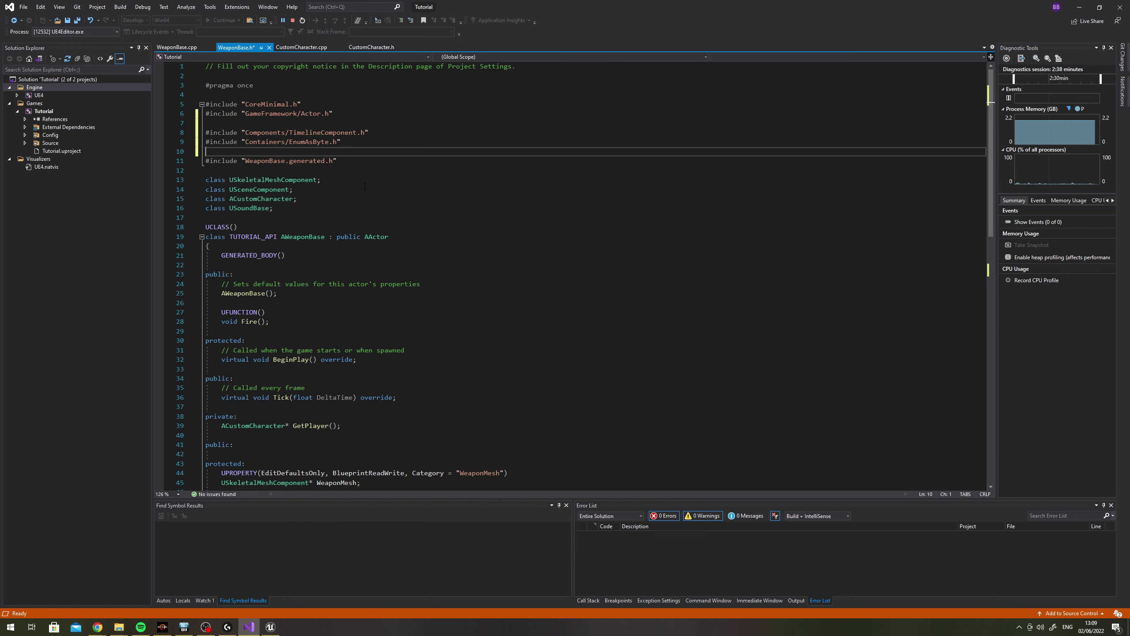
Below FireSound, add a '// TimelineComps' comment and declare FTimeline ApperanceTimeline
{"action": "scroll", "coordinate": [276, 152], "scroll_direction": "down", "scroll_amount": 5}
{"action": "scroll", "coordinate": [276, 151], "scroll_direction": "down", "scroll_amount": 6}
{"action": "left_click", "coordinate": [330, 264]}
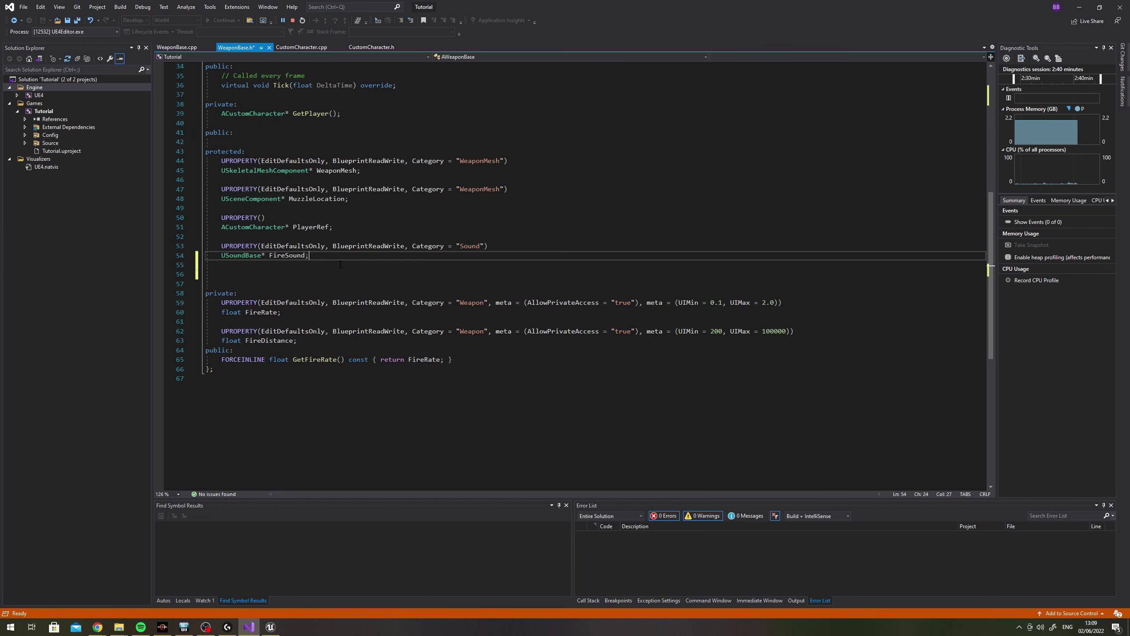
{"action": "left_click", "coordinate": [329, 272]}
{"action": "key", "text": "BackSpace"}
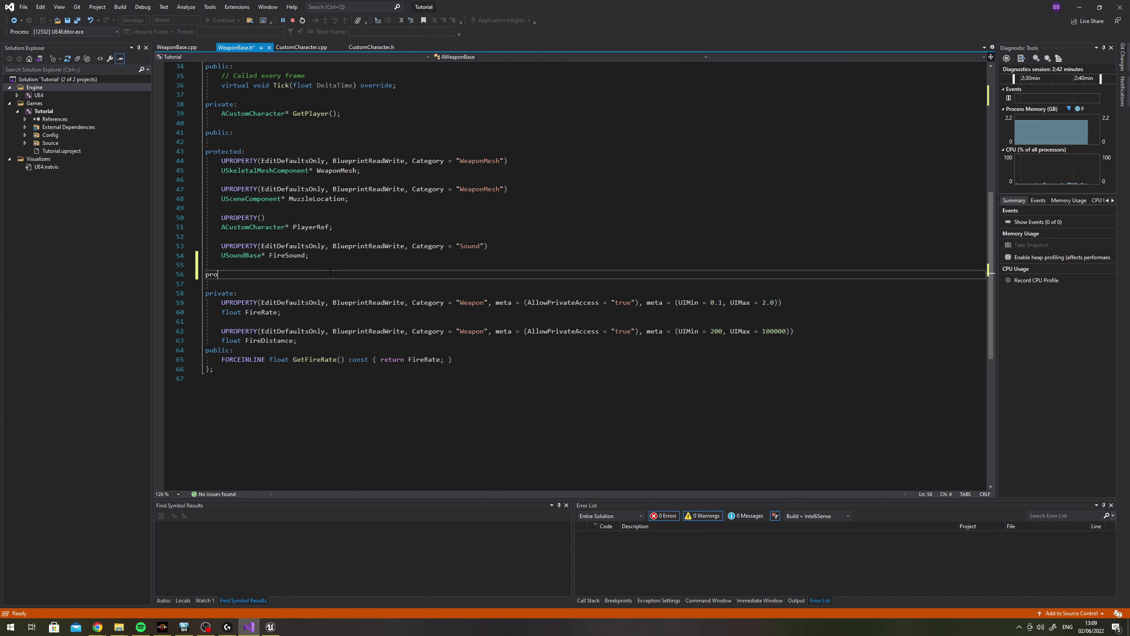
{"action": "type", "text": "// "}
{"action": "type", "text": "TimelineCom"}
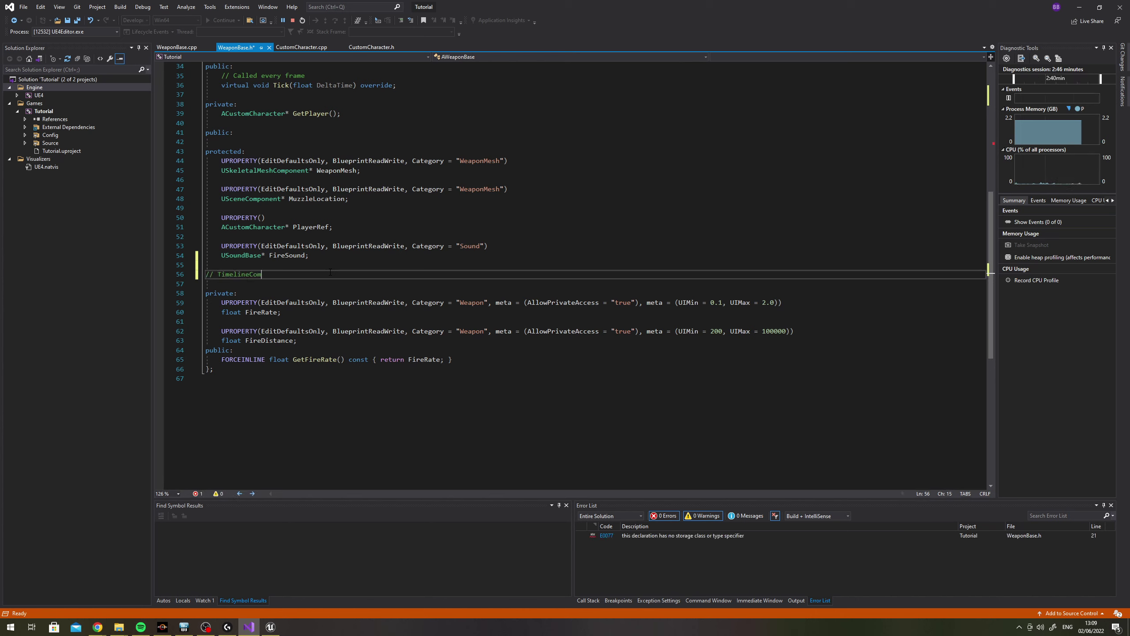
{"action": "type", "text": "ps"}
{"action": "key", "text": "Return"}
{"action": "key", "text": "Return"}
{"action": "type", "text": "FT"}
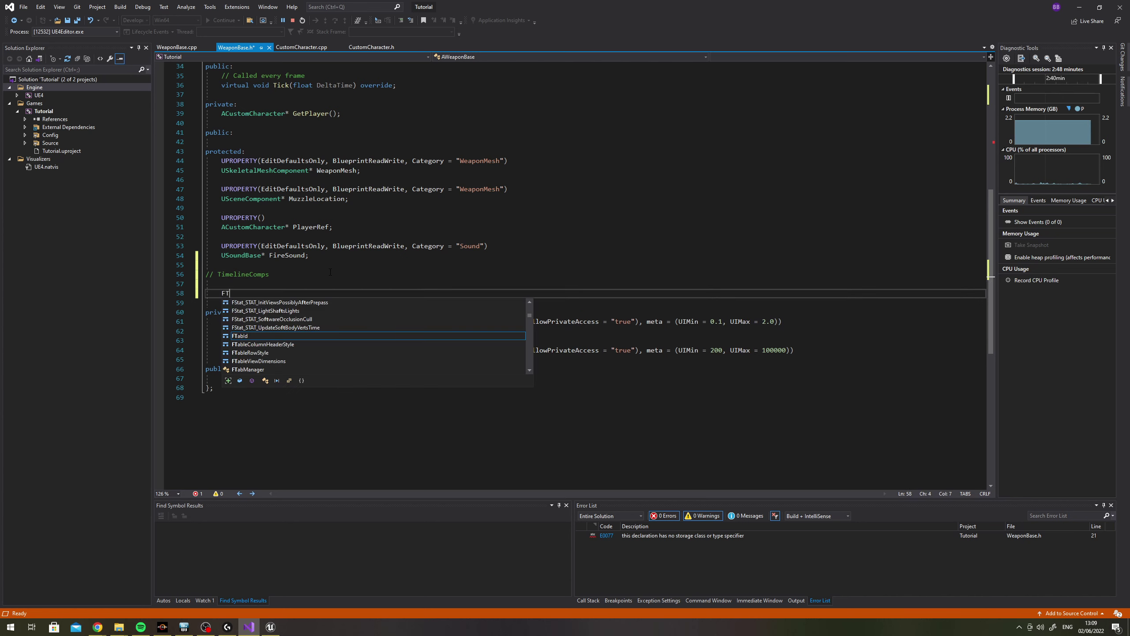
{"action": "type", "text": "imeline"}
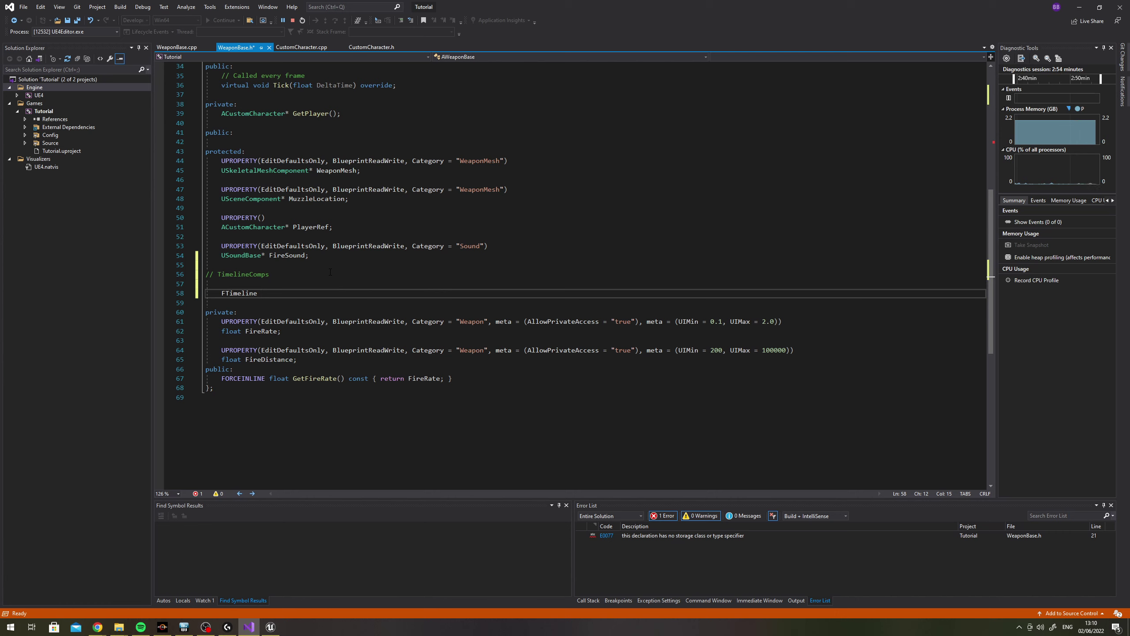
{"action": "type", "text": " ApperanceTime"}
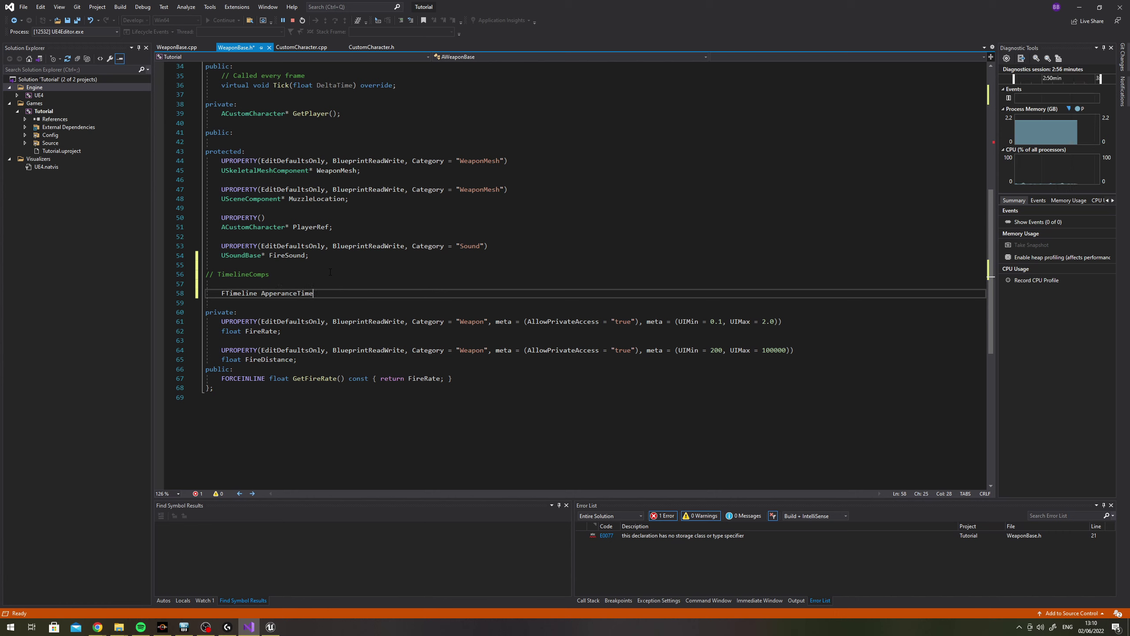
{"action": "type", "text": "line;"}
{"action": "key", "text": "Return"}
{"action": "key", "text": "Return"}
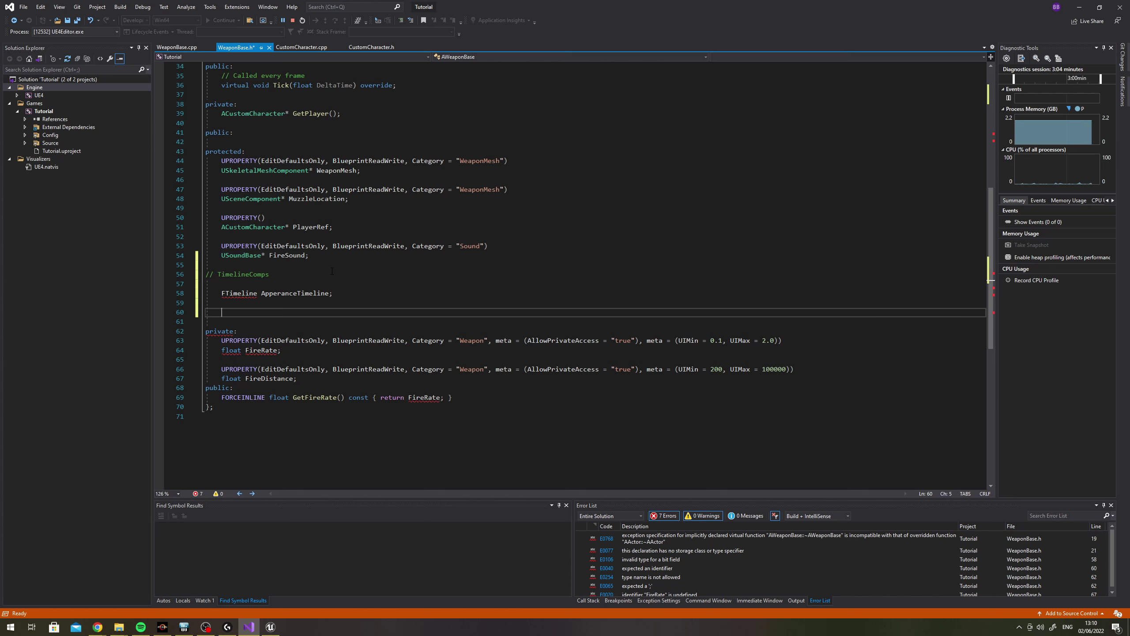
{"action": "scroll", "coordinate": [332, 271], "scroll_direction": "up", "scroll_amount": 11}
{"action": "scroll", "coordinate": [332, 212], "scroll_direction": "down", "scroll_amount": 13}
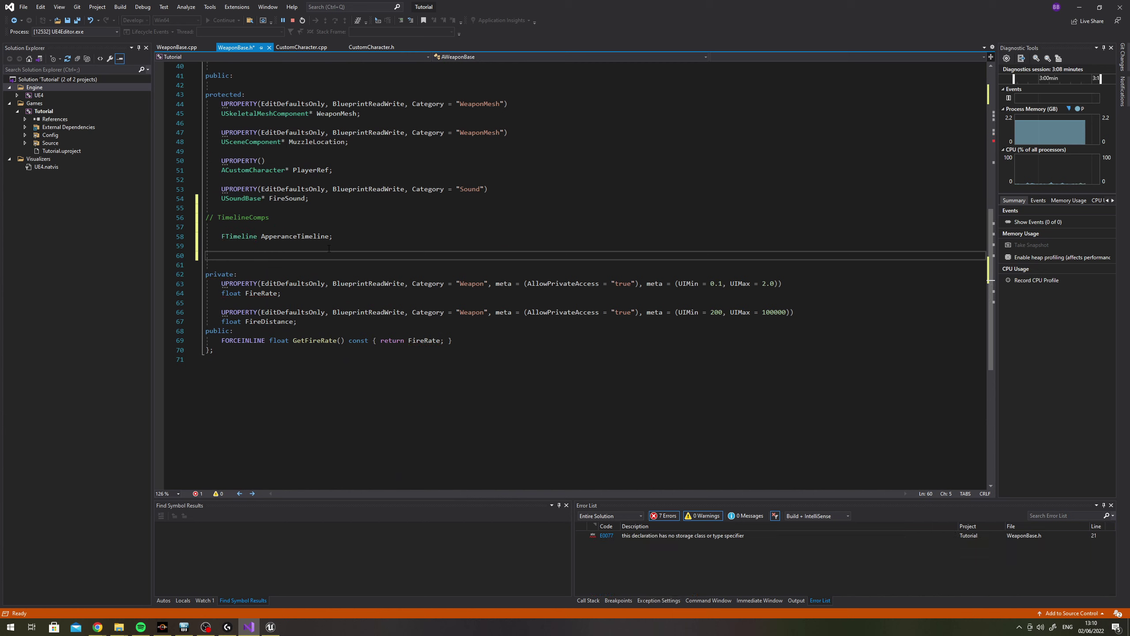
Declare FOnTimelineFloat ApperanceFloat and FOnTimelineEvent AppearanceFinished
{"action": "type", "text": "FOnTimeline"}
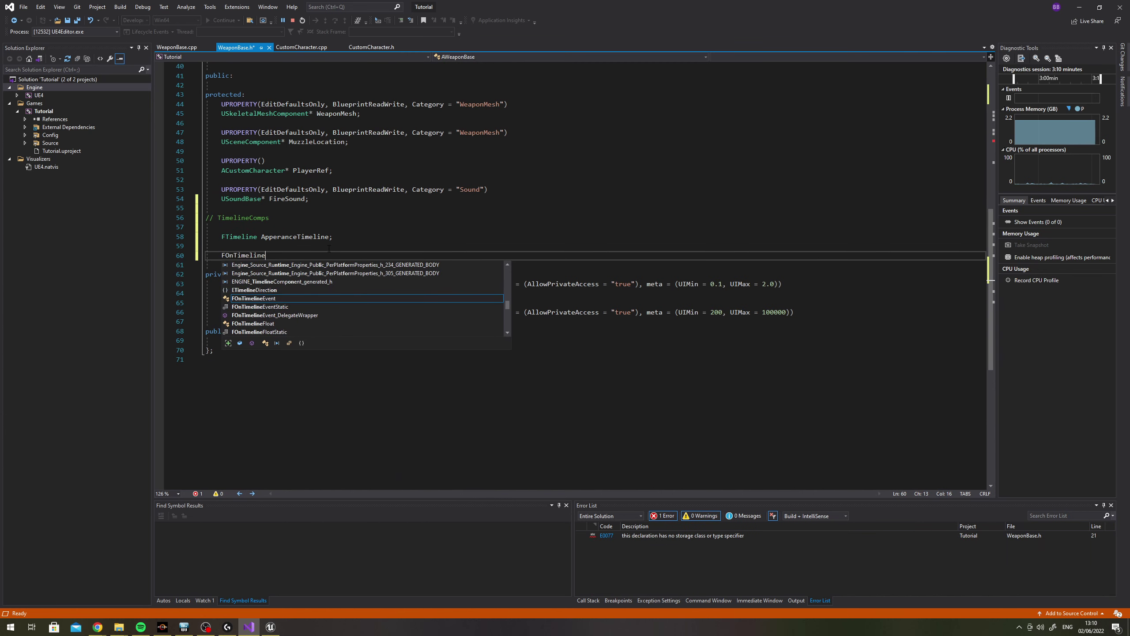
{"action": "type", "text": "Float"}
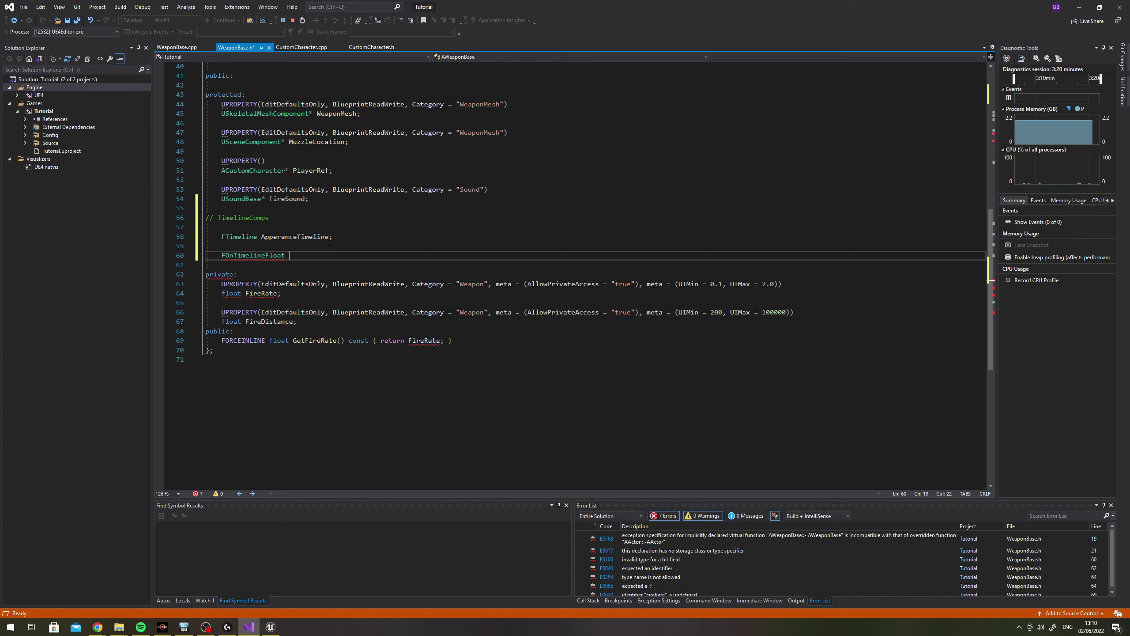
{"action": "type", "text": "Appera"}
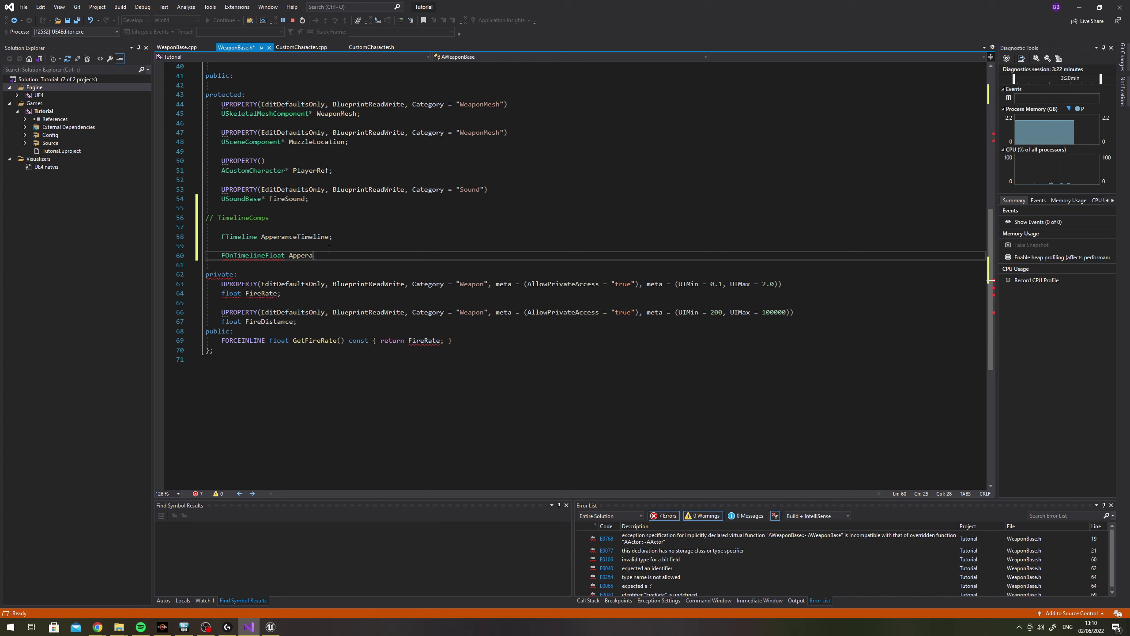
{"action": "type", "text": "nceFloat;"}
{"action": "key", "text": "BackSpace"}
{"action": "key", "text": "BackSpace"}
{"action": "key", "text": "BackSpace"}
{"action": "key", "text": "BackSpace"}
{"action": "key", "text": "BackSpace"}
{"action": "key", "text": "BackSpace"}
{"action": "type", "text": "ranceFloat;"}
{"action": "key", "text": "Return"}
{"action": "key", "text": "Return"}
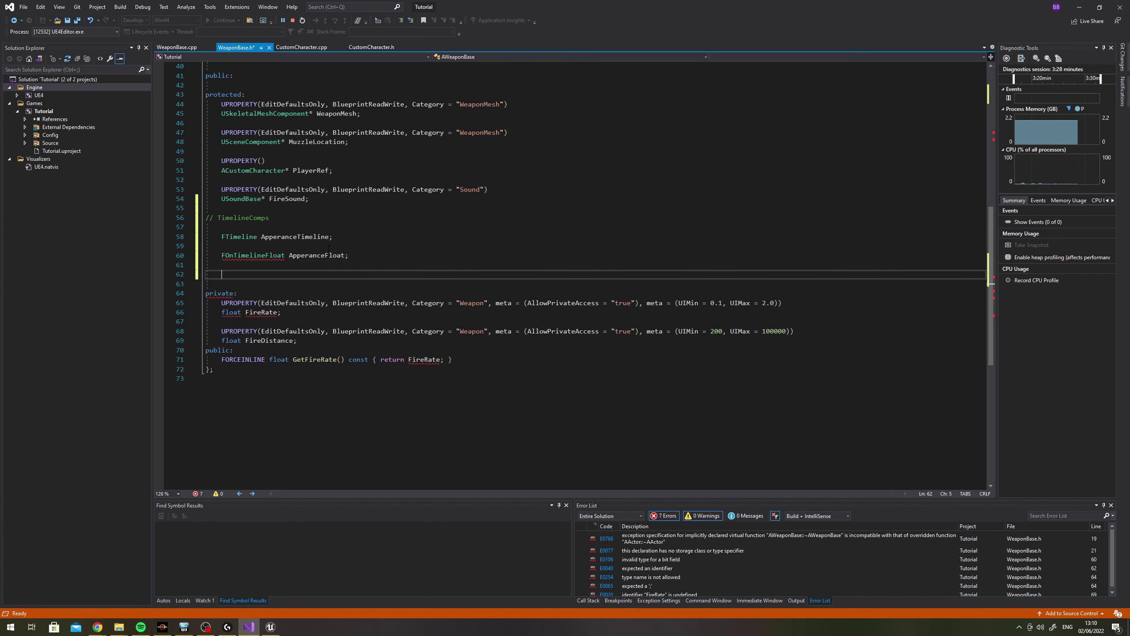
{"action": "type", "text": "FO"}
{"action": "type", "text": "nTimelineE"}
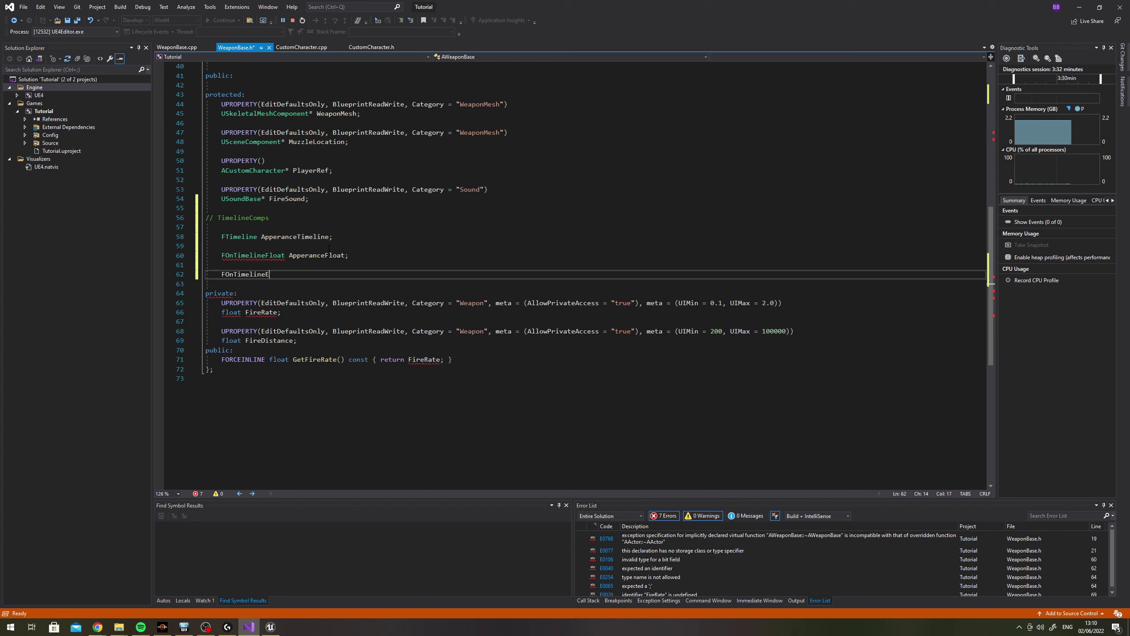
{"action": "type", "text": "vent Appe"}
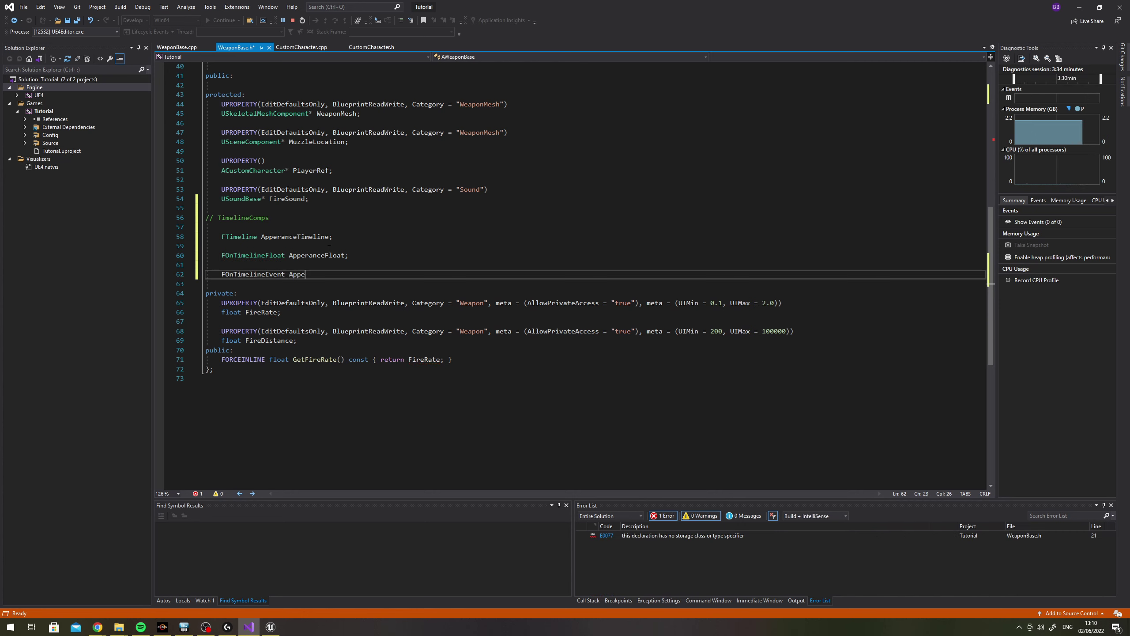
{"action": "type", "text": "aranc"}
{"action": "key", "text": "BackSpace"}
{"action": "key", "text": "BackSpace"}
{"action": "key", "text": "BackSpace"}
{"action": "key", "text": "BackSpace"}
{"action": "type", "text": "anc"}
{"action": "type", "text": "eFin"}
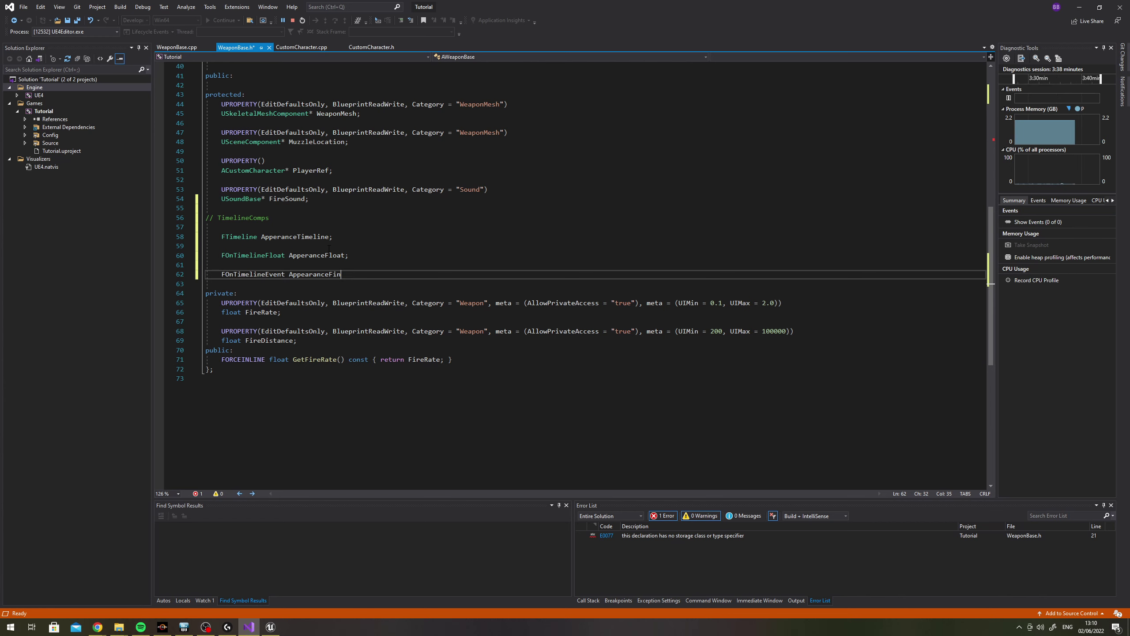
{"action": "type", "text": "ished;"}
{"action": "key", "text": "Return"}
{"action": "key", "text": "Return"}
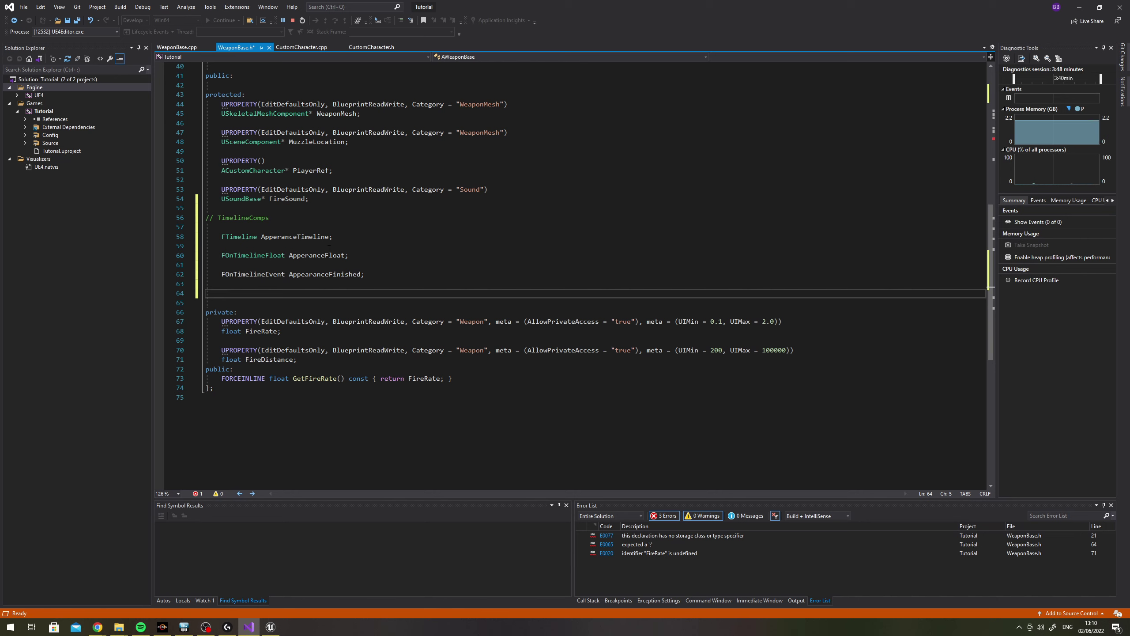
Declare TEnumAsByte<ETimelineDirection::Type> TimelineDirection in the TimelineComps block
{"action": "type", "text": "TE"}
{"action": "key", "text": "BackSpace"}
{"action": "key", "text": "BackSpace"}
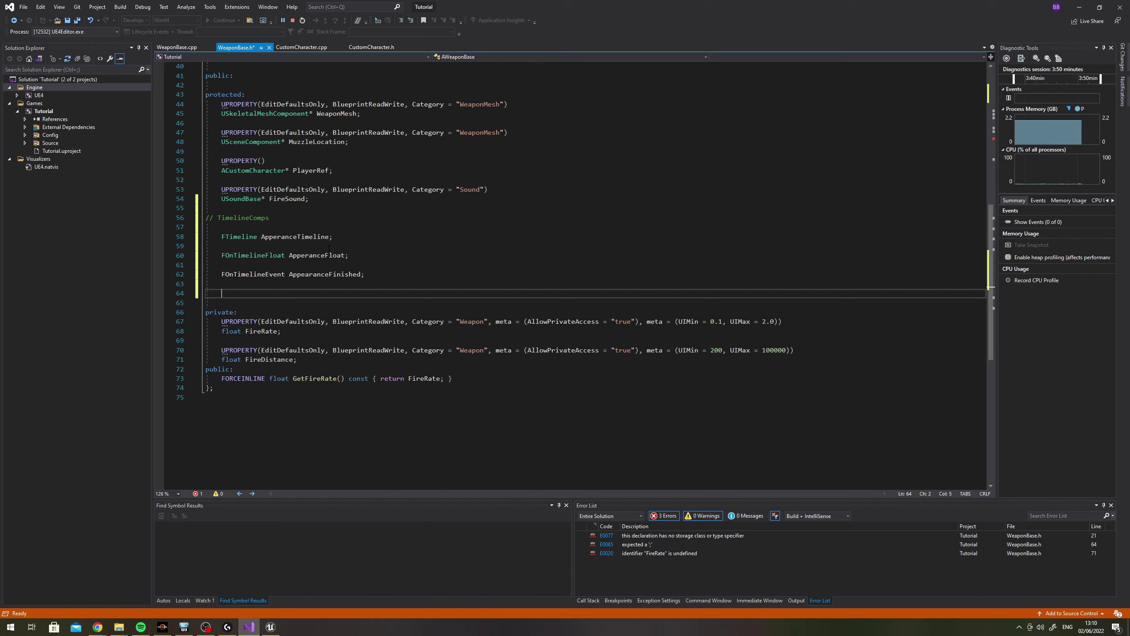
{"action": "type", "text": "T"}
{"action": "type", "text": "EnumAs"}
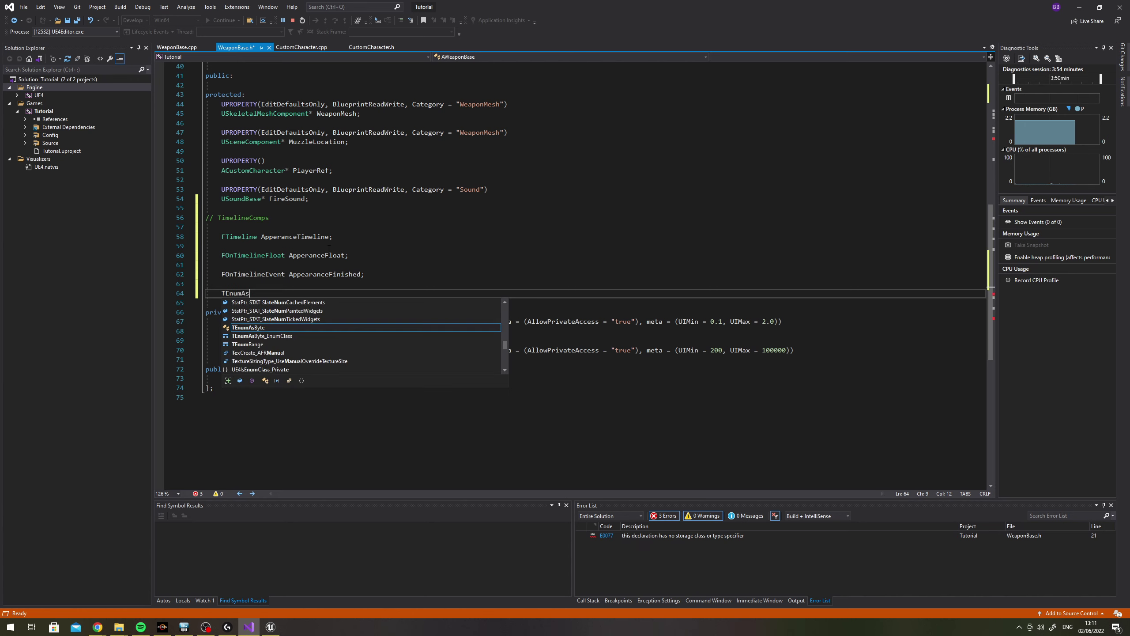
{"action": "type", "text": "Byte<"}
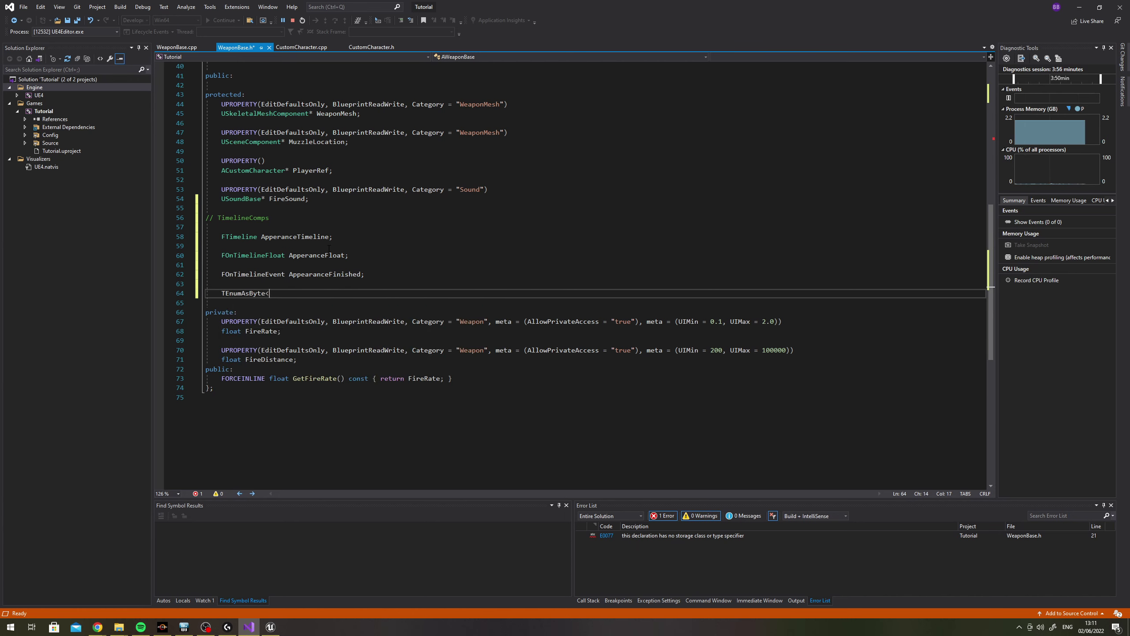
{"action": "type", "text": "ETimelin"}
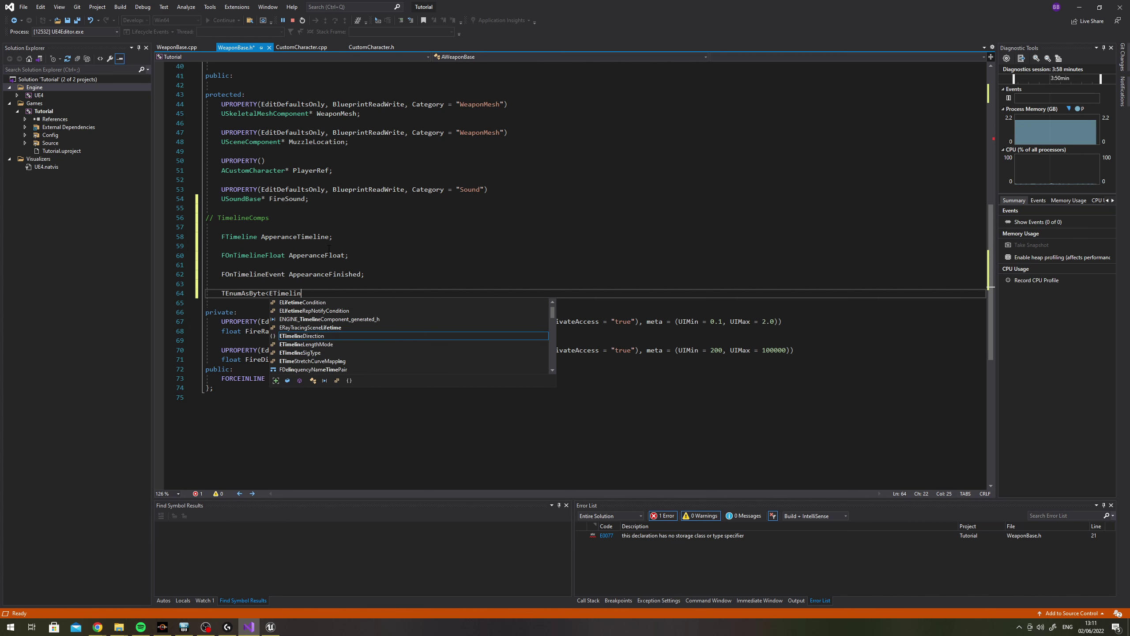
{"action": "type", "text": "eDirection::T"}
{"action": "key", "text": "Tab"}
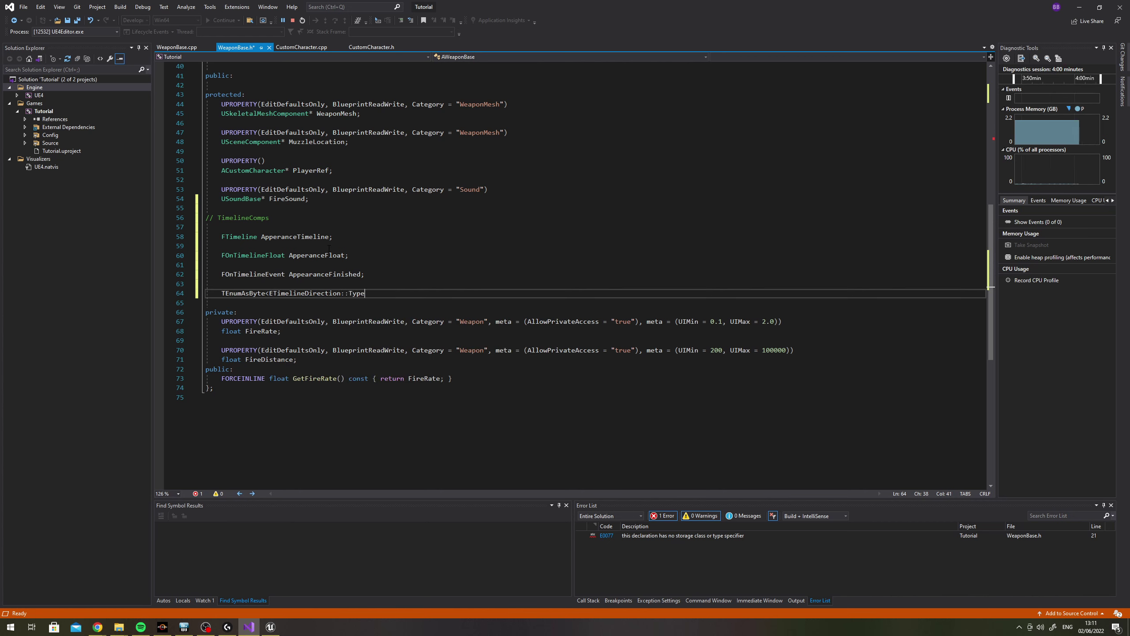
{"action": "type", "text": "> Timeline"}
{"action": "type", "text": "Direction;"}
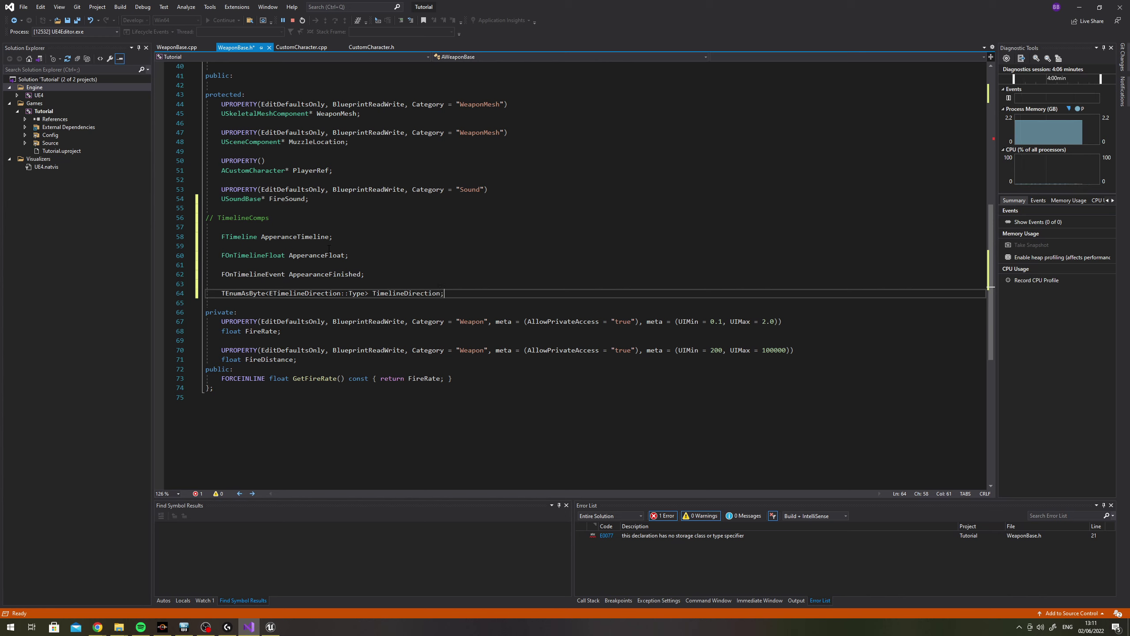
{"action": "key", "text": "Return"}
{"action": "key", "text": "Return"}
Write a UPROPERTY(EditDefaultsOnly, BlueprintReadWrite, Category = "Timeline") specifier line
{"action": "type", "text": "UPREUP"}
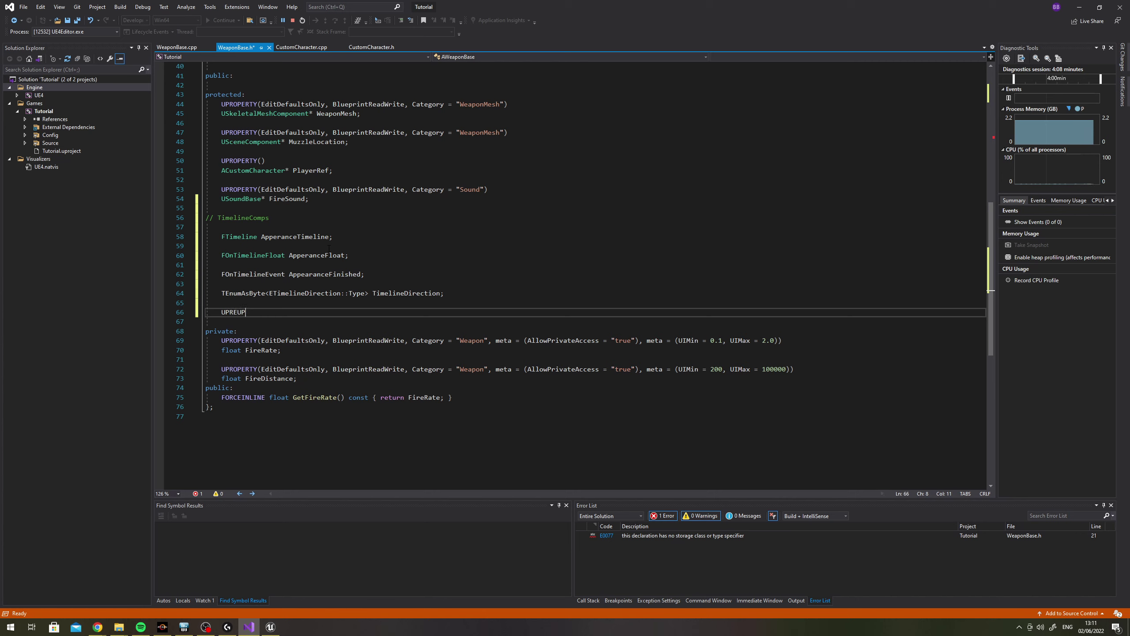
{"action": "key", "text": "BackSpace"}
{"action": "key", "text": "BackSpace"}
{"action": "key", "text": "BackSpace"}
{"action": "type", "text": "O"}
{"action": "key", "text": "BackSpace"}
{"action": "type", "text": "OPER"}
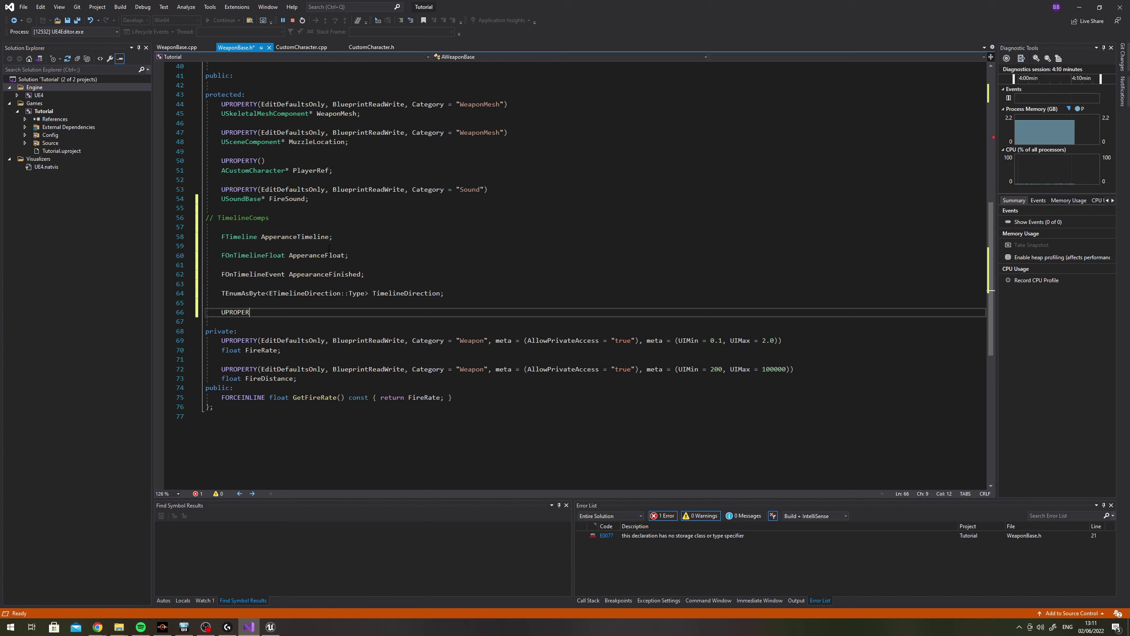
{"action": "type", "text": "TY(EditDf"}
{"action": "type", "text": "eaults"}
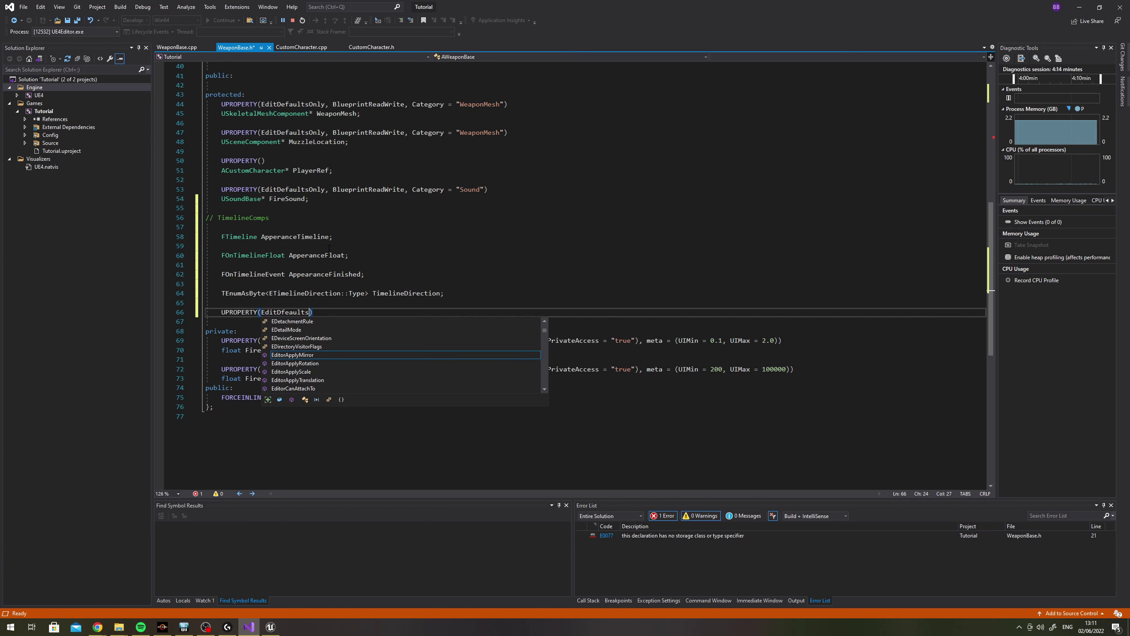
{"action": "key", "text": "BackSpace"}
{"action": "key", "text": "BackSpace"}
{"action": "key", "text": "BackSpace"}
{"action": "type", "text": "efaults"}
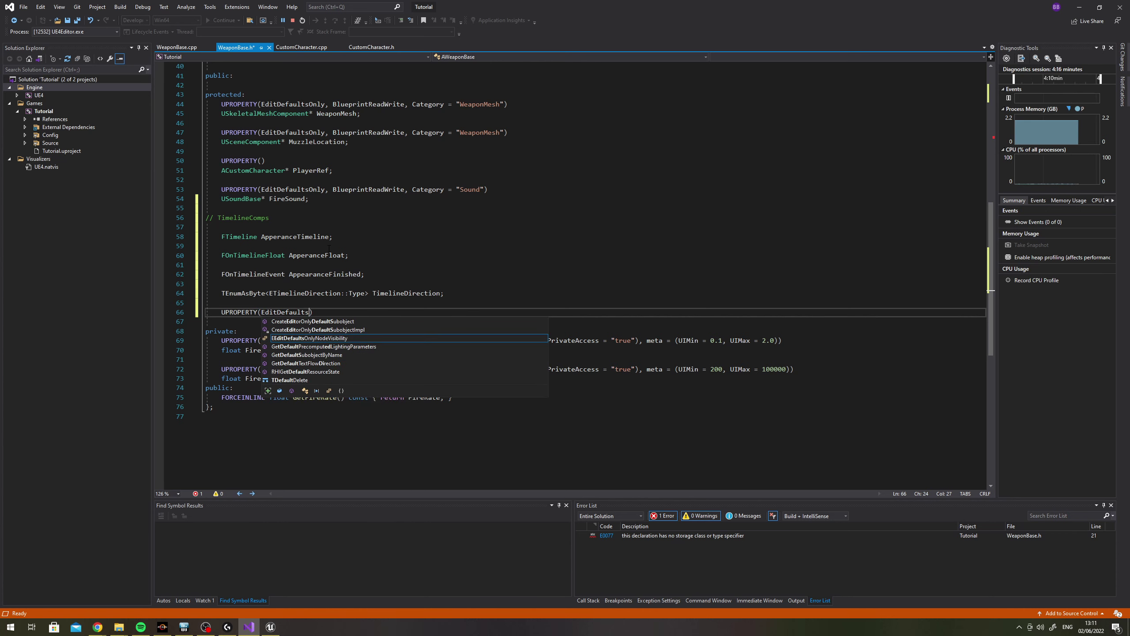
{"action": "type", "text": "Only, Blue"}
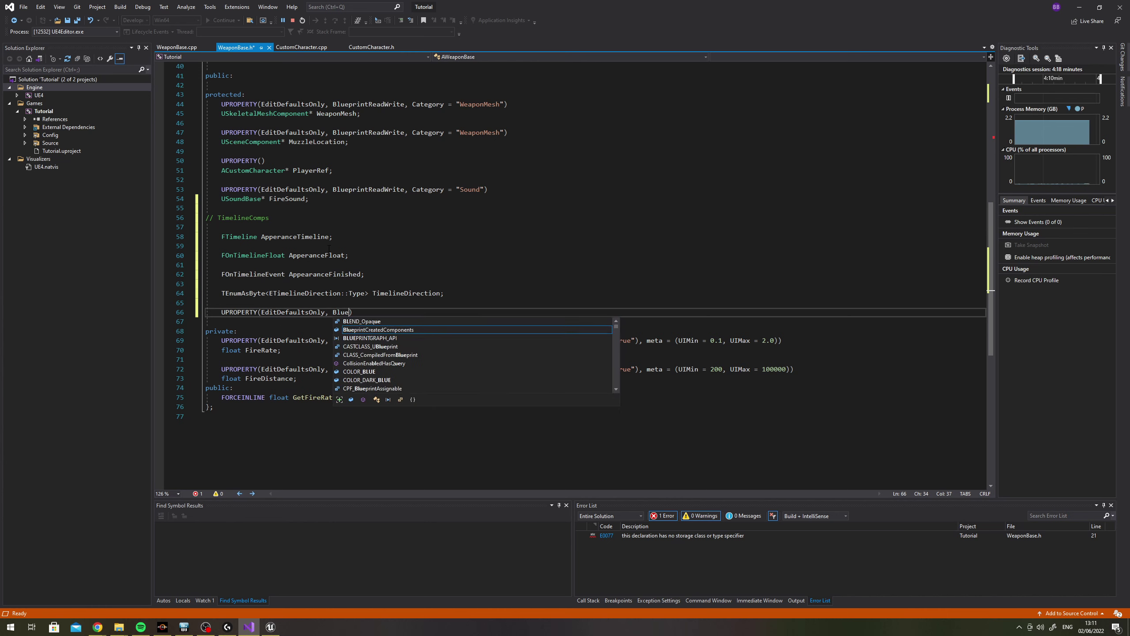
{"action": "type", "text": "printReadWRite,"}
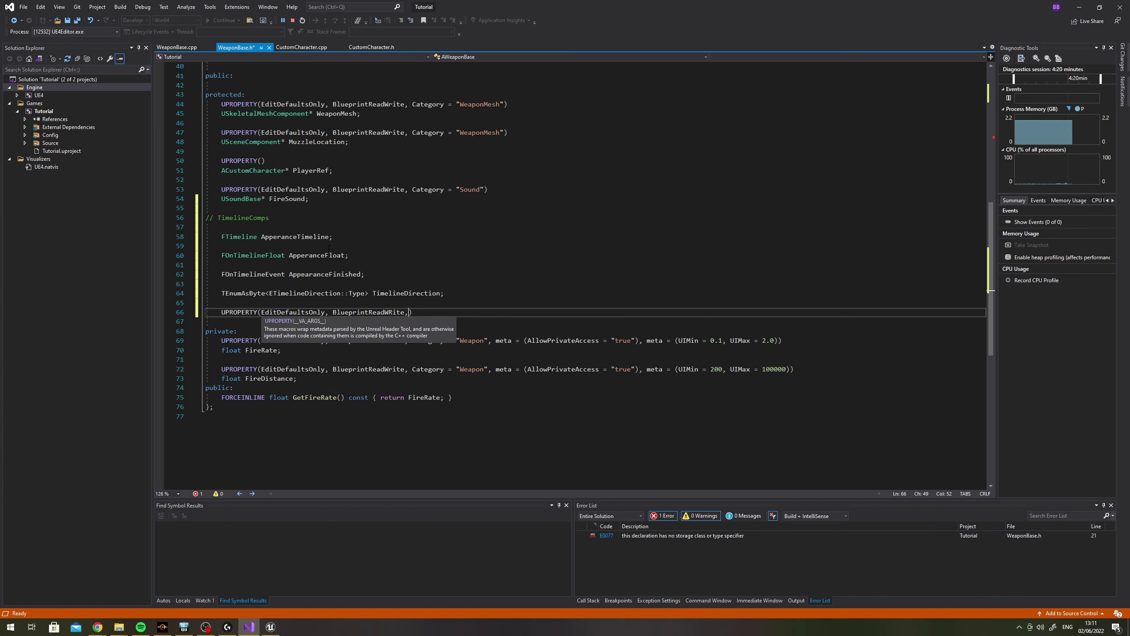
{"action": "key", "text": "BackSpace"}
{"action": "key", "text": "BackSpace"}
{"action": "key", "text": "BackSpace"}
{"action": "key", "text": "BackSpace"}
{"action": "type", "text": "rite, C"}
{"action": "type", "text": "ategory = \""}
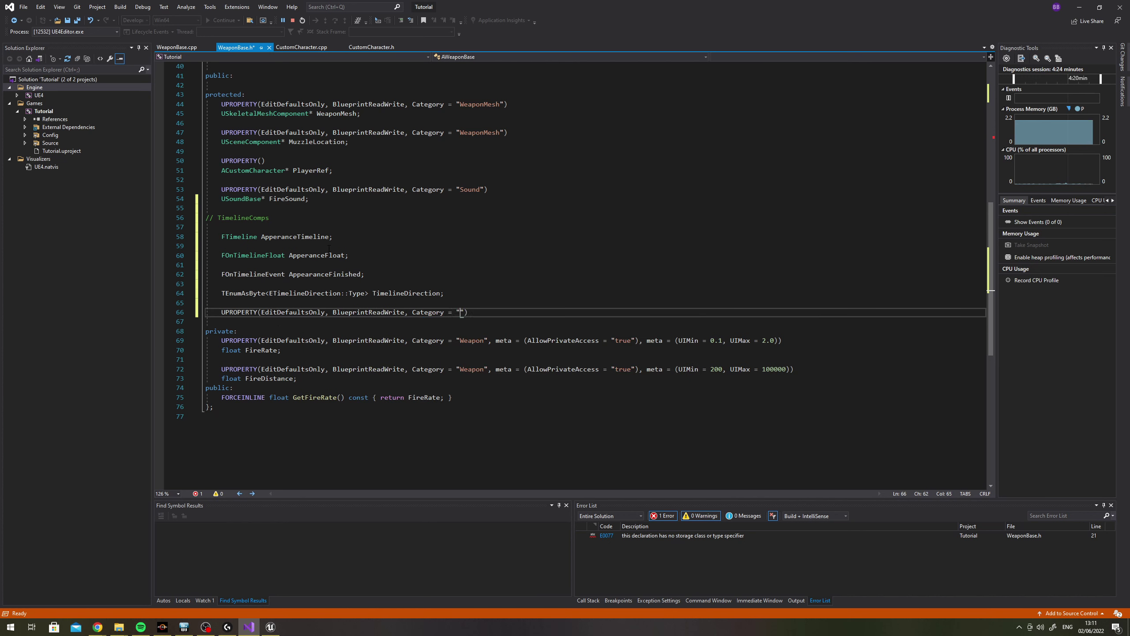
{"action": "type", "text": "Timeline"}
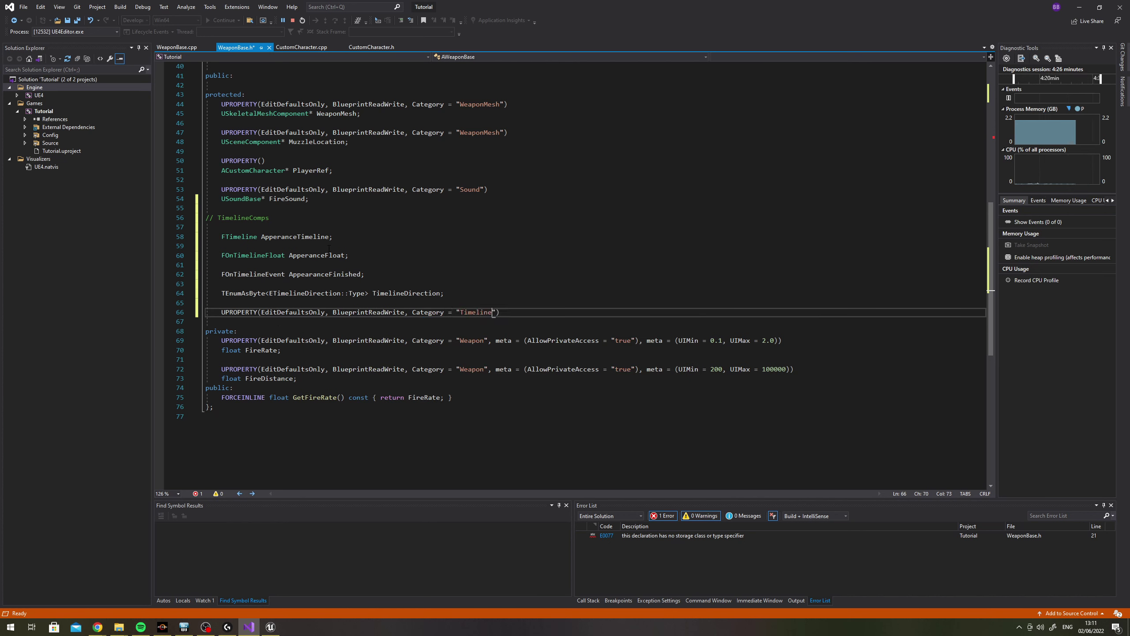
{"action": "key", "text": "End"}
Declare UCurveFloat* AppearanceCurve under the specifier and fix its indentation
{"action": "key", "text": "Return"}
{"action": "type", "text": "U"}
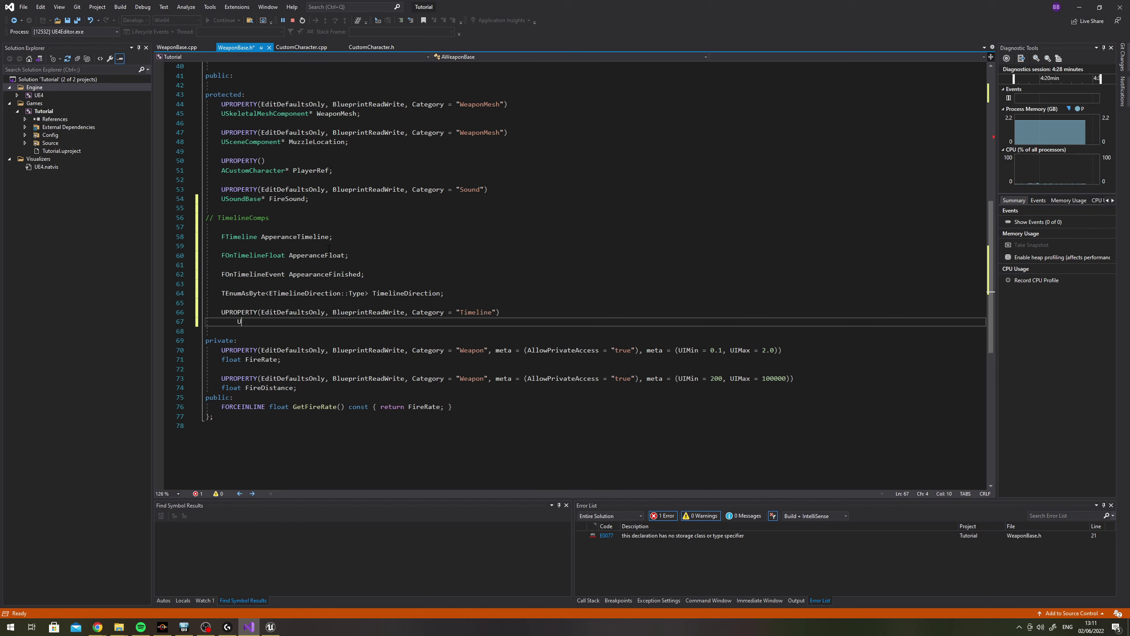
{"action": "type", "text": "CurveFlo"}
{"action": "type", "text": "at* "}
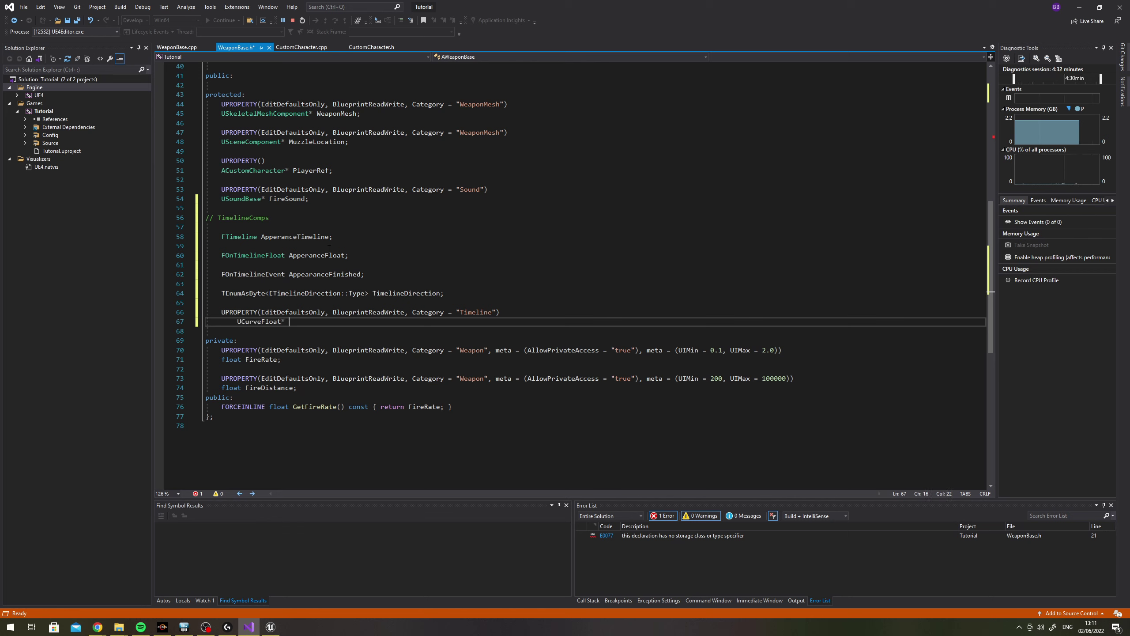
{"action": "type", "text": "Appearance"}
{"action": "type", "text": "Curve;"}
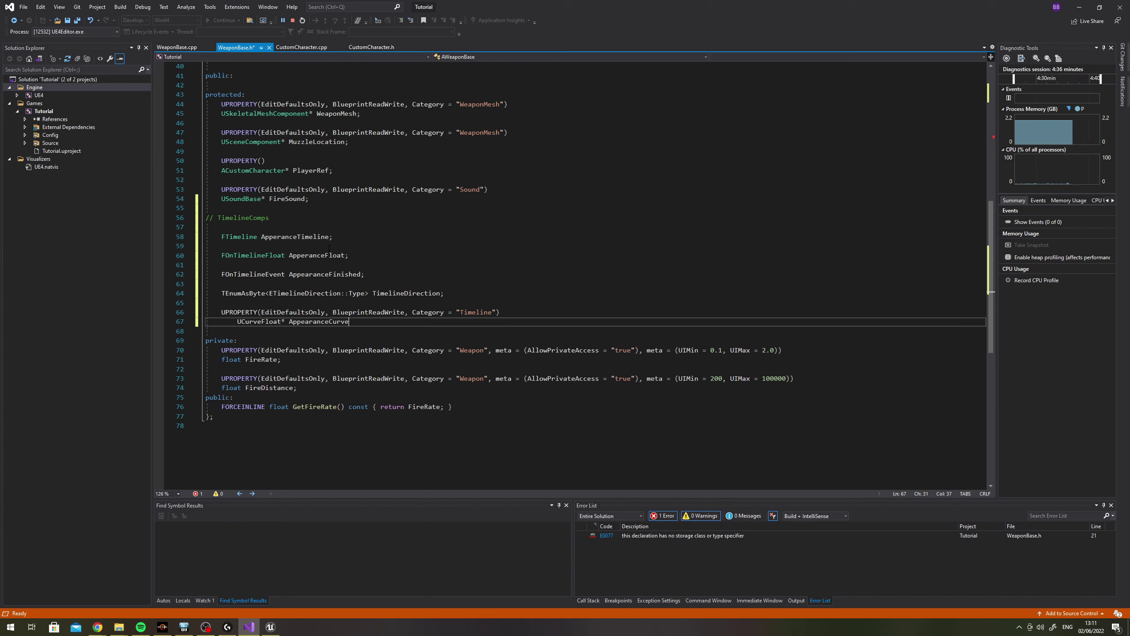
{"action": "left_click", "coordinate": [239, 321]}
{"action": "key", "text": "BackSpace"}
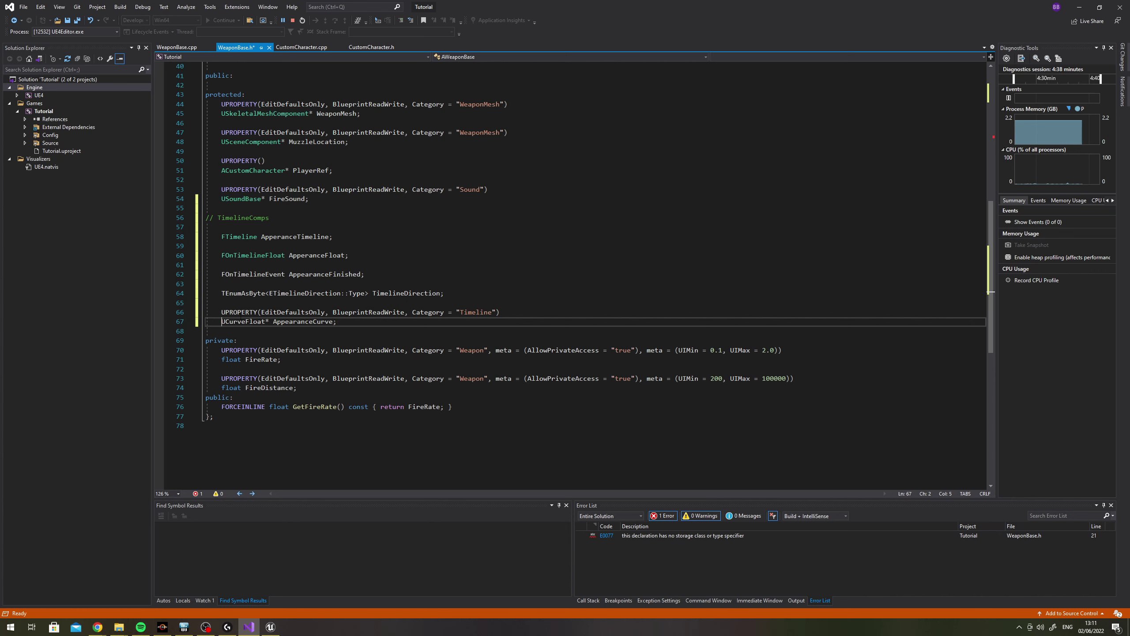
{"action": "double_click", "coordinate": [256, 312]}
Put an empty UPROPERTY() specifier above the TimelineDirection declaration
{"action": "key", "text": "ctrl+c"}
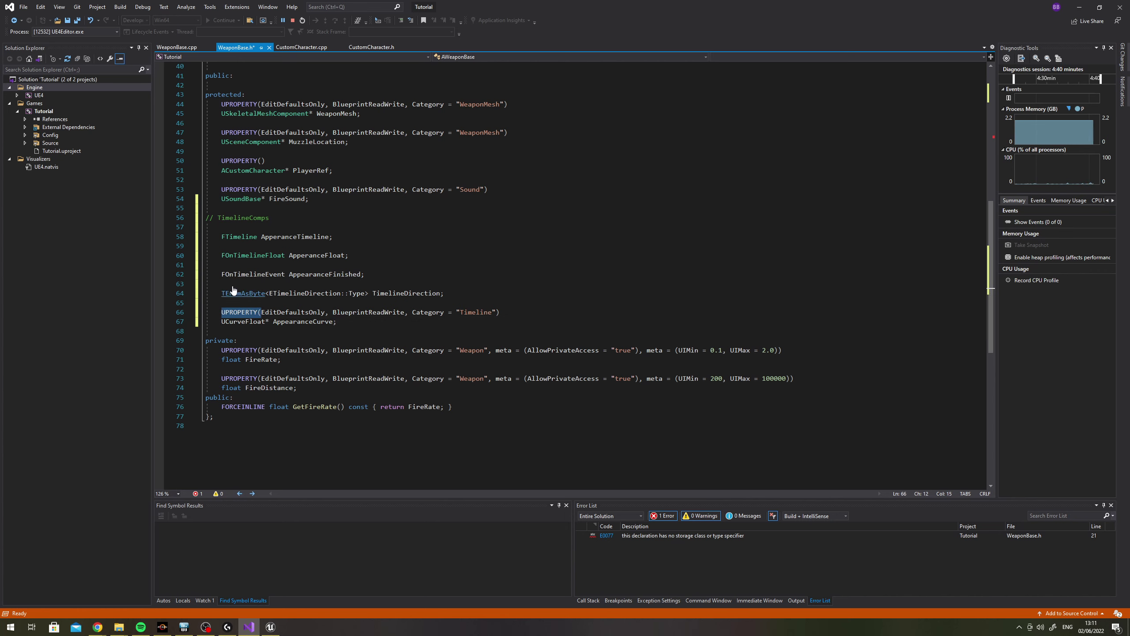
{"action": "left_click", "coordinate": [229, 283]}
{"action": "key", "text": "Return"}
{"action": "key", "text": "ctrl+v"}
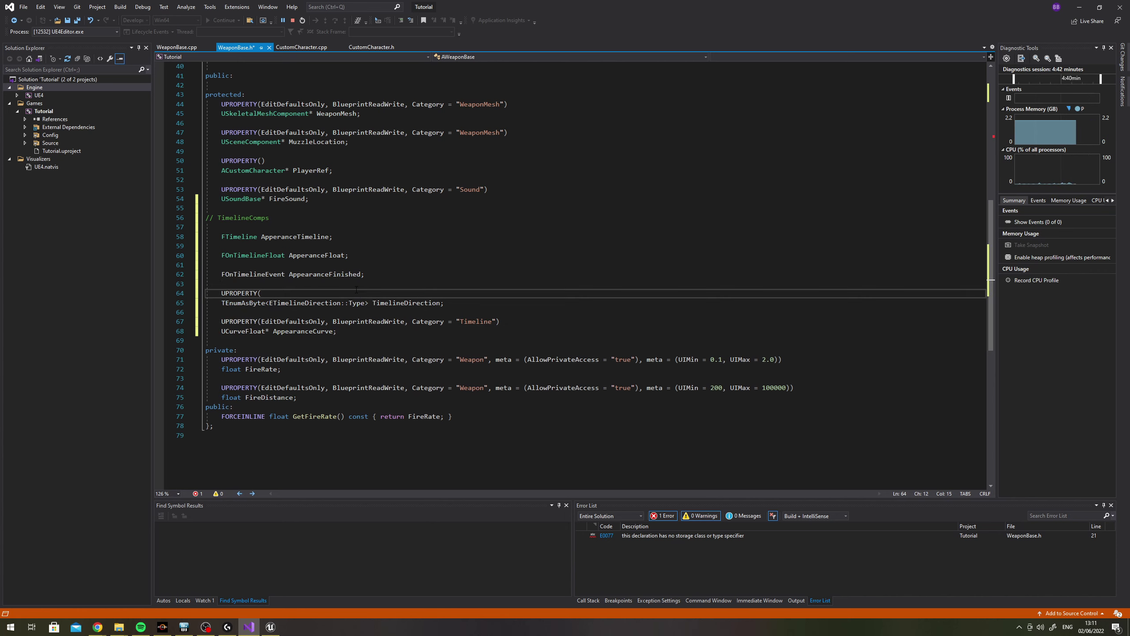
{"action": "type", "text": ")"}
{"action": "left_click_drag", "start_coordinate": [271, 293], "coordinate": [221, 293]}
{"action": "key", "text": "ctrl+c"}
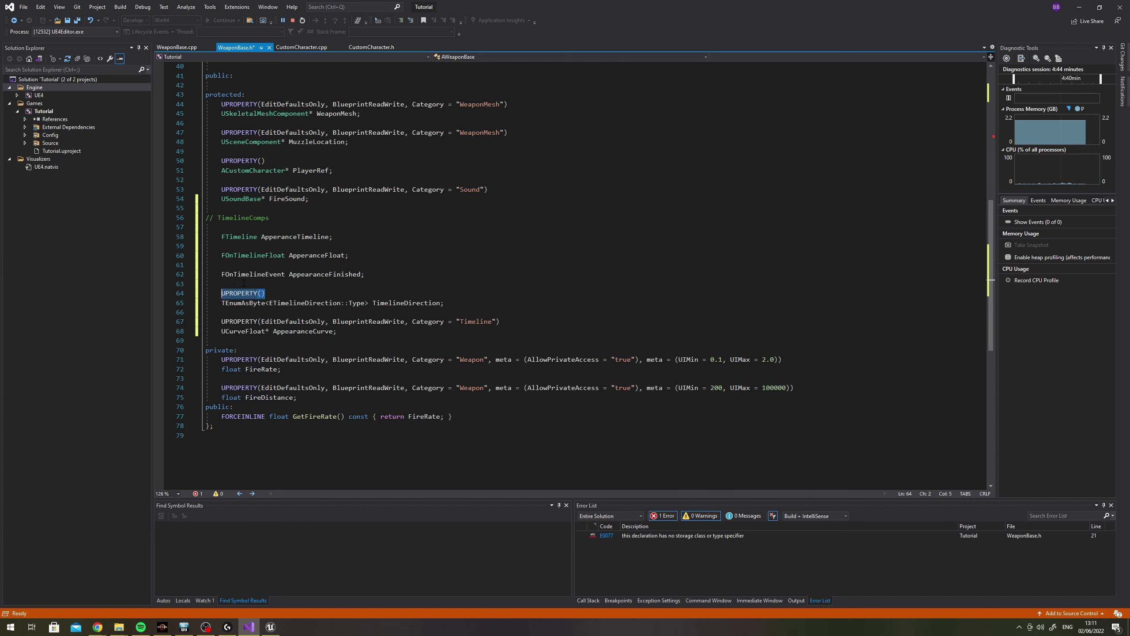
Paste UPROPERTY() above AppearanceFinished, AppearanceFloat and AppearanceTimeline
{"action": "left_click", "coordinate": [263, 264]}
{"action": "key", "text": "ctrl+v"}
{"action": "key", "text": "Return"}
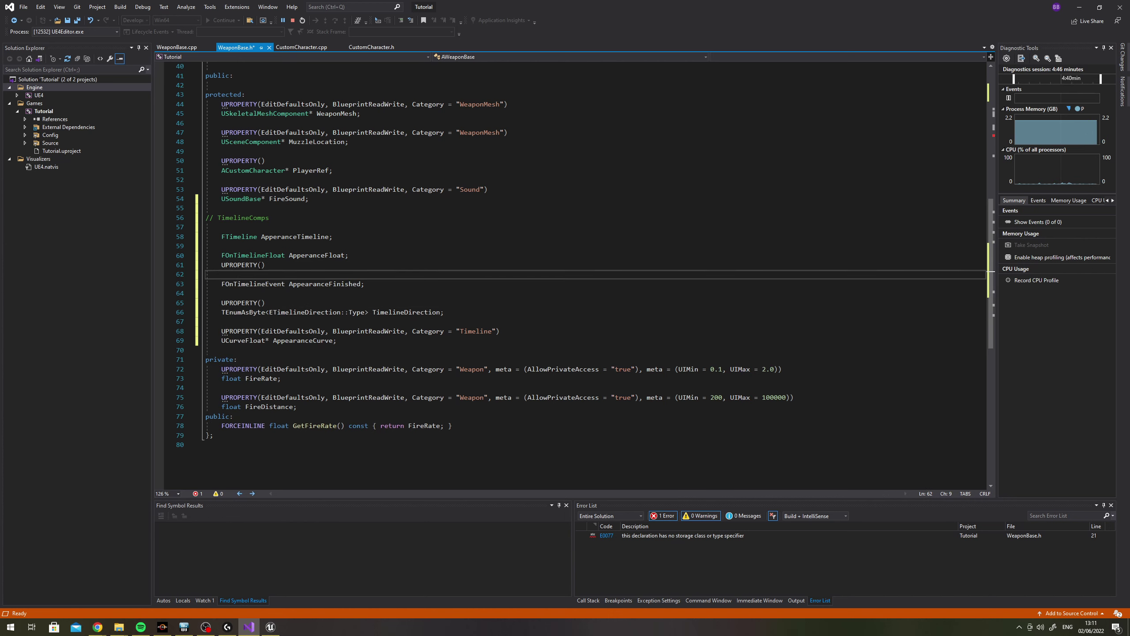
{"action": "key", "text": "alt+Up"}
{"action": "left_click", "coordinate": [304, 248]}
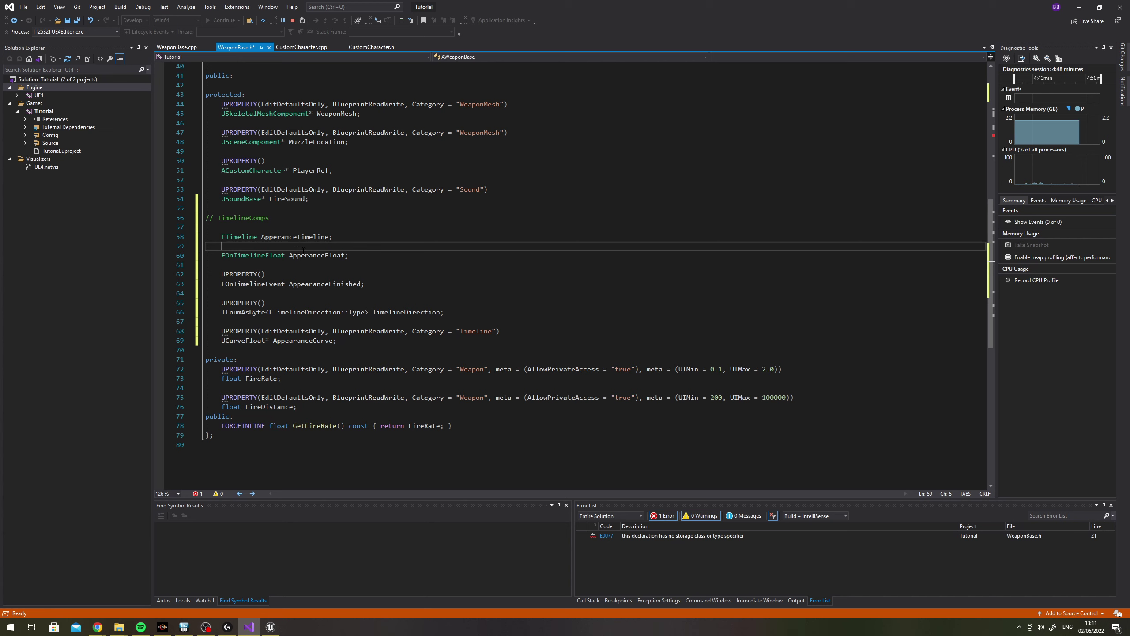
{"action": "key", "text": "ctrl+v"}
{"action": "left_click", "coordinate": [352, 228]}
{"action": "key", "text": "ctrl+v"}
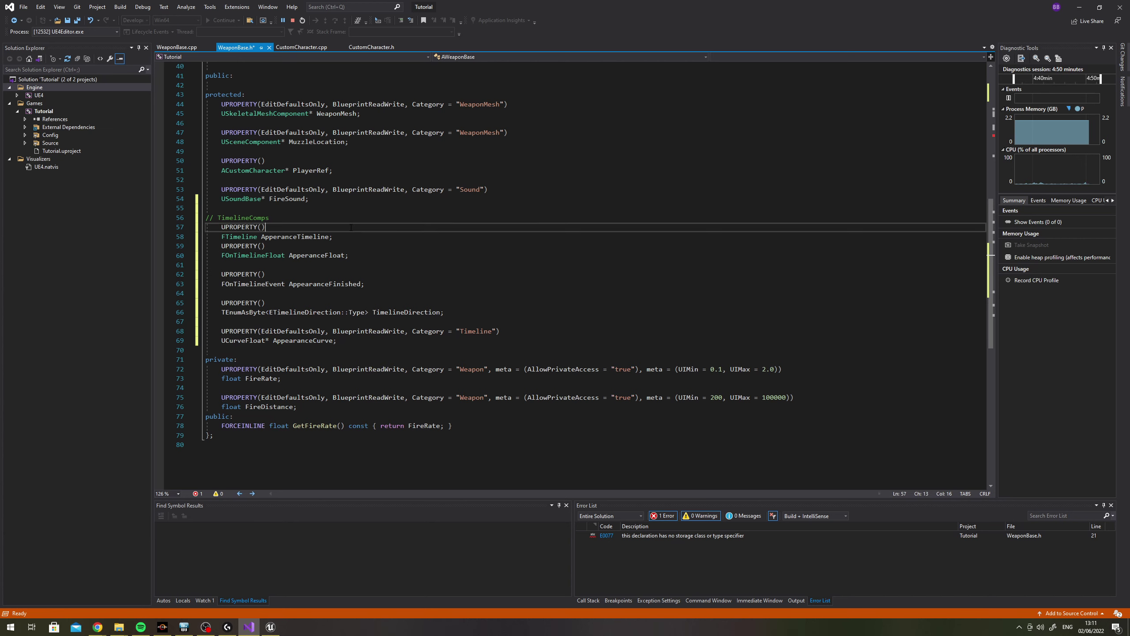
{"action": "left_click", "coordinate": [354, 237]}
{"action": "key", "text": "Return"}
Review the finished TimelineComps block and its member names up to the class top
{"action": "scroll", "coordinate": [356, 267], "scroll_direction": "down", "scroll_amount": 3}
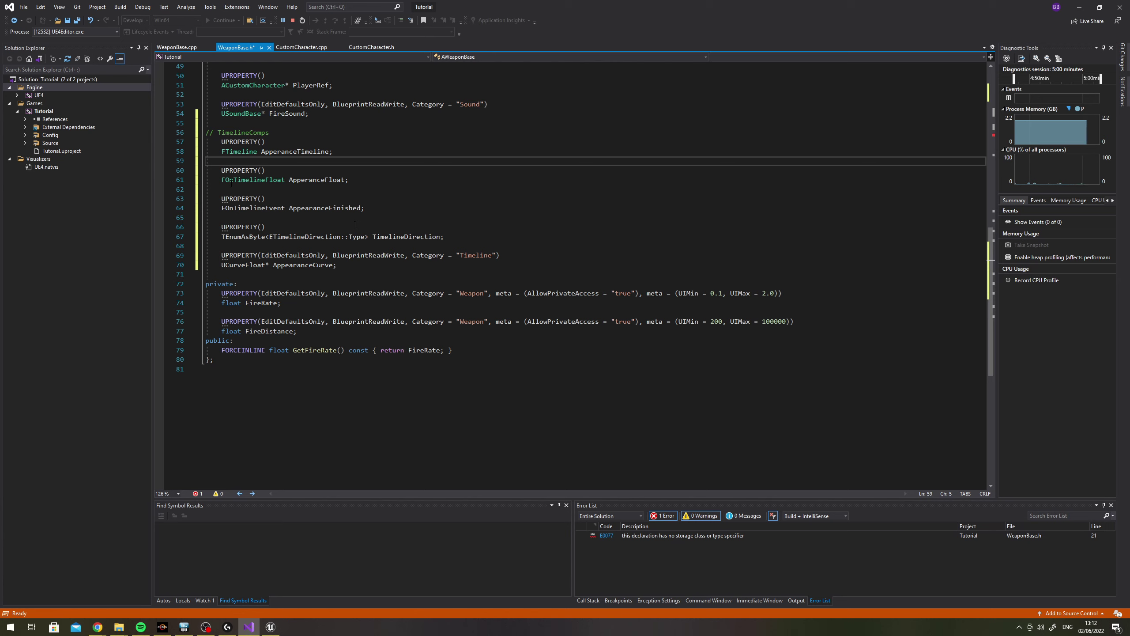
{"action": "left_click_drag", "start_coordinate": [221, 179], "coordinate": [349, 179]}
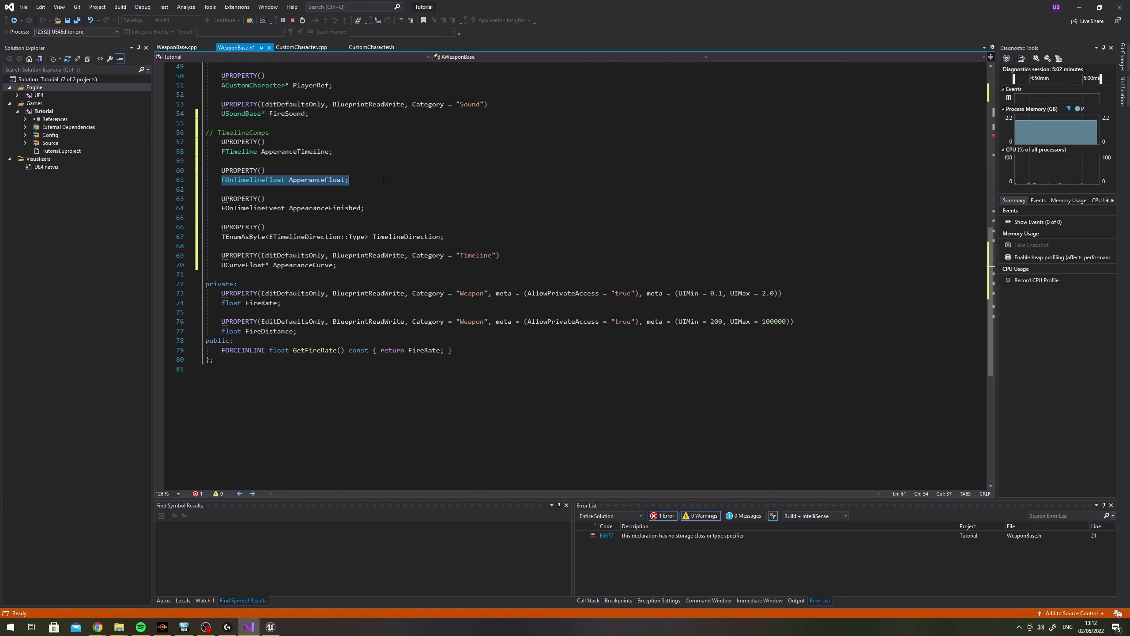
{"action": "left_click", "coordinate": [382, 178]}
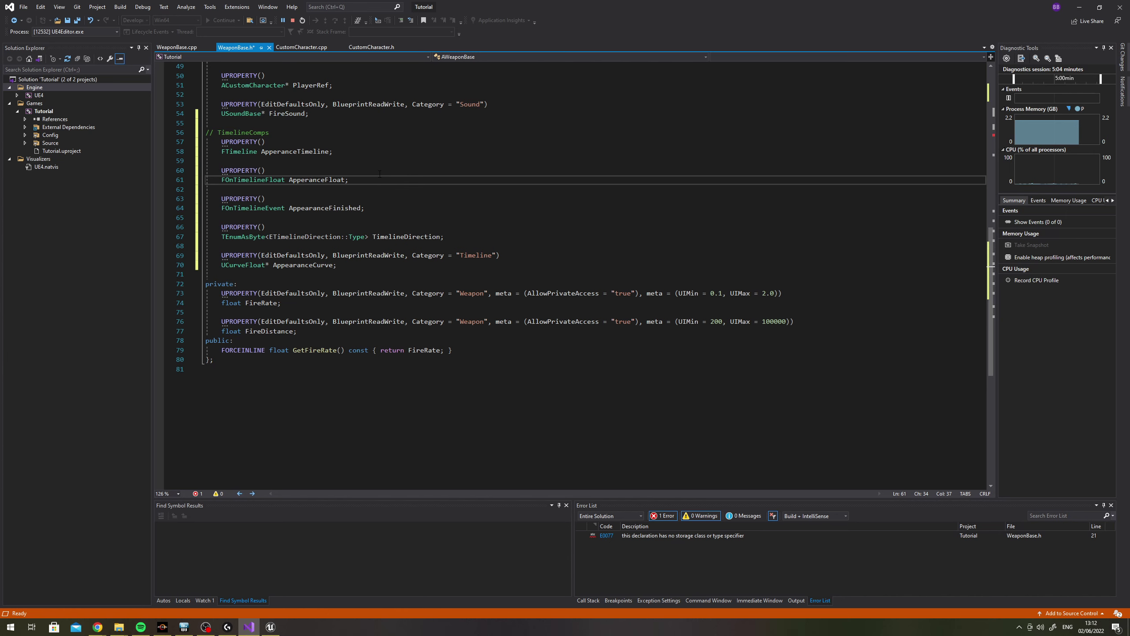
{"action": "scroll", "coordinate": [380, 204], "scroll_direction": "up", "scroll_amount": 2}
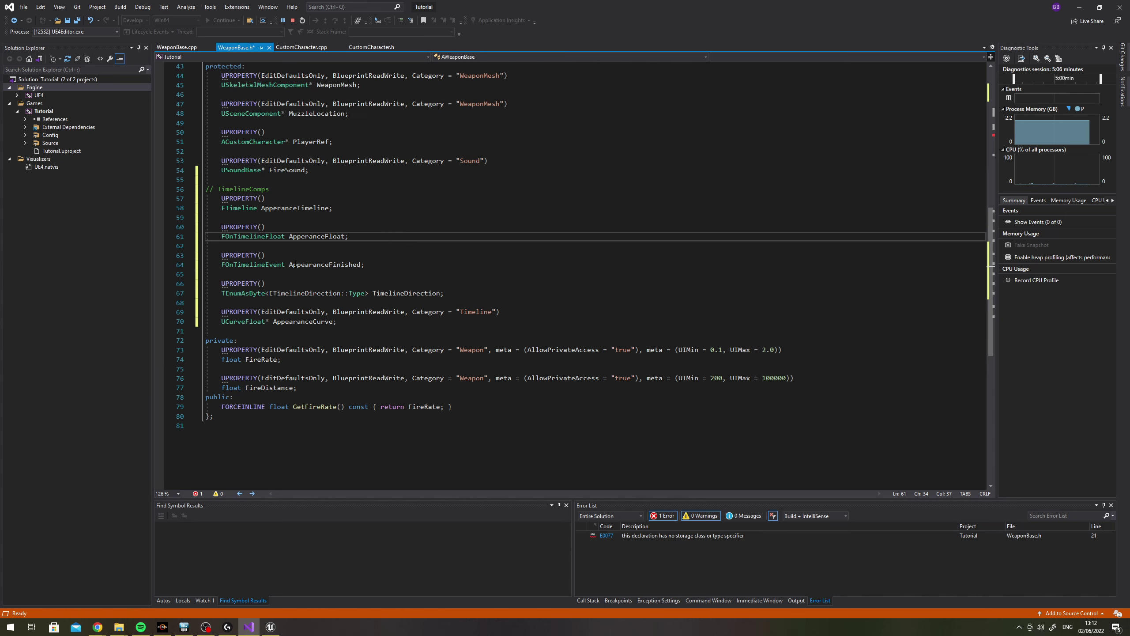
{"action": "left_click_drag", "start_coordinate": [233, 253], "coordinate": [266, 252]}
{"action": "scroll", "coordinate": [430, 263], "scroll_direction": "up", "scroll_amount": 6}
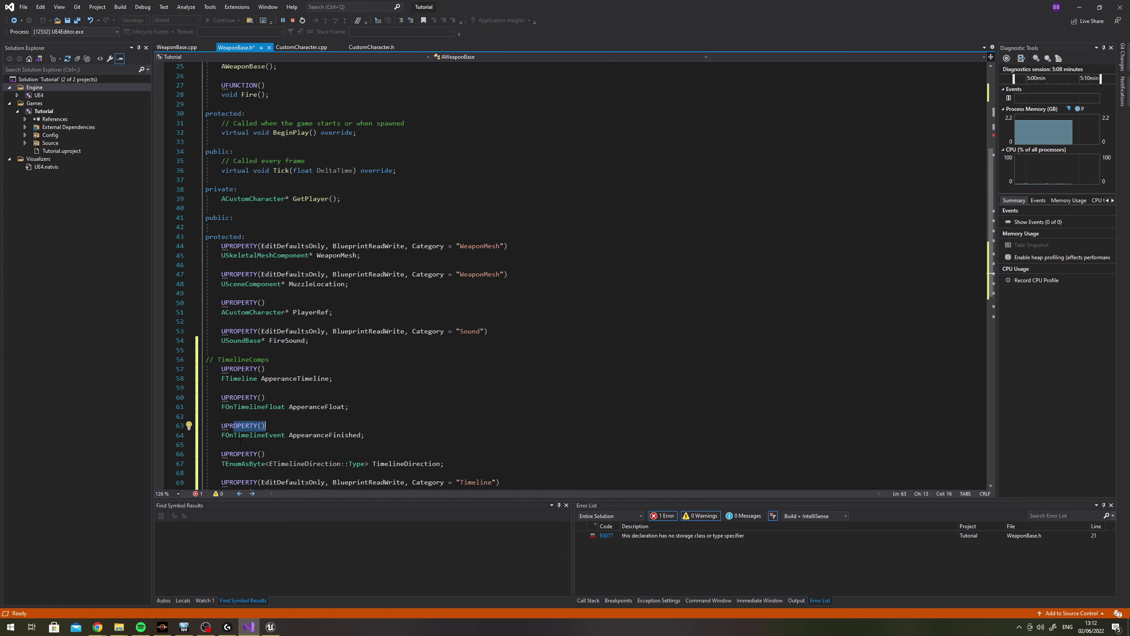
{"action": "left_click_drag", "start_coordinate": [233, 454], "coordinate": [266, 454]}
{"action": "left_click", "coordinate": [267, 454]}
{"action": "scroll", "coordinate": [380, 388], "scroll_direction": "down", "scroll_amount": 2}
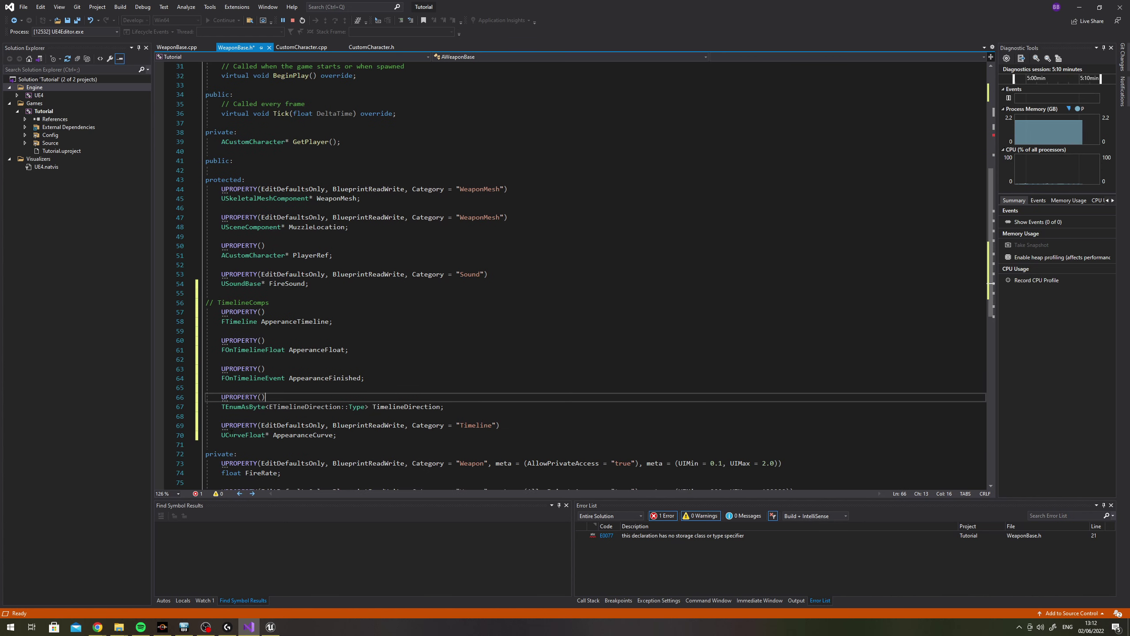
{"action": "scroll", "coordinate": [466, 434], "scroll_direction": "up", "scroll_amount": 4}
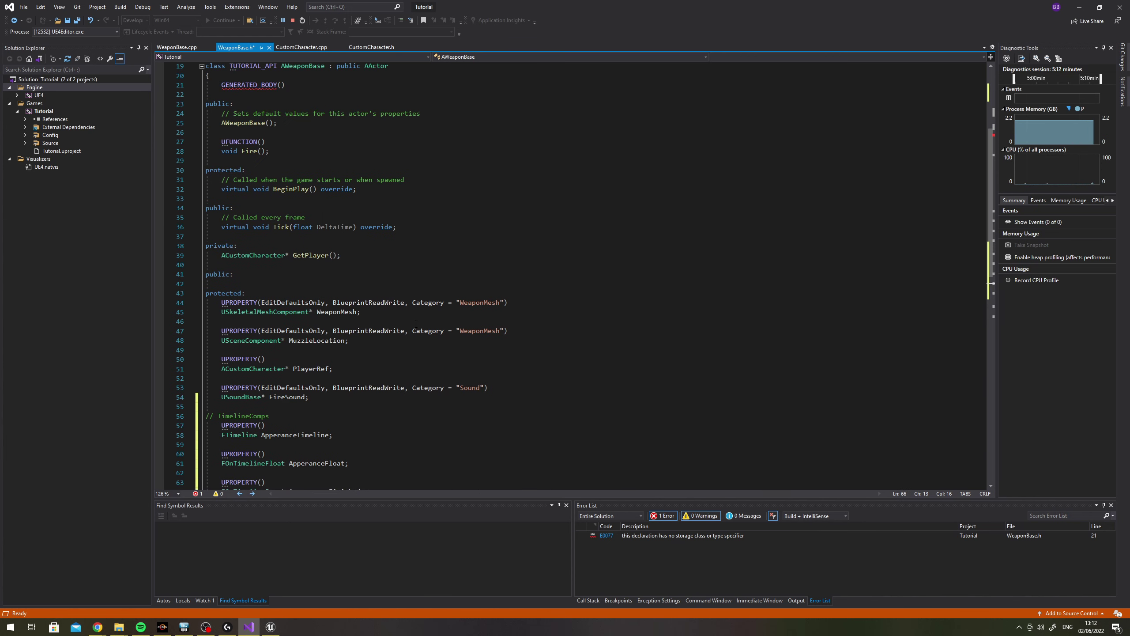
{"action": "scroll", "coordinate": [428, 343], "scroll_direction": "up", "scroll_amount": 2}
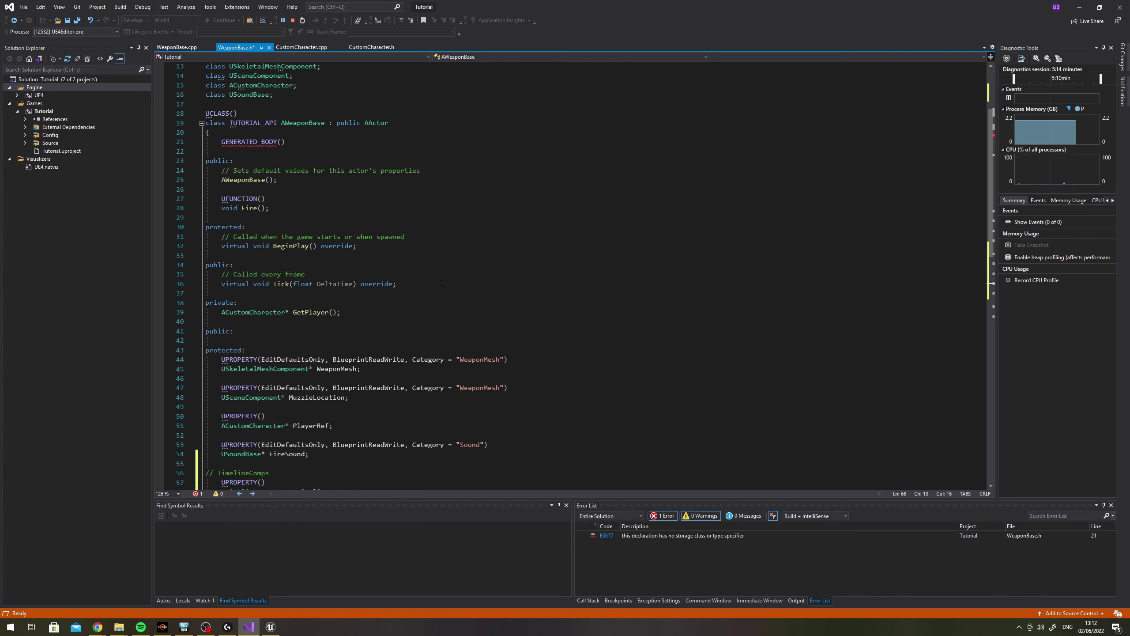
Declare UFUNCTION() void UpdateWeaponLocation(float value); below the BeginPlay declaration
{"action": "left_click", "coordinate": [416, 256]}
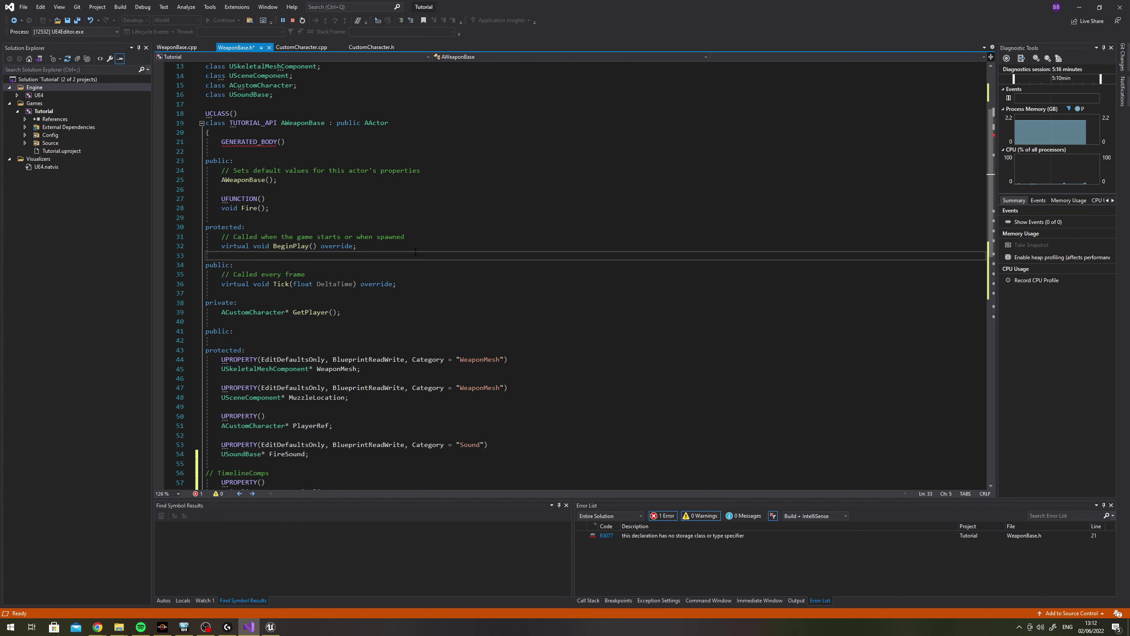
{"action": "key", "text": "Return"}
{"action": "type", "text": "UFUNCTION"}
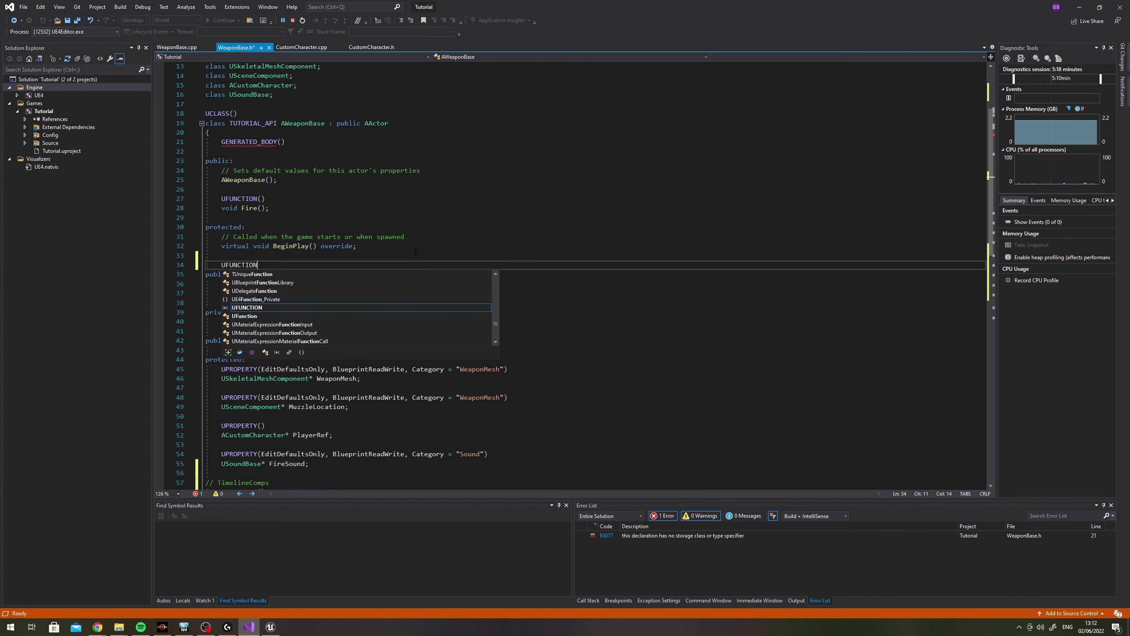
{"action": "type", "text": "()"}
{"action": "key", "text": "Return"}
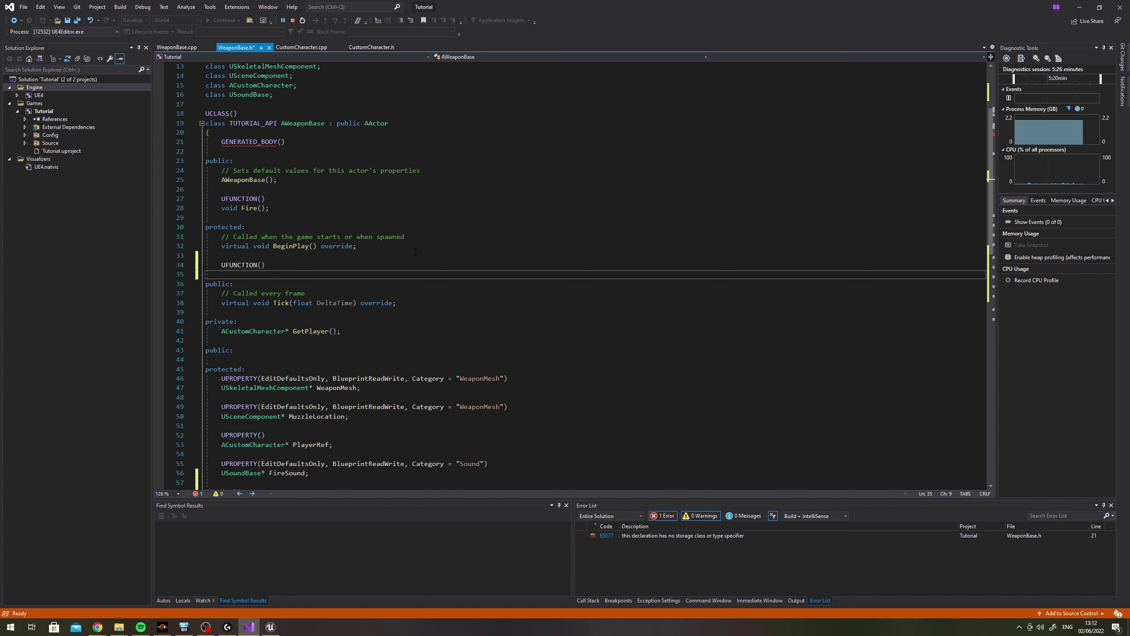
{"action": "type", "text": "void"}
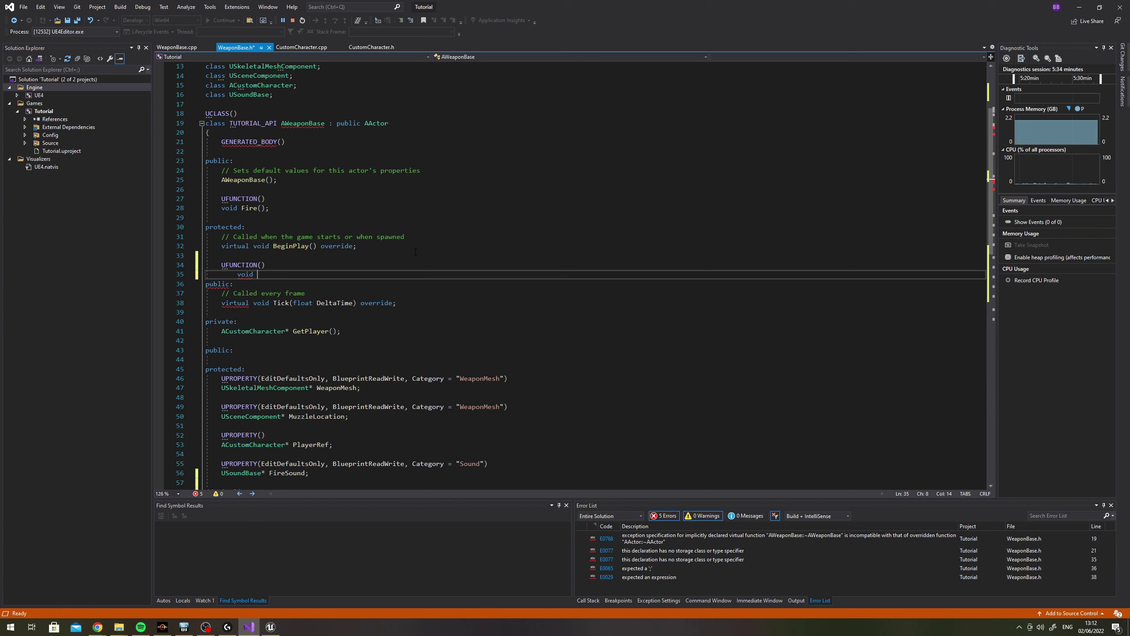
{"action": "type", "text": "Upd"}
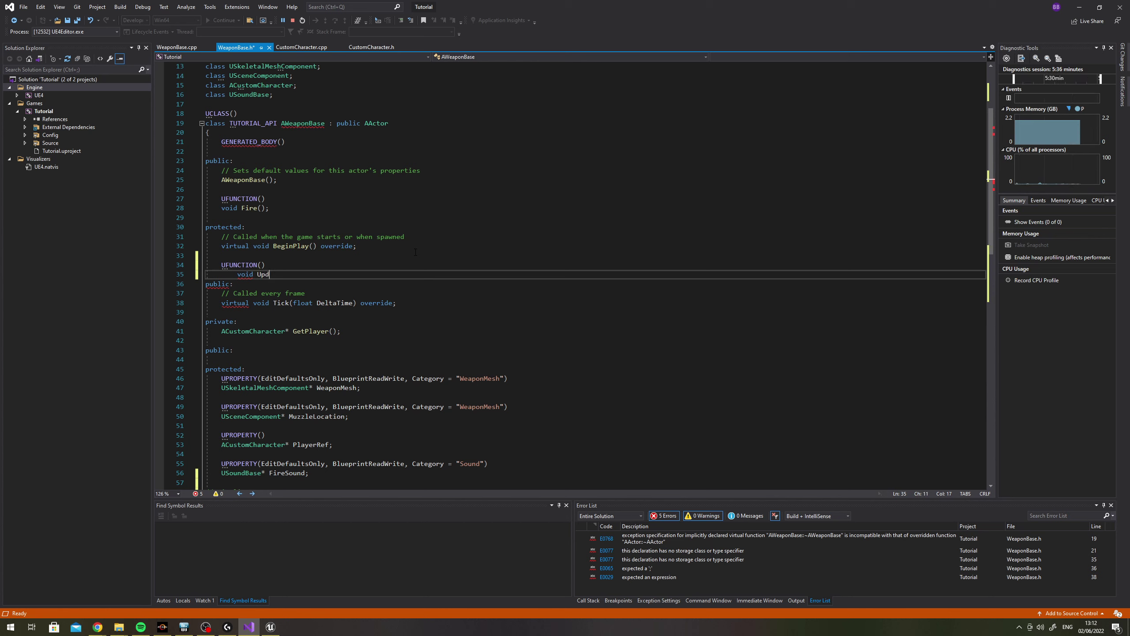
{"action": "type", "text": "ateWeaponLocat"}
{"action": "type", "text": "ion("}
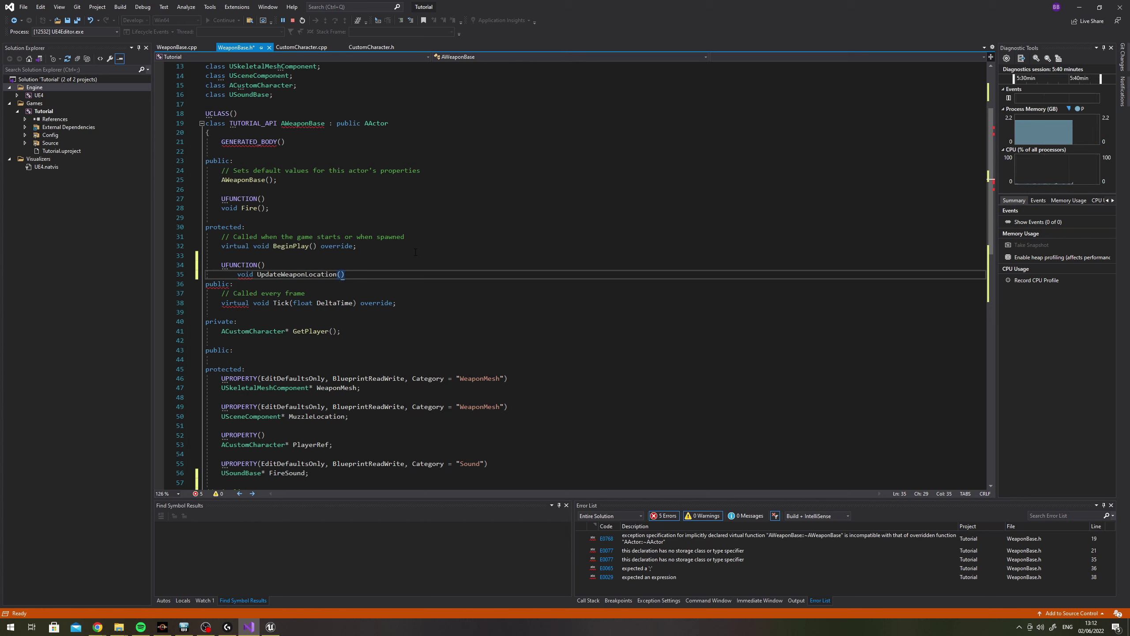
{"action": "type", "text": "float "}
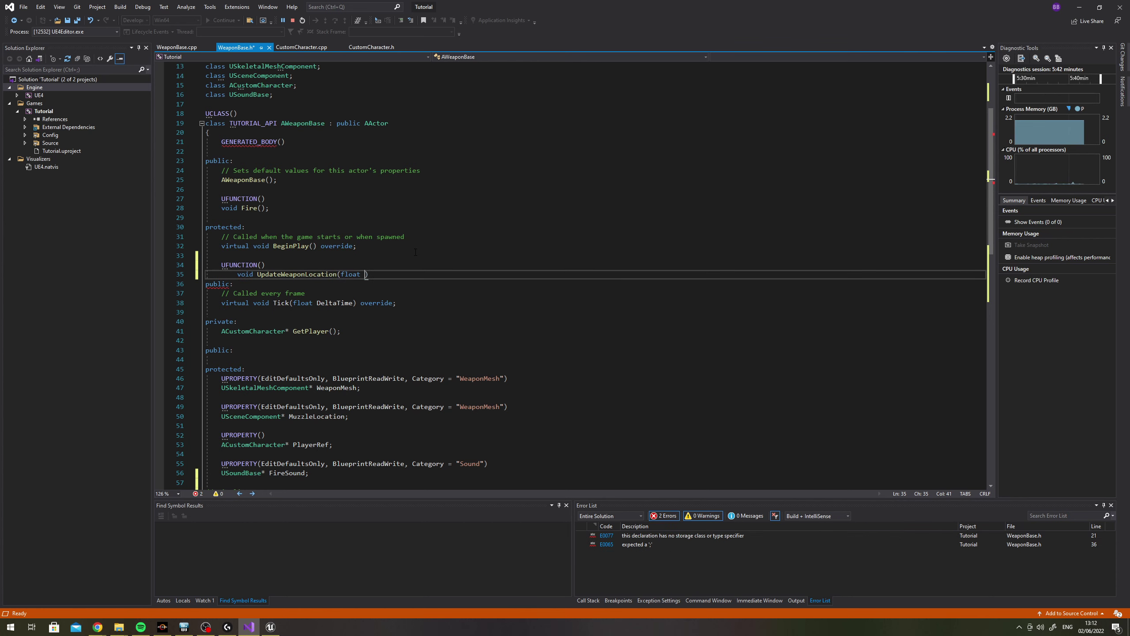
{"action": "type", "text": "value);"}
{"action": "key", "text": "Return"}
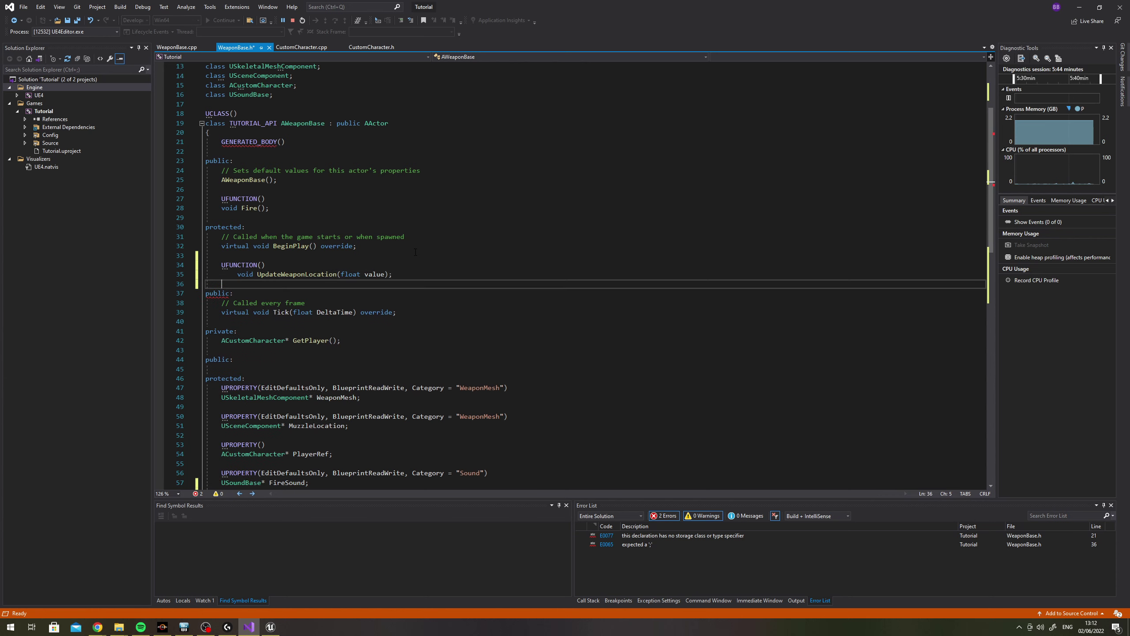
{"action": "key", "text": "Return"}
Declare UFUNCTION() void TimelineFinished(); beneath UpdateWeaponLocation
{"action": "type", "text": "UFUNCT"}
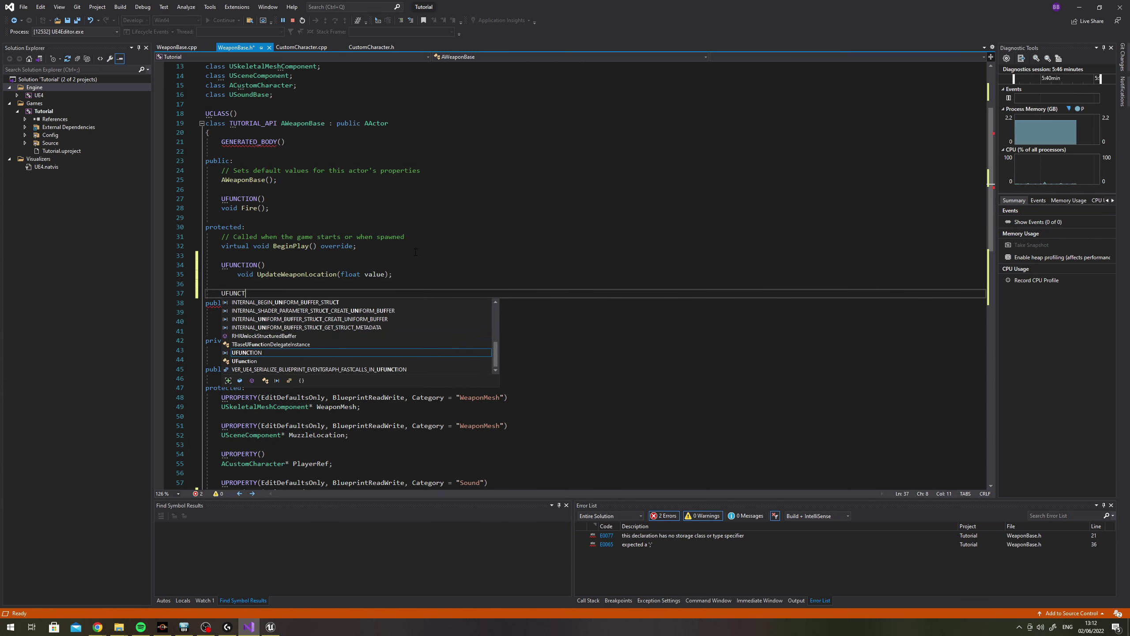
{"action": "key", "text": "Tab"}
{"action": "type", "text": "("}
{"action": "key", "text": "Return"}
{"action": "type", "text": "void T"}
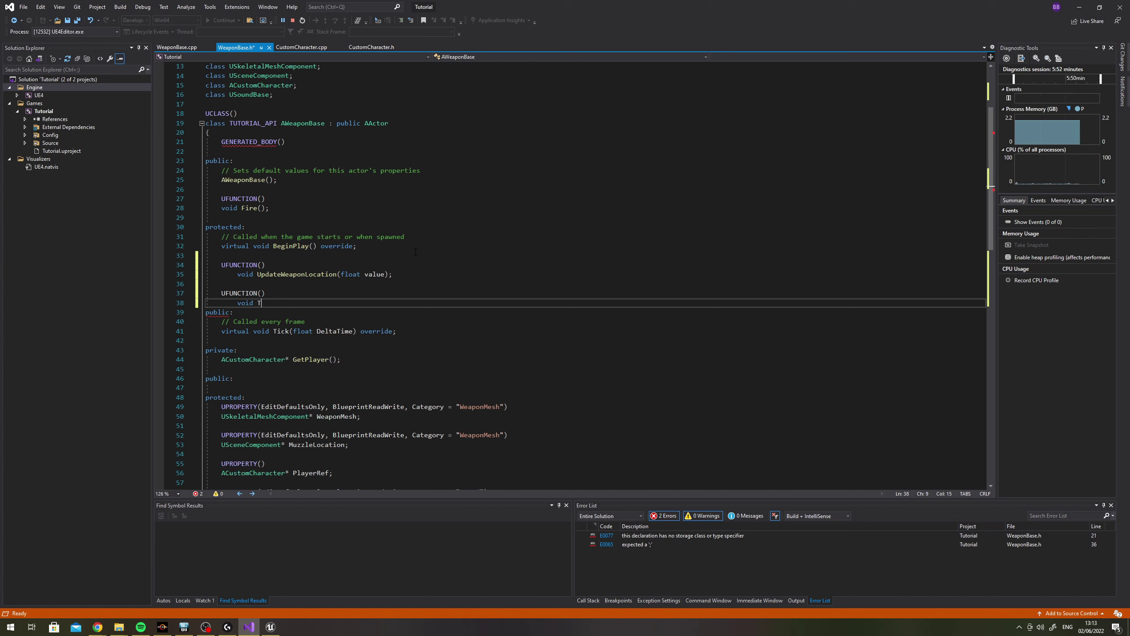
{"action": "type", "text": "imelineFinis"}
{"action": "type", "text": "hed();"}
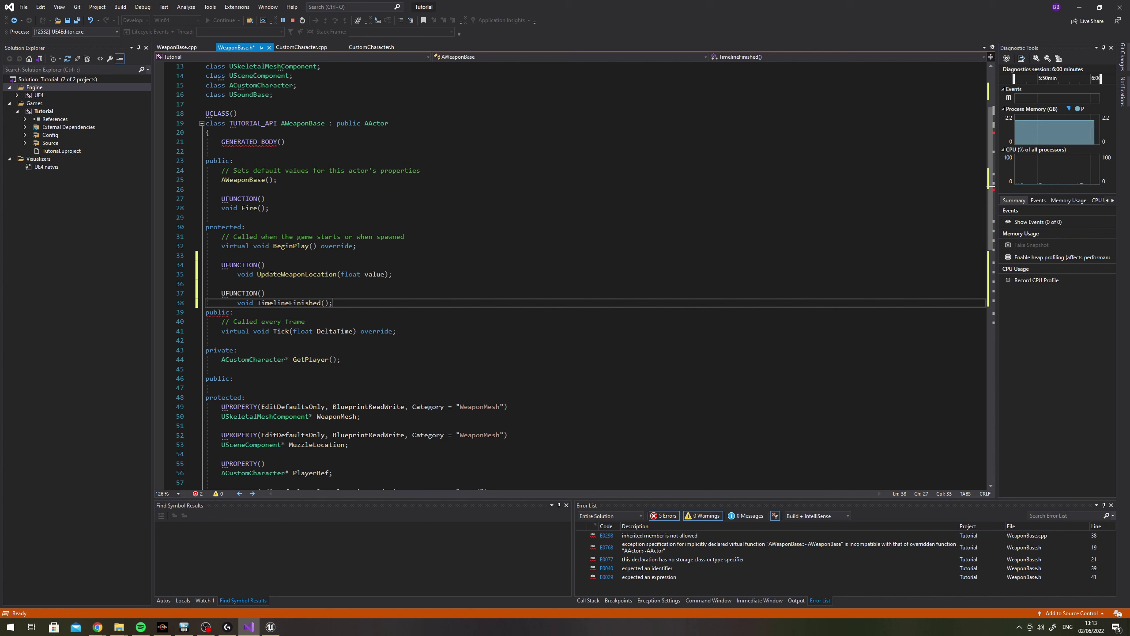
{"action": "left_click", "coordinate": [269, 273]}
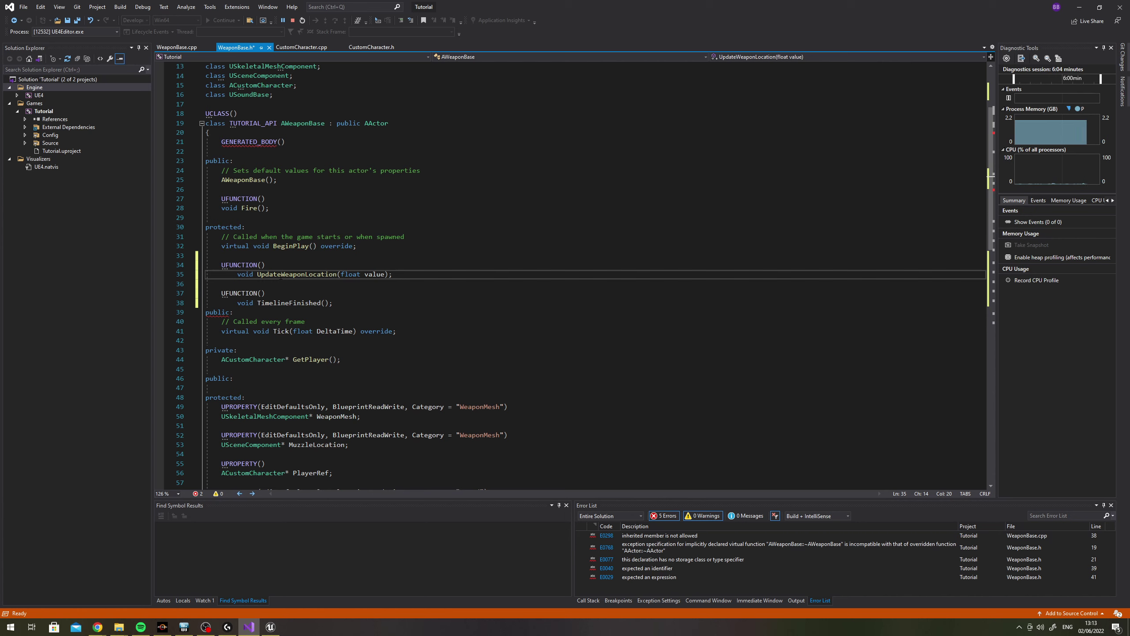
Generate the UpdateWeaponLocation definition with Quick Actions' Create definition, then bring up WeaponBase.cpp
{"action": "left_click", "coordinate": [273, 274]}
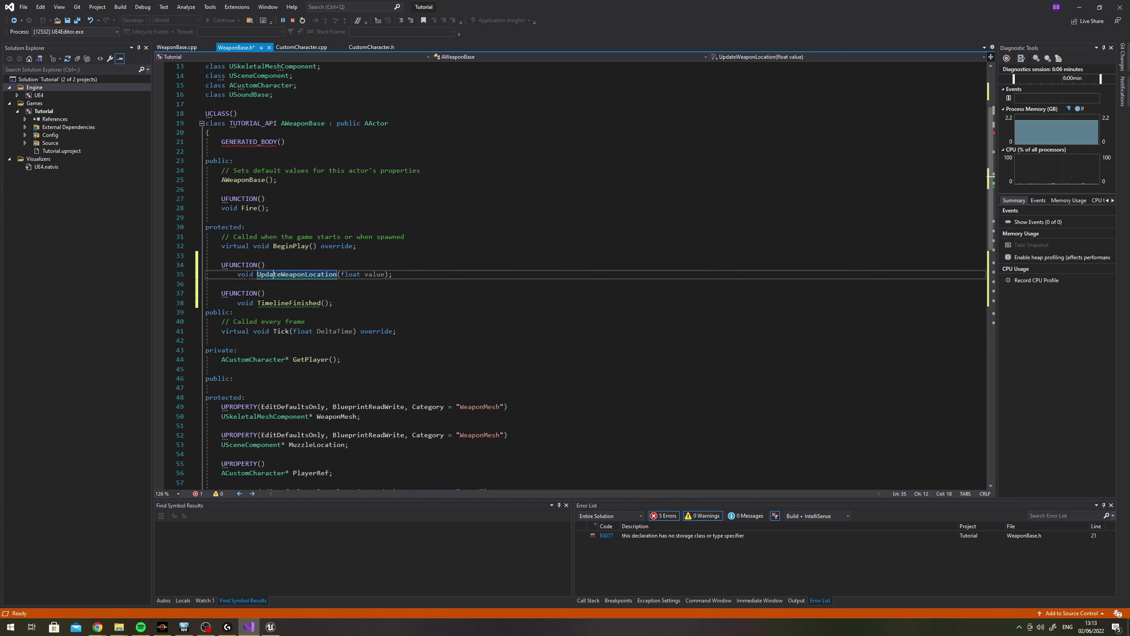
{"action": "left_click", "coordinate": [262, 285]}
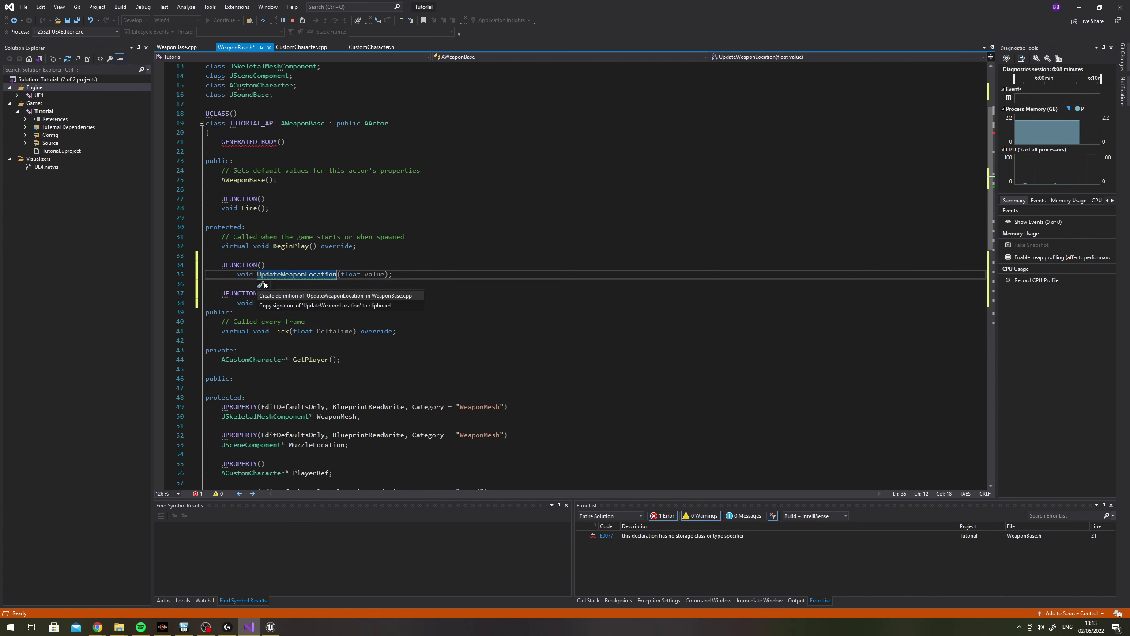
{"action": "left_click", "coordinate": [274, 296]}
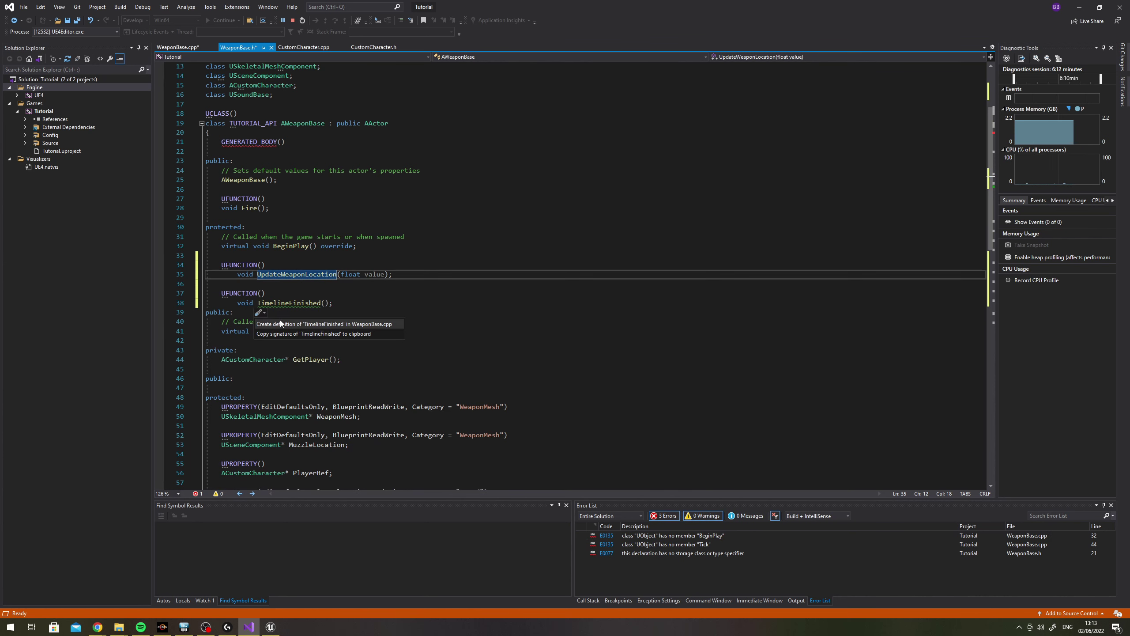
{"action": "key", "text": "Escape"}
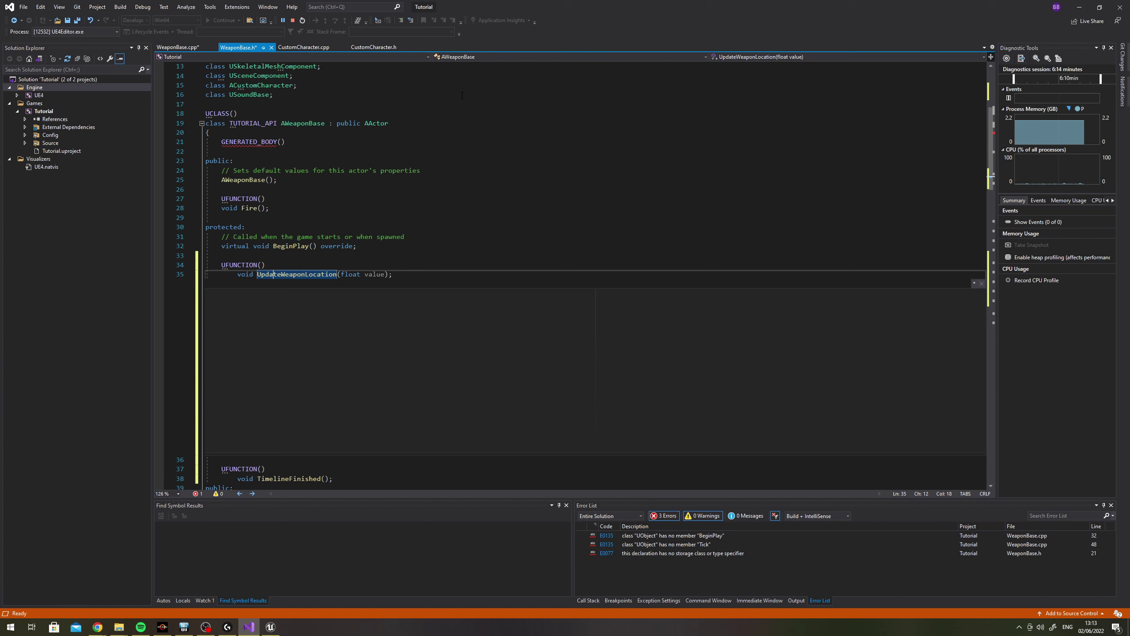
{"action": "left_click", "coordinate": [171, 48]}
{"action": "scroll", "coordinate": [218, 200], "scroll_direction": "down", "scroll_amount": 10}
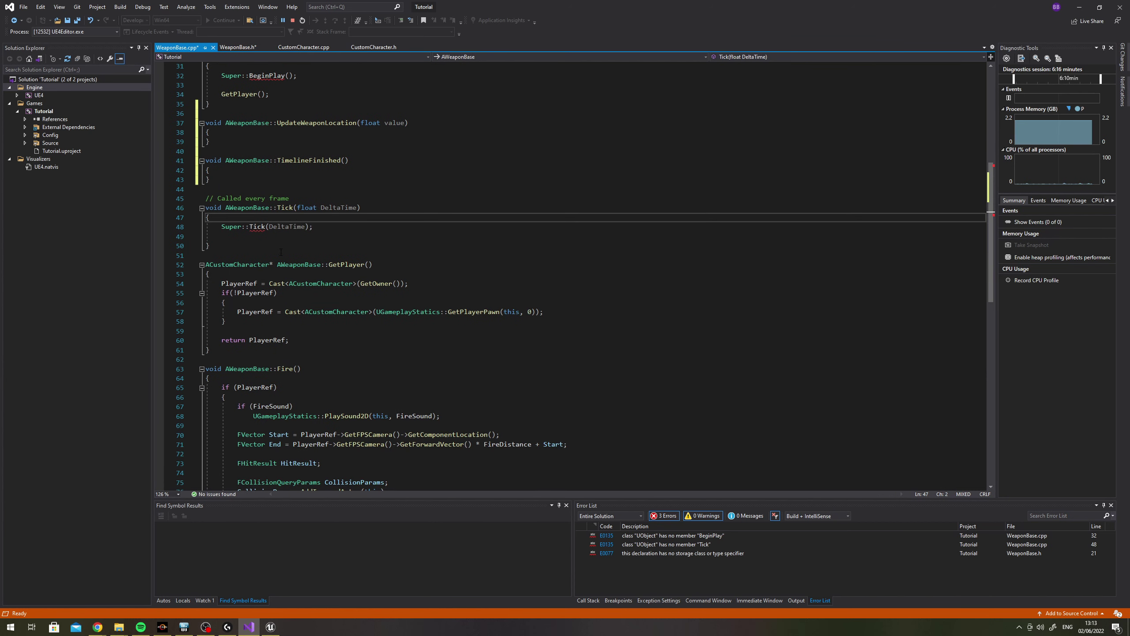
Add empty lines inside the UpdateWeaponLocation and TimelineFinished bodies
{"action": "left_click", "coordinate": [218, 132]}
{"action": "key", "text": "Return"}
{"action": "left_click", "coordinate": [236, 188]}
{"action": "key", "text": "Return"}
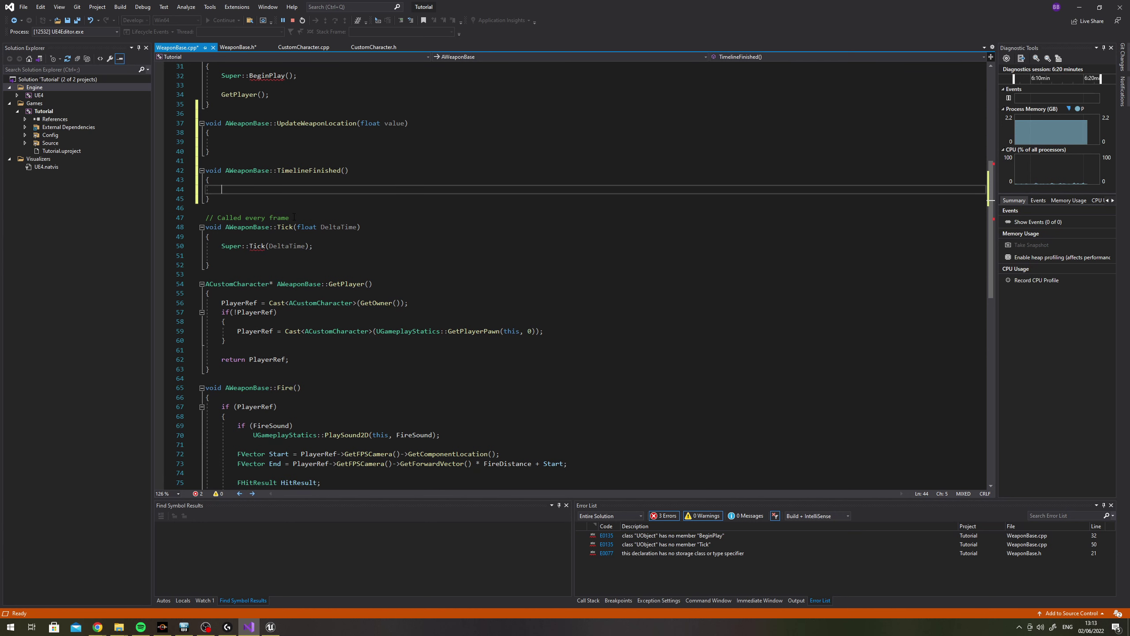
Start an AppearanceTimeline statement below the GetPlayer() call in BeginPlay
{"action": "scroll", "coordinate": [293, 216], "scroll_direction": "up", "scroll_amount": 5}
{"action": "scroll", "coordinate": [293, 223], "scroll_direction": "up", "scroll_amount": 3}
{"action": "left_click", "coordinate": [289, 319]}
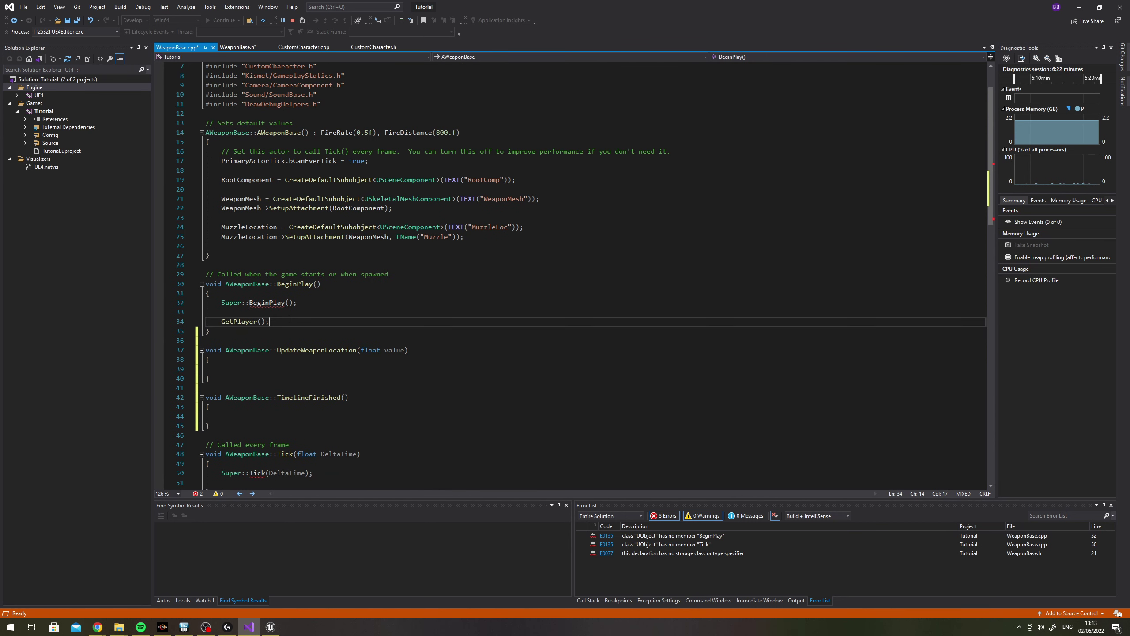
{"action": "key", "text": "Return"}
{"action": "key", "text": "Return"}
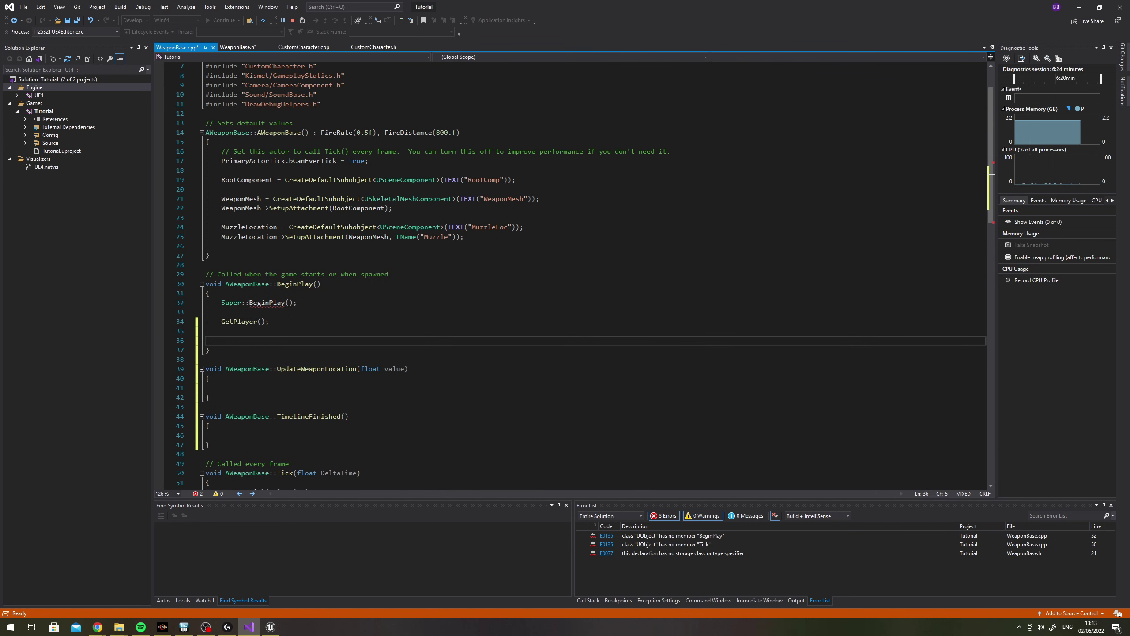
{"action": "type", "text": "Appearance"}
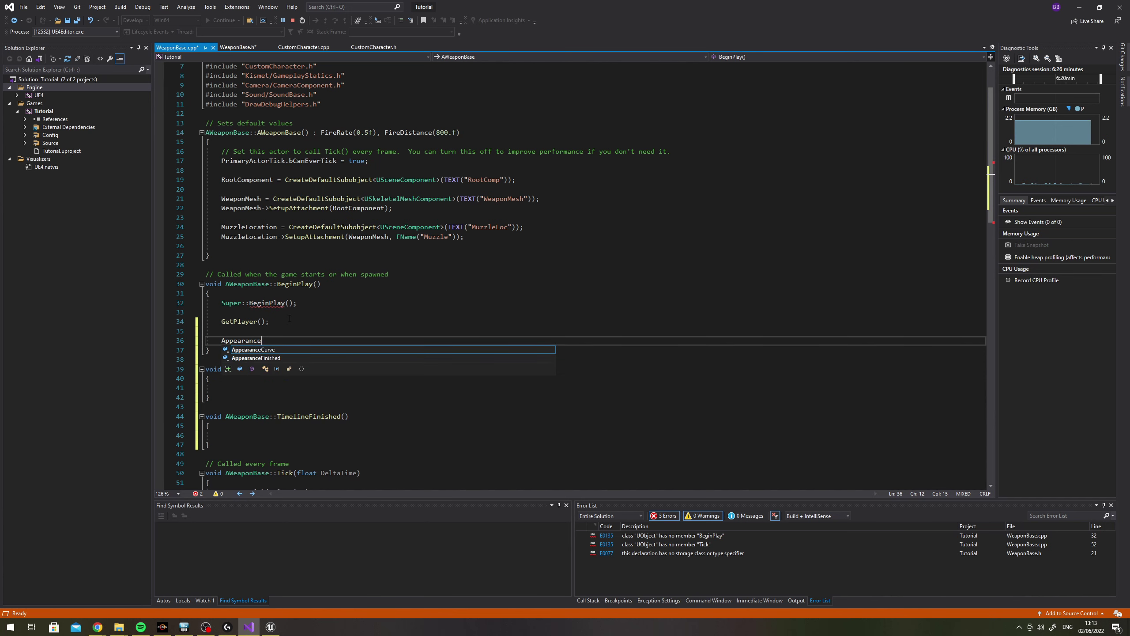
{"action": "key", "text": "BackSpace"}
{"action": "key", "text": "BackSpace"}
{"action": "key", "text": "BackSpace"}
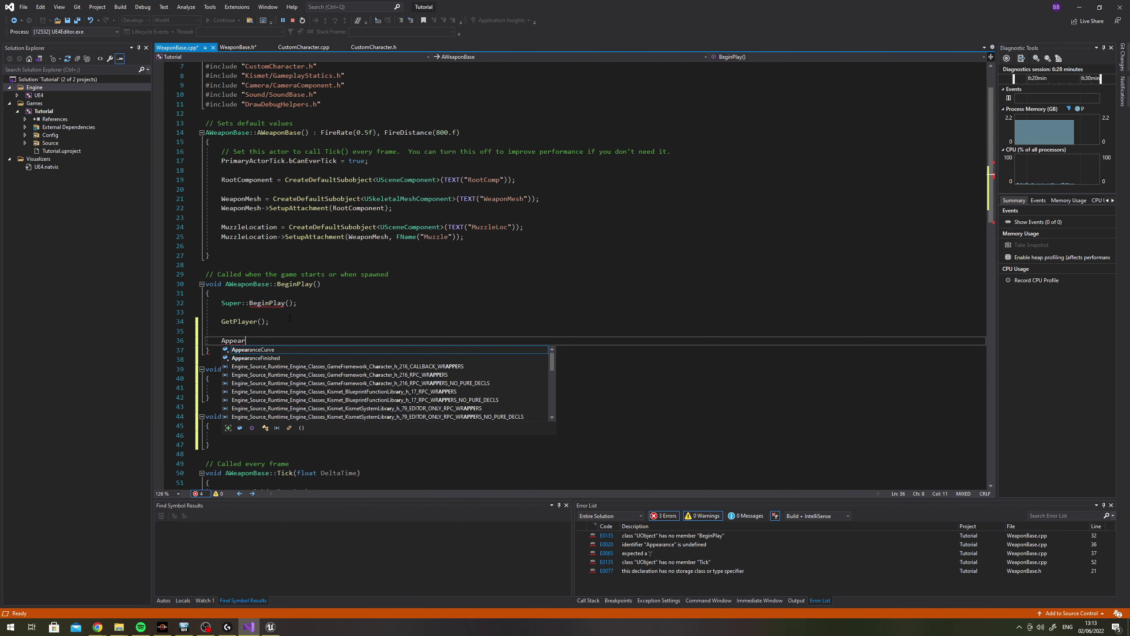
{"action": "key", "text": "BackSpace"}
{"action": "key", "text": "BackSpace"}
{"action": "key", "text": "BackSpace"}
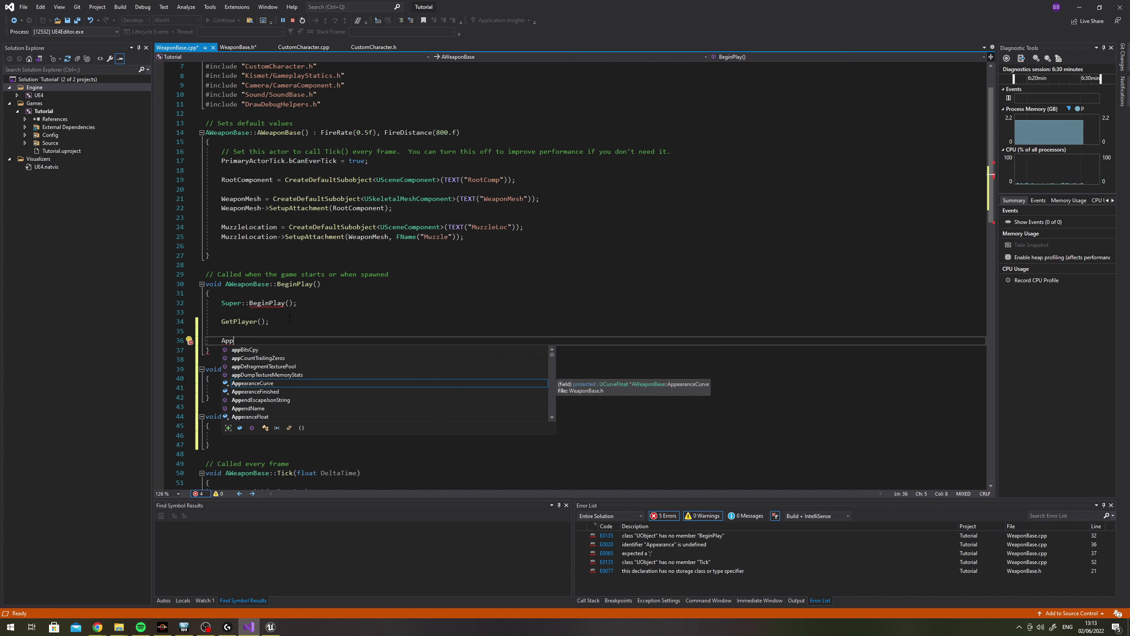
{"action": "type", "text": "pear"}
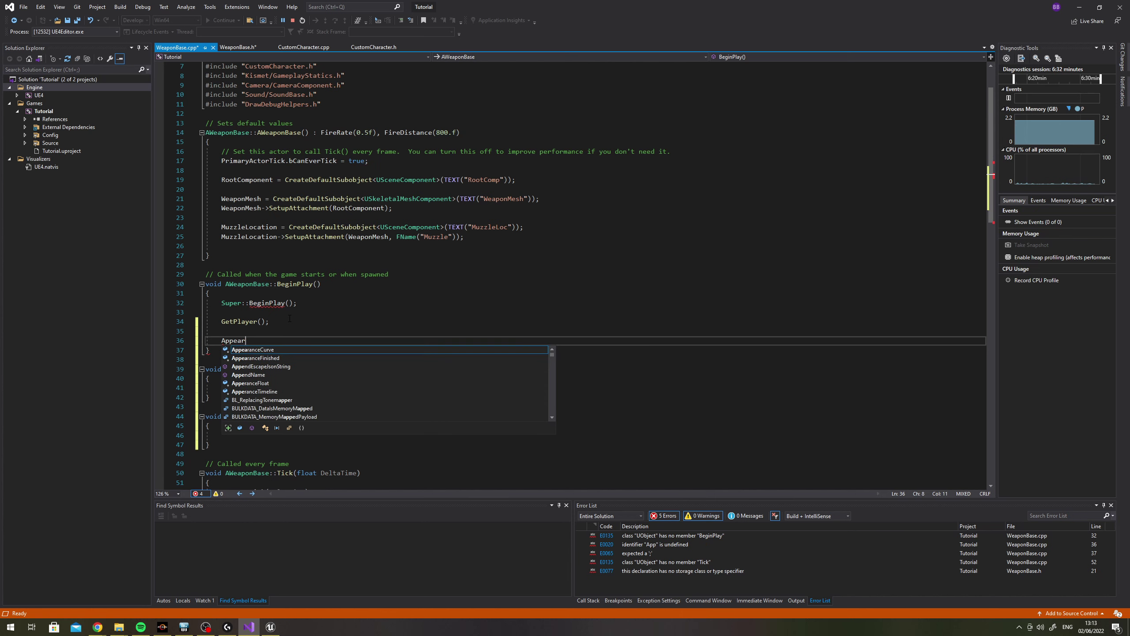
{"action": "type", "text": "anceTimeline"}
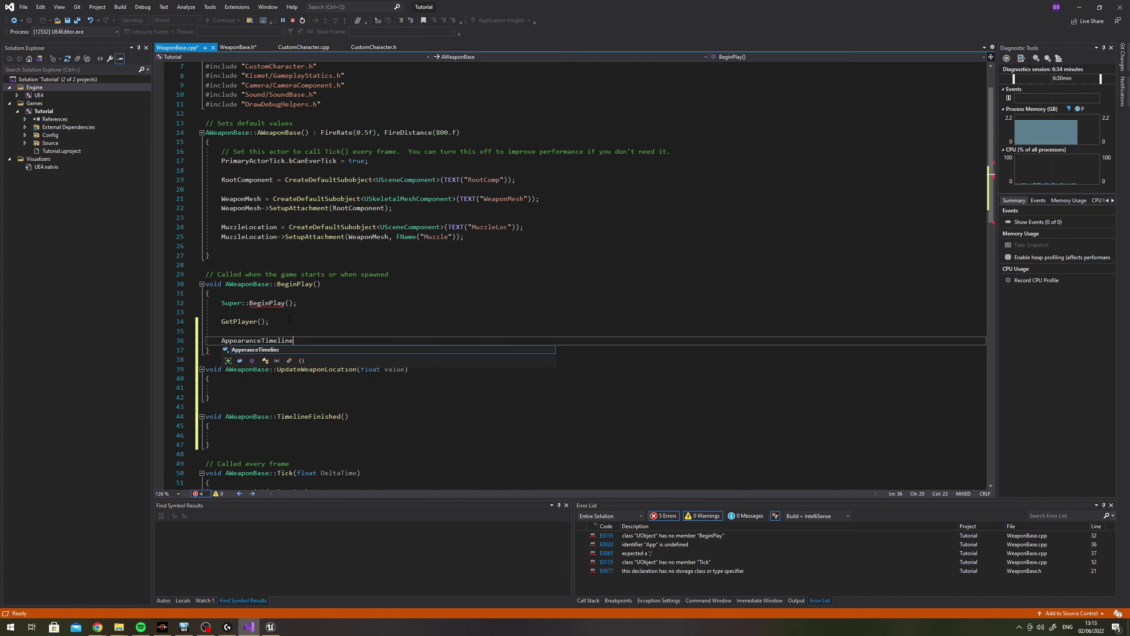
{"action": "key", "text": "Tab"}
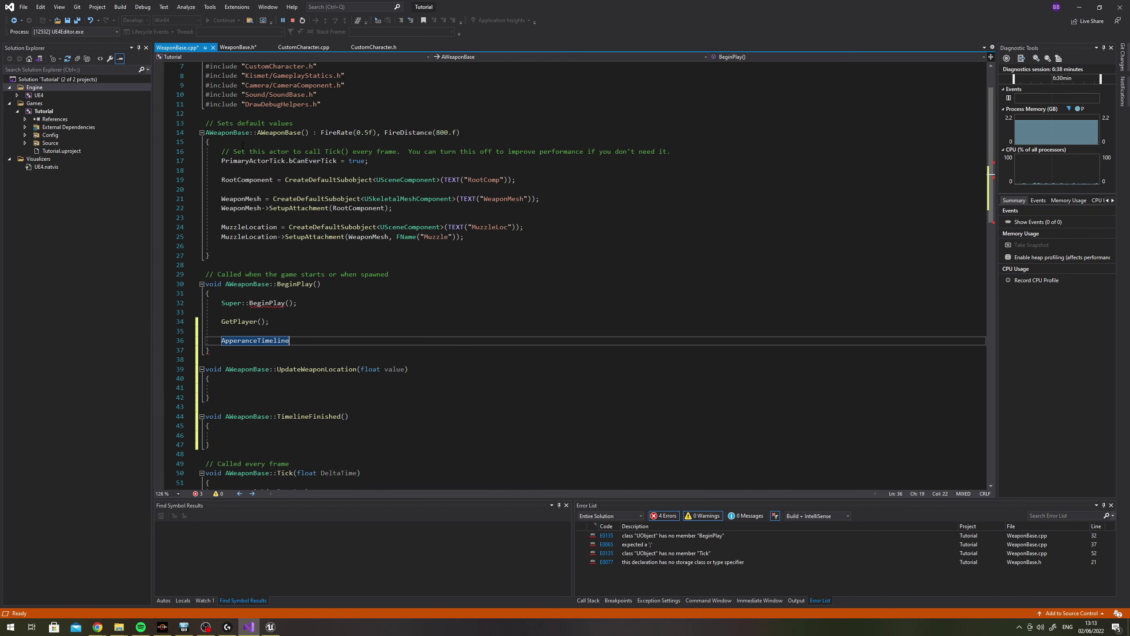
Check how AppearanceFloat and AppearanceTimeline are spelled in WeaponBase.h
{"action": "left_click", "coordinate": [232, 49]}
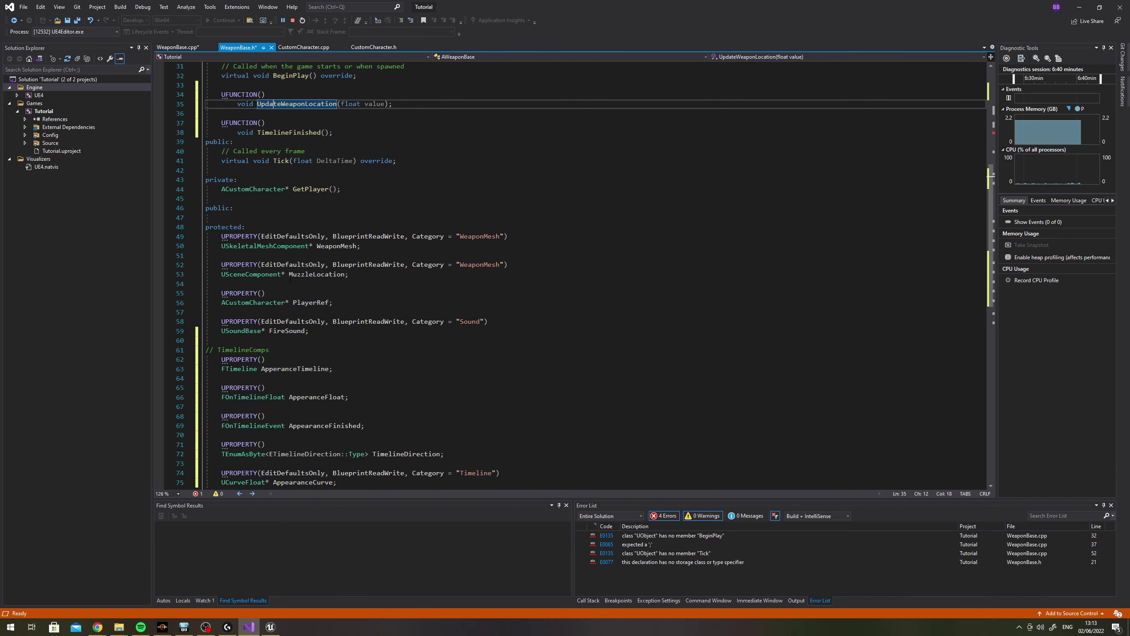
{"action": "scroll", "coordinate": [290, 279], "scroll_direction": "down", "scroll_amount": 4}
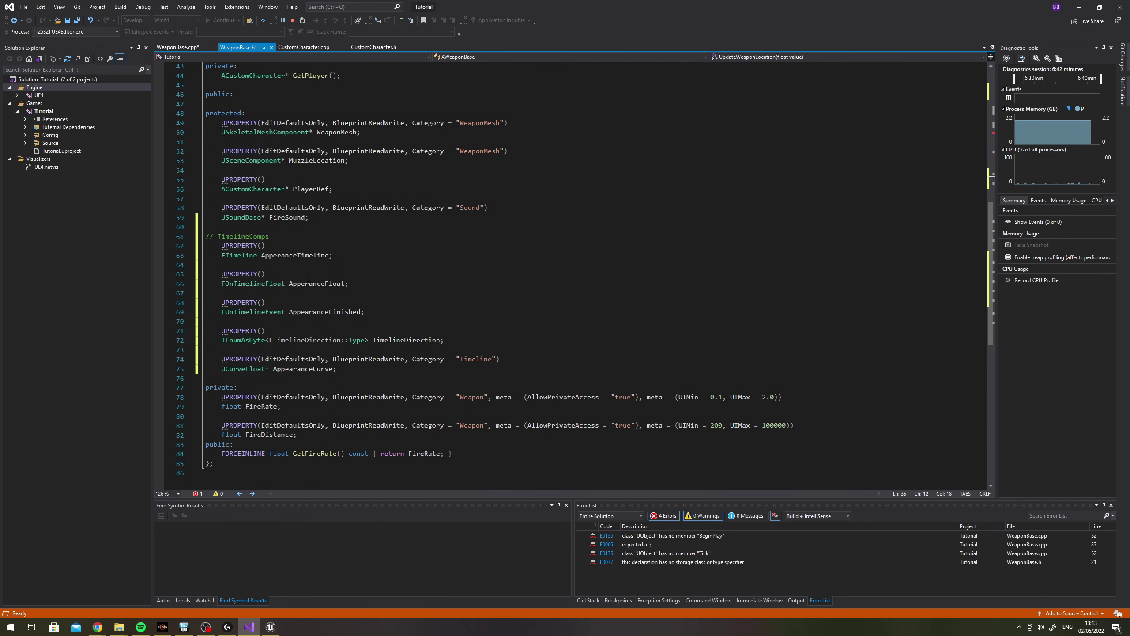
{"action": "left_click", "coordinate": [307, 282]}
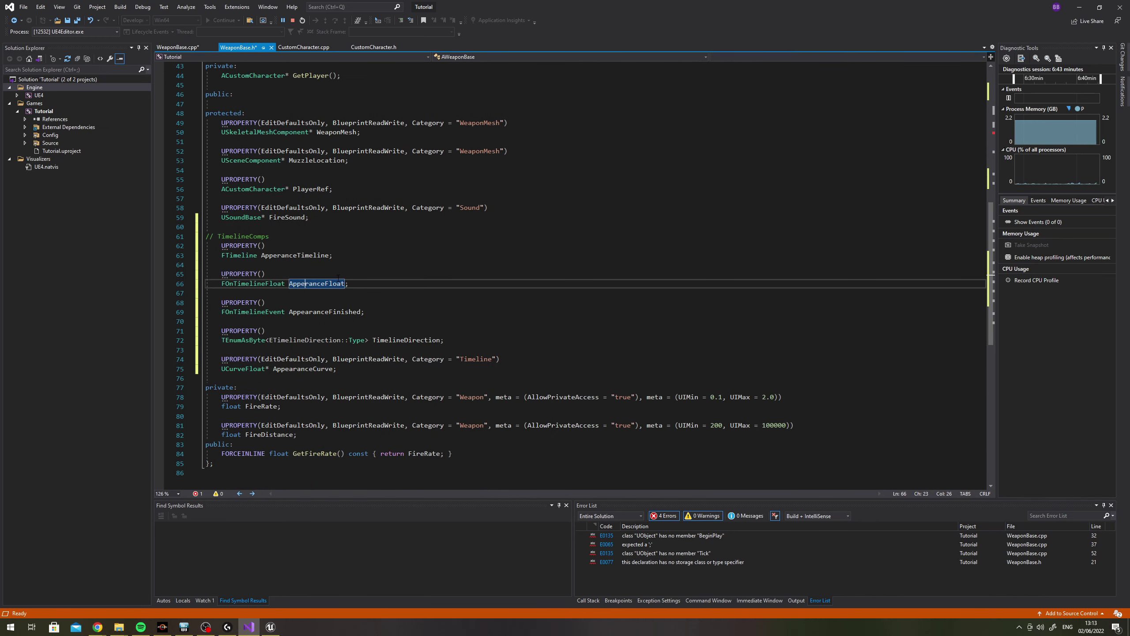
{"action": "left_click", "coordinate": [280, 254]}
In WeaponBase.cpp BeginPlay, fix the misspelled name and add AppearanceTimeline.SetLooping(false);
{"action": "left_click", "coordinate": [183, 50]}
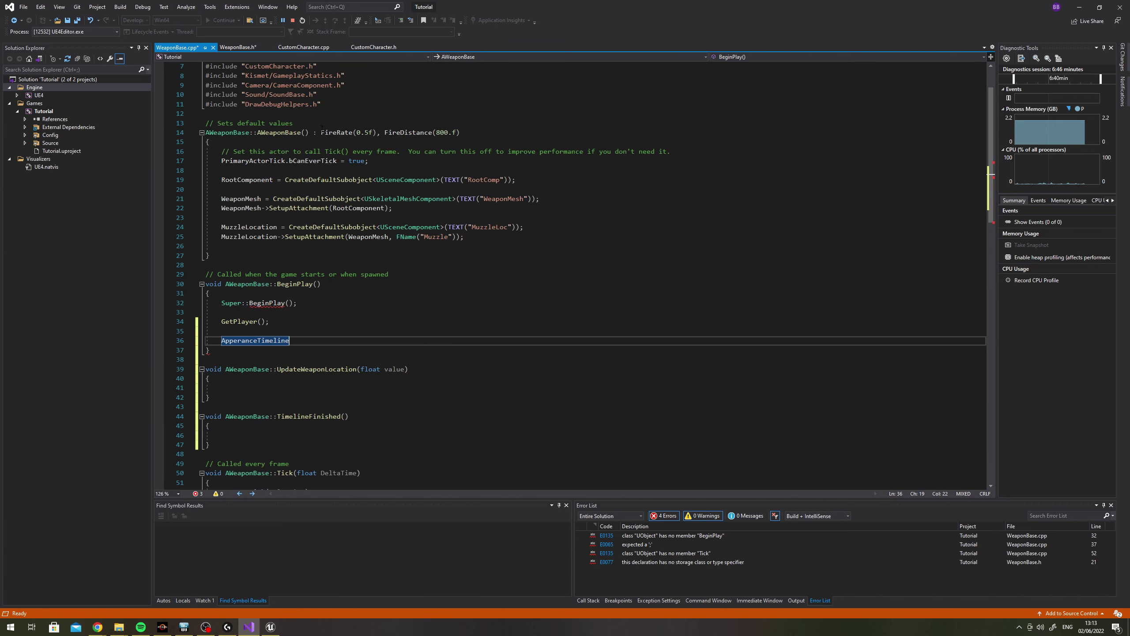
{"action": "key", "text": "BackSpace"}
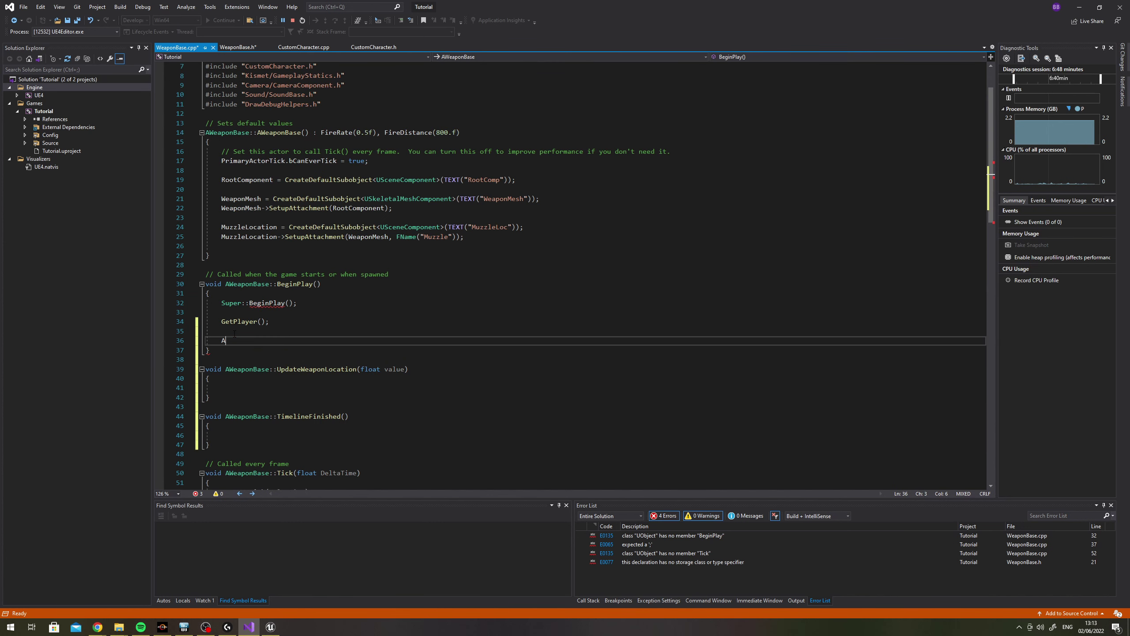
{"action": "type", "text": "Appearance"}
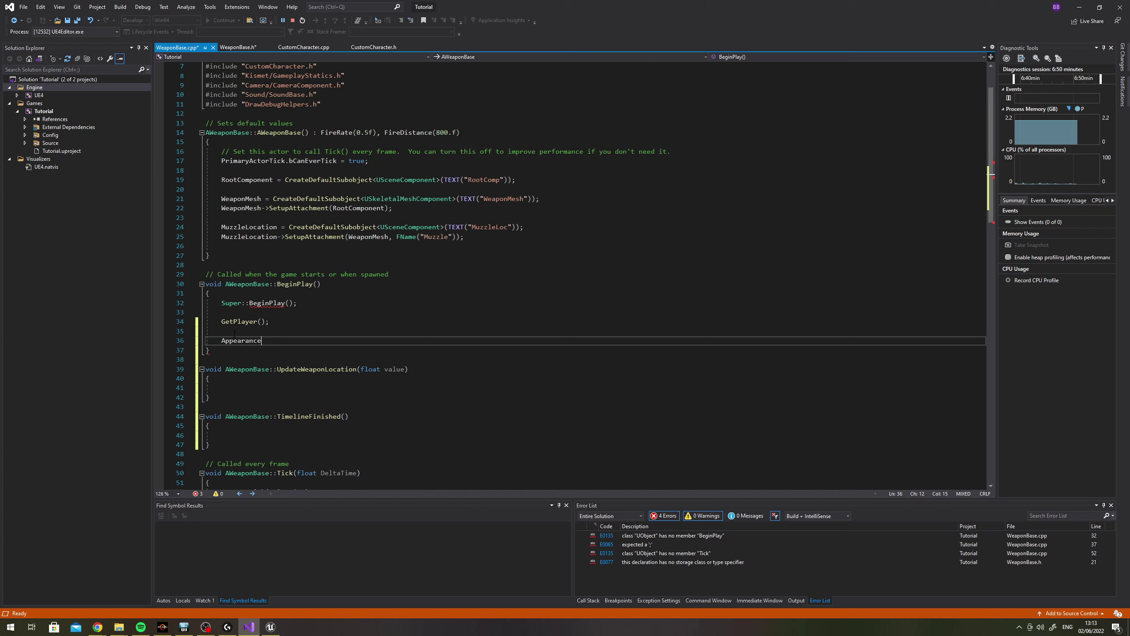
{"action": "type", "text": "Timeline."}
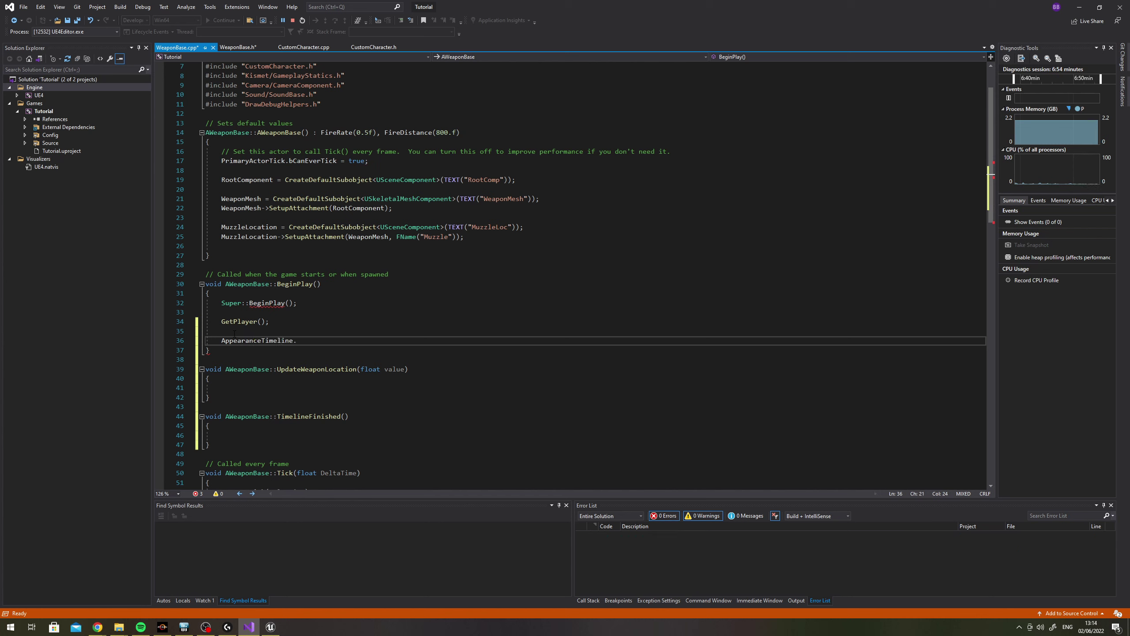
{"action": "type", "text": "SetLooping"}
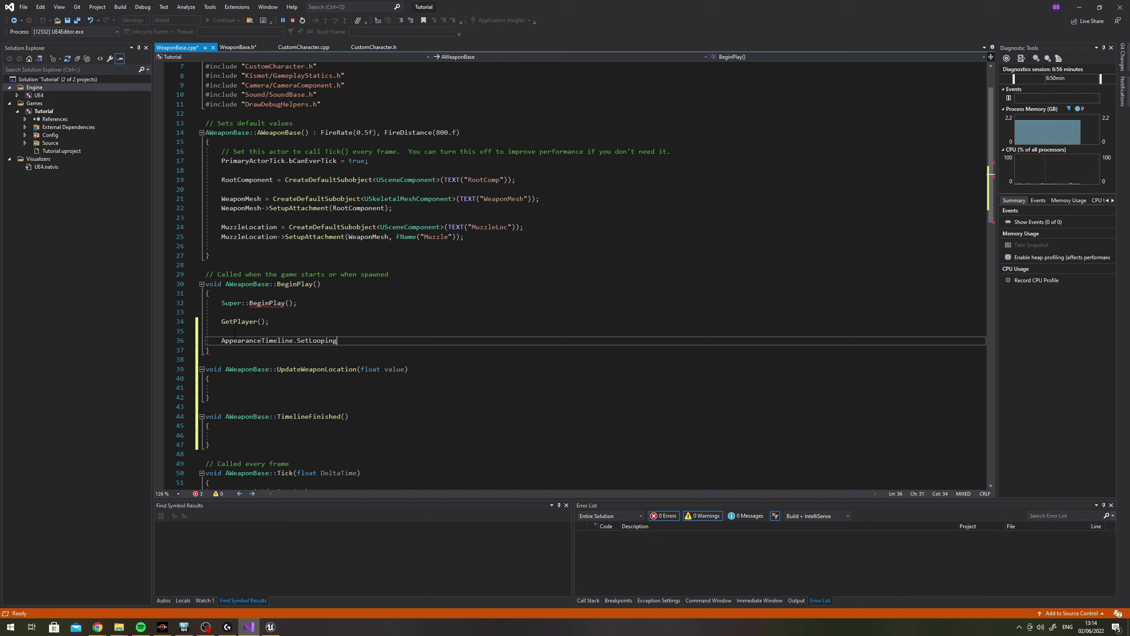
{"action": "type", "text": "(false"}
{"action": "key", "text": "BackSpace"}
{"action": "key", "text": "BackSpace"}
{"action": "key", "text": "BackSpace"}
{"action": "type", "text": "alse"}
Add AppearanceTimeline.SetTimelineLengthMode(ETimelineLengthMode::TL_LastKeyFrame); on the next line, followed by blank lines
{"action": "key", "text": "Return"}
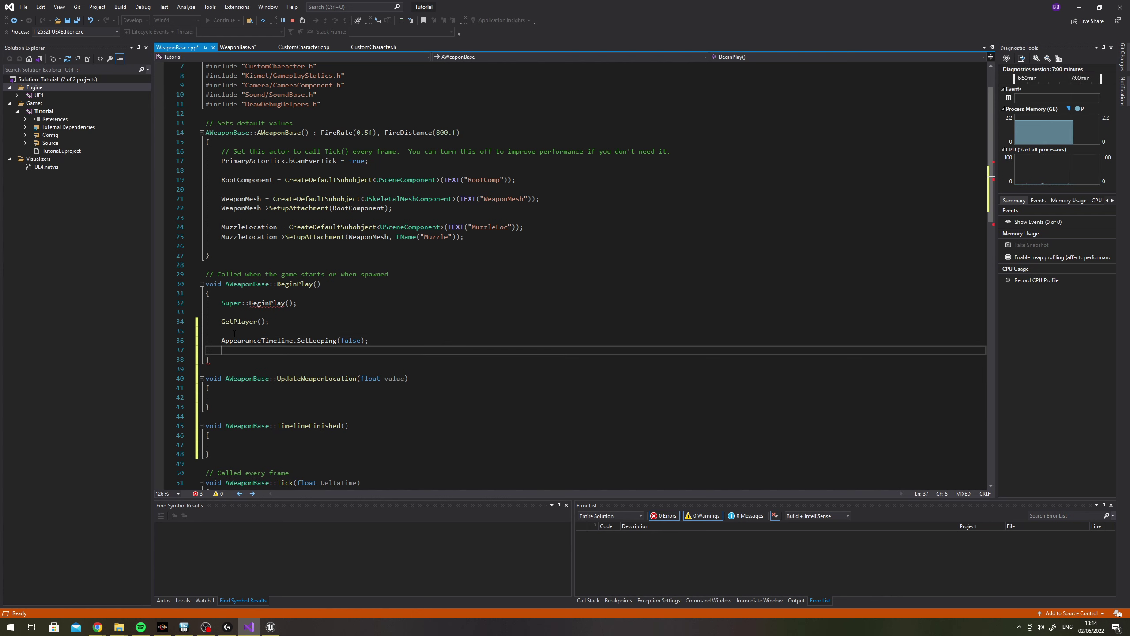
{"action": "type", "text": "Appearance"}
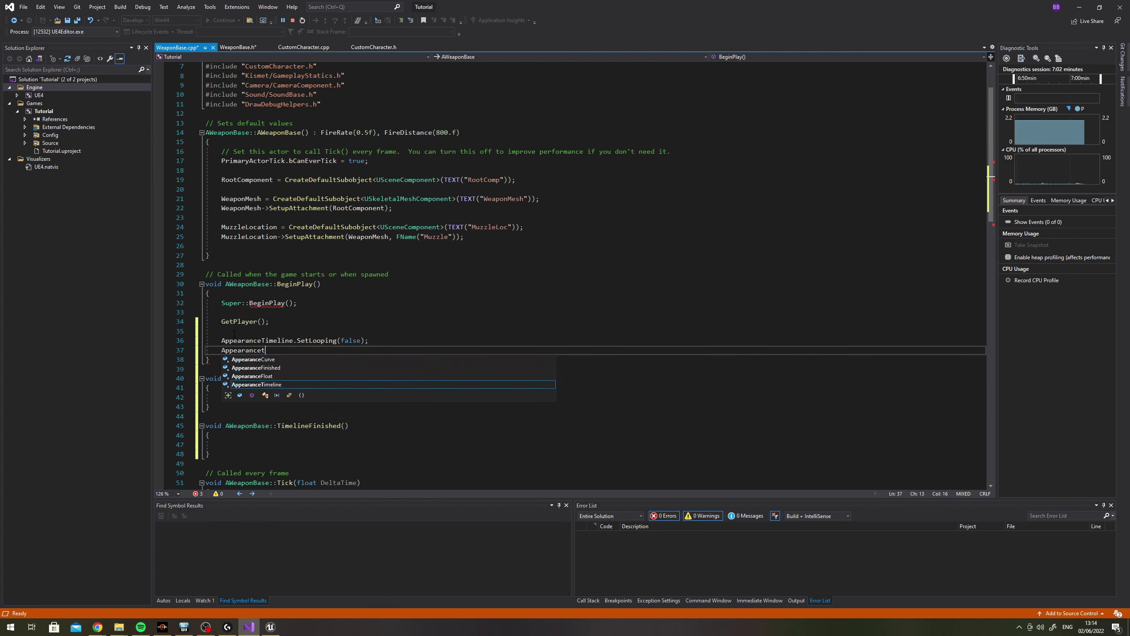
{"action": "type", "text": "Timeline"}
{"action": "key", "text": "Tab"}
{"action": "type", "text": "."}
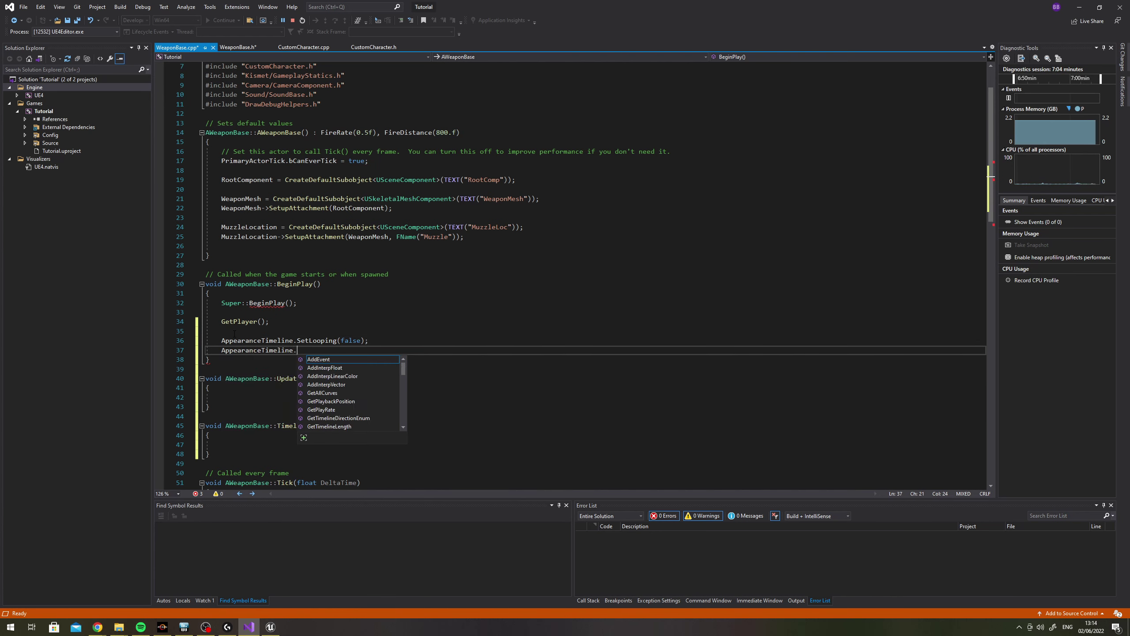
{"action": "type", "text": "SetTimeline"}
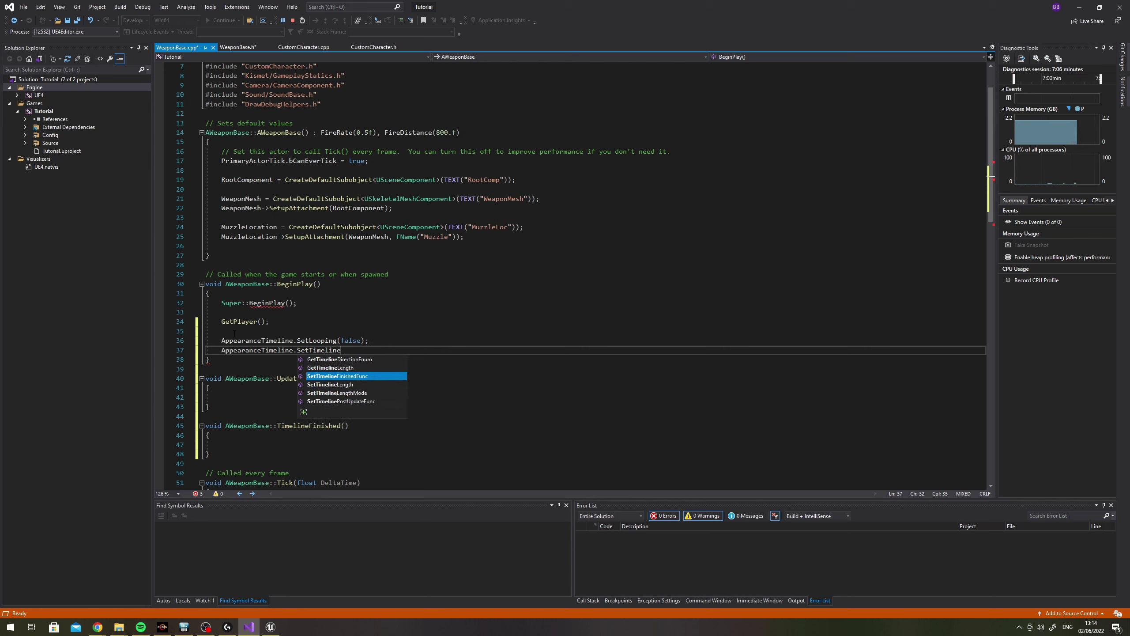
{"action": "type", "text": "LenghtMod("}
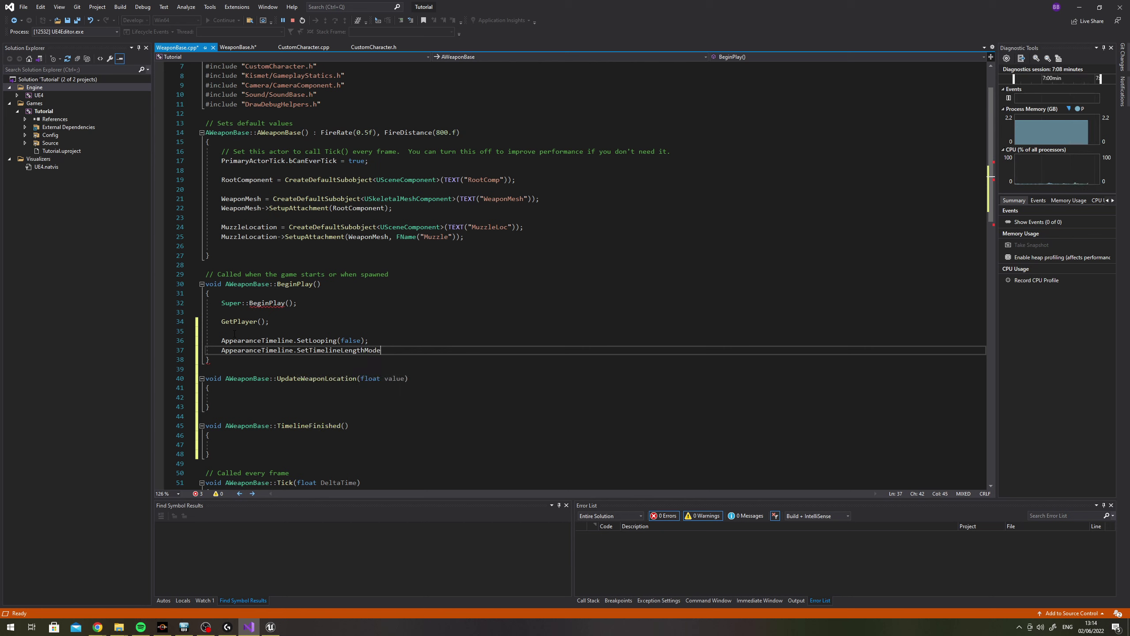
{"action": "type", "text": "Etimeline"}
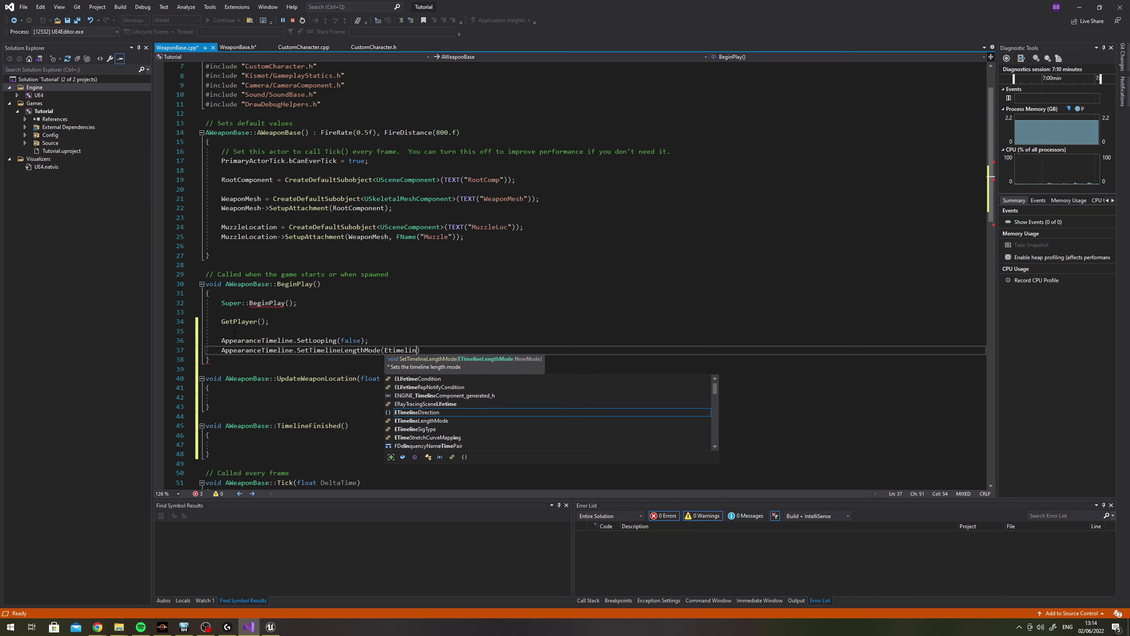
{"action": "type", "text": "L::"}
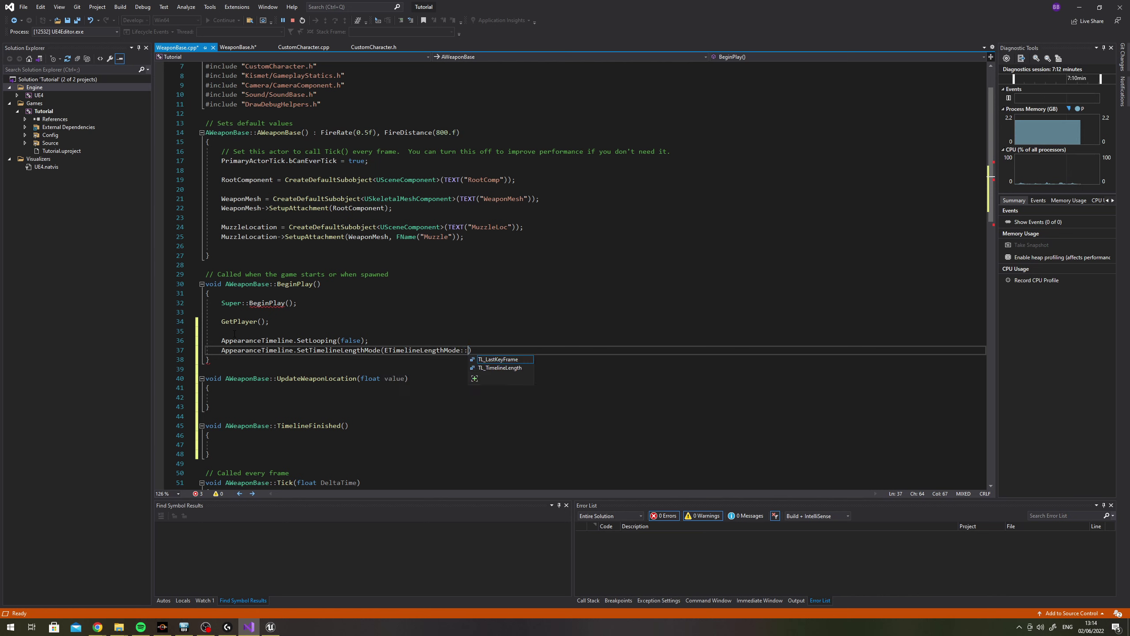
{"action": "type", "text": "T"}
{"action": "key", "text": "Tab"}
{"action": "type", "text": ");"}
{"action": "key", "text": "Return"}
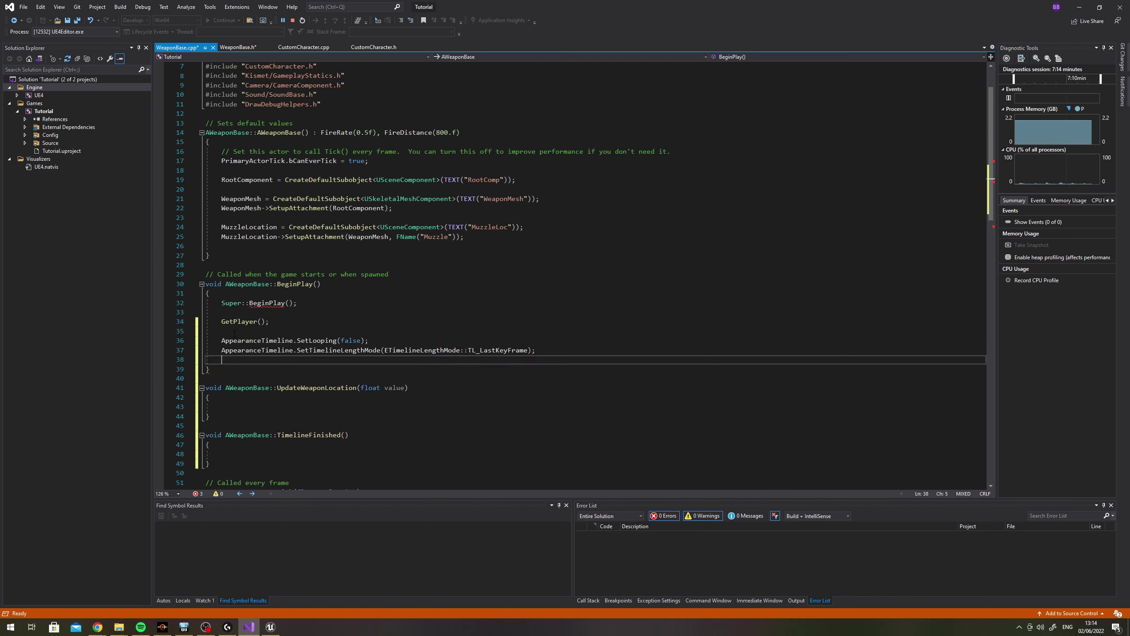
{"action": "key", "text": "Return"}
In the Content folder, create a Miscellaneous > Curve asset named WeaponZMovement and open it in the curve editor
{"action": "left_click", "coordinate": [270, 627]}
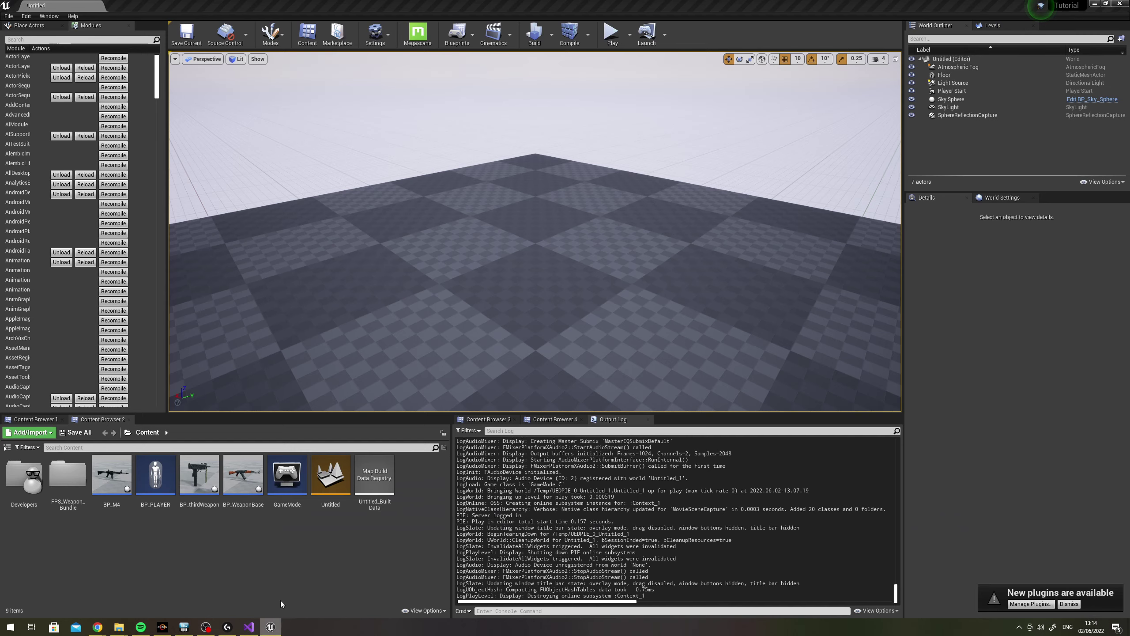
{"action": "right_click", "coordinate": [298, 540]}
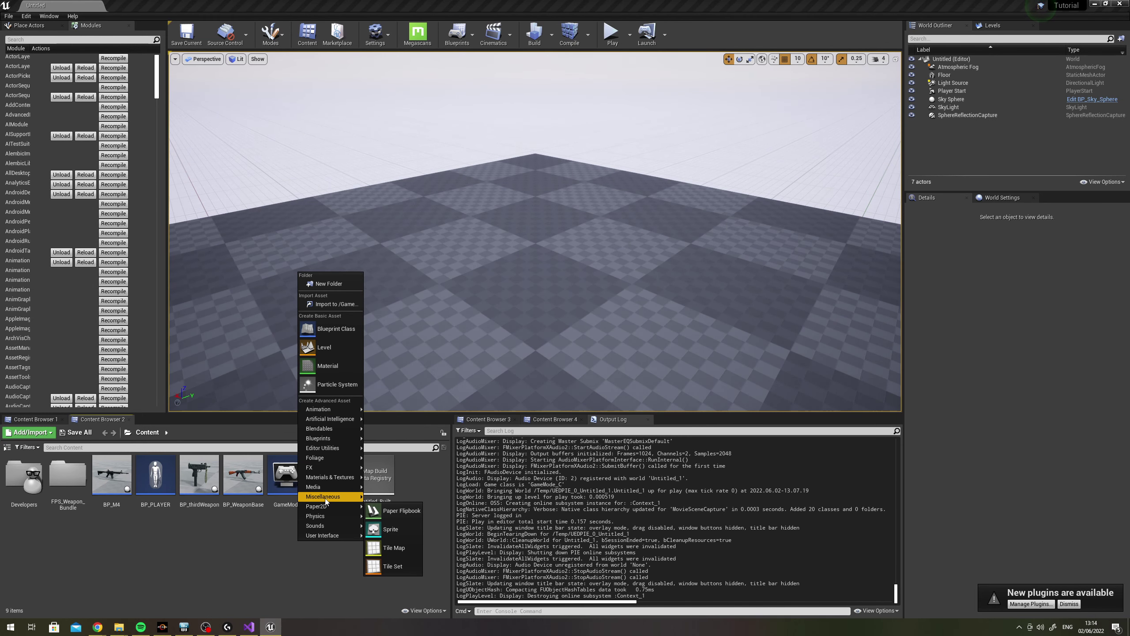
{"action": "mouse_move", "coordinate": [325, 499]}
{"action": "left_click", "coordinate": [406, 405]}
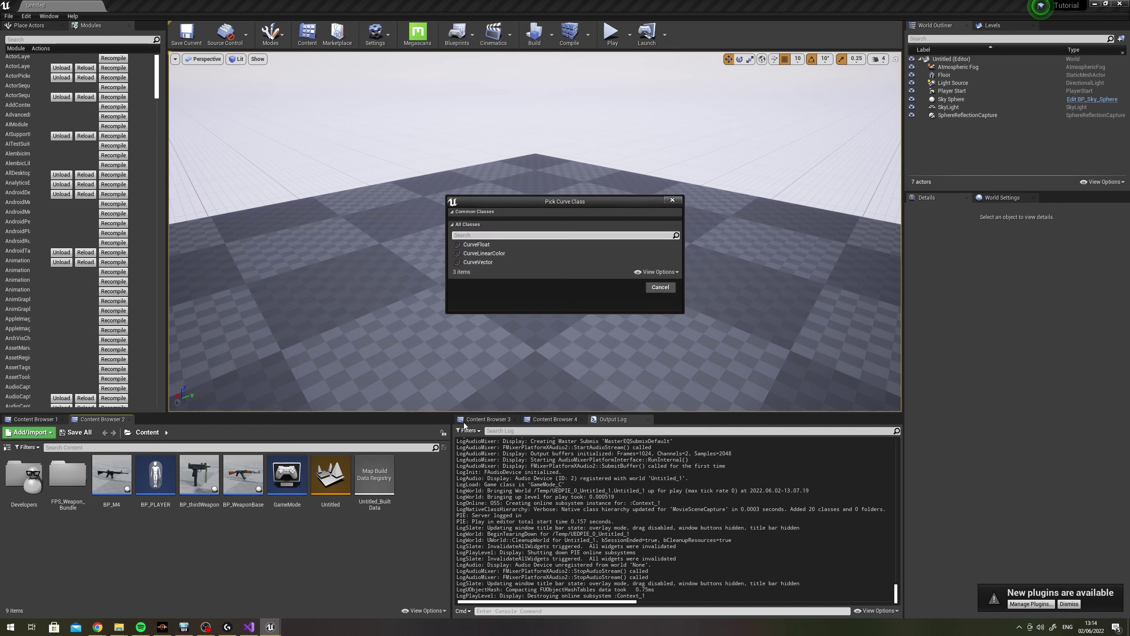
{"action": "left_click", "coordinate": [490, 246]}
{"action": "left_click", "coordinate": [625, 288]}
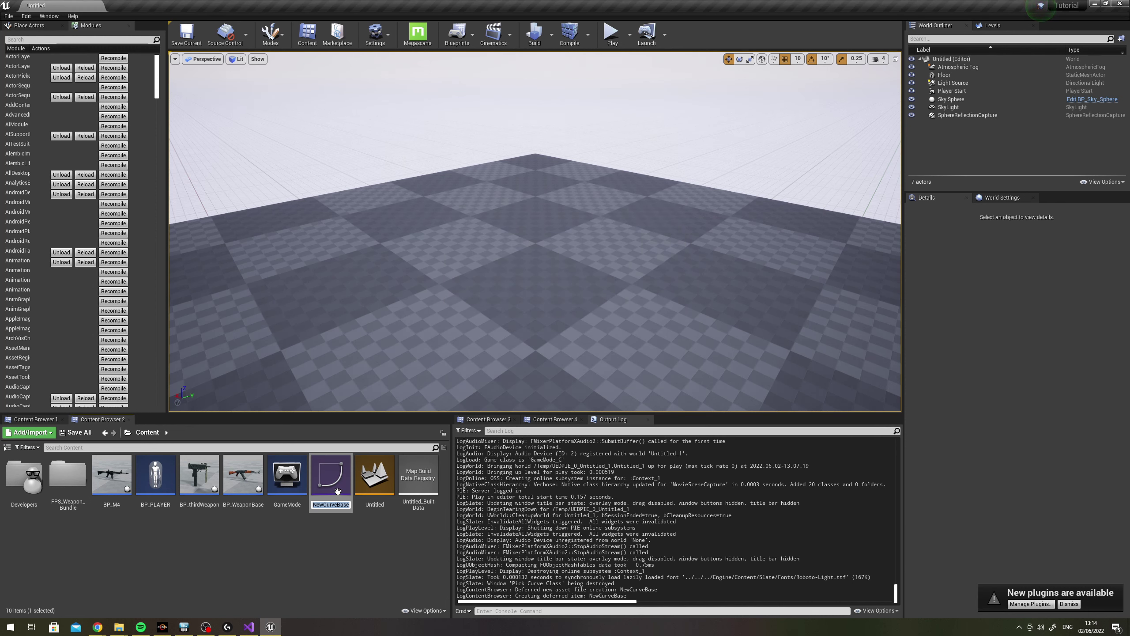
{"action": "type", "text": "Weapon"}
{"action": "type", "text": "ZMovement"}
{"action": "key", "text": "Return"}
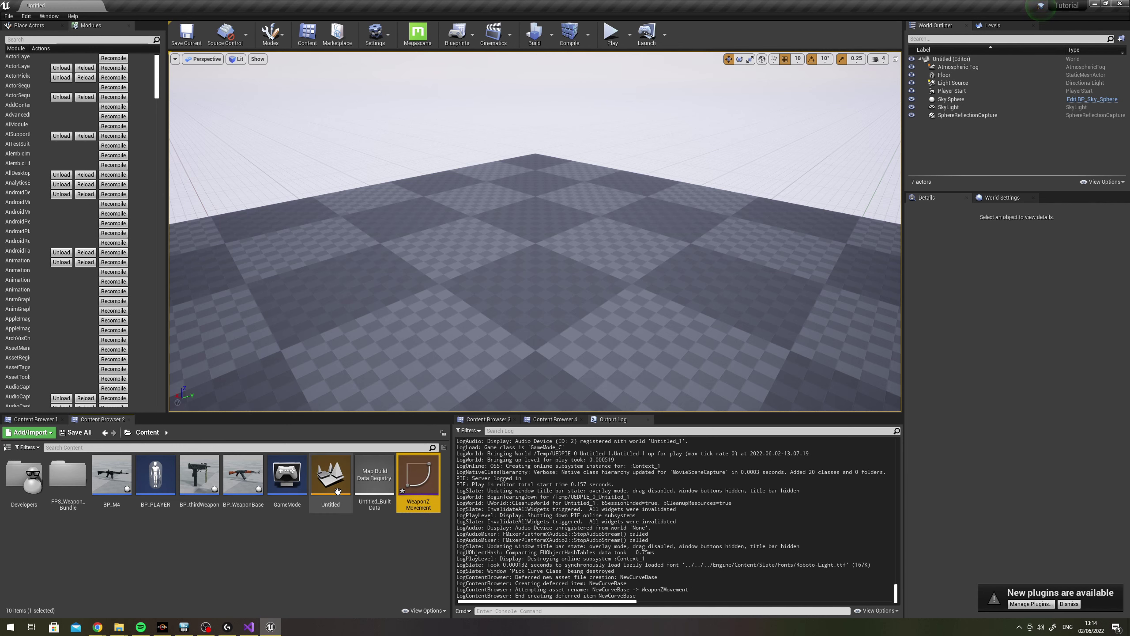
{"action": "double_click", "coordinate": [418, 476]}
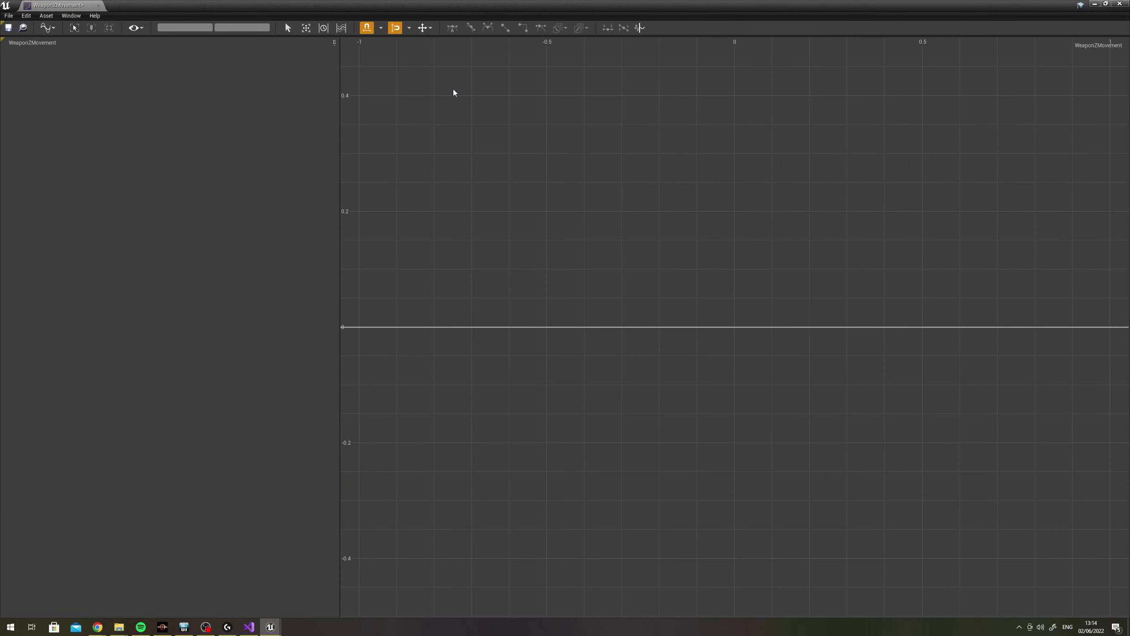
Add two keys to the WeaponZMovement curve
{"action": "right_click", "coordinate": [511, 326]}
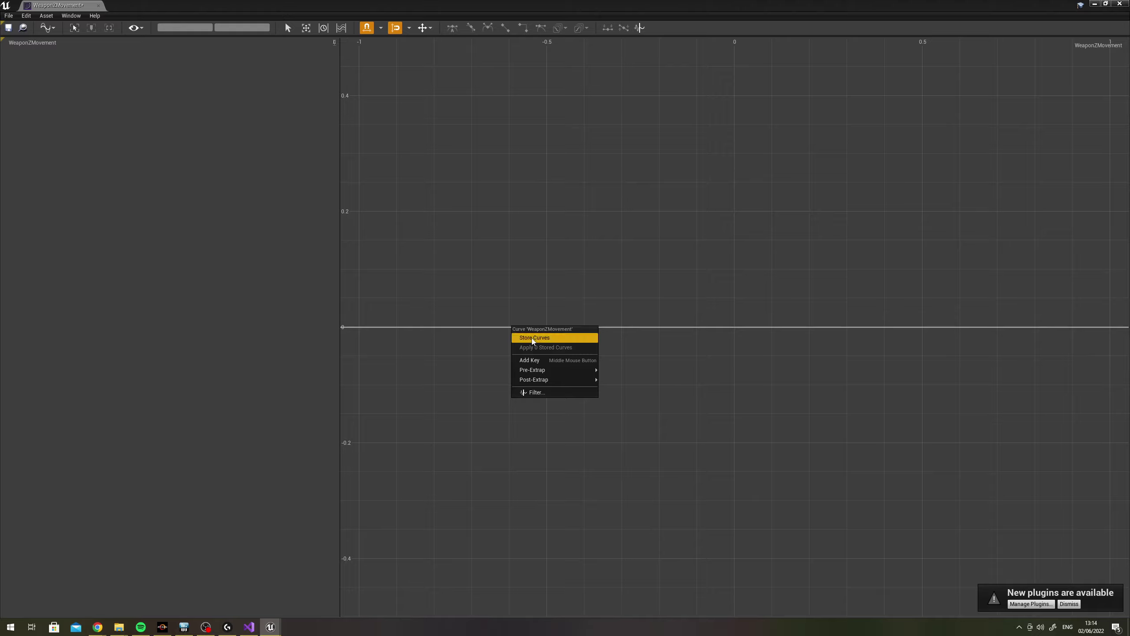
{"action": "left_click", "coordinate": [534, 336]}
{"action": "right_click", "coordinate": [664, 328]}
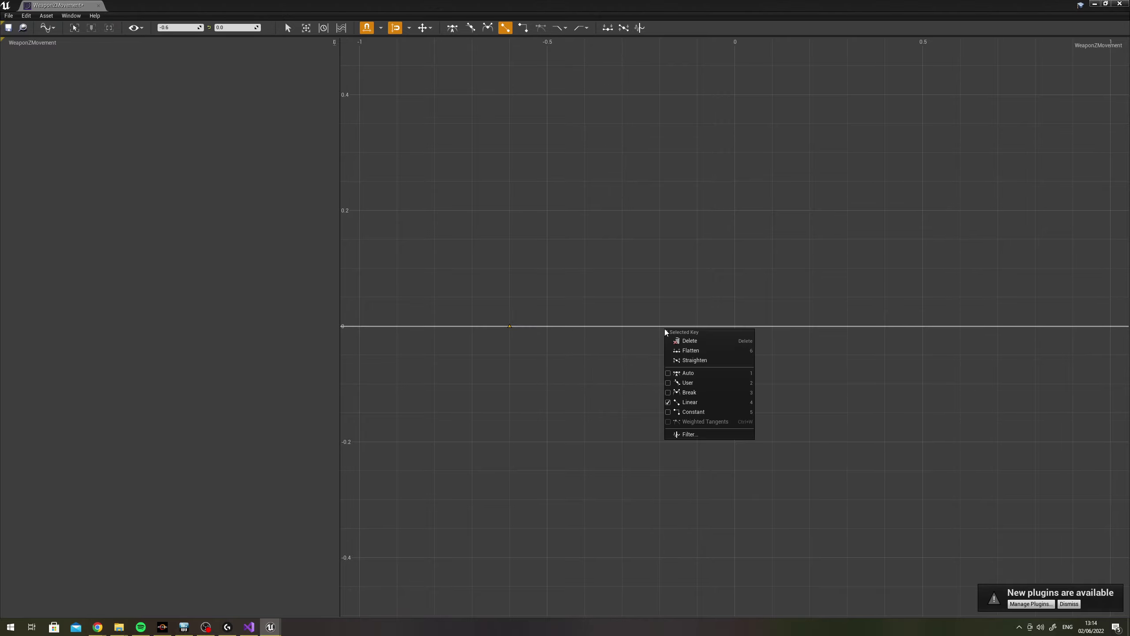
{"action": "left_click", "coordinate": [691, 370]}
{"action": "right_click", "coordinate": [617, 326]}
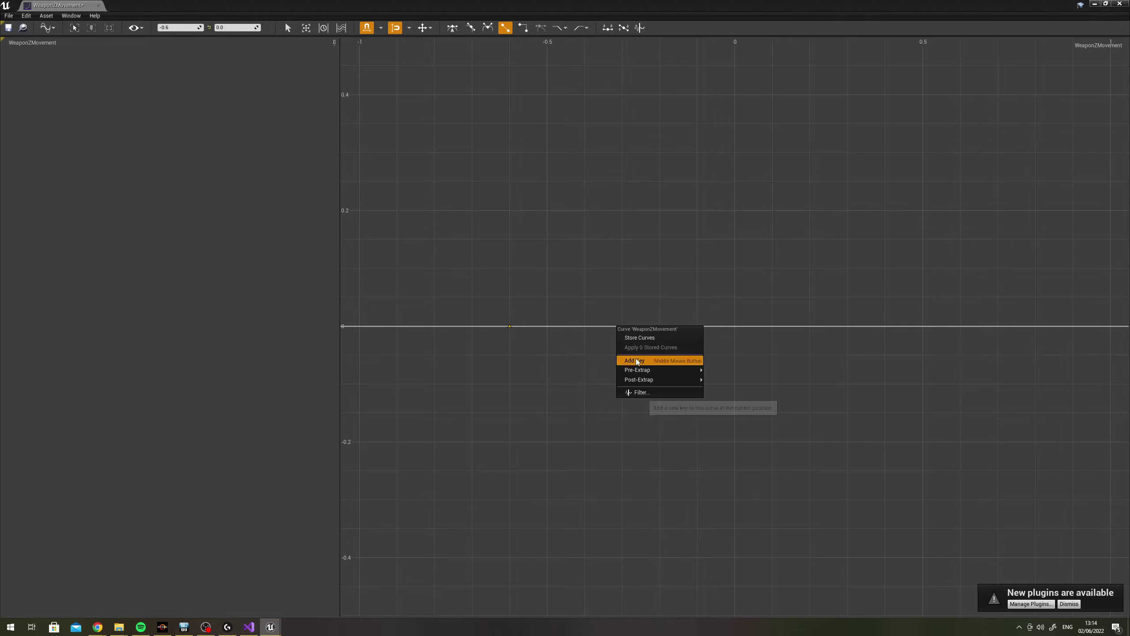
{"action": "left_click", "coordinate": [676, 361]}
Set the keys' times to 0 and 1, undoing an edit that moved both to time 1
{"action": "left_click", "coordinate": [178, 29]}
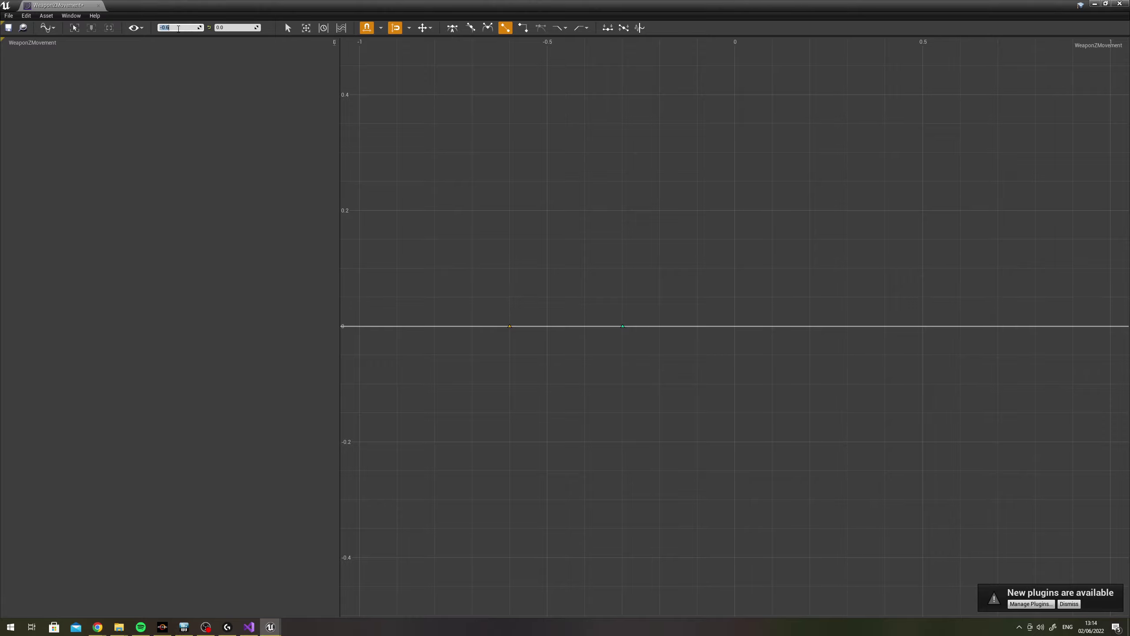
{"action": "type", "text": "0"}
{"action": "left_click", "coordinate": [735, 326]}
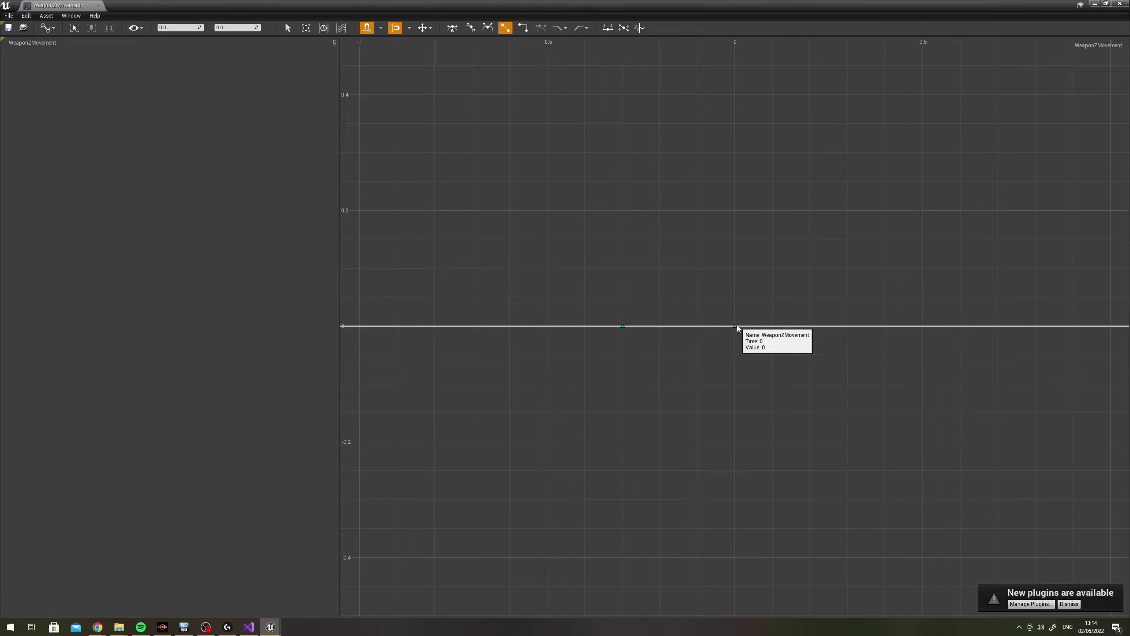
{"action": "left_click", "coordinate": [623, 326], "text": "shift"}
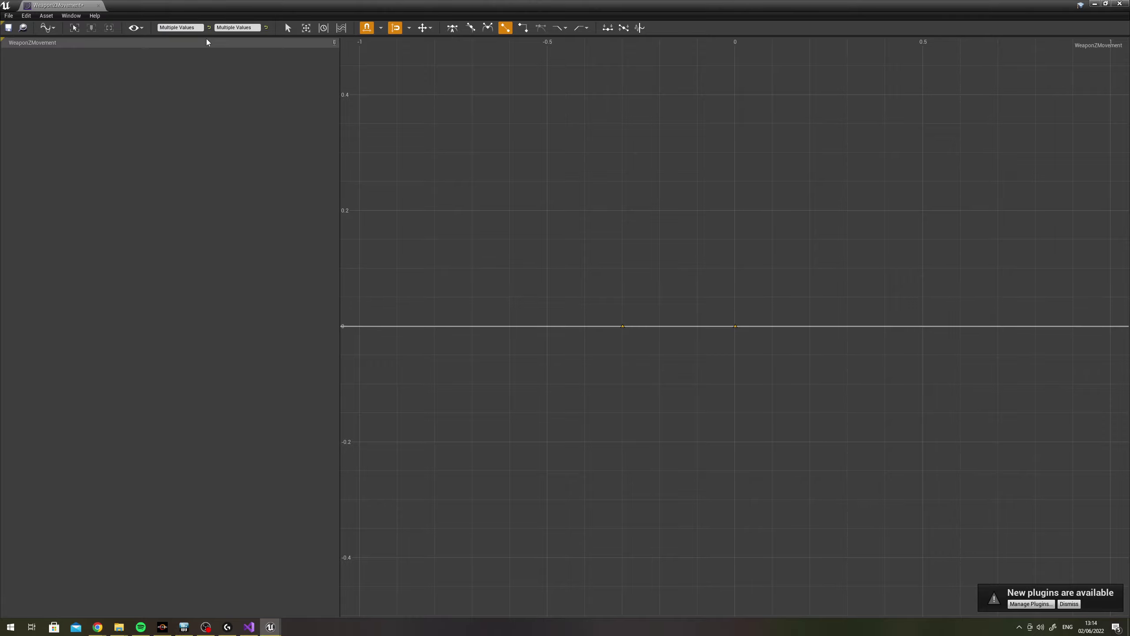
{"action": "left_click", "coordinate": [181, 27]}
{"action": "type", "text": "1"}
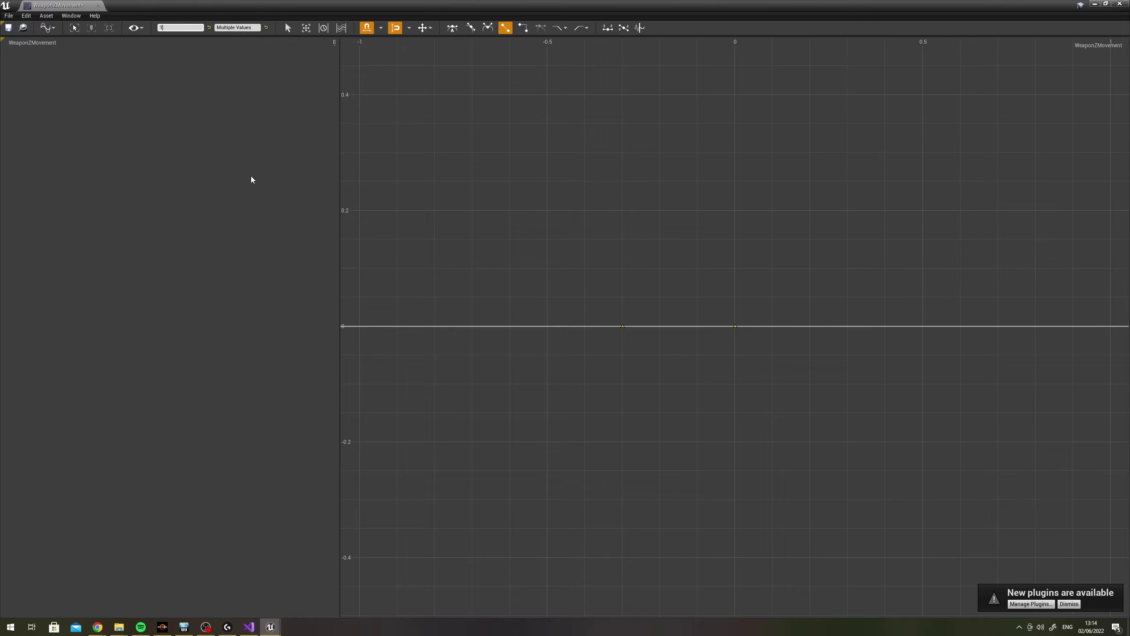
{"action": "key", "text": "Return"}
{"action": "key", "text": "ctrl+z"}
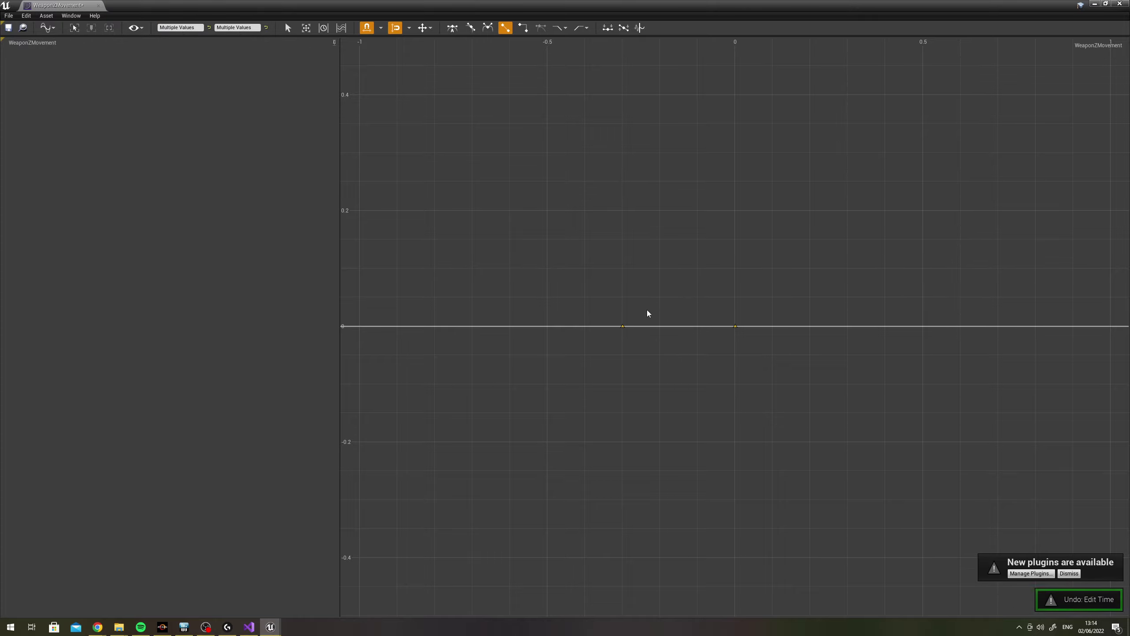
{"action": "left_click", "coordinate": [187, 27]}
{"action": "type", "text": "1"}
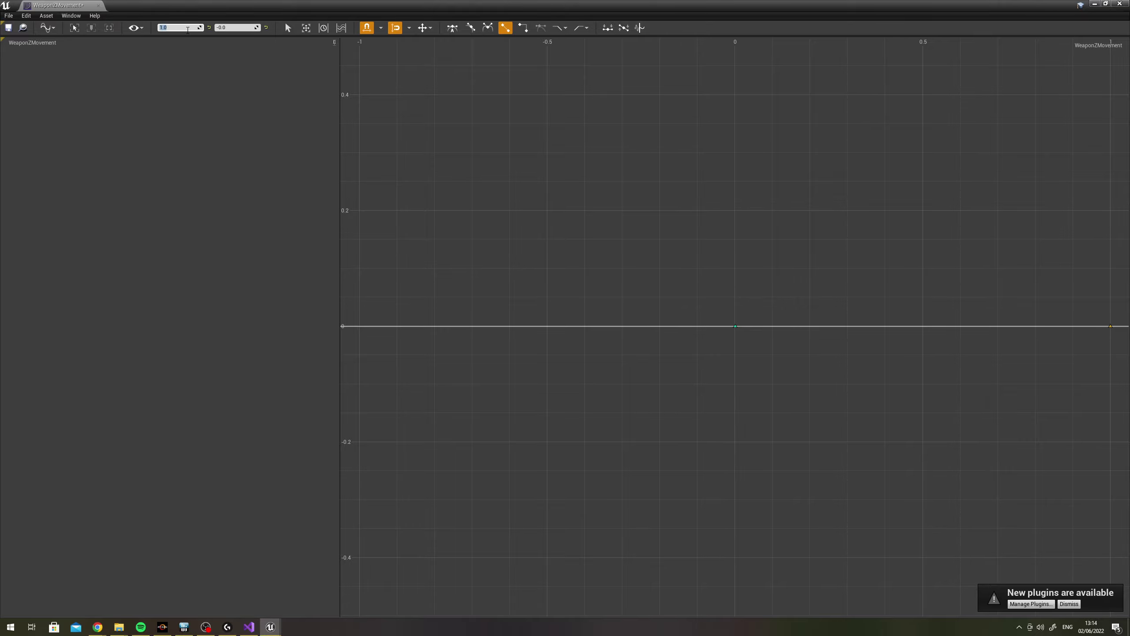
{"action": "scroll", "coordinate": [715, 245], "scroll_direction": "down", "scroll_amount": 5}
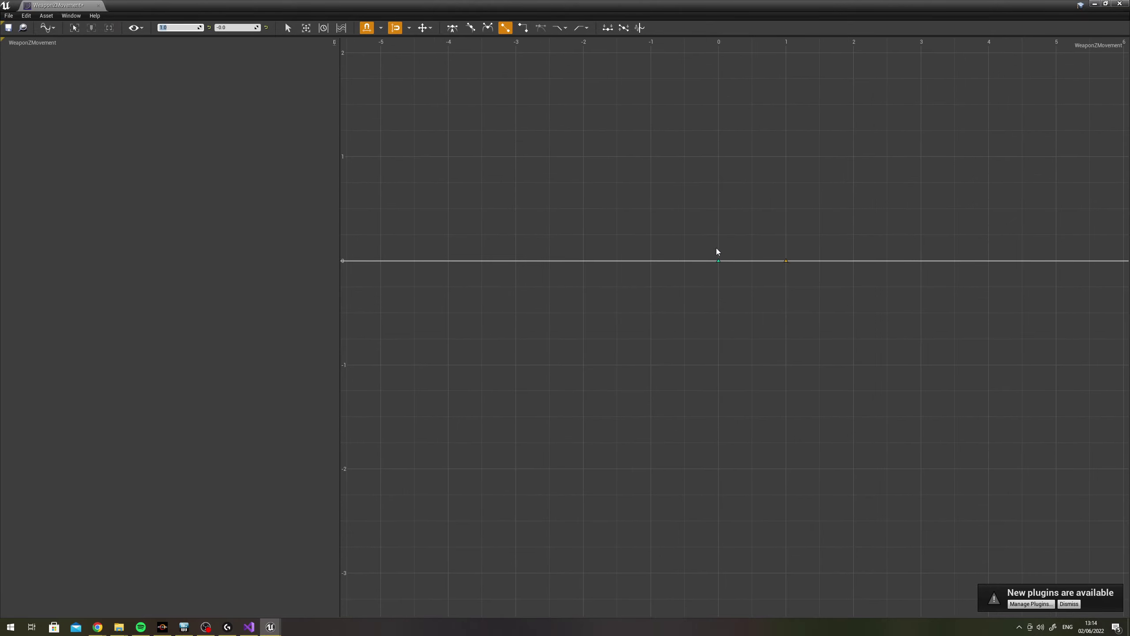
Set the value of the key at time 1 to 50
{"action": "right_click_drag", "start_coordinate": [510, 279], "coordinate": [651, 277]}
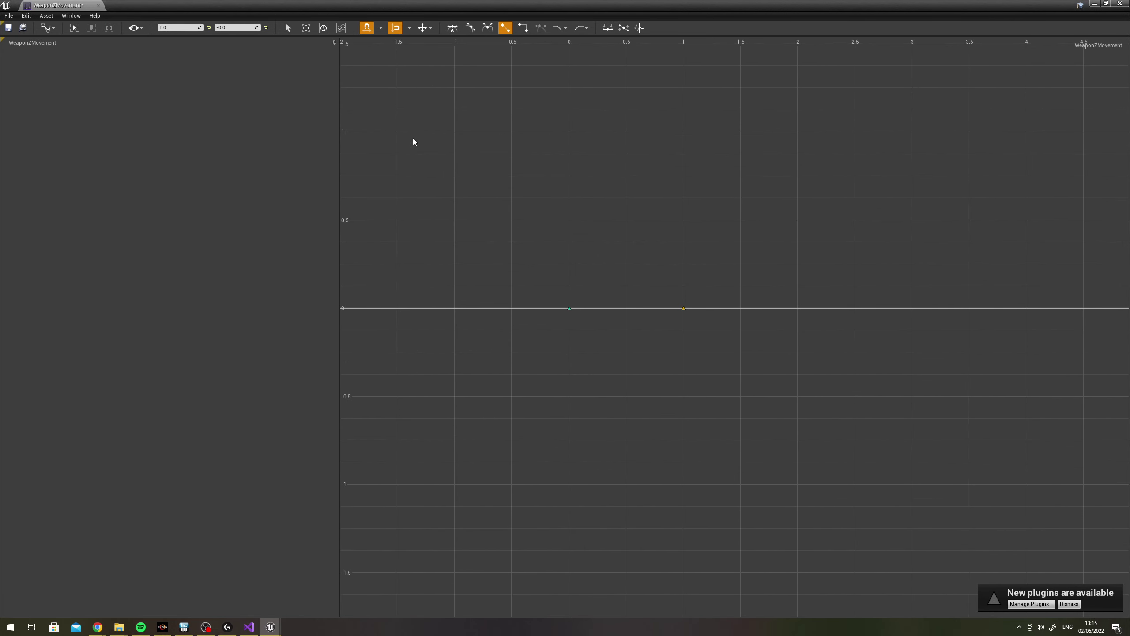
{"action": "left_click", "coordinate": [238, 28]}
{"action": "type", "text": "0"}
{"action": "key", "text": "Return"}
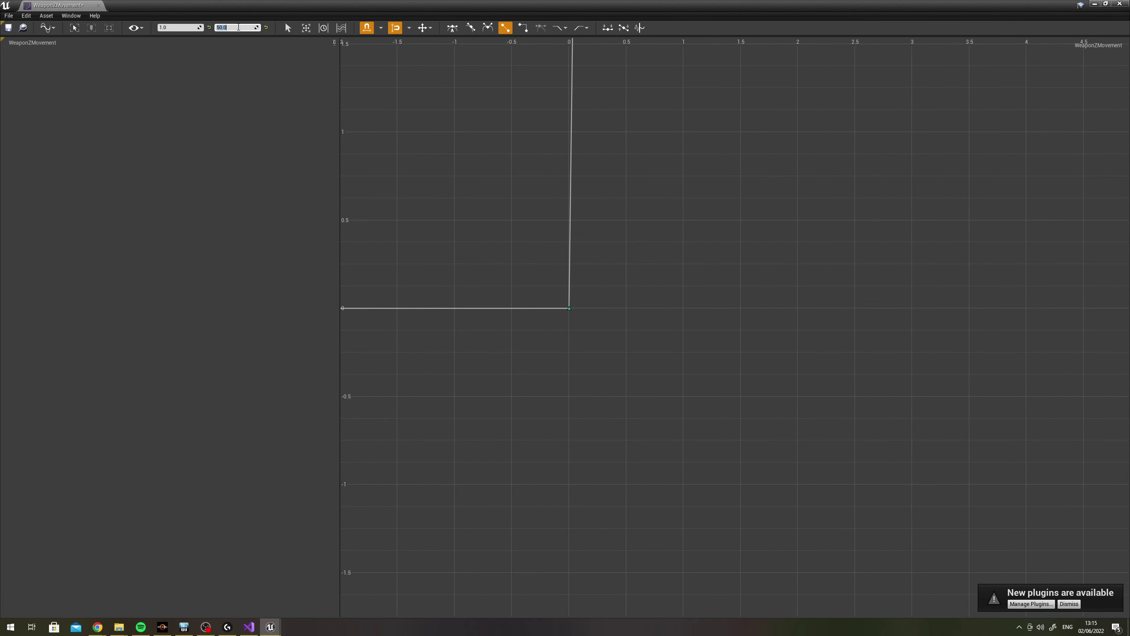
Give the top key cubic interpolation and flatten the tangents of both keys
{"action": "left_click", "coordinate": [570, 307]}
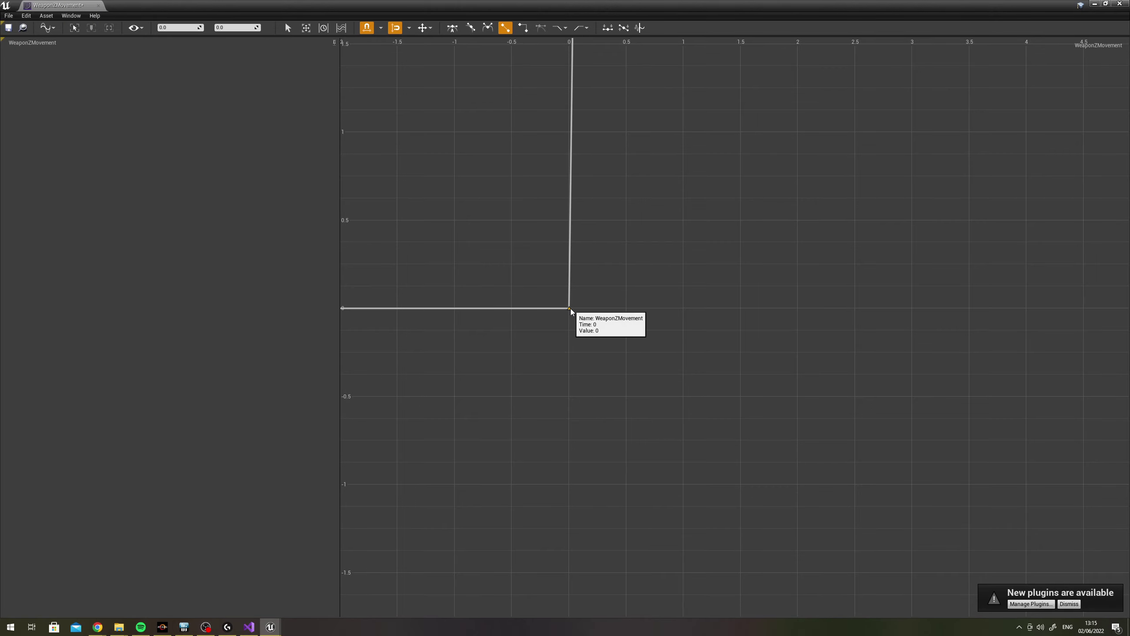
{"action": "scroll", "coordinate": [614, 213], "scroll_direction": "down", "scroll_amount": 5}
{"action": "scroll", "coordinate": [622, 187], "scroll_direction": "down", "scroll_amount": 3}
{"action": "scroll", "coordinate": [636, 249], "scroll_direction": "down", "scroll_amount": 4}
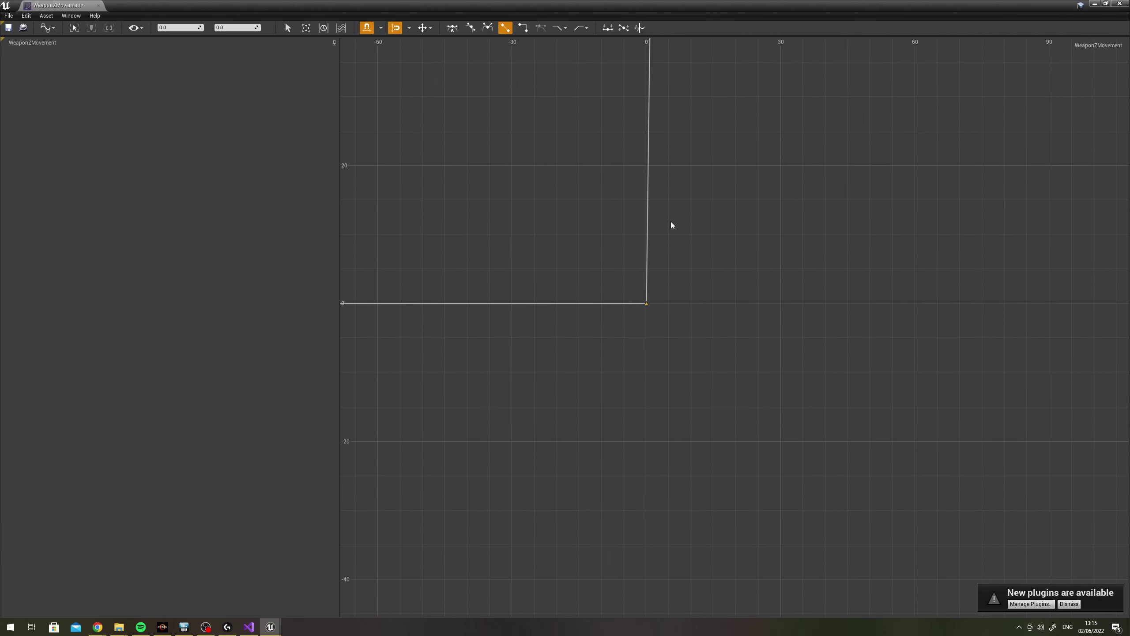
{"action": "scroll", "coordinate": [687, 320], "scroll_direction": "down", "scroll_amount": 1}
{"action": "right_click_drag", "start_coordinate": [697, 289], "coordinate": [677, 251]}
{"action": "left_click", "coordinate": [633, 132]}
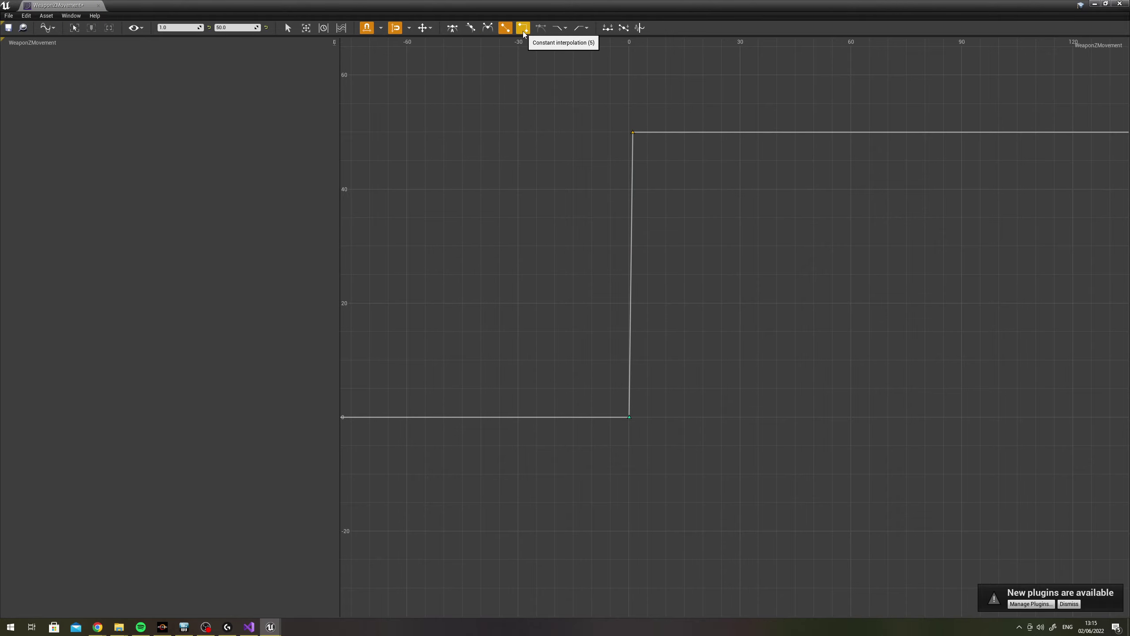
{"action": "scroll", "coordinate": [515, 46], "scroll_direction": "up", "scroll_amount": 2}
{"action": "key", "text": "1"}
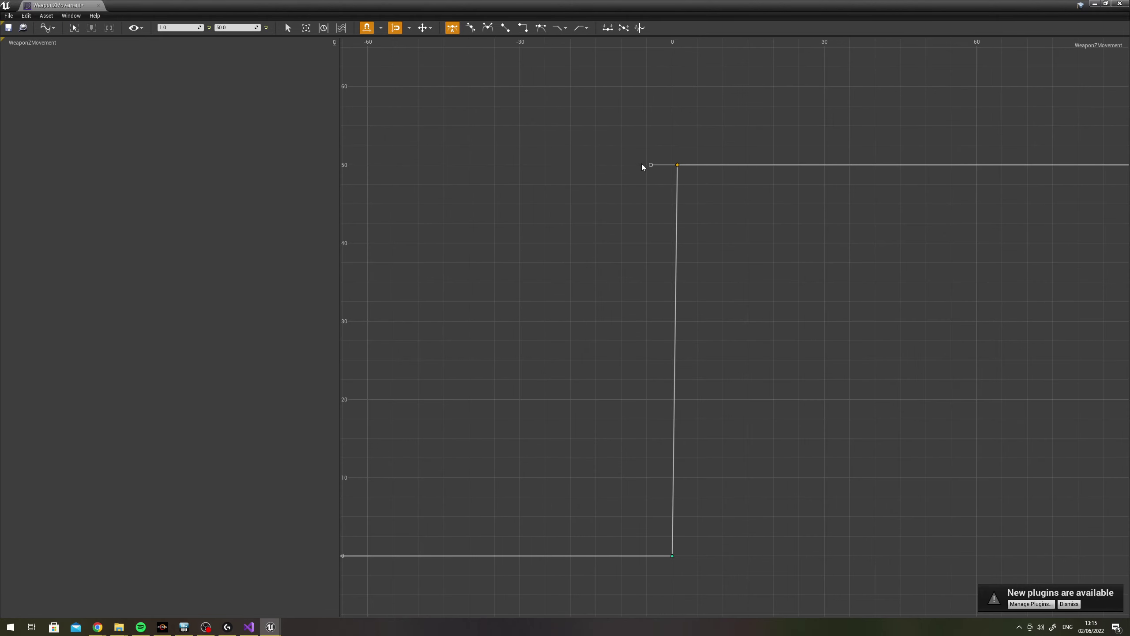
{"action": "left_click_drag", "start_coordinate": [651, 165], "coordinate": [652, 169]}
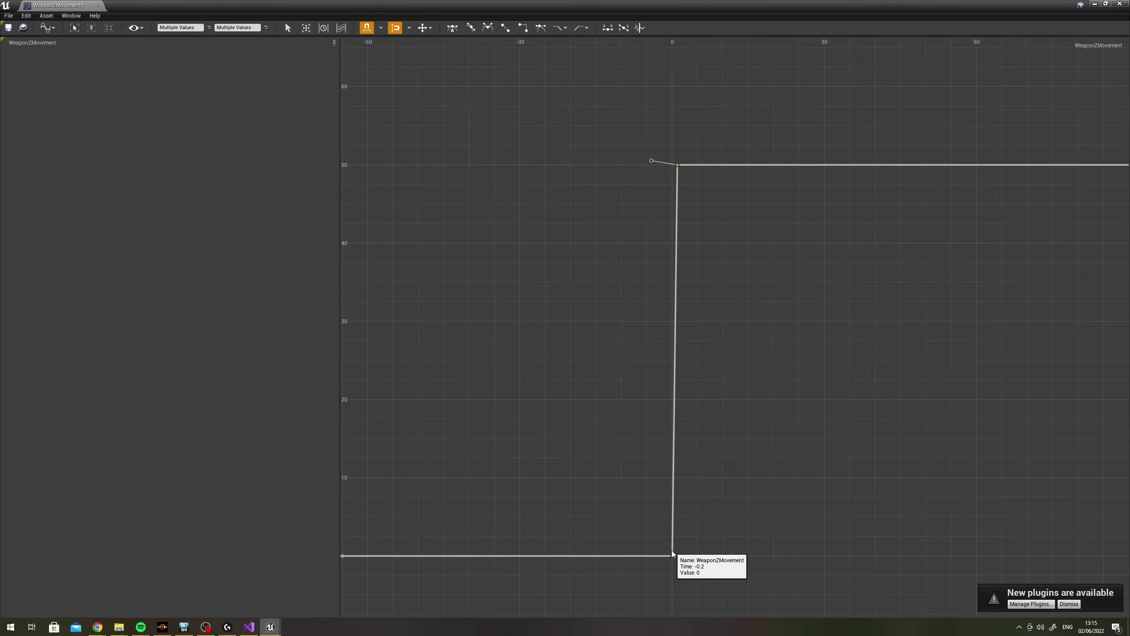
{"action": "left_click", "coordinate": [671, 552], "text": "shift"}
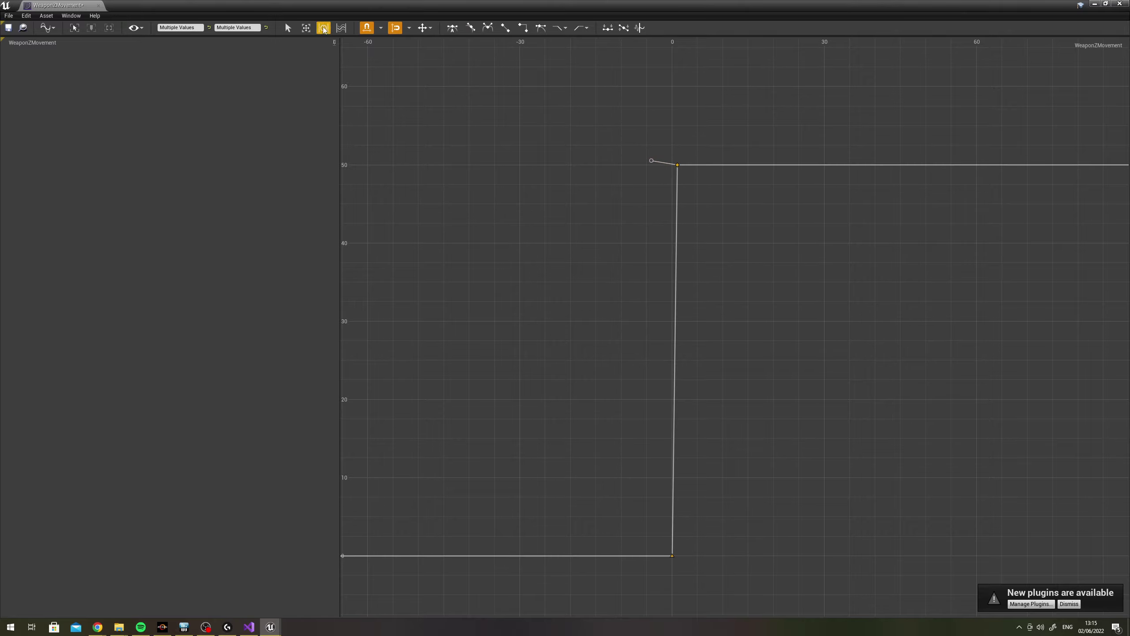
{"action": "left_click", "coordinate": [448, 29]}
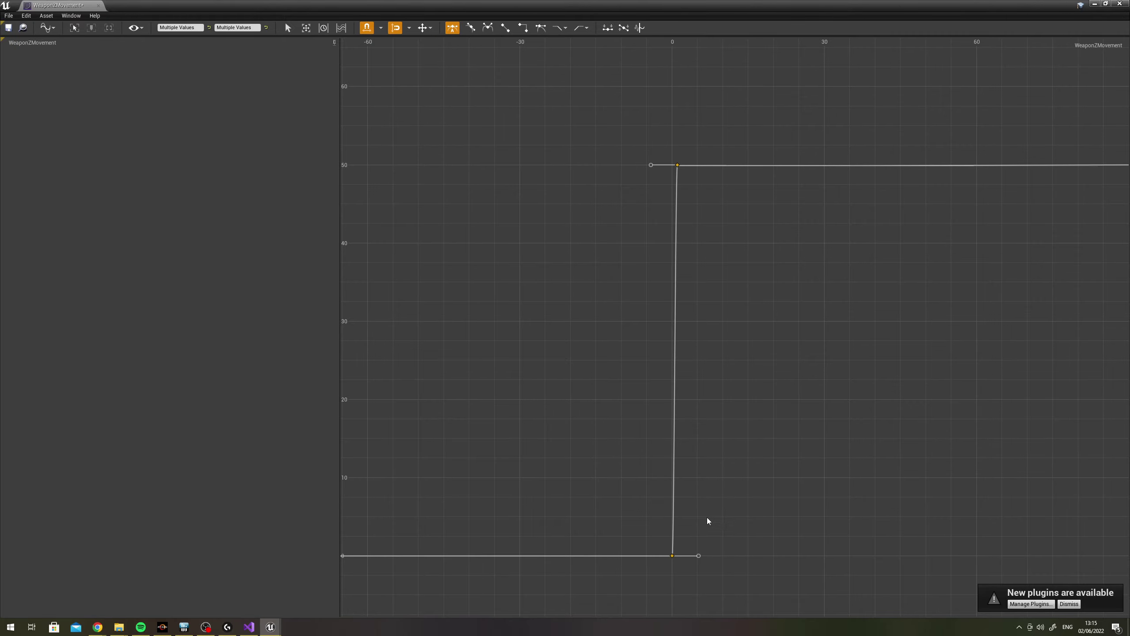
Drag the bottom key's tangent so it points nearly straight down
{"action": "left_click_drag", "start_coordinate": [698, 555], "coordinate": [694, 570]}
{"action": "scroll", "coordinate": [708, 548], "scroll_direction": "up", "scroll_amount": 3}
{"action": "scroll", "coordinate": [721, 512], "scroll_direction": "up", "scroll_amount": 3}
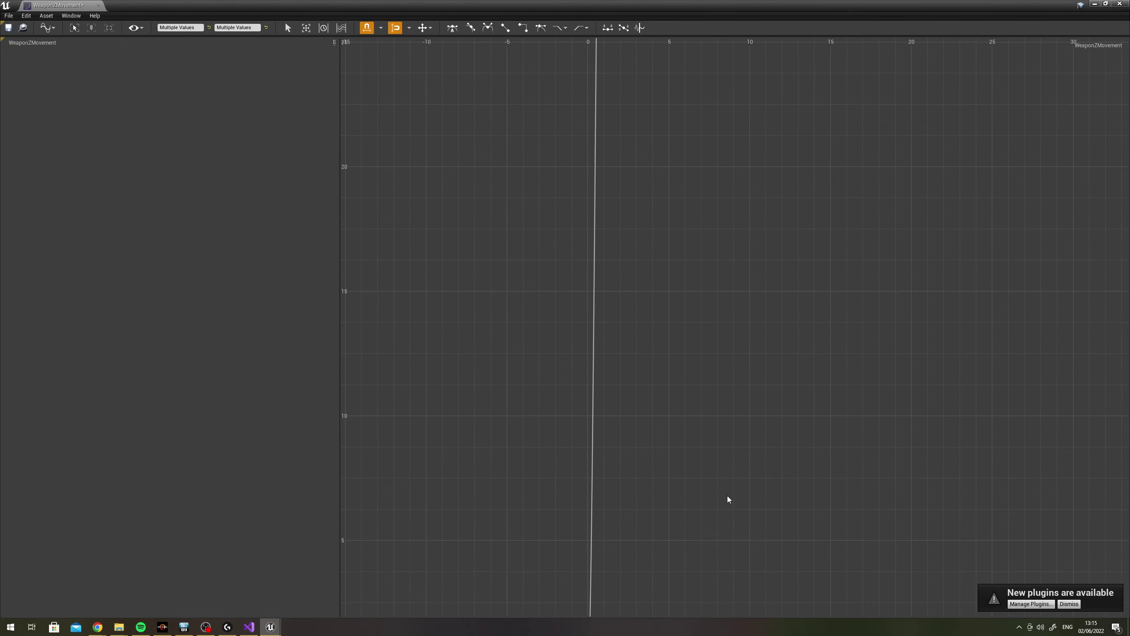
{"action": "right_click_drag", "start_coordinate": [727, 495], "coordinate": [660, 223]}
{"action": "scroll", "coordinate": [549, 304], "scroll_direction": "up", "scroll_amount": 3}
{"action": "scroll", "coordinate": [558, 265], "scroll_direction": "up", "scroll_amount": 3}
{"action": "scroll", "coordinate": [549, 250], "scroll_direction": "up", "scroll_amount": 2}
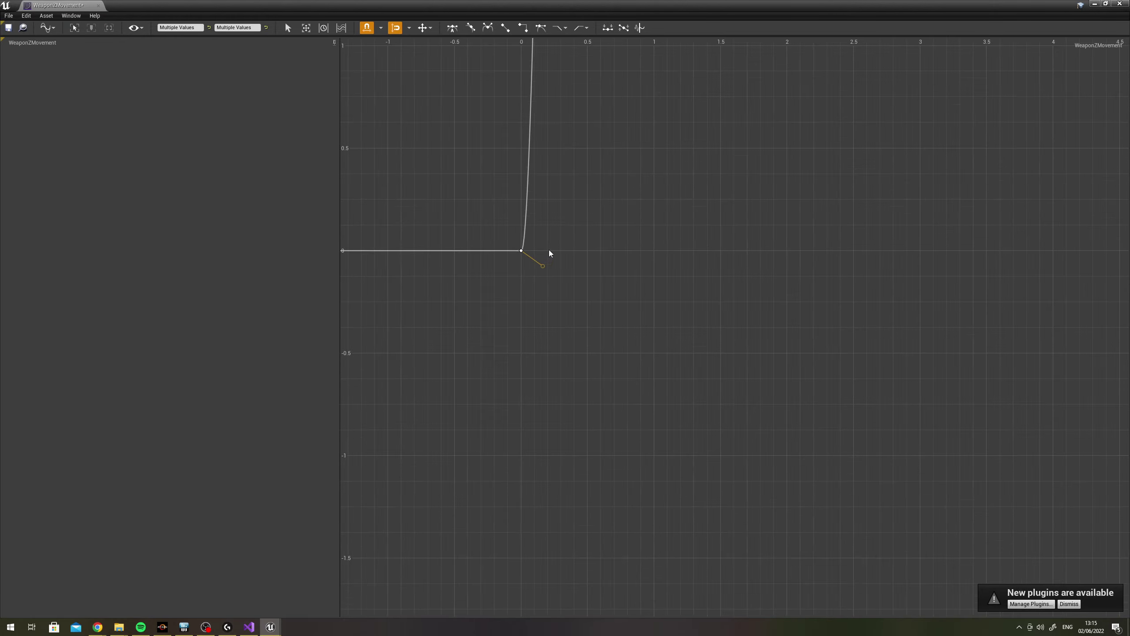
{"action": "right_click_drag", "start_coordinate": [549, 249], "coordinate": [507, 249]}
{"action": "mouse_move", "coordinate": [502, 275]}
{"action": "left_mouse_down"}
{"action": "mouse_move", "coordinate": [520, 371]}
{"action": "mouse_move", "coordinate": [559, 258]}
{"action": "mouse_move", "coordinate": [522, 267]}
{"action": "left_mouse_up"}
Inspect the curve rising from the 0,0 key to 50, then go back to Visual Studio
{"action": "scroll", "coordinate": [525, 262], "scroll_direction": "down", "scroll_amount": 4}
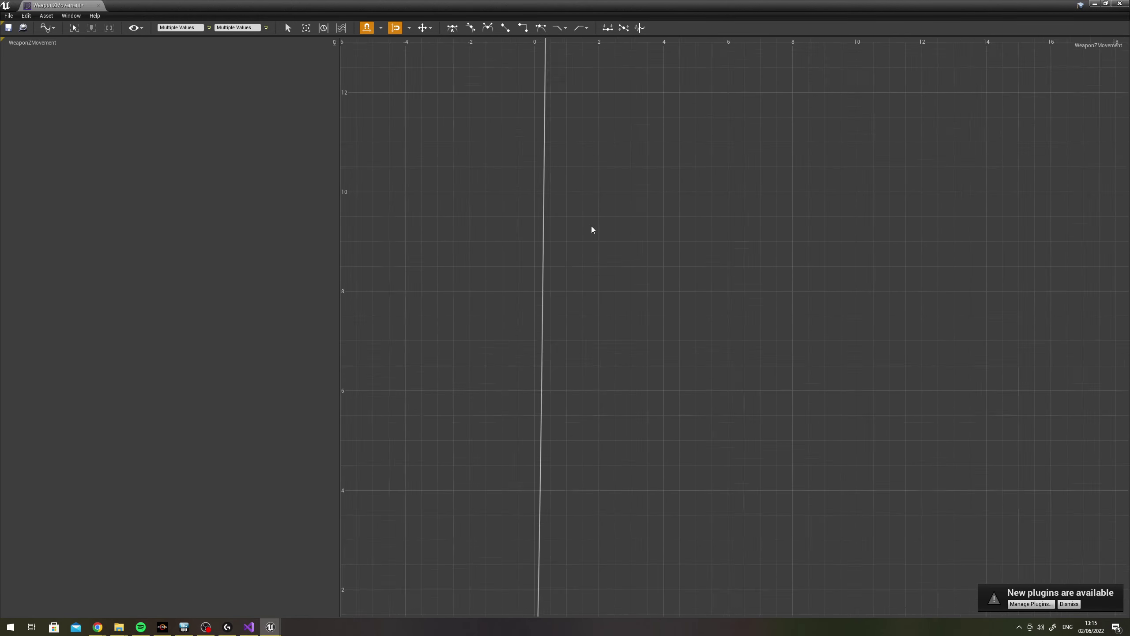
{"action": "scroll", "coordinate": [599, 201], "scroll_direction": "down", "scroll_amount": 5}
{"action": "scroll", "coordinate": [613, 276], "scroll_direction": "down", "scroll_amount": 3}
{"action": "scroll", "coordinate": [618, 321], "scroll_direction": "down", "scroll_amount": 2}
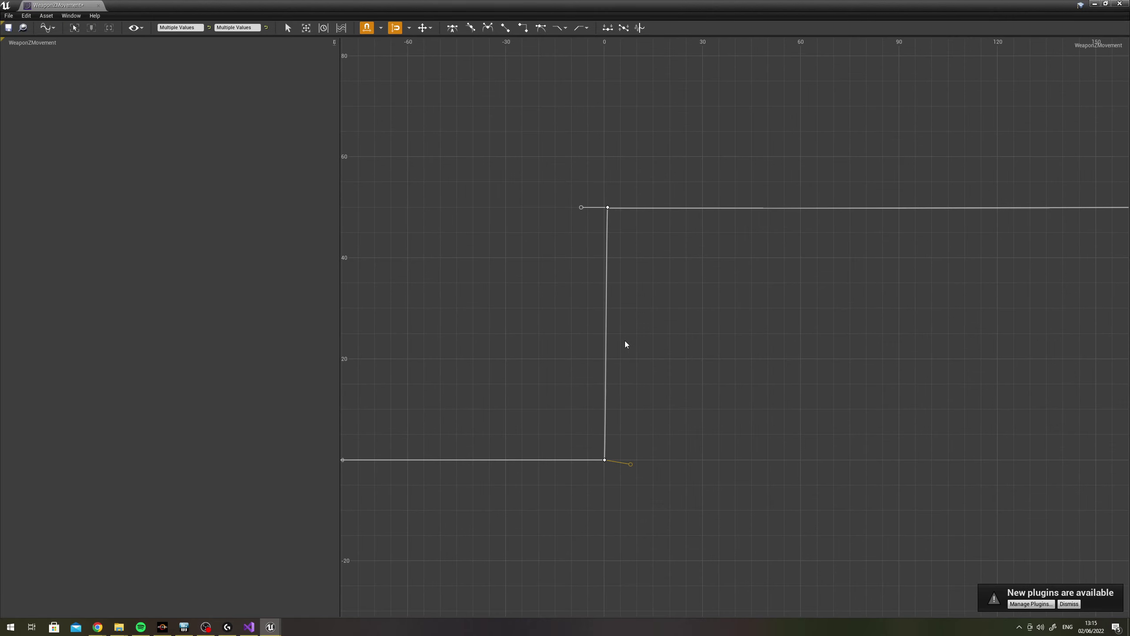
{"action": "right_click_drag", "start_coordinate": [625, 341], "coordinate": [629, 301]}
{"action": "scroll", "coordinate": [632, 356], "scroll_direction": "up", "scroll_amount": 2}
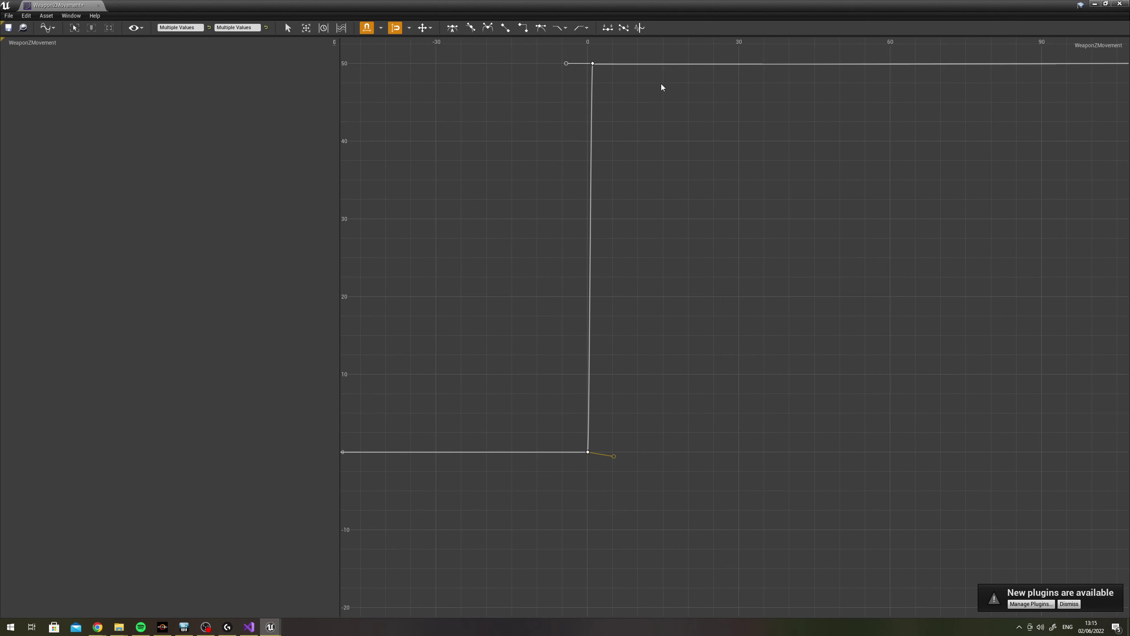
{"action": "scroll", "coordinate": [576, 111], "scroll_direction": "up", "scroll_amount": 4}
{"action": "right_click_drag", "start_coordinate": [576, 112], "coordinate": [671, 468]}
{"action": "scroll", "coordinate": [660, 403], "scroll_direction": "up", "scroll_amount": 3}
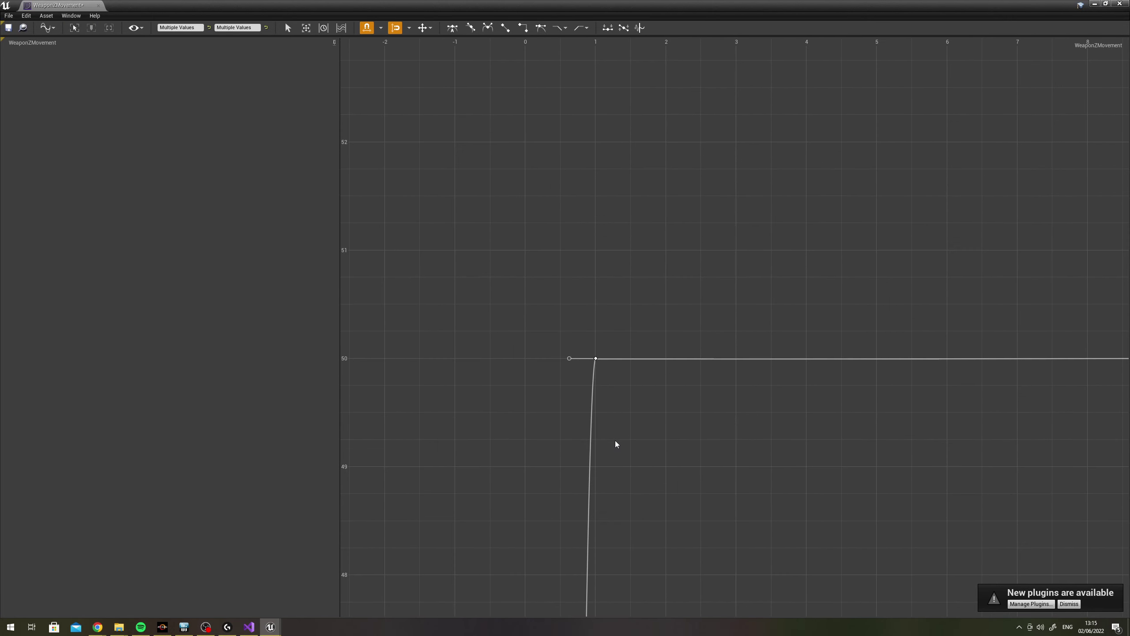
{"action": "scroll", "coordinate": [644, 401], "scroll_direction": "down", "scroll_amount": 2}
{"action": "scroll", "coordinate": [668, 415], "scroll_direction": "down", "scroll_amount": 5}
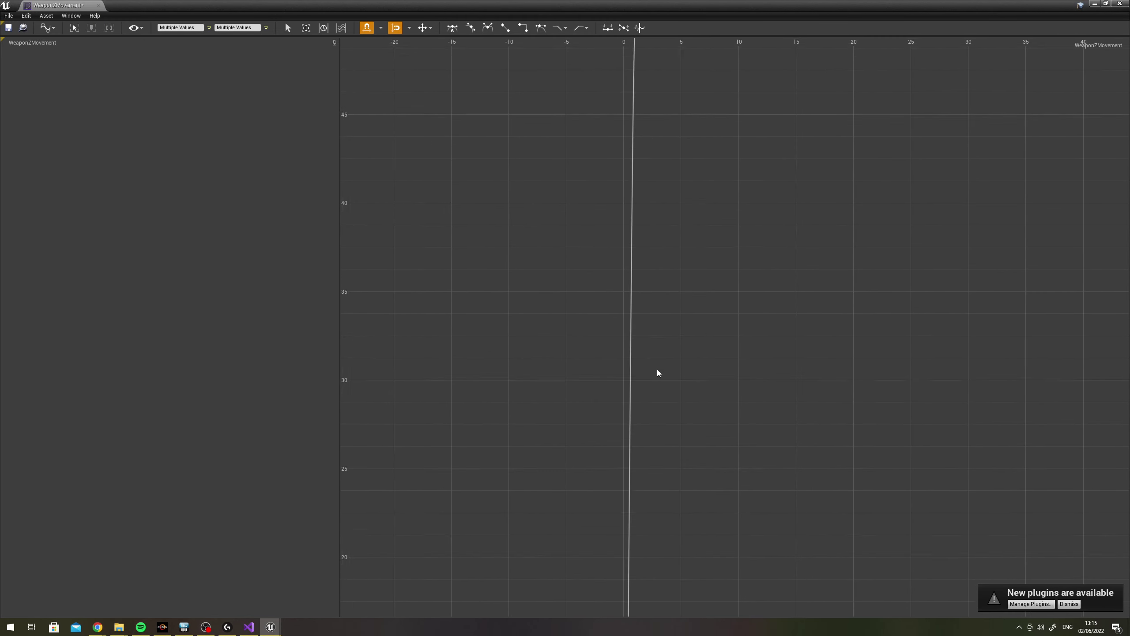
{"action": "right_click_drag", "start_coordinate": [662, 360], "coordinate": [679, 256]}
{"action": "left_click", "coordinate": [628, 359]}
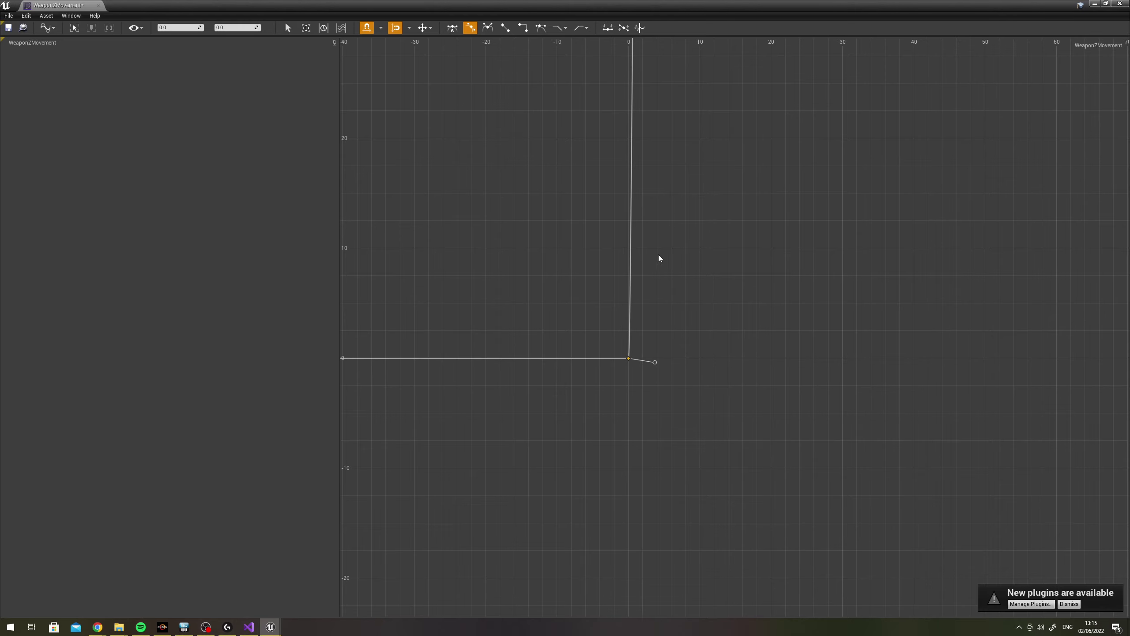
{"action": "right_click_drag", "start_coordinate": [492, 151], "coordinate": [563, 412]}
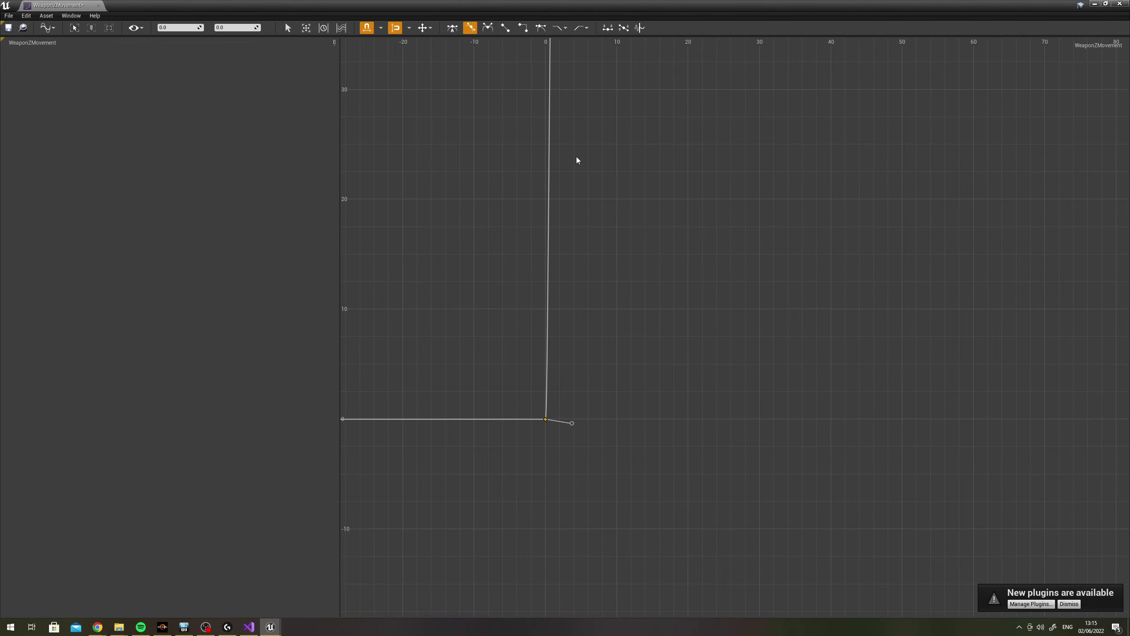
{"action": "right_click_drag", "start_coordinate": [576, 159], "coordinate": [591, 157]}
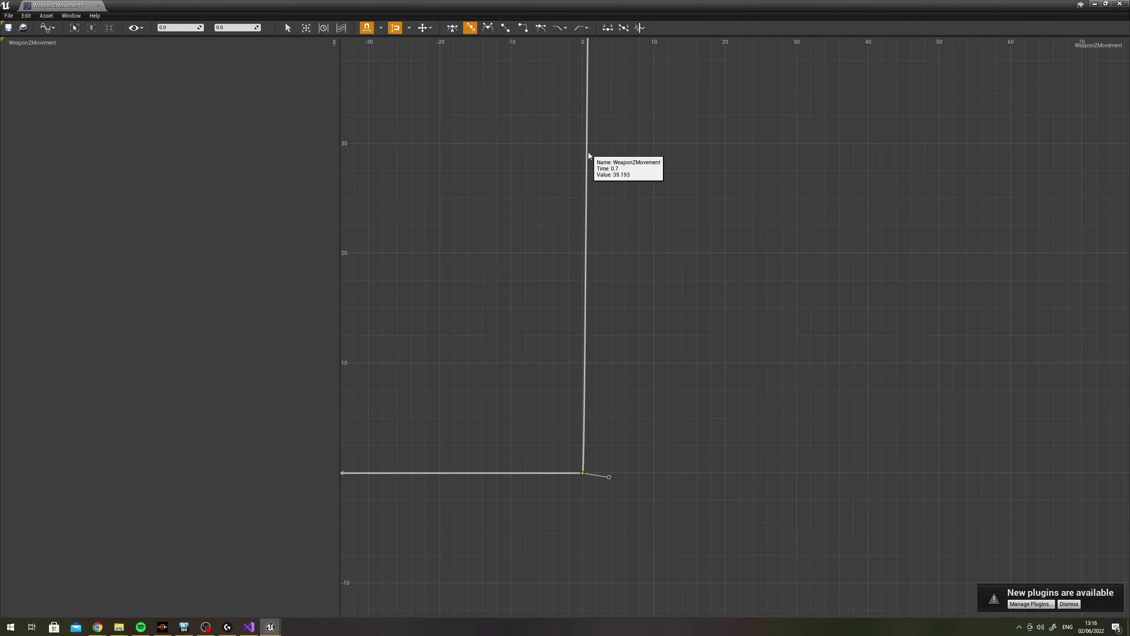
{"action": "scroll", "coordinate": [666, 410], "scroll_direction": "down", "scroll_amount": 3}
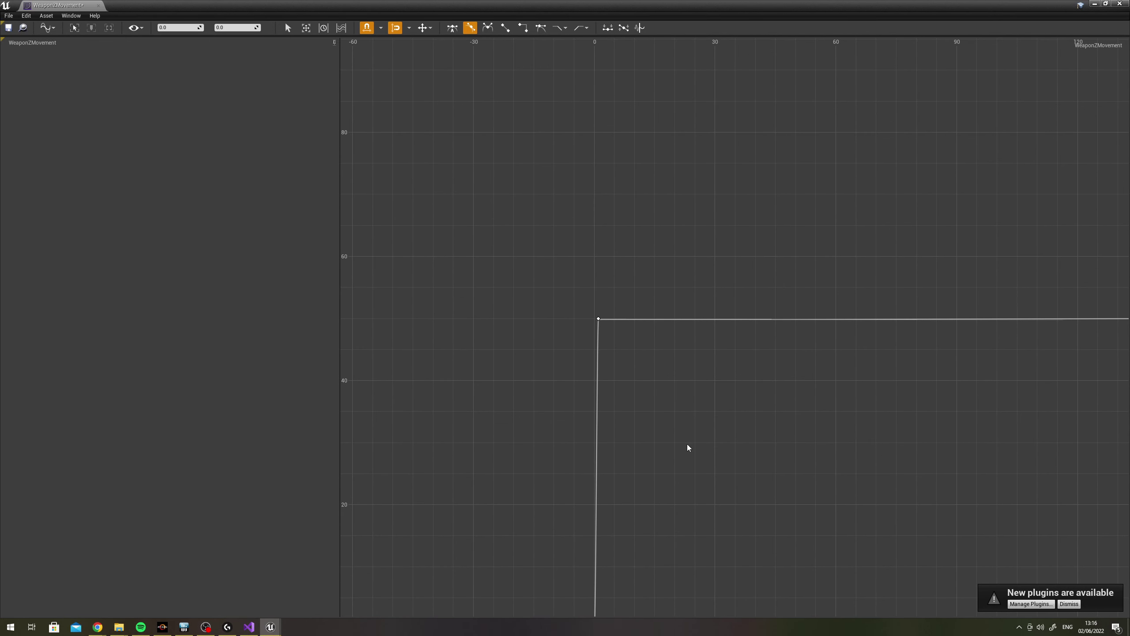
{"action": "right_click_drag", "start_coordinate": [688, 445], "coordinate": [671, 408]}
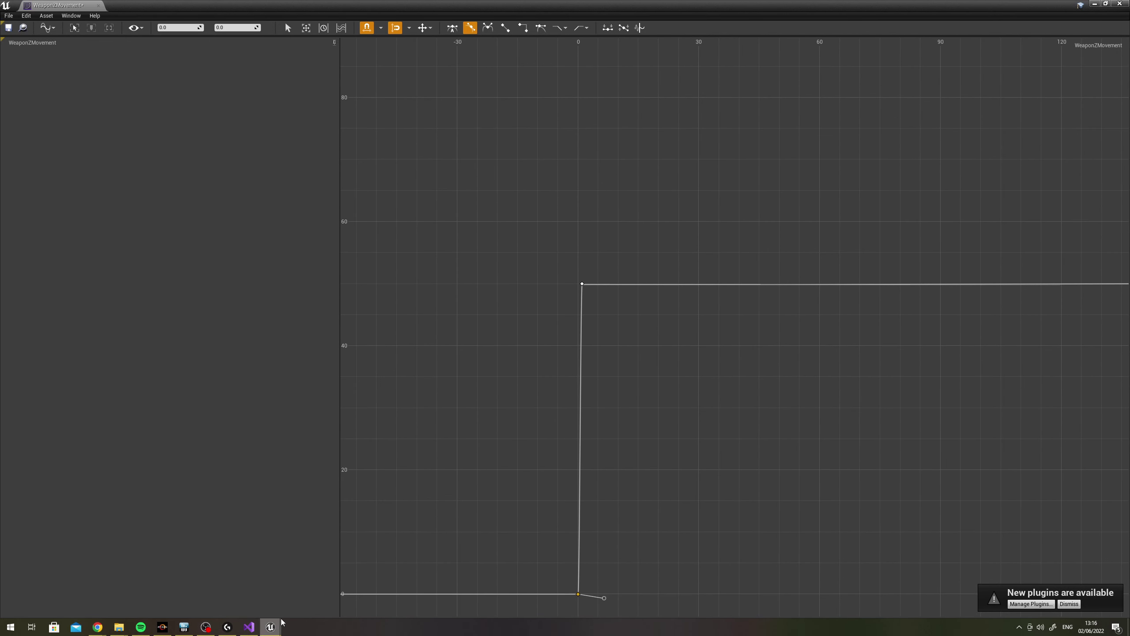
{"action": "right_click_drag", "start_coordinate": [646, 566], "coordinate": [666, 465]}
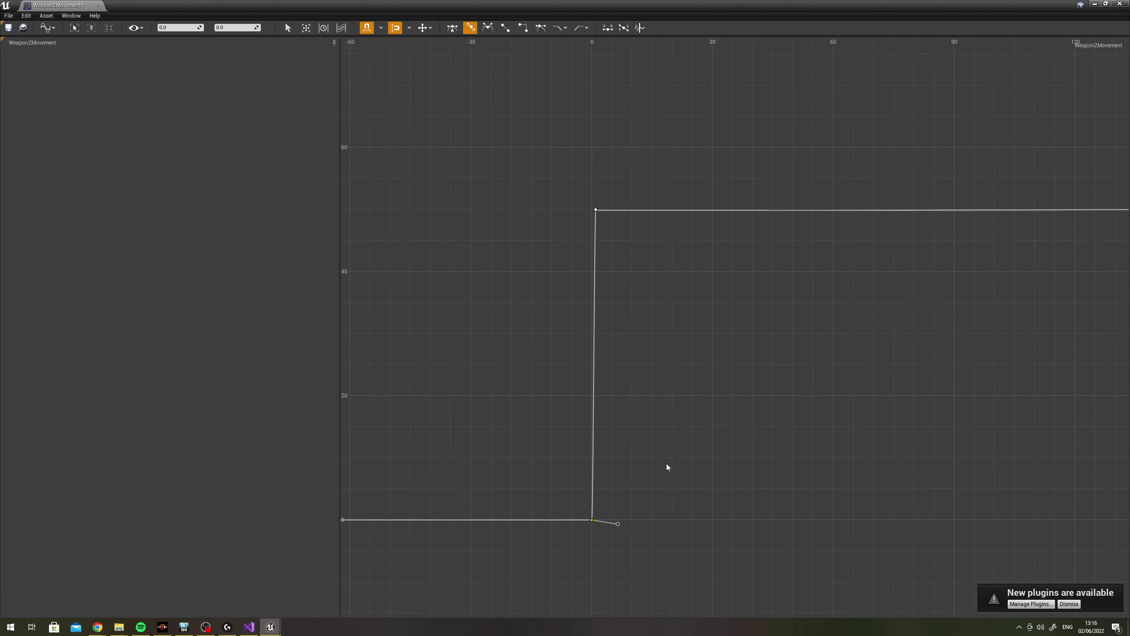
{"action": "left_click", "coordinate": [599, 490]}
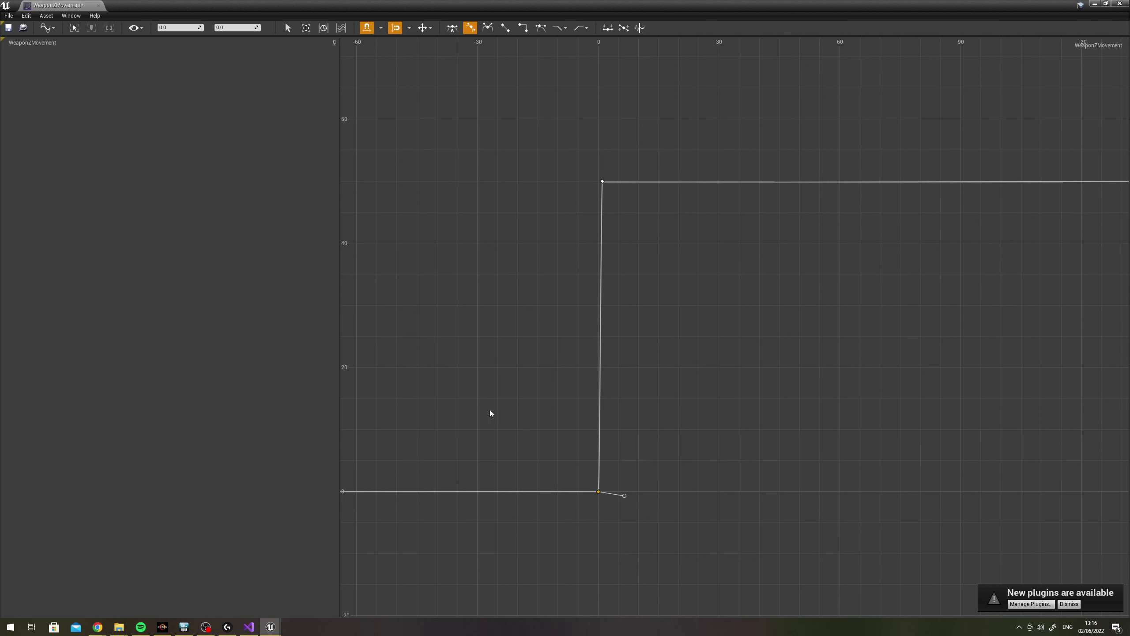
{"action": "left_click", "coordinate": [248, 627]}
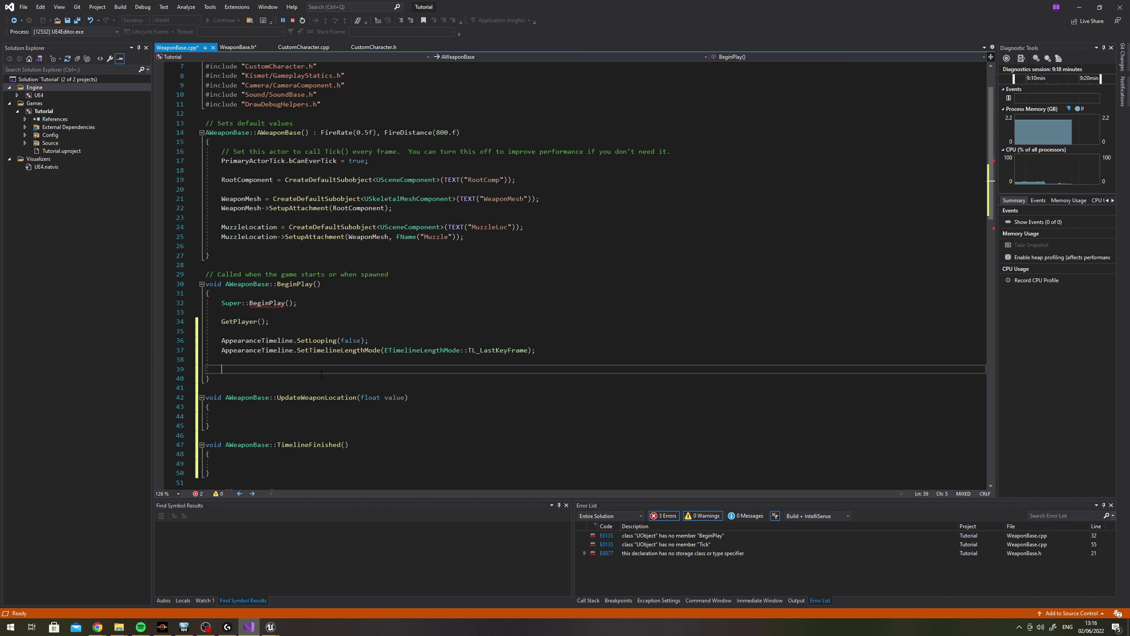
On line 39 write AppearanceFloat.BindUFunction(this, FName("UpdateWeaponLocation"));
{"action": "type", "text": "Appera"}
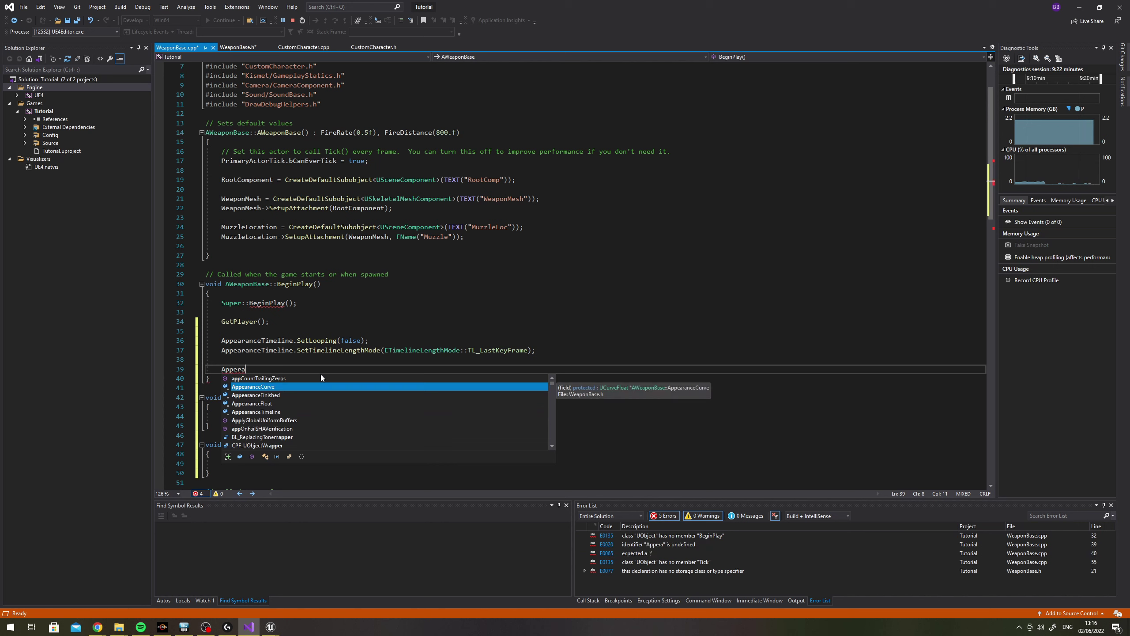
{"action": "key", "text": "Down"}
{"action": "key", "text": "Down"}
{"action": "key", "text": "Tab"}
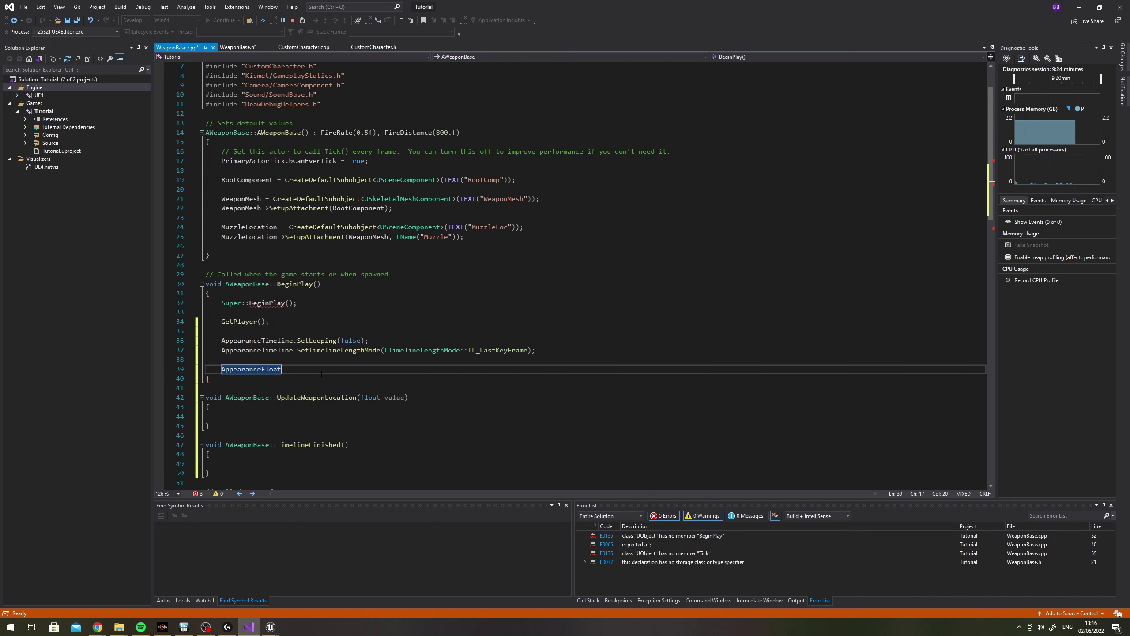
{"action": "type", "text": ".Bind"}
{"action": "key", "text": "Tab"}
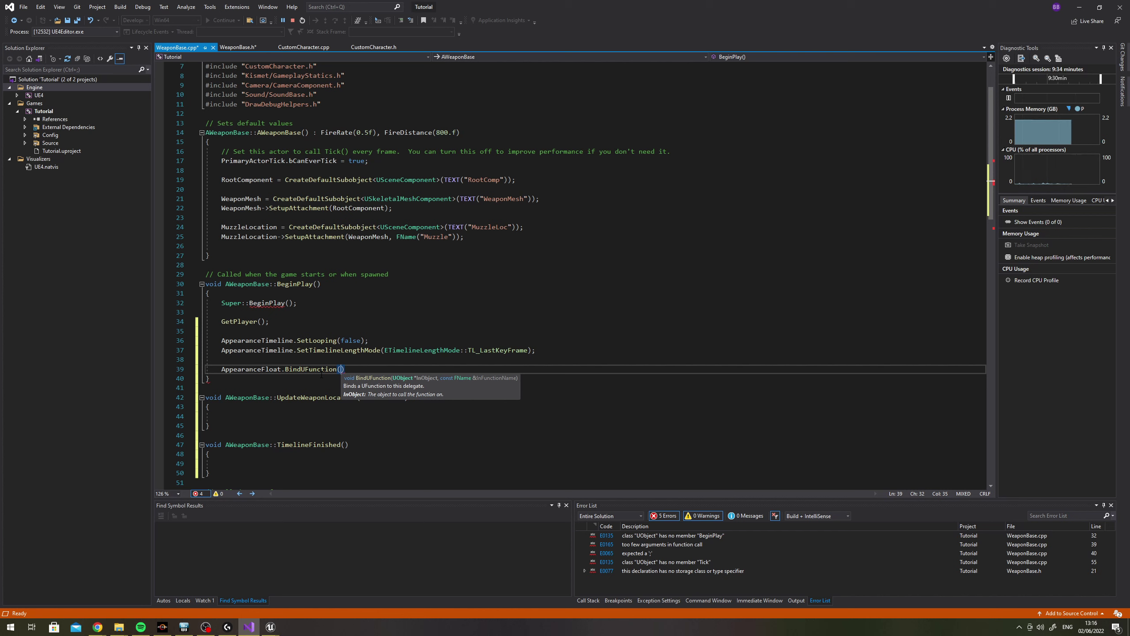
{"action": "type", "text": "this"}
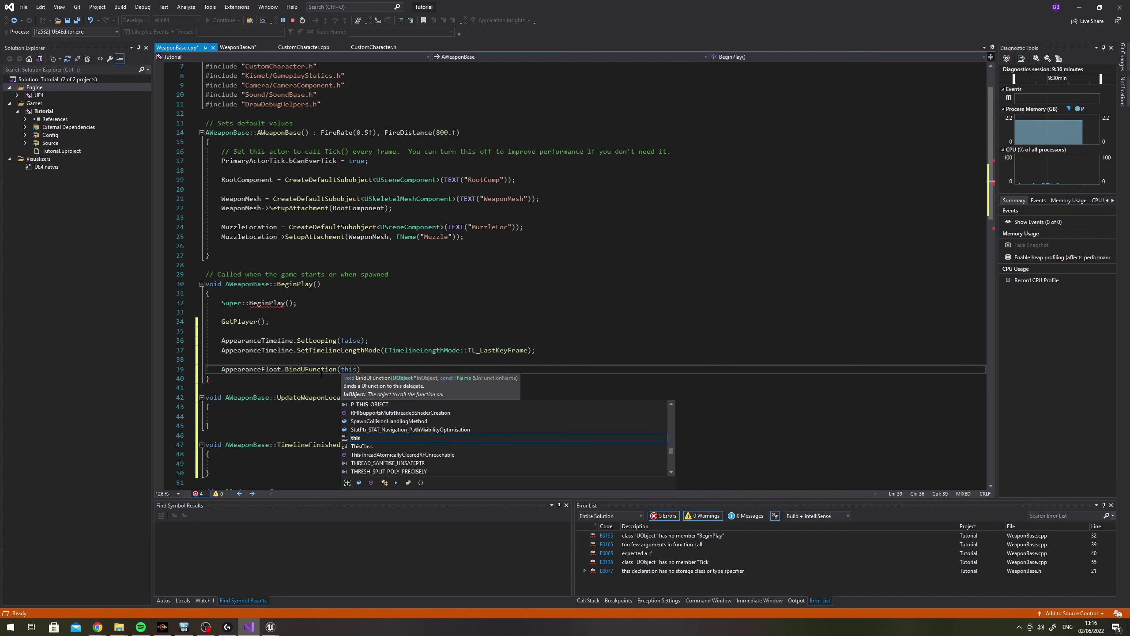
{"action": "type", "text": ", F"}
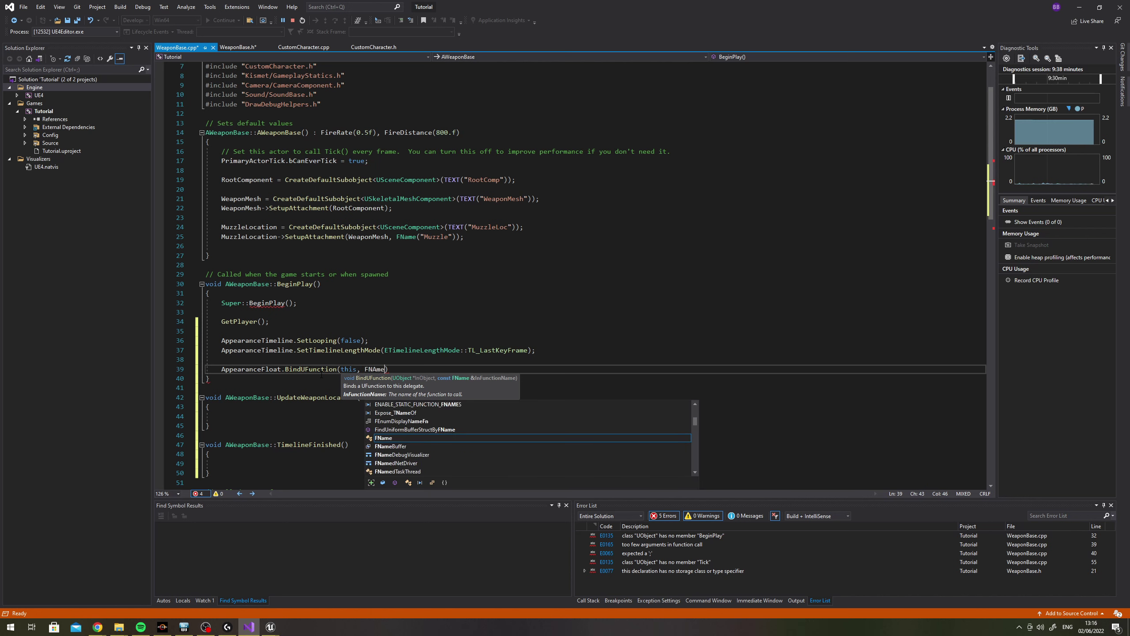
{"action": "type", "text": "Name(\""}
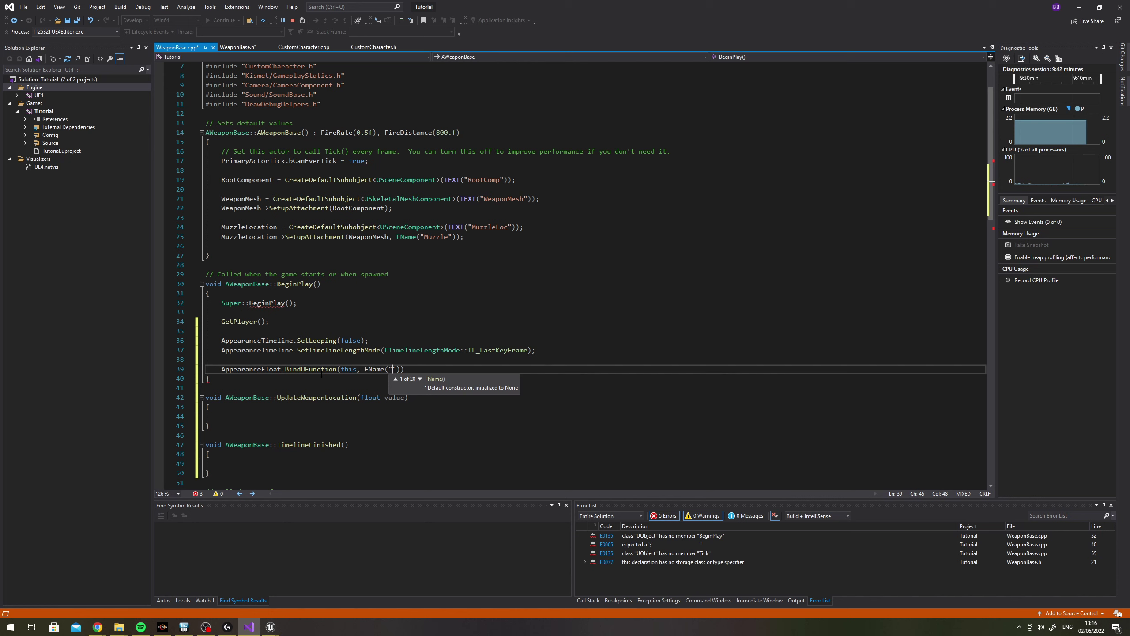
{"action": "type", "text": "UpdateW"}
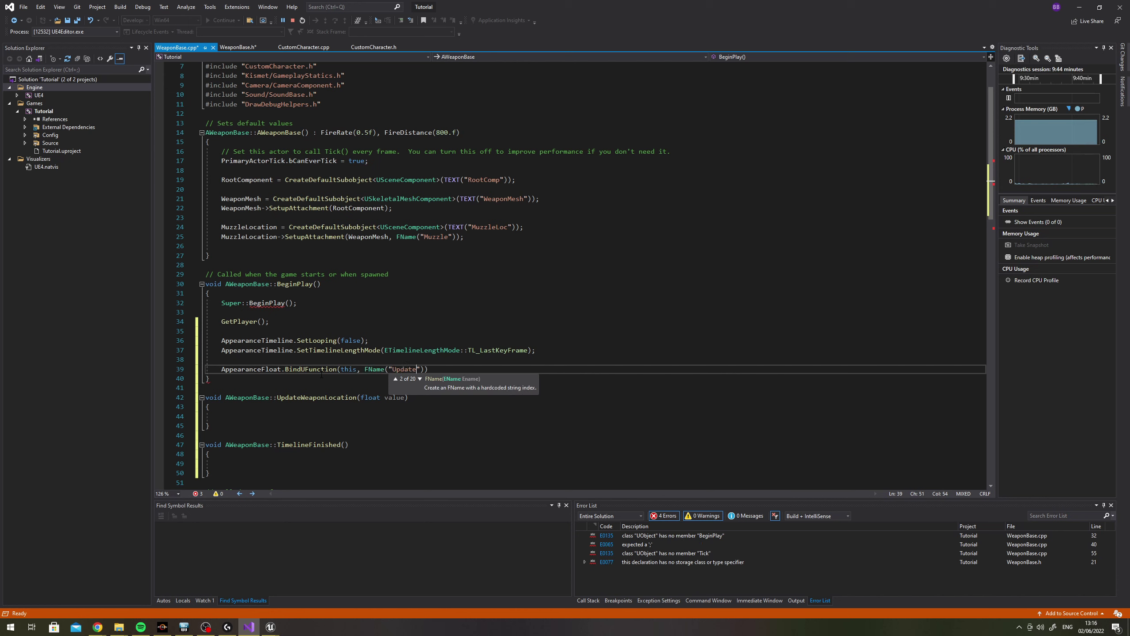
{"action": "type", "text": "eaponL"}
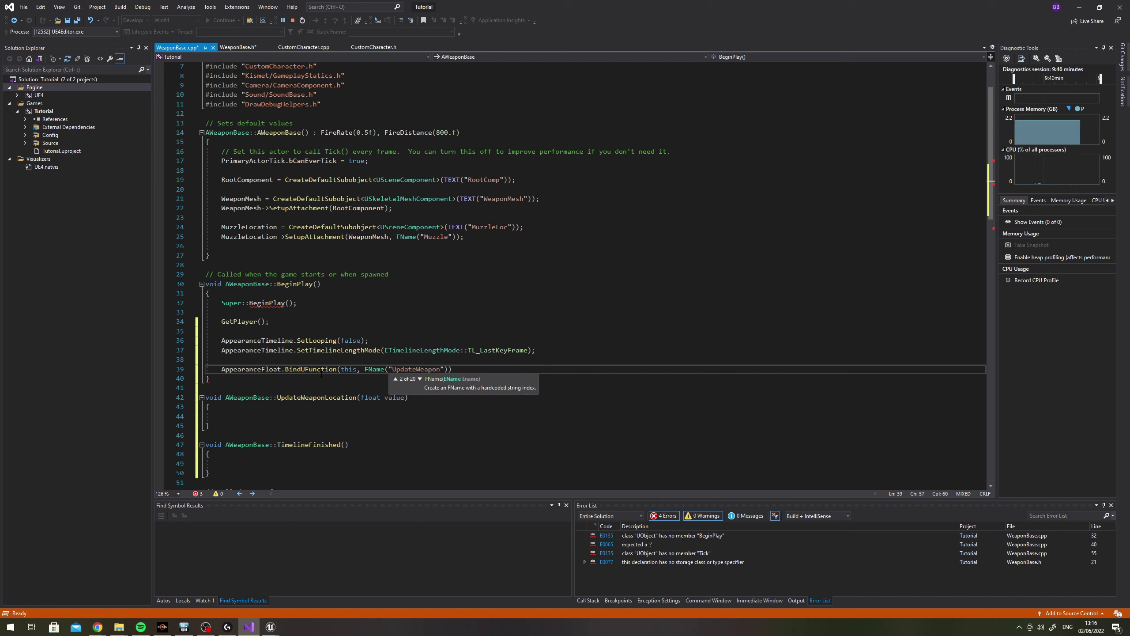
{"action": "type", "text": "ocation\"));"}
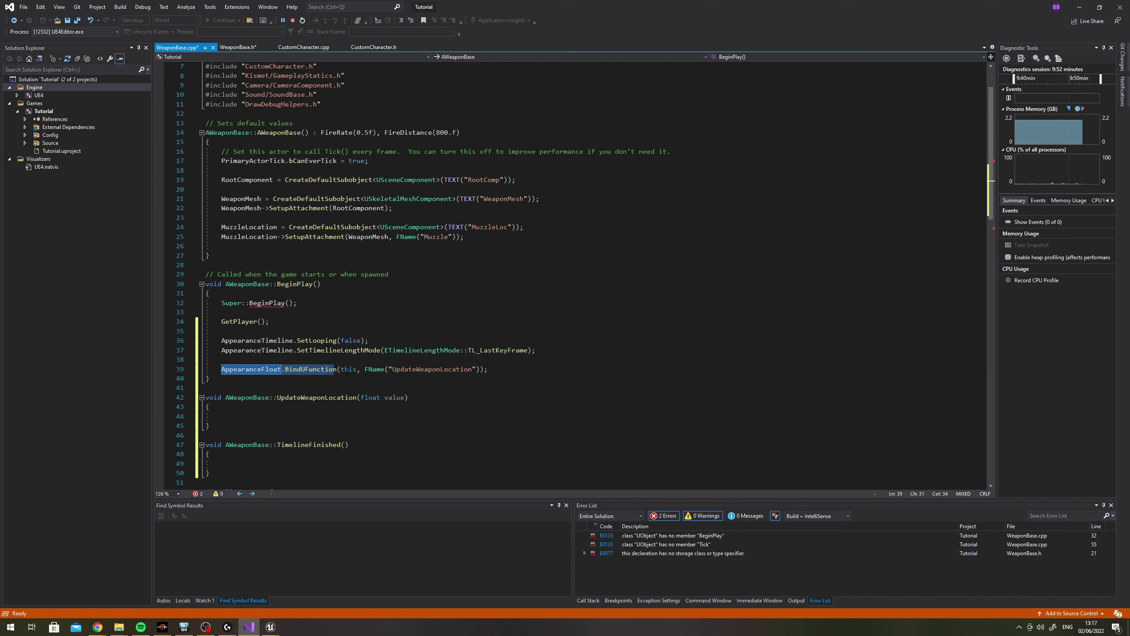
Check the binding line against UpdateWeaponLocation and start a new line after it
{"action": "left_click", "coordinate": [225, 362], "text": "shift"}
{"action": "left_click", "coordinate": [222, 366], "text": "shift"}
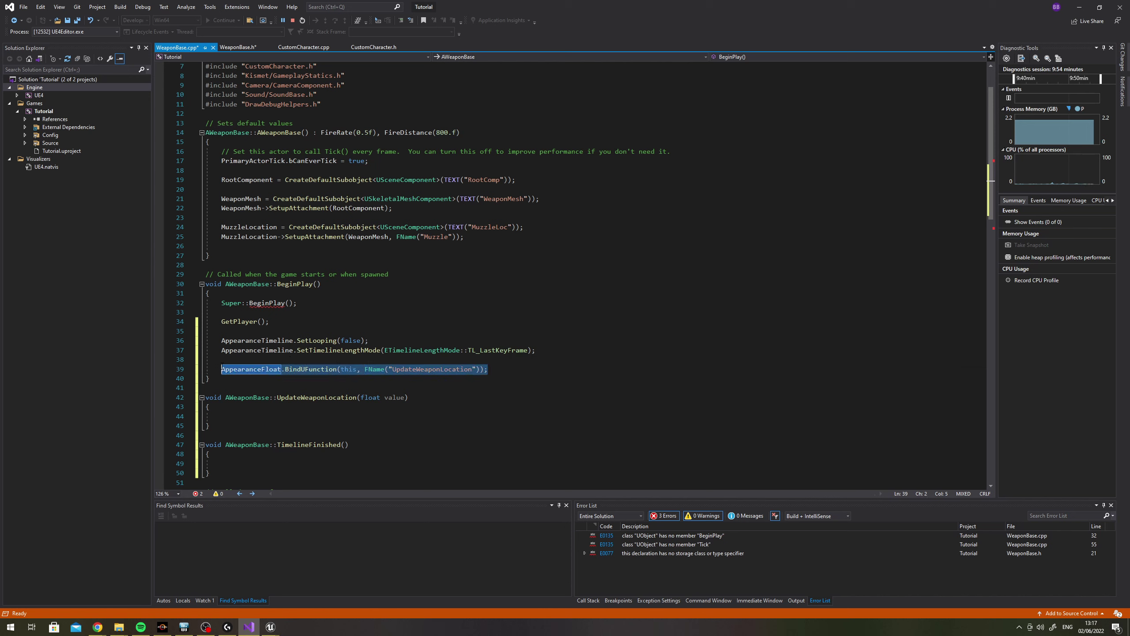
{"action": "left_click", "coordinate": [407, 406]}
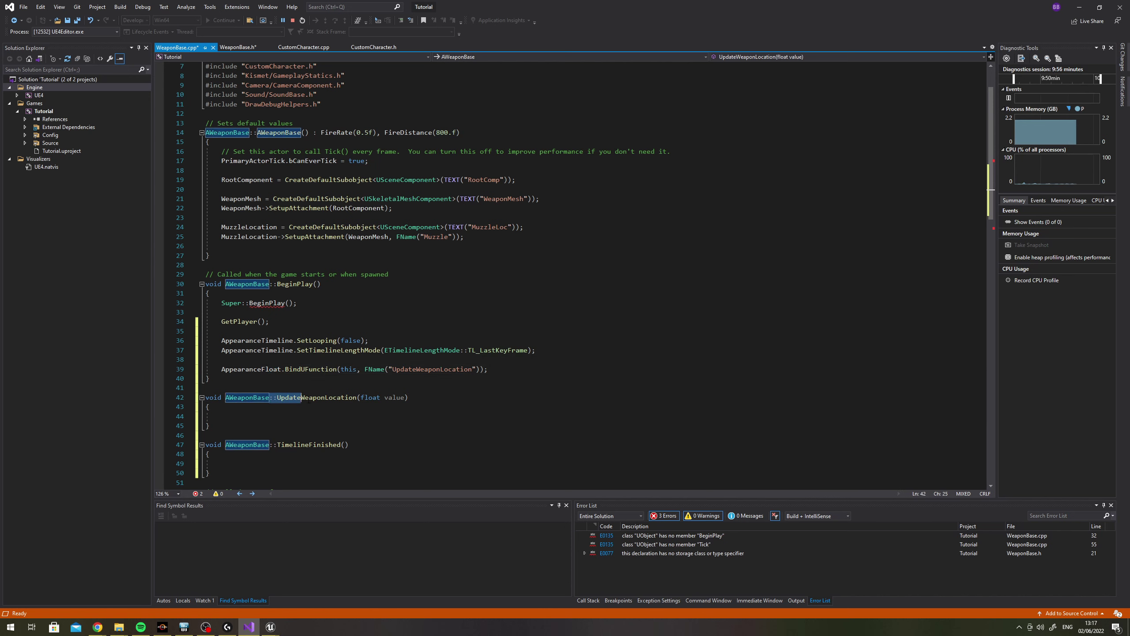
{"action": "left_click", "coordinate": [245, 369]}
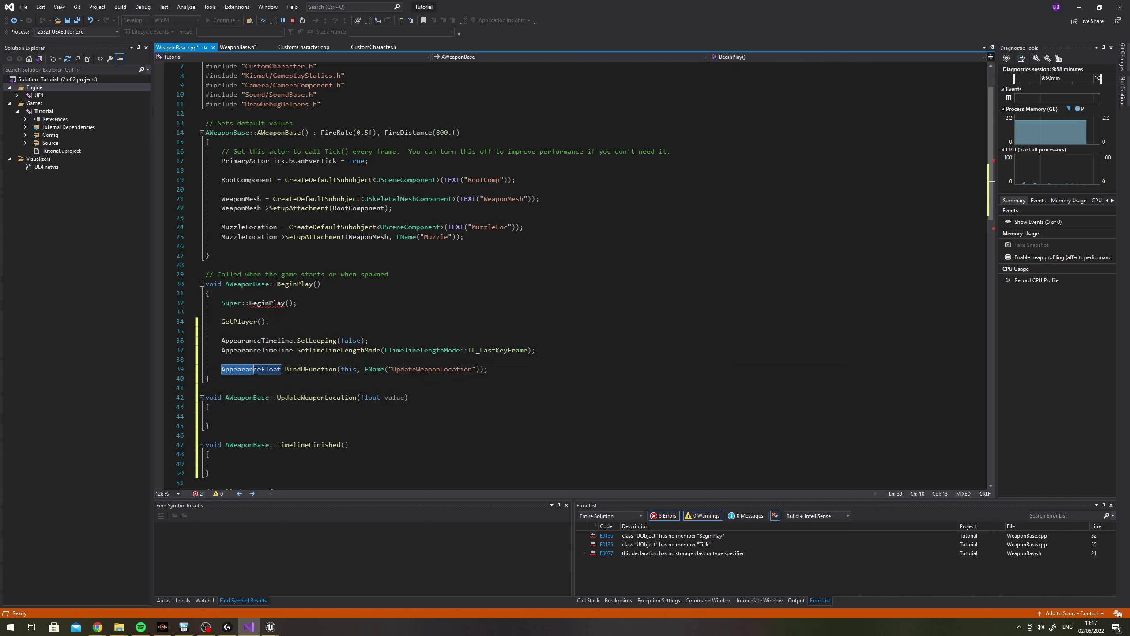
{"action": "left_click", "coordinate": [385, 397]}
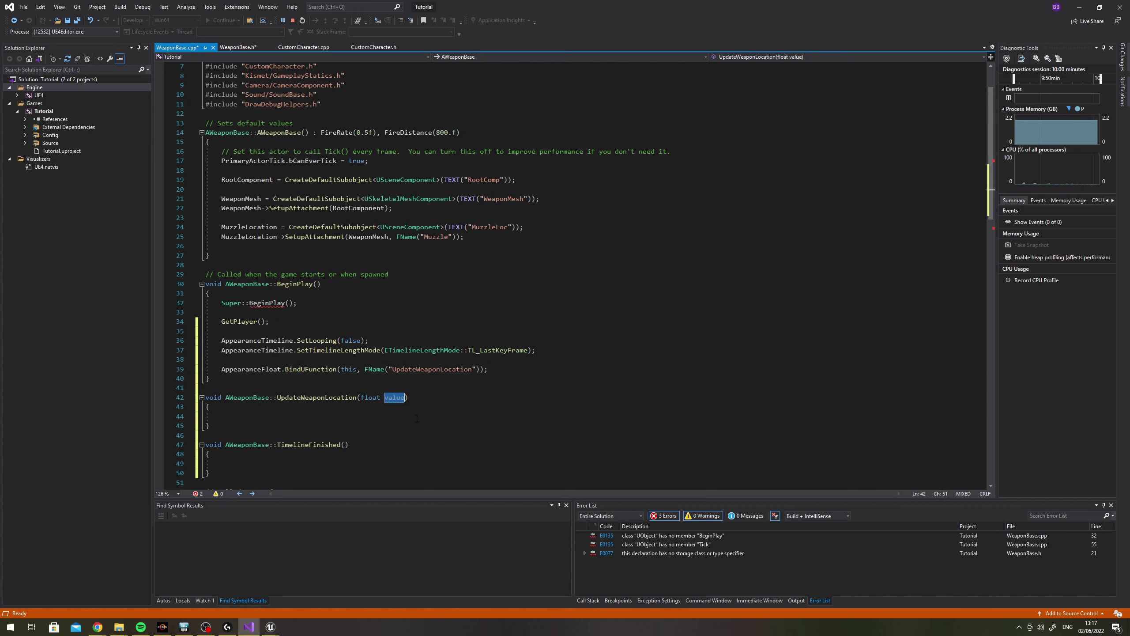
{"action": "key", "text": "Down"}
{"action": "key", "text": "Down"}
{"action": "left_click", "coordinate": [513, 378]}
{"action": "left_click", "coordinate": [511, 369]}
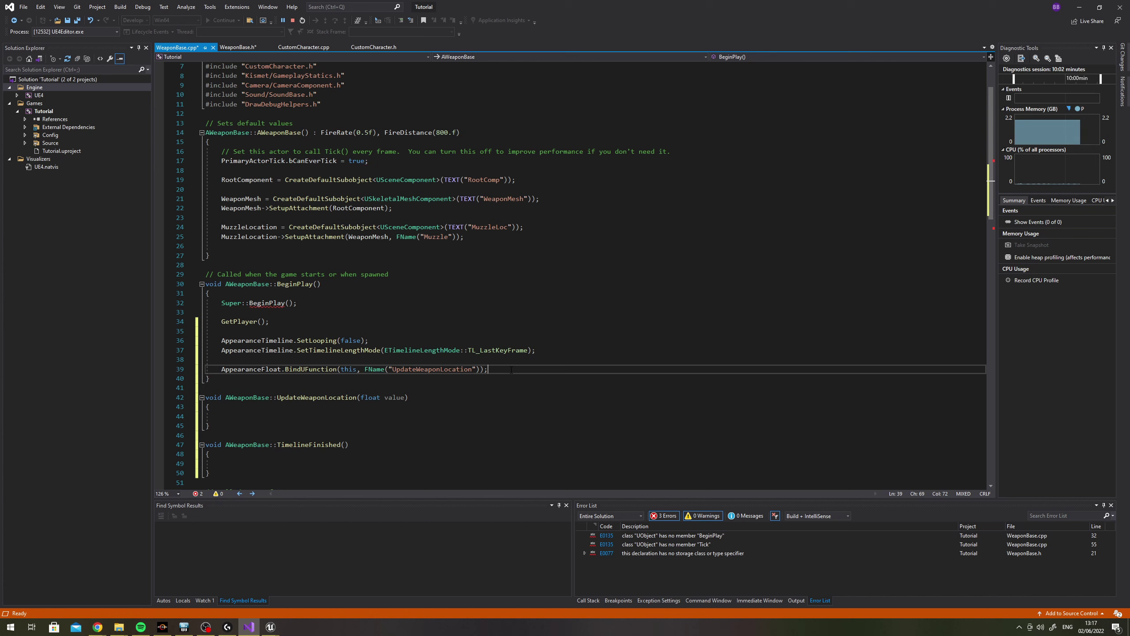
{"action": "key", "text": "Return"}
{"action": "key", "text": "Return"}
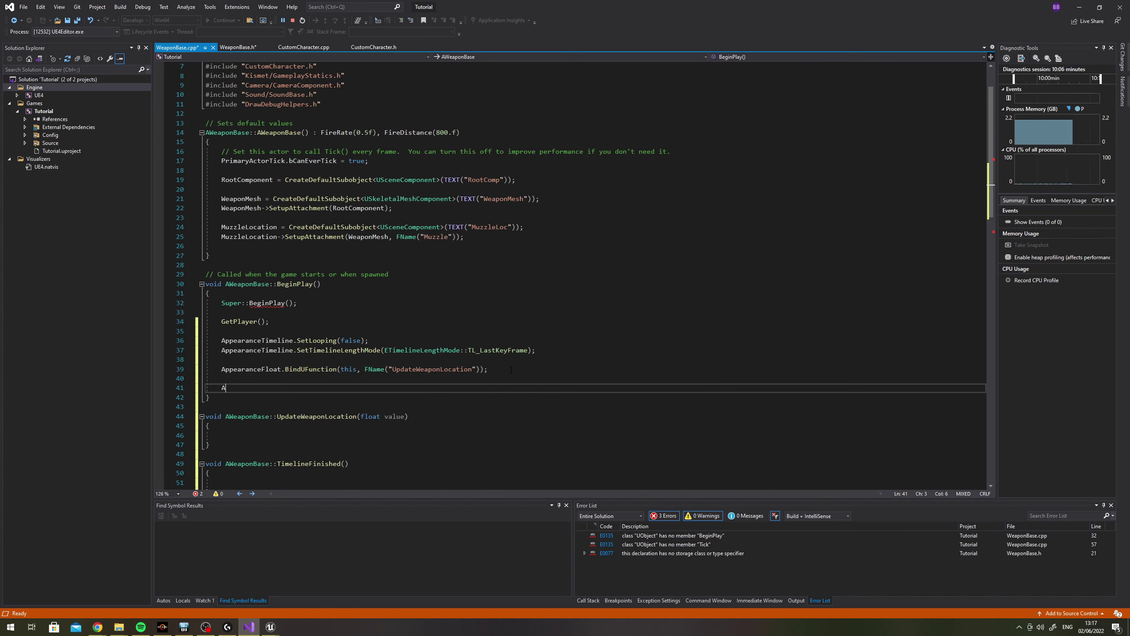
Start AppearanceTimeline.AddInterpFloat( with AppearanceCurve as its first argument
{"action": "type", "text": "Apearance"}
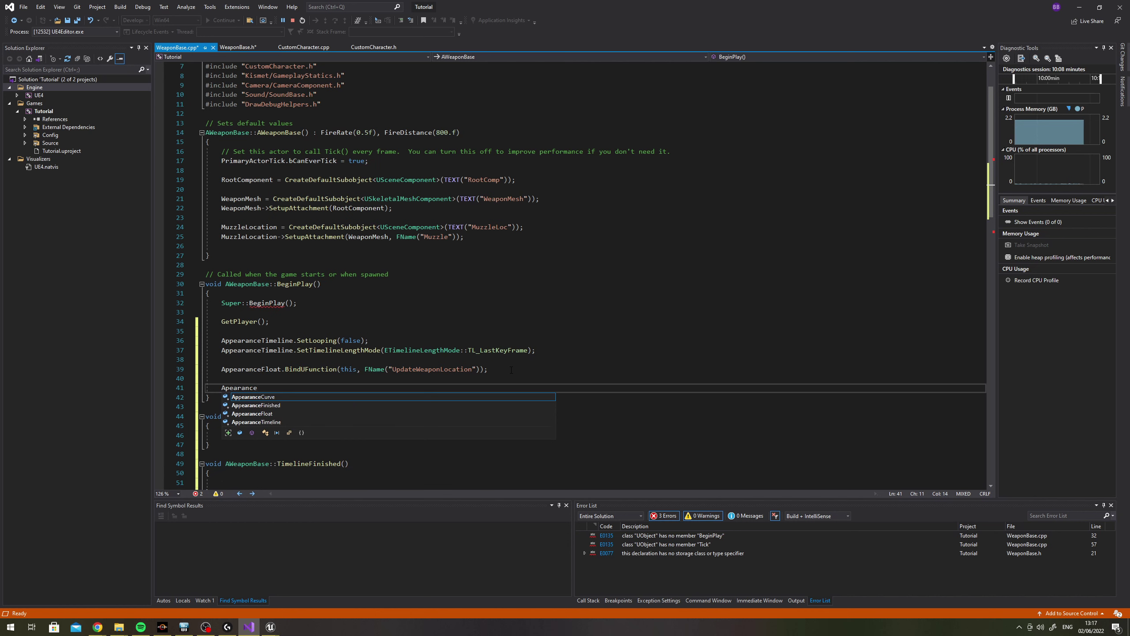
{"action": "key", "text": "Down"}
{"action": "key", "text": "Down"}
{"action": "key", "text": "Down"}
{"action": "key", "text": "Tab"}
{"action": "type", "text": "."}
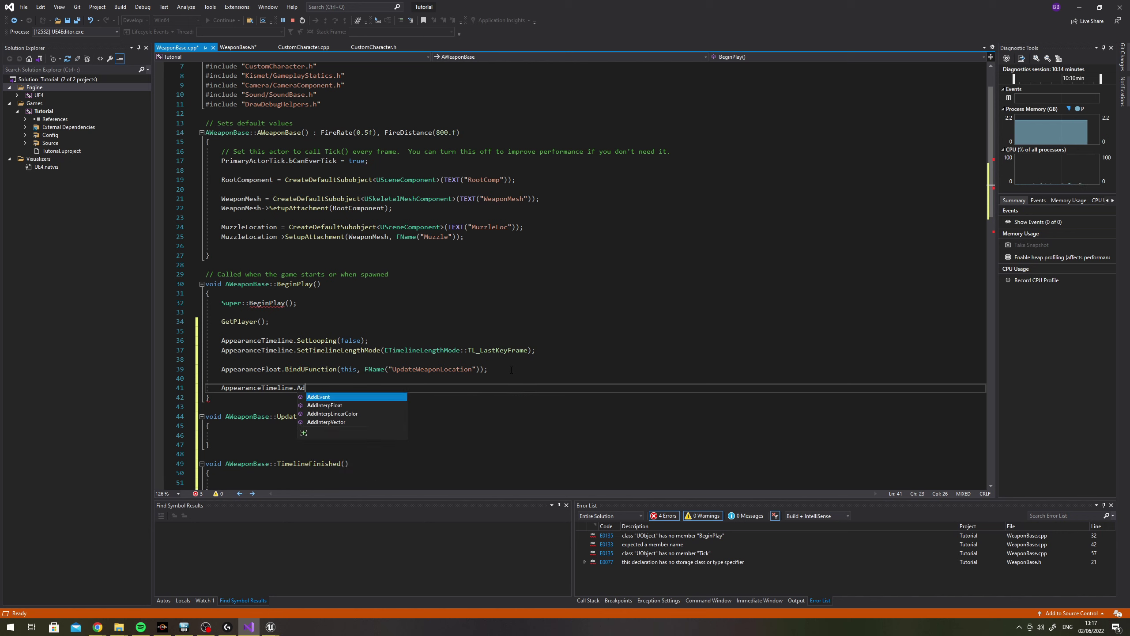
{"action": "type", "text": "addInter"}
{"action": "key", "text": "Tab"}
{"action": "type", "text": "("}
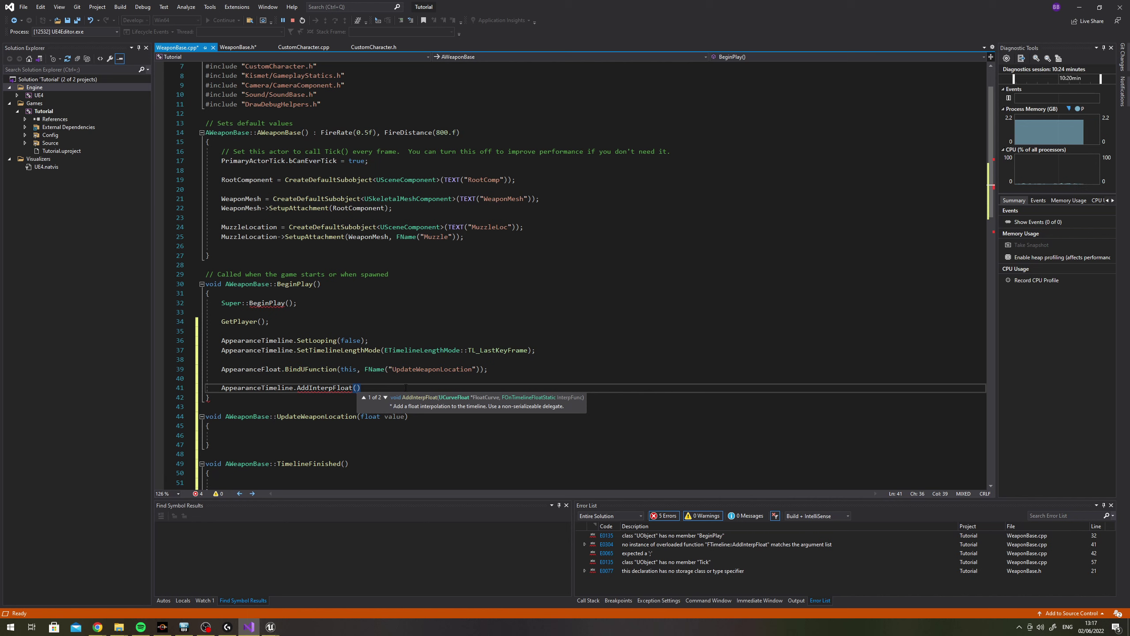
{"action": "type", "text": "Weapon"}
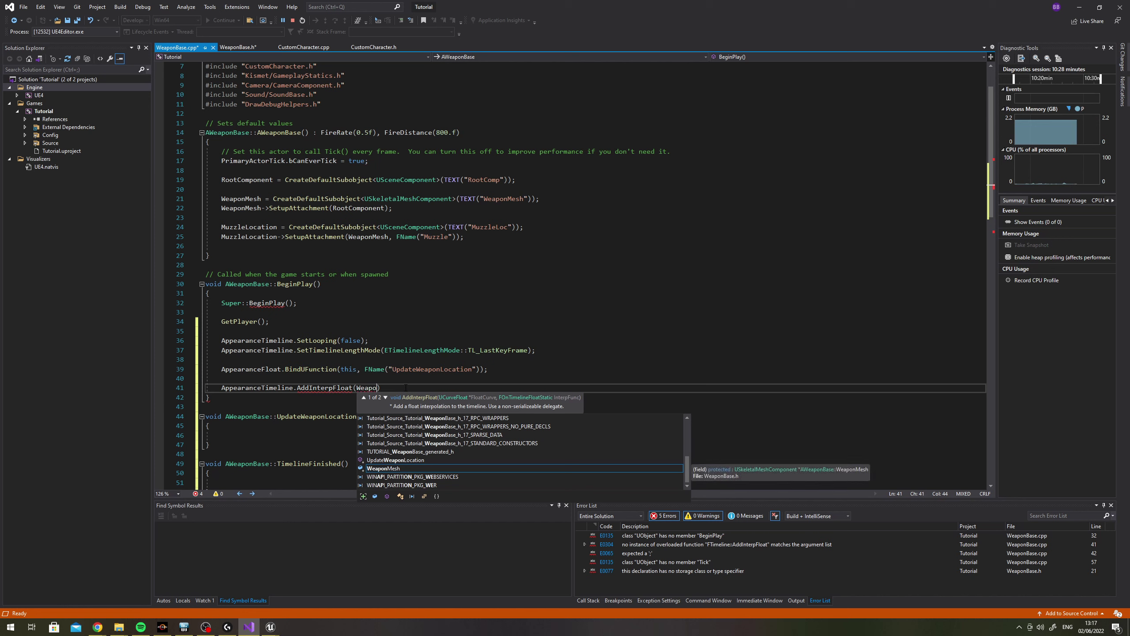
{"action": "key", "text": "BackSpace"}
{"action": "key", "text": "BackSpace"}
{"action": "key", "text": "BackSpace"}
{"action": "type", "text": "AppearanceC"}
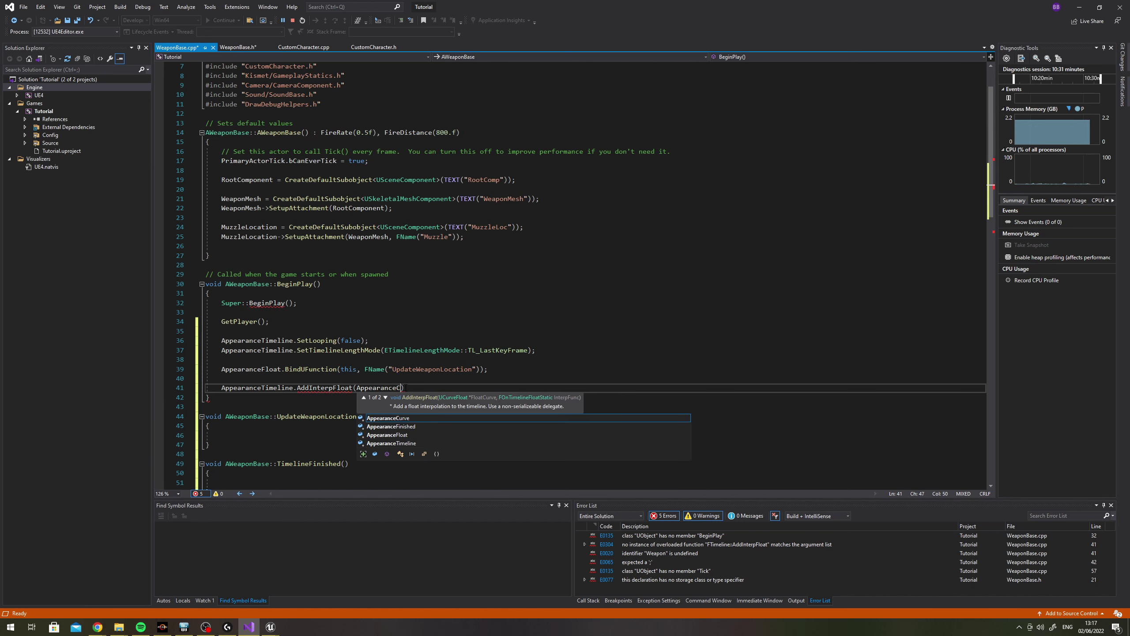
{"action": "key", "text": "Tab"}
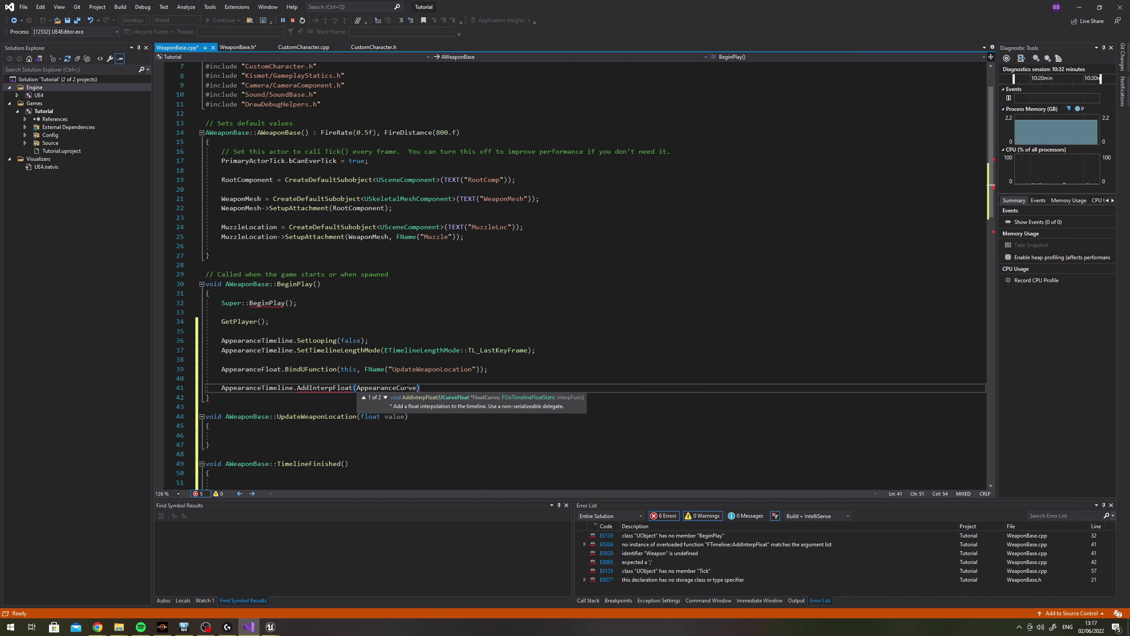
Add AppearanceFloat as the second argument and end the statement with a semicolon
{"action": "type", "text": ","}
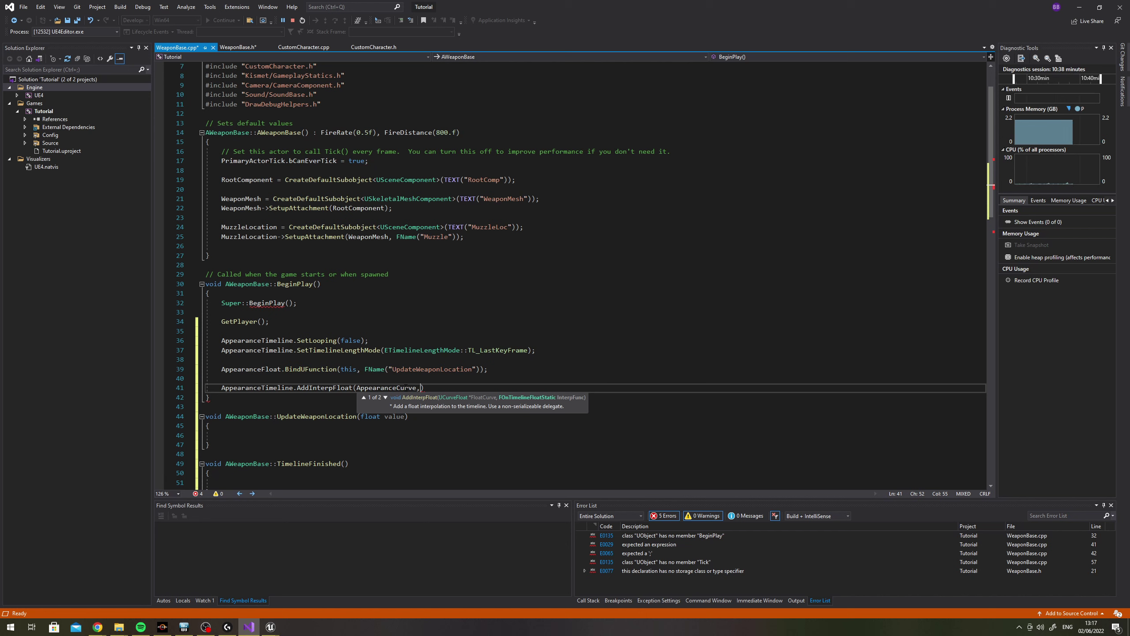
{"action": "type", "text": "ppearance"}
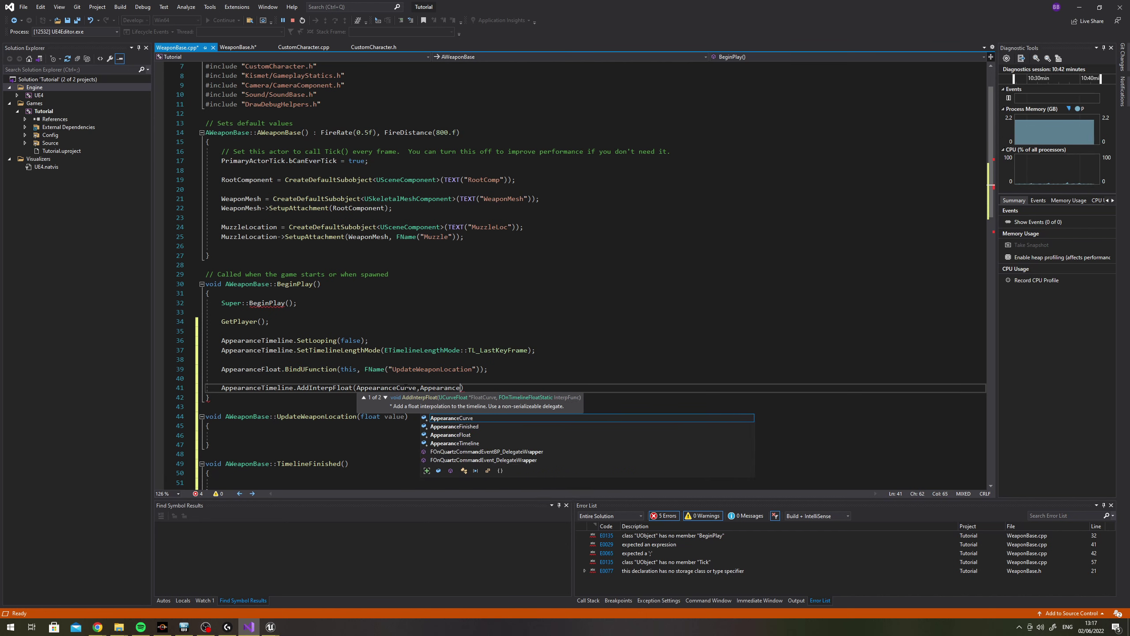
{"action": "type", "text": "Fl"}
{"action": "key", "text": "Tab"}
{"action": "key", "text": "End"}
{"action": "type", "text": ";"}
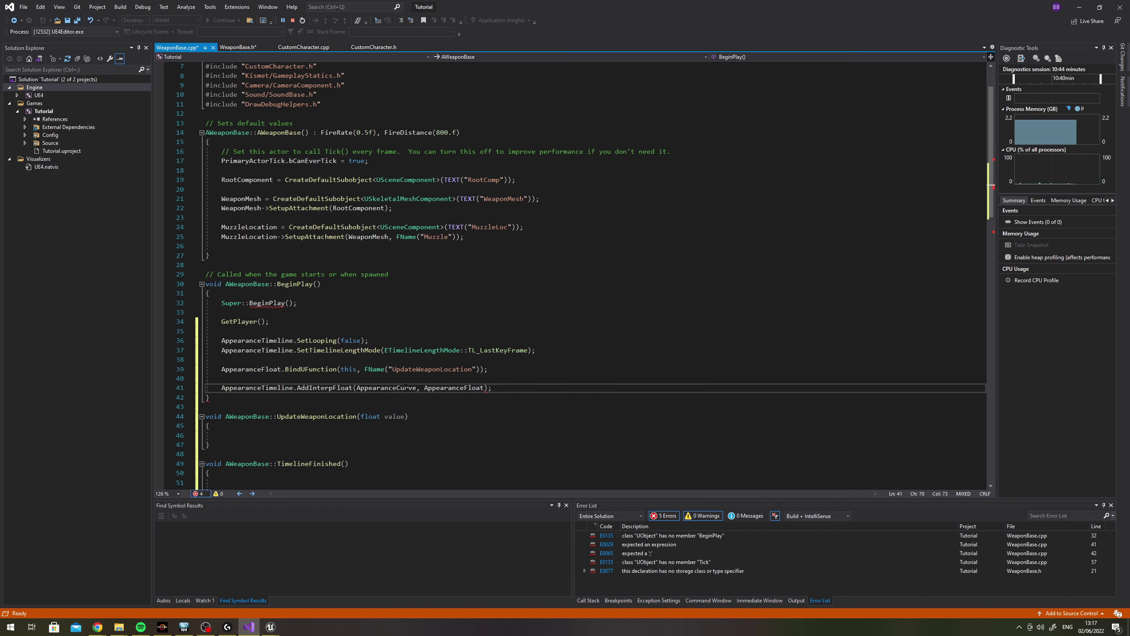
Remove the blank line so AddInterpFloat sits directly under the binding line
{"action": "key", "text": "Home"}
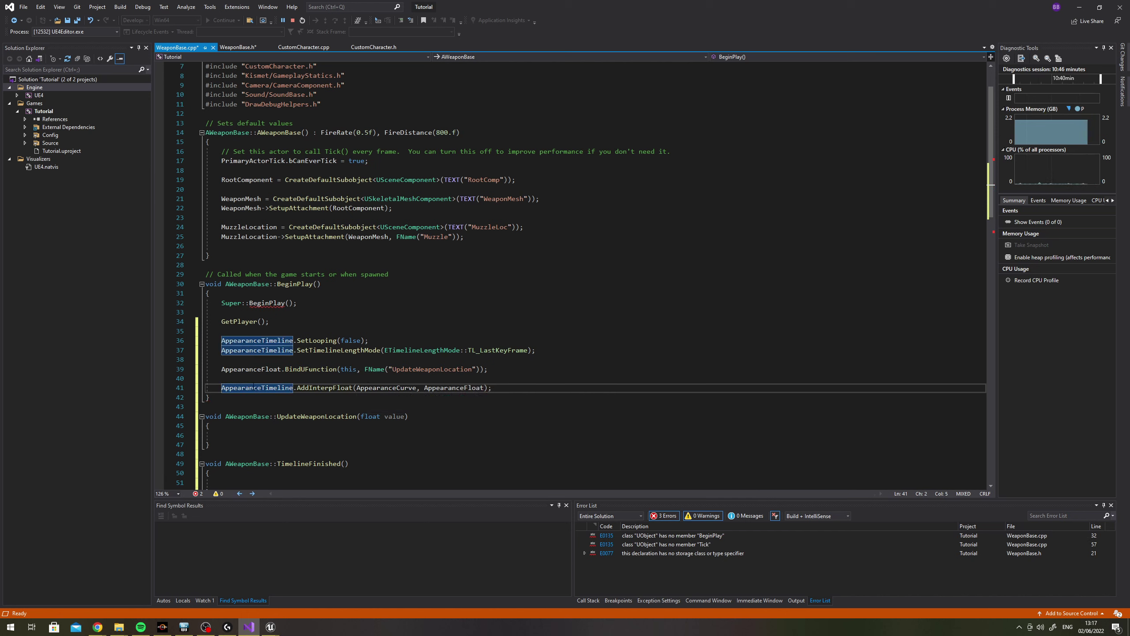
{"action": "key", "text": "BackSpace"}
{"action": "key", "text": "BackSpace"}
{"action": "key", "text": "BackSpace"}
{"action": "key", "text": "Return"}
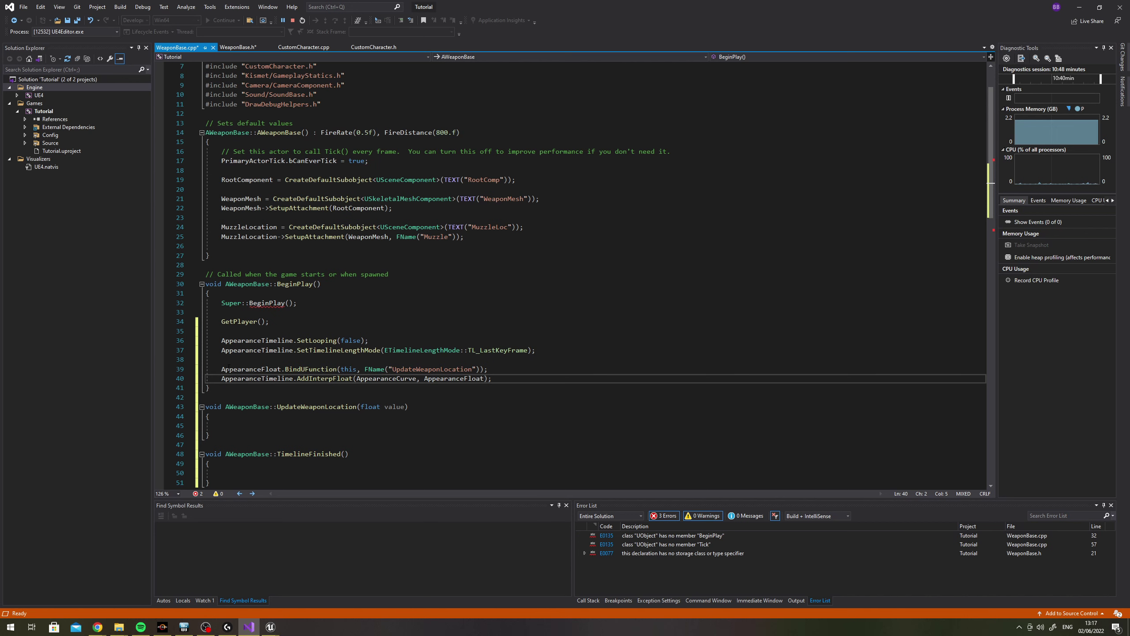
{"action": "left_click_drag", "start_coordinate": [228, 369], "coordinate": [492, 379]}
{"action": "left_click", "coordinate": [536, 375]}
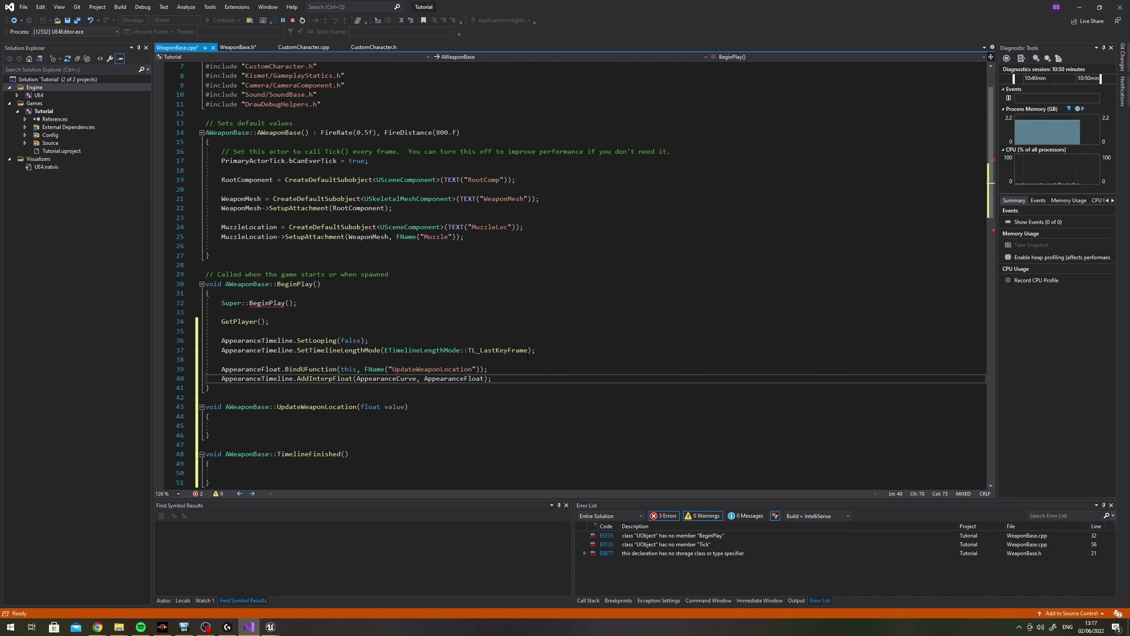
Inside UpdateWeaponLocation, begin the call WeaponMesh->SetRelativeLocation(
{"action": "scroll", "coordinate": [528, 358], "scroll_direction": "down", "scroll_amount": 5}
{"action": "left_click", "coordinate": [291, 283]}
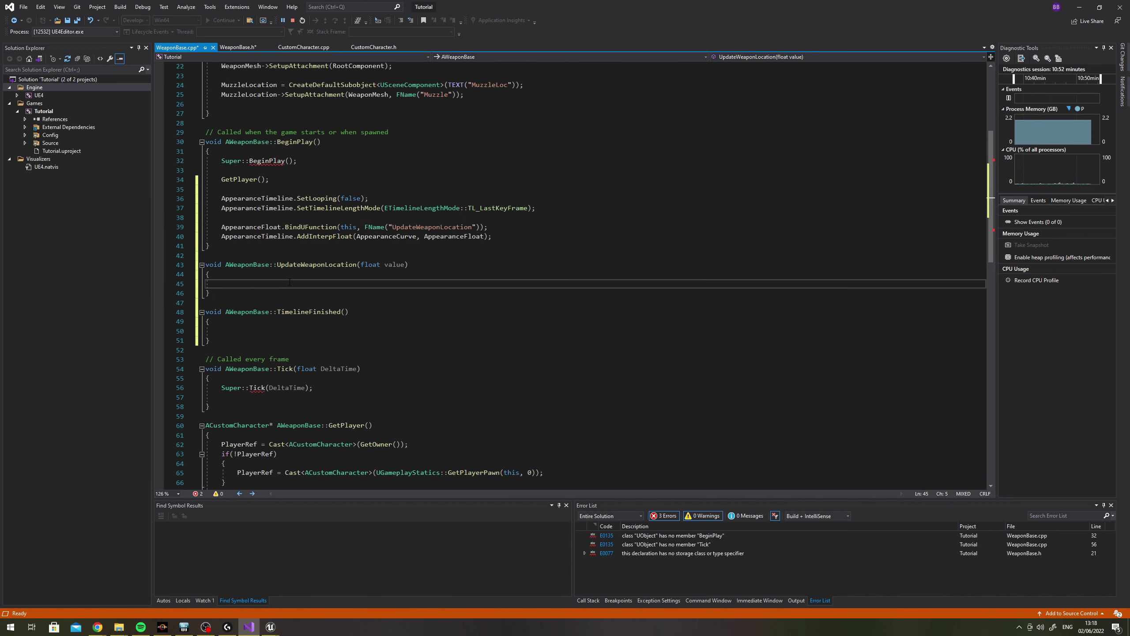
{"action": "type", "text": "WeaponMesh-"}
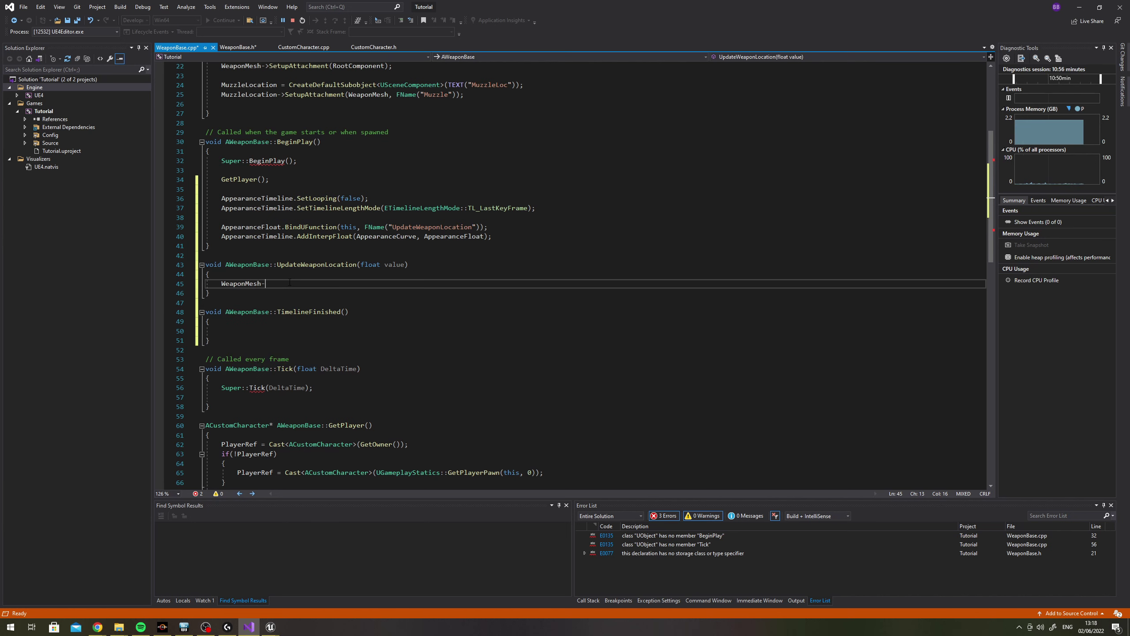
{"action": "type", "text": ">"}
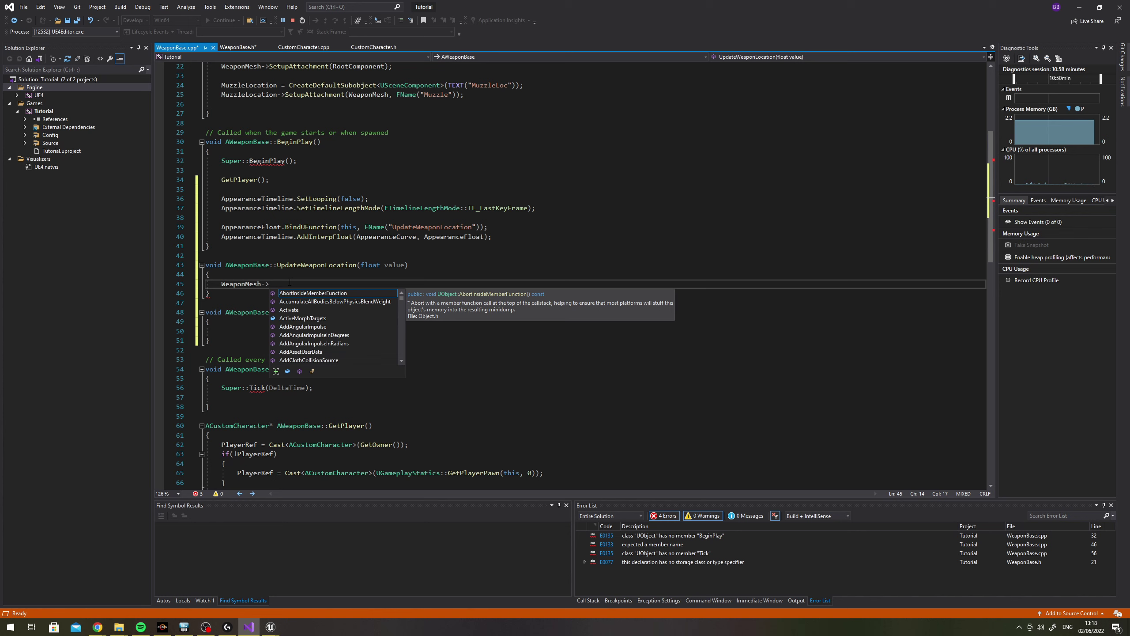
{"action": "type", "text": "Set"}
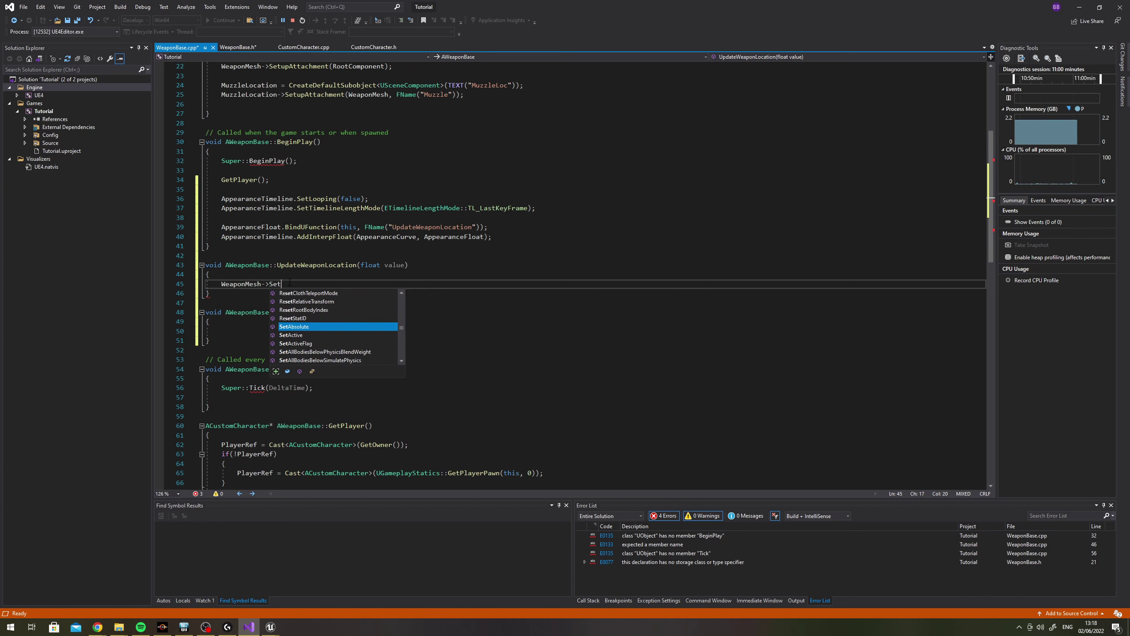
{"action": "type", "text": "RelativeLoc"}
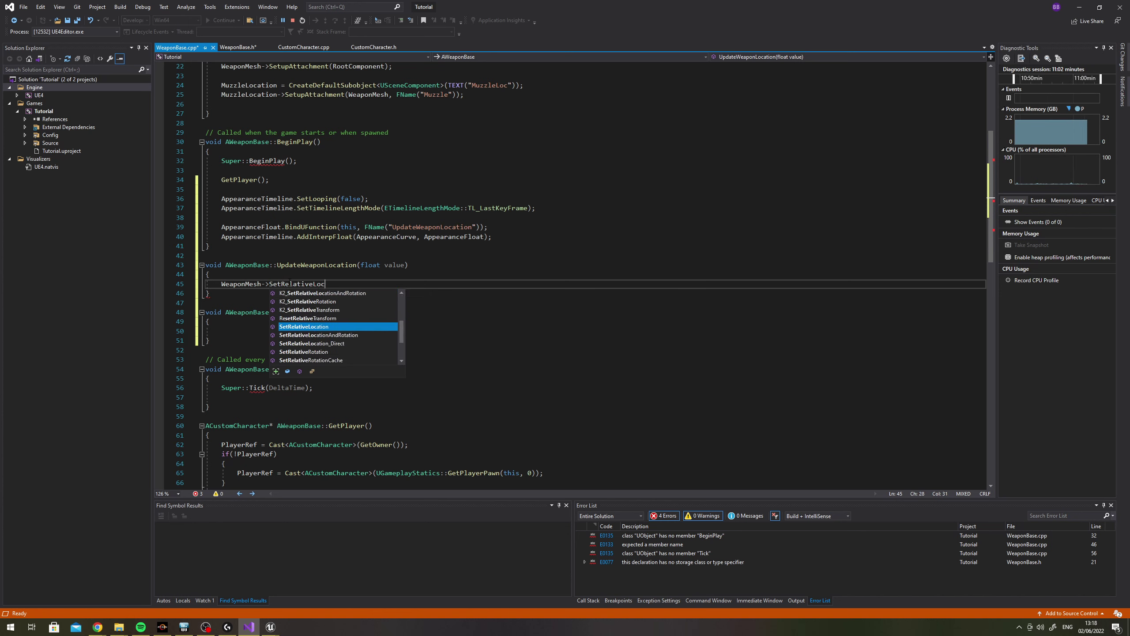
{"action": "key", "text": "Tab"}
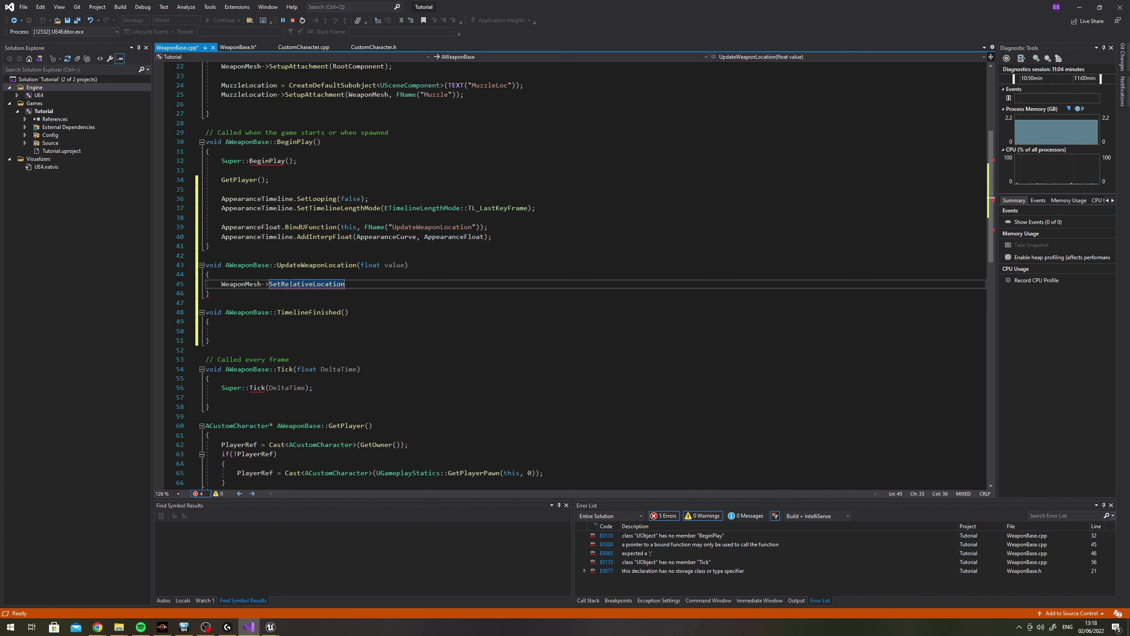
{"action": "type", "text": "("}
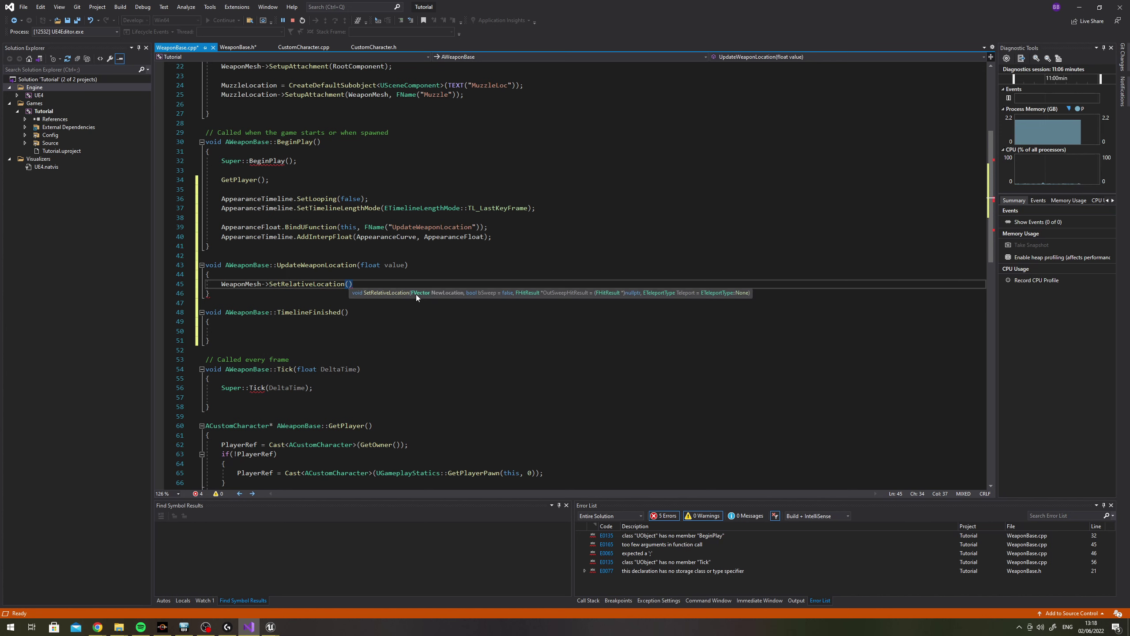
Switch to WeaponBase.h and scroll up through the header
{"action": "scroll", "coordinate": [401, 267], "scroll_direction": "up", "scroll_amount": 5}
{"action": "left_click", "coordinate": [238, 48]}
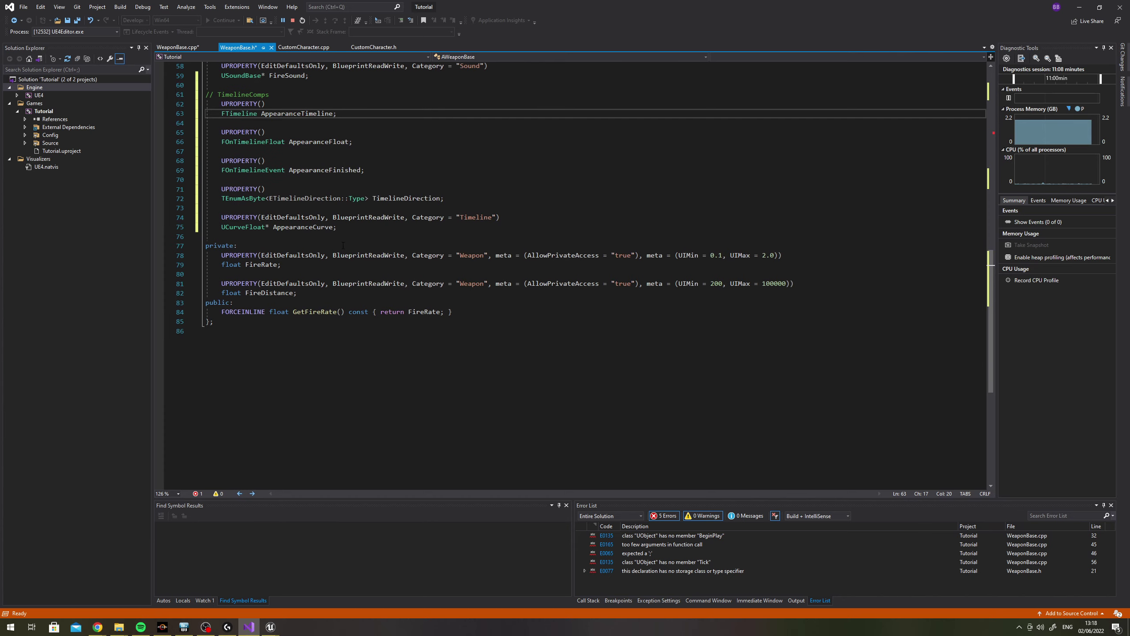
{"action": "scroll", "coordinate": [343, 245], "scroll_direction": "up", "scroll_amount": 4}
{"action": "scroll", "coordinate": [340, 267], "scroll_direction": "up", "scroll_amount": 4}
{"action": "scroll", "coordinate": [338, 289], "scroll_direction": "up", "scroll_amount": 5}
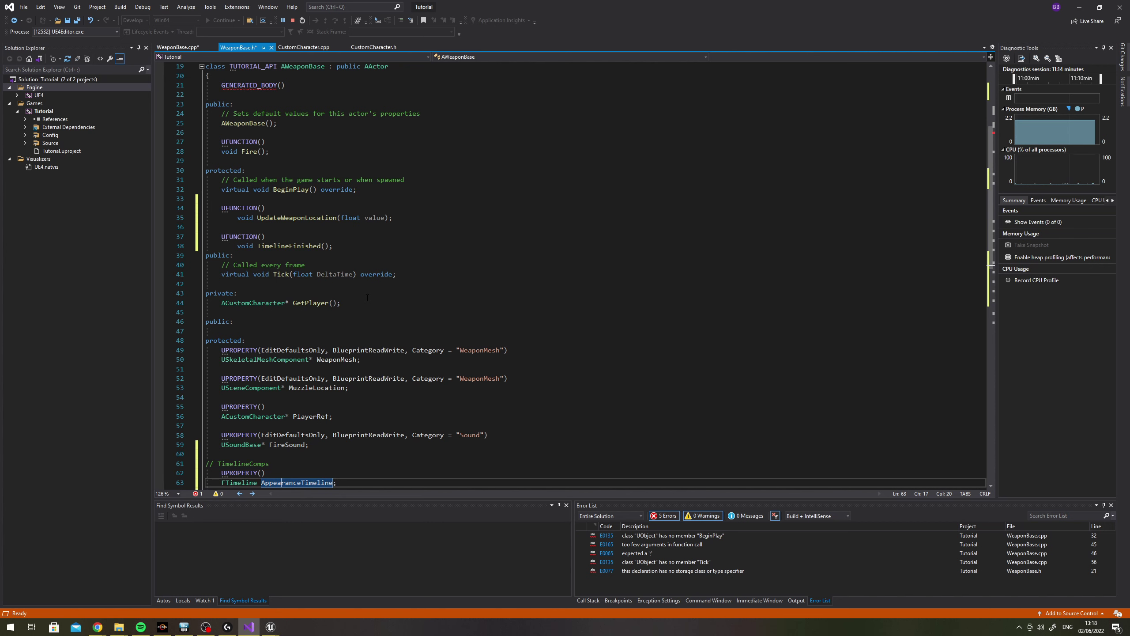
Add UPROPERTY() FVector InitialWeaponLocation; below the AppearanceCurve declaration in WeaponBase.h
{"action": "scroll", "coordinate": [363, 294], "scroll_direction": "down", "scroll_amount": 6}
{"action": "scroll", "coordinate": [355, 292], "scroll_direction": "down", "scroll_amount": 5}
{"action": "left_click", "coordinate": [352, 287]}
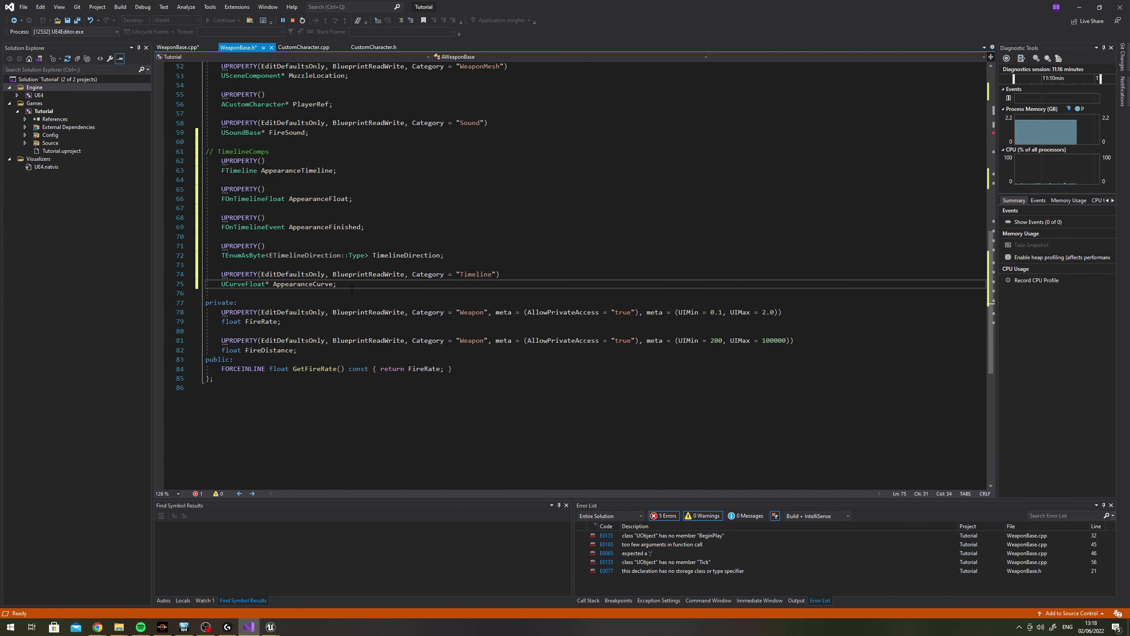
{"action": "key", "text": "Return"}
{"action": "key", "text": "Return"}
{"action": "type", "text": "UPROPERTY("}
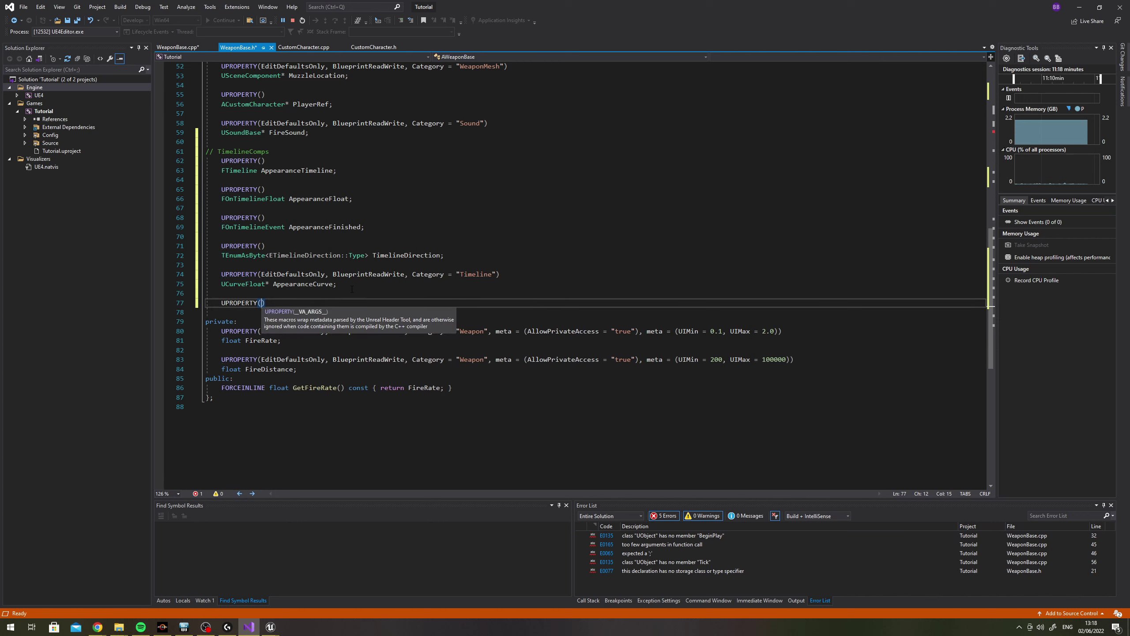
{"action": "type", "text": ")"}
{"action": "key", "text": "Return"}
{"action": "type", "text": "FVec"}
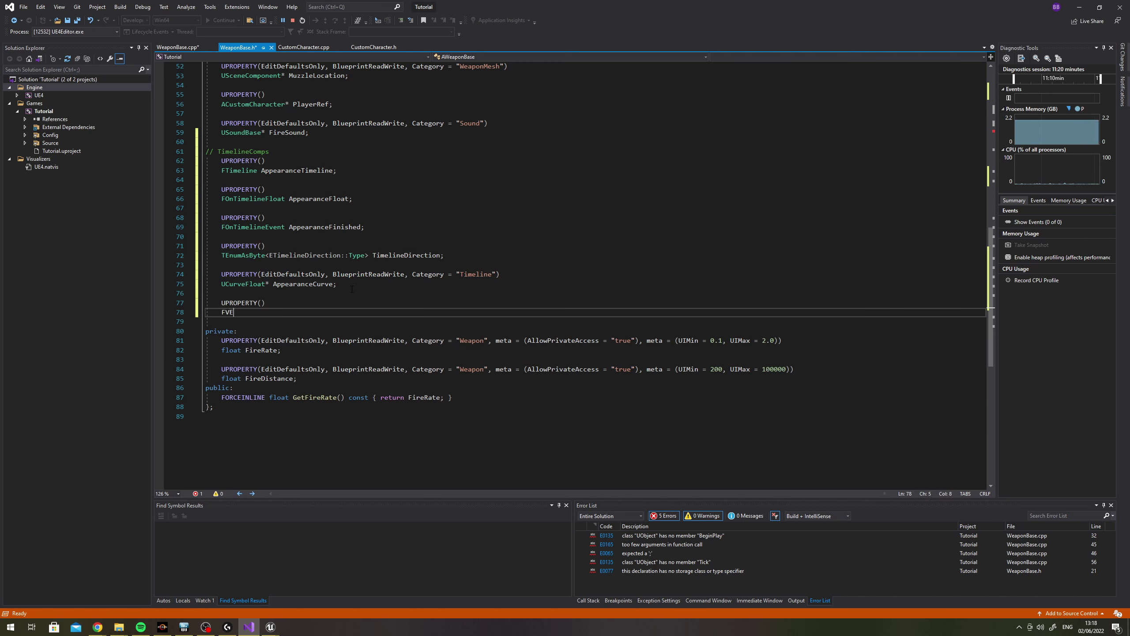
{"action": "type", "text": "tor "}
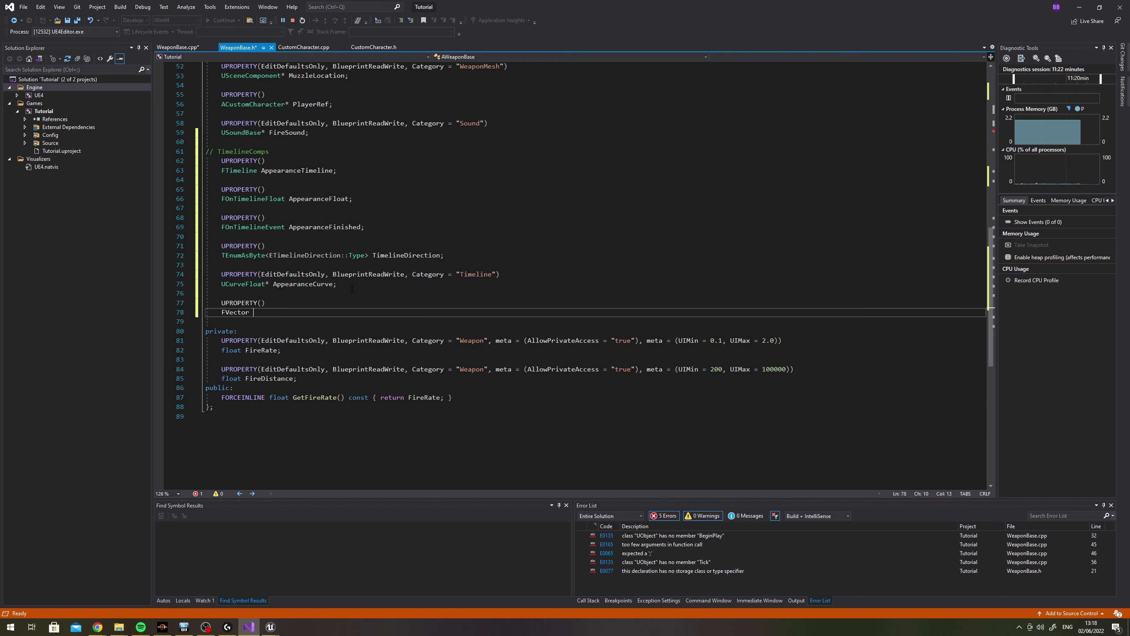
{"action": "type", "text": "Wea"}
{"action": "key", "text": "BackSpace"}
{"action": "key", "text": "BackSpace"}
{"action": "key", "text": "BackSpace"}
{"action": "type", "text": "I"}
{"action": "type", "text": "nitialWeaponL"}
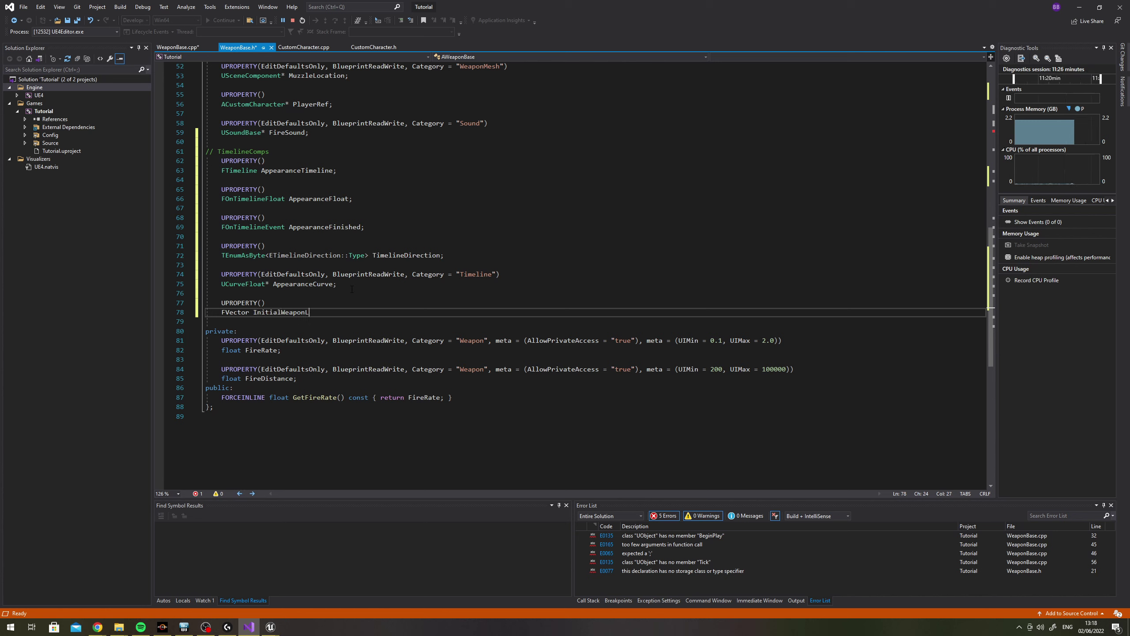
{"action": "type", "text": "ocation"}
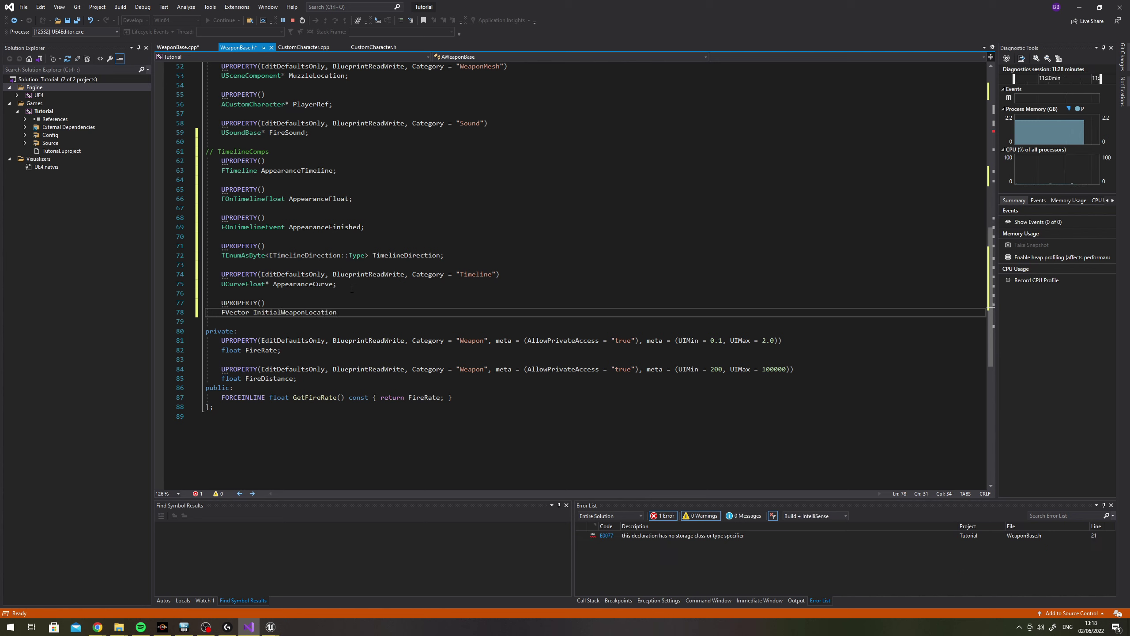
{"action": "type", "text": ";"}
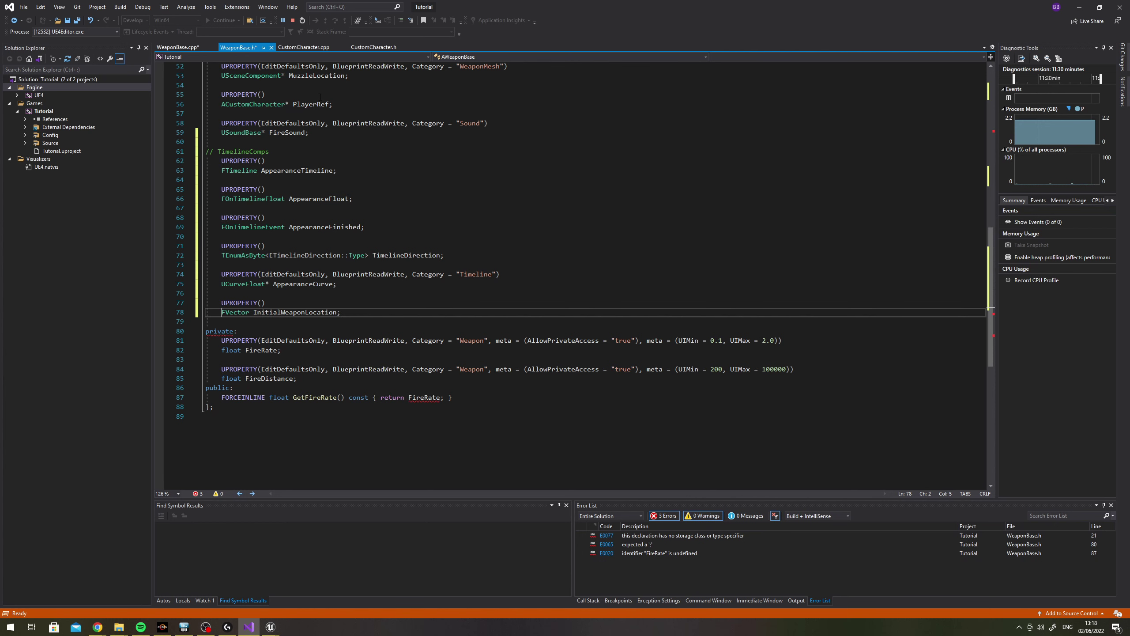
{"action": "left_click", "coordinate": [199, 49]}
Add a blank line inside the WeaponBase constructor
{"action": "scroll", "coordinate": [346, 231], "scroll_direction": "up", "scroll_amount": 2}
{"action": "scroll", "coordinate": [334, 230], "scroll_direction": "down", "scroll_amount": 5}
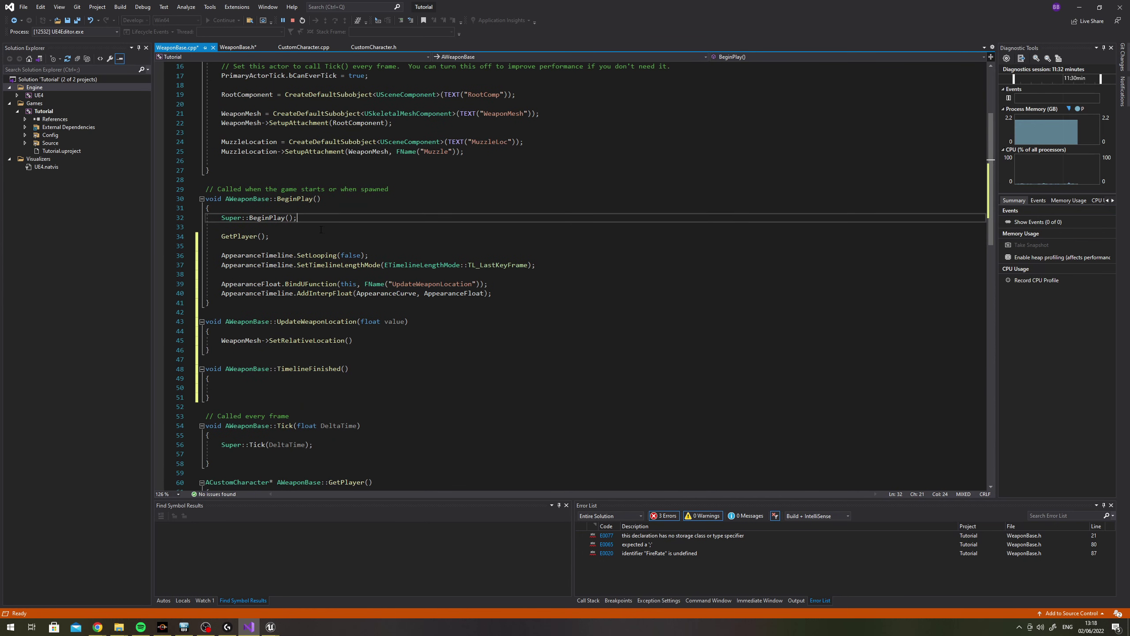
{"action": "left_click", "coordinate": [297, 164]}
{"action": "key", "text": "Return"}
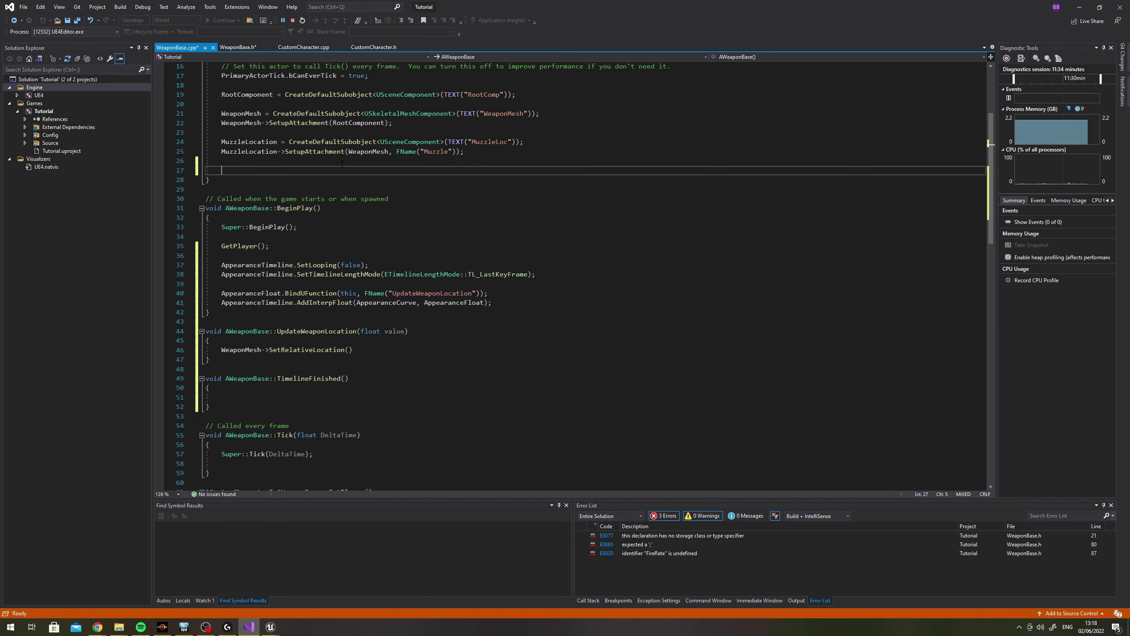
{"action": "key", "text": "BackSpace"}
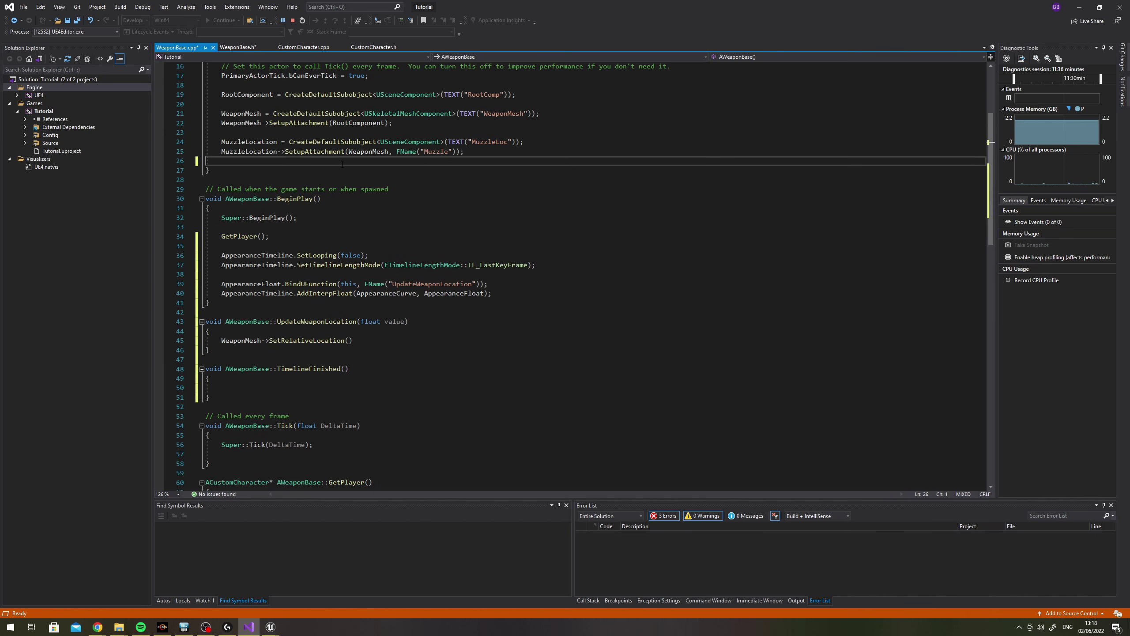
{"action": "key", "text": "Return"}
Below GetPlayer(), add InitialWeaponLocation = WeaponMesh->GetRelativeLocation(); in BeginPlay
{"action": "left_click", "coordinate": [295, 254]}
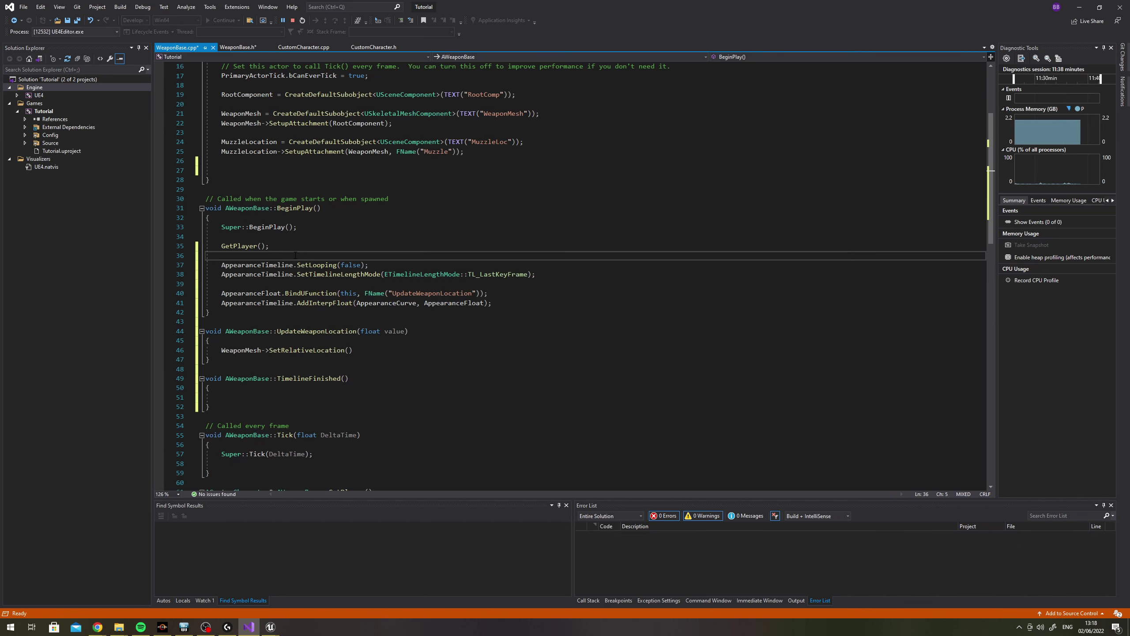
{"action": "key", "text": "Return"}
{"action": "type", "text": "I"}
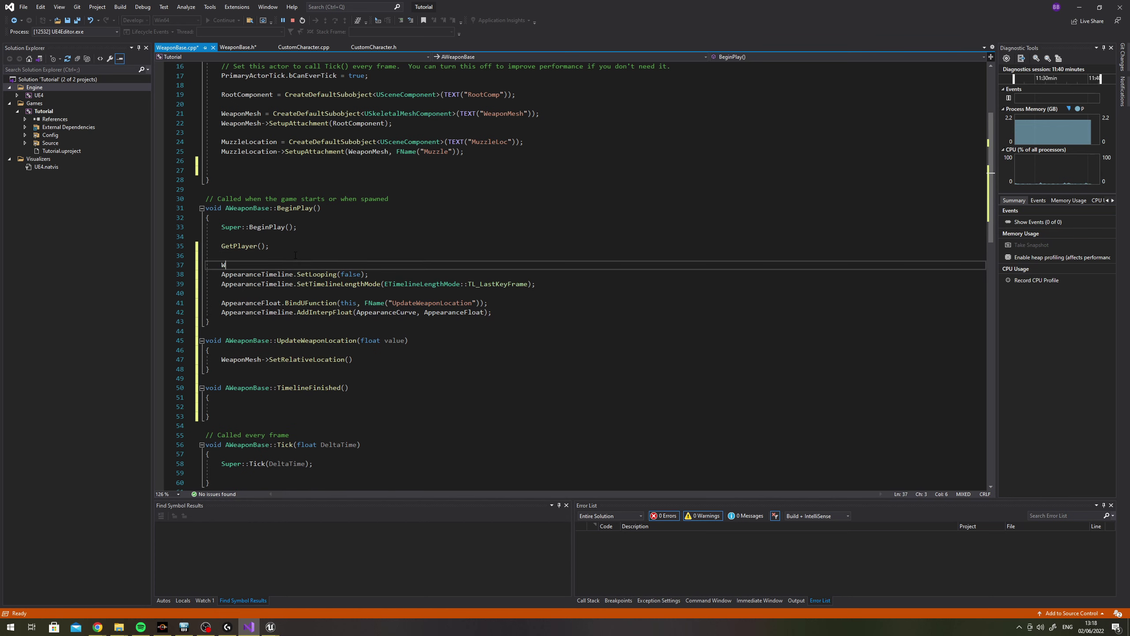
{"action": "type", "text": "n"}
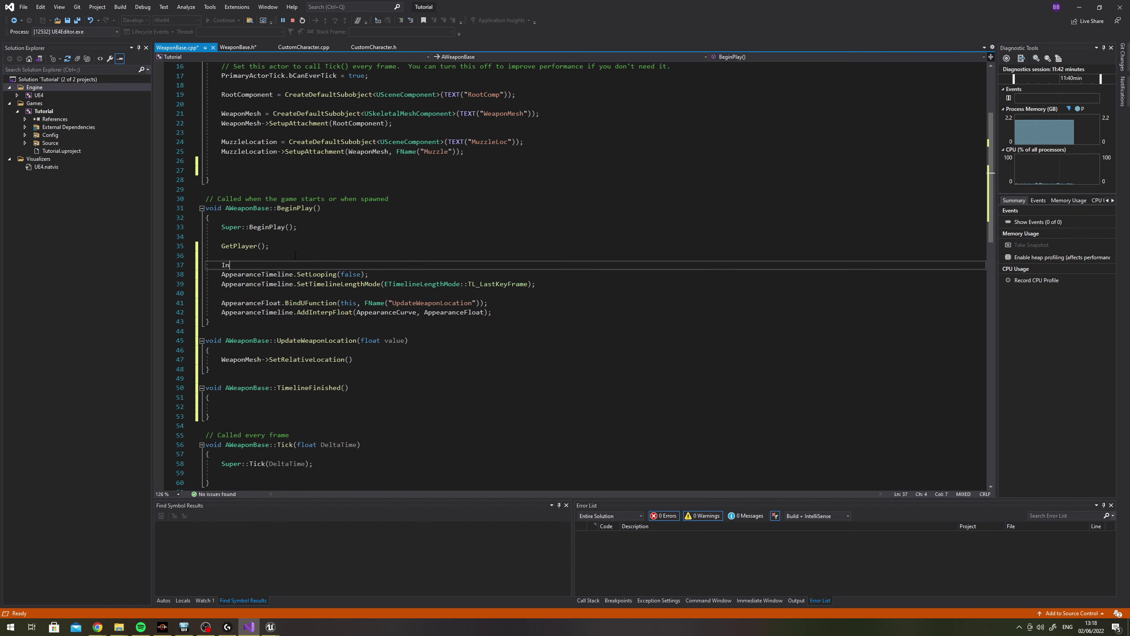
{"action": "type", "text": "itialWeaponLoc"}
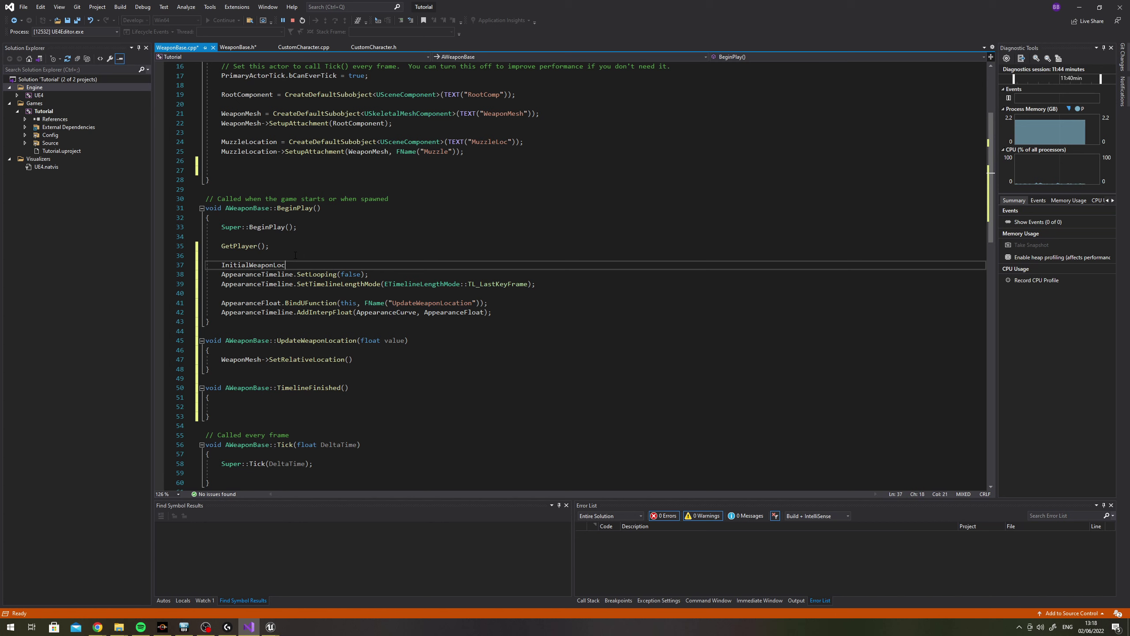
{"action": "type", "text": "ation = "}
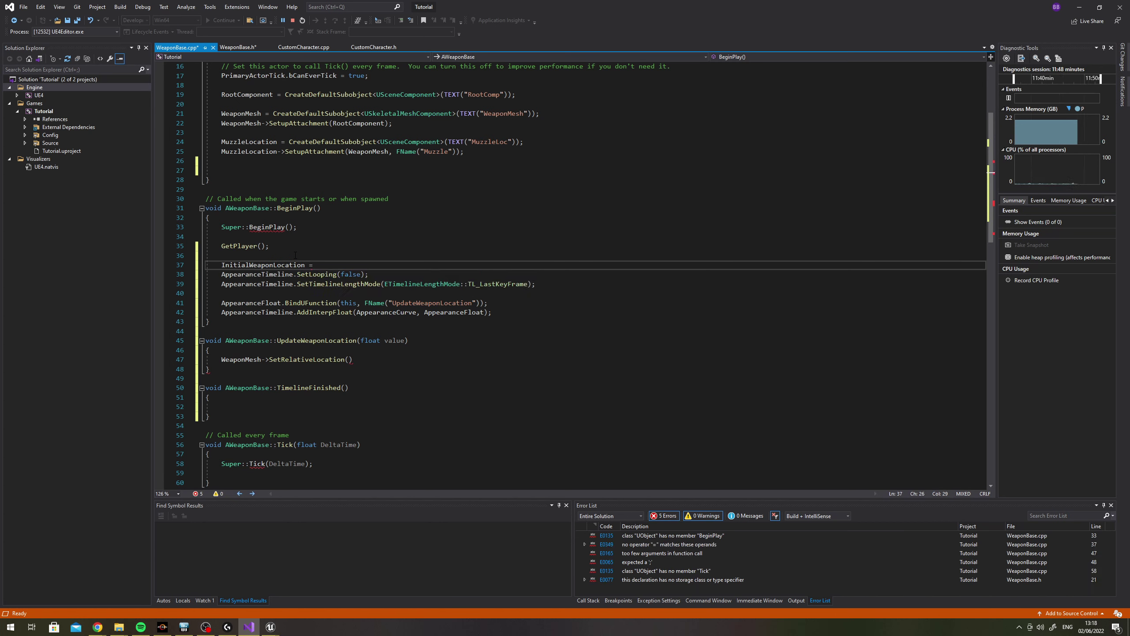
{"action": "type", "text": "WeaponMe"}
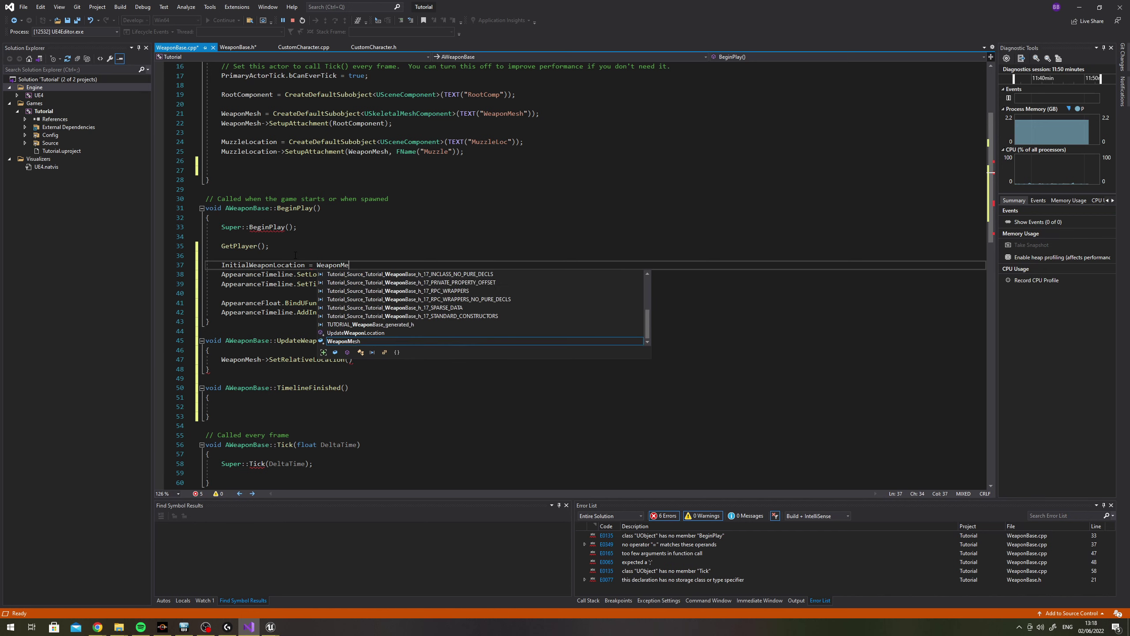
{"action": "type", "text": "sh-"}
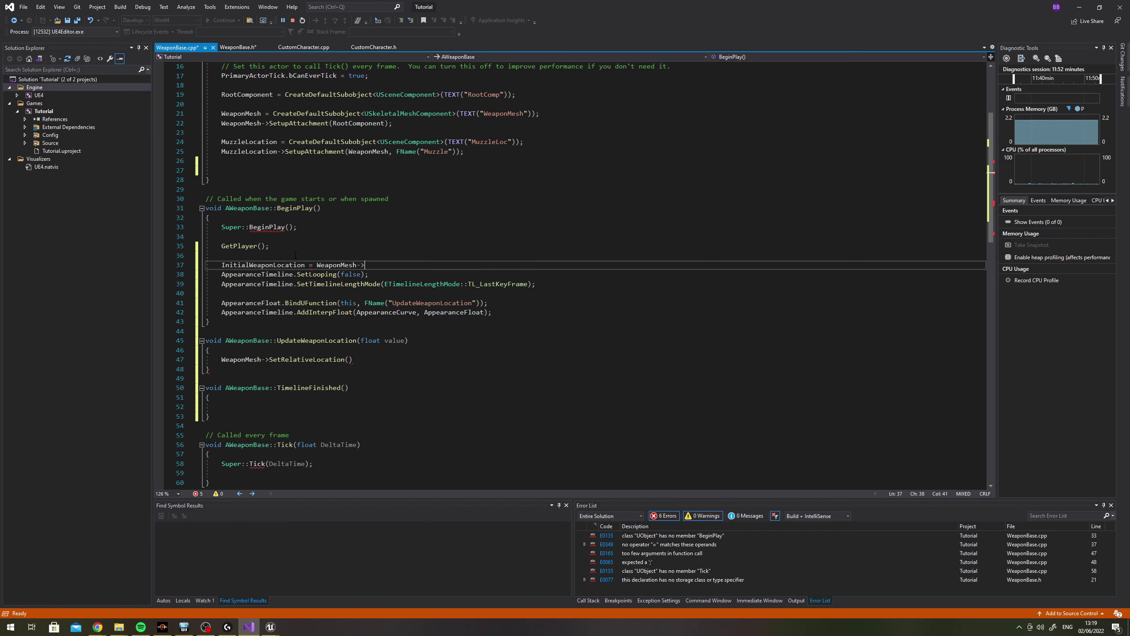
{"action": "type", "text": ">GetRelativeLocation"}
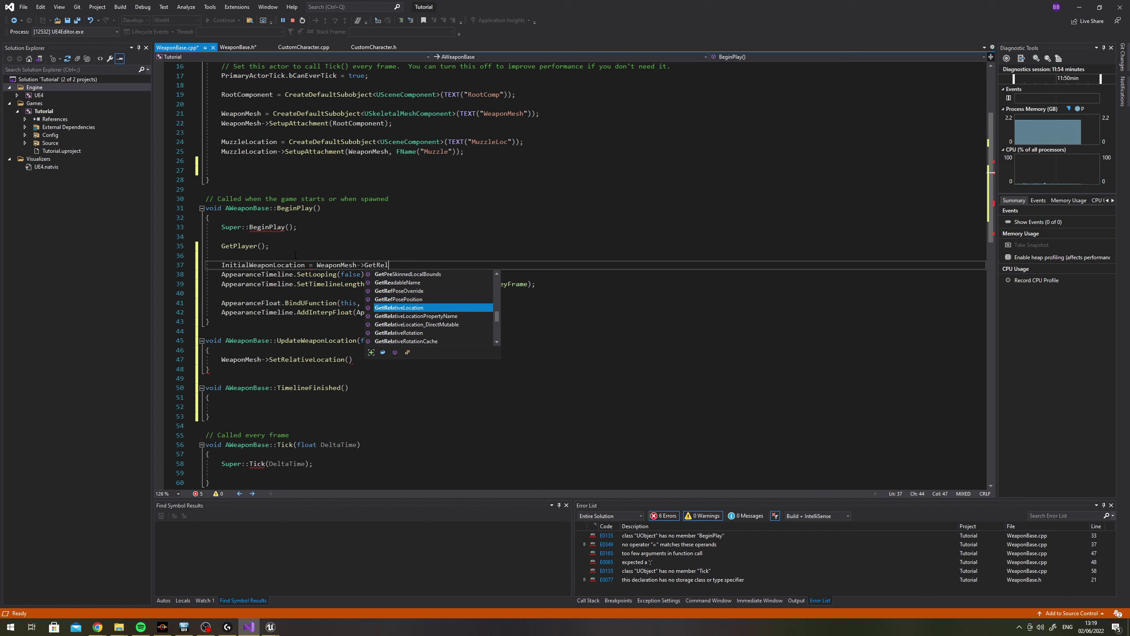
{"action": "type", "text": "();"}
{"action": "key", "text": "Return"}
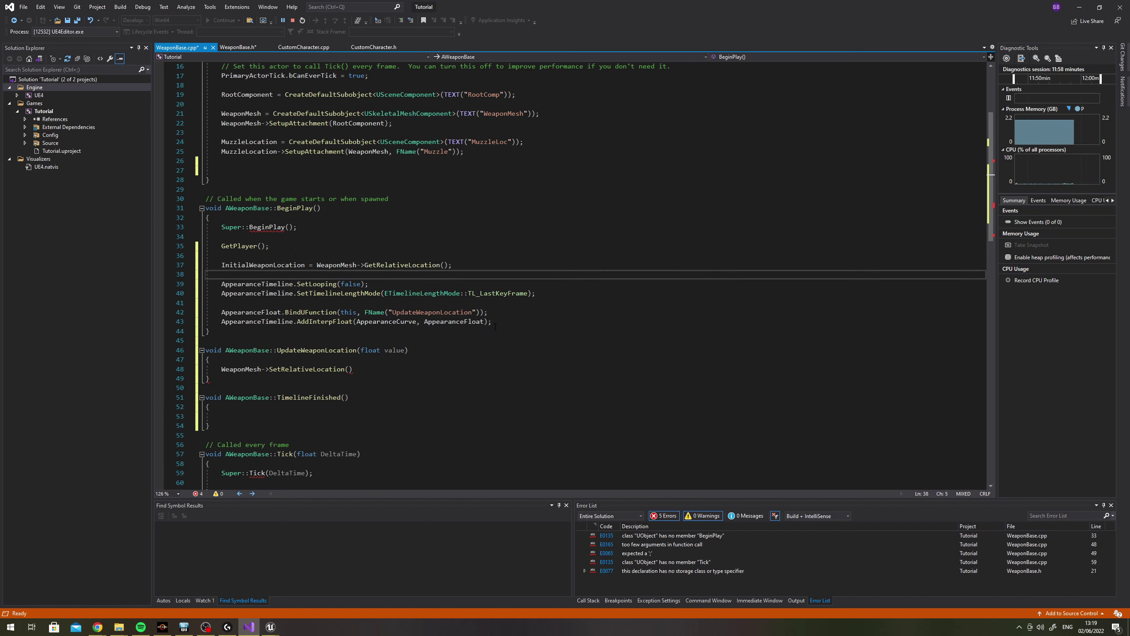
Pass InitialWeaponLocation + FVector(0,0,value) to WeaponMesh->SetRelativeLocation in UpdateWeaponLocation
{"action": "left_click", "coordinate": [349, 370]}
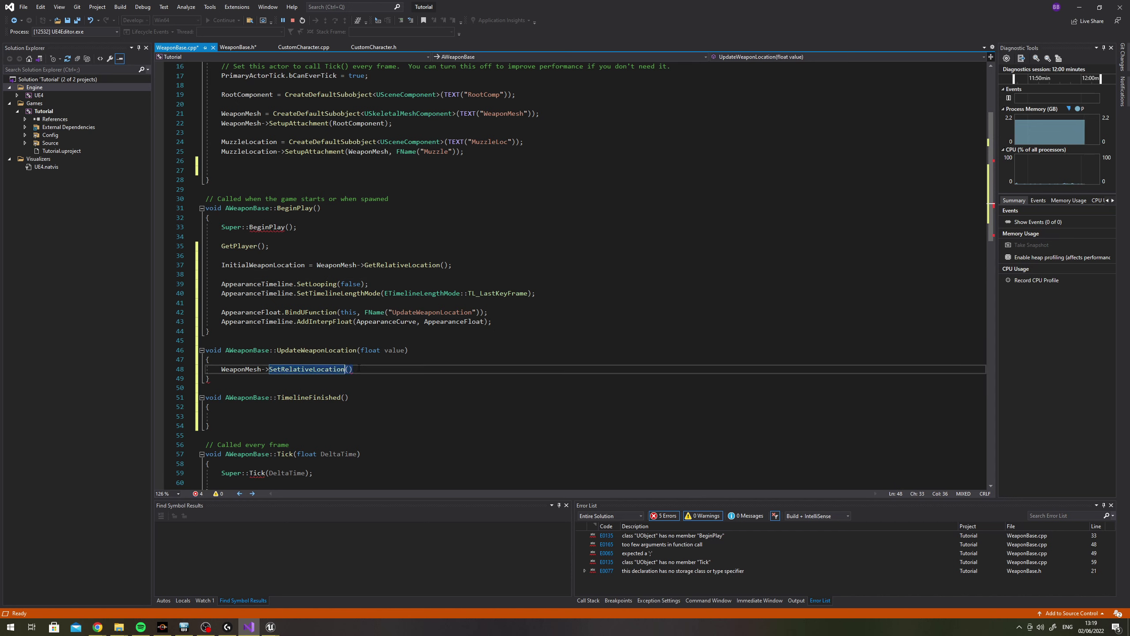
{"action": "left_click", "coordinate": [350, 369]}
{"action": "type", "text": "Initi"}
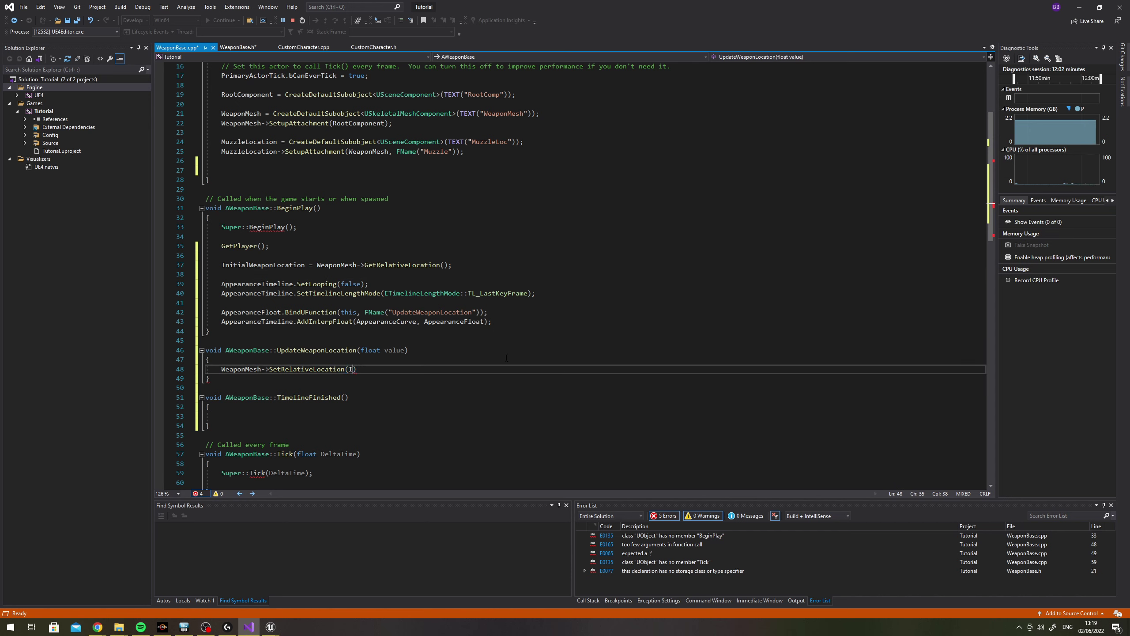
{"action": "type", "text": "a"}
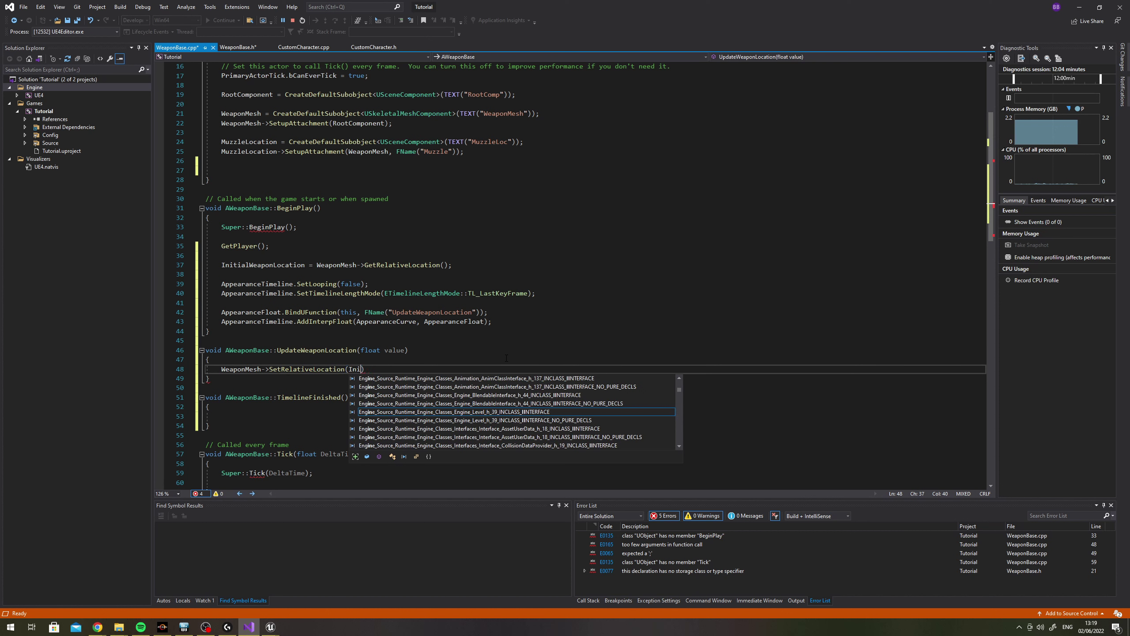
{"action": "type", "text": "l"}
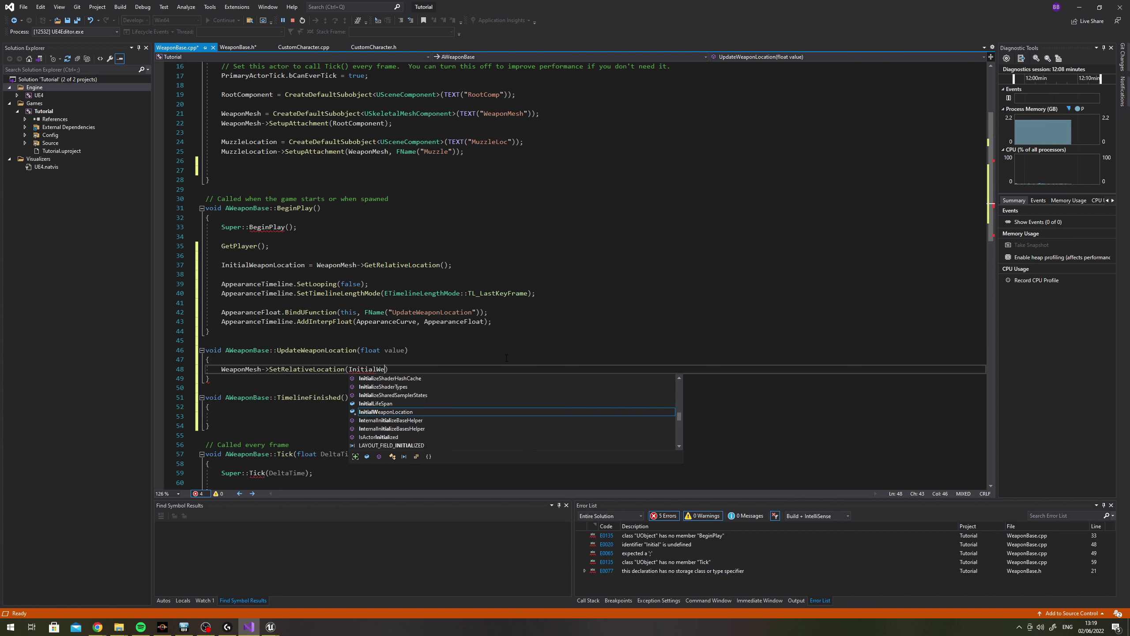
{"action": "type", "text": "We"}
{"action": "key", "text": "Tab"}
{"action": "type", "text": "+ "}
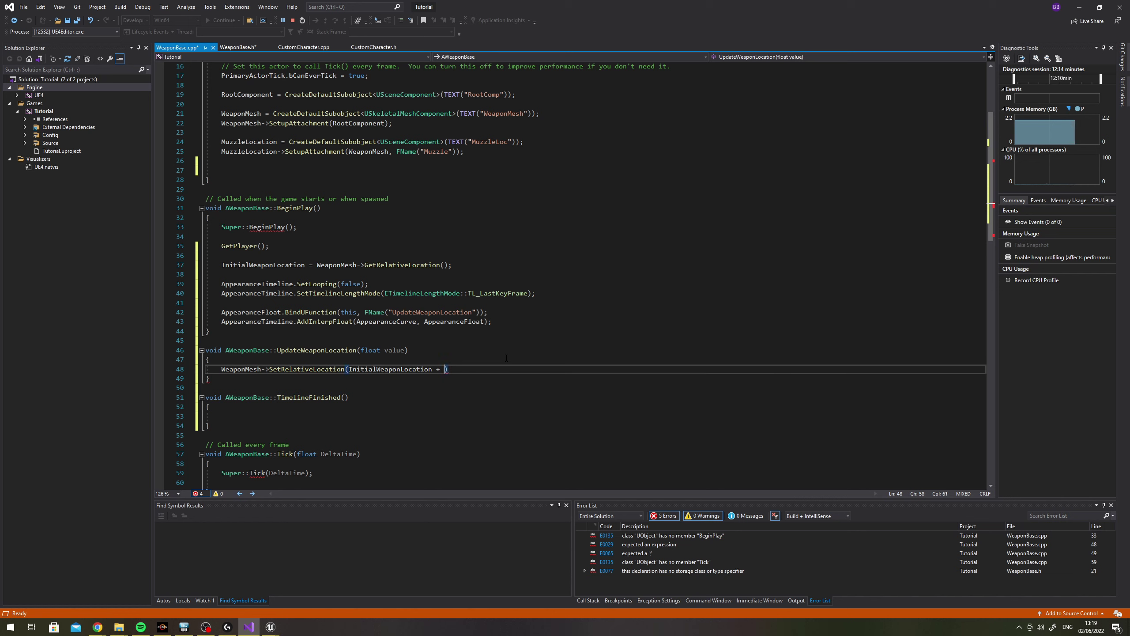
{"action": "type", "text": "FVector("}
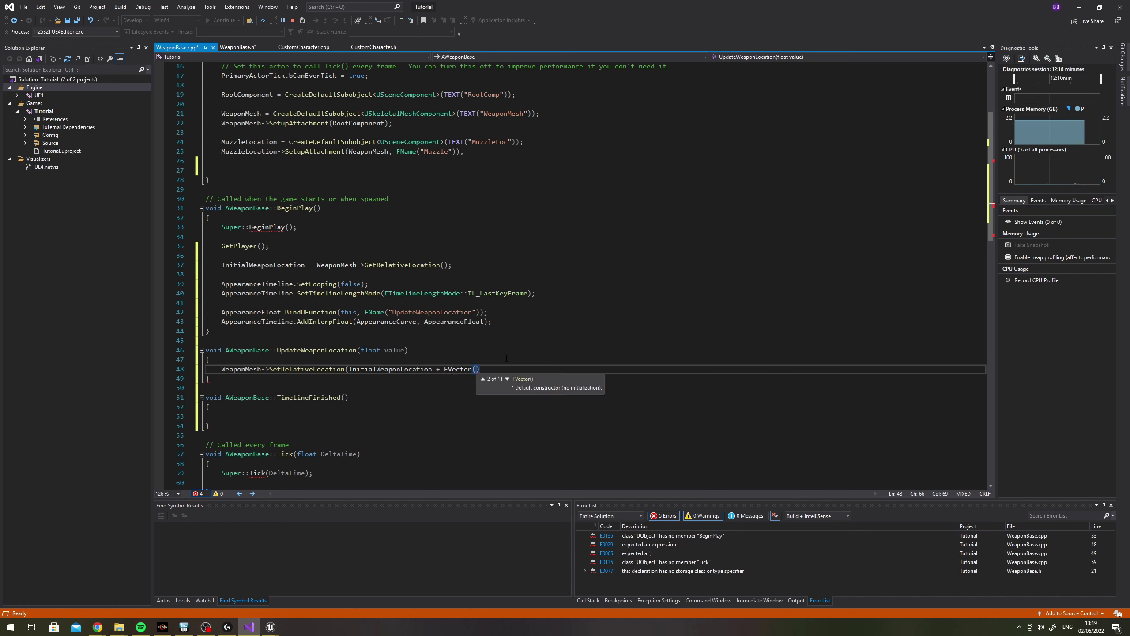
{"action": "type", "text": "0,0,"}
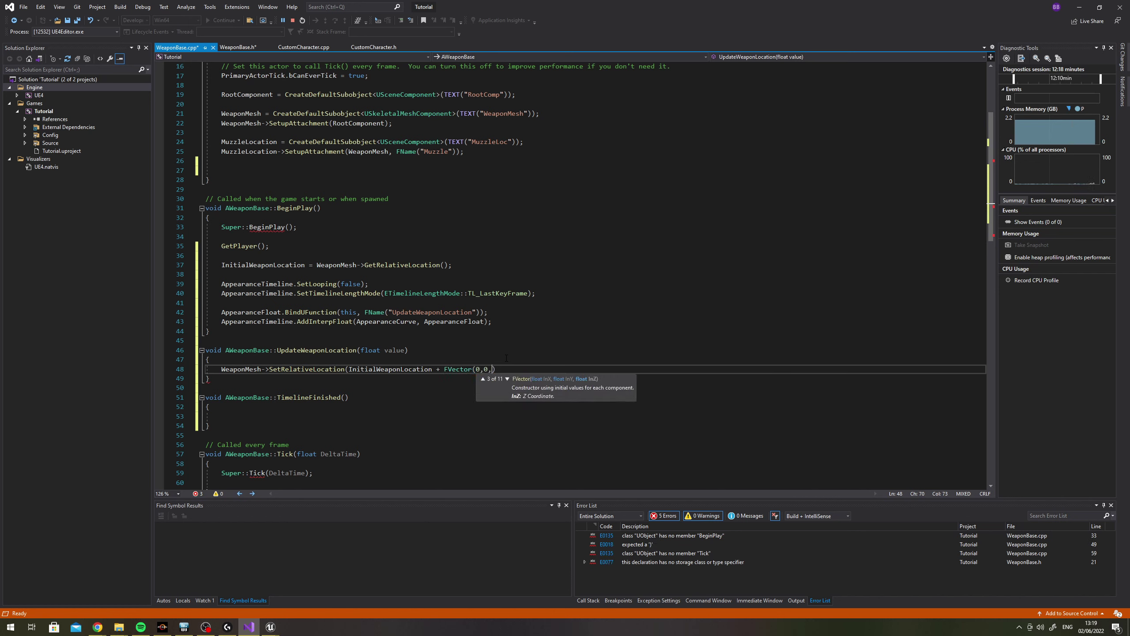
{"action": "type", "text": "value)"}
{"action": "key", "text": "Tab"}
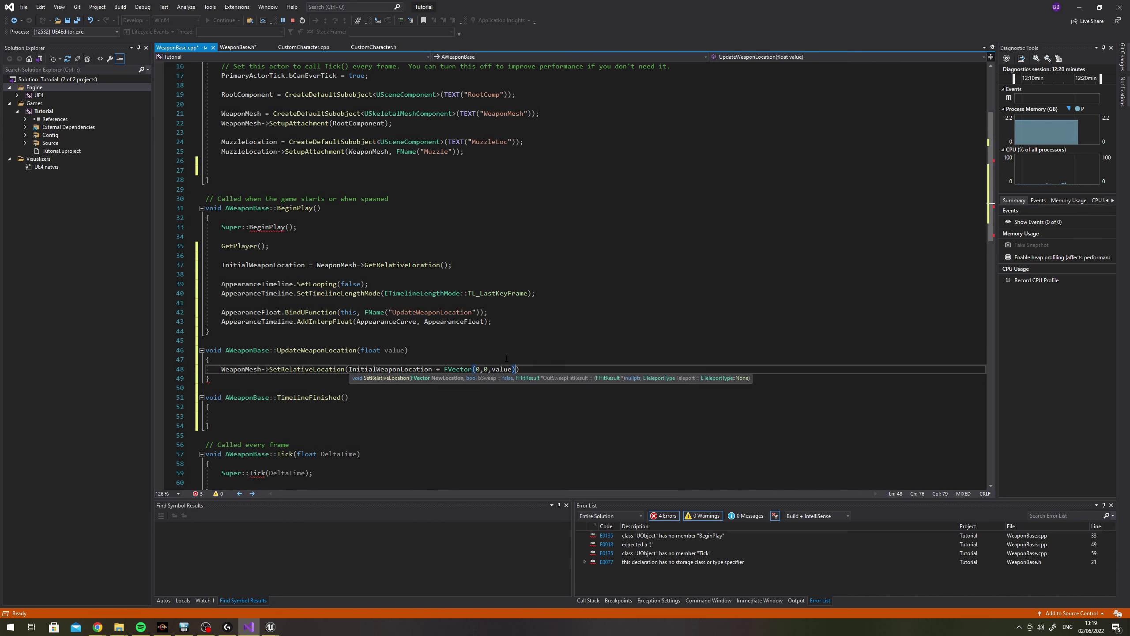
{"action": "type", "text": ");"}
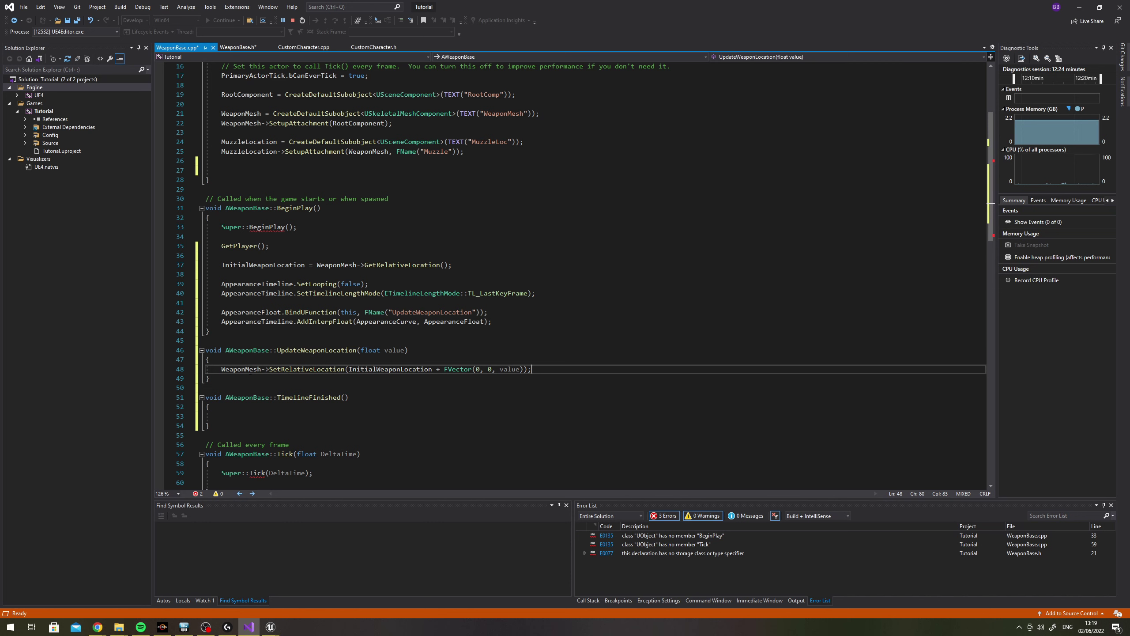
{"action": "left_click_drag", "start_coordinate": [238, 369], "coordinate": [552, 362]}
{"action": "left_click", "coordinate": [555, 365]}
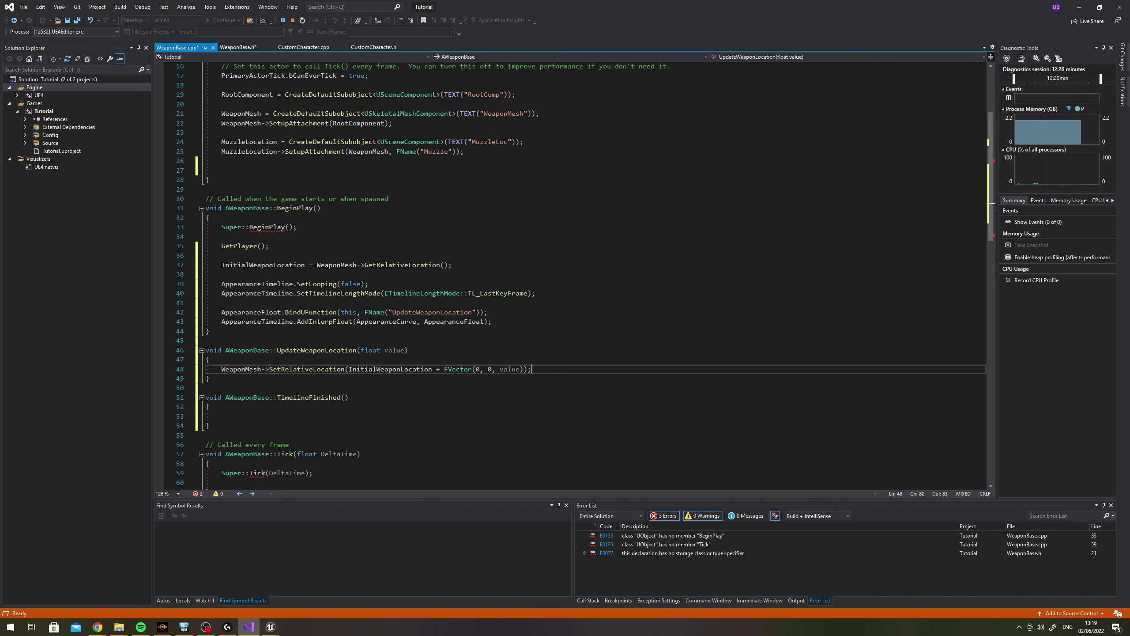
{"action": "scroll", "coordinate": [555, 365], "scroll_direction": "up", "scroll_amount": 5}
{"action": "left_click", "coordinate": [228, 407]}
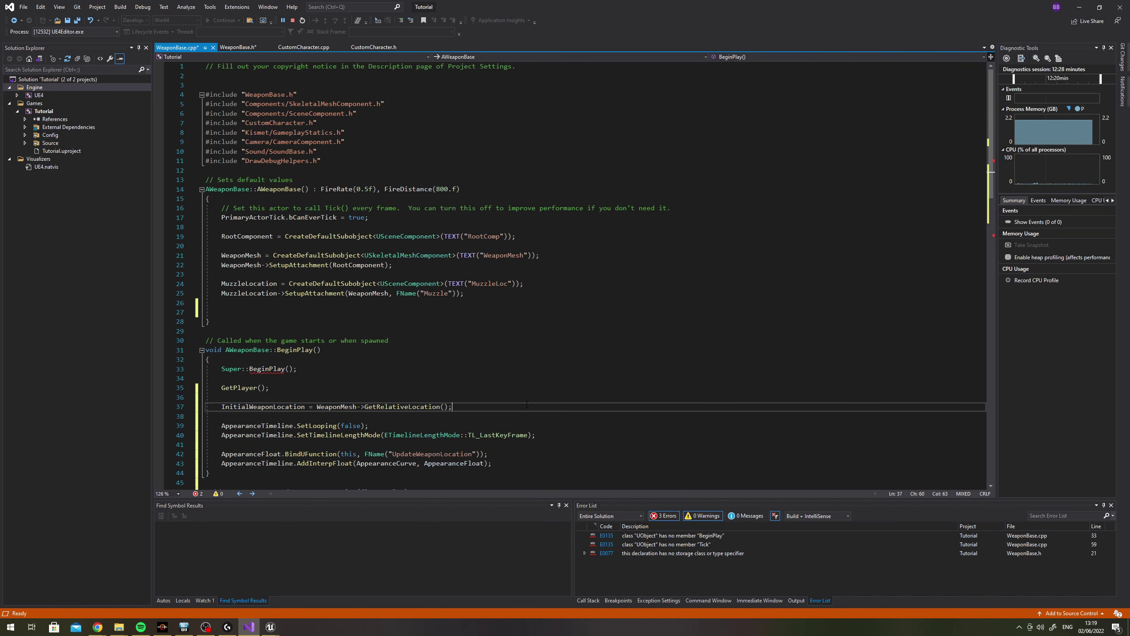
{"action": "key", "text": "End"}
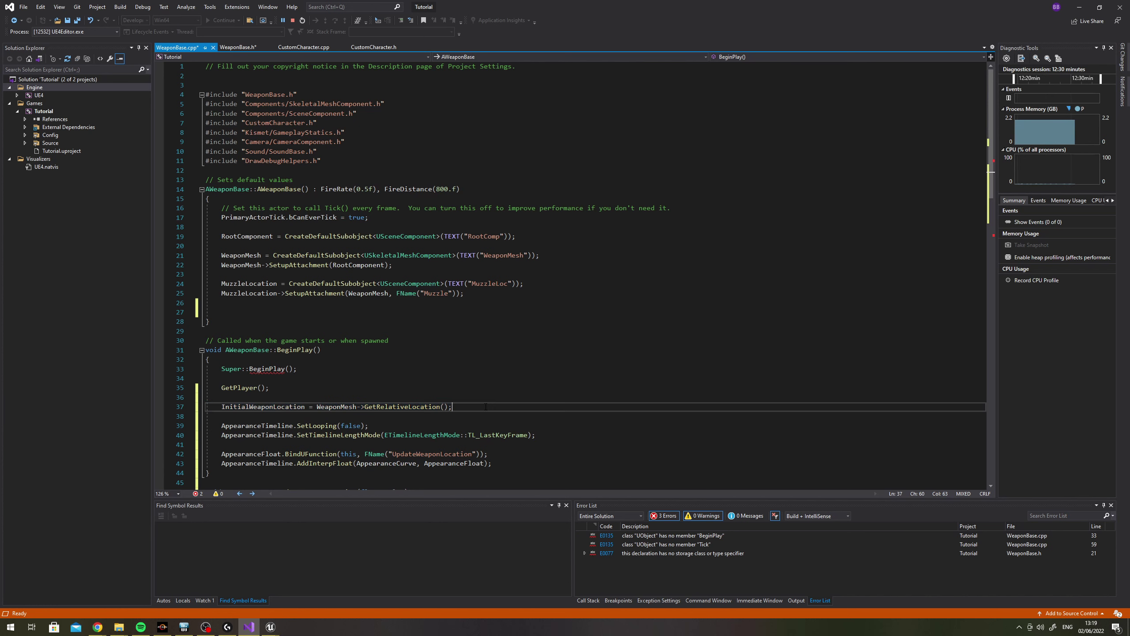
{"action": "left_click_drag", "start_coordinate": [394, 407], "coordinate": [453, 407]}
{"action": "left_click", "coordinate": [492, 407]}
{"action": "scroll", "coordinate": [352, 388], "scroll_direction": "down", "scroll_amount": 5}
{"action": "double_click", "coordinate": [263, 265]}
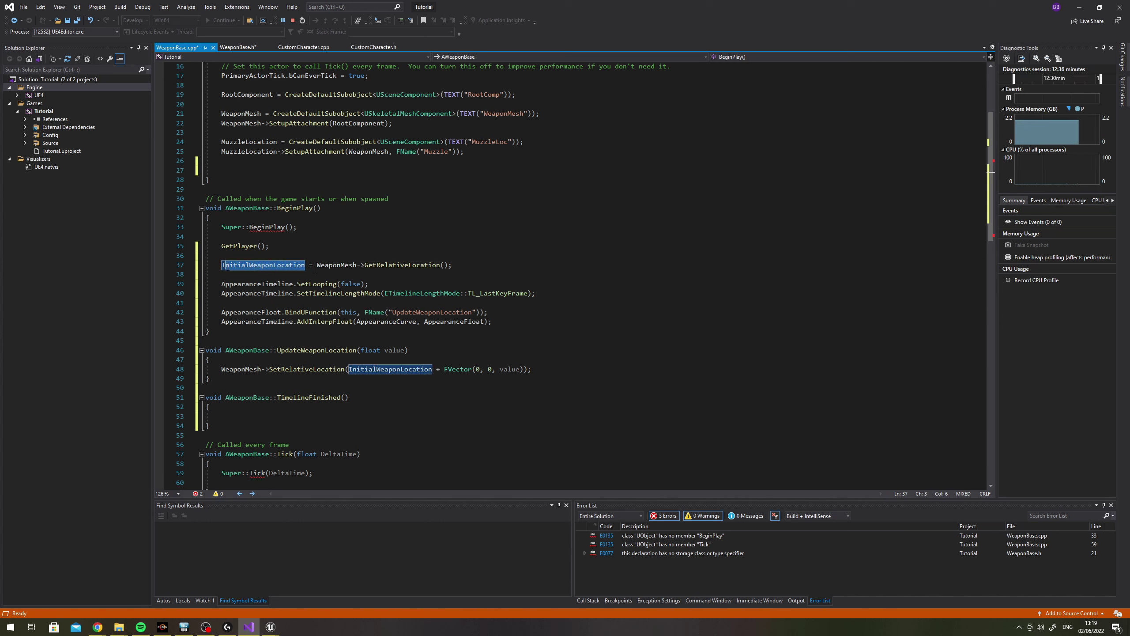
{"action": "left_click", "coordinate": [310, 265]}
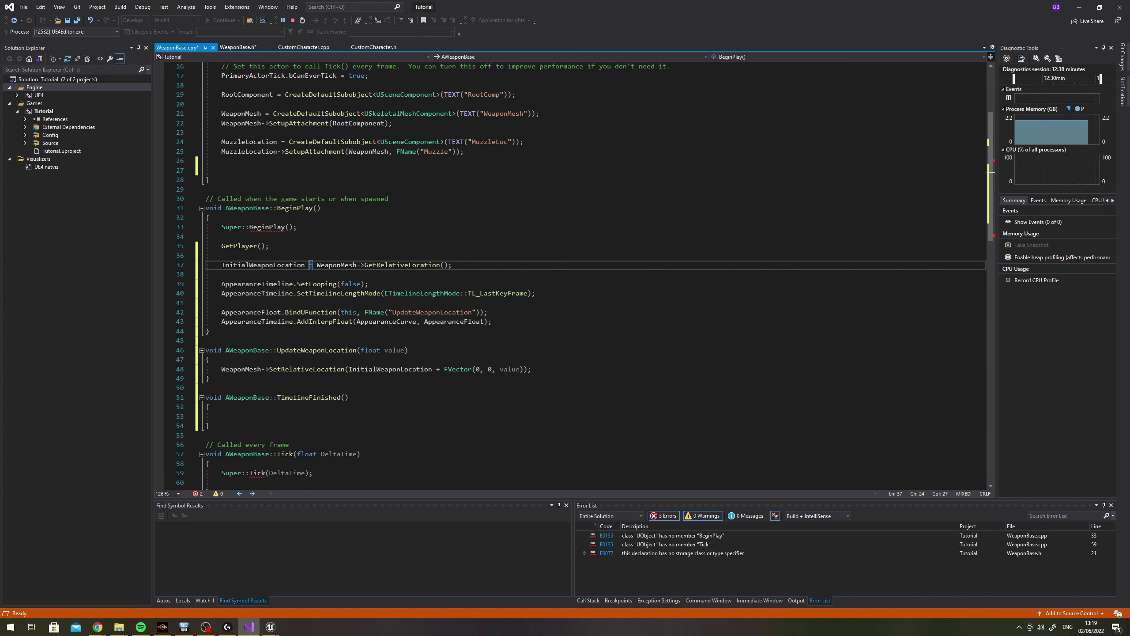
{"action": "left_click", "coordinate": [272, 369]}
{"action": "left_click_drag", "start_coordinate": [277, 350], "coordinate": [354, 350]}
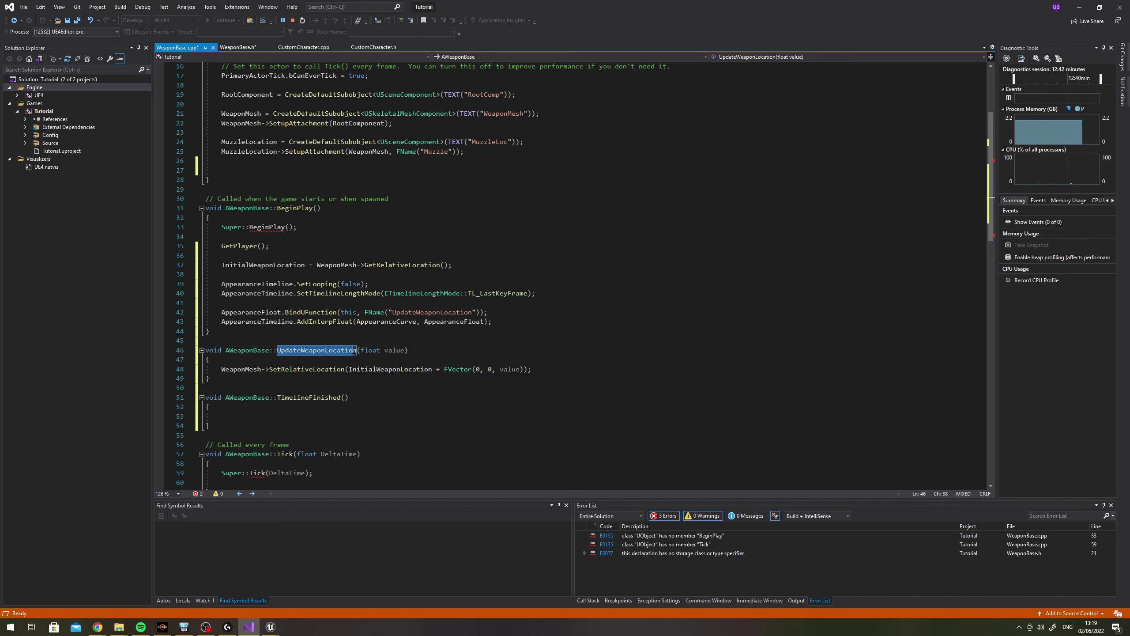
{"action": "left_click", "coordinate": [401, 350]}
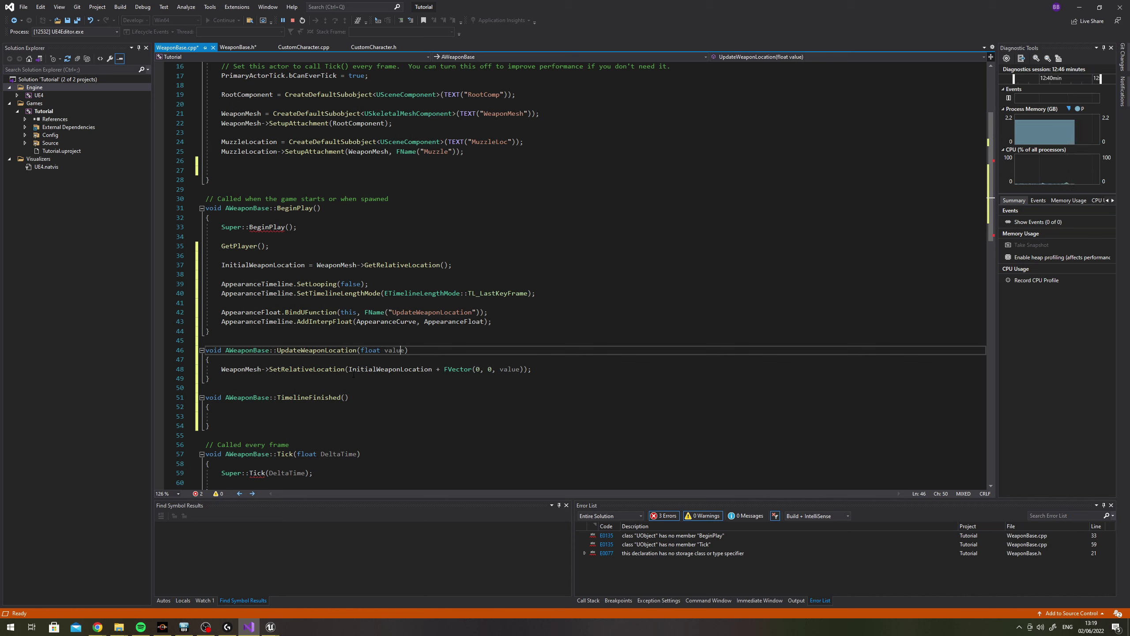
{"action": "left_click_drag", "start_coordinate": [384, 351], "coordinate": [408, 350]}
{"action": "left_click", "coordinate": [397, 350]}
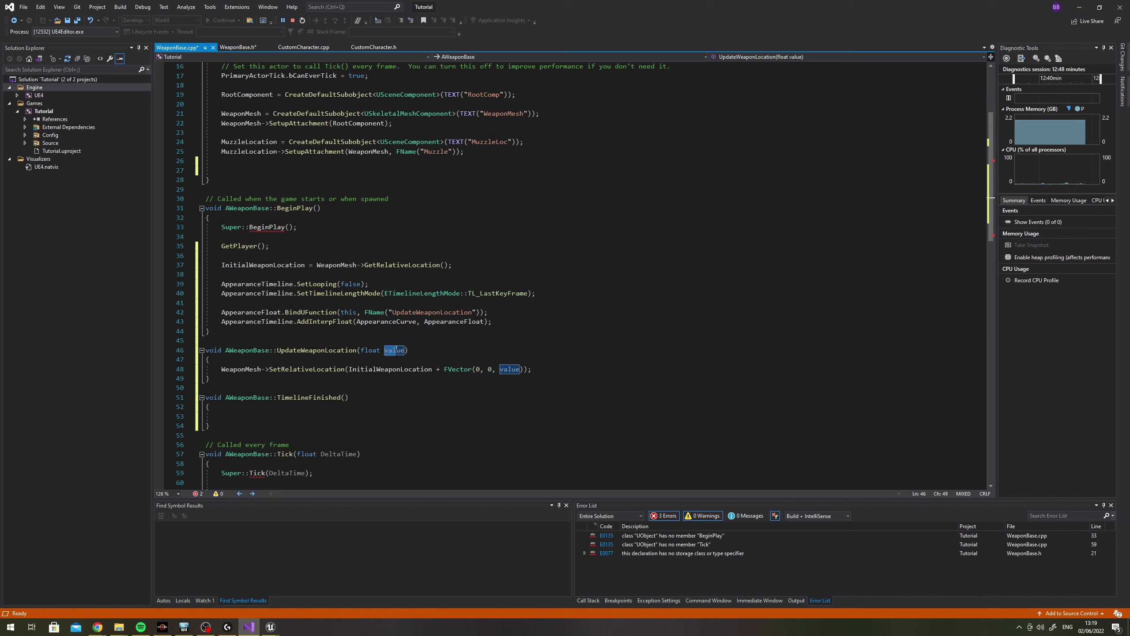
{"action": "left_click", "coordinate": [402, 351]}
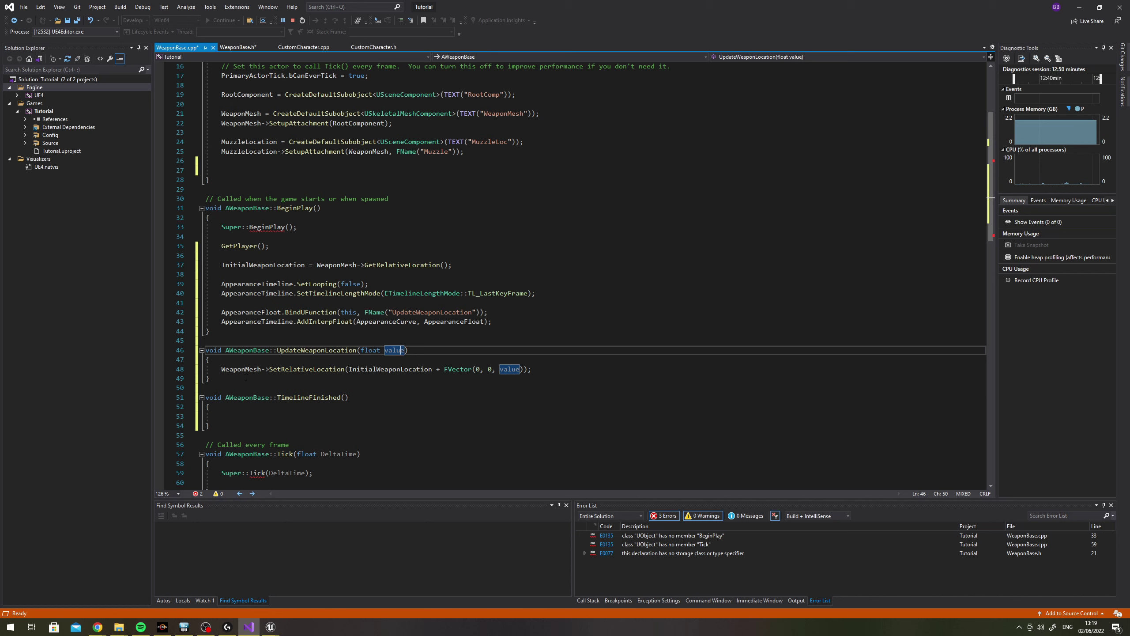
{"action": "left_click_drag", "start_coordinate": [269, 369], "coordinate": [345, 369]}
{"action": "left_click", "coordinate": [346, 369]}
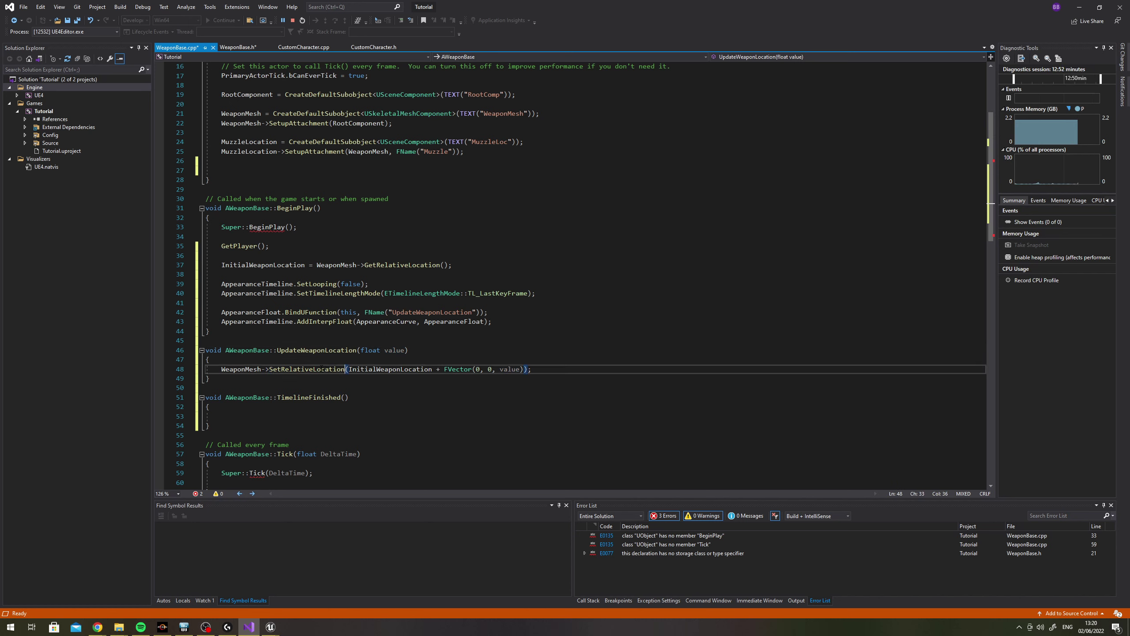
{"action": "left_click", "coordinate": [349, 369]}
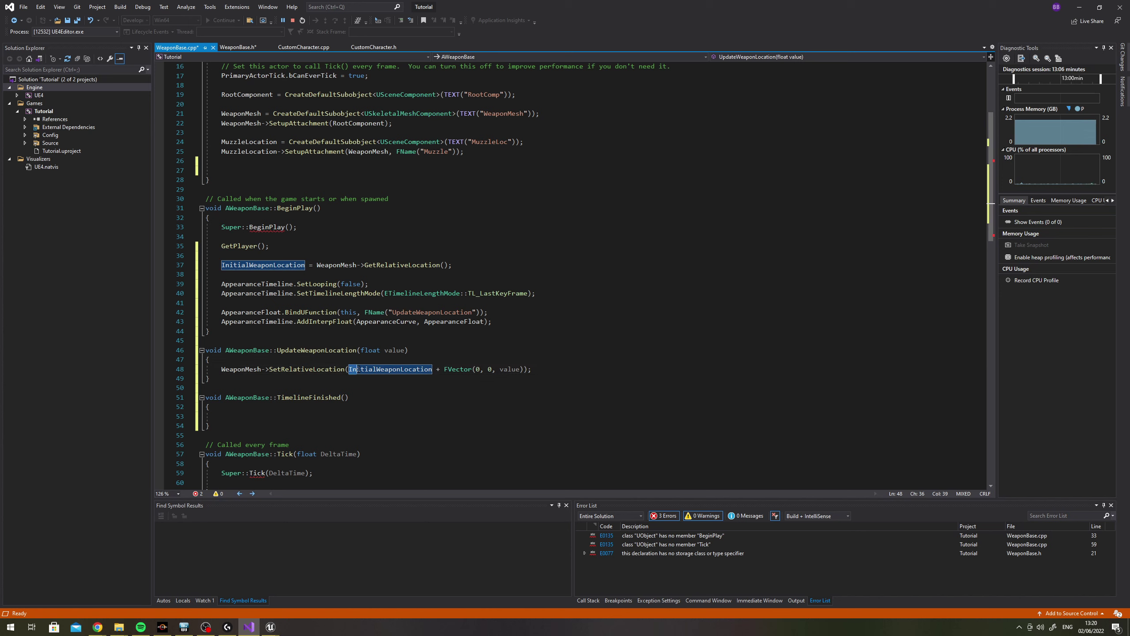
{"action": "left_click_drag", "start_coordinate": [350, 369], "coordinate": [519, 369]}
{"action": "left_click", "coordinate": [434, 369]}
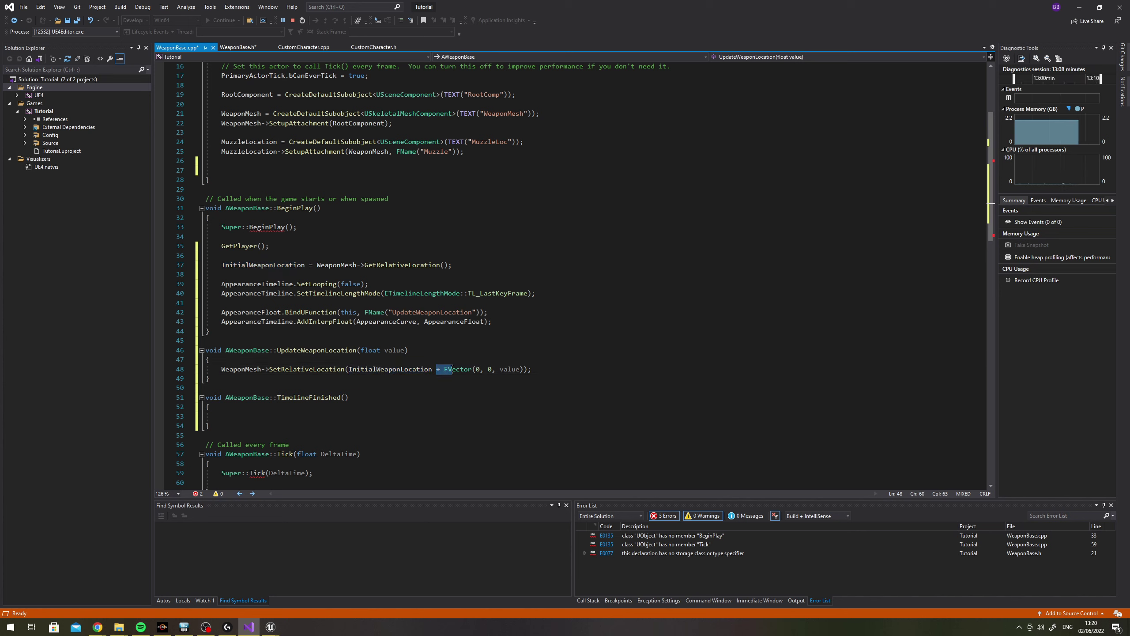
{"action": "left_click", "coordinate": [515, 369]}
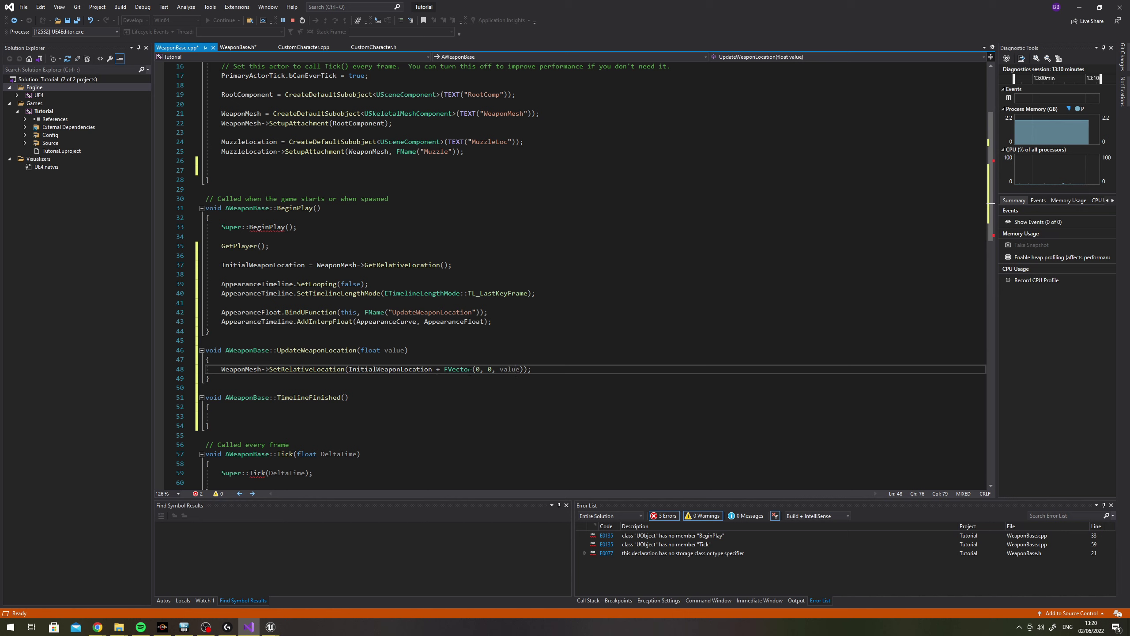
{"action": "left_click", "coordinate": [496, 369]}
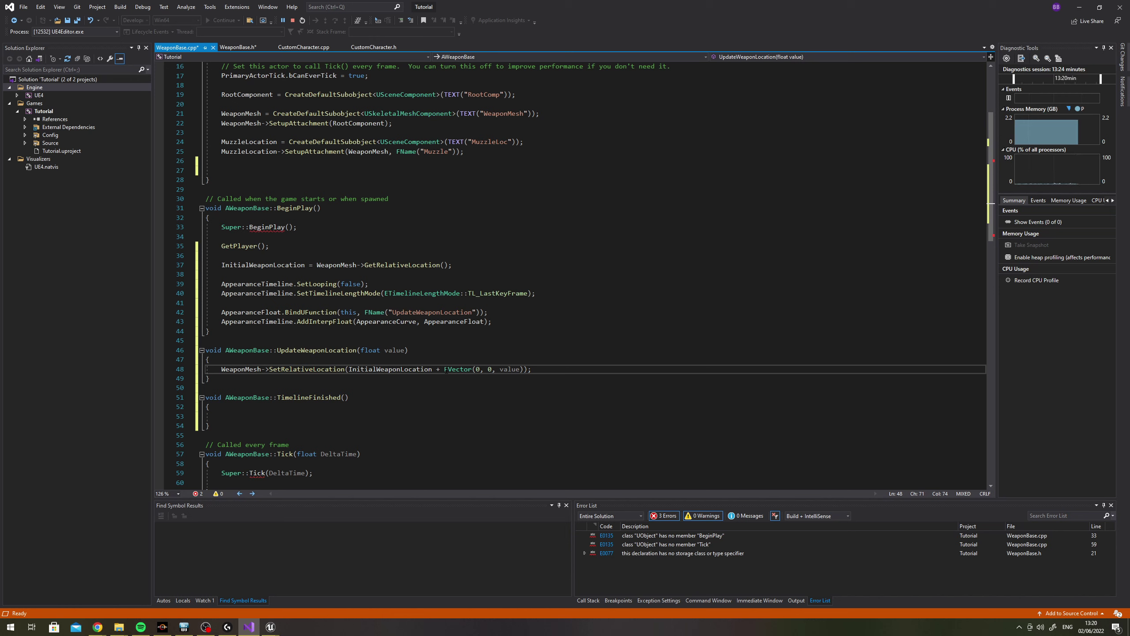
Inspect the FVector(0, 0, value) call in UpdateWeaponLocation and its constructor in Vector.h
{"action": "left_click", "coordinate": [484, 369]}
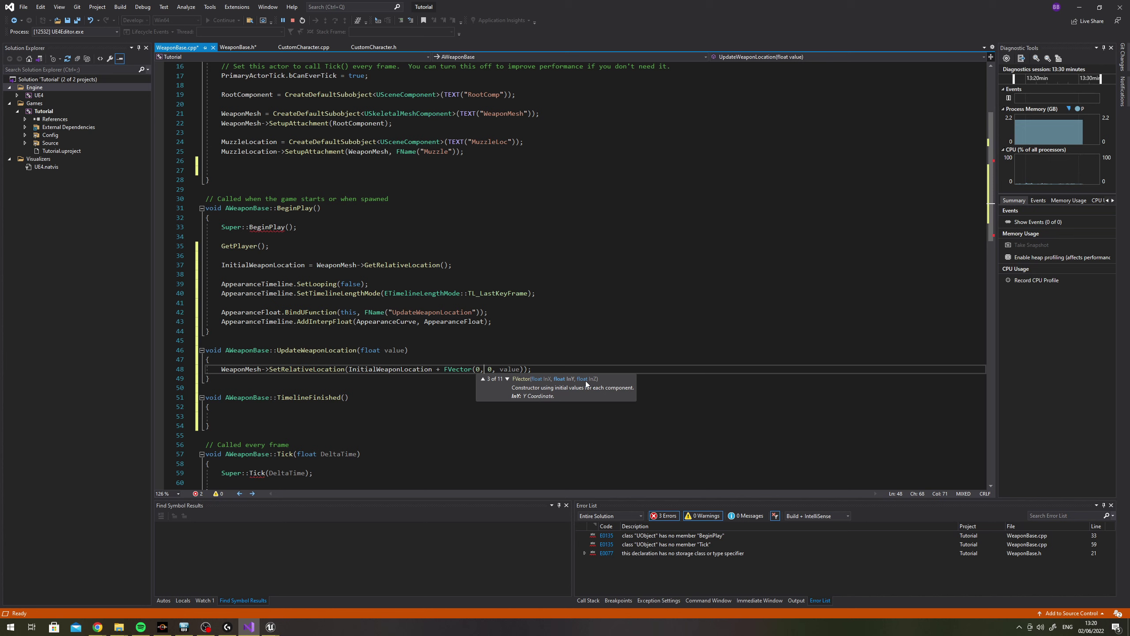
{"action": "double_click", "coordinate": [507, 369]}
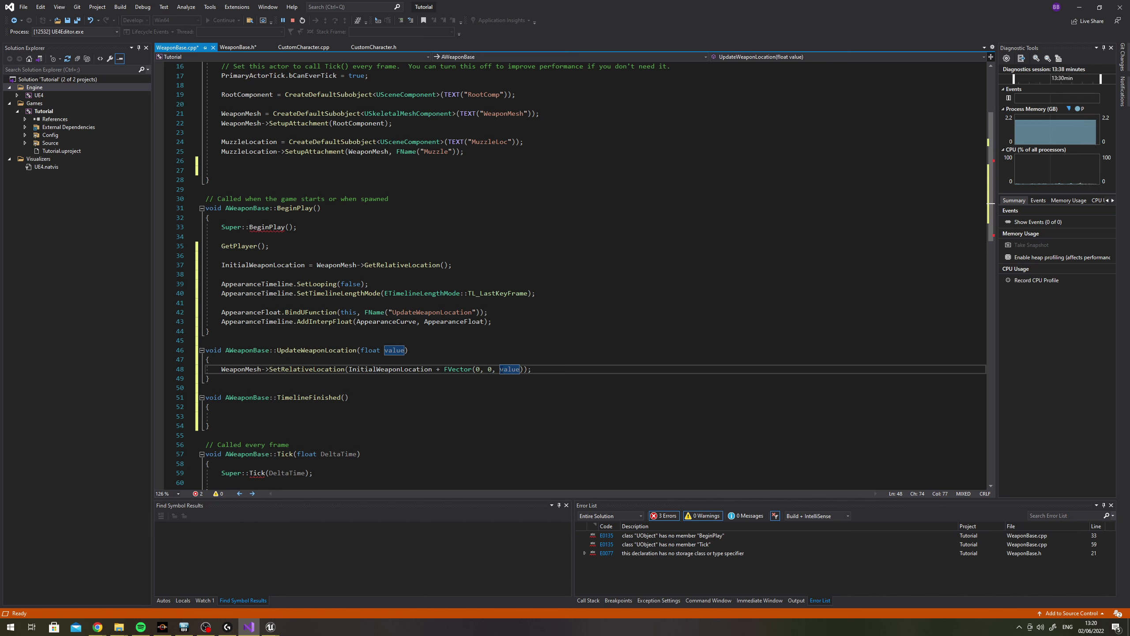
{"action": "left_click", "coordinate": [520, 388]}
{"action": "left_click", "coordinate": [481, 376]}
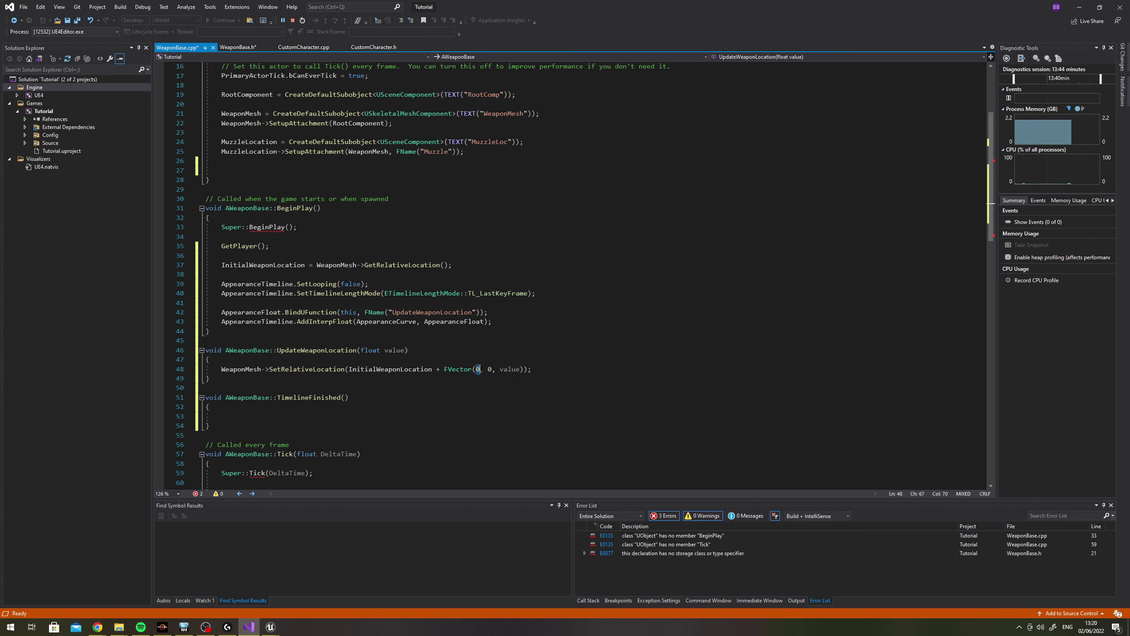
{"action": "mouse_move", "coordinate": [518, 370]}
{"action": "left_mouse_down"}
{"action": "mouse_move", "coordinate": [479, 369]}
{"action": "mouse_move", "coordinate": [520, 369]}
{"action": "left_mouse_up"}
{"action": "left_click", "coordinate": [508, 369]}
{"action": "left_click", "coordinate": [520, 369]}
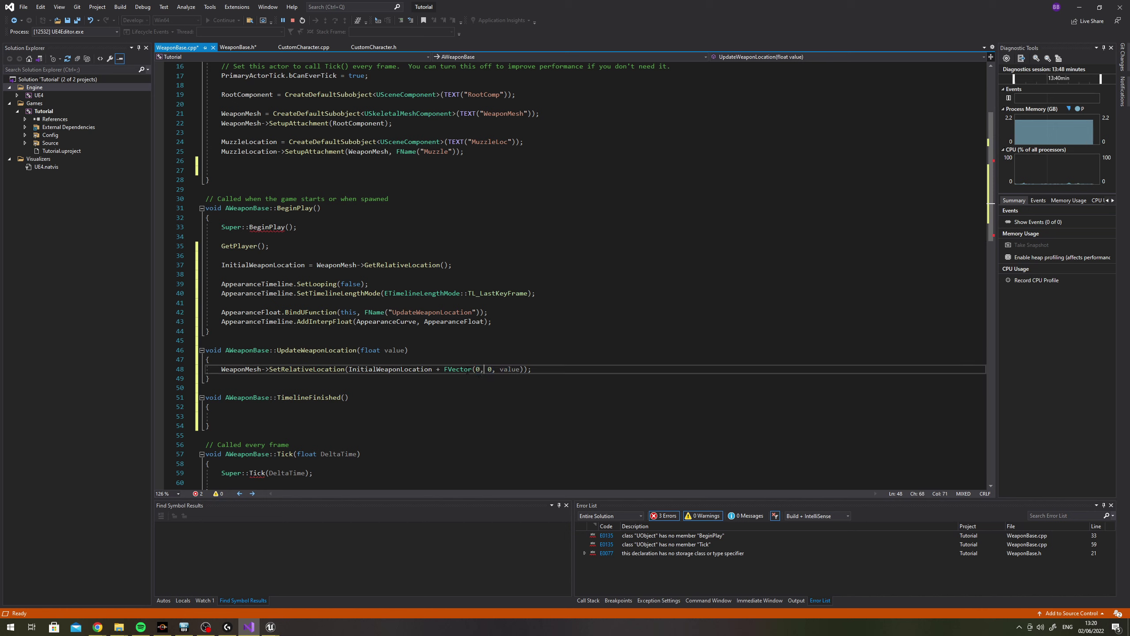
{"action": "left_click_drag", "start_coordinate": [442, 370], "coordinate": [520, 369]}
{"action": "left_click", "coordinate": [519, 369]}
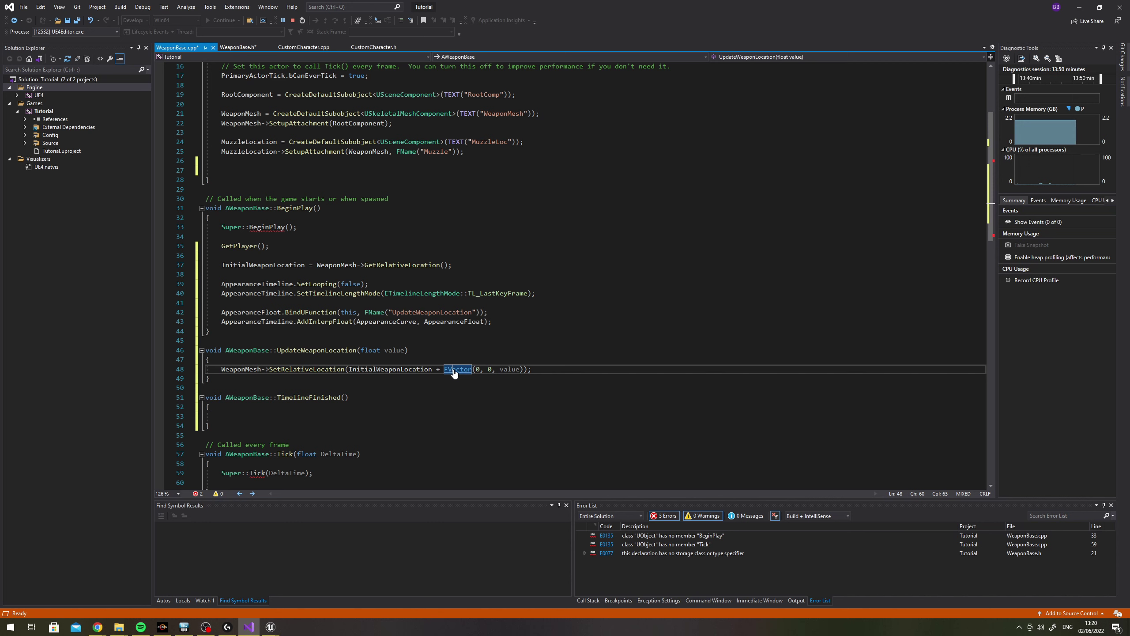
{"action": "left_click", "coordinate": [458, 370], "text": "ctrl"}
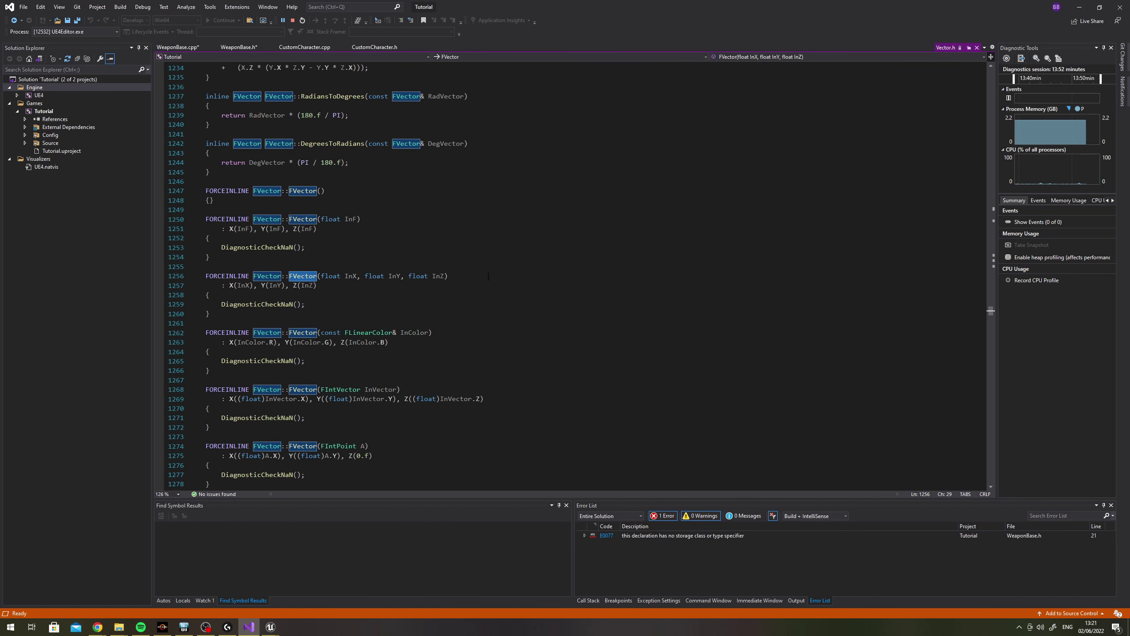
{"action": "left_click", "coordinate": [363, 291]}
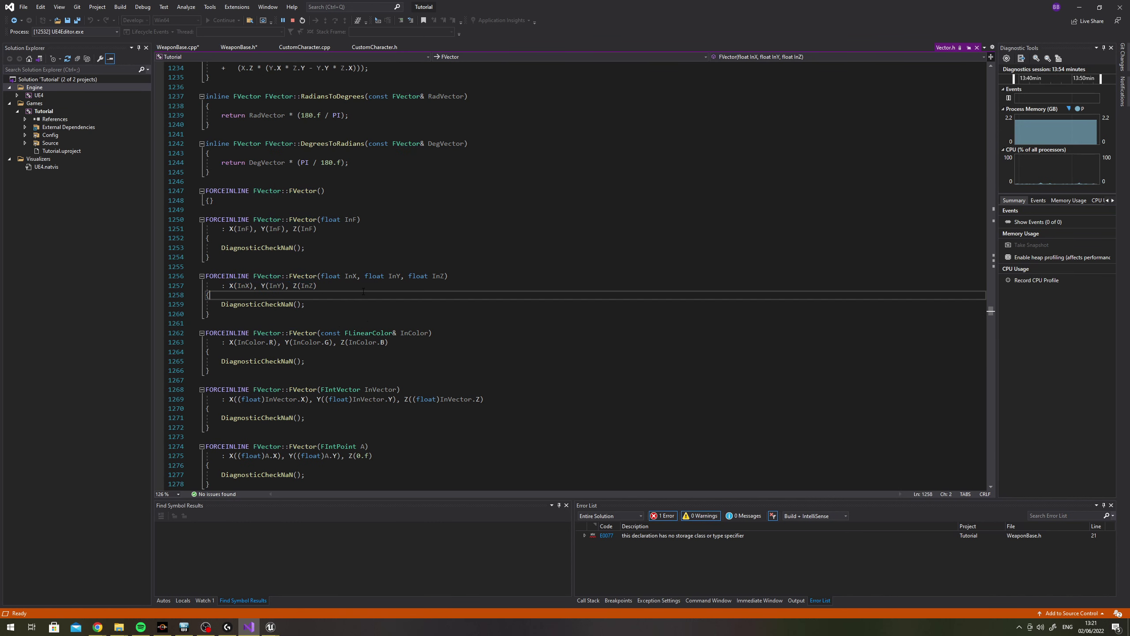
{"action": "left_click", "coordinate": [976, 47]}
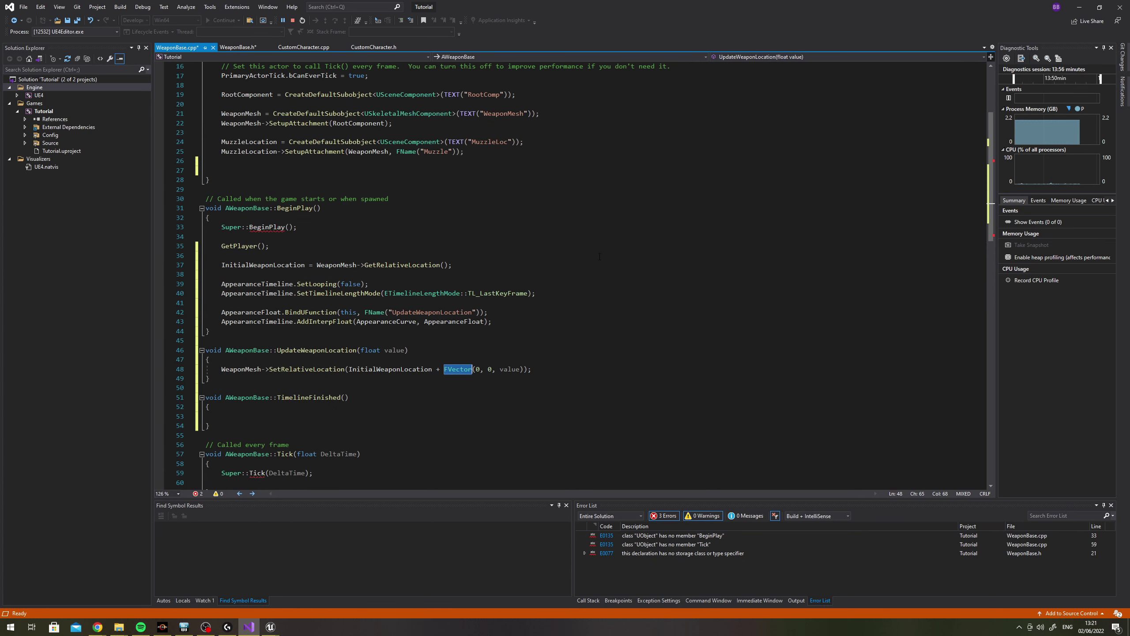
Reselect the FVector call on line 48 and the body of UpdateWeaponLocation
{"action": "left_click", "coordinate": [396, 371]}
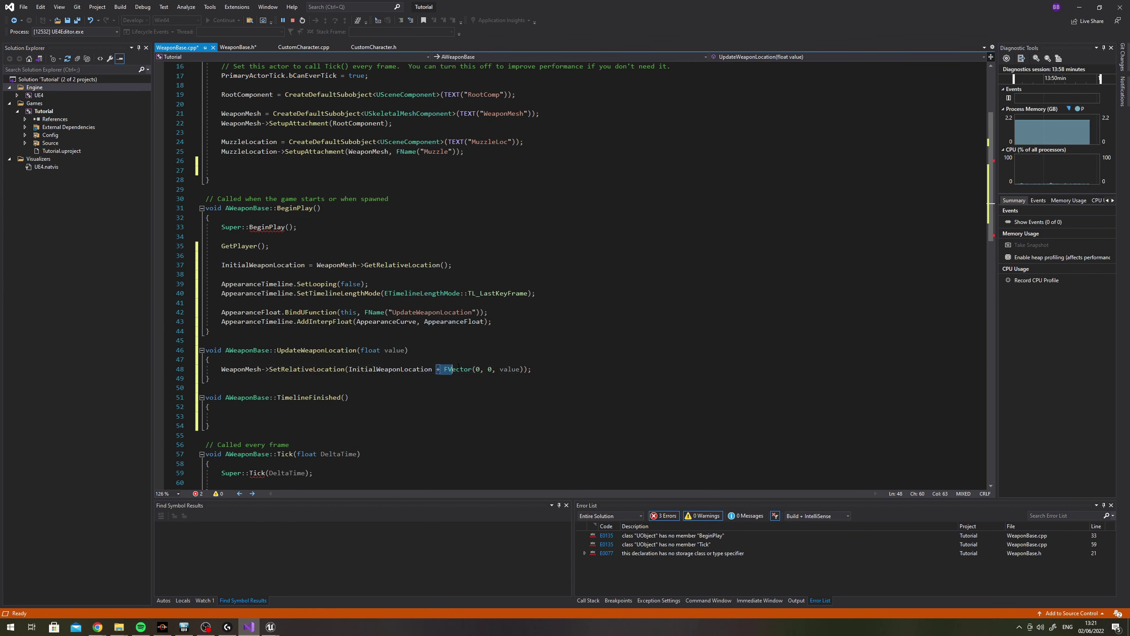
{"action": "left_click_drag", "start_coordinate": [445, 369], "coordinate": [523, 369]}
{"action": "left_click", "coordinate": [603, 358]}
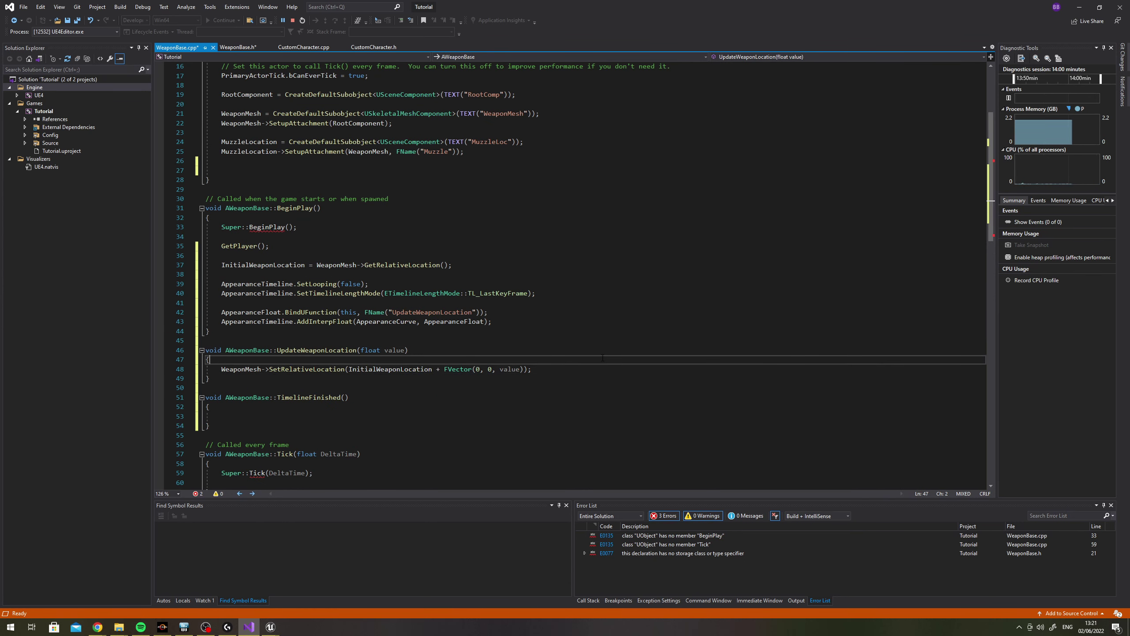
{"action": "key", "text": "Down"}
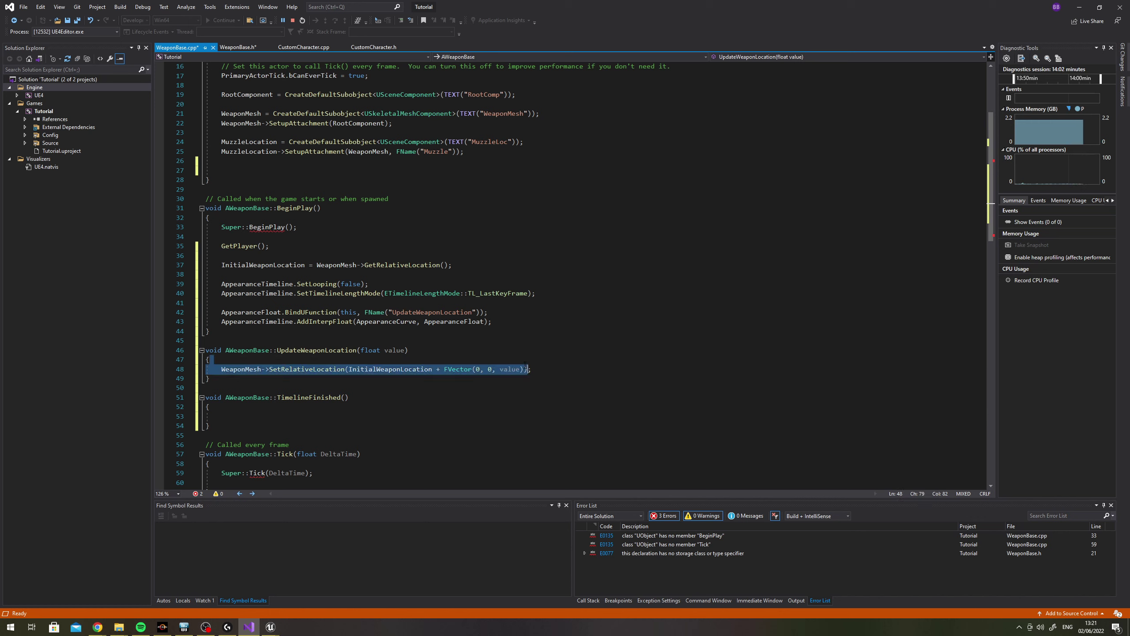
{"action": "key", "text": "Home"}
{"action": "key", "text": "shift+Down"}
After AddInterpFloat, add AppearanceFinished.BindUFunction(this, FName("TimelineFinished")); with a blank line above
{"action": "left_click", "coordinate": [546, 375]}
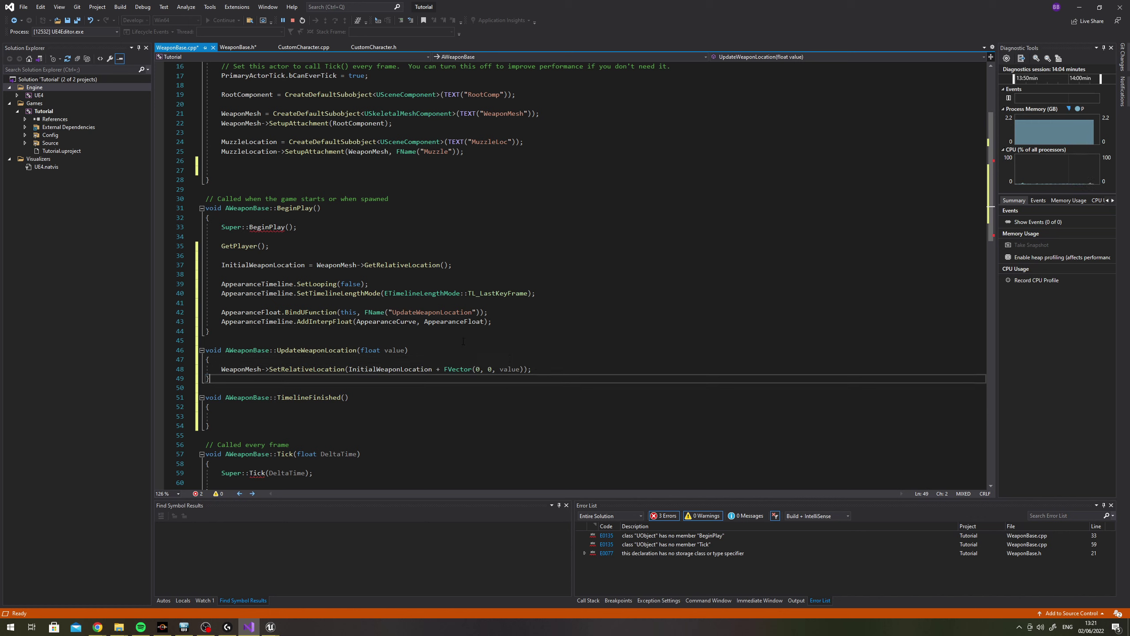
{"action": "left_click", "coordinate": [516, 321]}
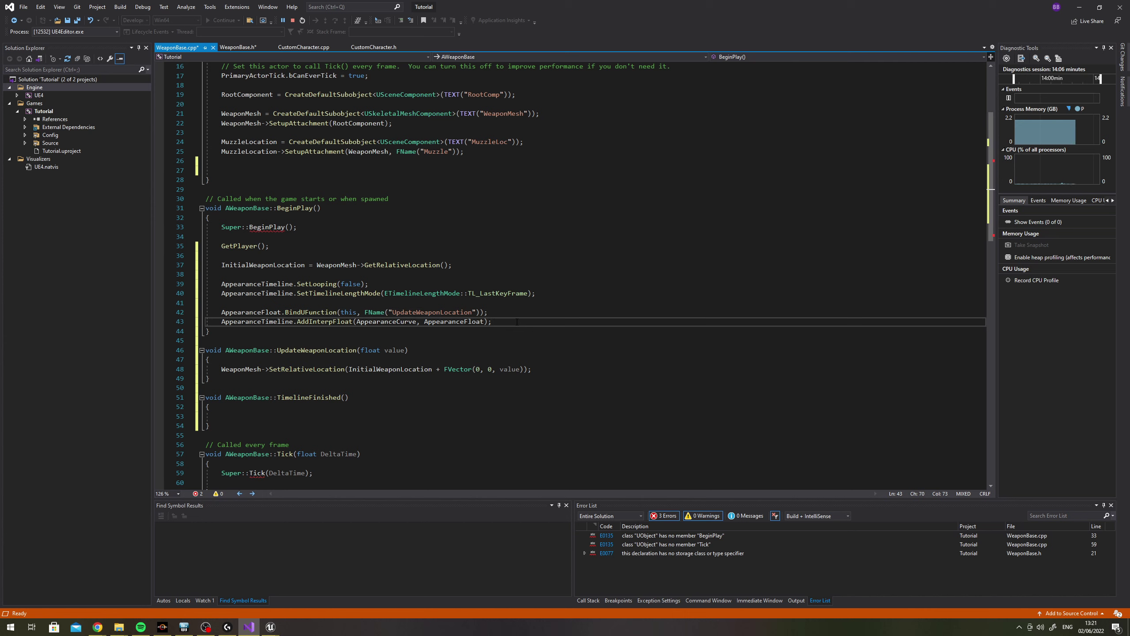
{"action": "key", "text": "Return"}
{"action": "type", "text": "A"}
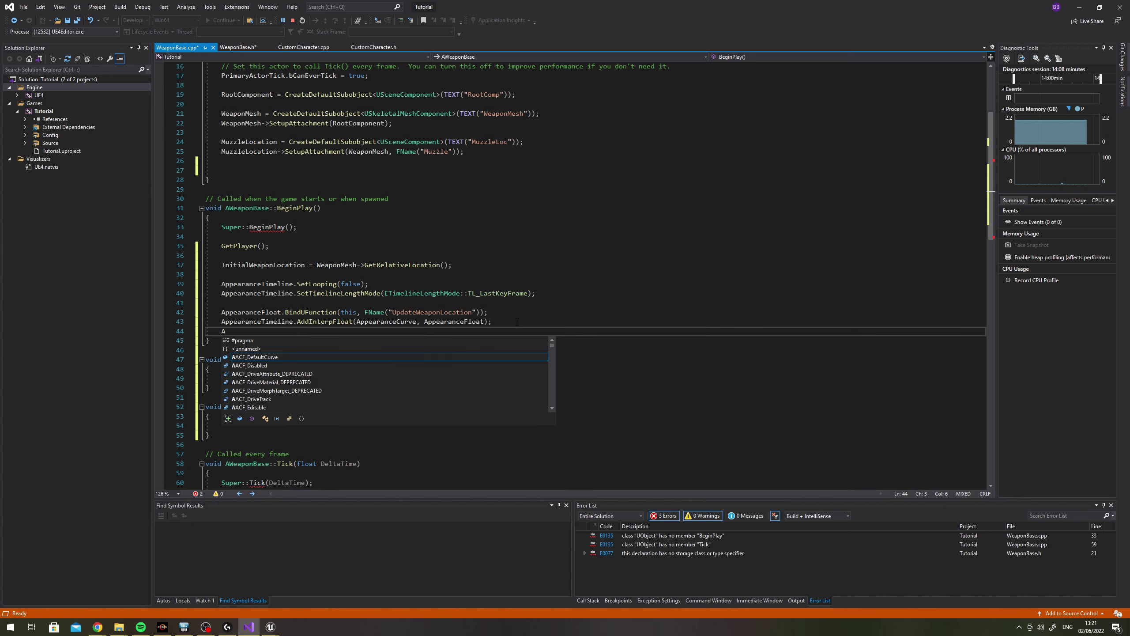
{"action": "type", "text": "ppearance"}
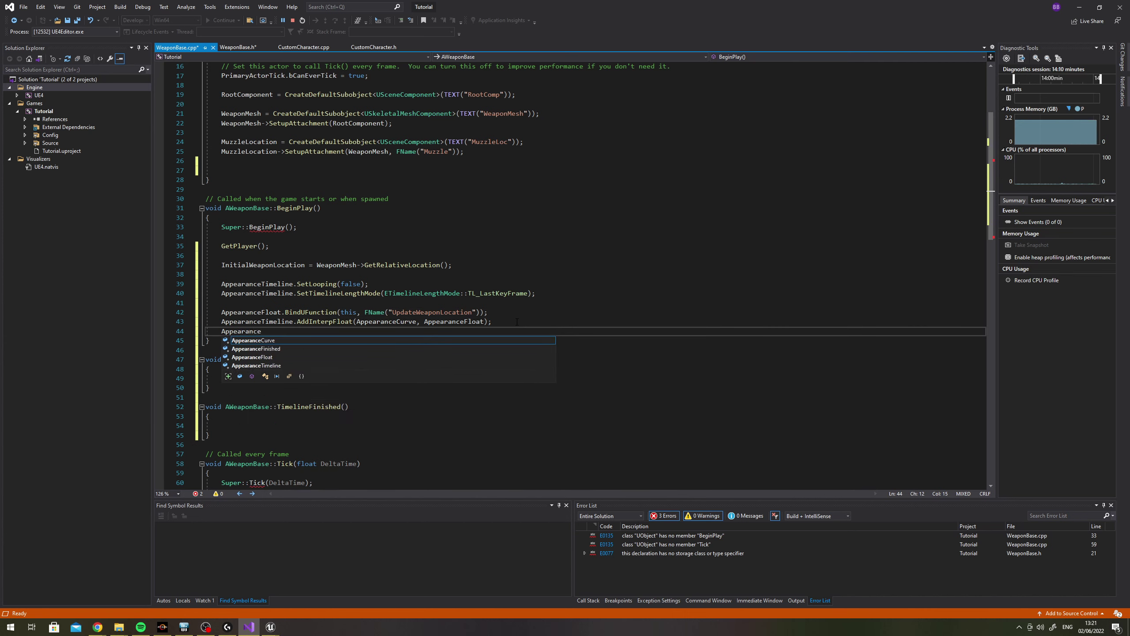
{"action": "type", "text": "Fin"}
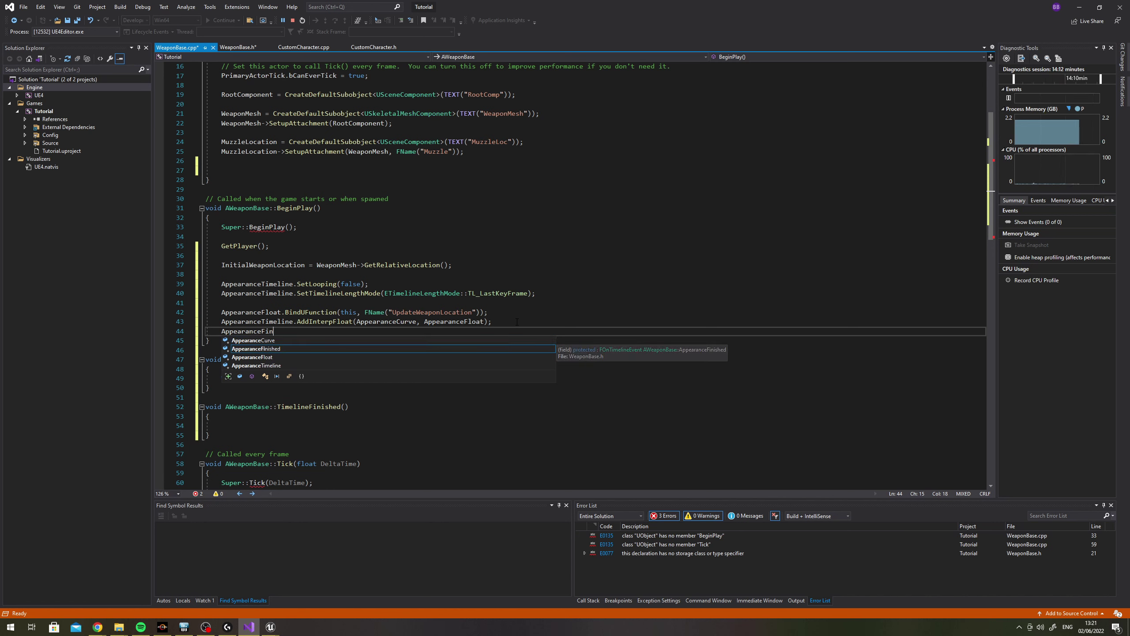
{"action": "key", "text": "Tab"}
{"action": "type", "text": "."}
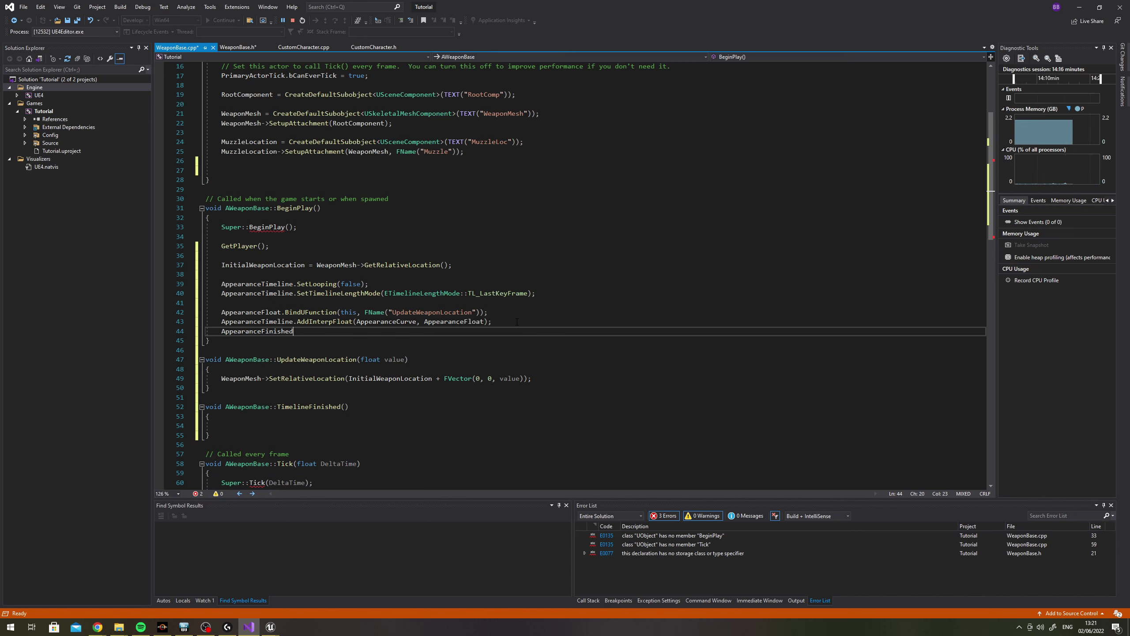
{"action": "type", "text": "BindUF"}
{"action": "type", "text": "unction("}
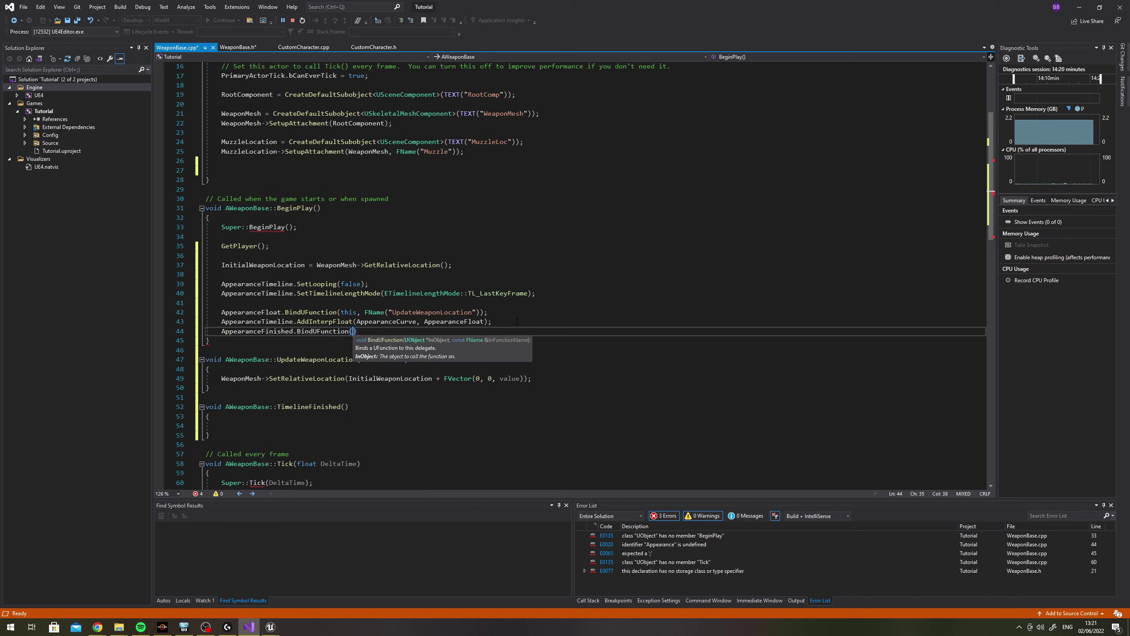
{"action": "type", "text": "this,"}
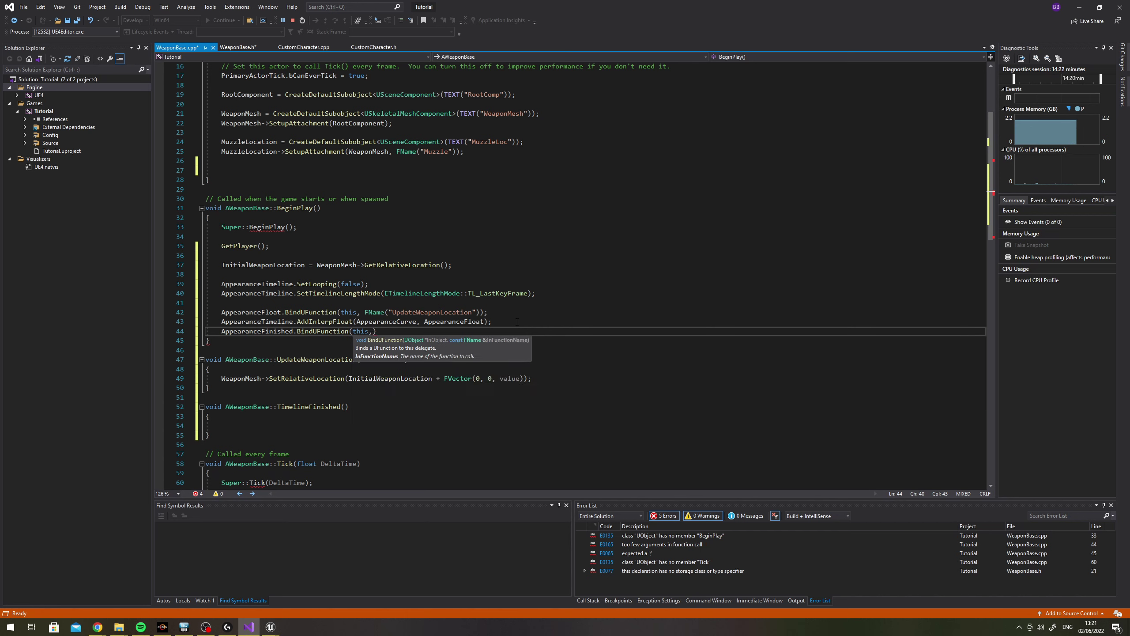
{"action": "type", "text": "Fname"}
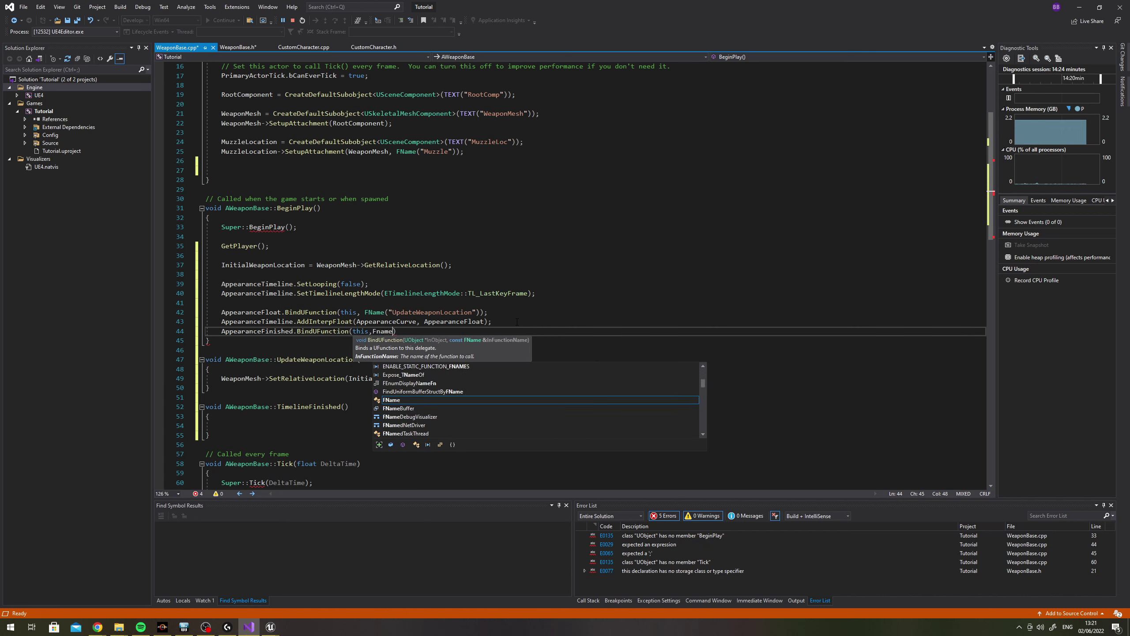
{"action": "type", "text": "am("}
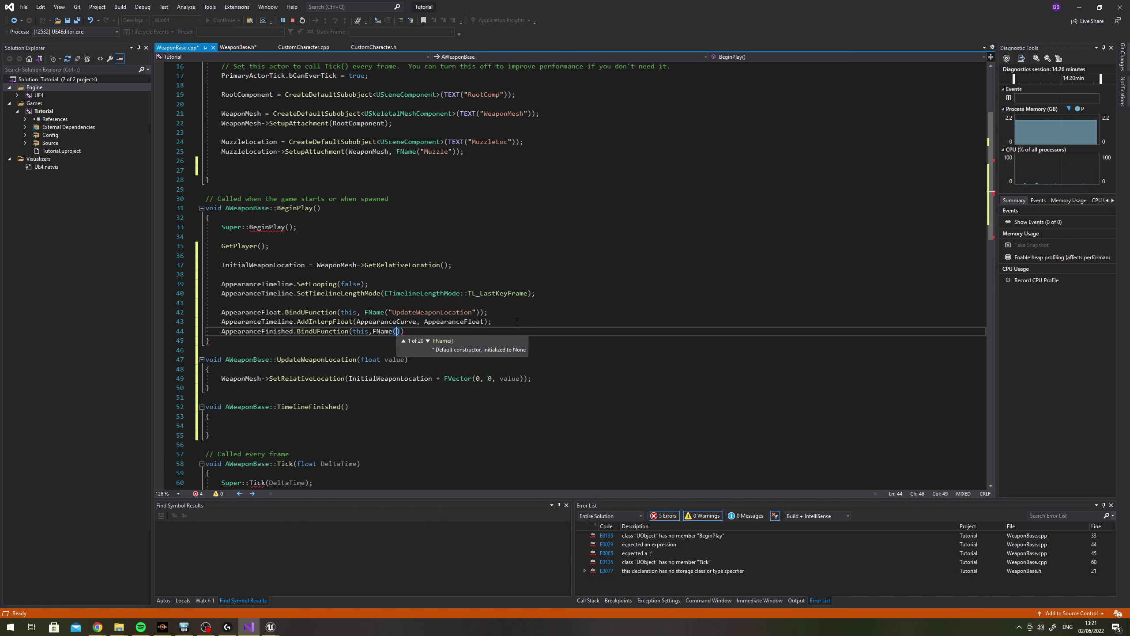
{"action": "type", "text": "\""}
{"action": "type", "text": "TimelineFin"}
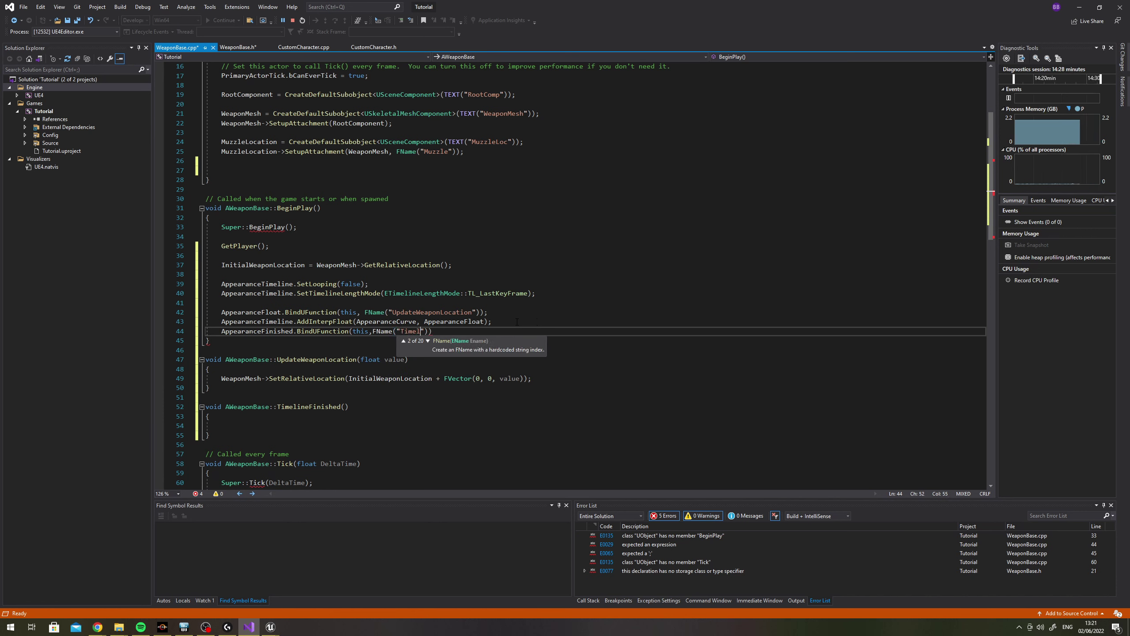
{"action": "type", "text": "ished"}
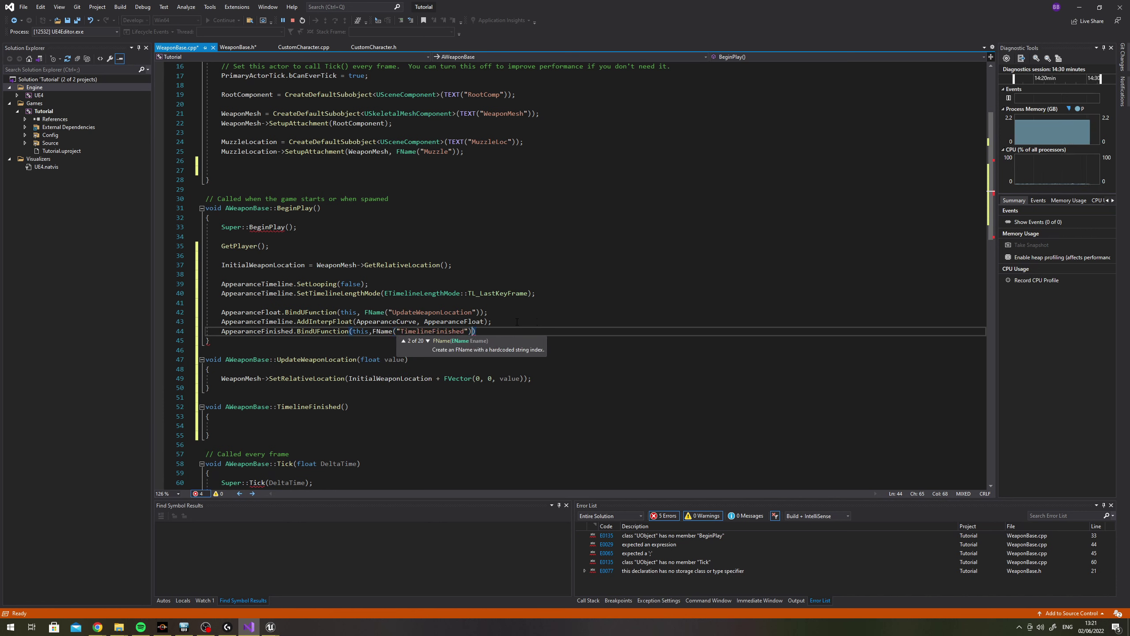
{"action": "type", "text": "\"));"}
{"action": "key", "text": "Return"}
{"action": "left_click", "coordinate": [517, 321]}
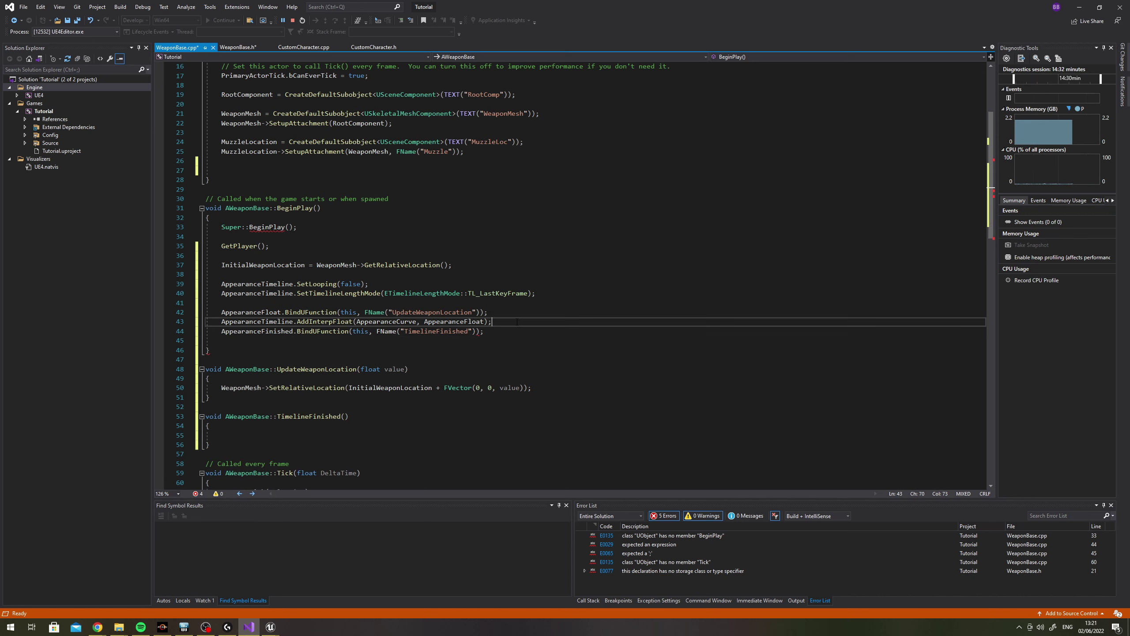
{"action": "key", "text": "Return"}
{"action": "left_click", "coordinate": [476, 348]}
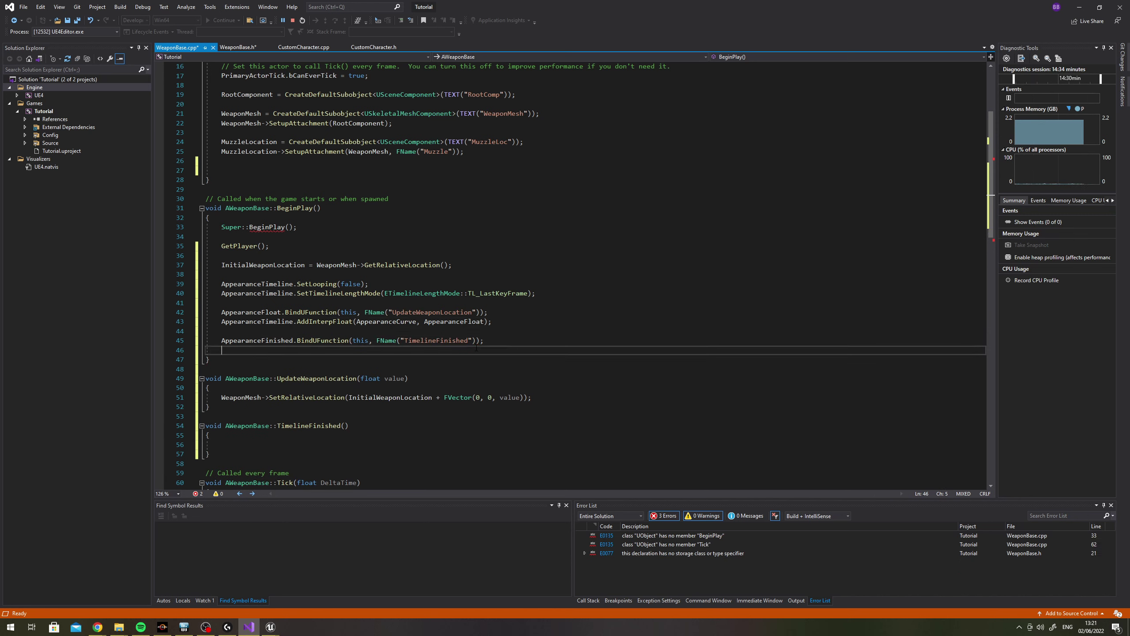
Write AppearanceTimeline.SetTimelineFinishedFunc(AppearanceFinished); on line 46 using IntelliSense completions
{"action": "type", "text": "Appera"}
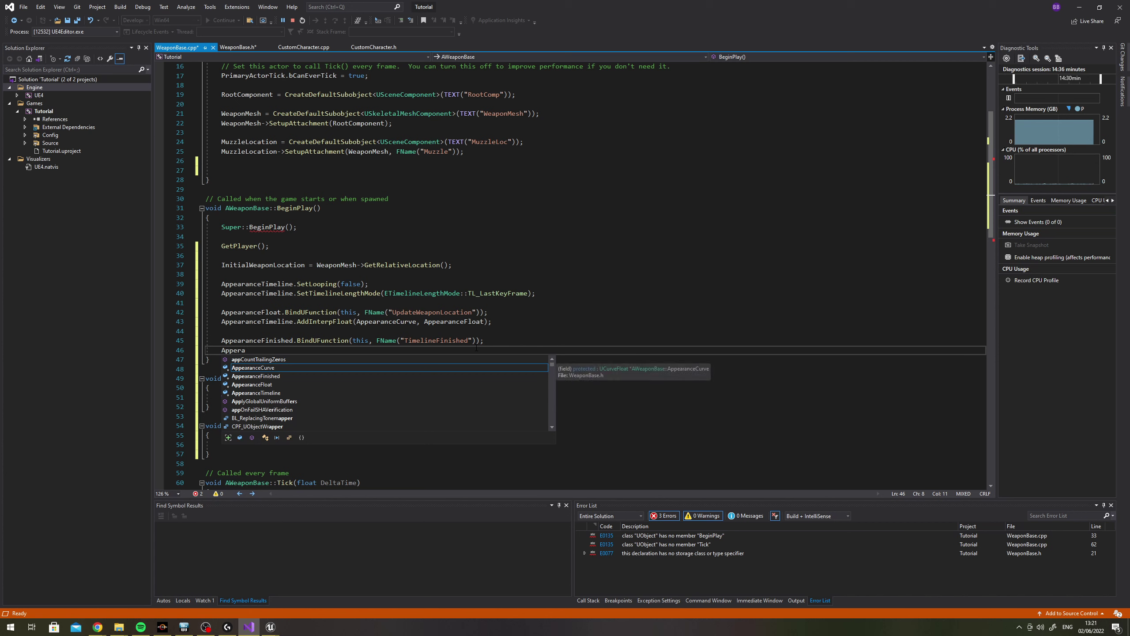
{"action": "type", "text": "nc"}
{"action": "key", "text": "Down"}
{"action": "key", "text": "Down"}
{"action": "key", "text": "Down"}
{"action": "key", "text": "Tab"}
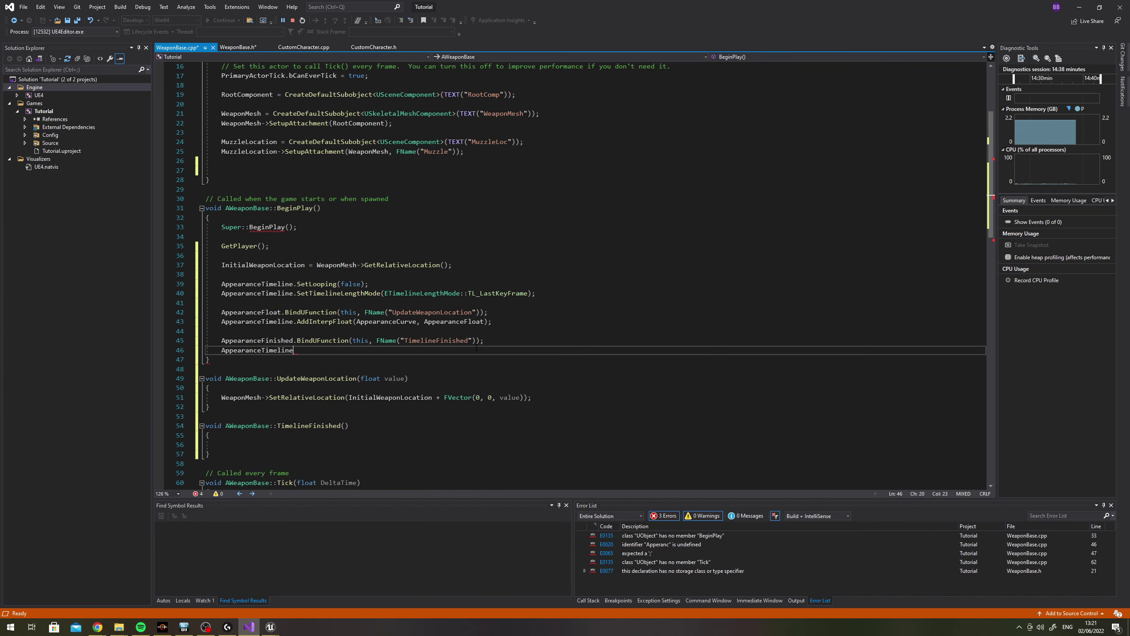
{"action": "type", "text": "."}
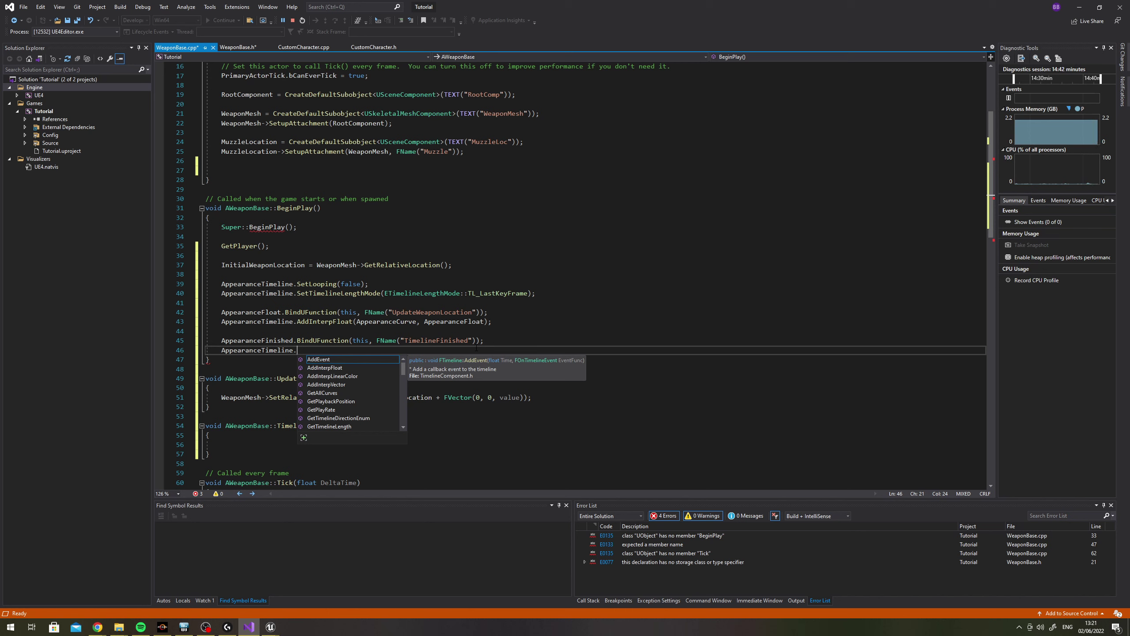
{"action": "type", "text": "T"}
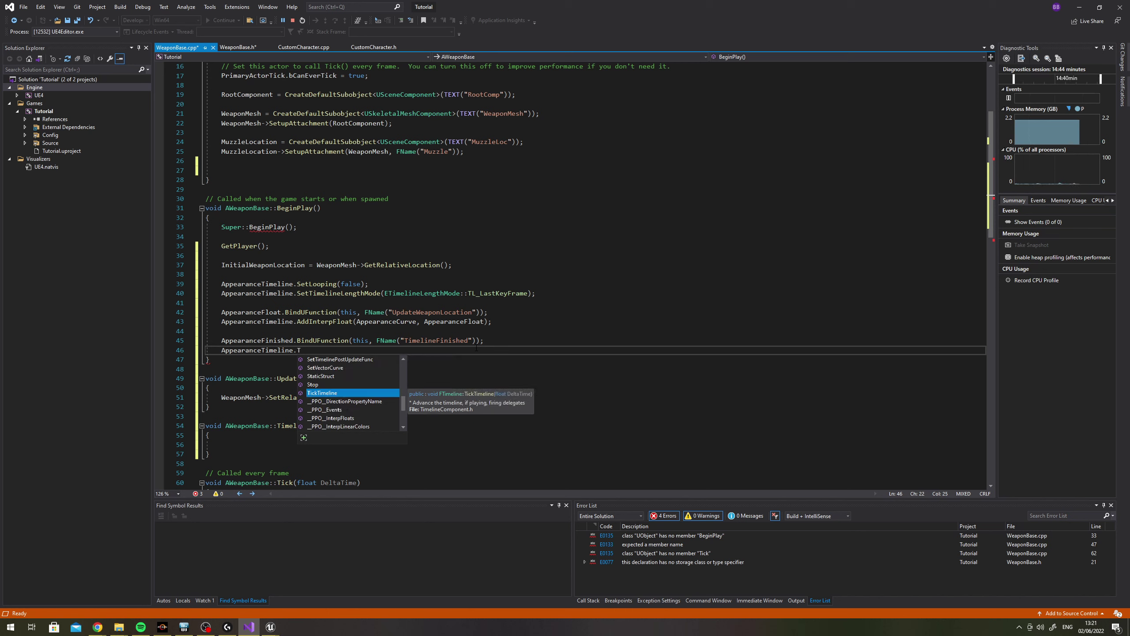
{"action": "key", "text": "BackSpace"}
{"action": "type", "text": "Fini"}
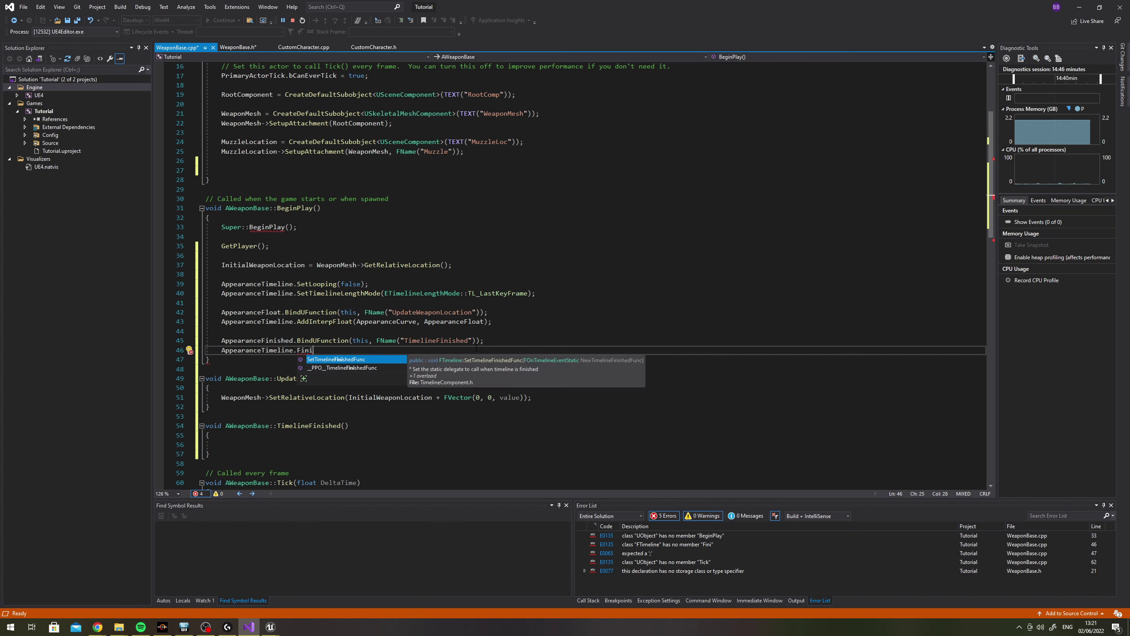
{"action": "type", "text": "shedFunc("}
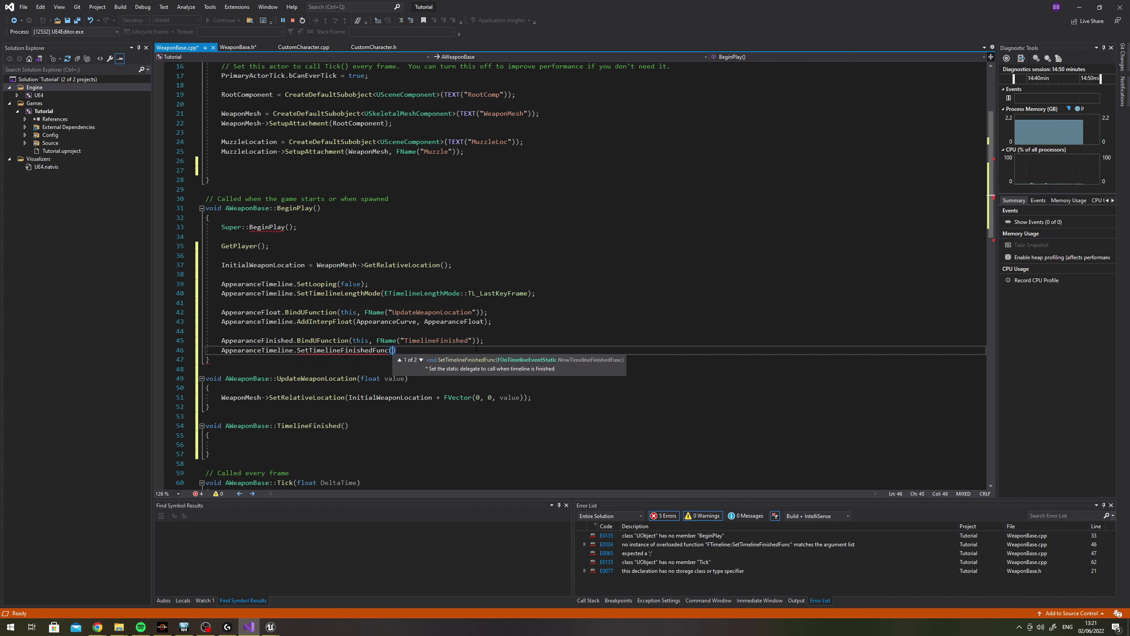
{"action": "type", "text": "Appearance"}
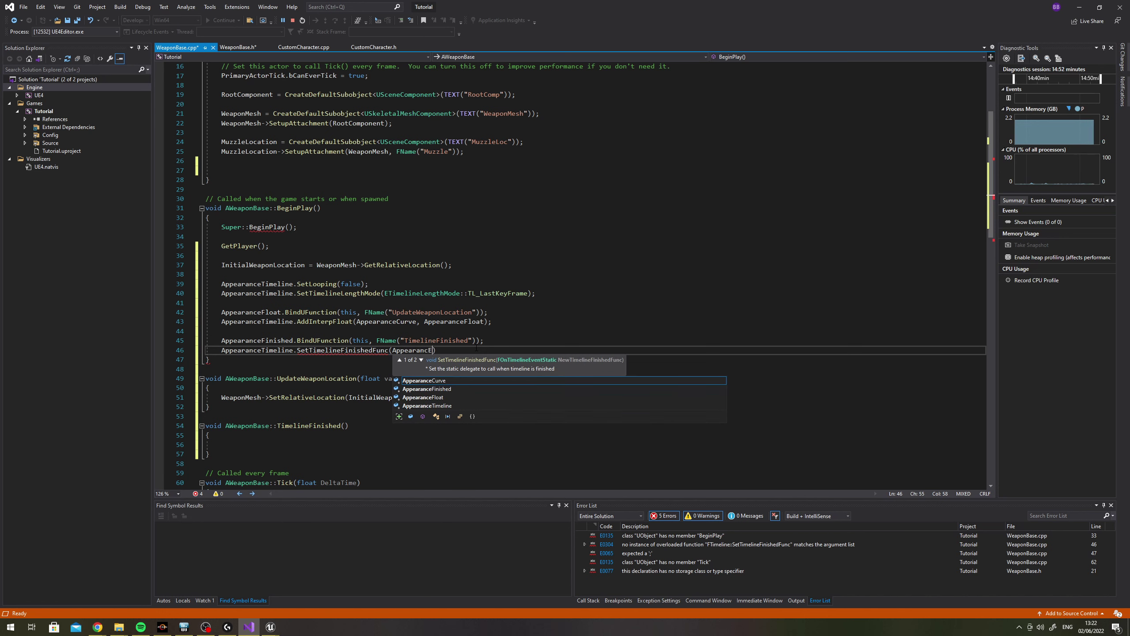
{"action": "type", "text": "Fini"}
{"action": "key", "text": "Tab"}
{"action": "type", "text": ");"}
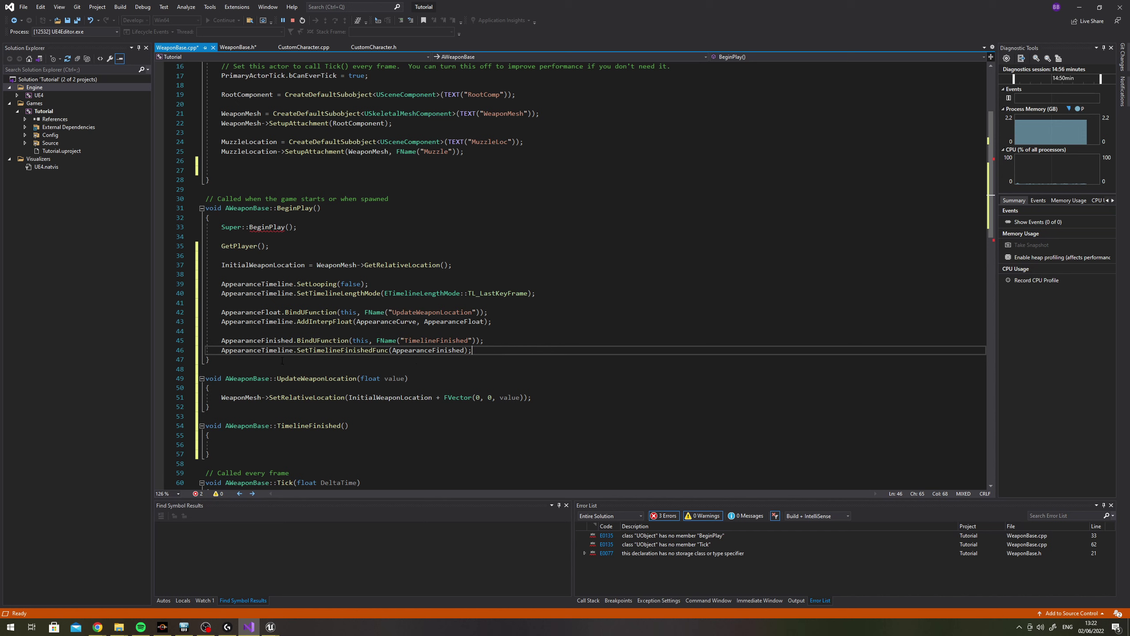
Review the AddInterpFloat call and the AppearanceFinished delegate lines 43–46 in BeginPlay
{"action": "left_click_drag", "start_coordinate": [491, 321], "coordinate": [309, 321]}
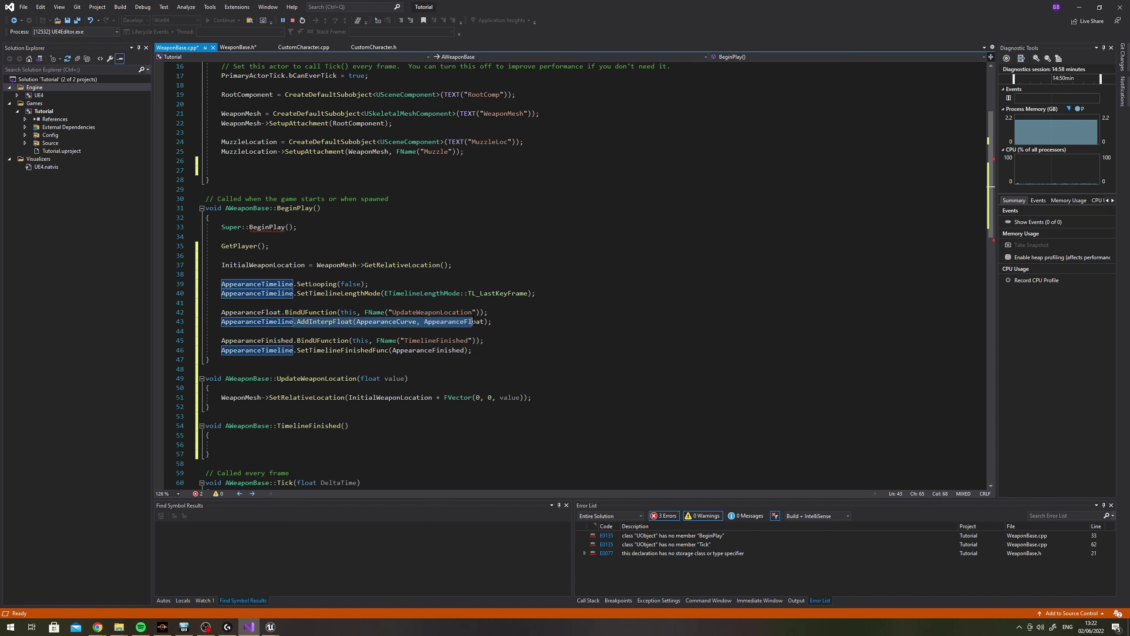
{"action": "left_click_drag", "start_coordinate": [472, 350], "coordinate": [229, 342]}
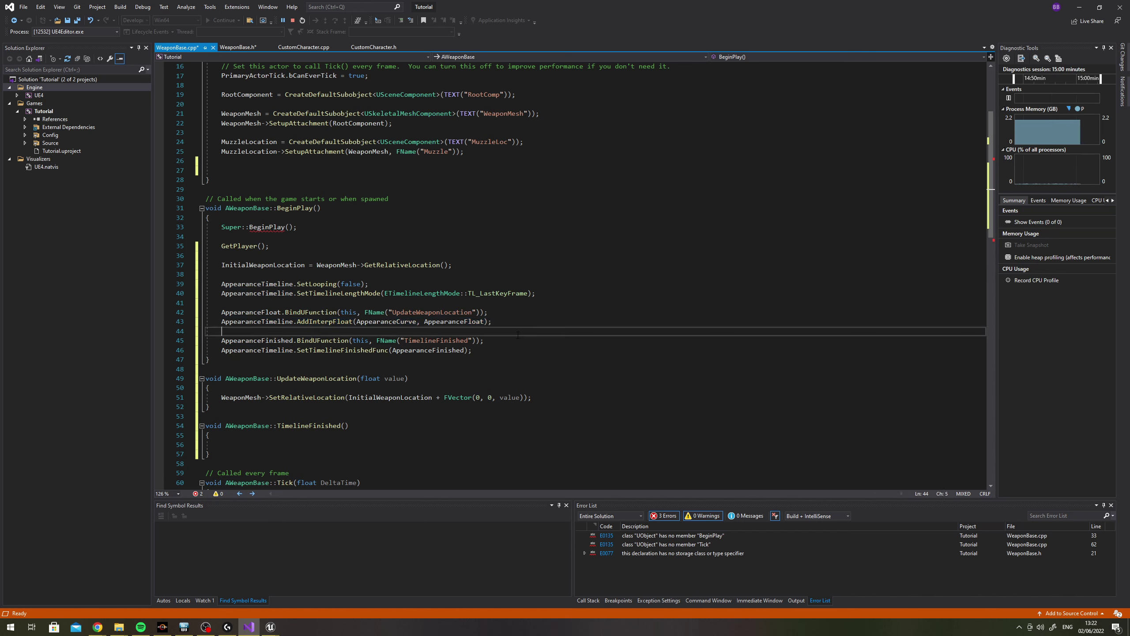
{"action": "left_click", "coordinate": [258, 350]}
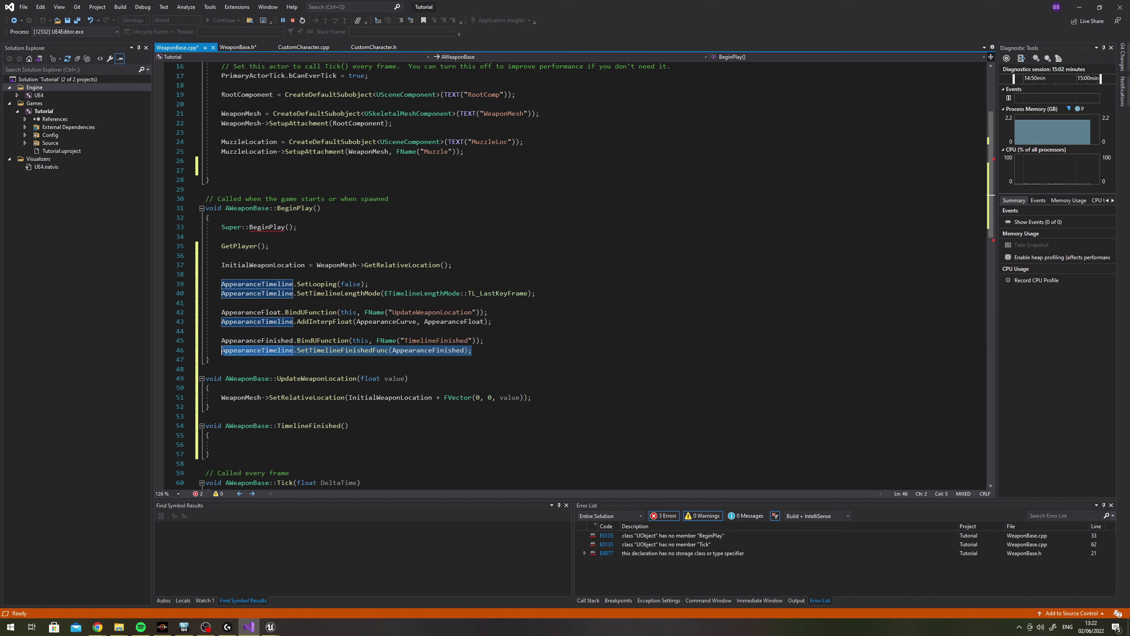
{"action": "left_click_drag", "start_coordinate": [471, 351], "coordinate": [304, 350]}
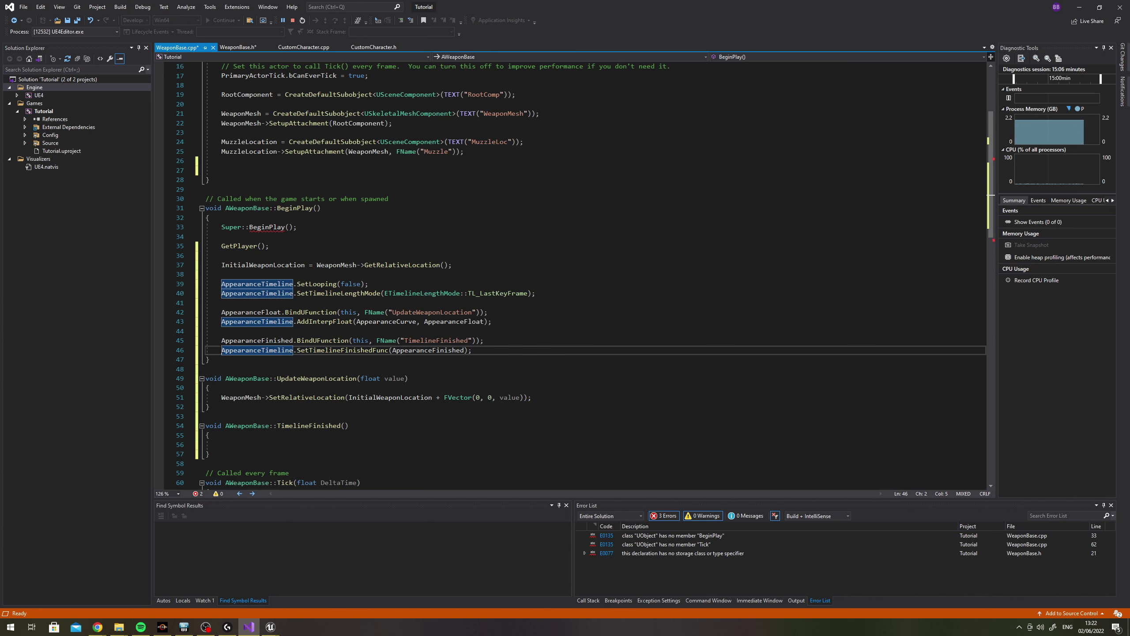
{"action": "left_click_drag", "start_coordinate": [222, 350], "coordinate": [473, 350]}
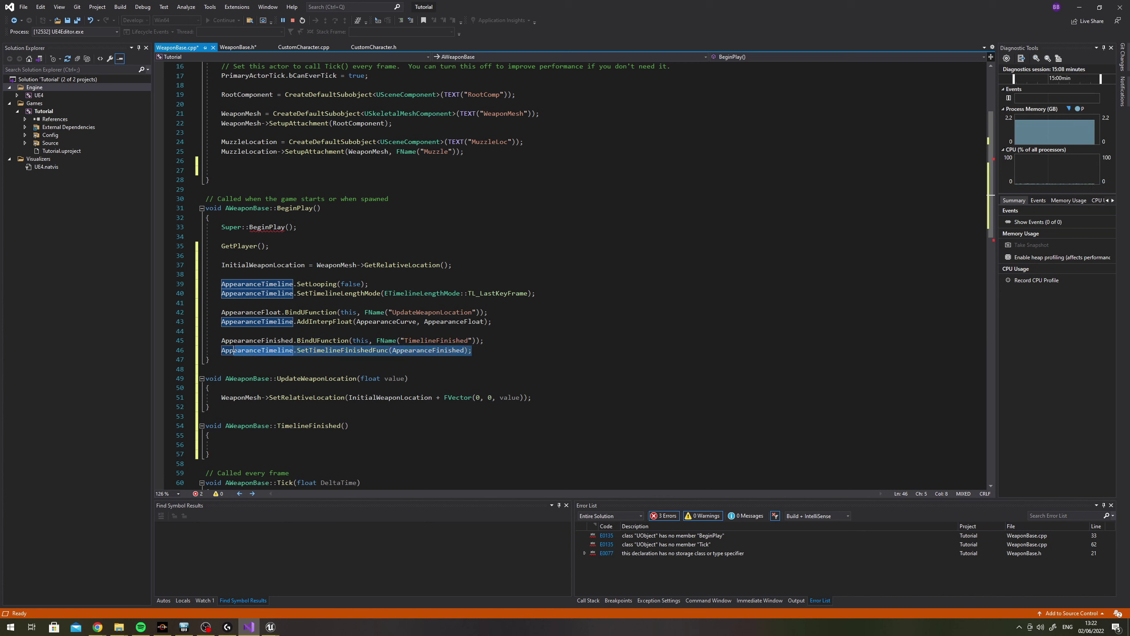
{"action": "key", "text": "End"}
{"action": "left_click_drag", "start_coordinate": [221, 340], "coordinate": [449, 340]}
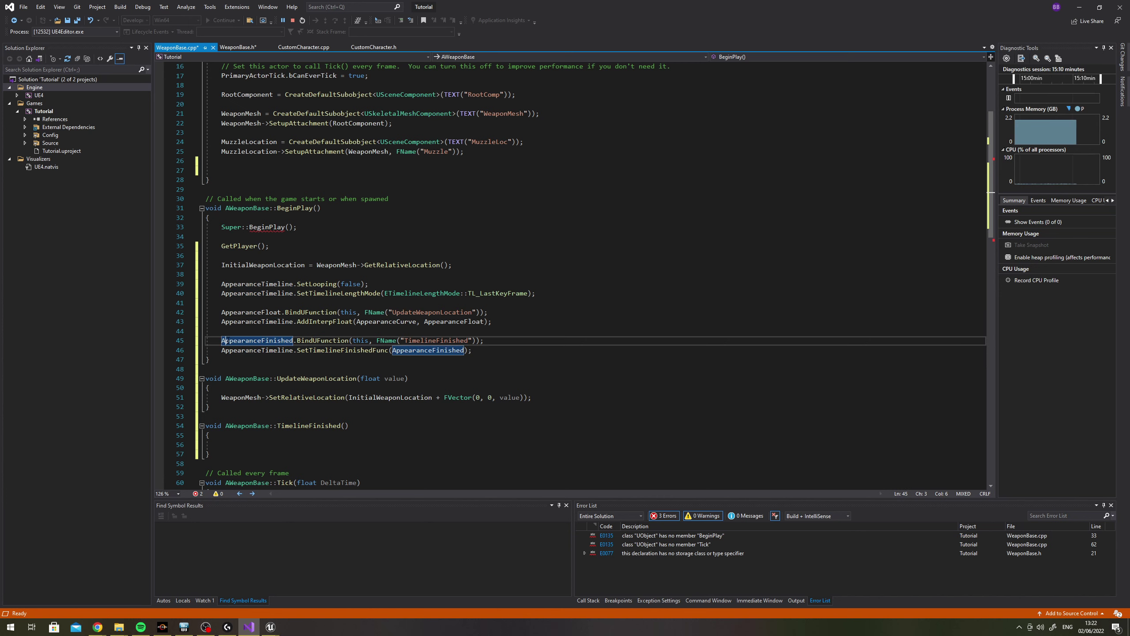
{"action": "left_click", "coordinate": [519, 341]}
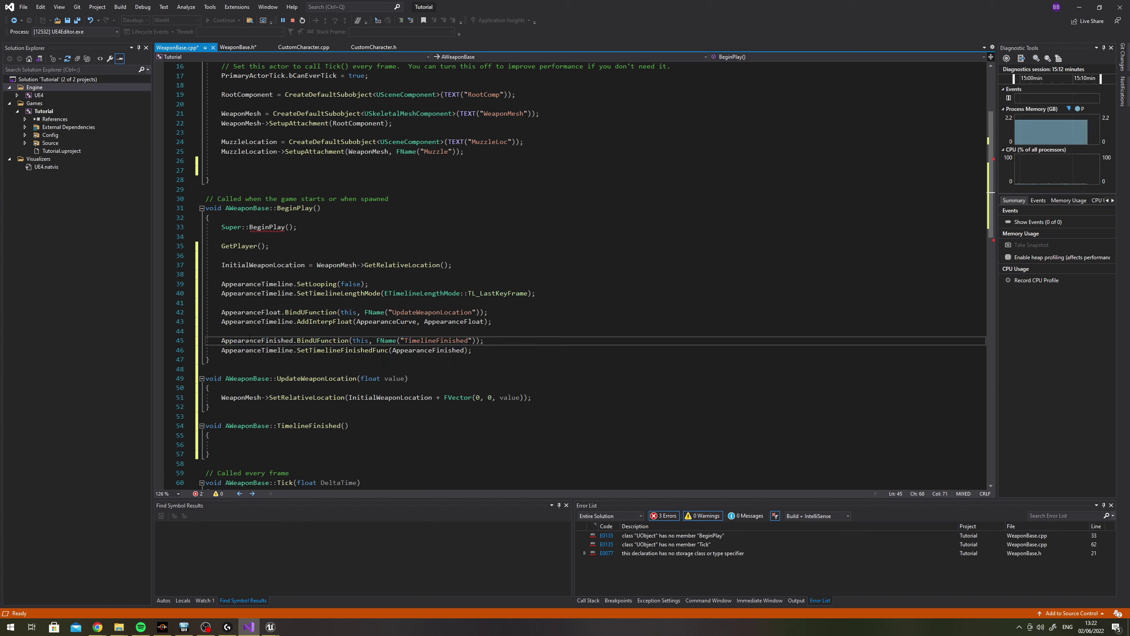
{"action": "left_click_drag", "start_coordinate": [221, 340], "coordinate": [484, 340]}
{"action": "left_click", "coordinate": [511, 341]}
{"action": "left_click_drag", "start_coordinate": [222, 340], "coordinate": [293, 340]}
{"action": "left_click", "coordinate": [490, 350]}
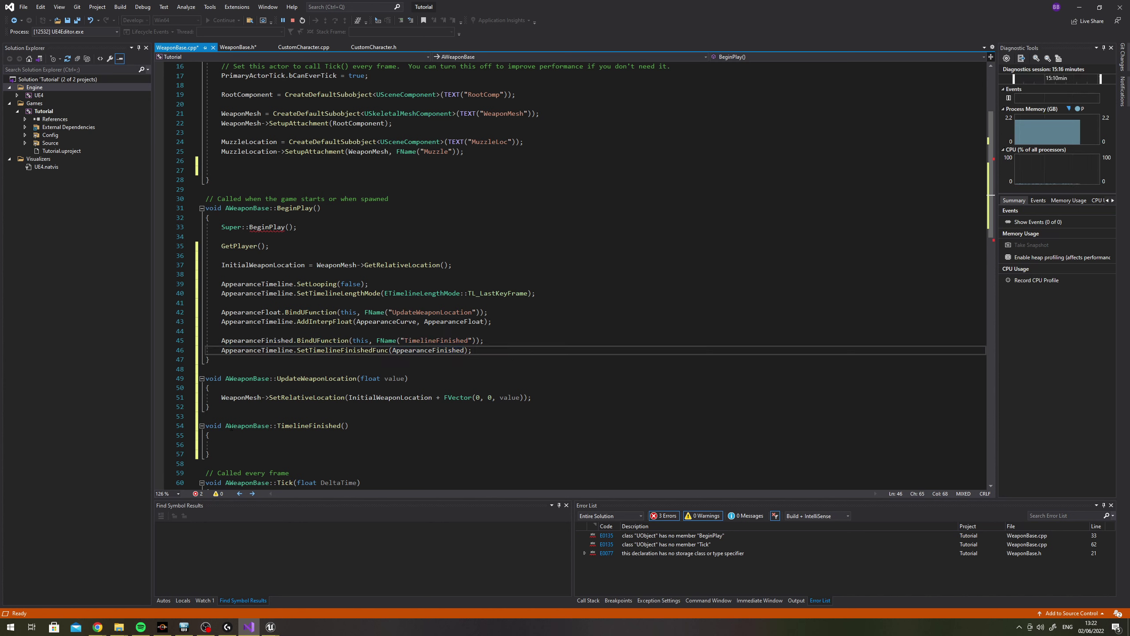
Look over the empty TimelineFinished function, then glance at WeaponBase.h and return to WeaponBase.cpp
{"action": "left_click_drag", "start_coordinate": [206, 426], "coordinate": [349, 425]}
{"action": "left_click", "coordinate": [322, 443]}
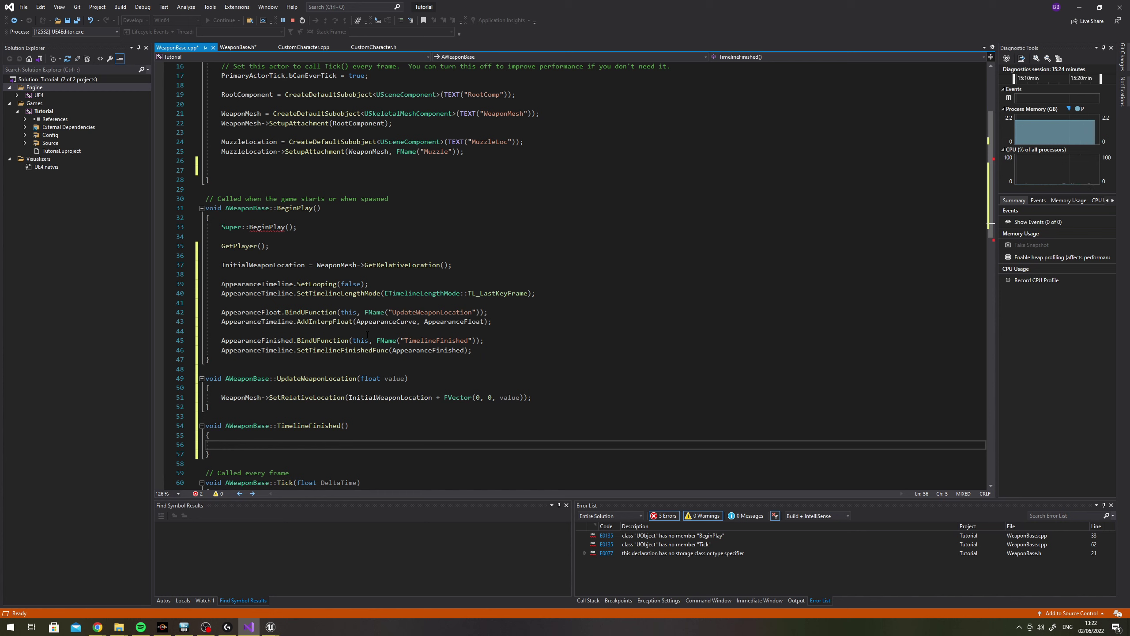
{"action": "left_click", "coordinate": [498, 350]}
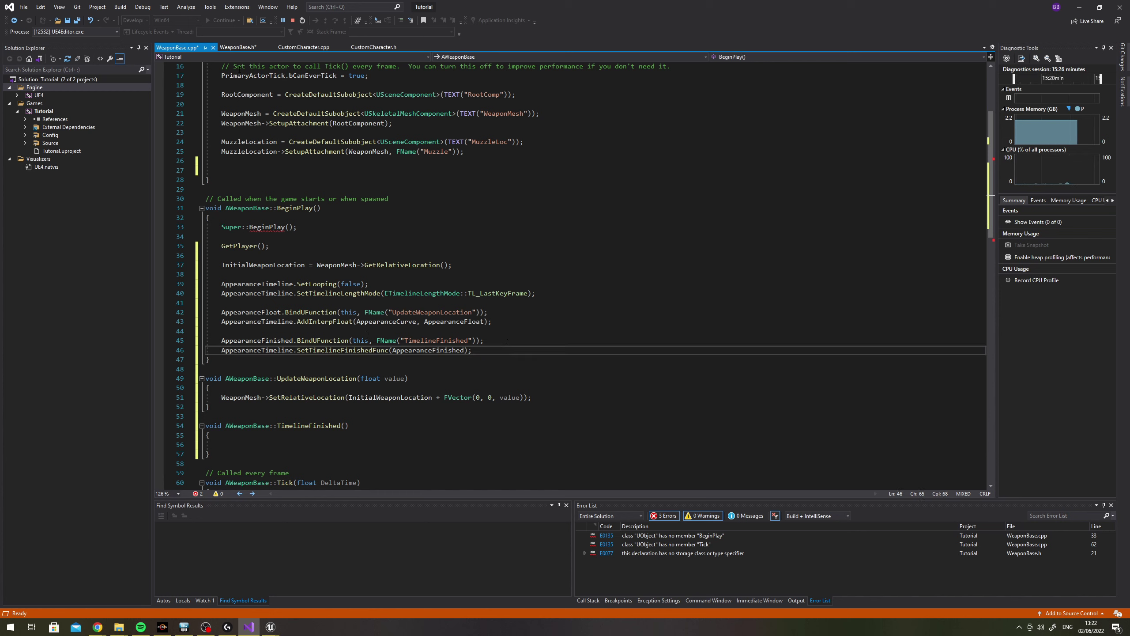
{"action": "left_click", "coordinate": [238, 47]}
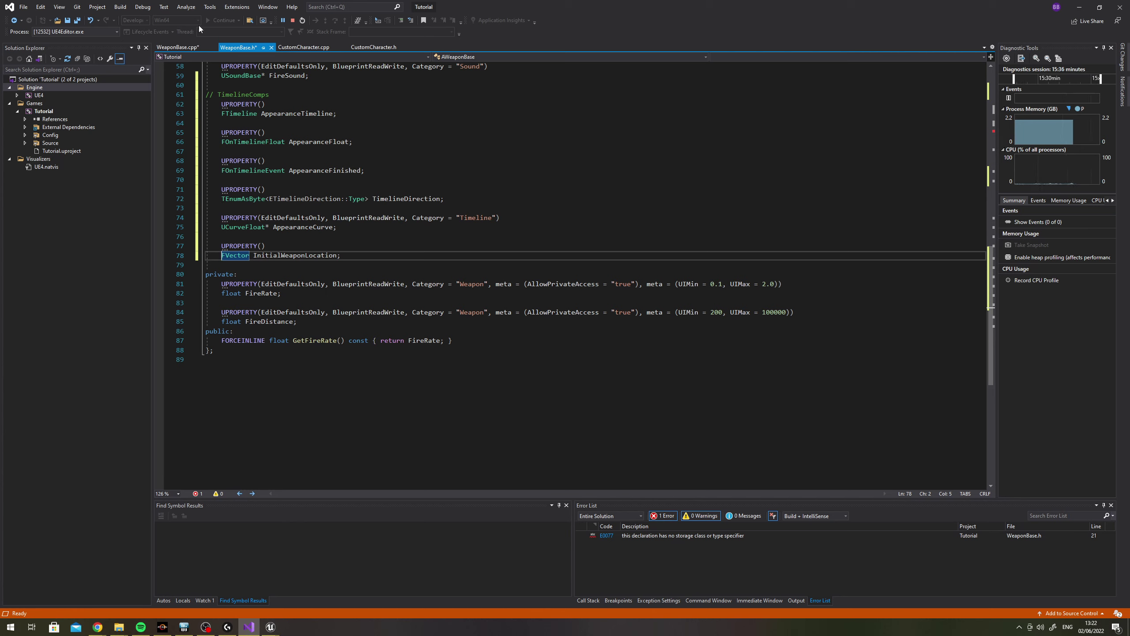
{"action": "left_click", "coordinate": [177, 47]}
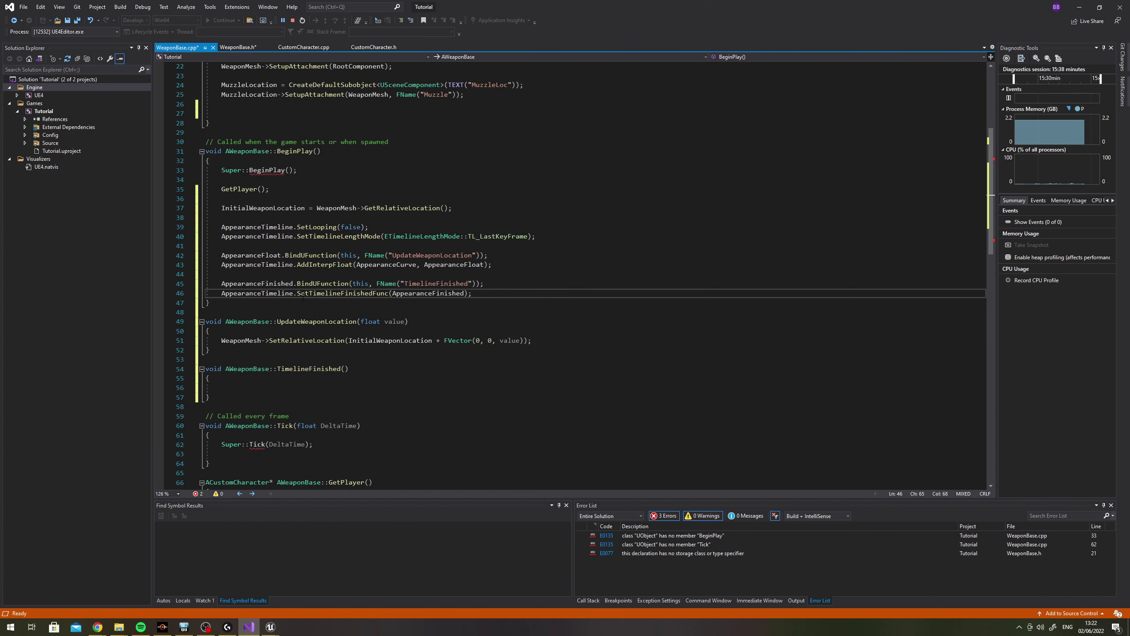
Read the WeaponZMovement curve keys in Unreal (up to value 50 at time 1.5), then return to Visual Studio
{"action": "mouse_move", "coordinate": [270, 626]}
{"action": "left_click", "coordinate": [348, 583]}
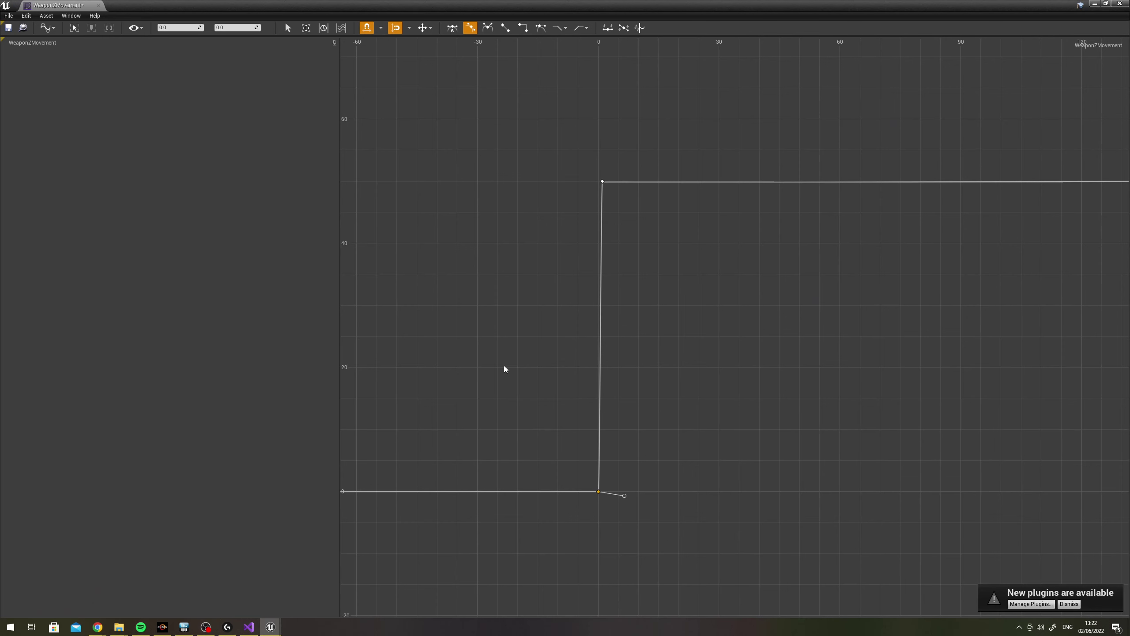
{"action": "mouse_move", "coordinate": [604, 184]}
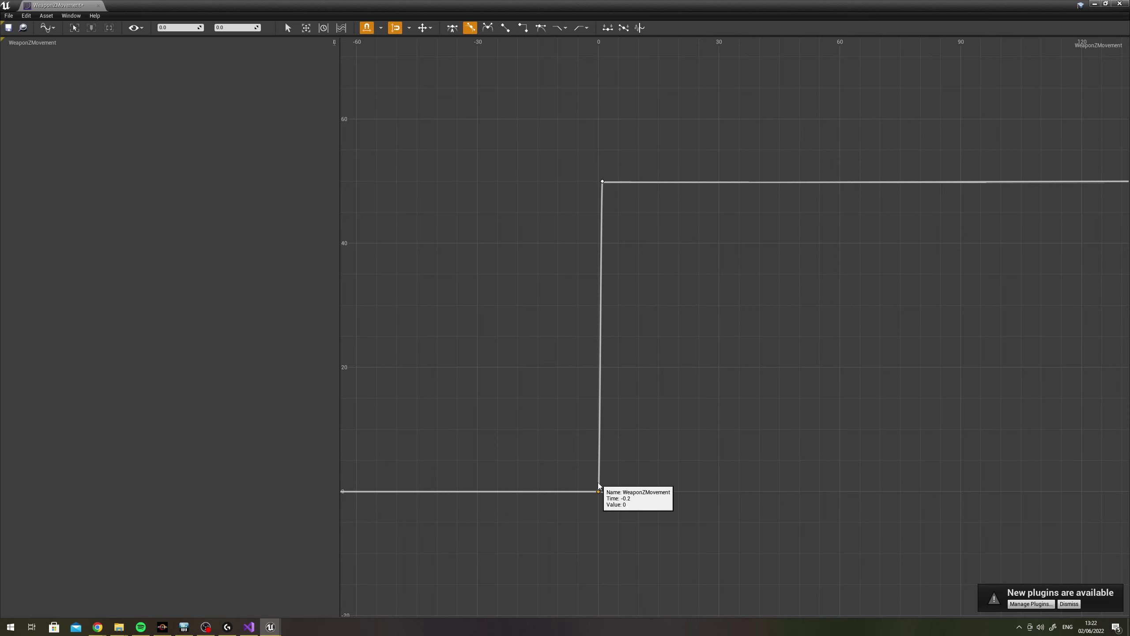
{"action": "mouse_move", "coordinate": [249, 627]}
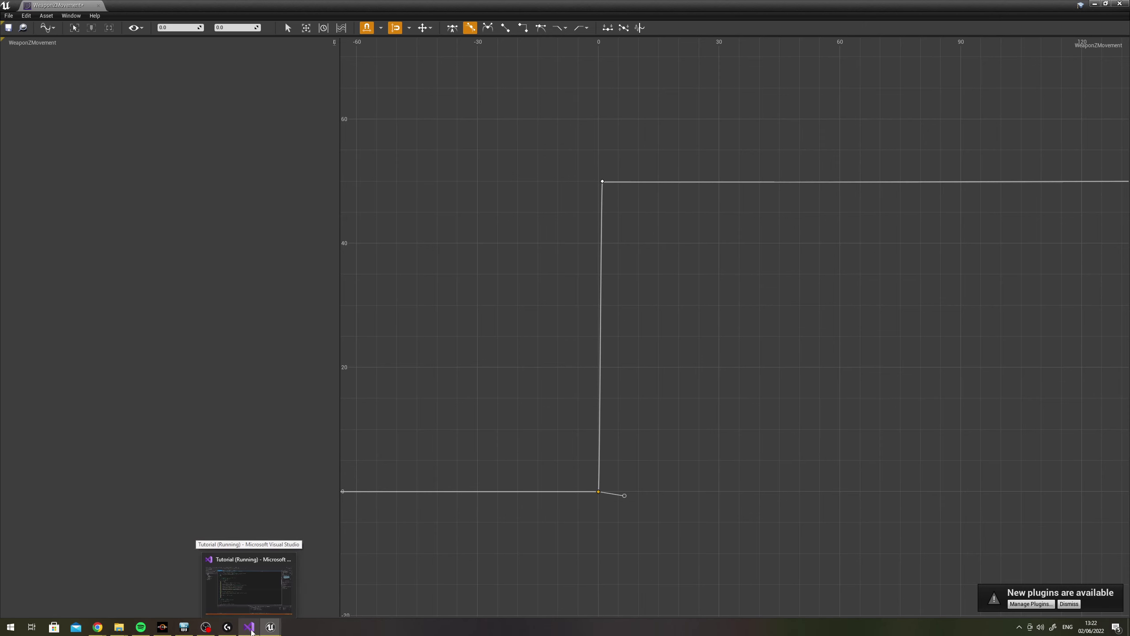
{"action": "left_click", "coordinate": [249, 578]}
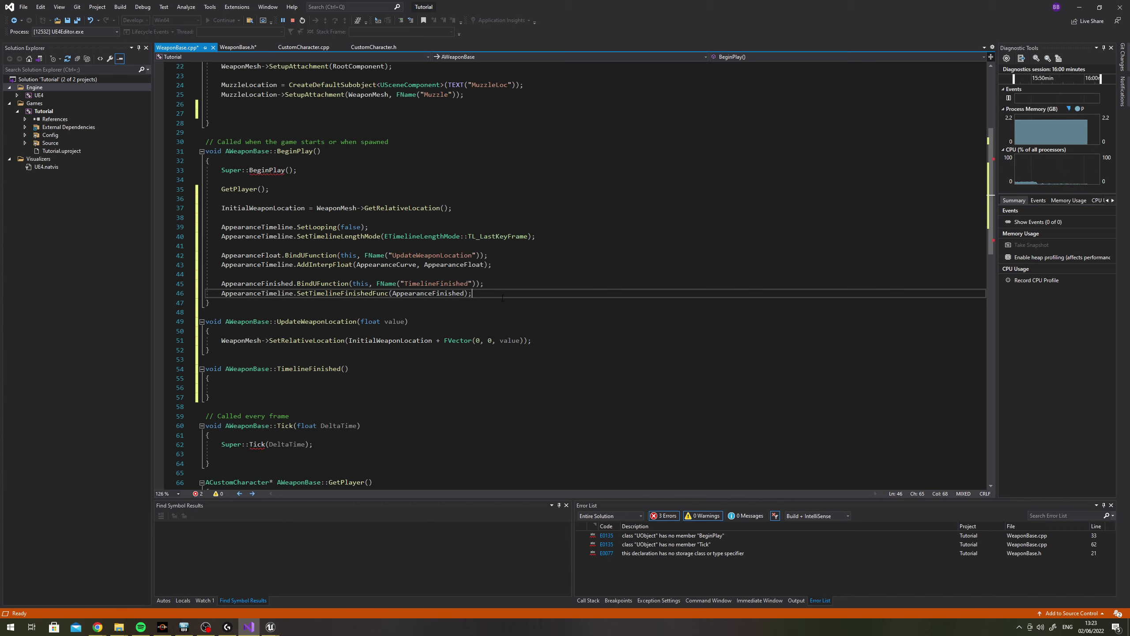
Start a new AppearanceTimeline line below the SetTimelineFinishedFunc call
{"action": "key", "text": "Return"}
{"action": "key", "text": "Return"}
{"action": "type", "text": "A"}
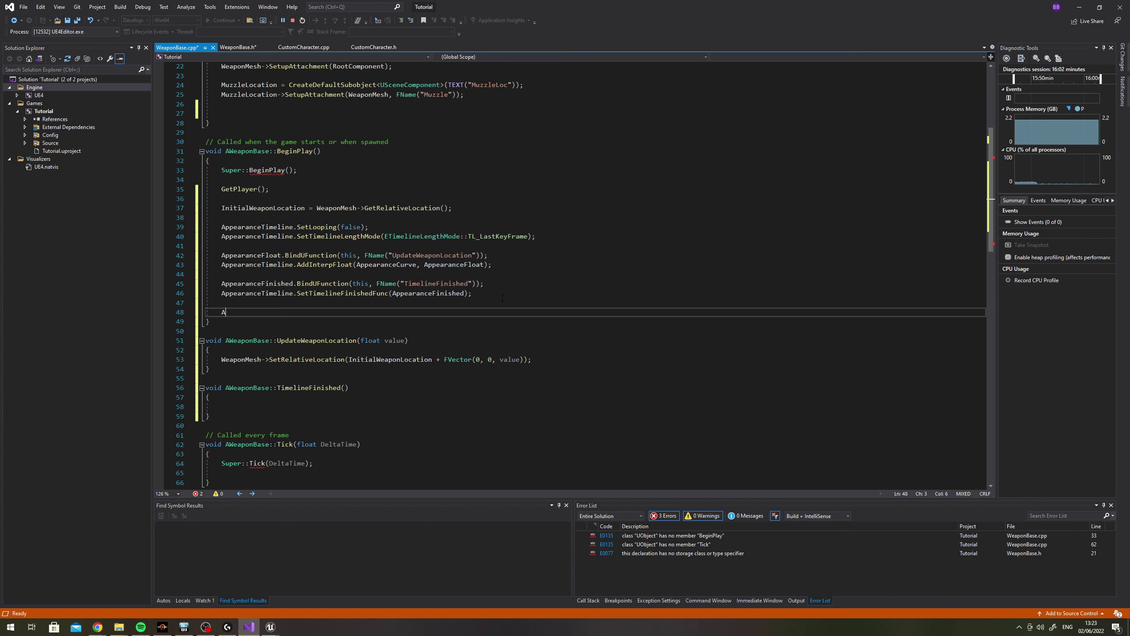
{"action": "type", "text": "ppearanceTim"}
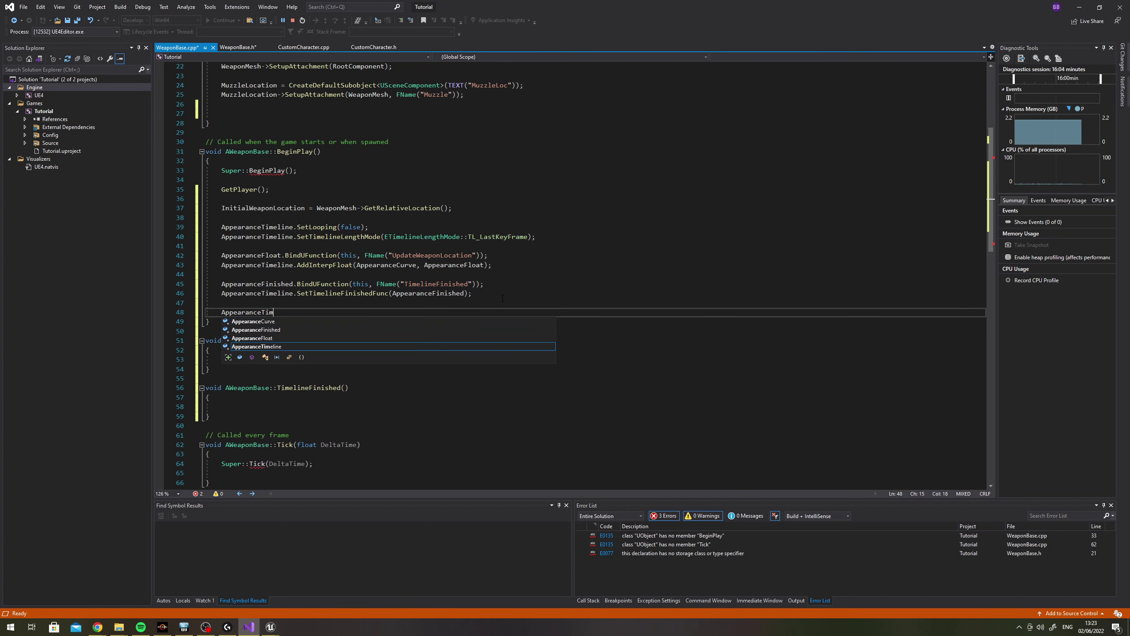
{"action": "key", "text": "Tab"}
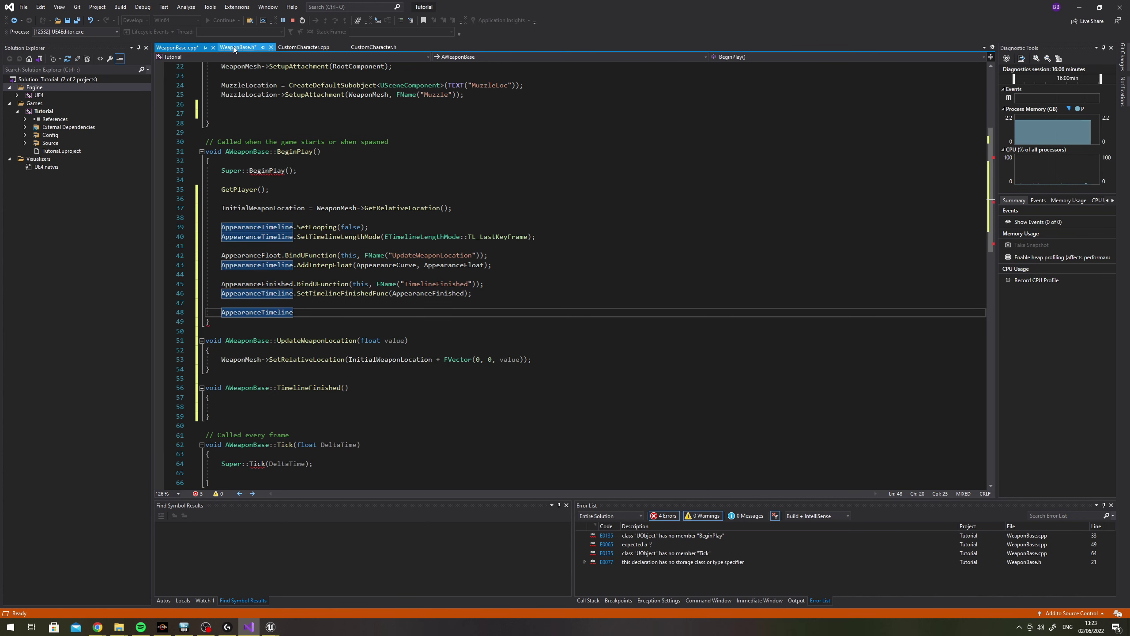
Inspect the TimelineDirection declaration's ETimelineDirection::Type in WeaponBase.h, then return to WeaponBase.cpp
{"action": "key", "text": "ctrl+k"}
{"action": "key", "text": "ctrl+o"}
{"action": "scroll", "coordinate": [279, 290], "scroll_direction": "up", "scroll_amount": 5}
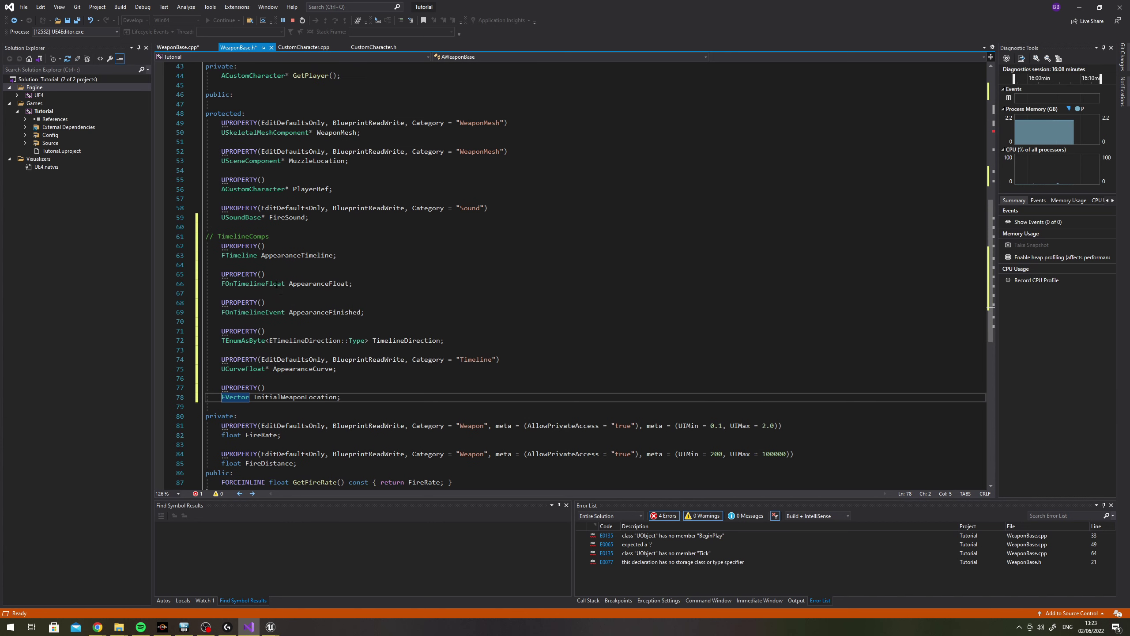
{"action": "left_click_drag", "start_coordinate": [269, 340], "coordinate": [364, 340]}
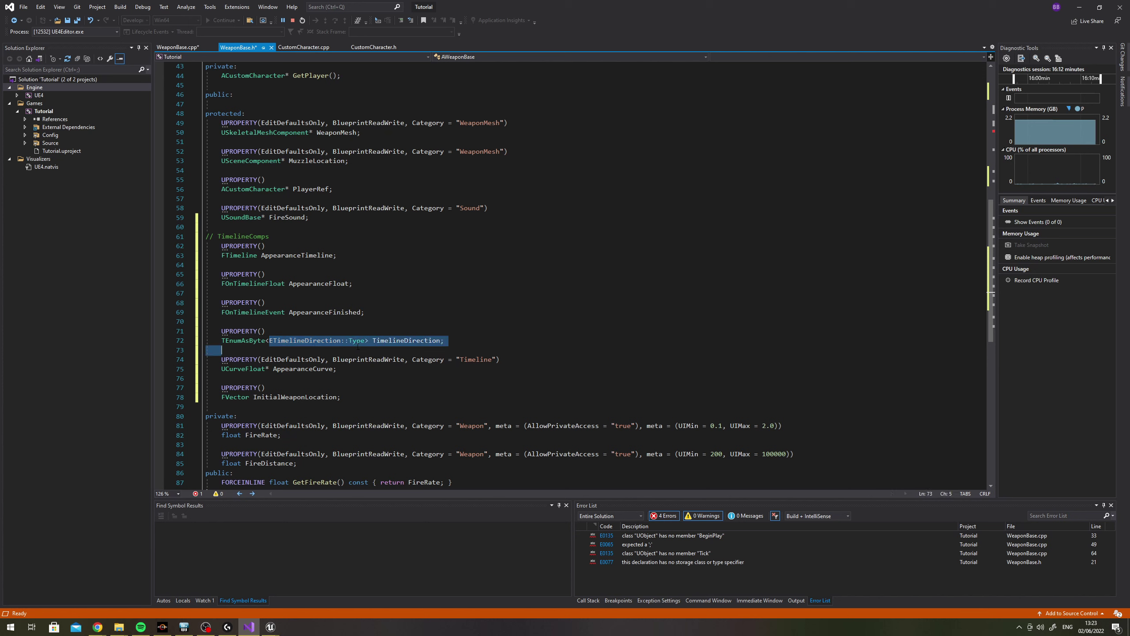
{"action": "left_click_drag", "start_coordinate": [341, 340], "coordinate": [271, 341]}
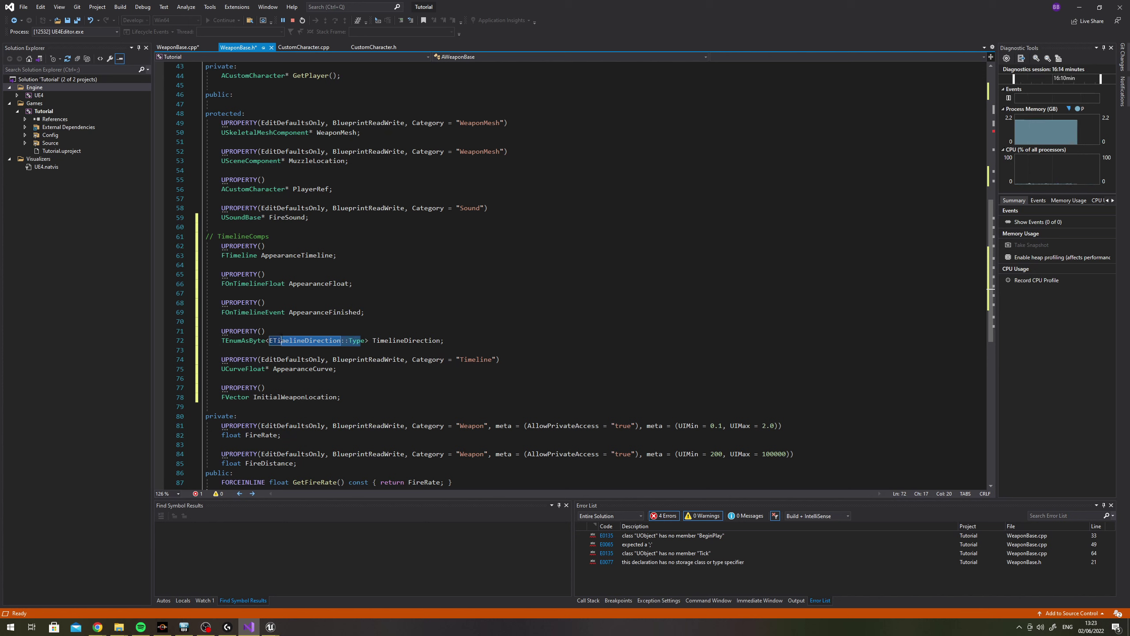
{"action": "left_click", "coordinate": [285, 340]}
{"action": "left_click_drag", "start_coordinate": [364, 340], "coordinate": [340, 339]}
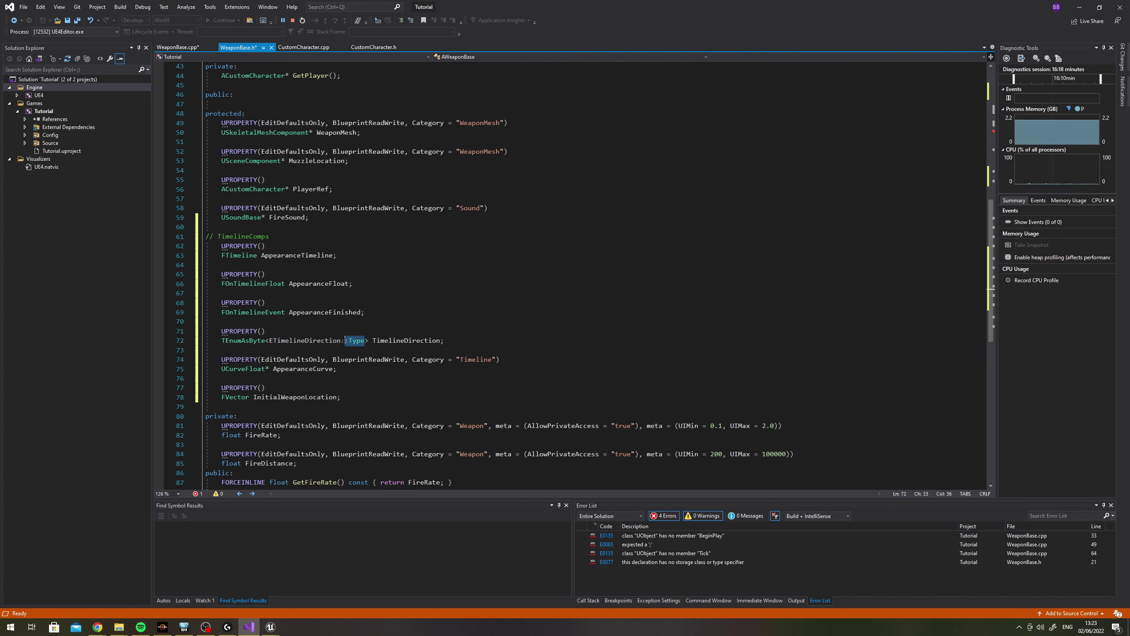
{"action": "left_click_drag", "start_coordinate": [365, 340], "coordinate": [349, 340]}
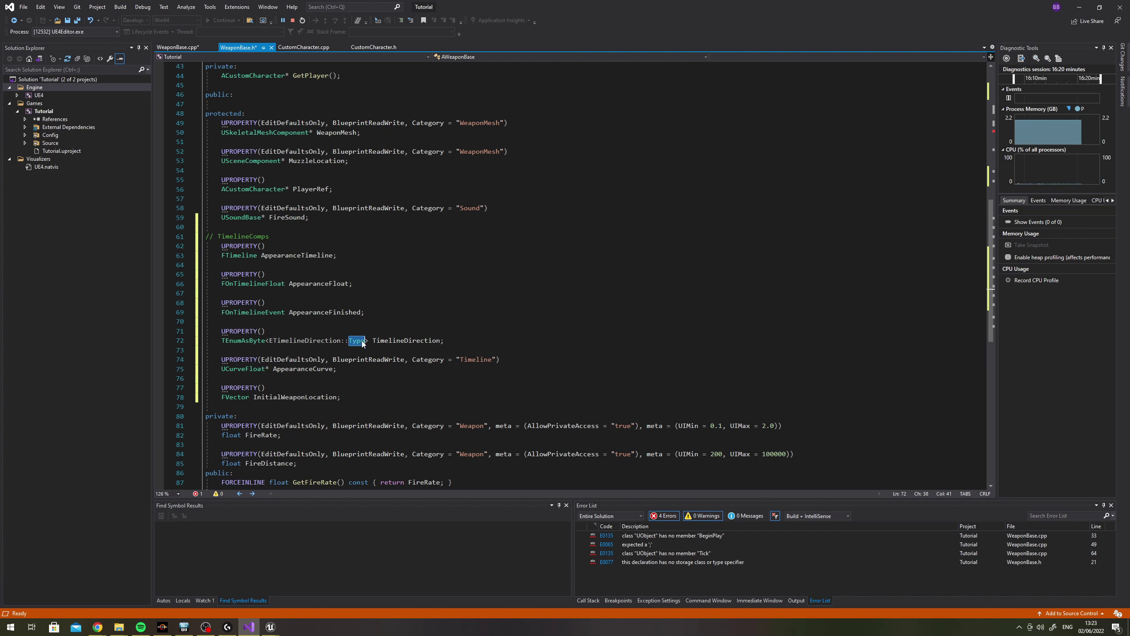
{"action": "left_click", "coordinate": [177, 47]}
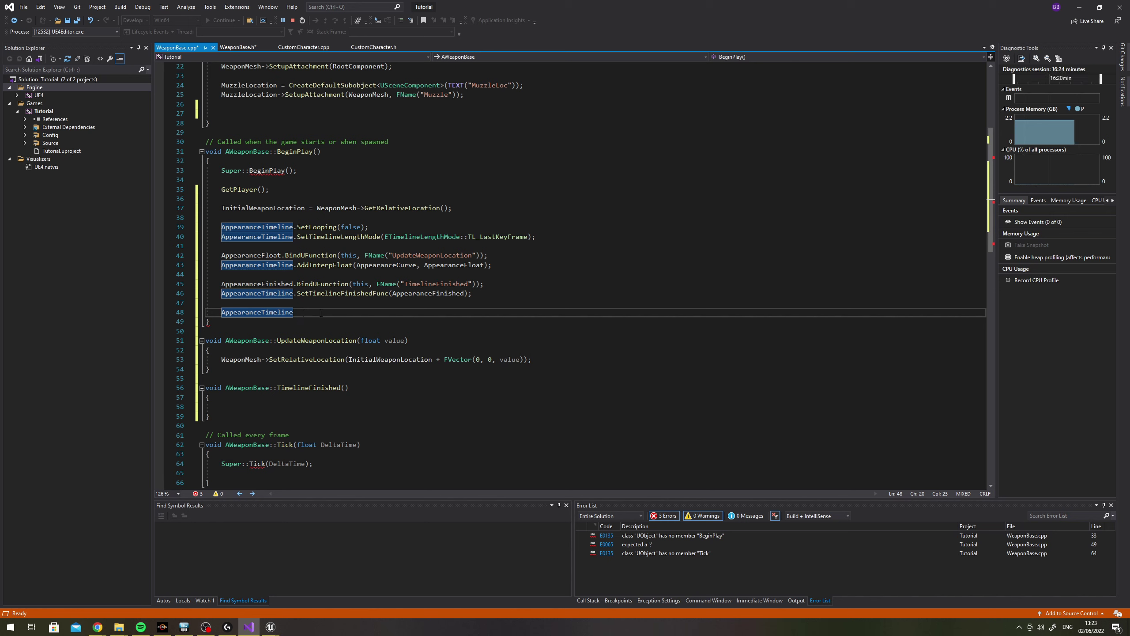
Add SetPropertySetObject(this); and SetDirectionPropertyName(FName("TimelineDirection")); calls on AppearanceTimeline
{"action": "type", "text": ".S"}
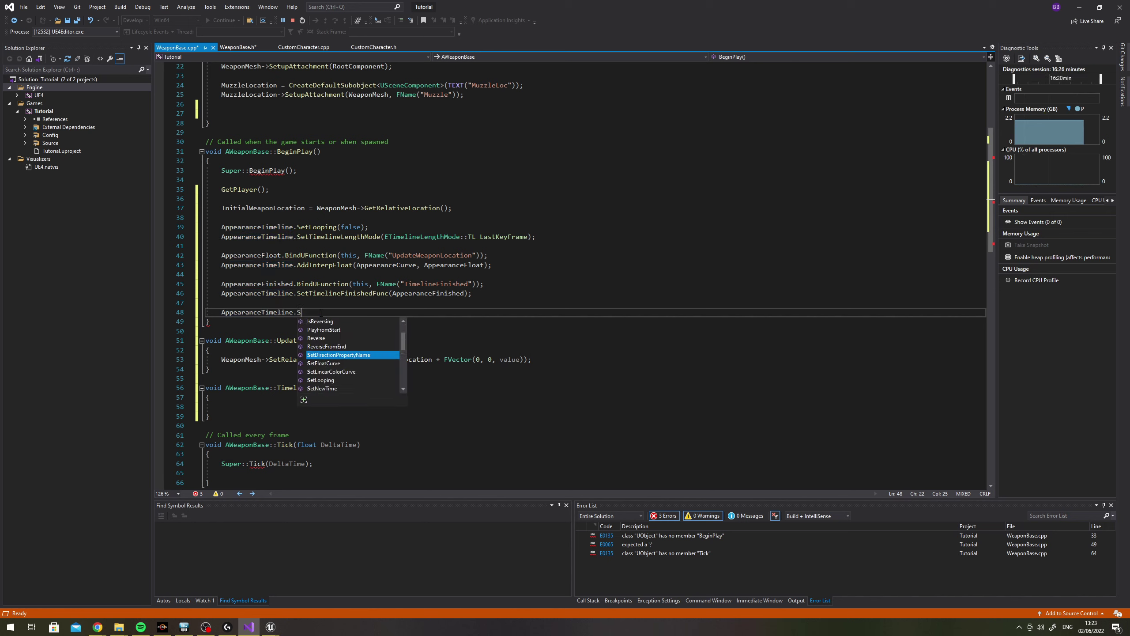
{"action": "type", "text": "etPropertySetObject"}
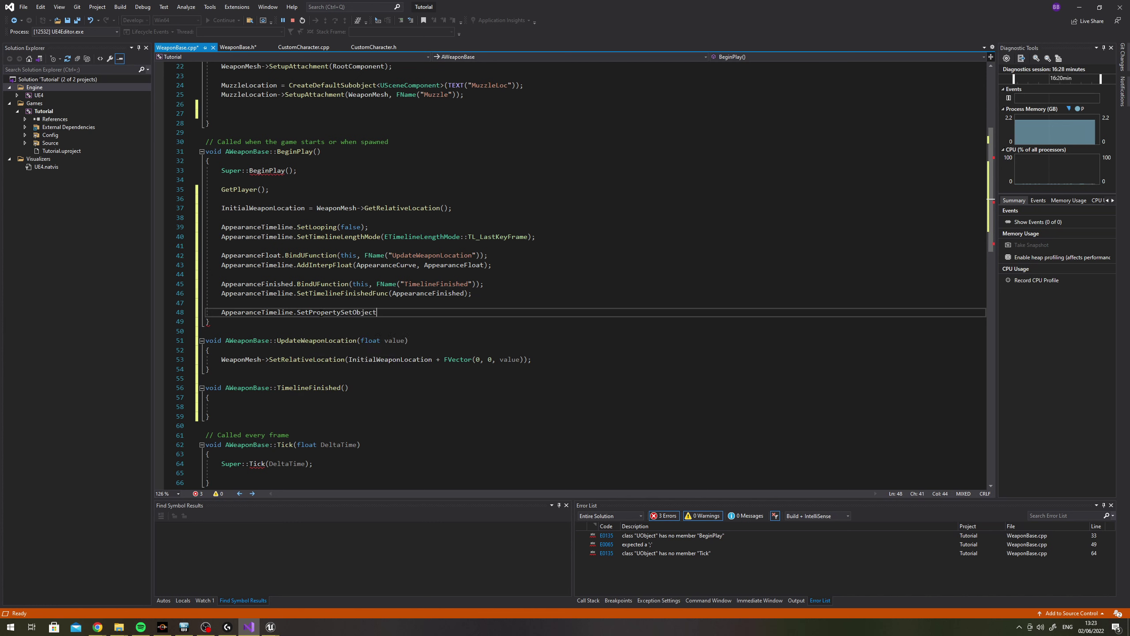
{"action": "type", "text": "(this"}
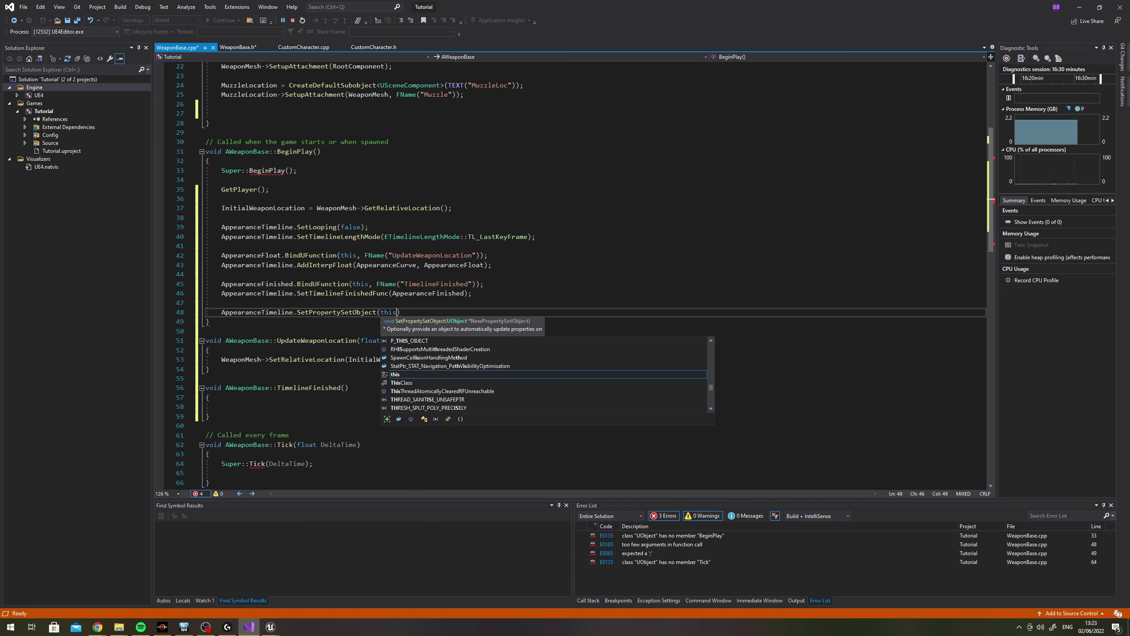
{"action": "type", "text": ");"}
{"action": "key", "text": "Return"}
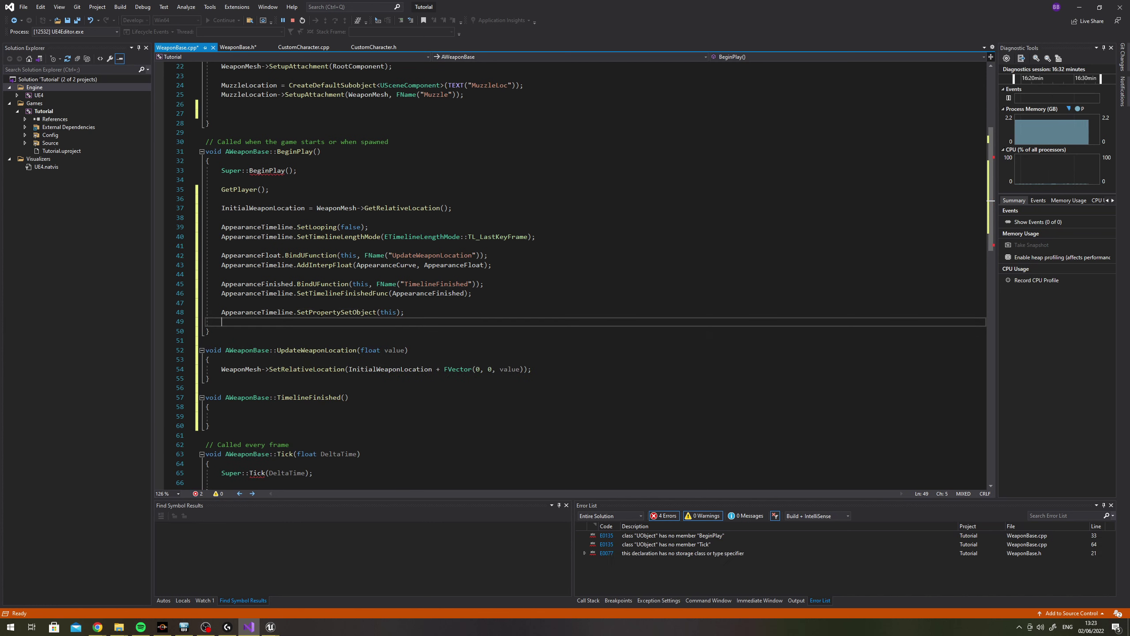
{"action": "type", "text": "Appearance"}
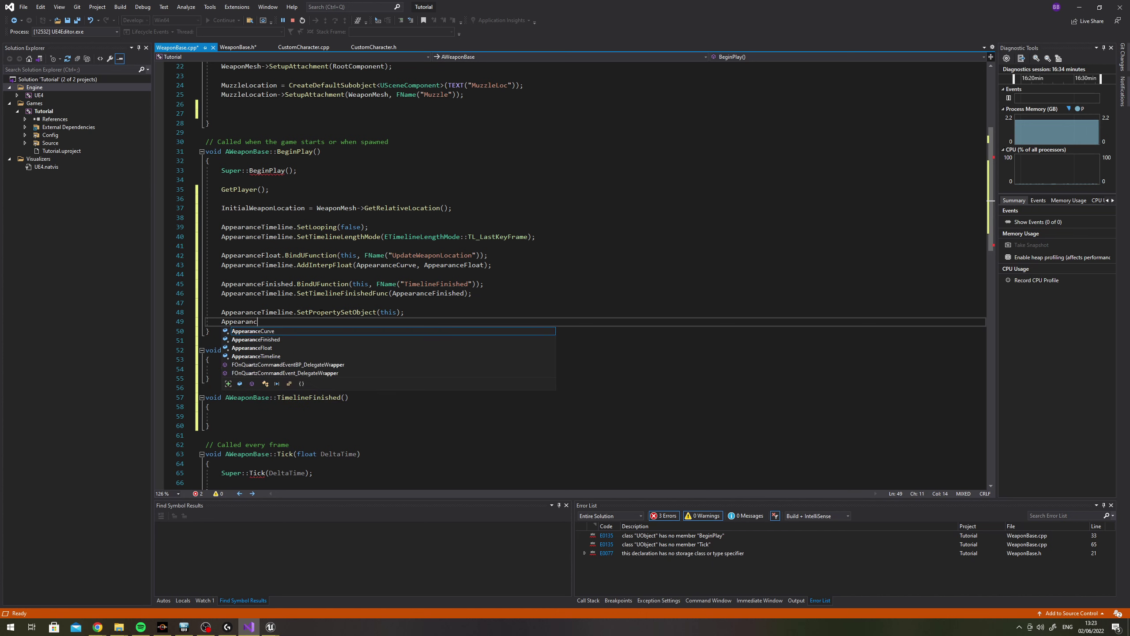
{"action": "type", "text": "Timeline."}
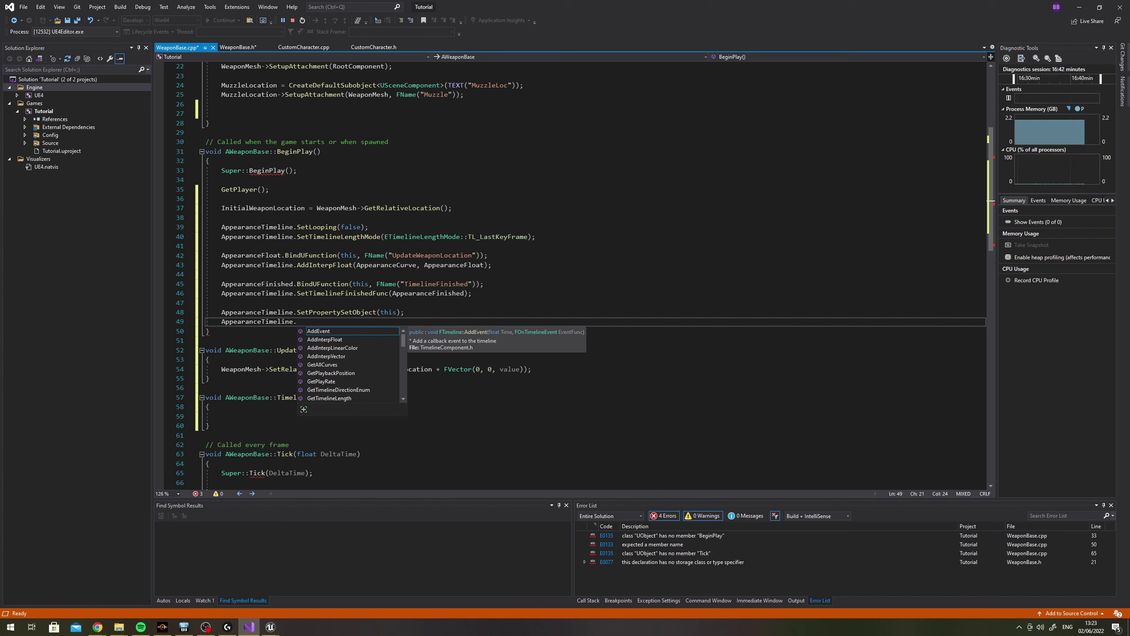
{"action": "type", "text": "Set"}
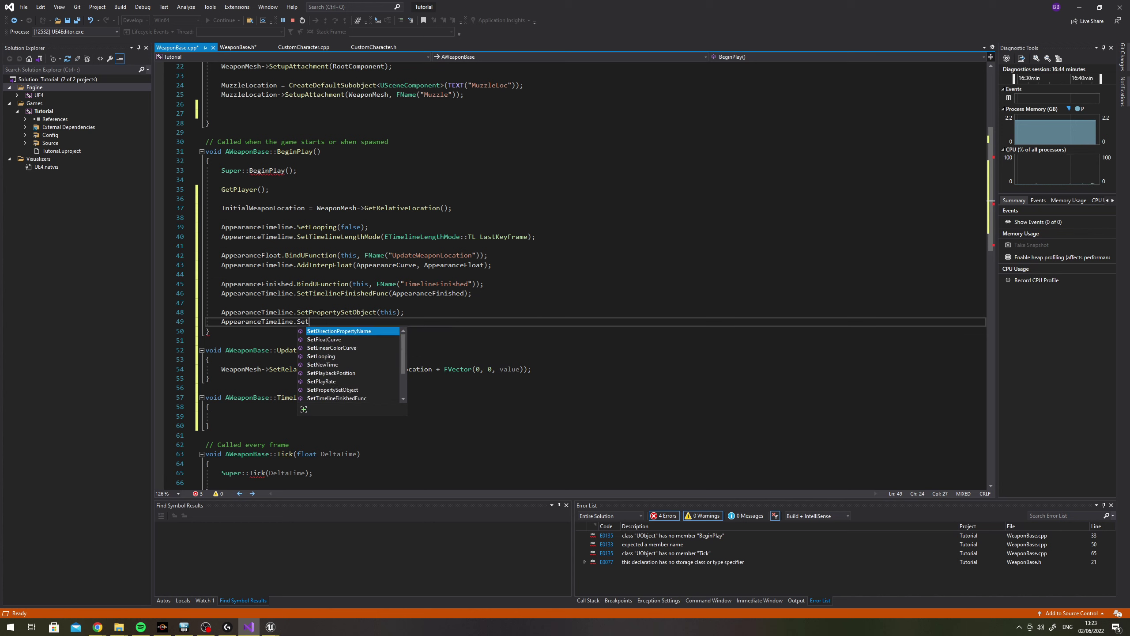
{"action": "key", "text": "Tab"}
{"action": "type", "text": "("}
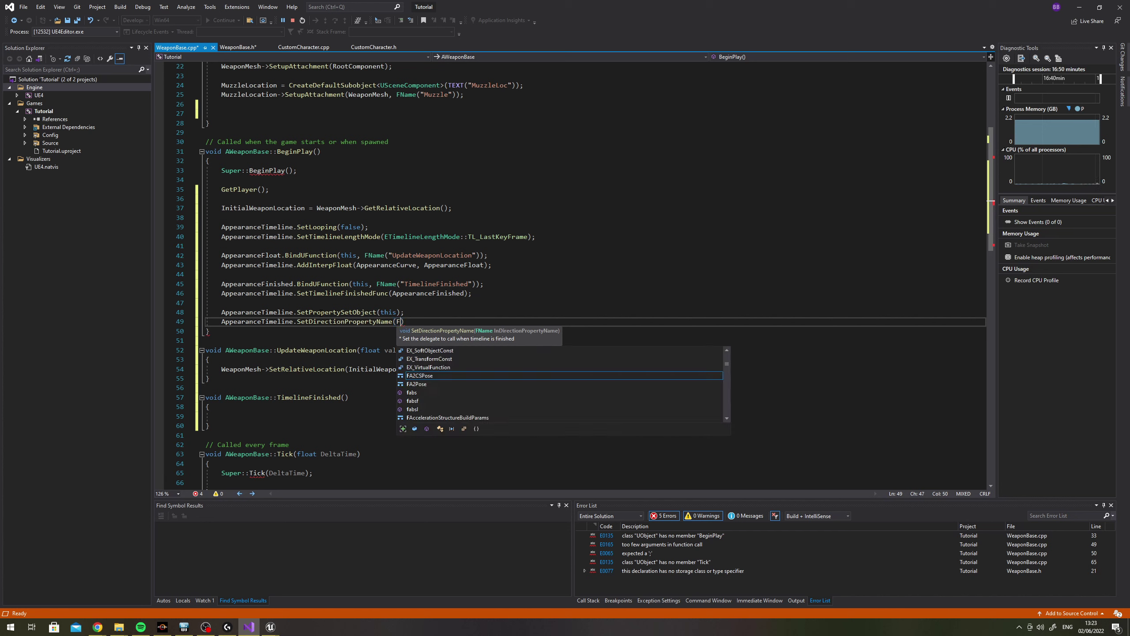
{"action": "type", "text": "FName(\""}
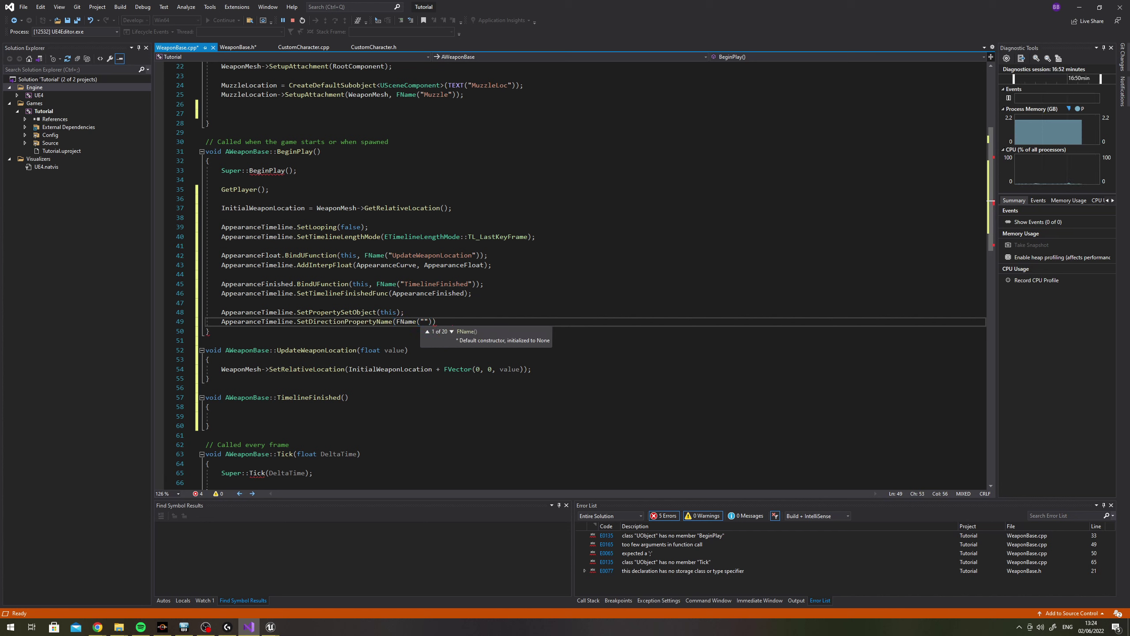
{"action": "type", "text": "TimelineDi"}
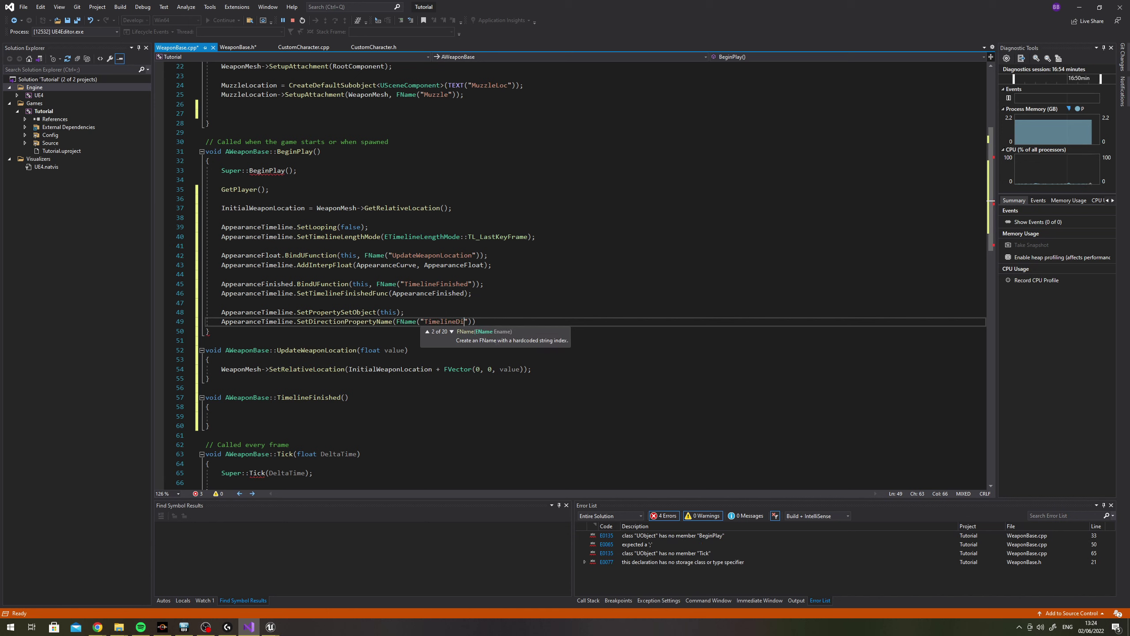
{"action": "type", "text": "rection\"));"}
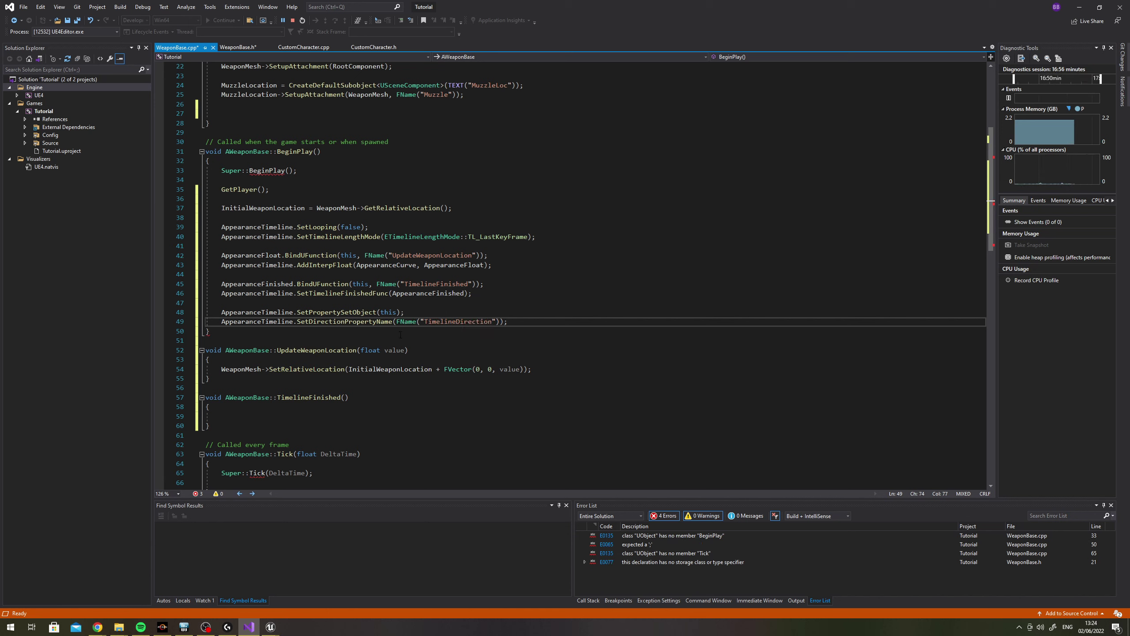
Cross-check the TimelineDirection member in WeaponBase.h against the new SetDirectionPropertyName call
{"action": "left_click_drag", "start_coordinate": [308, 321], "coordinate": [392, 321]}
{"action": "left_click", "coordinate": [392, 321]}
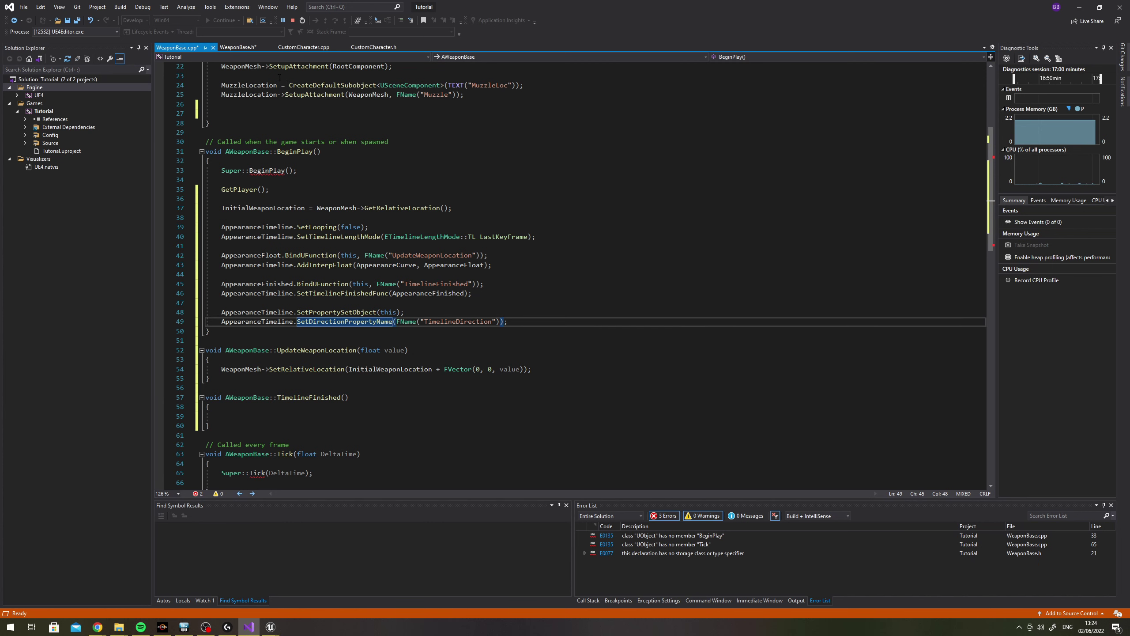
{"action": "left_click", "coordinate": [237, 47]}
{"action": "double_click", "coordinate": [399, 340]}
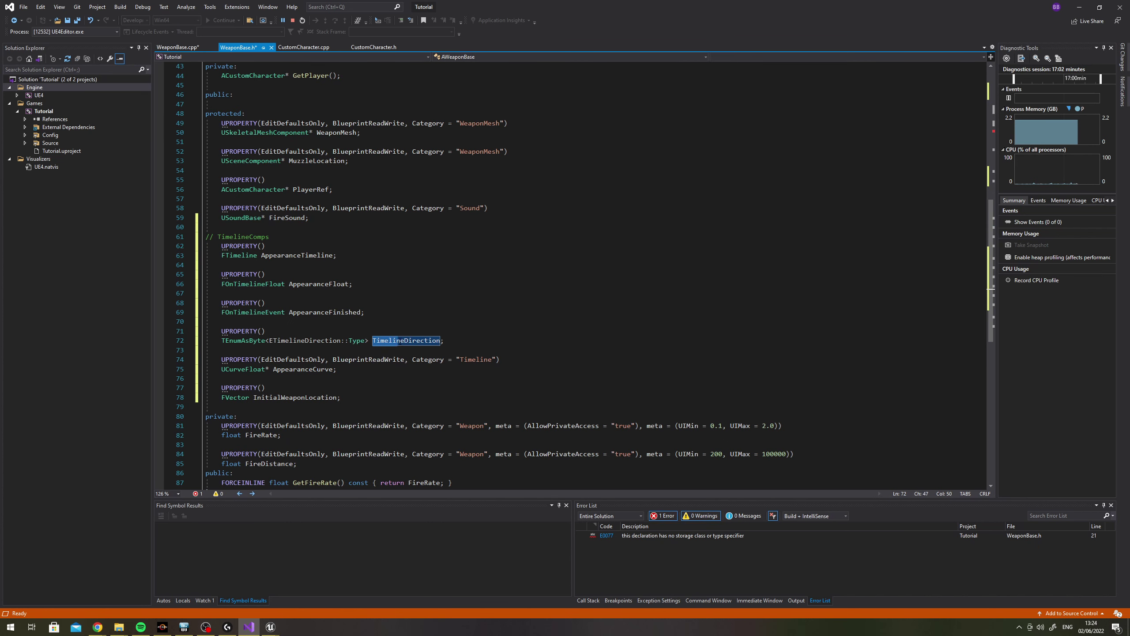
{"action": "left_click", "coordinate": [516, 345]}
{"action": "left_click", "coordinate": [177, 47]}
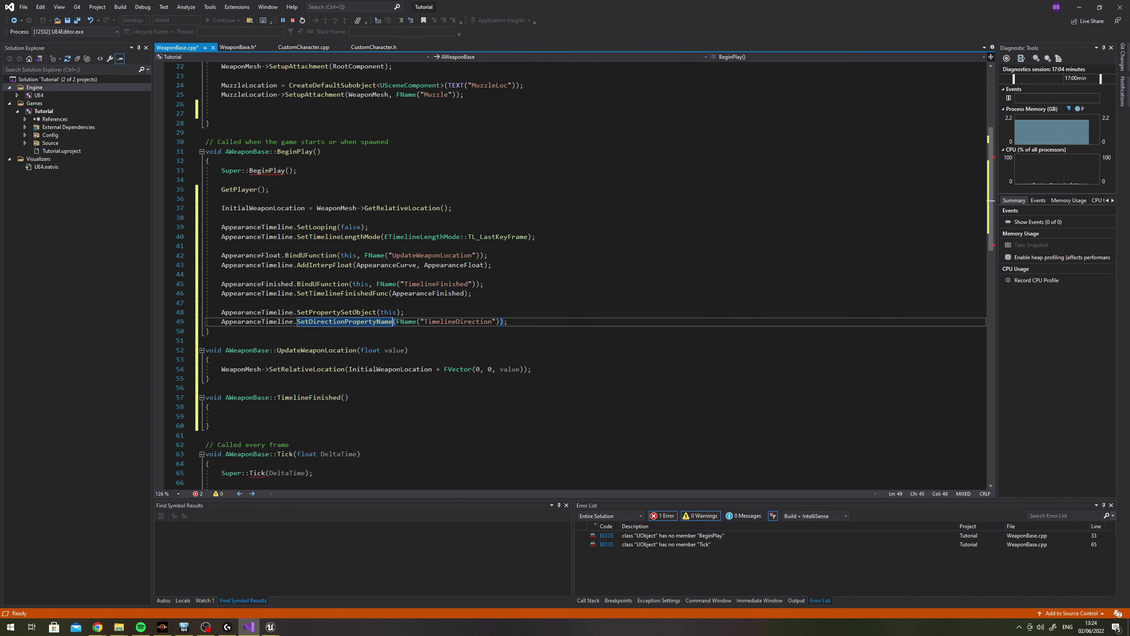
{"action": "left_click_drag", "start_coordinate": [293, 312], "coordinate": [306, 312]}
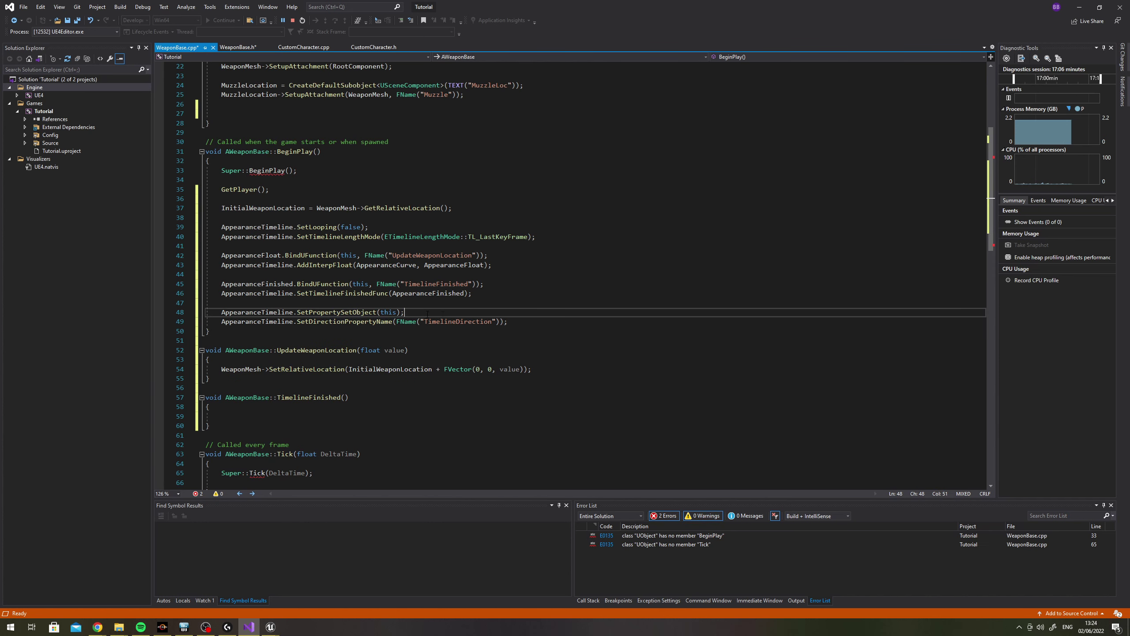
{"action": "left_click", "coordinate": [457, 321]}
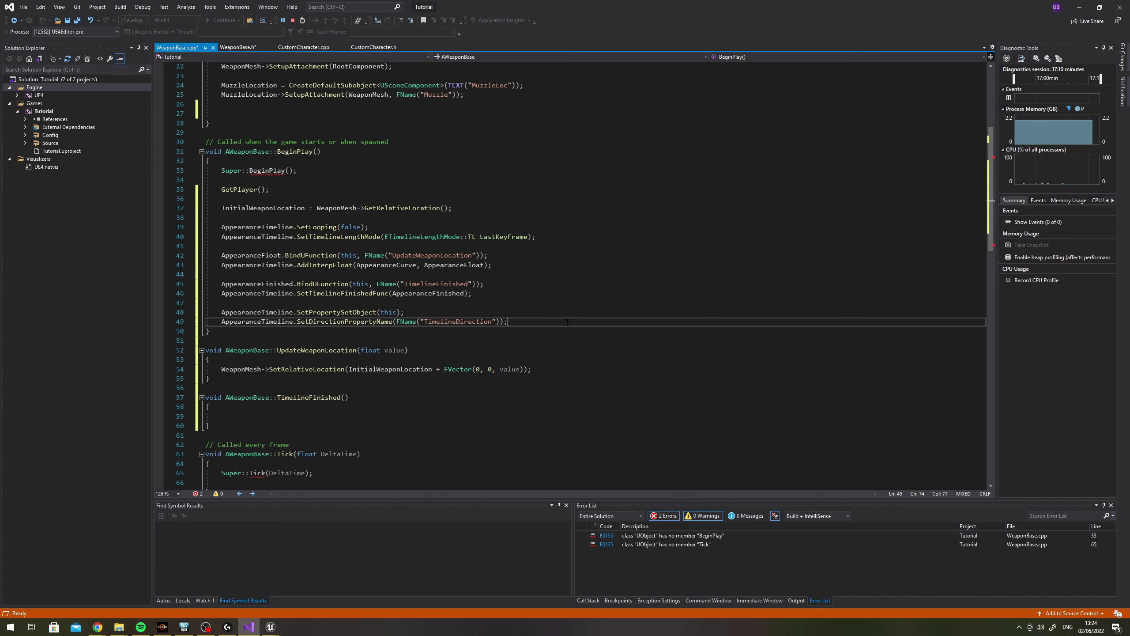
Scroll past the empty TimelineFinished definition in WeaponBase.cpp, then switch to WeaponBase.h
{"action": "left_click", "coordinate": [260, 416]}
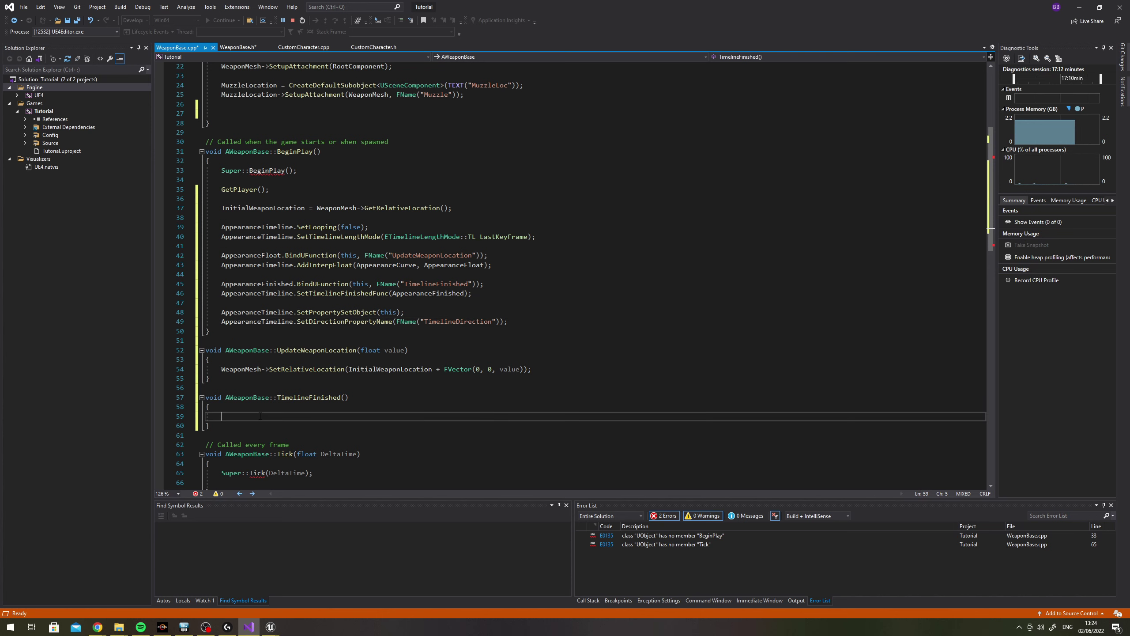
{"action": "scroll", "coordinate": [506, 326], "scroll_direction": "down", "scroll_amount": 5}
{"action": "scroll", "coordinate": [507, 327], "scroll_direction": "down", "scroll_amount": 4}
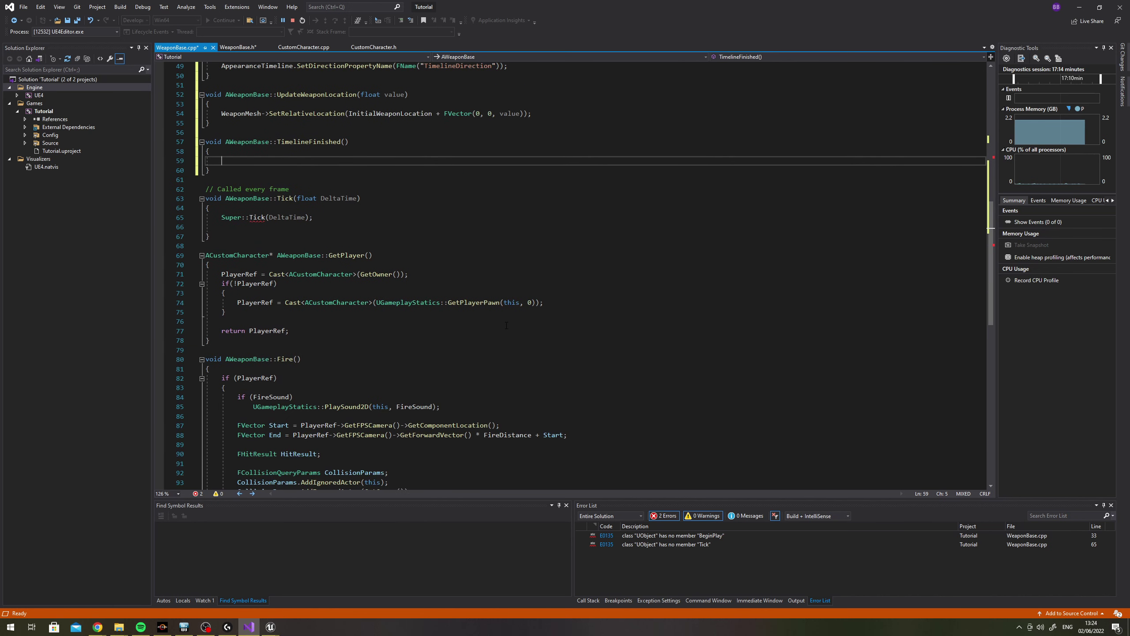
{"action": "scroll", "coordinate": [507, 326], "scroll_direction": "down", "scroll_amount": 6}
{"action": "scroll", "coordinate": [506, 325], "scroll_direction": "up", "scroll_amount": 6}
{"action": "scroll", "coordinate": [506, 325], "scroll_direction": "up", "scroll_amount": 1}
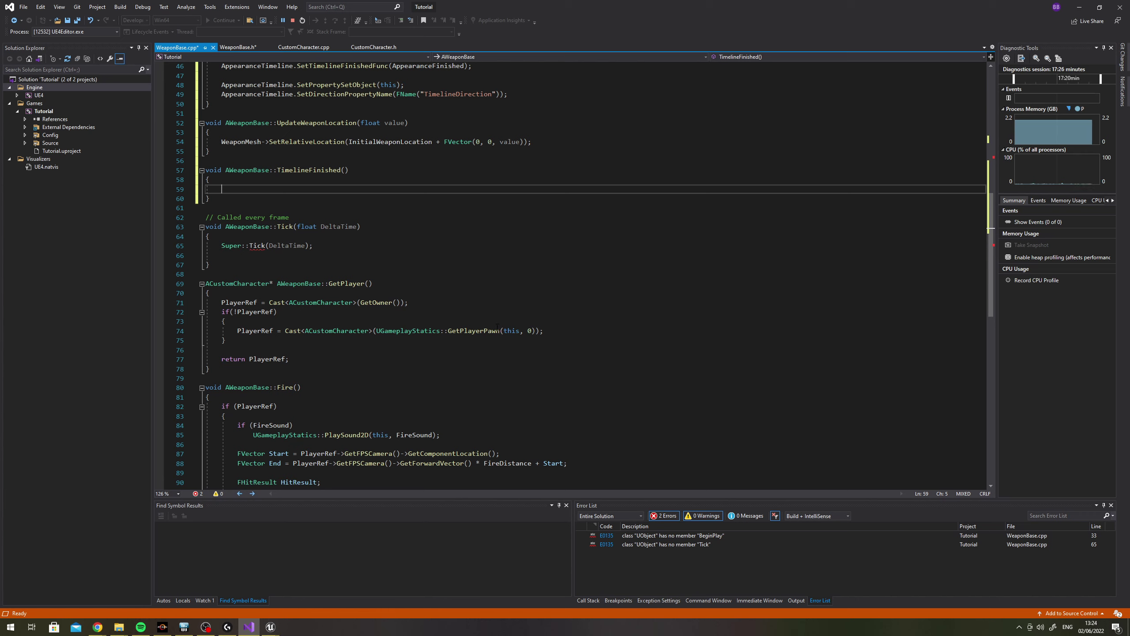
{"action": "left_click", "coordinate": [238, 47]}
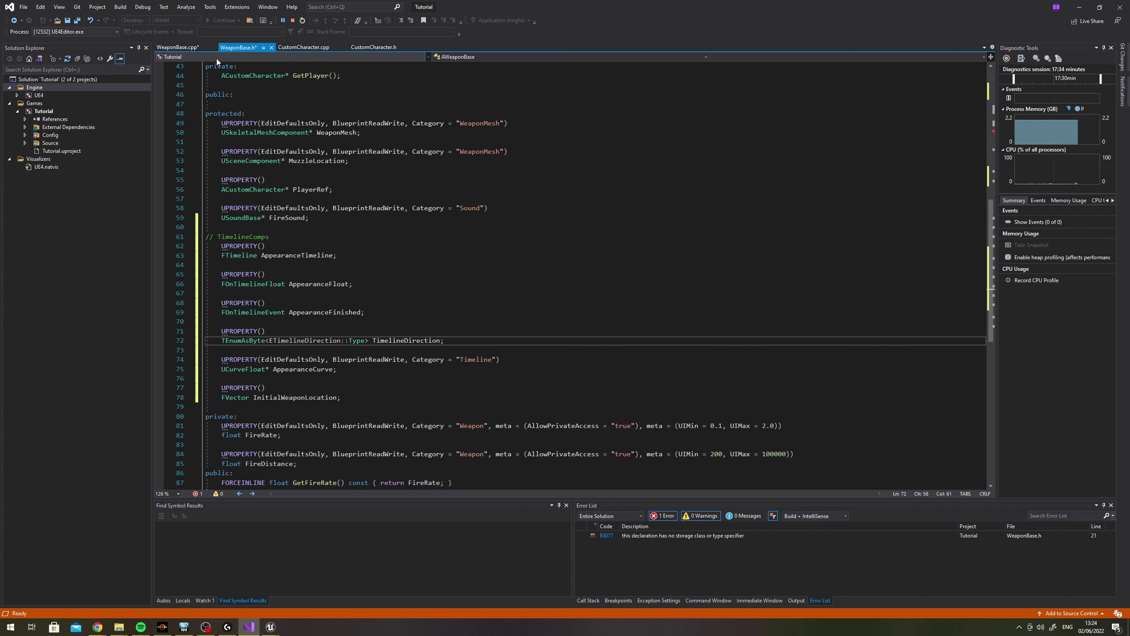
Declare UFUNCTION() void Appear(); and UFUNCTION() void Disappear(); after TimelineFinished
{"action": "scroll", "coordinate": [382, 240], "scroll_direction": "up", "scroll_amount": 7}
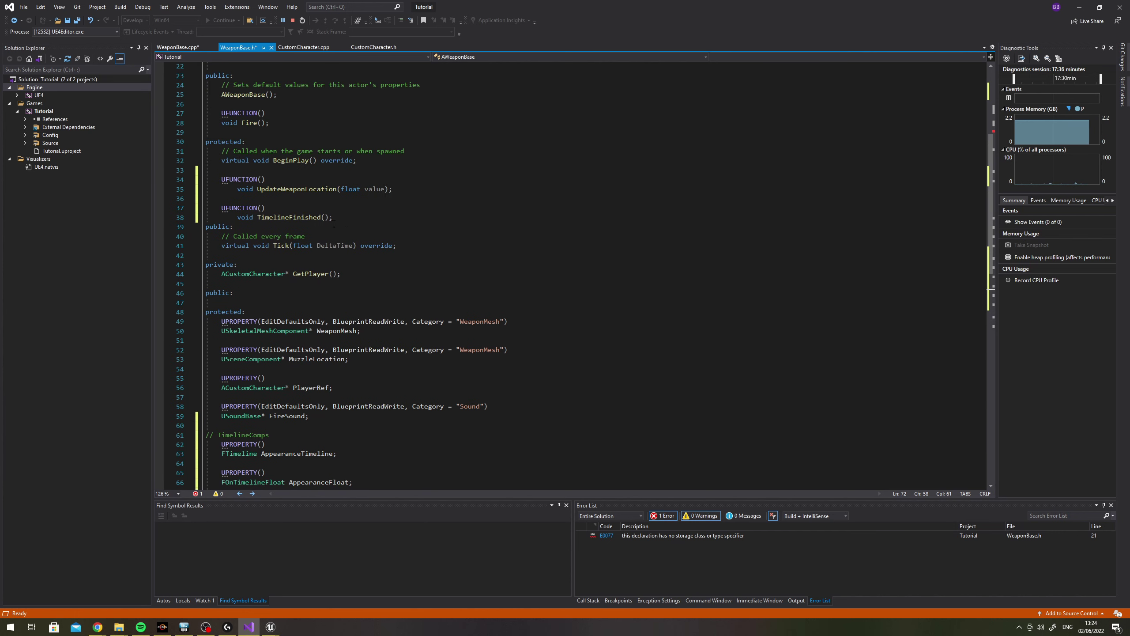
{"action": "left_click", "coordinate": [351, 221]}
{"action": "key", "text": "Return"}
{"action": "key", "text": "Return"}
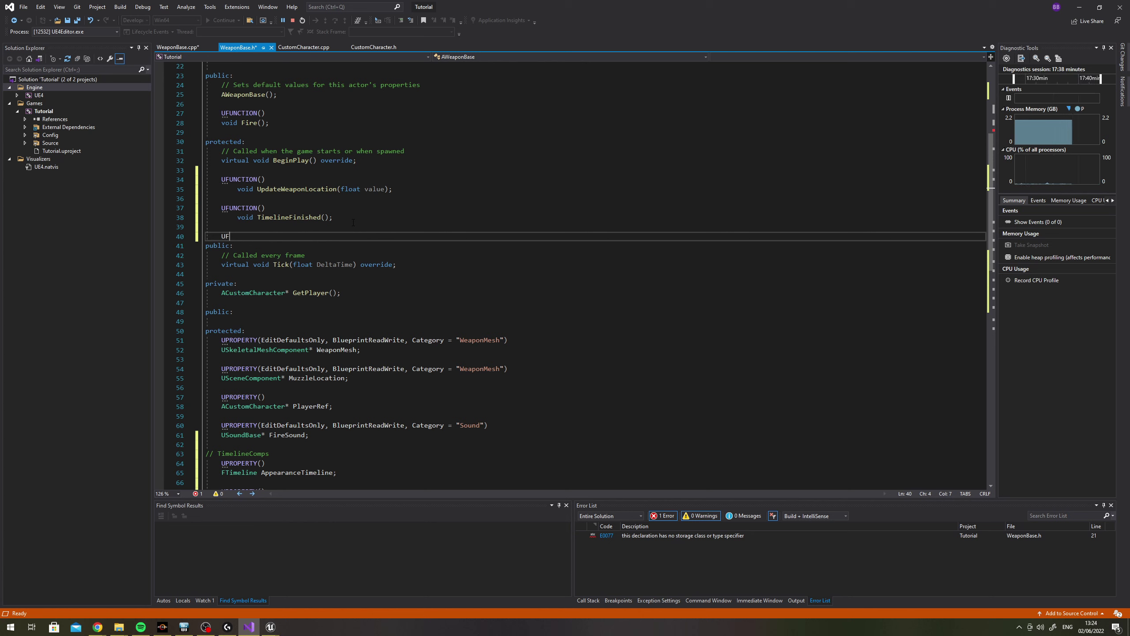
{"action": "type", "text": "UFUNCTION()"}
{"action": "key", "text": "Return"}
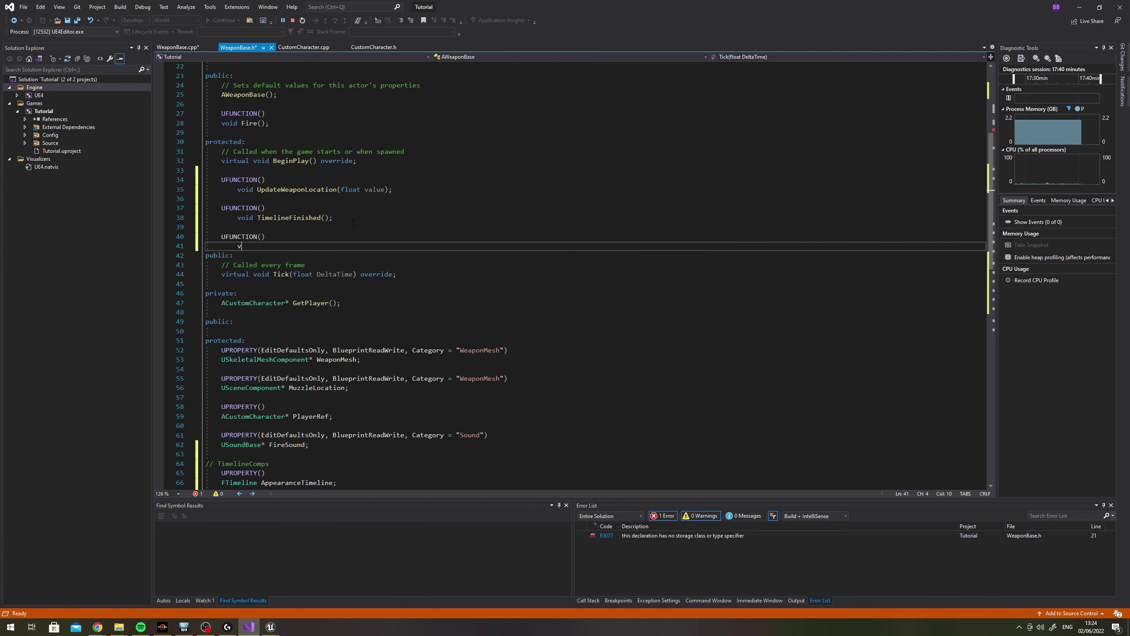
{"action": "type", "text": "void Appear();"}
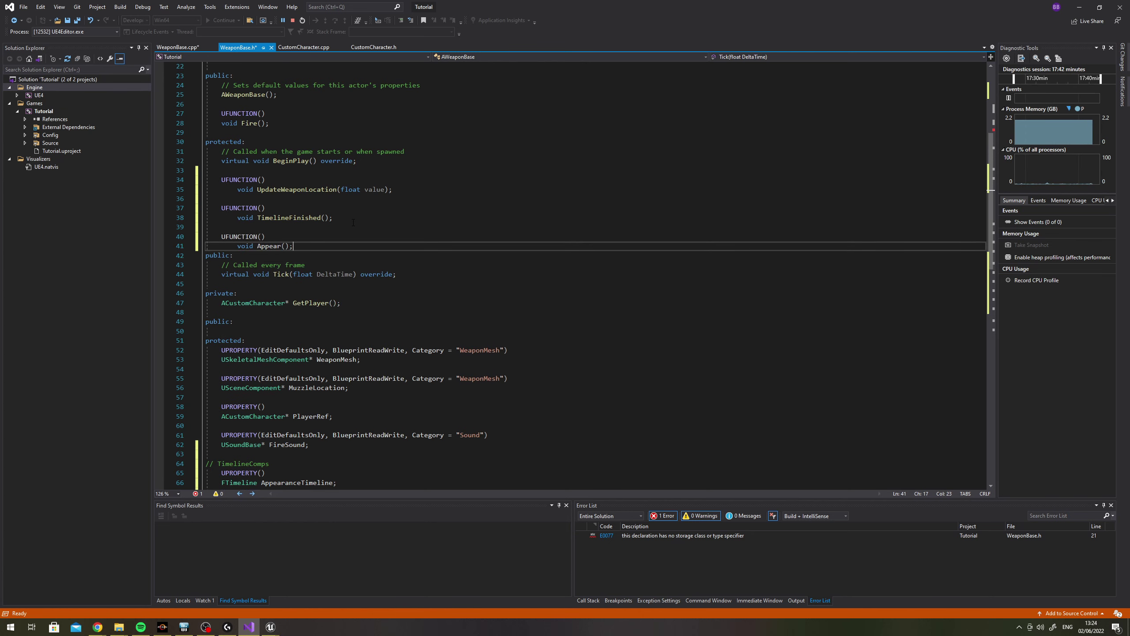
{"action": "key", "text": "Return"}
{"action": "key", "text": "Return"}
{"action": "type", "text": "UFUNCTION()"}
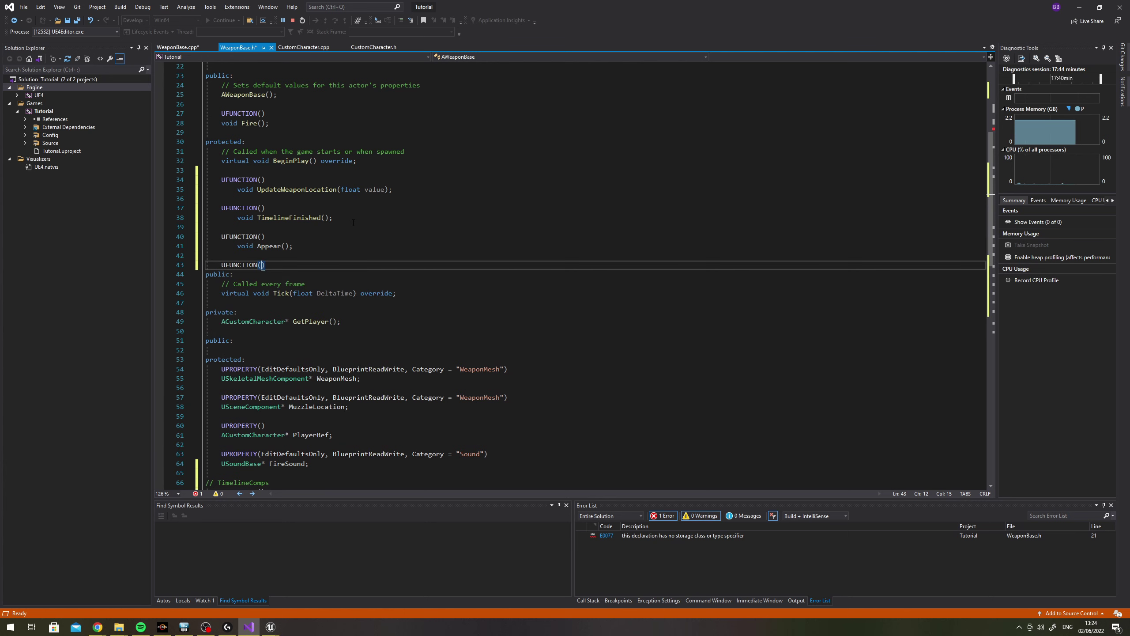
{"action": "key", "text": "Return"}
{"action": "type", "text": "void Disa"}
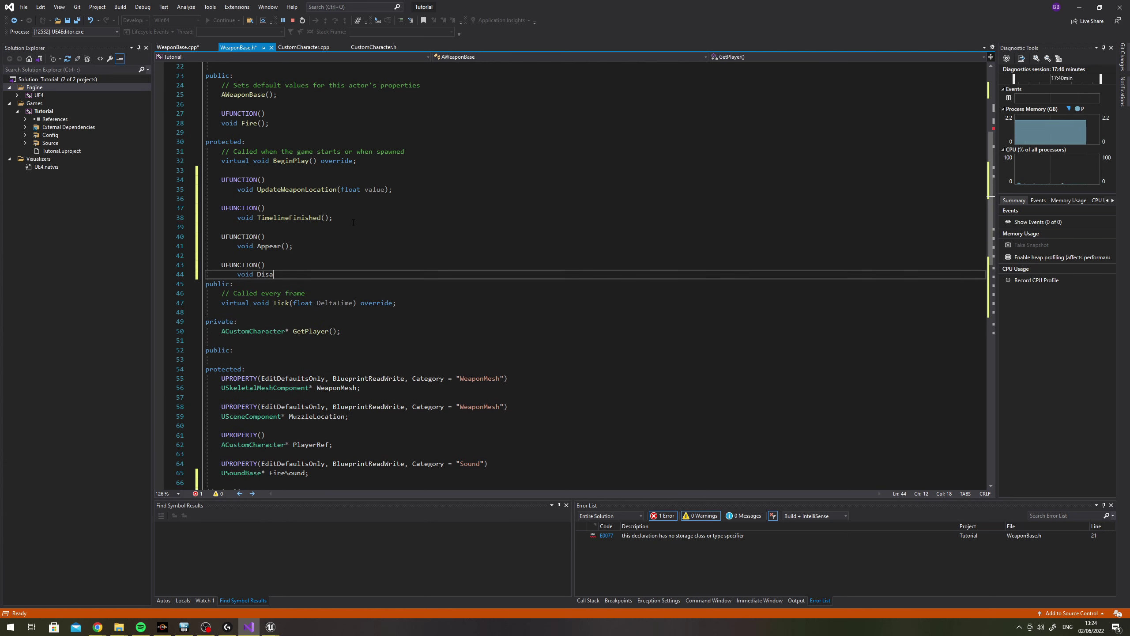
{"action": "type", "text": "sappear("}
{"action": "key", "text": "BackSpace"}
{"action": "key", "text": "BackSpace"}
{"action": "key", "text": "BackSpace"}
{"action": "key", "text": "BackSpace"}
{"action": "type", "text": "appear();"}
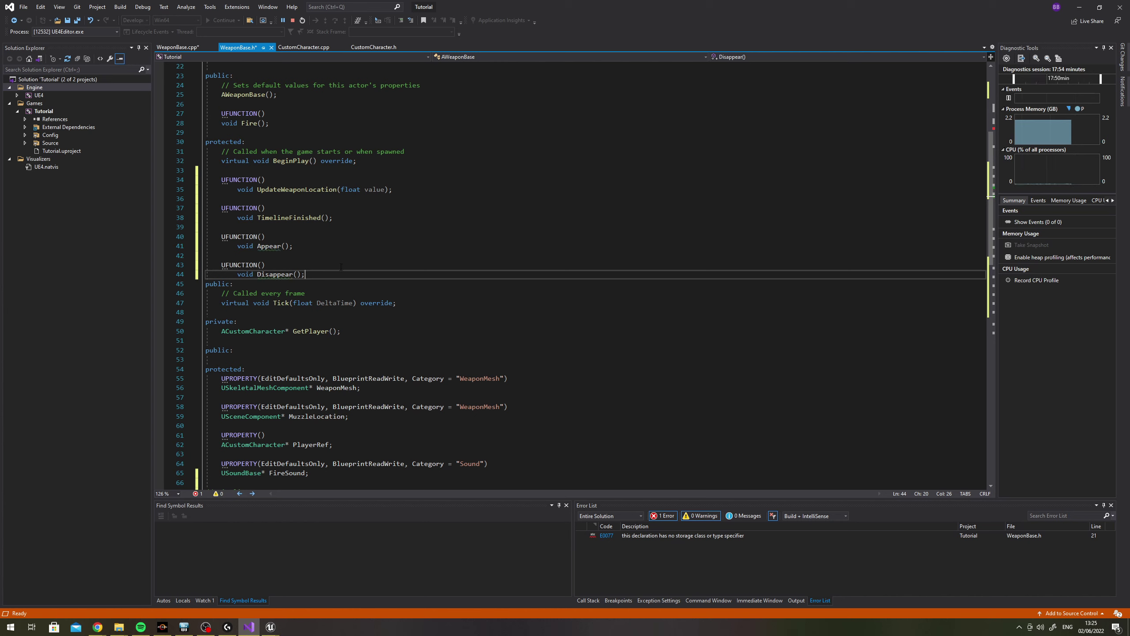
Generate an empty AWeaponBase::Appear() definition in WeaponBase.cpp via Quick Actions
{"action": "left_click", "coordinate": [262, 246]}
{"action": "left_click", "coordinate": [252, 256]}
{"action": "left_click", "coordinate": [303, 267]}
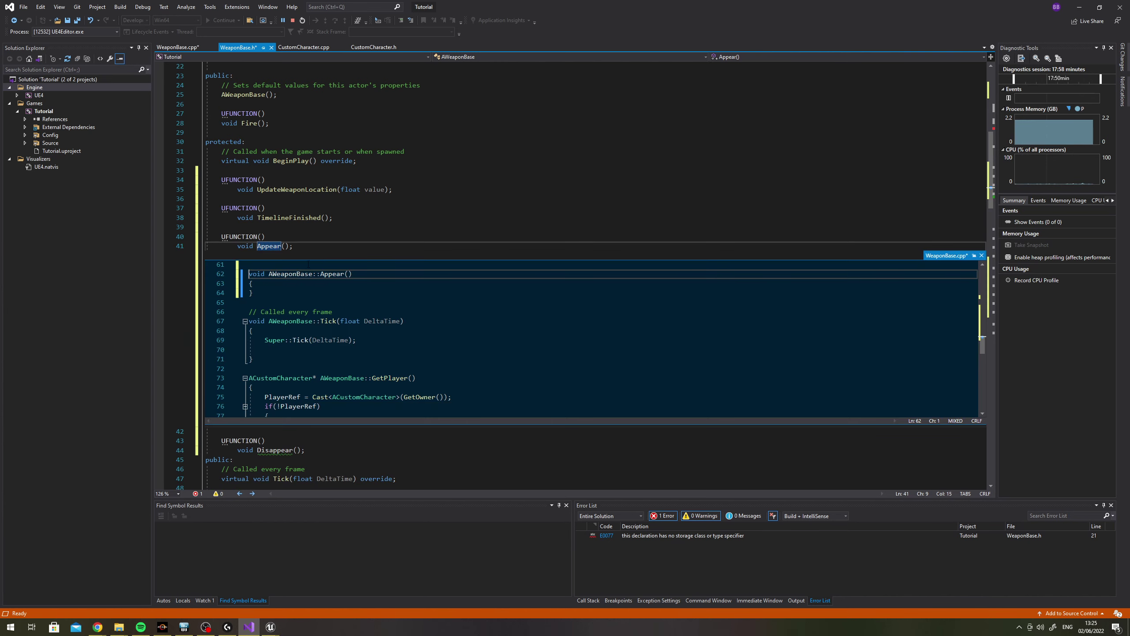
Create an empty AWeaponBase::Dissappear() definition, close the peek views, and return to WeaponBase.cpp
{"action": "left_click", "coordinate": [981, 255]}
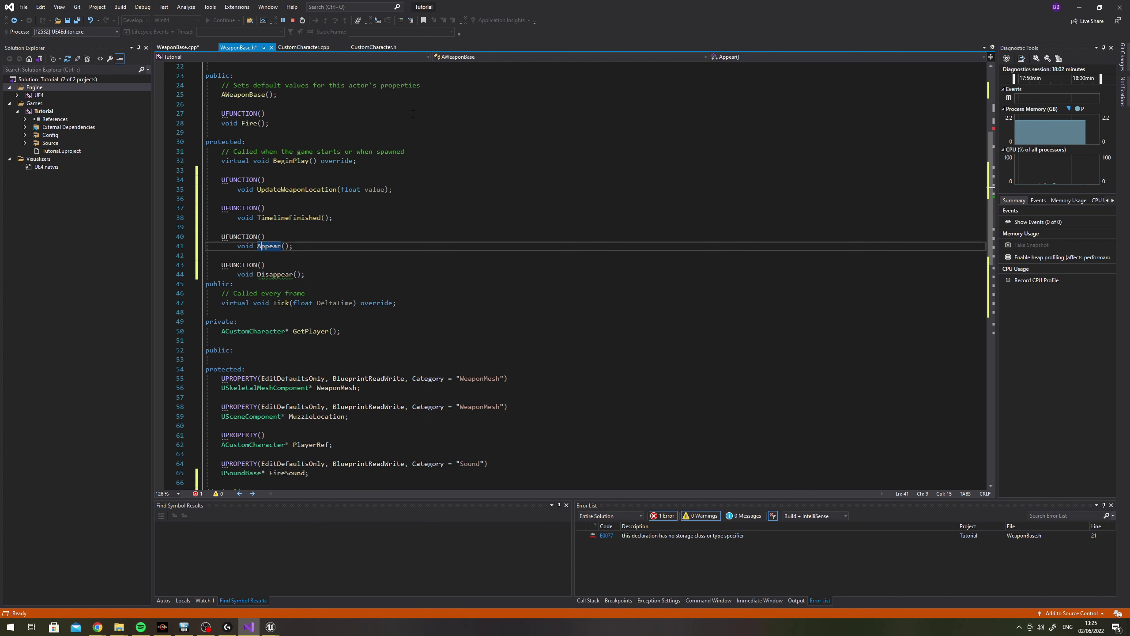
{"action": "key", "text": "F12"}
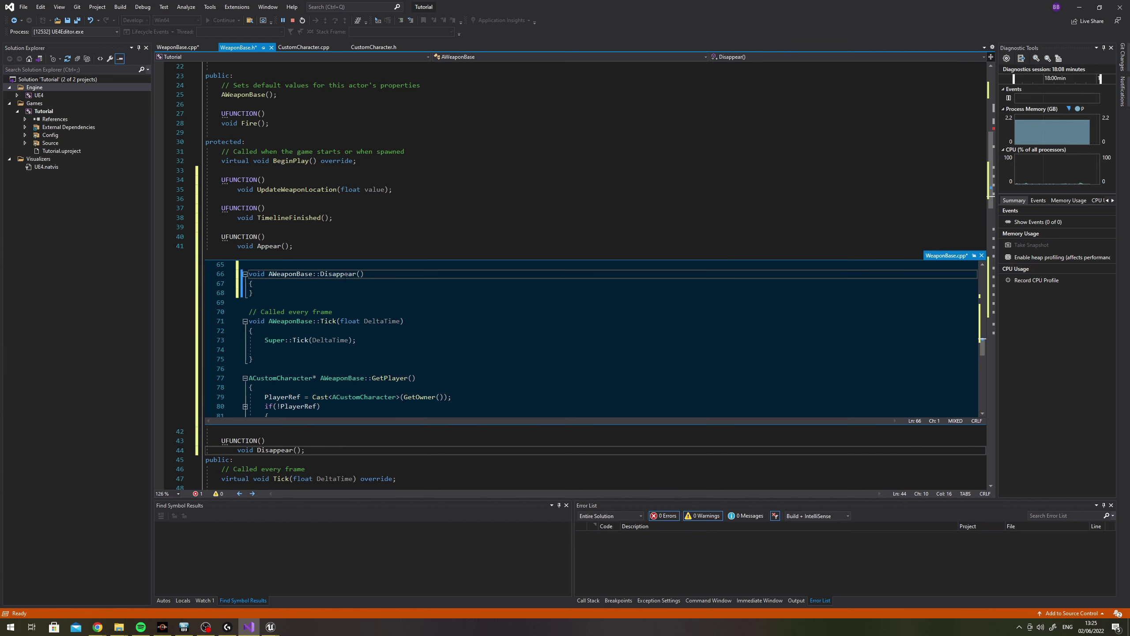
{"action": "left_click", "coordinate": [333, 273]}
{"action": "scroll", "coordinate": [281, 236], "scroll_direction": "down", "scroll_amount": 4}
{"action": "scroll", "coordinate": [289, 222], "scroll_direction": "up", "scroll_amount": 1}
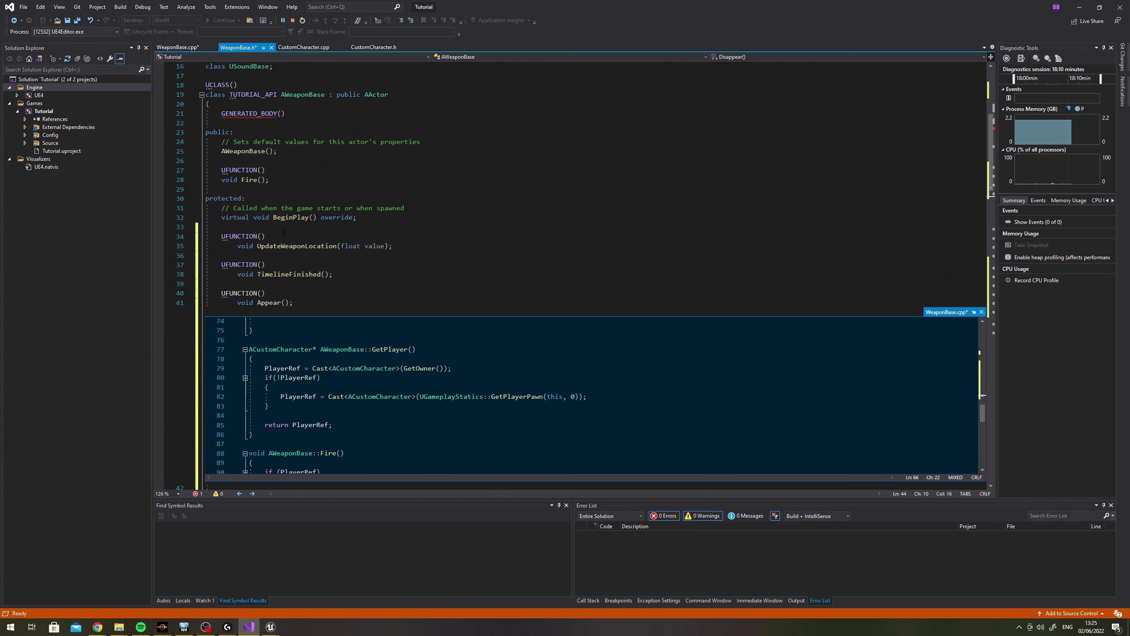
{"action": "scroll", "coordinate": [304, 259], "scroll_direction": "down", "scroll_amount": 1}
{"action": "left_click", "coordinate": [981, 255]}
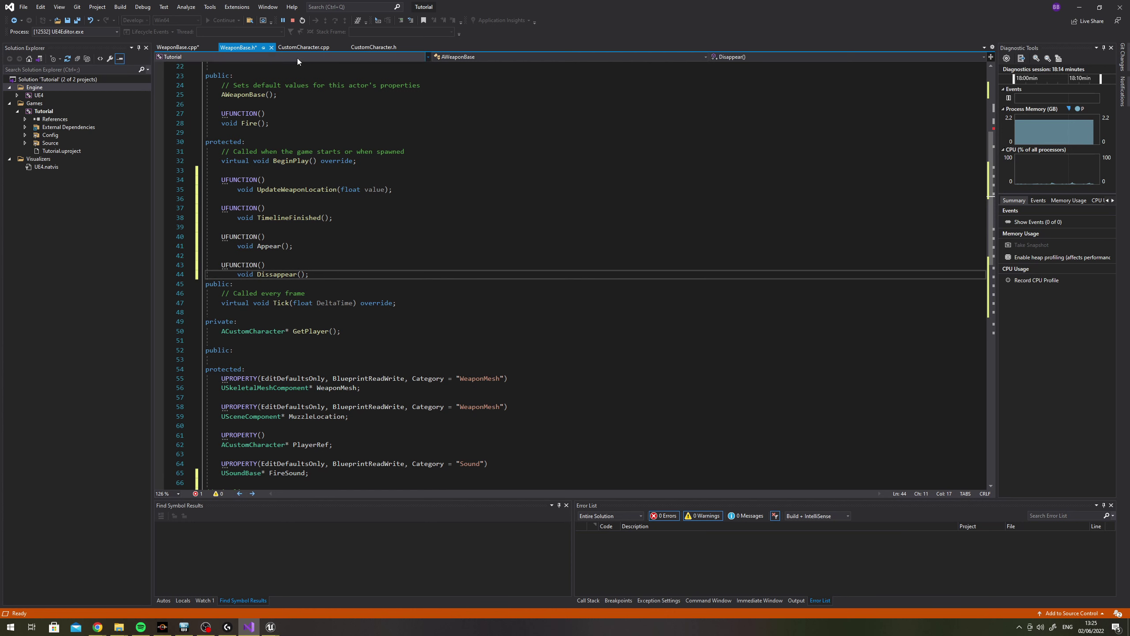
{"action": "left_click", "coordinate": [177, 47]}
Inside AWeaponBase::Appear() write AppearanceTimeline.SetPlayRate(1.f);, then move down into Dissappear()
{"action": "left_click", "coordinate": [263, 226]}
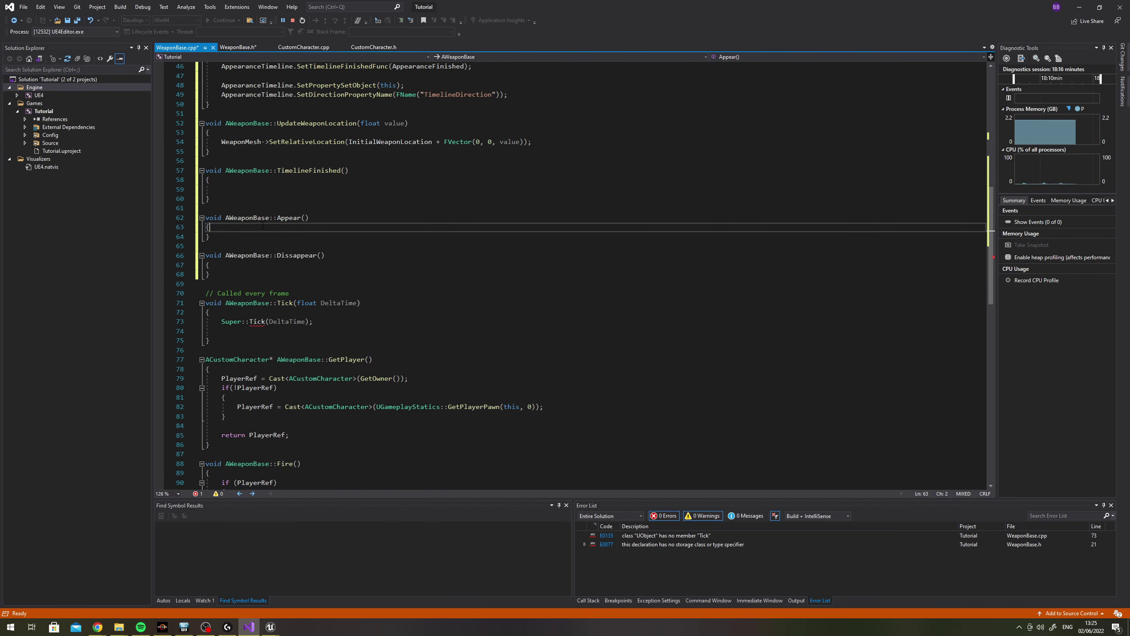
{"action": "key", "text": "Return"}
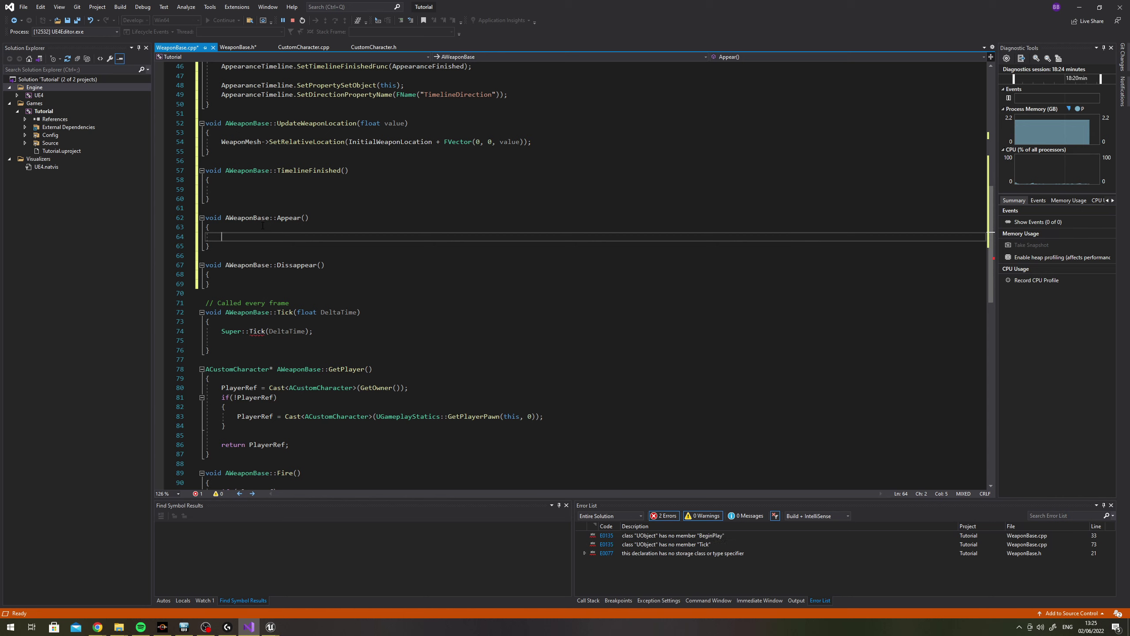
{"action": "type", "text": "Appear"}
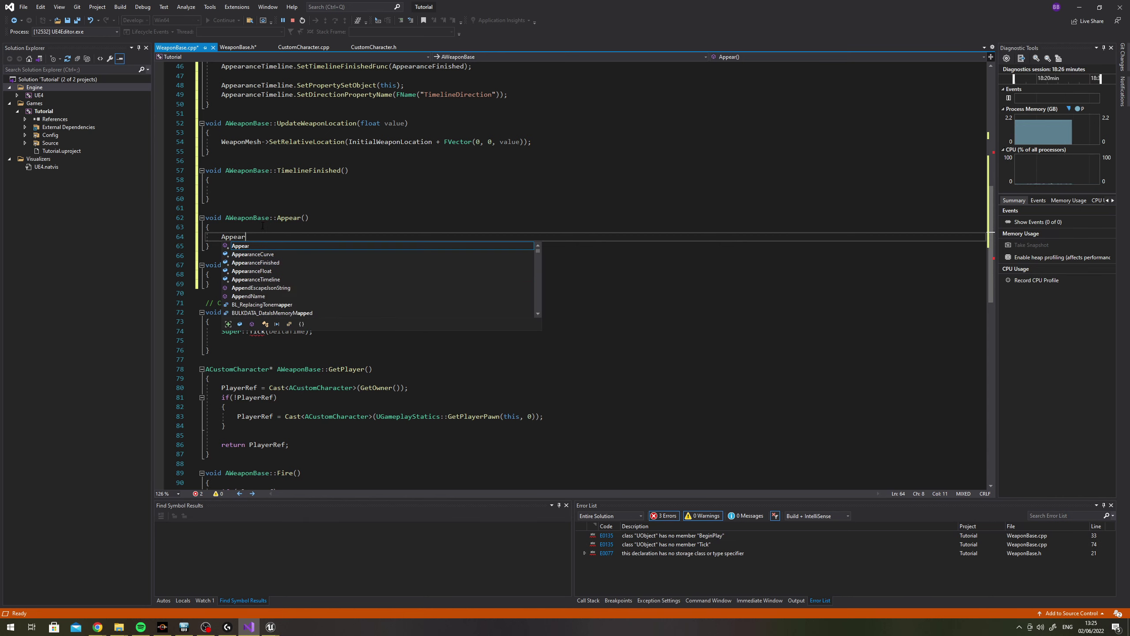
{"action": "type", "text": "anceTimeline"}
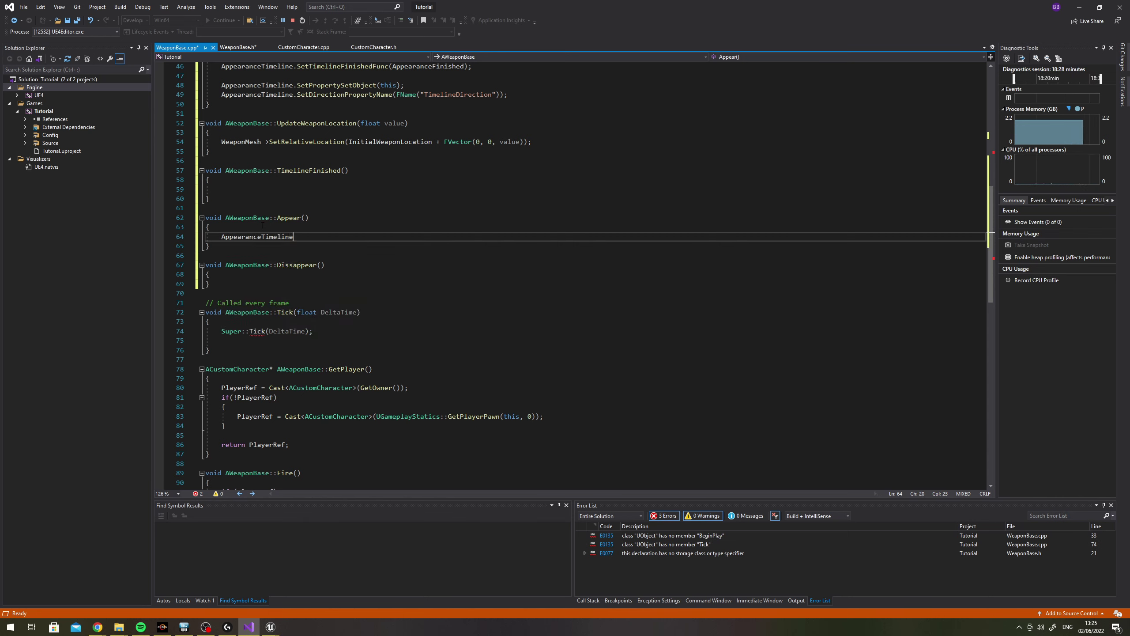
{"action": "type", "text": ".SetPla"}
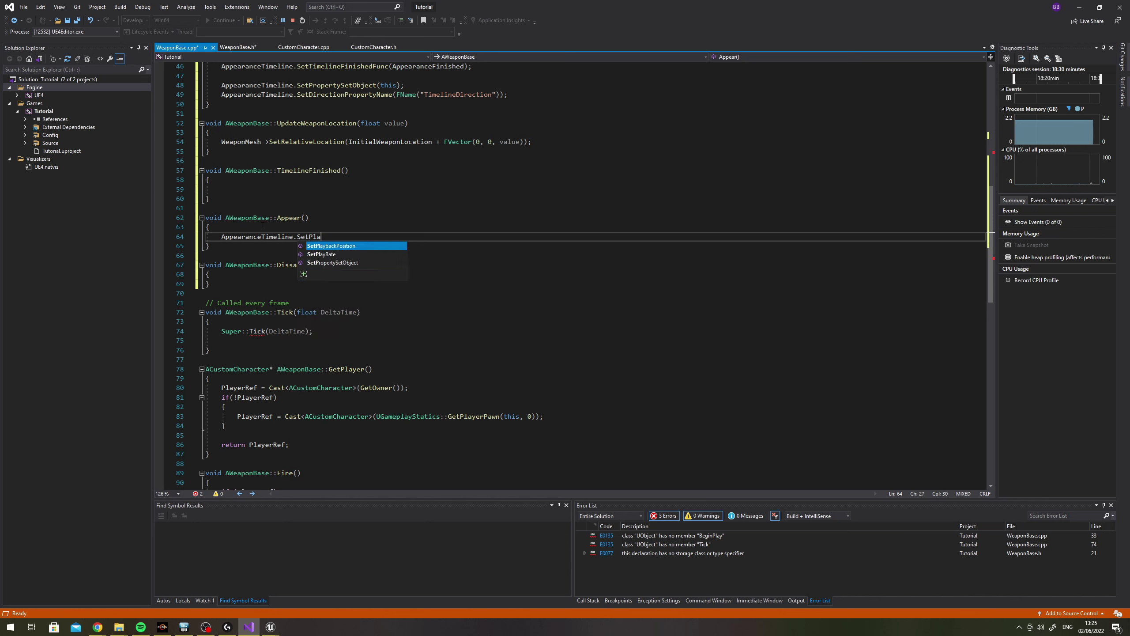
{"action": "type", "text": "yer"}
{"action": "type", "text": "(1."}
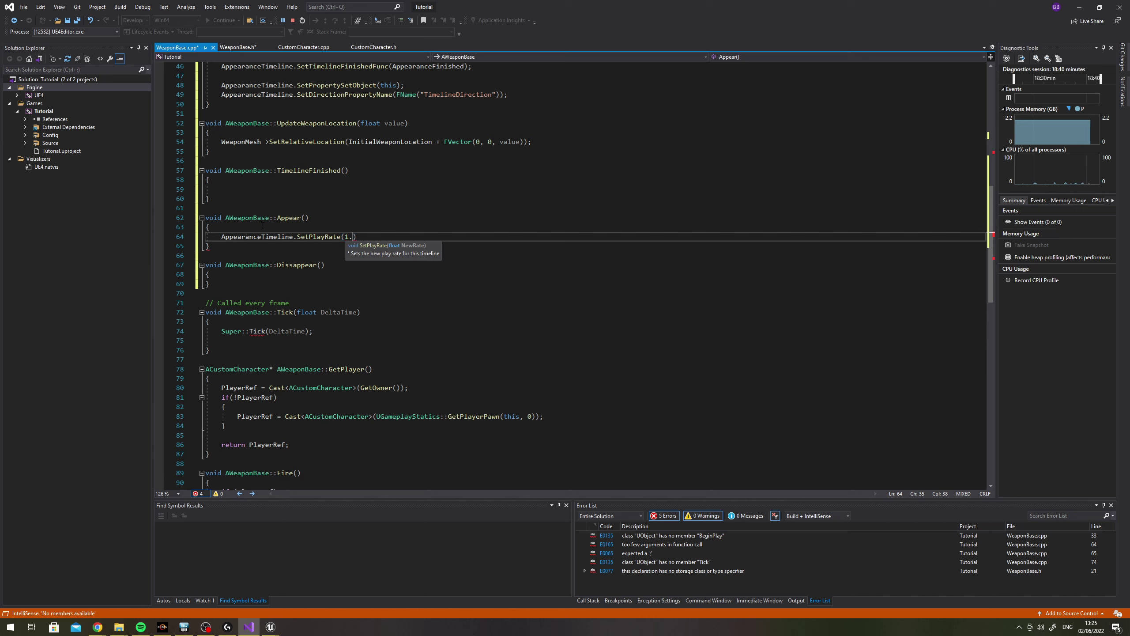
{"action": "type", "text": "1"}
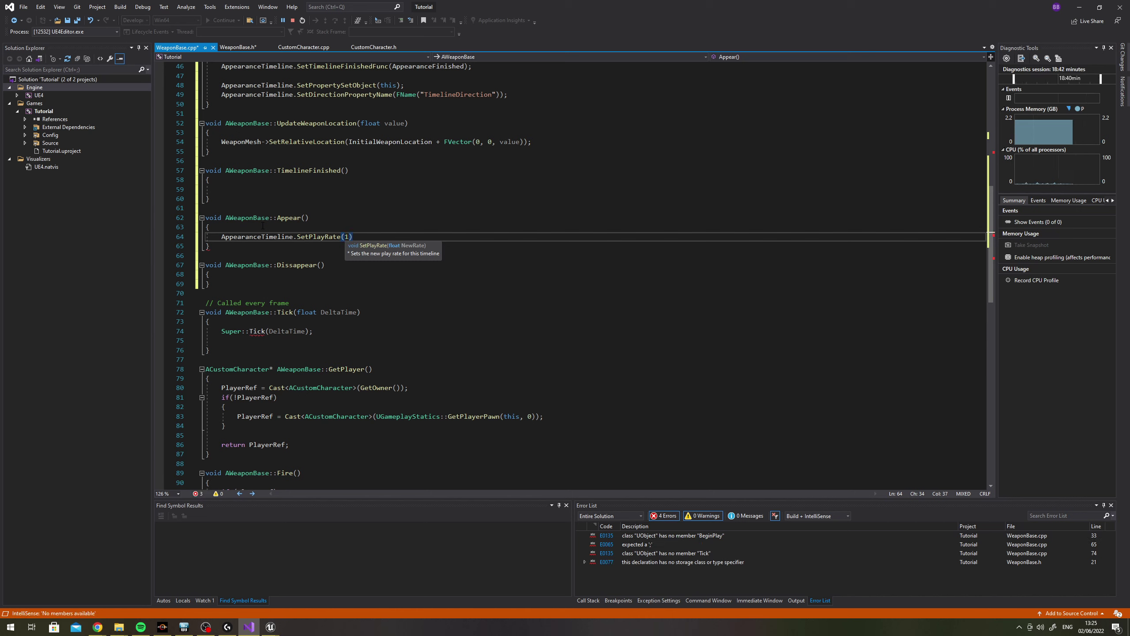
{"action": "type", "text": ".f);"}
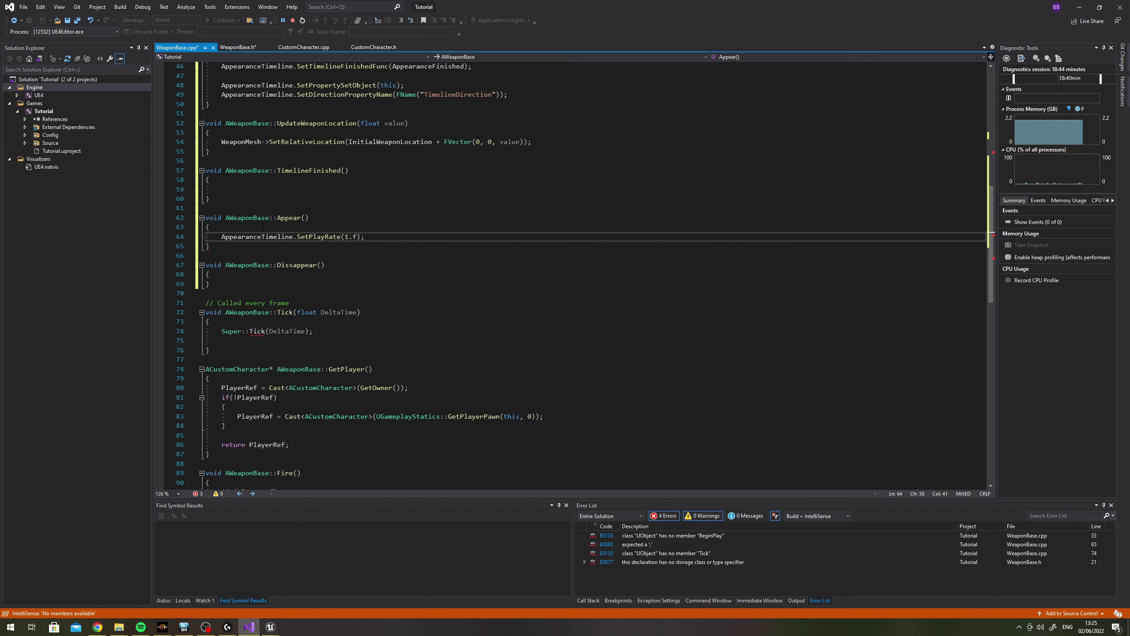
{"action": "key", "text": "Down"}
{"action": "key", "text": "Down"}
{"action": "key", "text": "Down"}
{"action": "key", "text": "Down"}
In Dissappear(), add AppearanceTimeline.SetPlayRate(1.f); followed by AppearanceTimeline.ReverseFromEnd
{"action": "key", "text": "Return"}
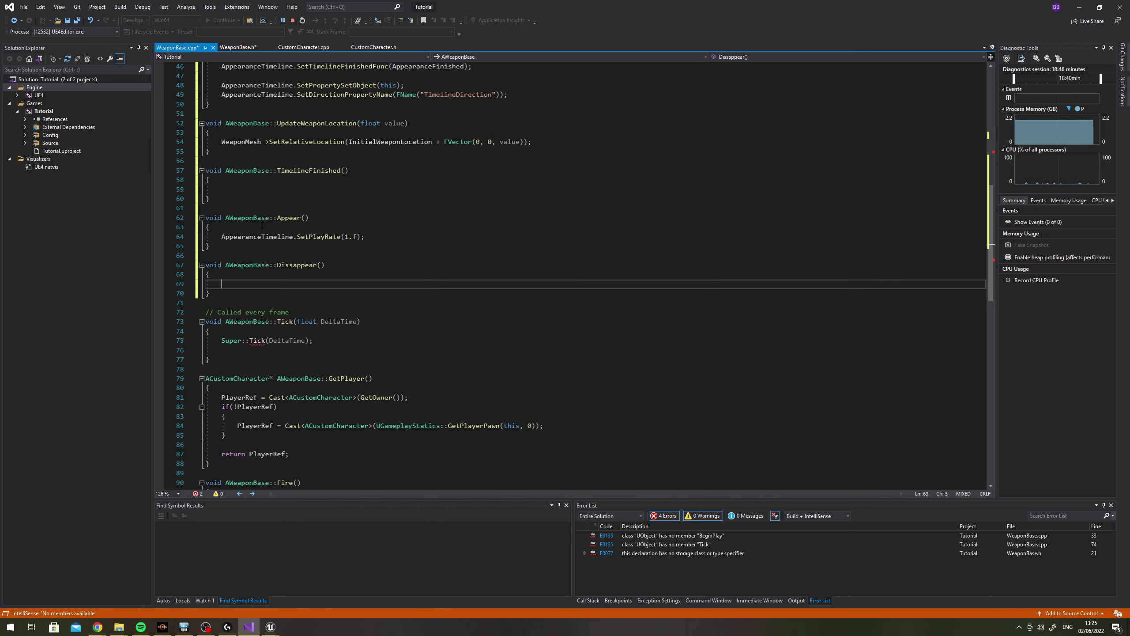
{"action": "type", "text": "AppearanceT"}
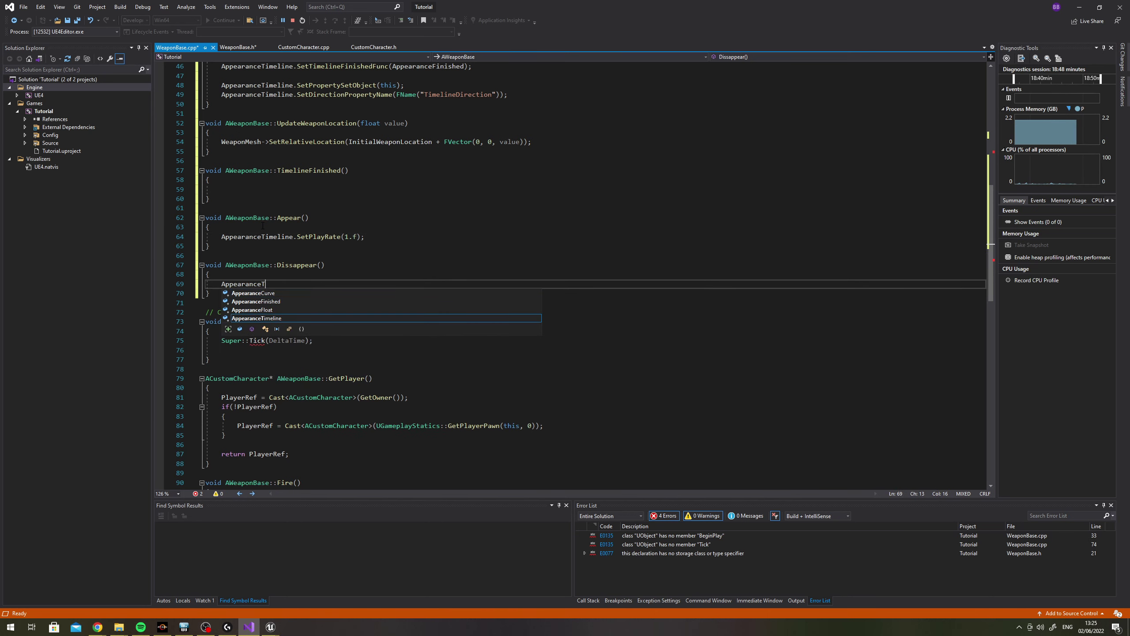
{"action": "type", "text": "im"}
{"action": "key", "text": "Tab"}
{"action": "type", "text": ".Set"}
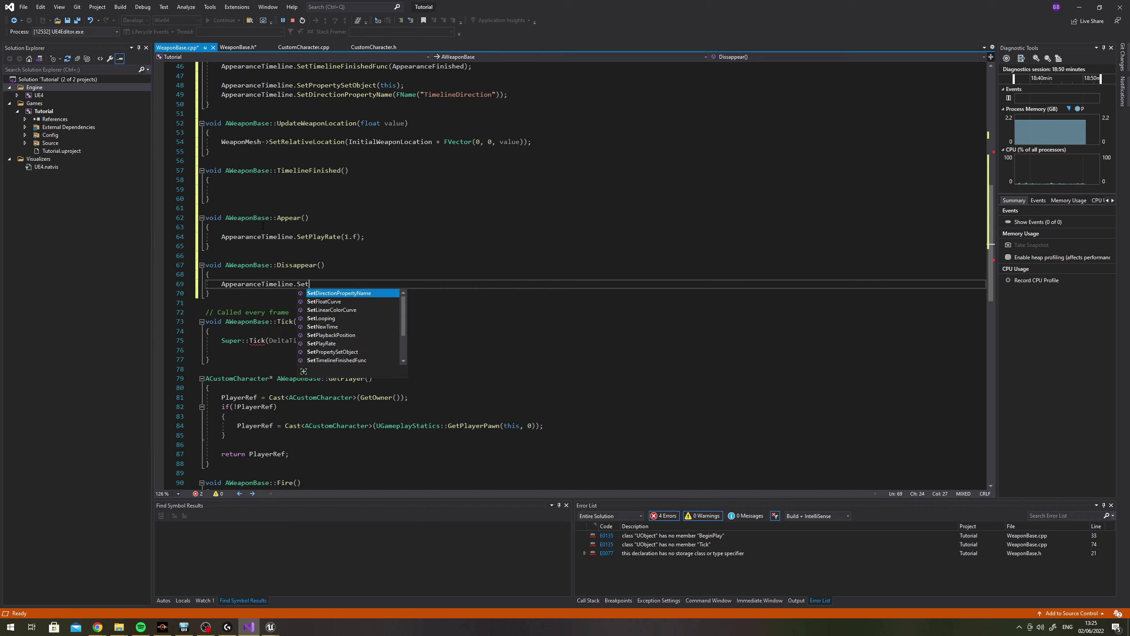
{"action": "type", "text": "PlayerR("}
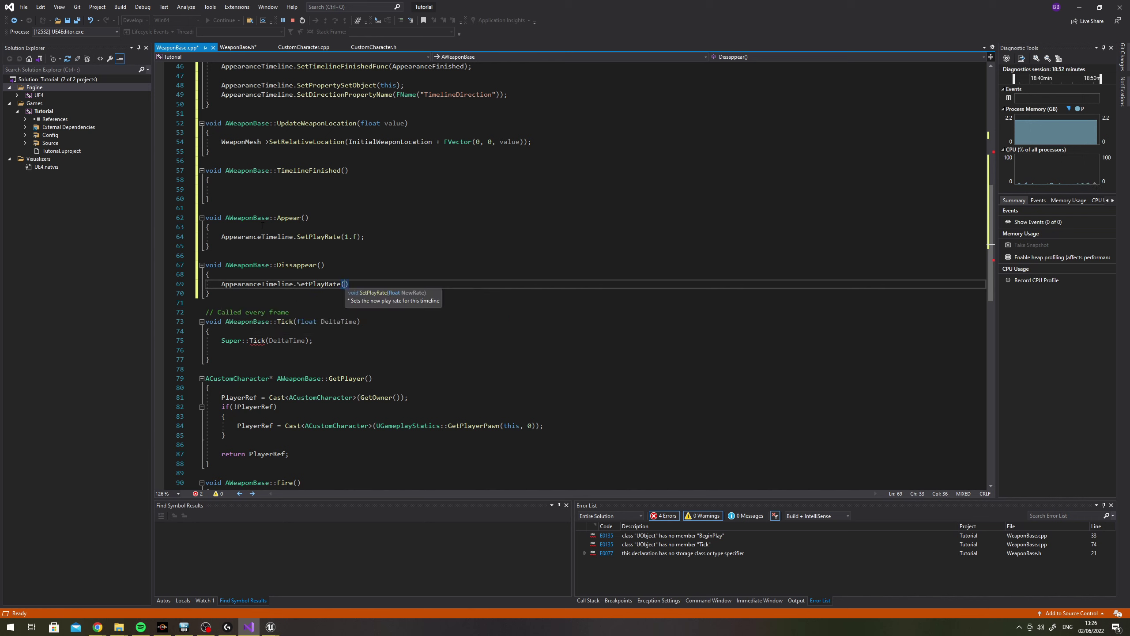
{"action": "type", "text": "1.f);"}
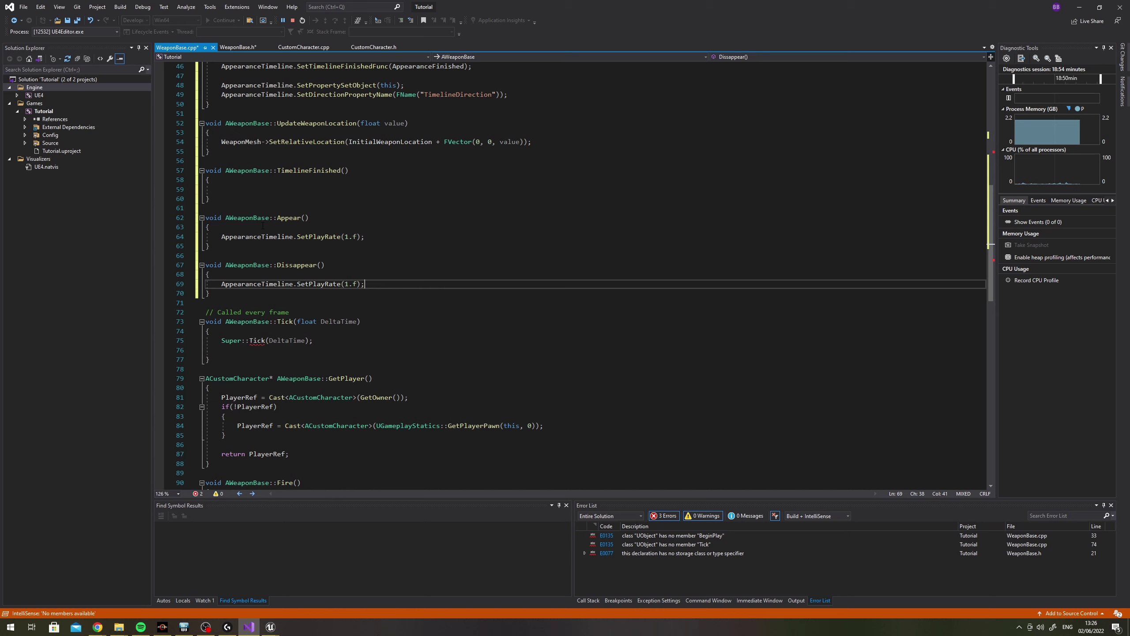
{"action": "key", "text": "Return"}
{"action": "type", "text": "Appeara"}
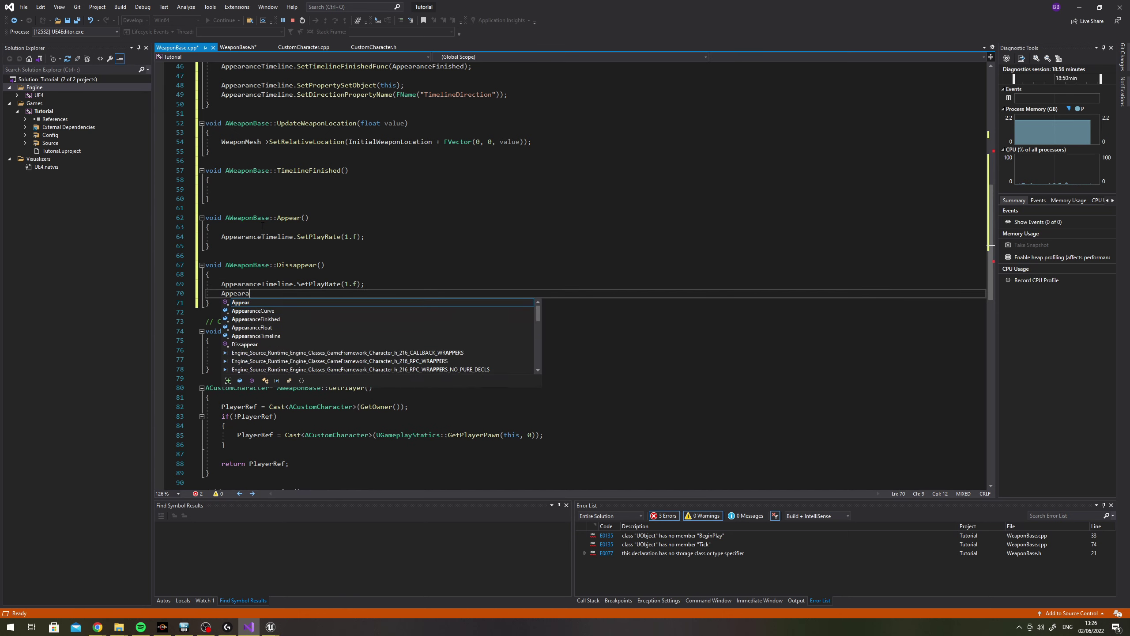
{"action": "type", "text": "nceTimlin"}
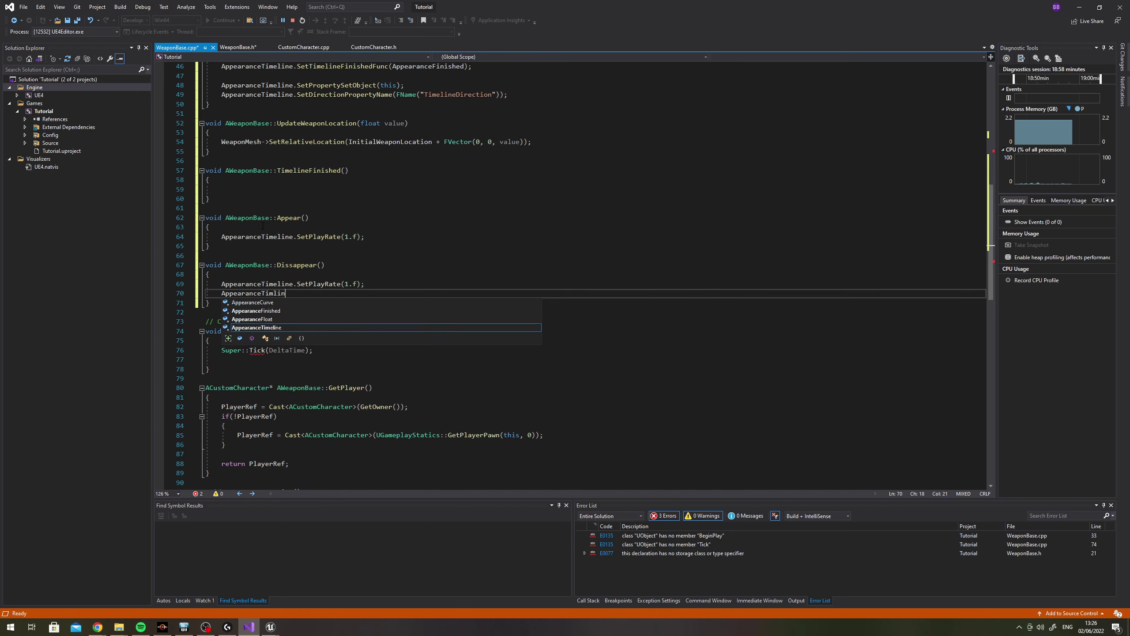
{"action": "type", "text": "e.R"}
{"action": "key", "text": "BackSpace"}
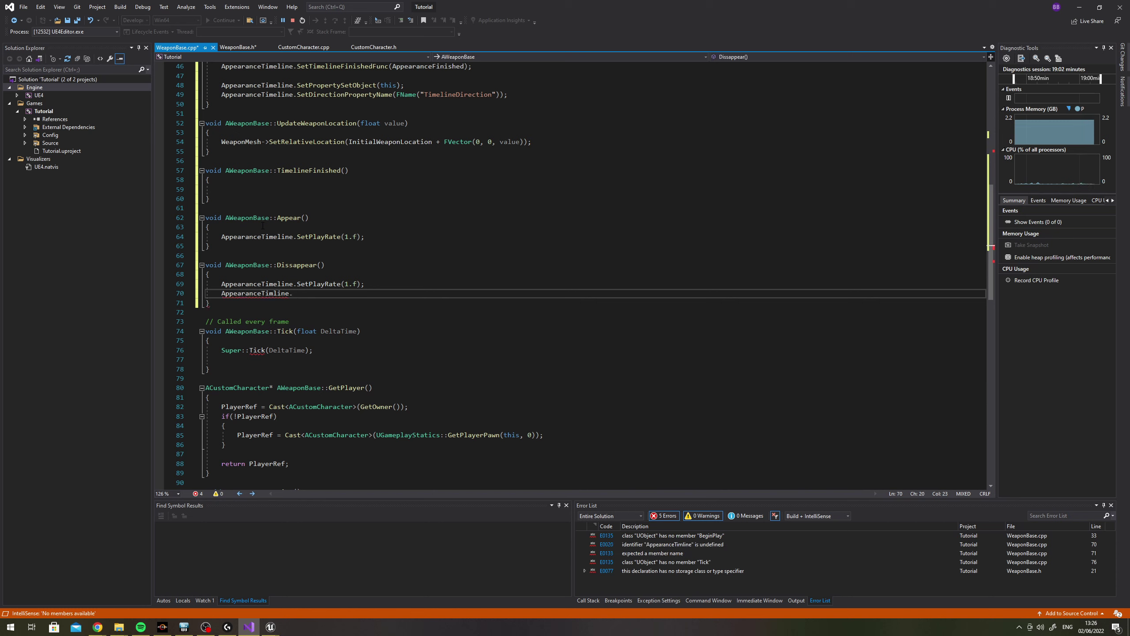
{"action": "key", "text": "BackSpace"}
{"action": "key", "text": "BackSpace"}
{"action": "key", "text": "BackSpace"}
{"action": "type", "text": "e"}
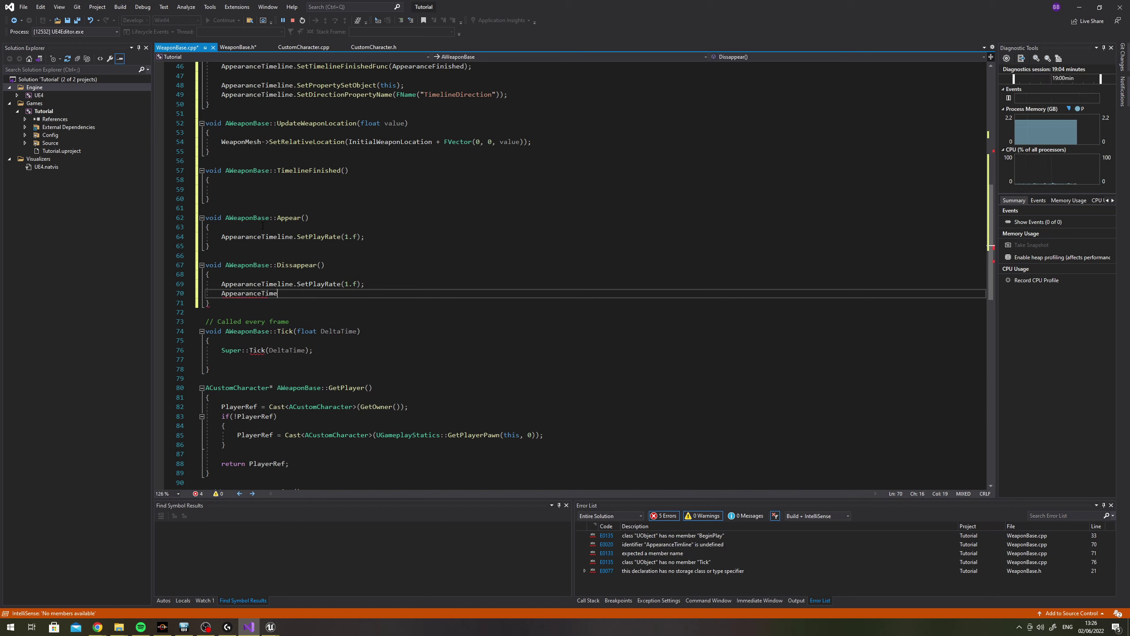
{"action": "type", "text": "line.Rever"}
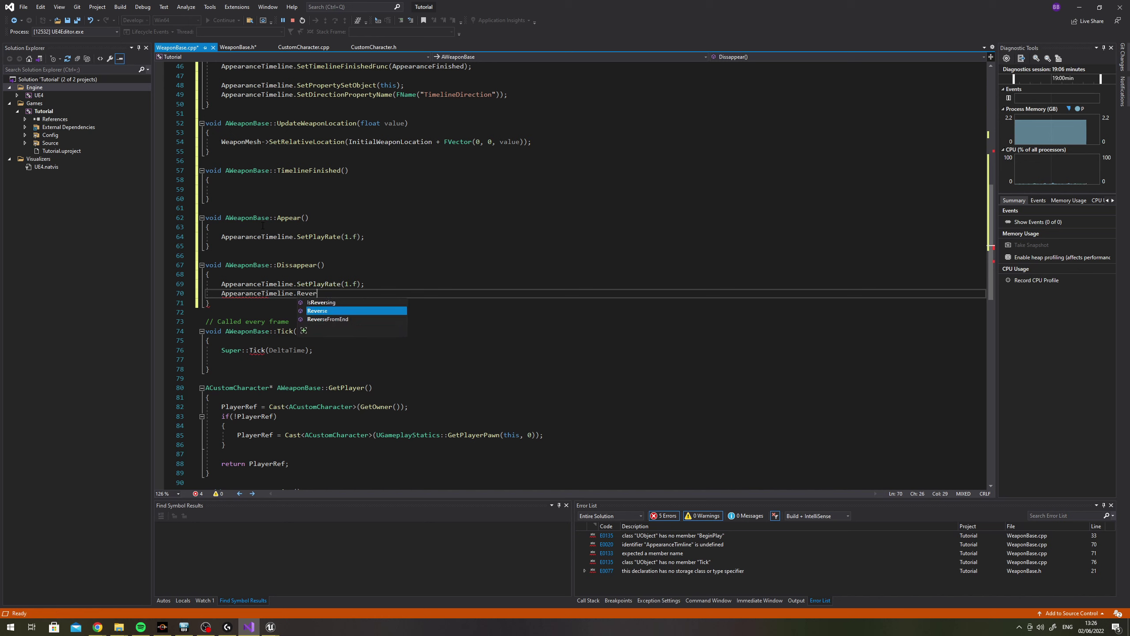
{"action": "type", "text": "seF"}
{"action": "key", "text": "Tab"}
Close the ReverseFromEnd call and add AppearanceTimeline.PlayFromStart(); inside Appear()
{"action": "type", "text": "();"}
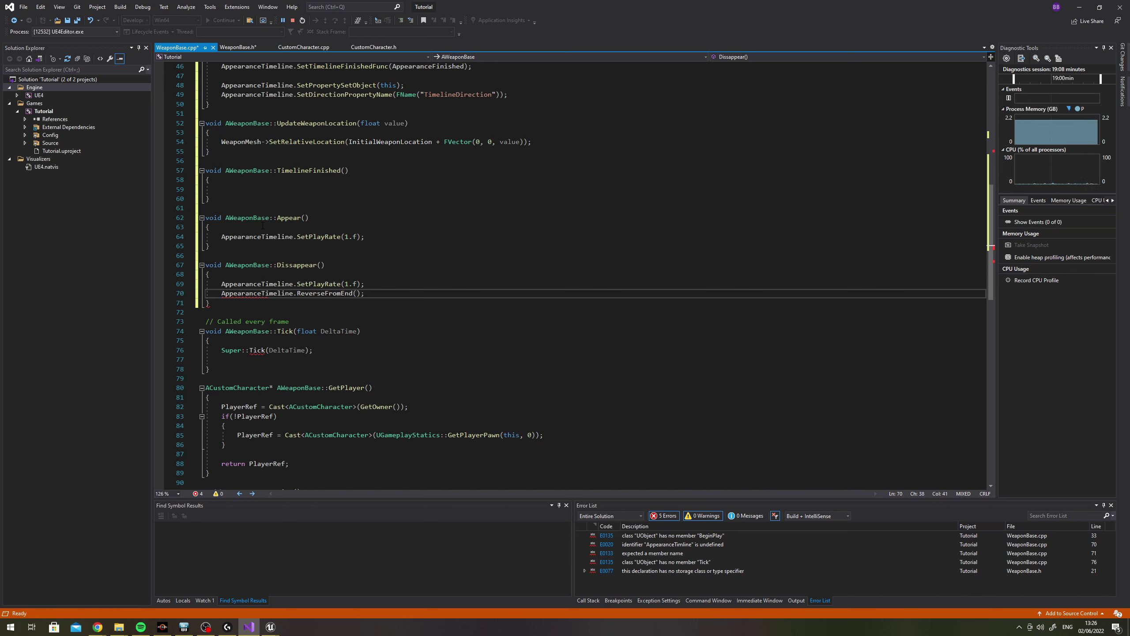
{"action": "left_click", "coordinate": [370, 235]}
{"action": "key", "text": "Return"}
{"action": "type", "text": "A"}
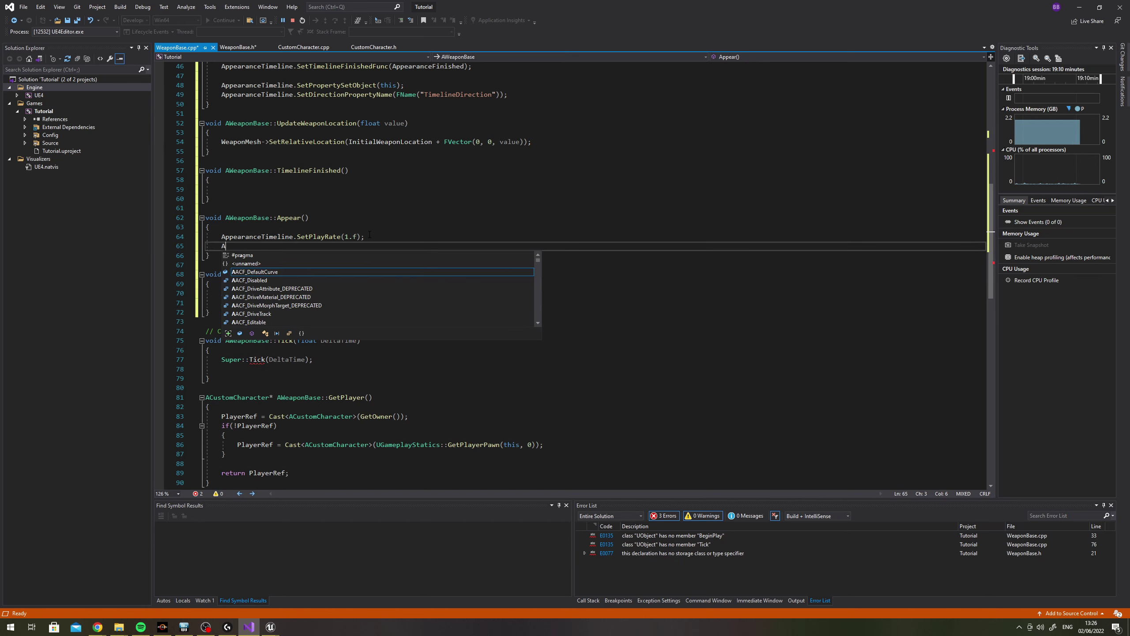
{"action": "type", "text": "ppeareanTimel"}
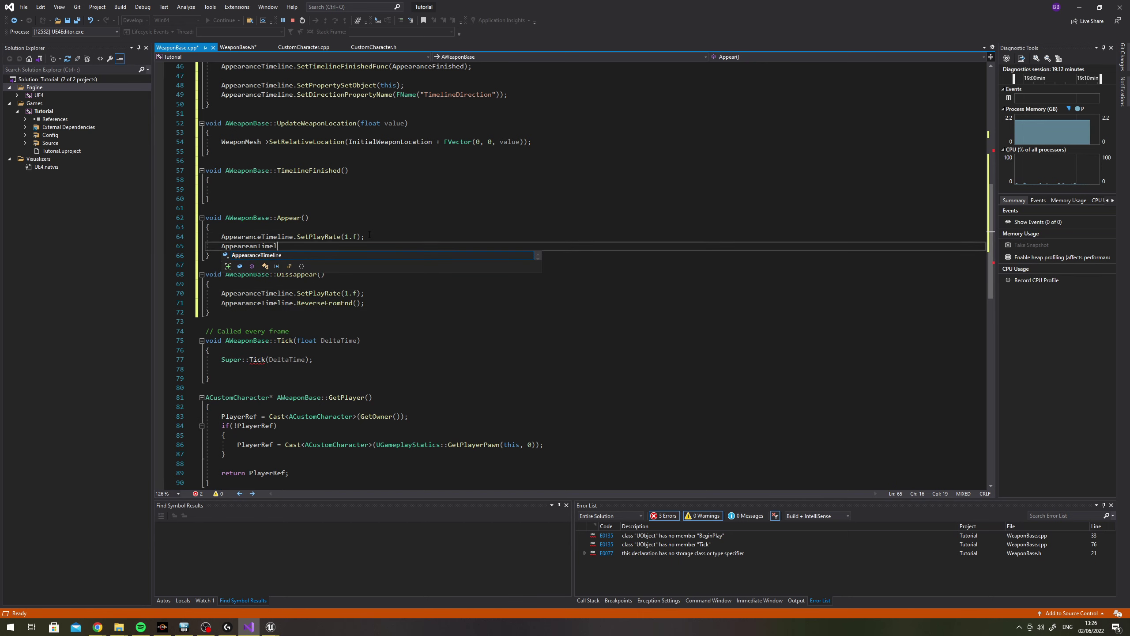
{"action": "key", "text": "BackSpace"}
{"action": "key", "text": "BackSpace"}
{"action": "key", "text": "BackSpace"}
{"action": "type", "text": "ndEscapeJs"}
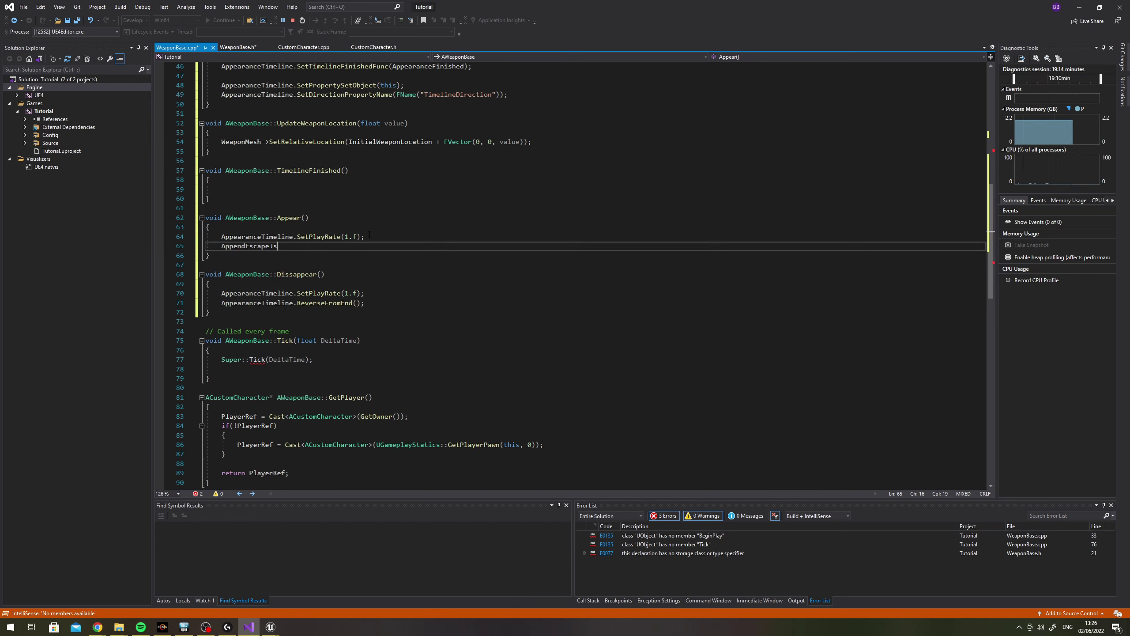
{"action": "key", "text": "BackSpace"}
{"action": "key", "text": "BackSpace"}
{"action": "key", "text": "BackSpace"}
{"action": "type", "text": "Appeara"}
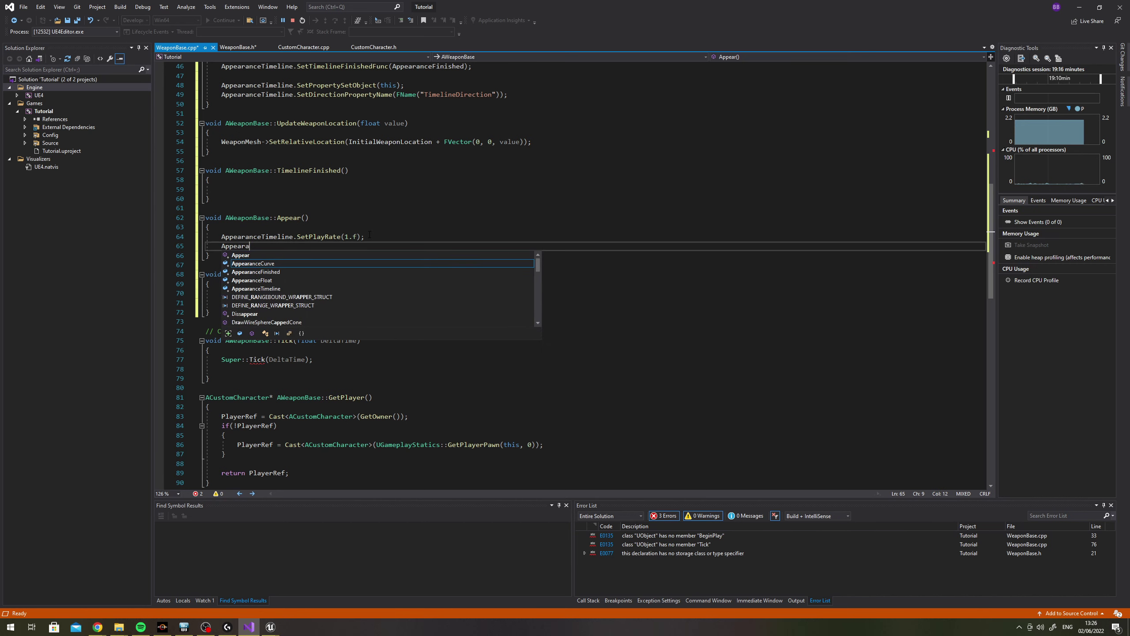
{"action": "key", "text": "Down"}
{"action": "key", "text": "Down"}
{"action": "key", "text": "Down"}
{"action": "type", "text": "."}
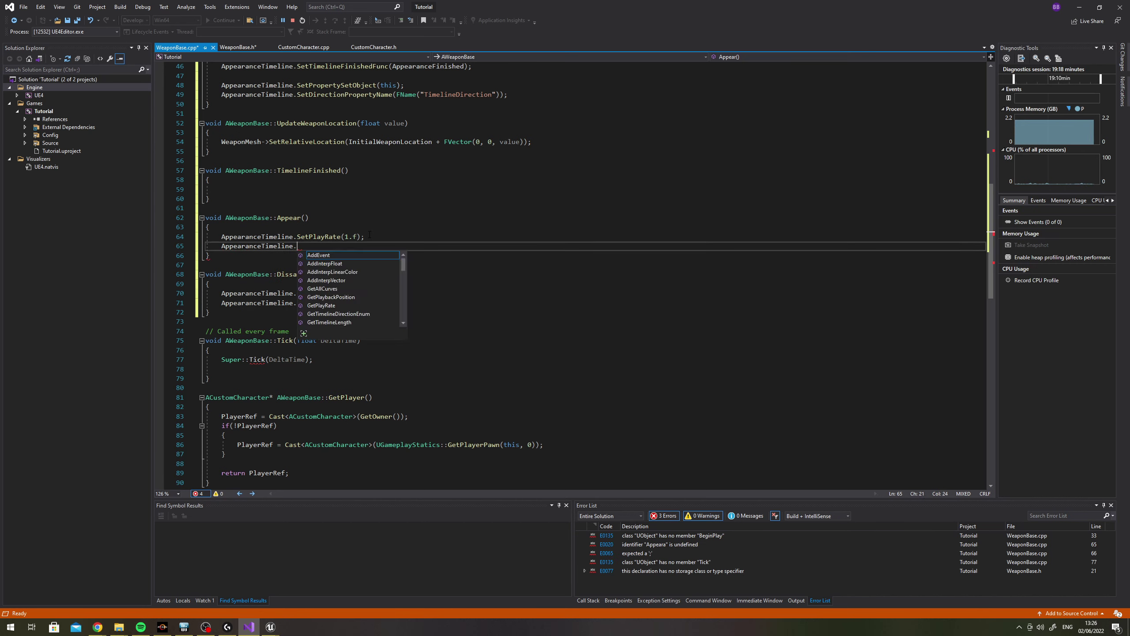
{"action": "type", "text": "PlayFrom"}
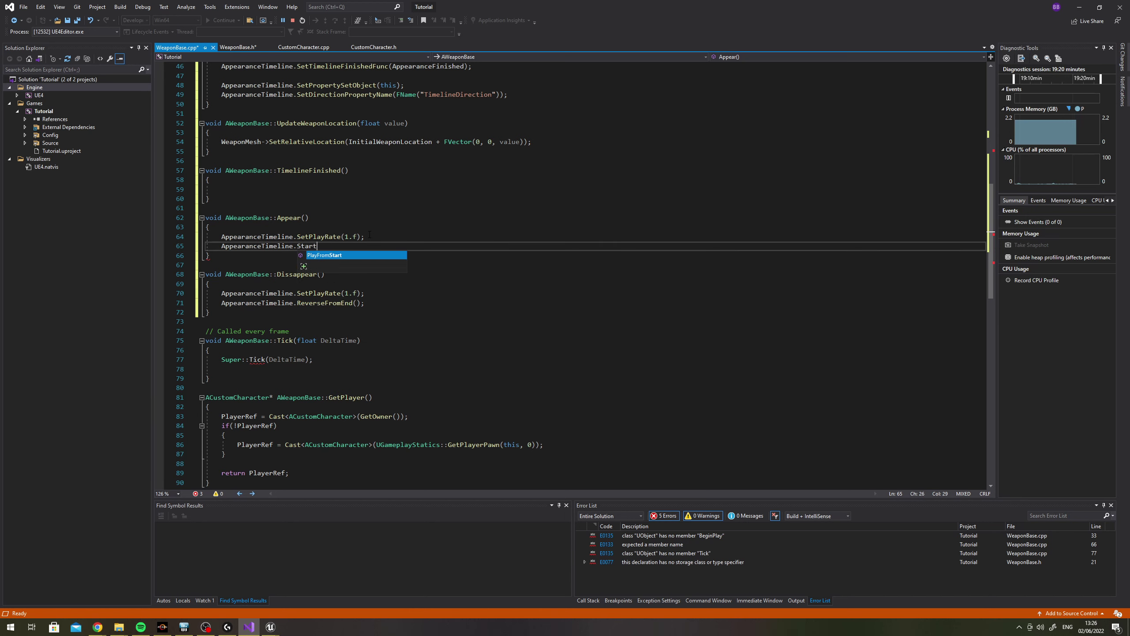
{"action": "key", "text": "Tab"}
{"action": "type", "text": "();"}
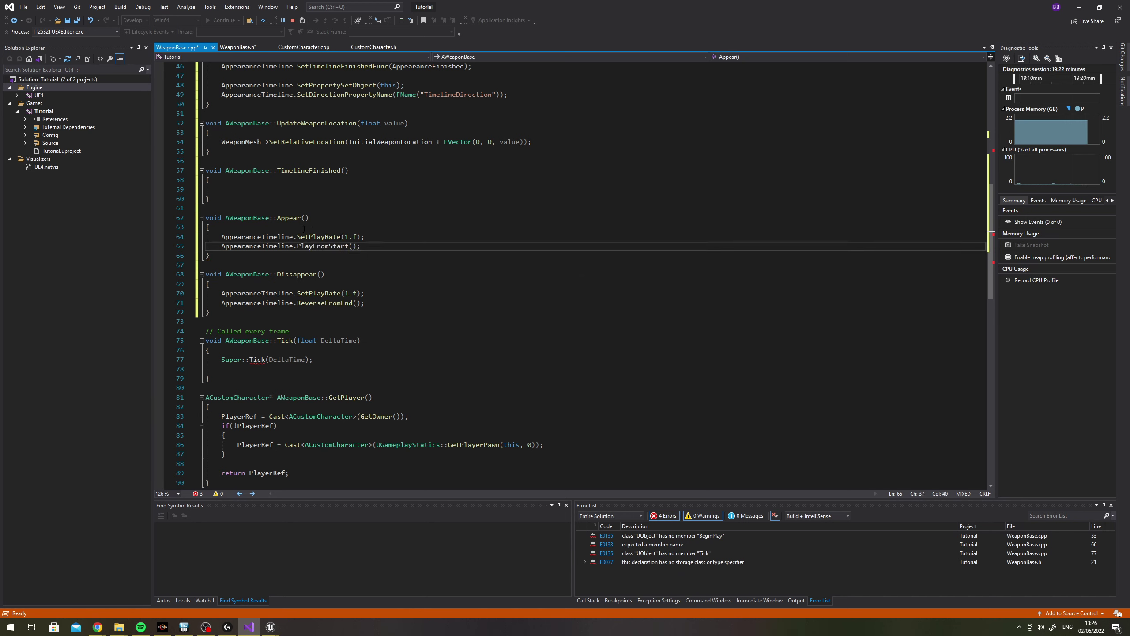
Review the new PlayFromStart line and the ReverseFromEnd call on line 71
{"action": "left_click_drag", "start_coordinate": [221, 246], "coordinate": [361, 246]}
{"action": "left_click_drag", "start_coordinate": [221, 303], "coordinate": [360, 303]}
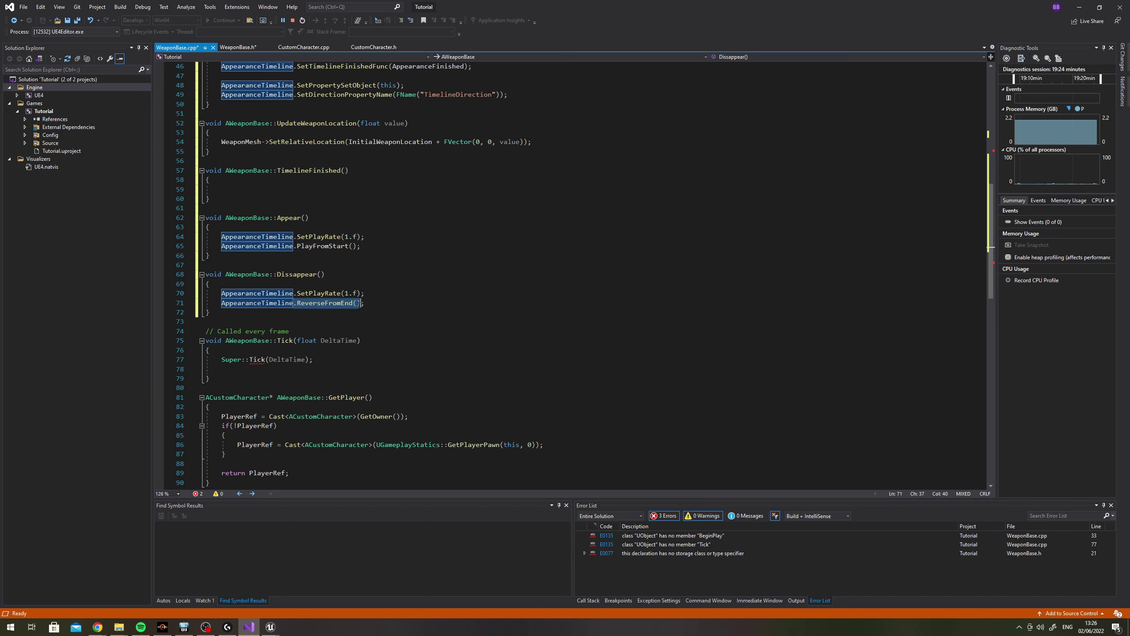
{"action": "type", "text": ";"}
{"action": "left_click", "coordinate": [408, 305]}
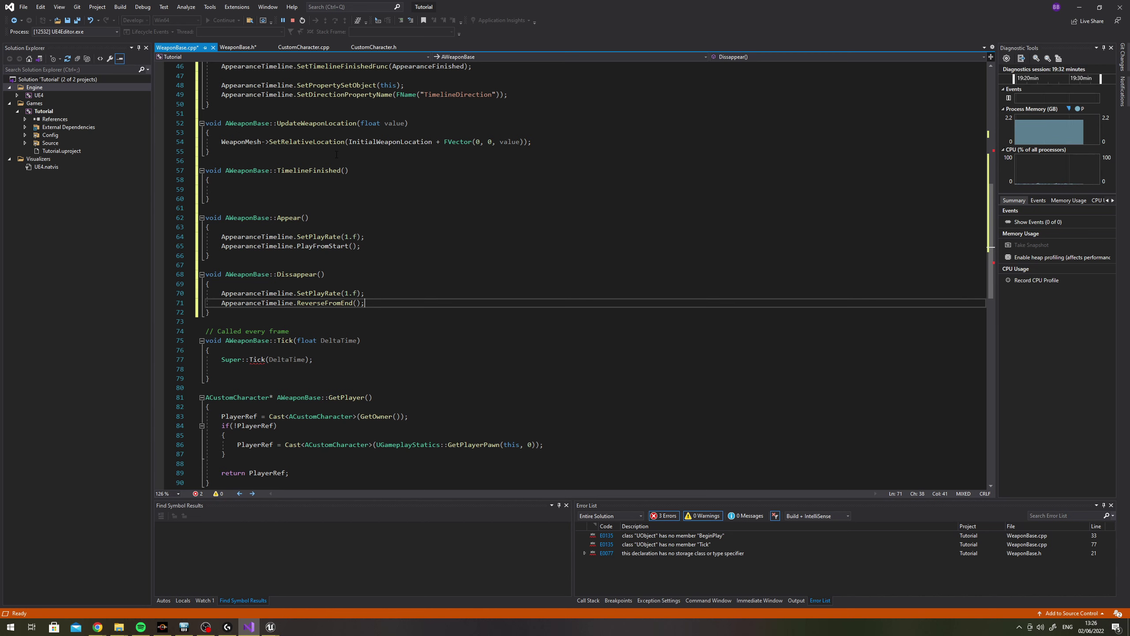
{"action": "scroll", "coordinate": [340, 190], "scroll_direction": "up", "scroll_amount": 4}
Start a DECLARE_DELEGATE_OneParam macro below the forward declarations in WeaponBase.h
{"action": "left_click", "coordinate": [241, 47]}
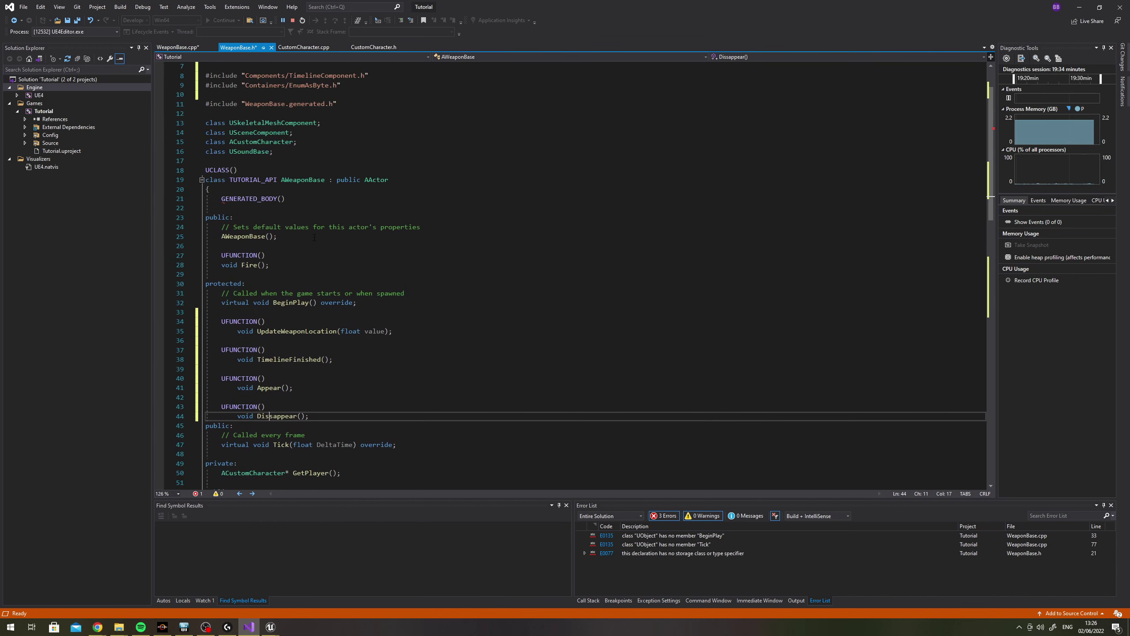
{"action": "scroll", "coordinate": [350, 210], "scroll_direction": "up", "scroll_amount": 2}
{"action": "left_click", "coordinate": [350, 209]}
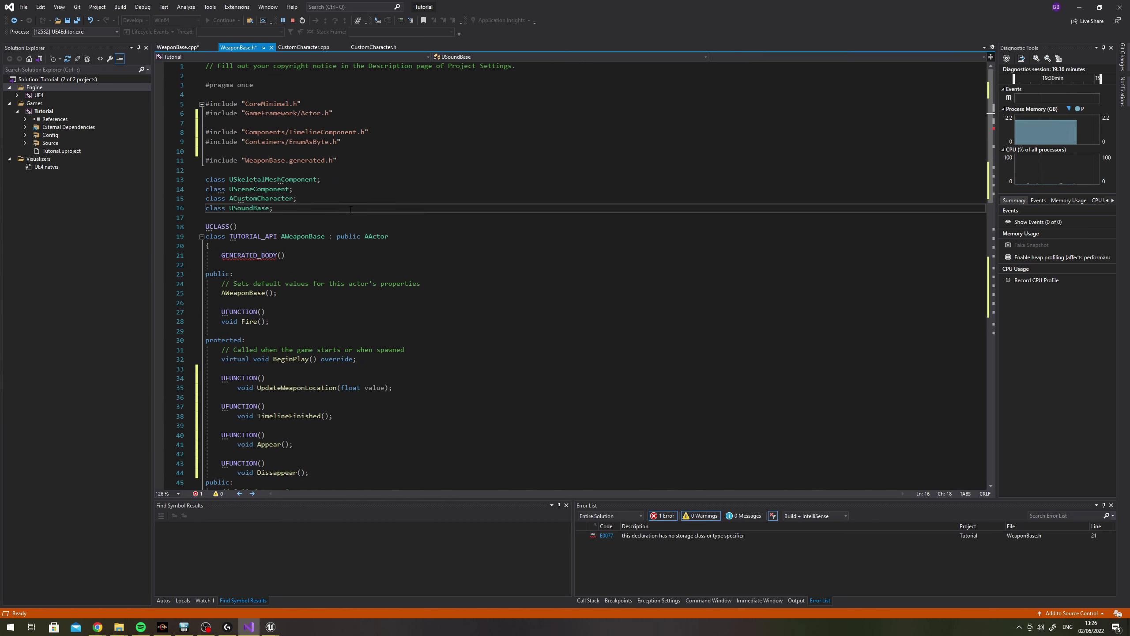
{"action": "key", "text": "Return"}
{"action": "key", "text": "Return"}
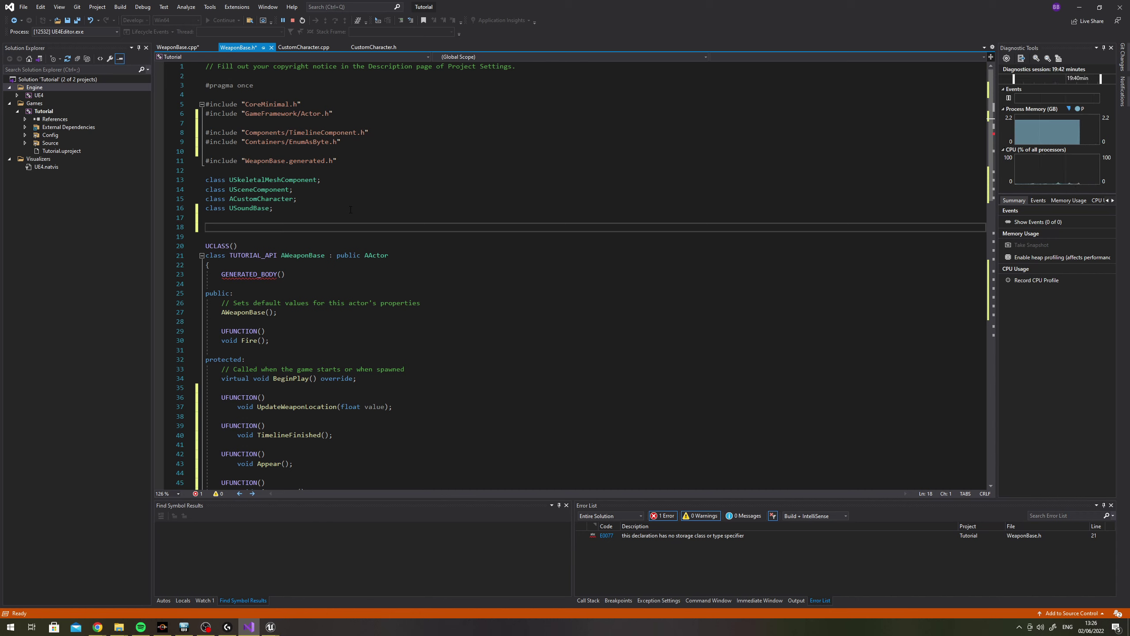
{"action": "type", "text": "DE"}
{"action": "type", "text": "CLARE_DE"}
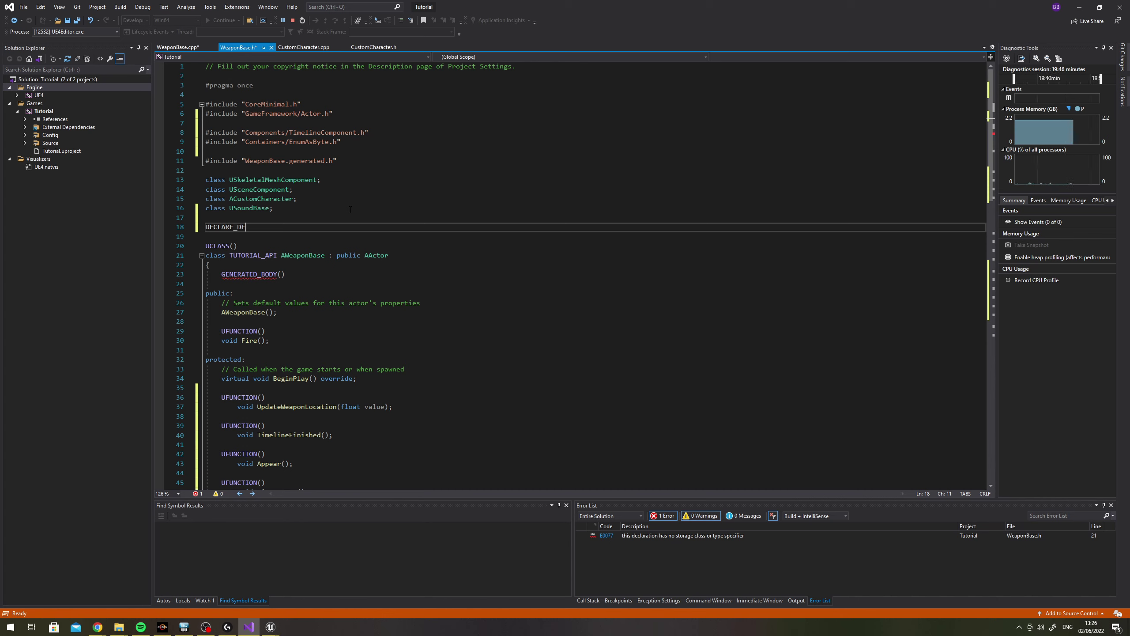
{"action": "type", "text": "LEAGET_"}
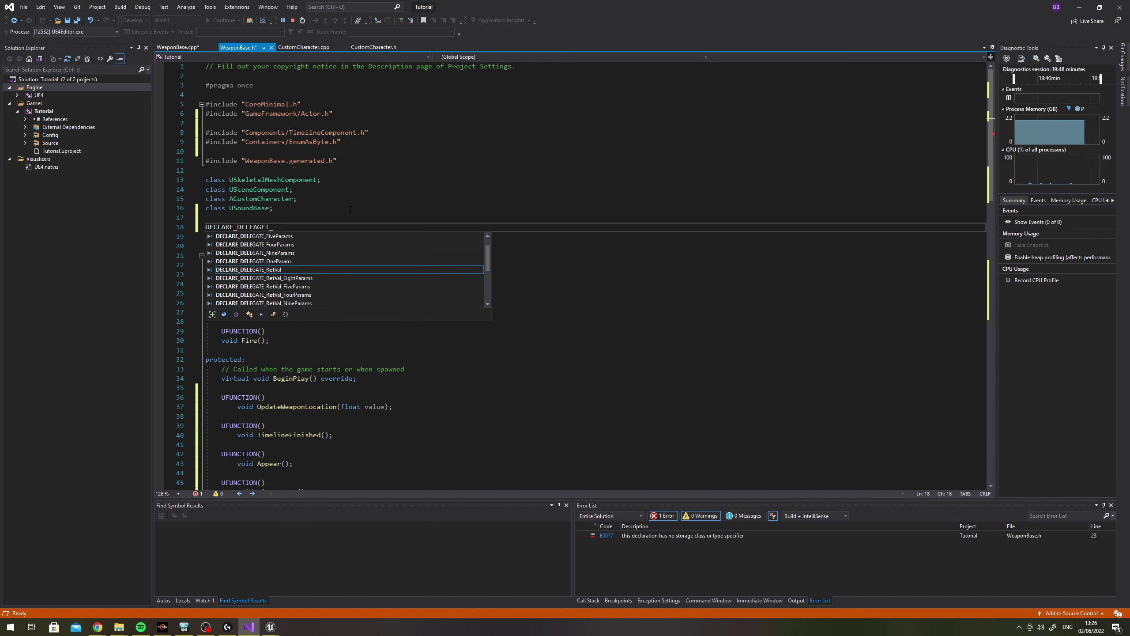
{"action": "type", "text": "OnePa"}
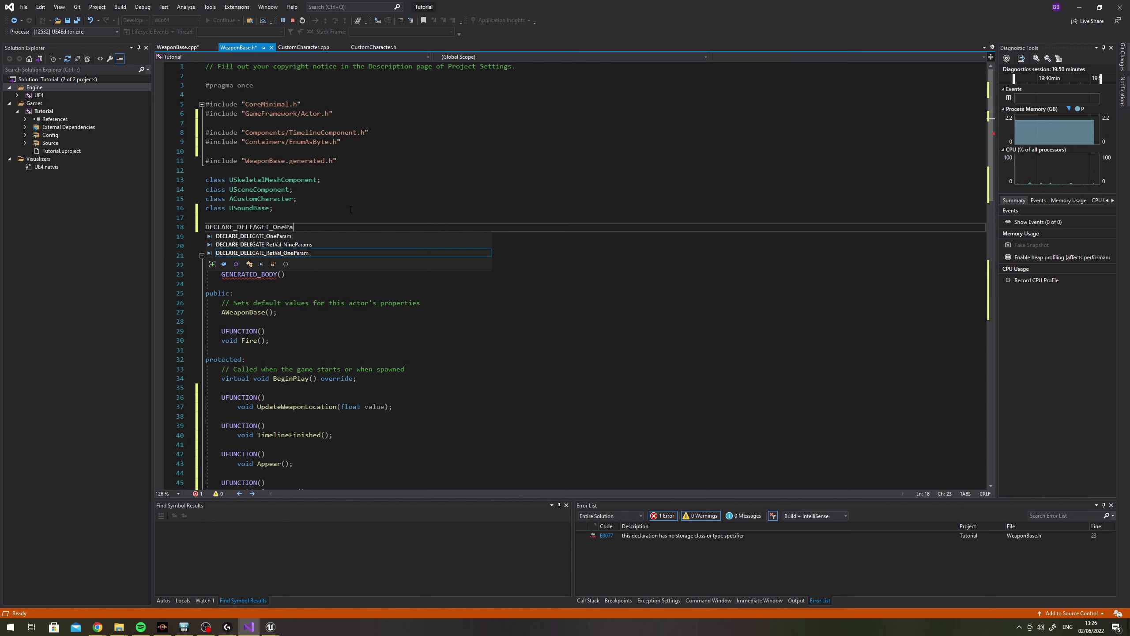
{"action": "key", "text": "BackSpace"}
{"action": "key", "text": "BackSpace"}
{"action": "key", "text": "BackSpace"}
{"action": "type", "text": "n"}
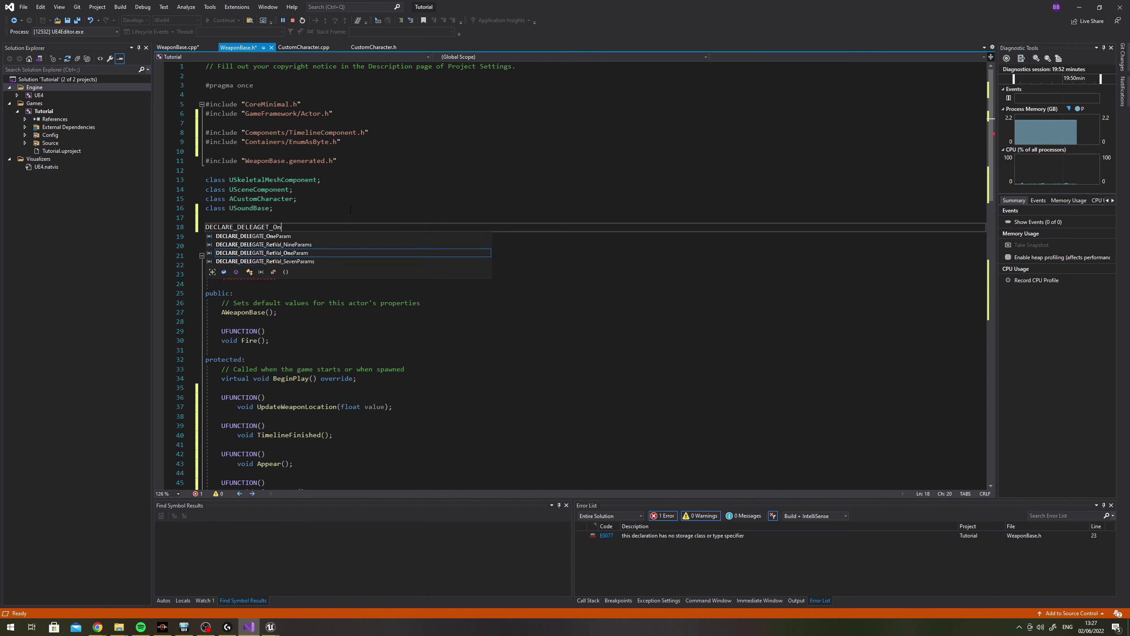
{"action": "type", "text": "e"}
{"action": "key", "text": "Tab"}
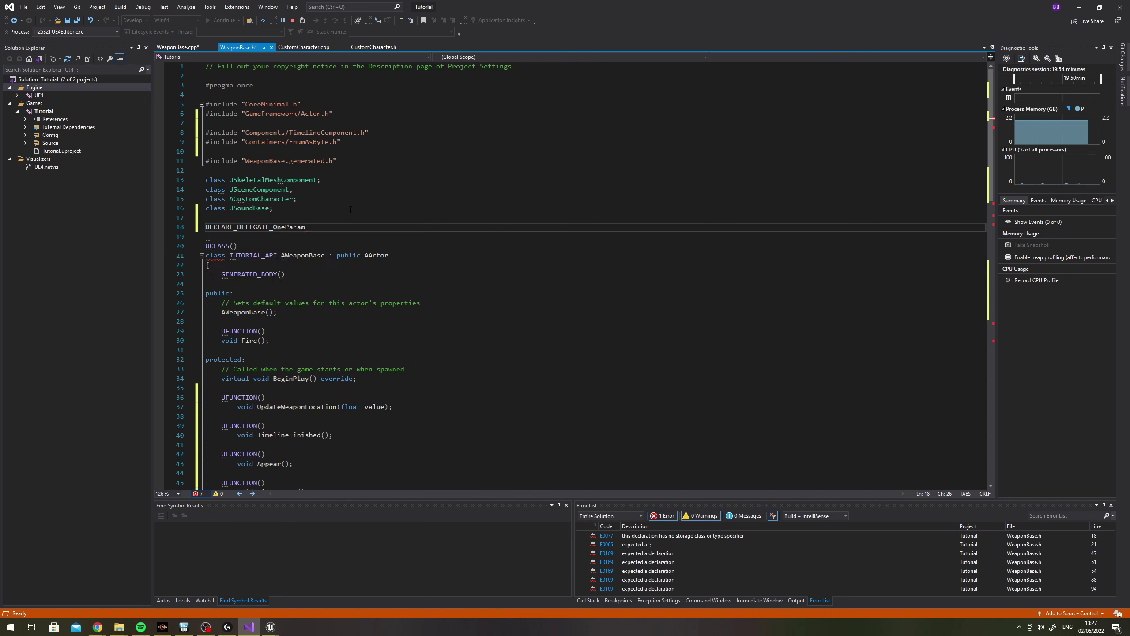
{"action": "type", "text": "("}
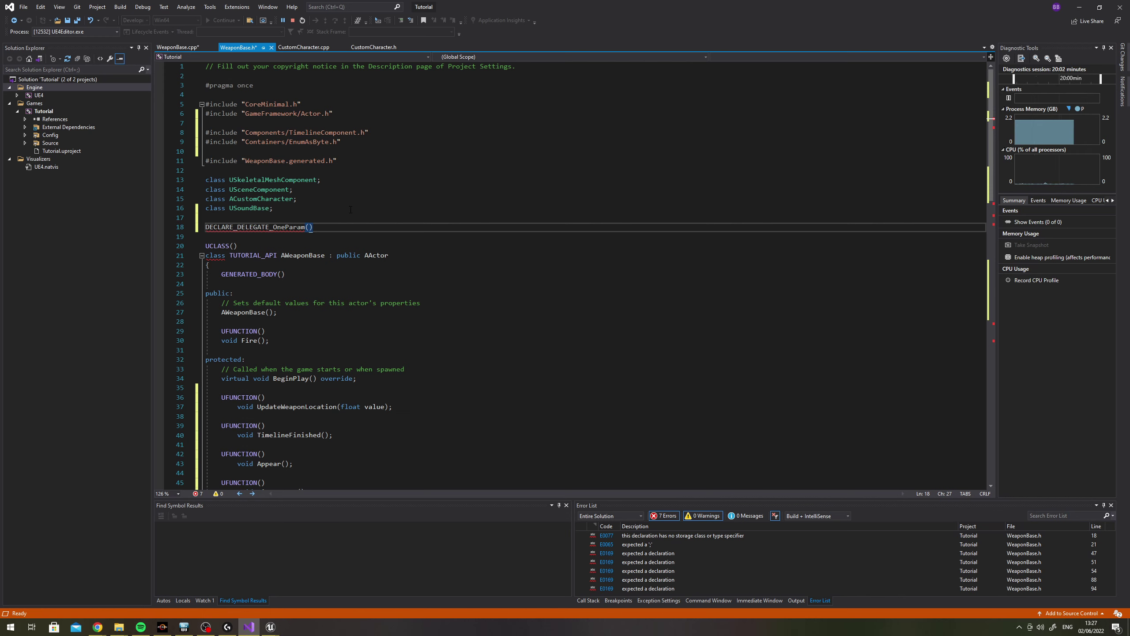
Give the macro the arguments AppearanceDelegate, TEnumAsByte<ETimelineDirection::Type>, Direction
{"action": "type", "text": "Appearaence"}
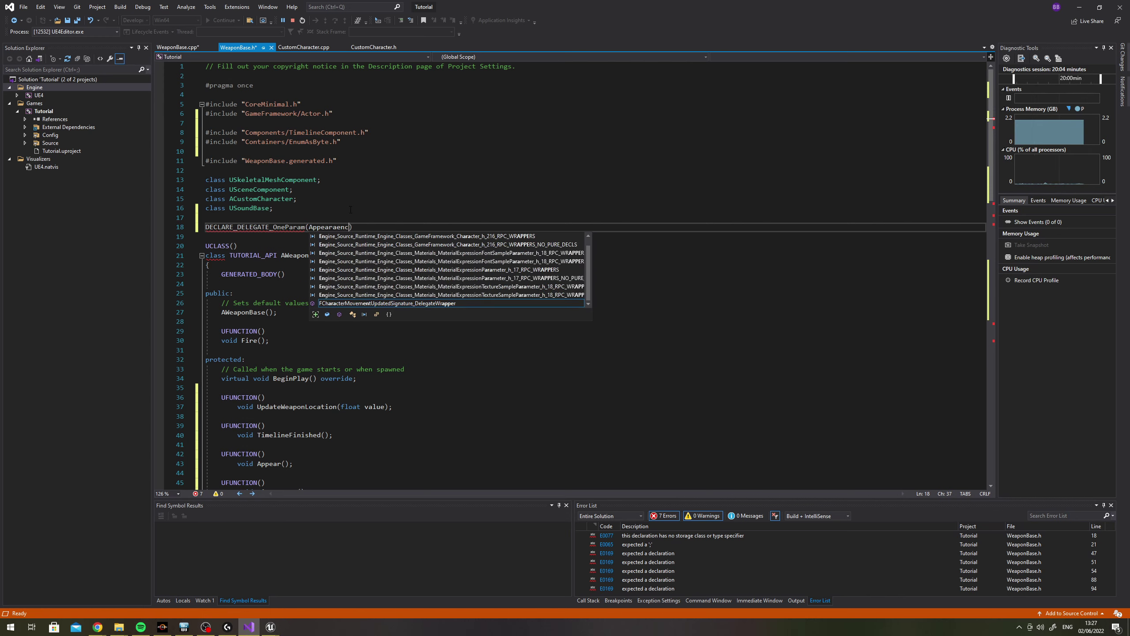
{"action": "key", "text": "BackSpace"}
{"action": "key", "text": "BackSpace"}
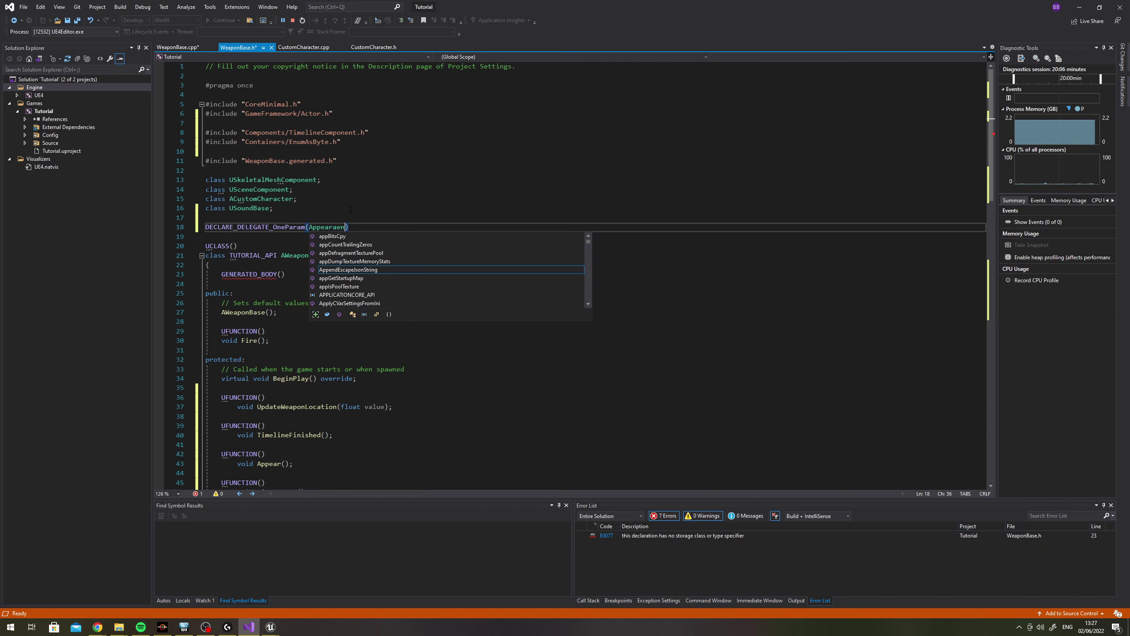
{"action": "key", "text": "BackSpace"}
{"action": "key", "text": "BackSpace"}
{"action": "key", "text": "BackSpace"}
{"action": "type", "text": "ar"}
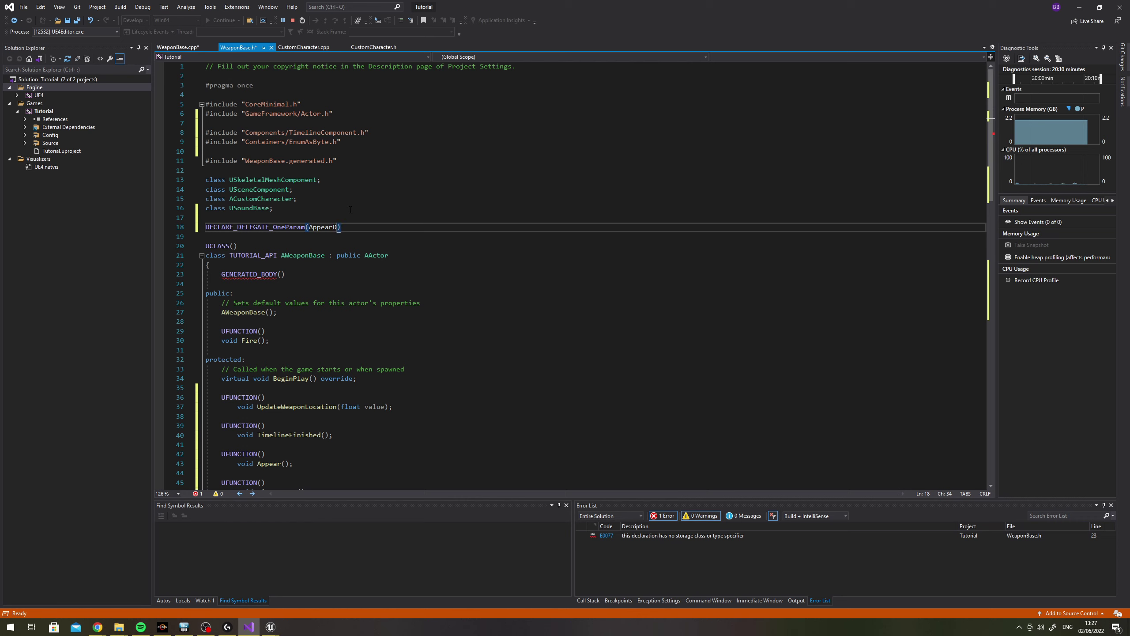
{"action": "type", "text": "anceDelea"}
{"action": "type", "text": "t"}
{"action": "key", "text": "BackSpace"}
{"action": "key", "text": "BackSpace"}
{"action": "type", "text": "gate"}
{"action": "type", "text": ","}
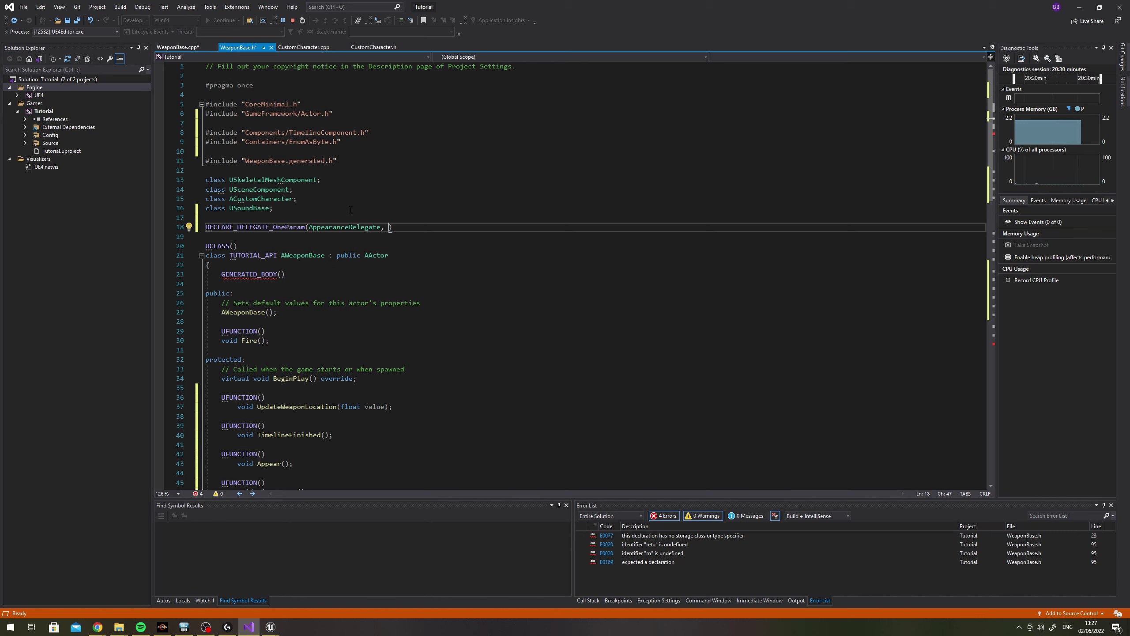
{"action": "type", "text": "TEnu"}
{"action": "type", "text": "mAsByte<"}
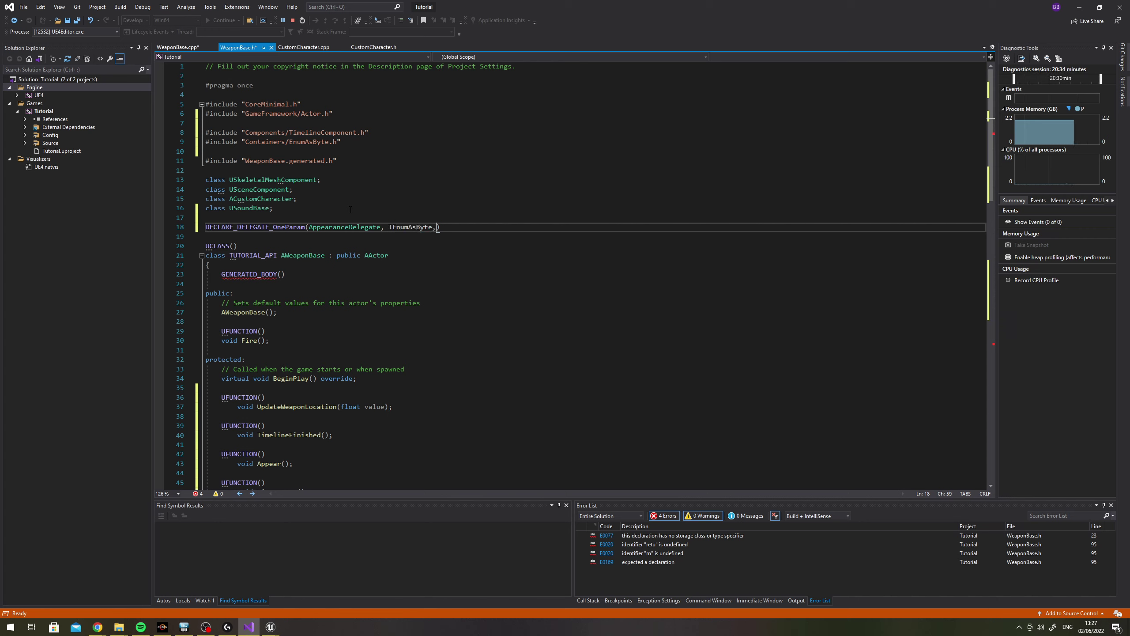
{"action": "type", "text": "E"}
{"action": "type", "text": "TimelineDire"}
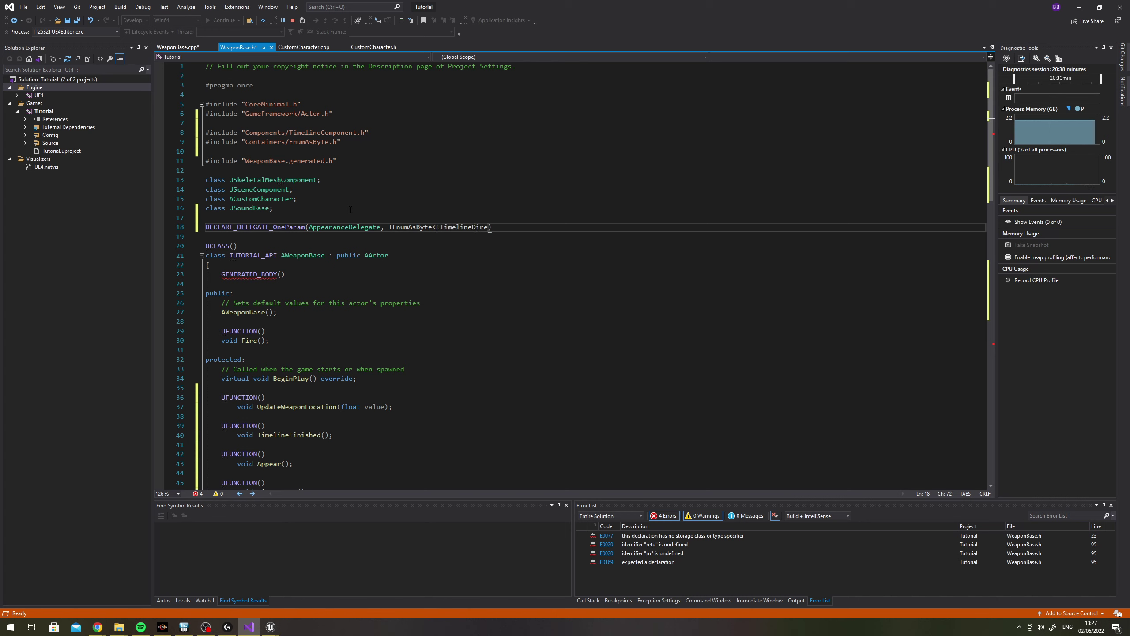
{"action": "type", "text": "ction::T"}
{"action": "type", "text": "ype>"}
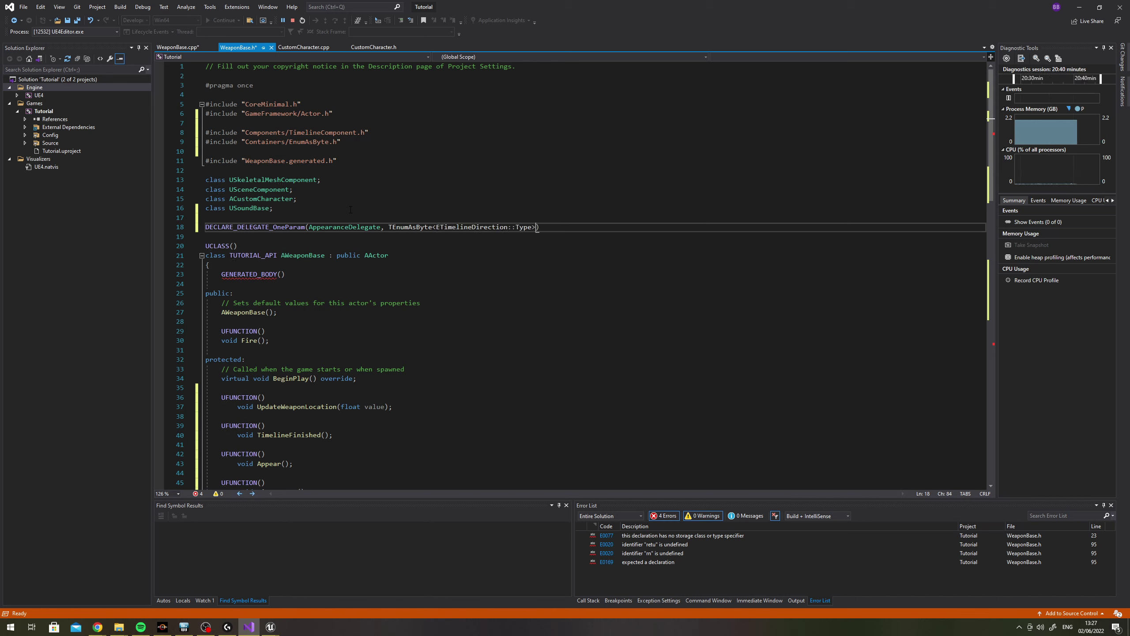
{"action": "type", "text": ", Di"}
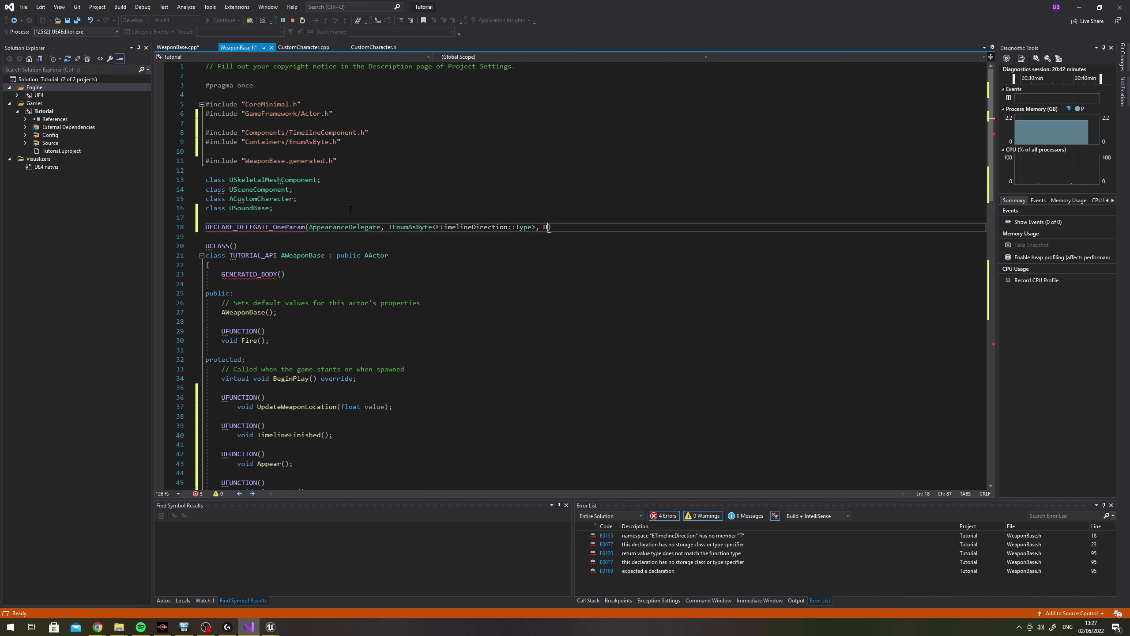
{"action": "type", "text": "rection"}
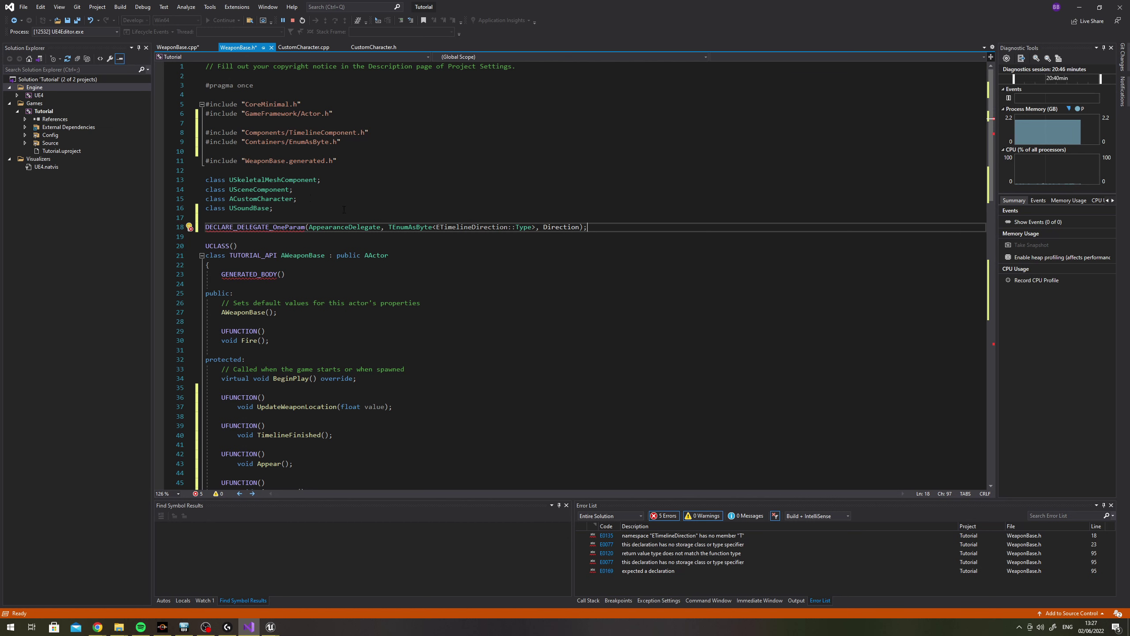
Below InitialWeaponLocation, declare AppearanceDelegate AppearanceFinishedDelegate
{"action": "scroll", "coordinate": [344, 209], "scroll_direction": "down", "scroll_amount": 5}
{"action": "scroll", "coordinate": [294, 232], "scroll_direction": "down", "scroll_amount": 3}
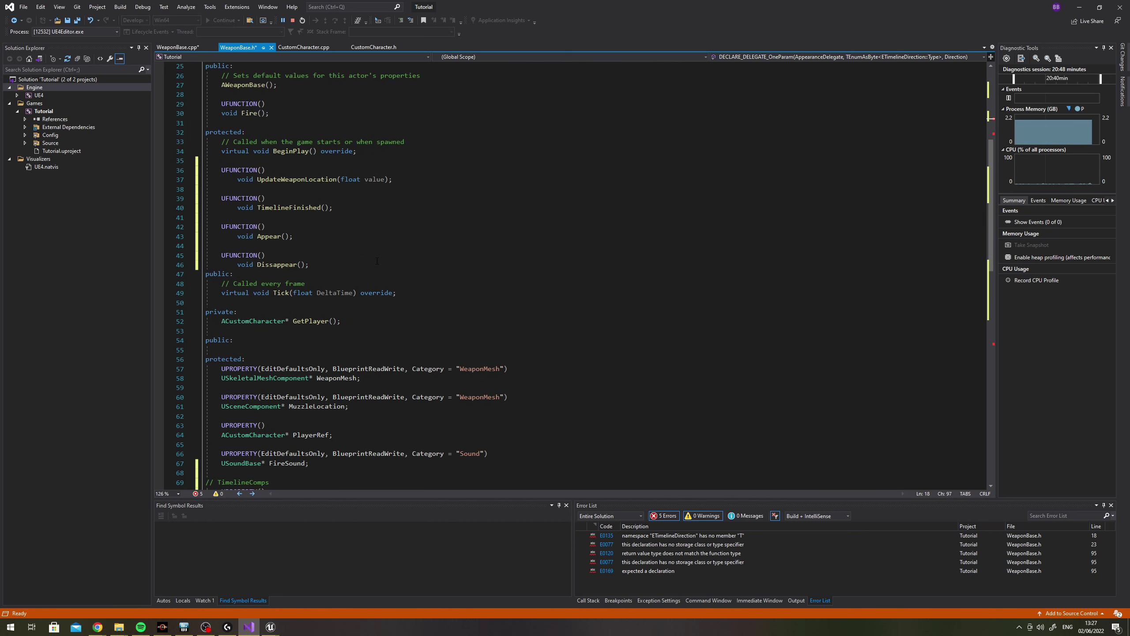
{"action": "scroll", "coordinate": [379, 317], "scroll_direction": "down", "scroll_amount": 3}
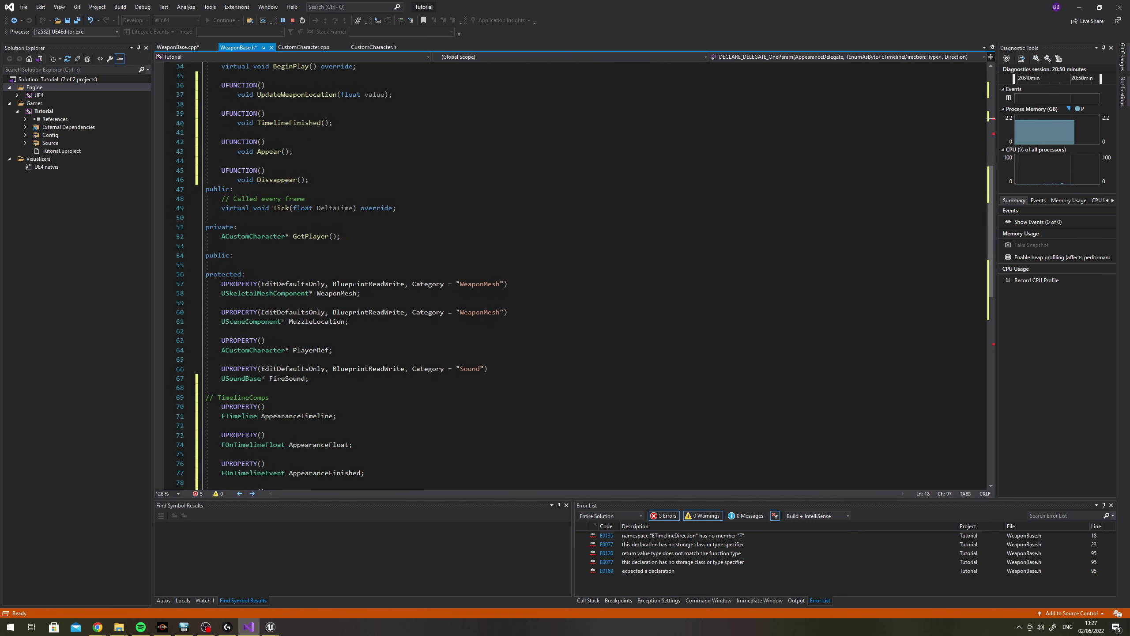
{"action": "scroll", "coordinate": [363, 291], "scroll_direction": "down", "scroll_amount": 7}
{"action": "left_click", "coordinate": [392, 356]}
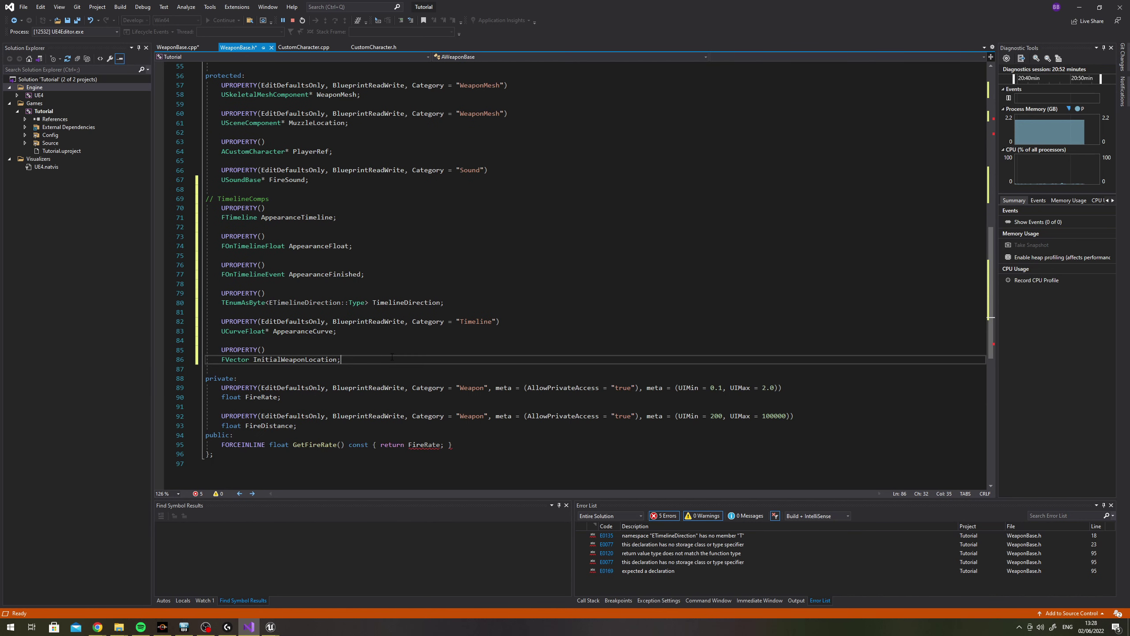
{"action": "key", "text": "Return"}
{"action": "key", "text": "Return"}
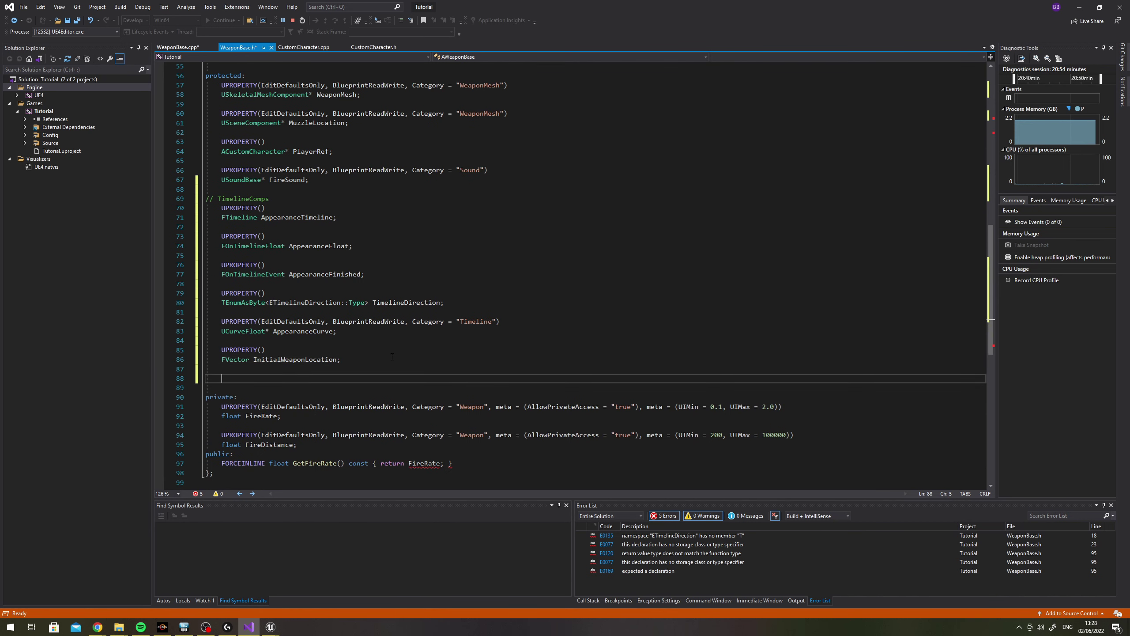
{"action": "type", "text": "Appearan"}
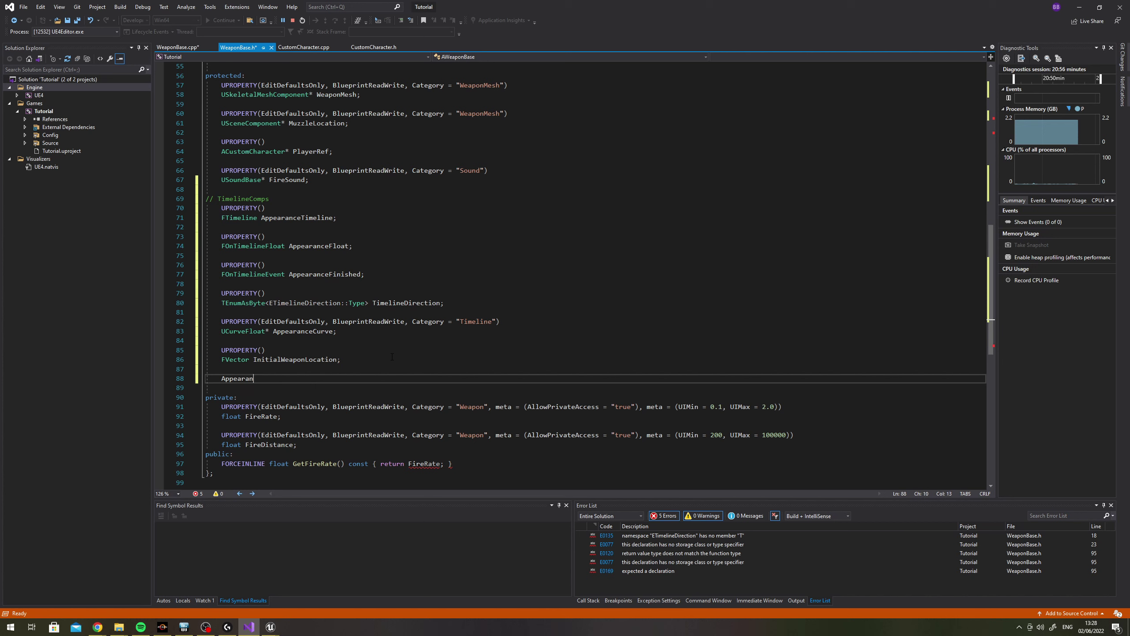
{"action": "type", "text": "ceDelegate "}
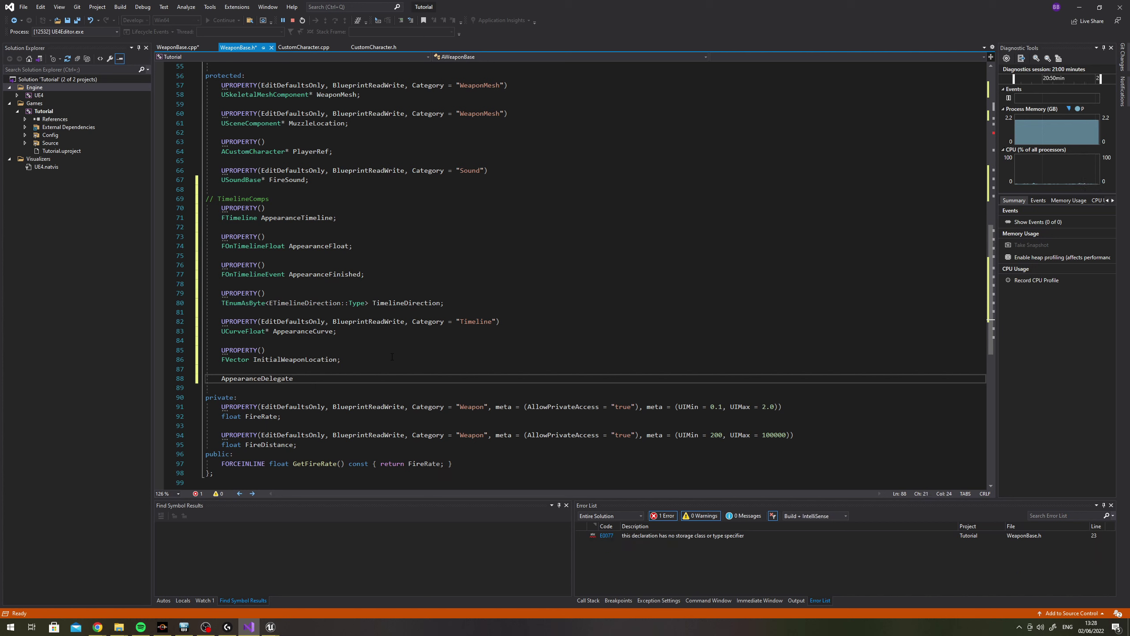
{"action": "type", "text": "Appearance"}
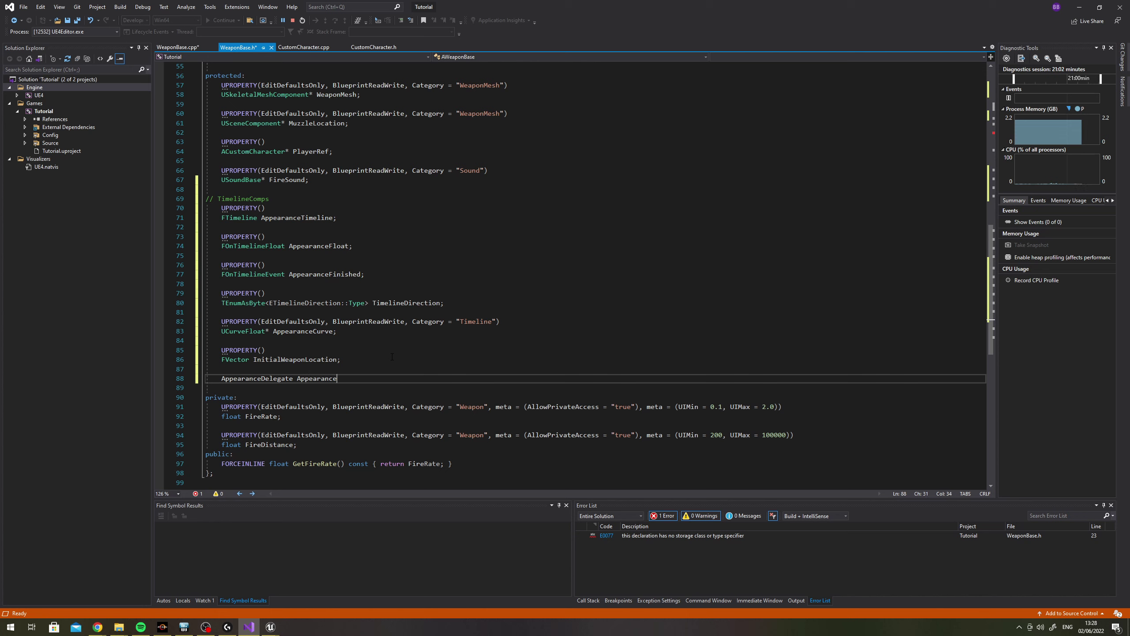
{"action": "type", "text": "FinishedDele"}
{"action": "type", "text": "gate;"}
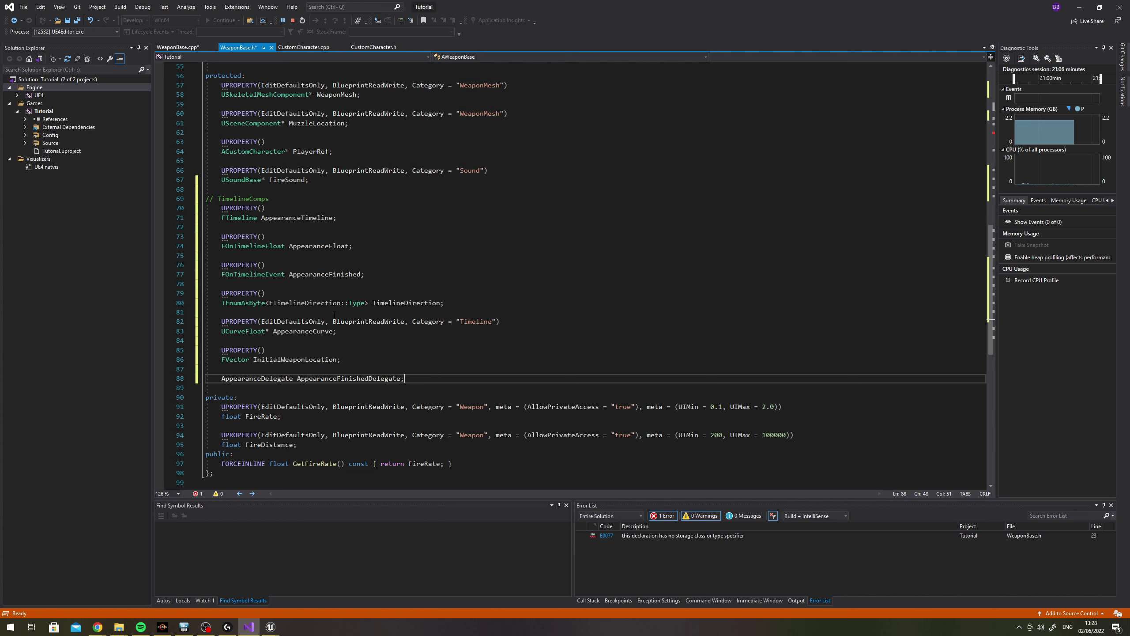
Check the AppearanceDelegate declaration on line 18, then return to the new member
{"action": "scroll", "coordinate": [334, 314], "scroll_direction": "up", "scroll_amount": 8}
{"action": "scroll", "coordinate": [334, 314], "scroll_direction": "up", "scroll_amount": 9}
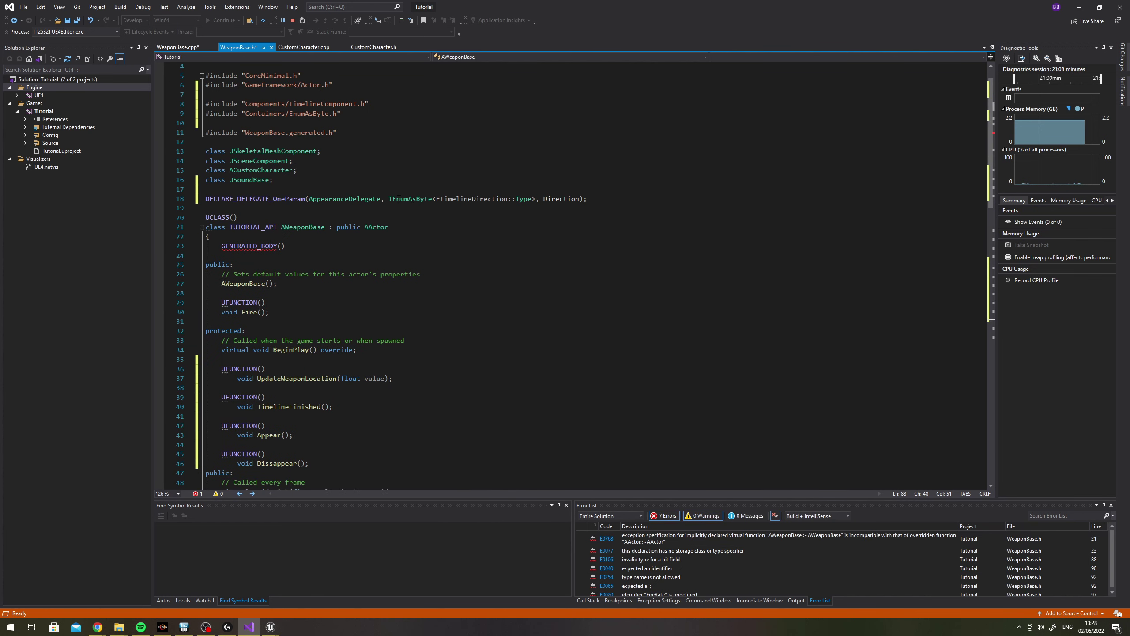
{"action": "triple_click", "coordinate": [355, 199]}
{"action": "scroll", "coordinate": [356, 325], "scroll_direction": "down", "scroll_amount": 7}
{"action": "scroll", "coordinate": [356, 326], "scroll_direction": "down", "scroll_amount": 7}
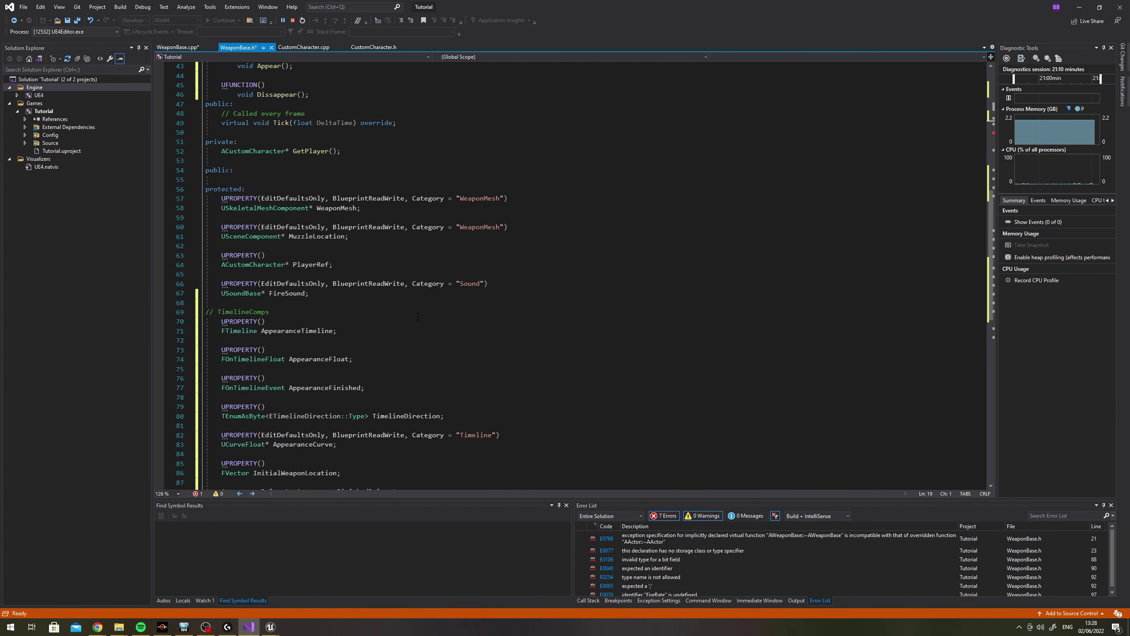
{"action": "scroll", "coordinate": [356, 325], "scroll_direction": "down", "scroll_amount": 5}
Switch to WeaponBase.cpp and place the caret inside TimelineFinished()
{"action": "key", "text": "ctrl+Tab"}
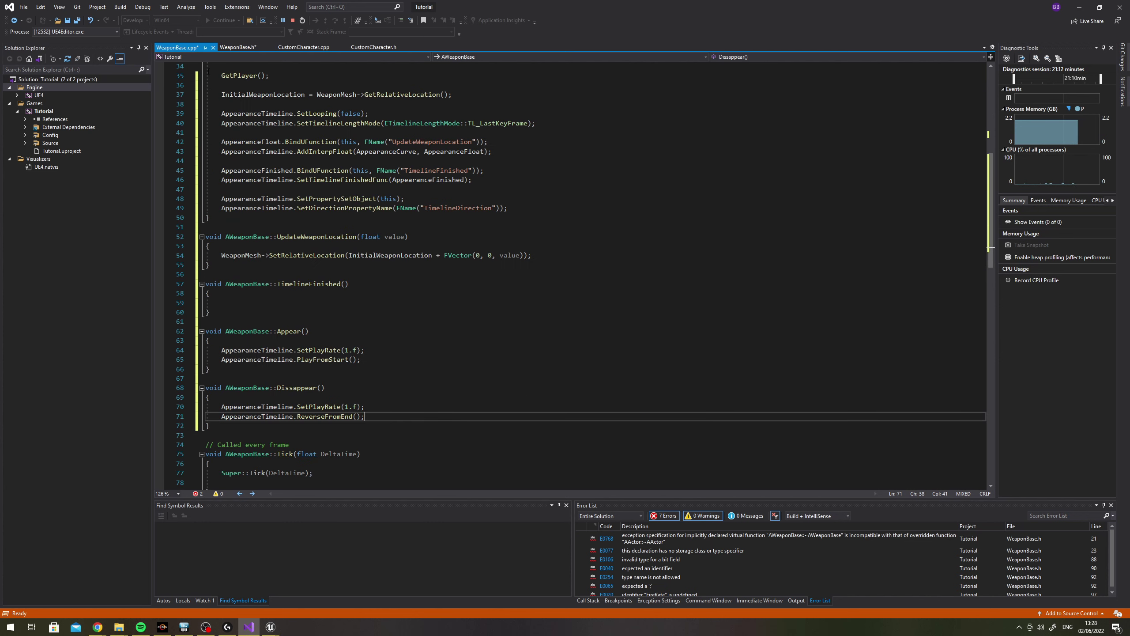
{"action": "scroll", "coordinate": [443, 241], "scroll_direction": "down", "scroll_amount": 6}
{"action": "scroll", "coordinate": [443, 241], "scroll_direction": "down", "scroll_amount": 5}
{"action": "scroll", "coordinate": [443, 240], "scroll_direction": "down", "scroll_amount": 4}
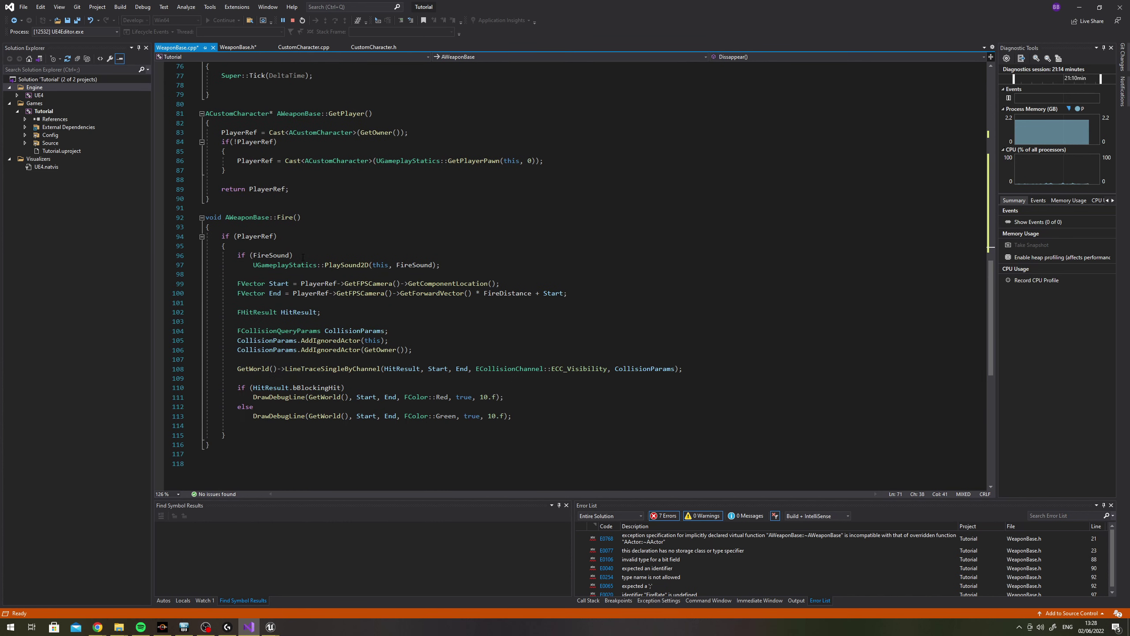
{"action": "scroll", "coordinate": [305, 258], "scroll_direction": "up", "scroll_amount": 6}
{"action": "scroll", "coordinate": [304, 258], "scroll_direction": "up", "scroll_amount": 5}
{"action": "scroll", "coordinate": [331, 300], "scroll_direction": "up", "scroll_amount": 3}
{"action": "left_click", "coordinate": [331, 300]}
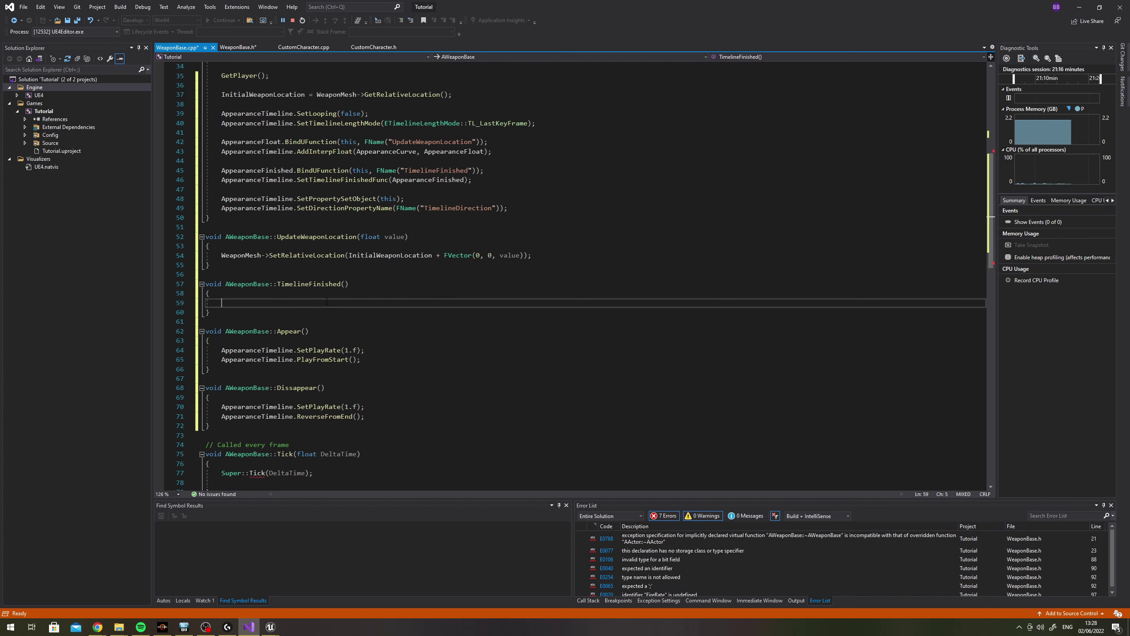
Add AppearanceFinishedDelegate.ExecuteIfBound(TimelineDirection); to TimelineFinished()
{"action": "type", "text": "Appera"}
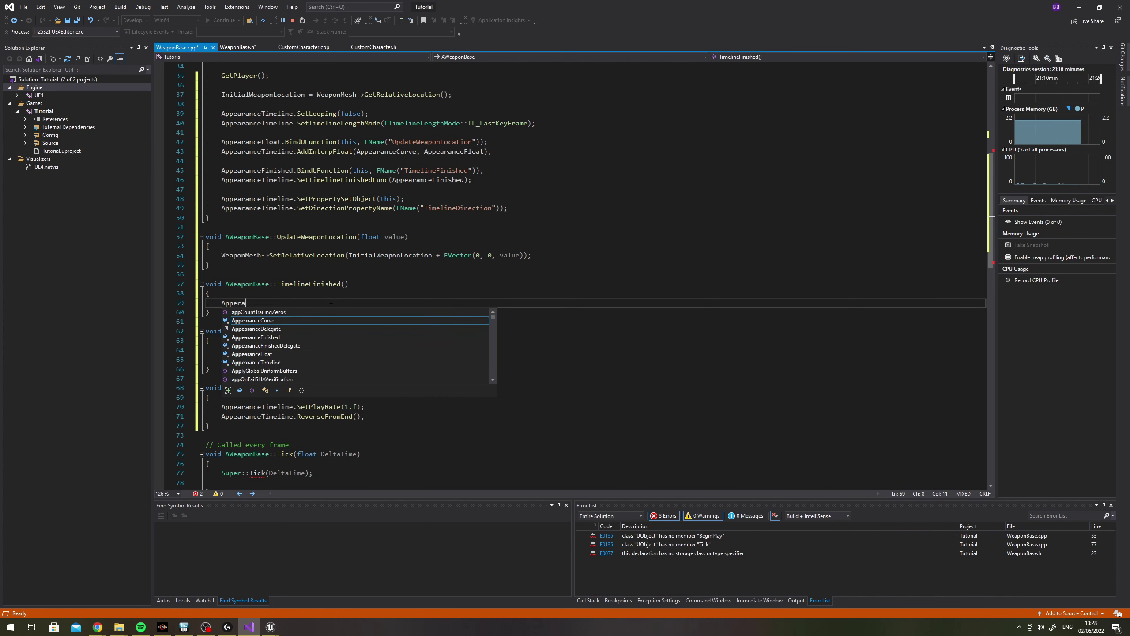
{"action": "type", "text": "nceFini"}
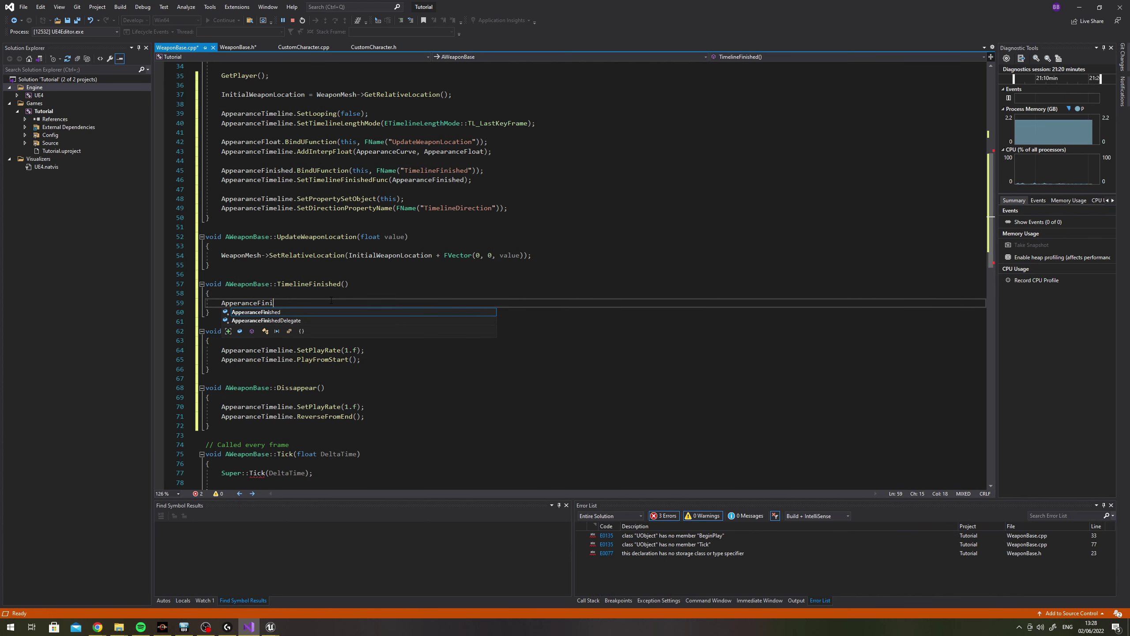
{"action": "key", "text": "Tab"}
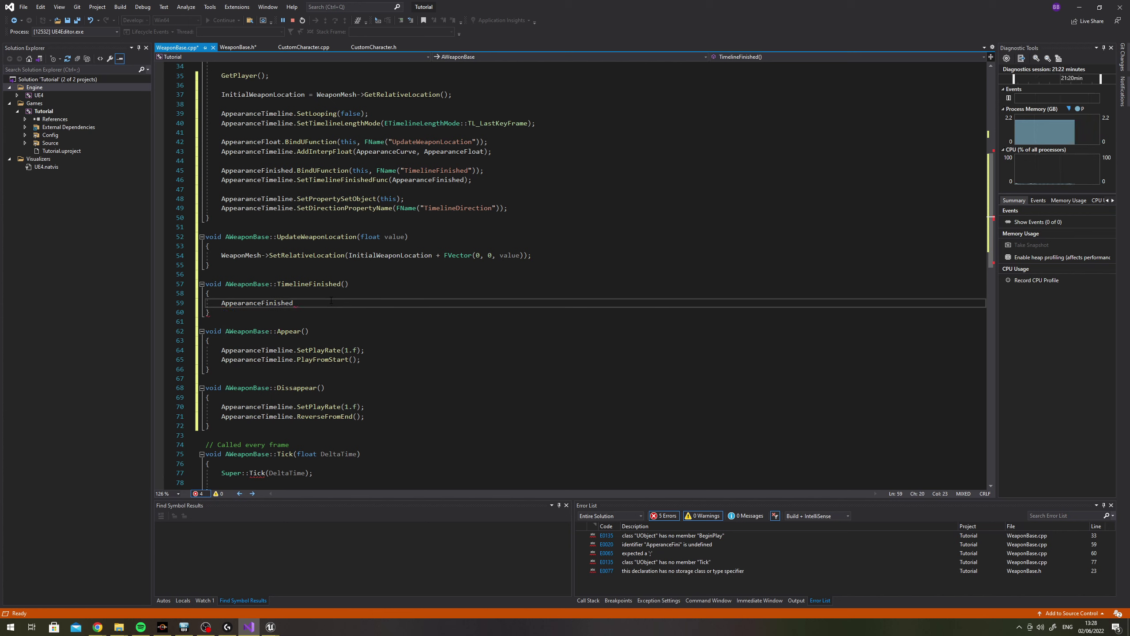
{"action": "type", "text": "D"}
{"action": "key", "text": "BackSpace"}
{"action": "type", "text": "eleag"}
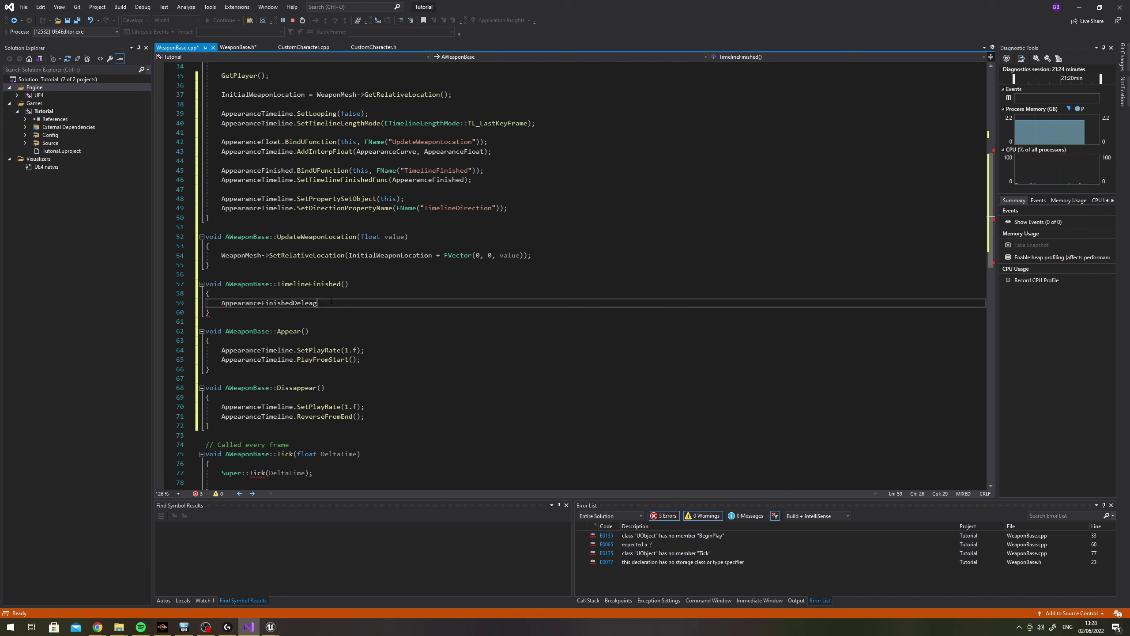
{"action": "key", "text": "BackSpace"}
{"action": "key", "text": "BackSpace"}
{"action": "type", "text": "gate."}
{"action": "type", "text": "Ex"}
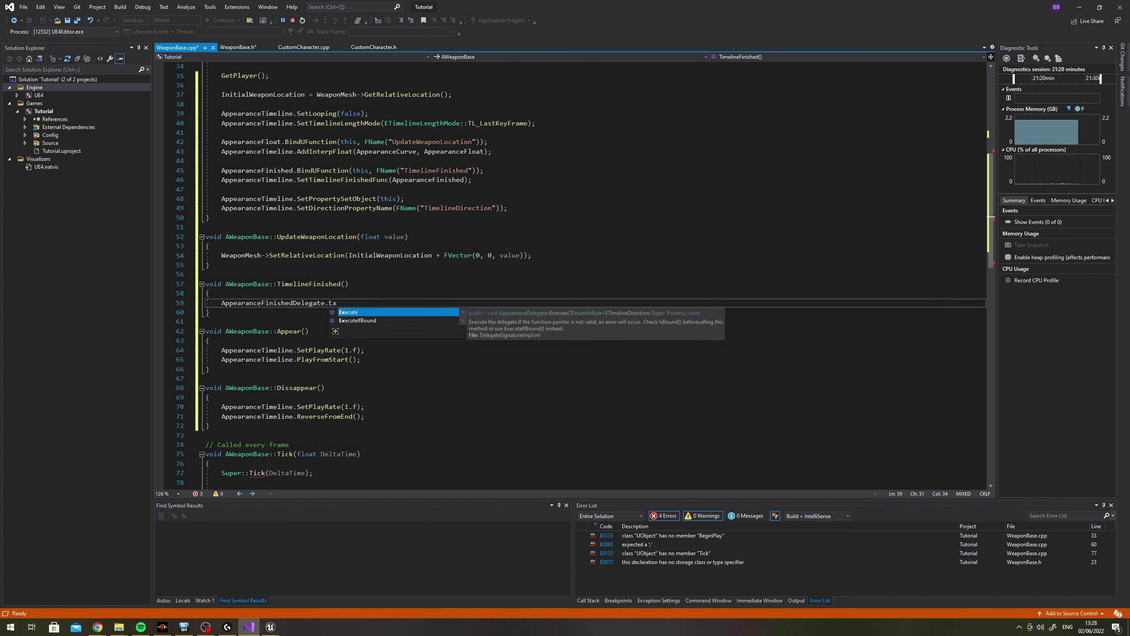
{"action": "key", "text": "Tab"}
{"action": "type", "text": "("}
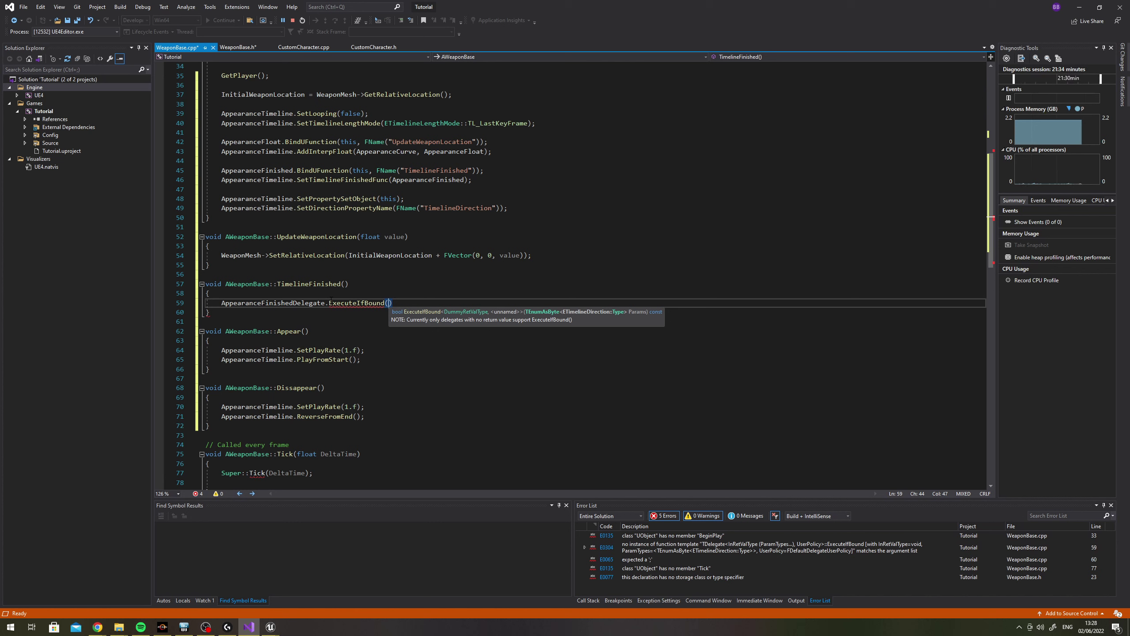
{"action": "type", "text": "TimelineDirec"}
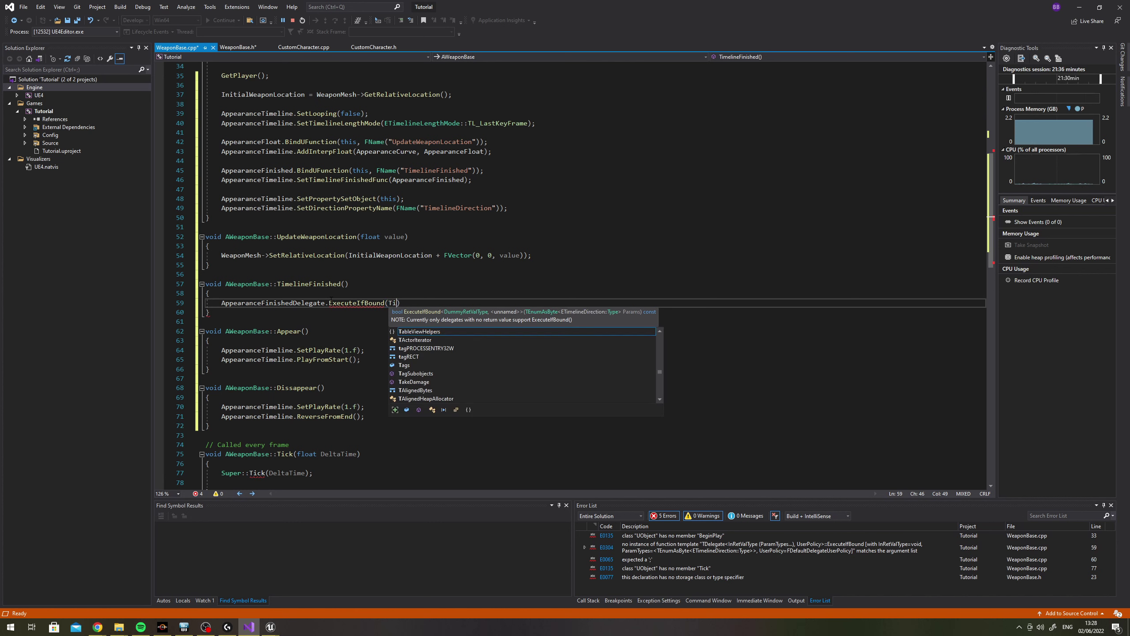
{"action": "key", "text": "Tab"}
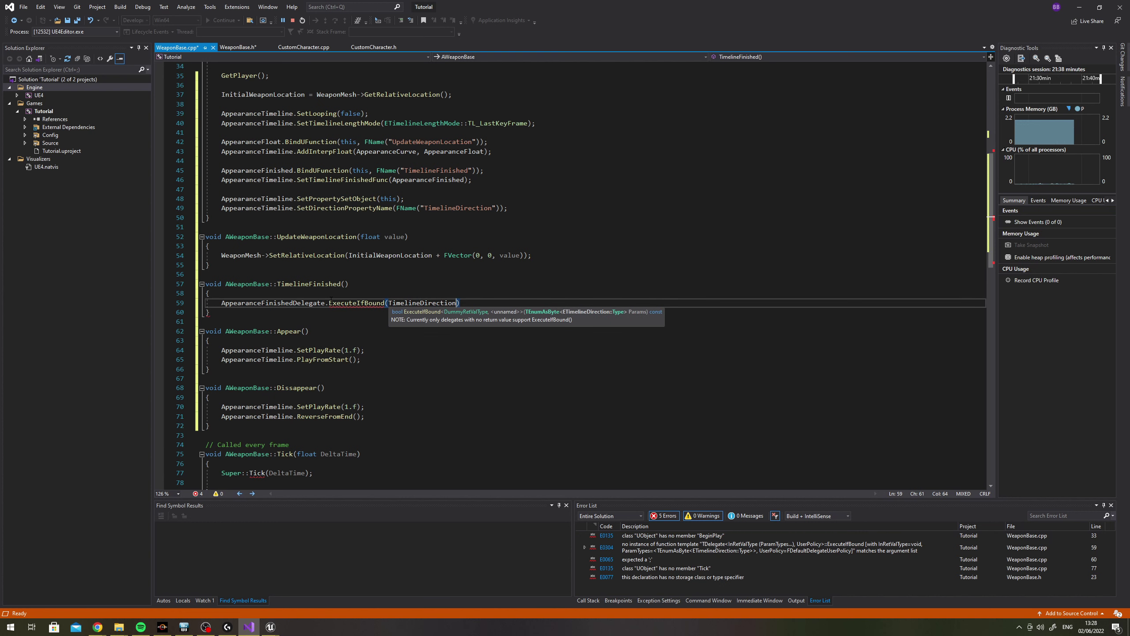
{"action": "type", "text": ");"}
{"action": "scroll", "coordinate": [331, 302], "scroll_direction": "up", "scroll_amount": 3}
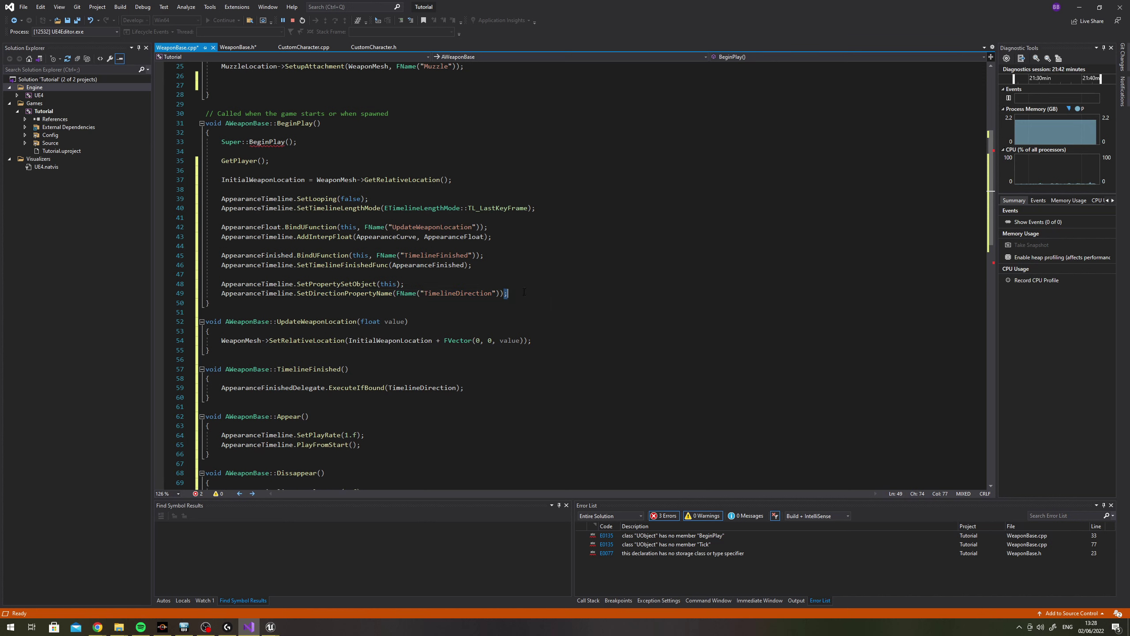
Review the SetTimelineFinishedFunc and SetDirectionPropertyName setup lines 46-49 in WeaponBase.cpp
{"action": "left_click_drag", "start_coordinate": [508, 293], "coordinate": [221, 293]}
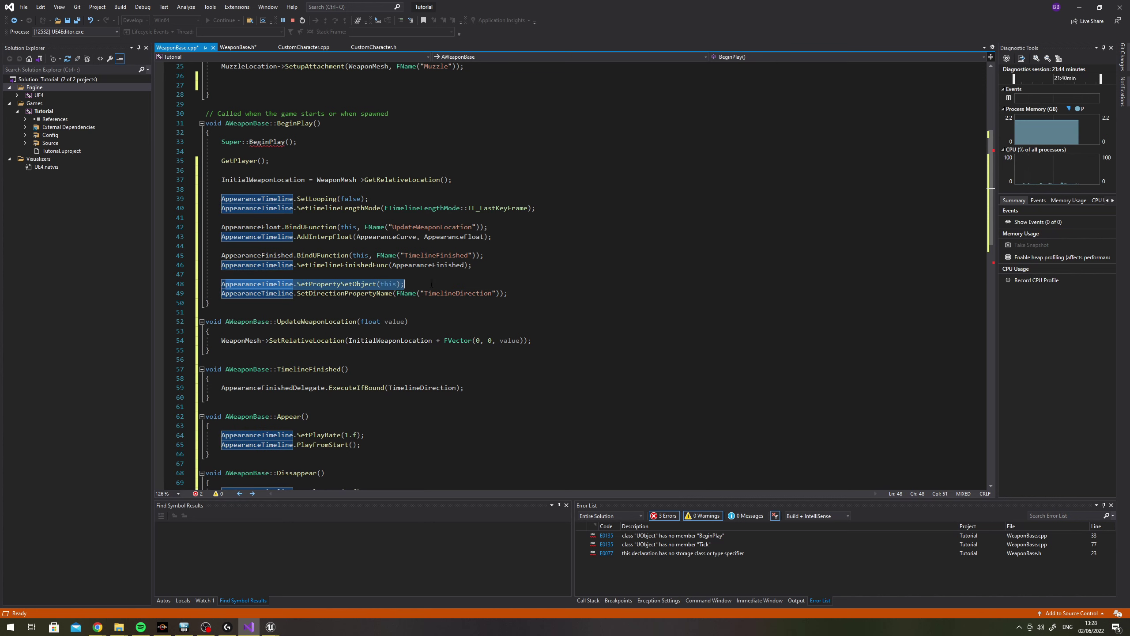
{"action": "left_click", "coordinate": [404, 284]}
{"action": "left_click_drag", "start_coordinate": [472, 265], "coordinate": [221, 266]}
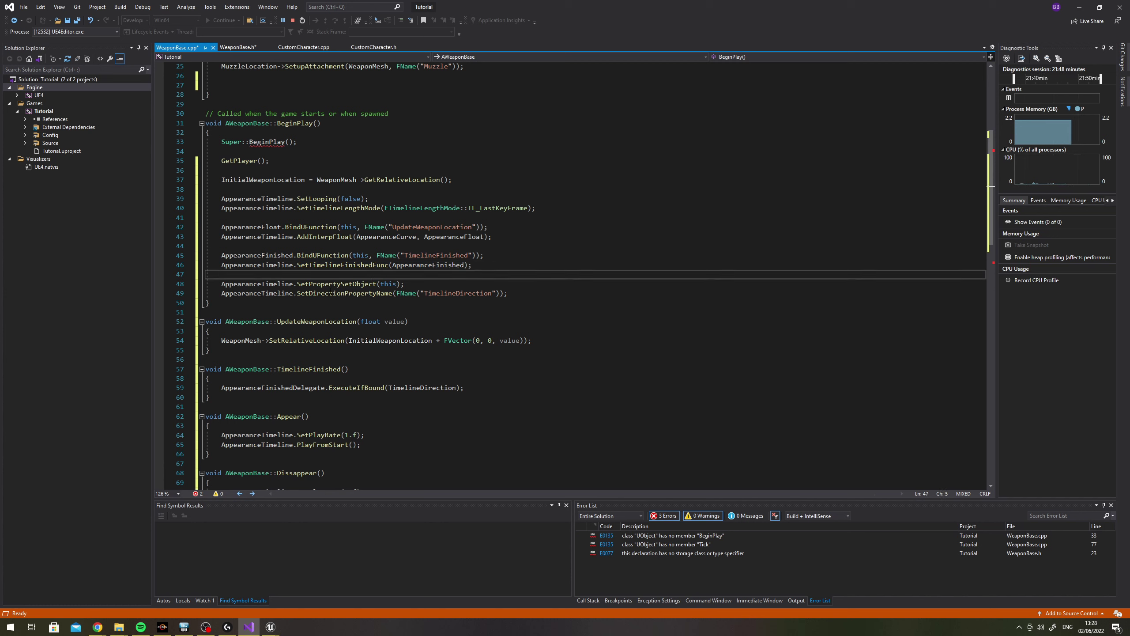
{"action": "left_click_drag", "start_coordinate": [507, 293], "coordinate": [222, 293]}
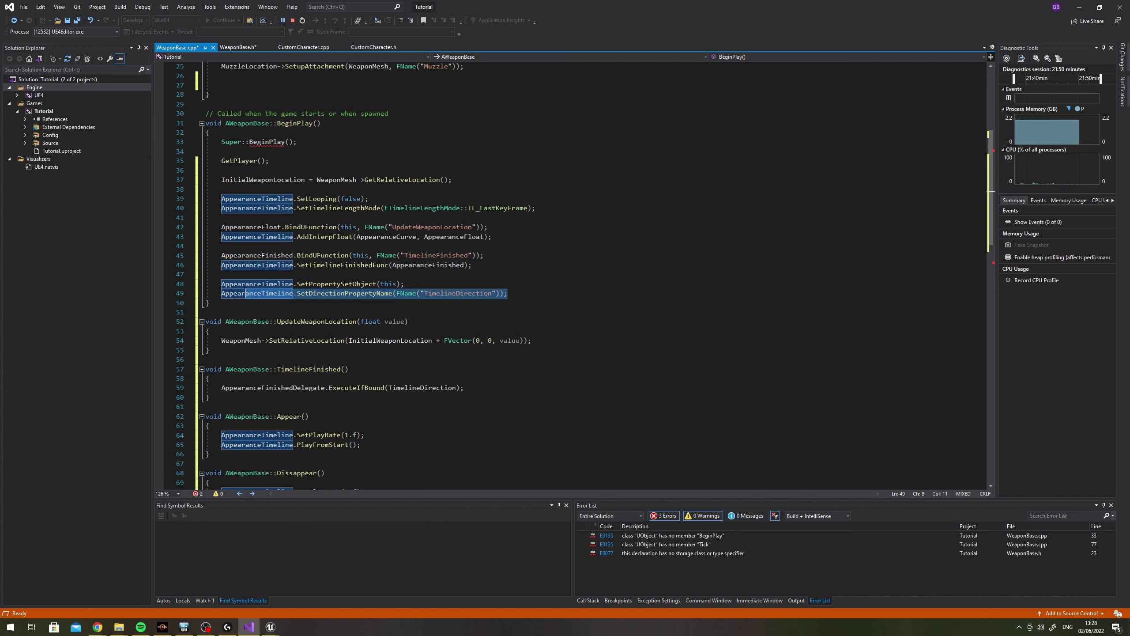
{"action": "left_click", "coordinate": [221, 294]}
{"action": "left_click", "coordinate": [585, 294]}
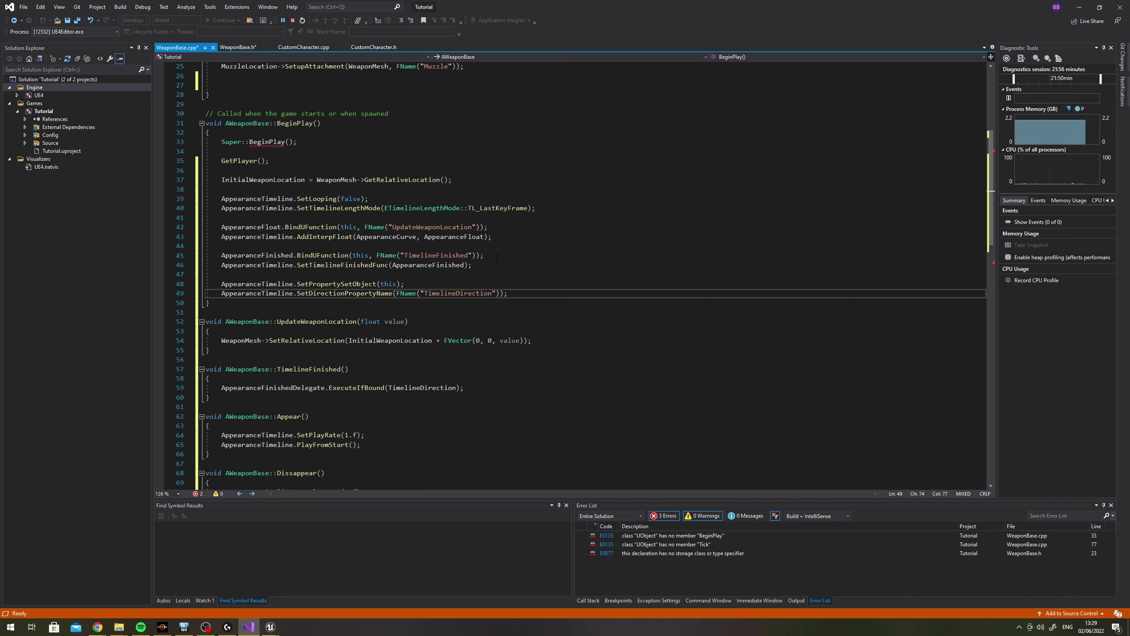
{"action": "left_click_drag", "start_coordinate": [471, 265], "coordinate": [221, 265]}
{"action": "left_click", "coordinate": [222, 265]}
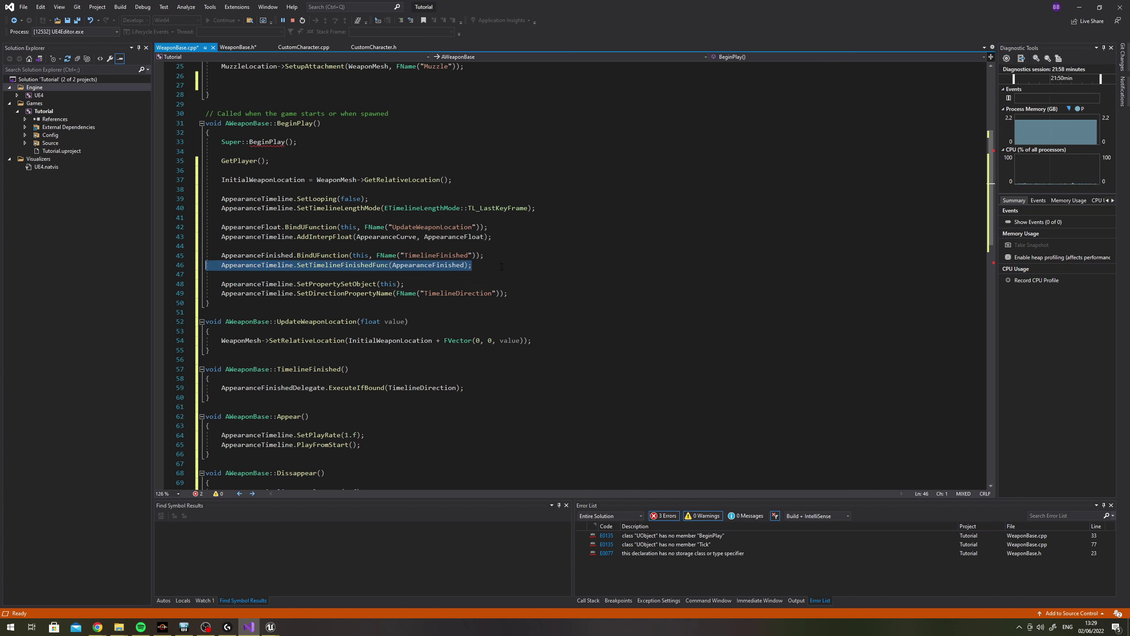
{"action": "left_click", "coordinate": [471, 265]}
Review the ExecuteIfBound call in TimelineFinished, then switch to CustomCharacter.cpp
{"action": "double_click", "coordinate": [311, 369]}
{"action": "key", "text": "End"}
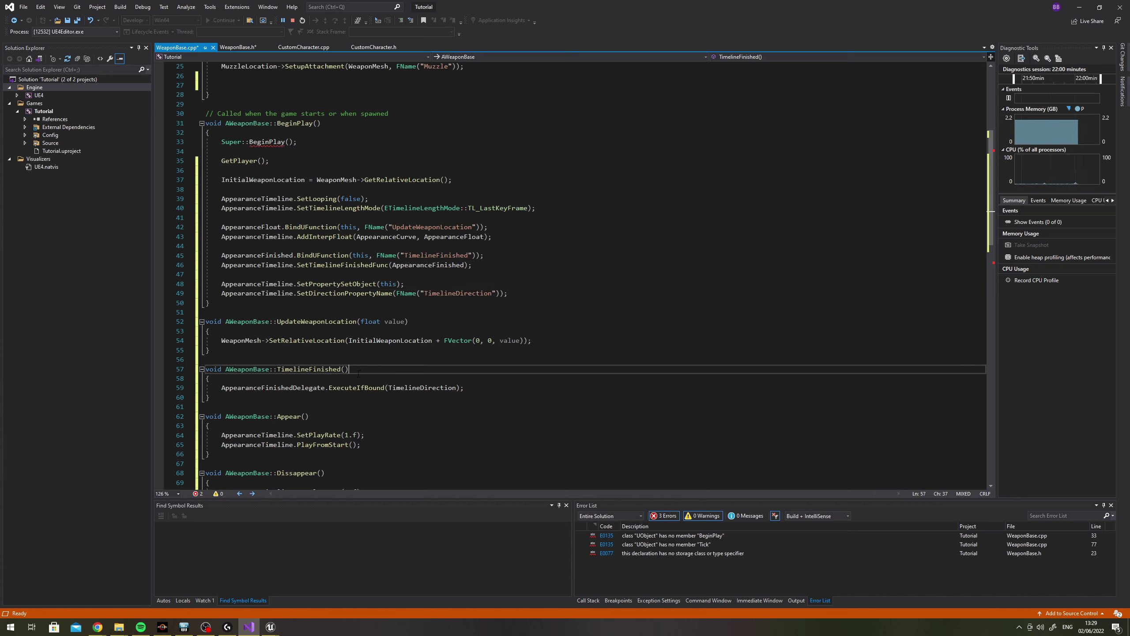
{"action": "left_click_drag", "start_coordinate": [221, 387], "coordinate": [504, 391]}
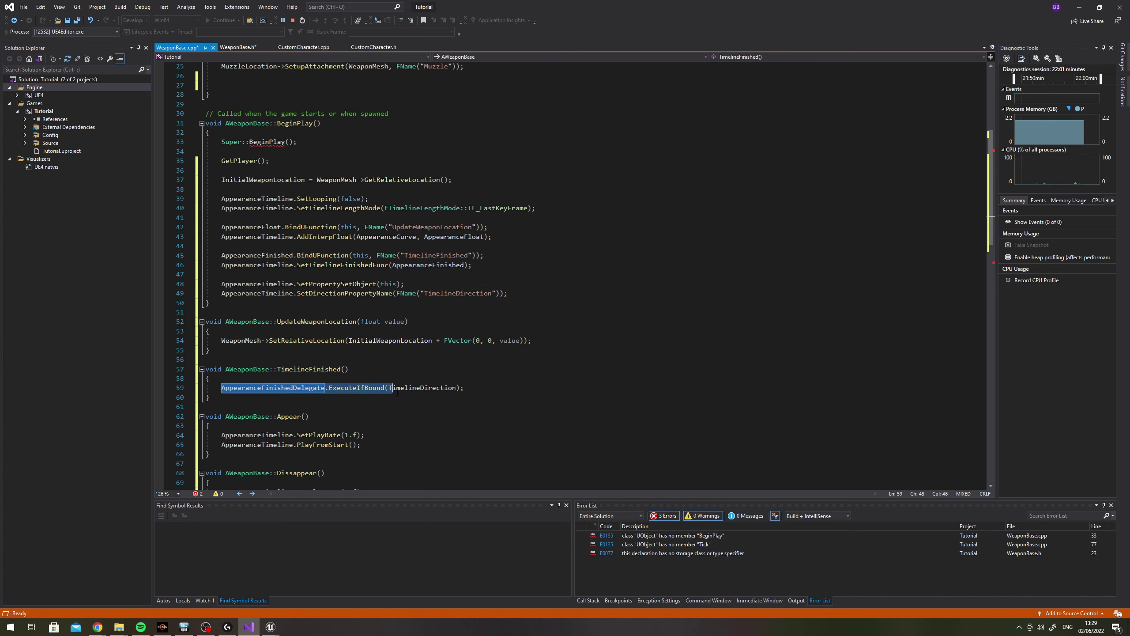
{"action": "left_click", "coordinate": [502, 389]}
{"action": "left_click_drag", "start_coordinate": [222, 387], "coordinate": [464, 387]}
{"action": "key", "text": "Up"}
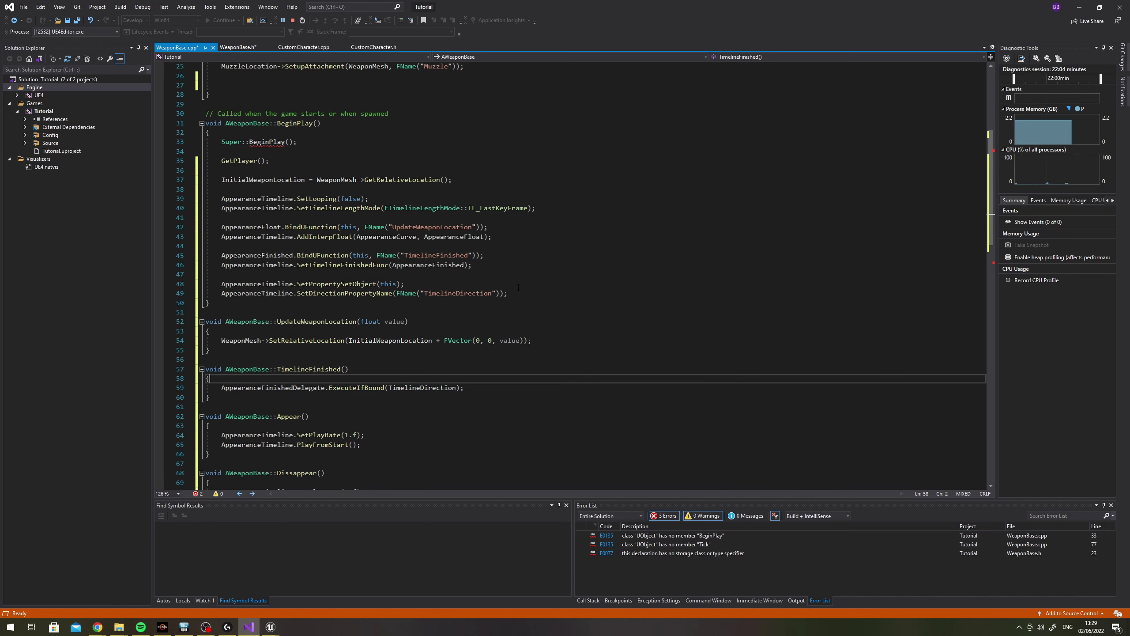
{"action": "left_click", "coordinate": [313, 47]}
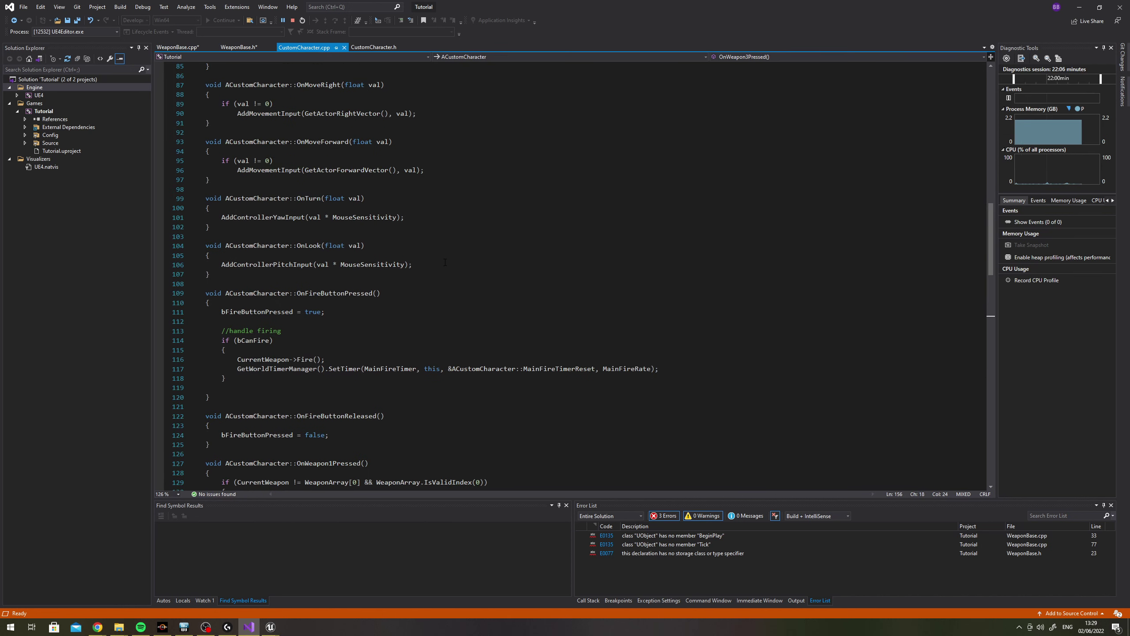
In CustomCharacter.cpp's BeginPlay, add blank lines after the weapon block's closing brace on line 76
{"action": "scroll", "coordinate": [445, 262], "scroll_direction": "up", "scroll_amount": 8}
{"action": "scroll", "coordinate": [423, 271], "scroll_direction": "up", "scroll_amount": 13}
{"action": "scroll", "coordinate": [365, 293], "scroll_direction": "up", "scroll_amount": 7}
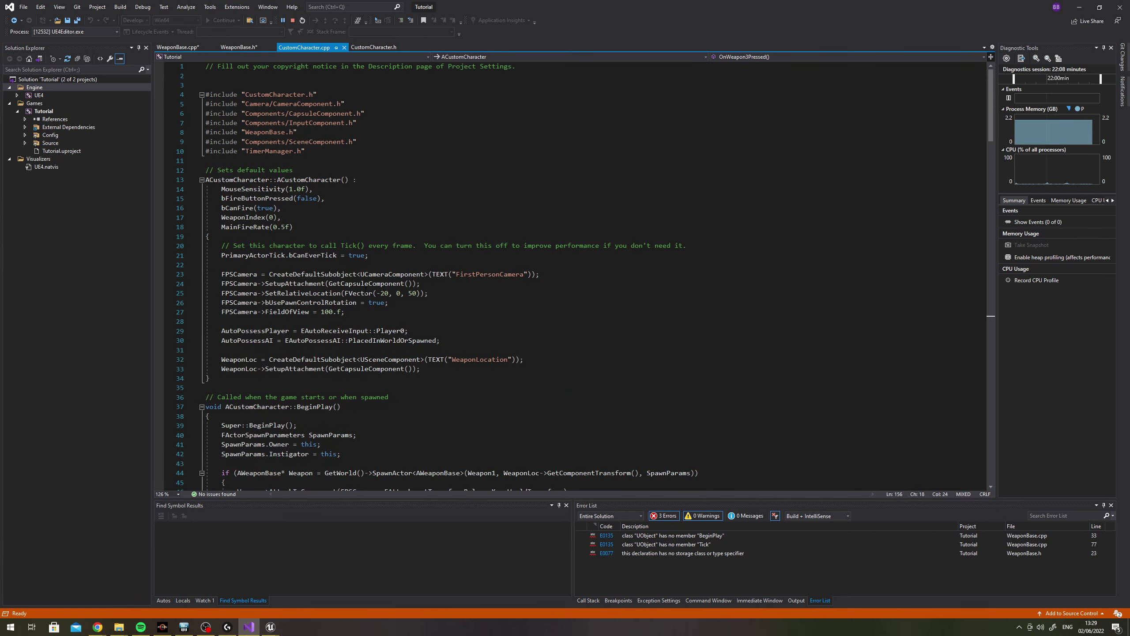
{"action": "scroll", "coordinate": [366, 293], "scroll_direction": "down", "scroll_amount": 6}
{"action": "scroll", "coordinate": [365, 293], "scroll_direction": "down", "scroll_amount": 11}
{"action": "scroll", "coordinate": [290, 281], "scroll_direction": "up", "scroll_amount": 2}
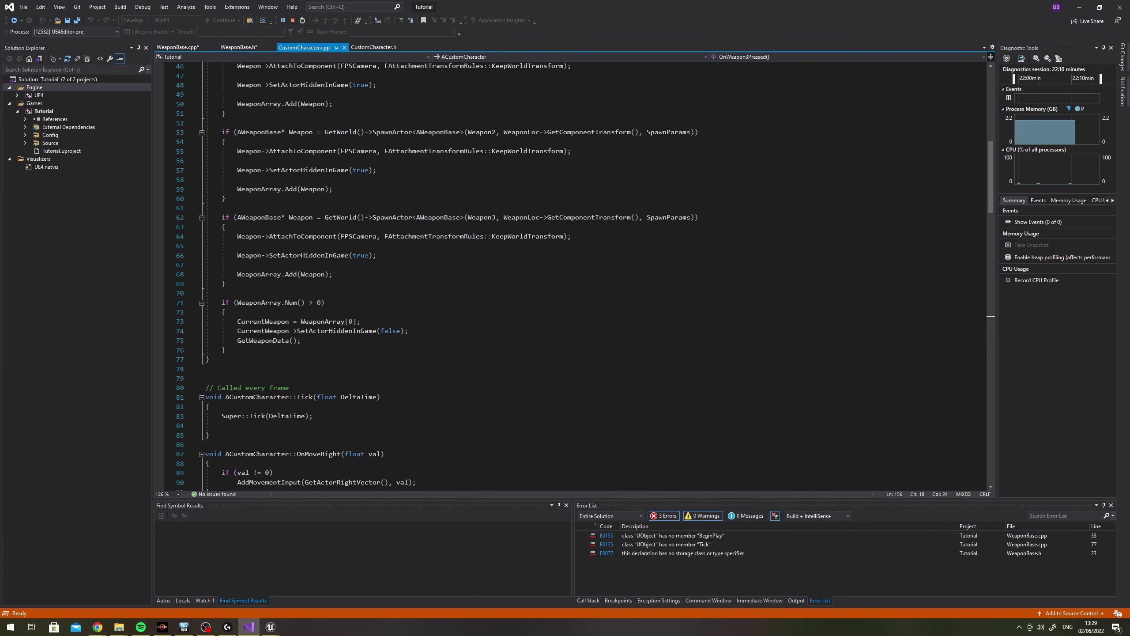
{"action": "scroll", "coordinate": [249, 348], "scroll_direction": "up", "scroll_amount": 3}
{"action": "scroll", "coordinate": [280, 316], "scroll_direction": "up", "scroll_amount": 7}
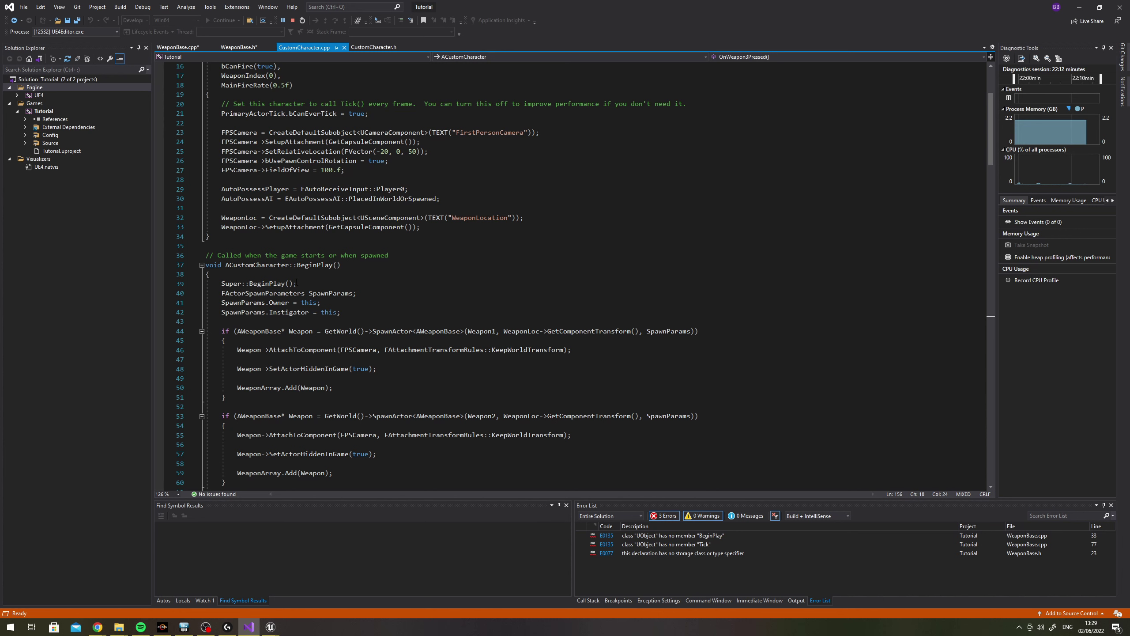
{"action": "scroll", "coordinate": [295, 283], "scroll_direction": "down", "scroll_amount": 6}
{"action": "scroll", "coordinate": [312, 347], "scroll_direction": "down", "scroll_amount": 2}
{"action": "left_click", "coordinate": [330, 407]}
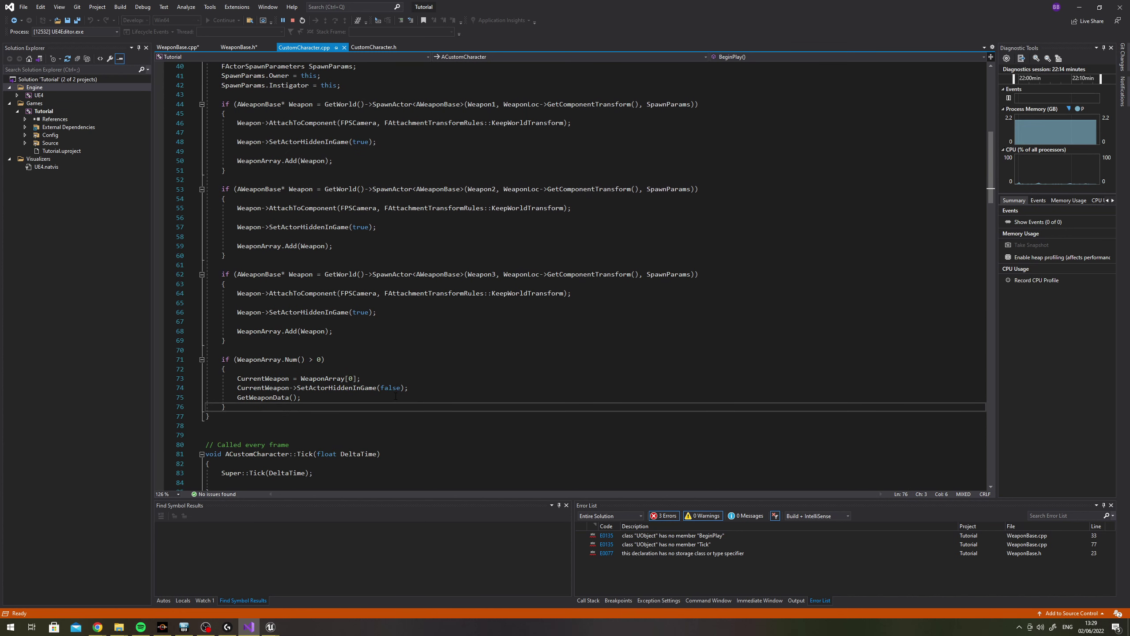
{"action": "key", "text": "Return"}
{"action": "key", "text": "Return"}
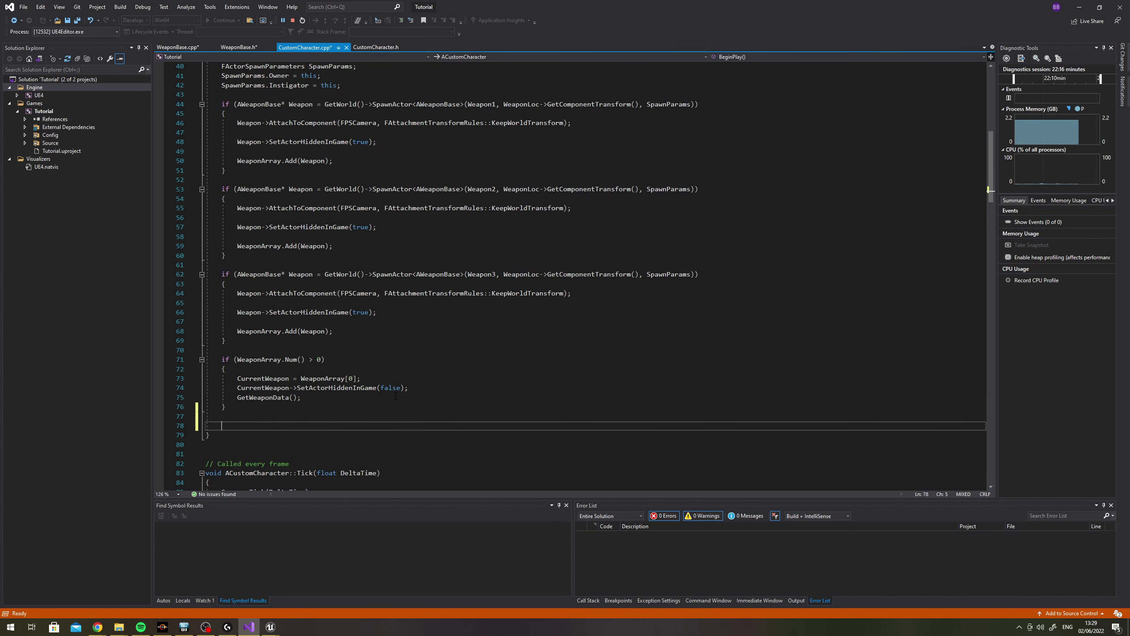
Type WeaponArray[0].AppearanceFinishe on the new line, then check the member in WeaponBase.h
{"action": "type", "text": "WeaponArray"}
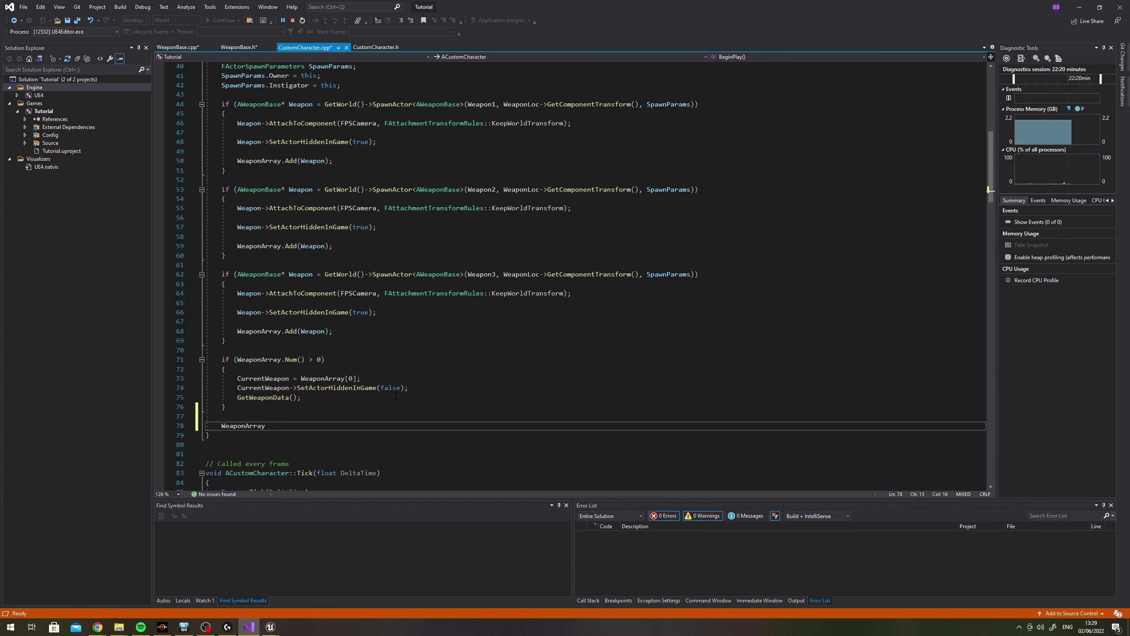
{"action": "type", "text": "[0]."}
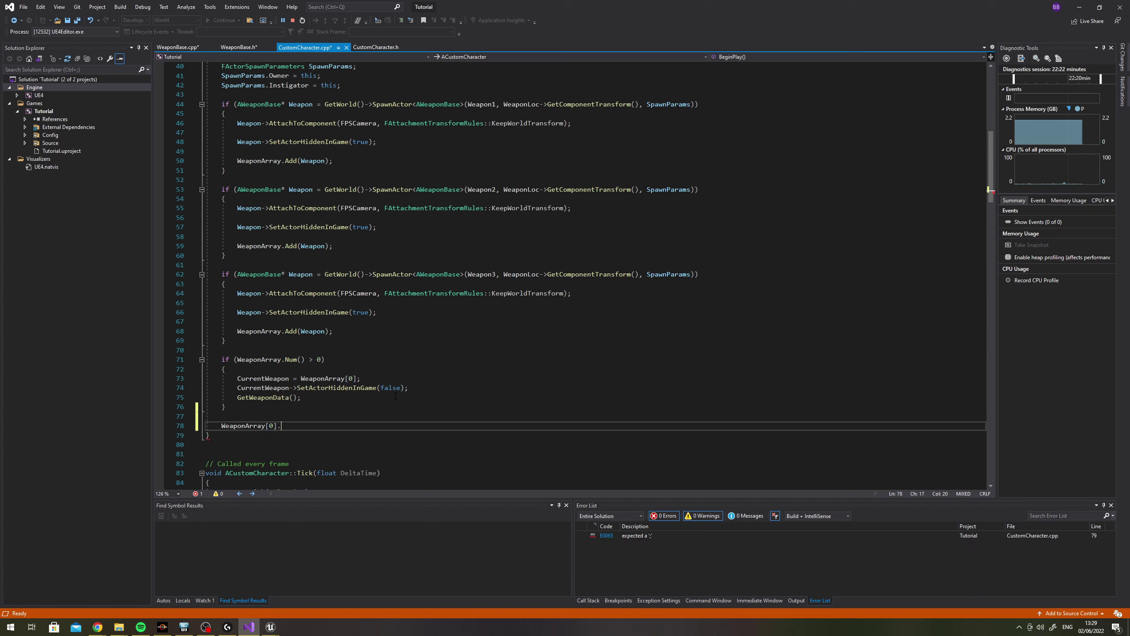
{"action": "type", "text": "App"}
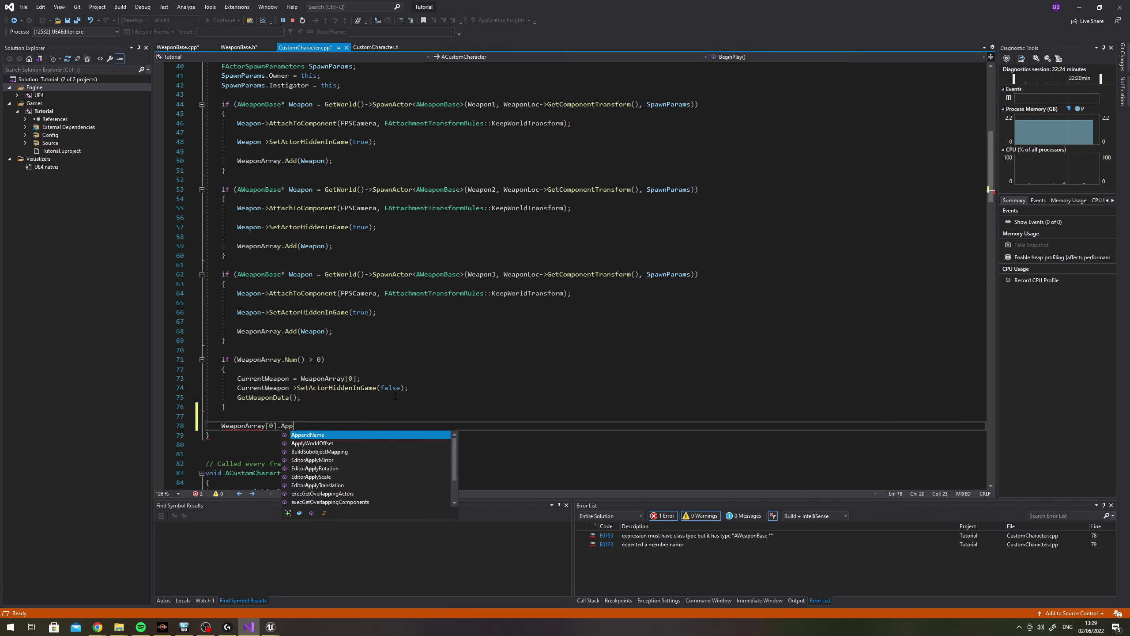
{"action": "type", "text": "earanceFinished"}
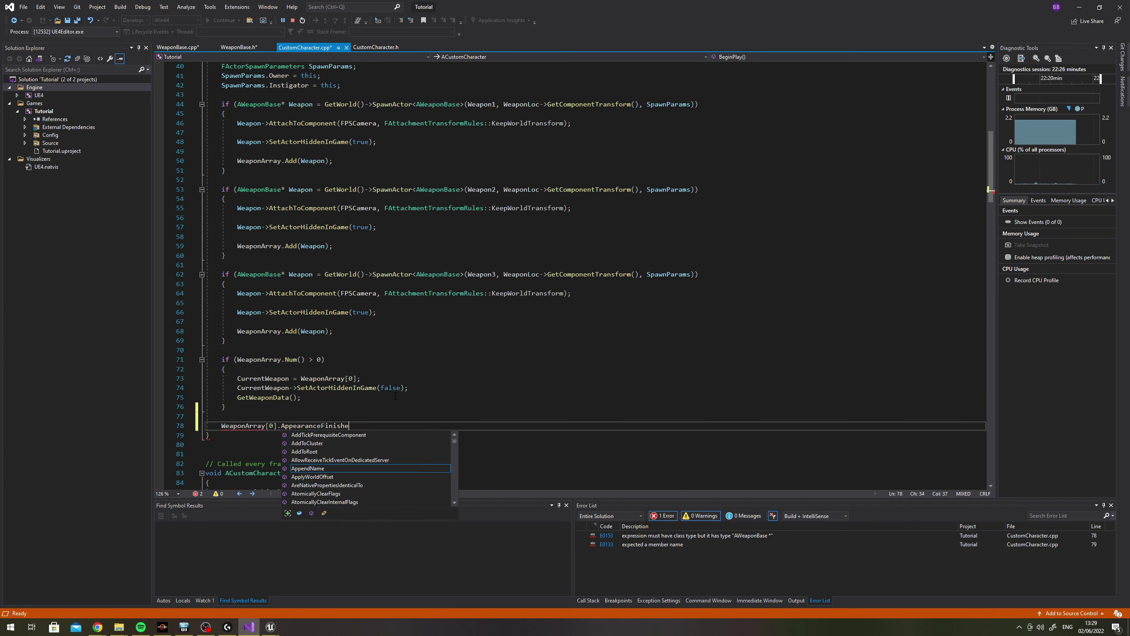
{"action": "left_click", "coordinate": [248, 47]}
Cut the AppearanceFinishedDelegate declaration at line 88 and paste it under public: at line 55
{"action": "scroll", "coordinate": [317, 255], "scroll_direction": "up", "scroll_amount": 7}
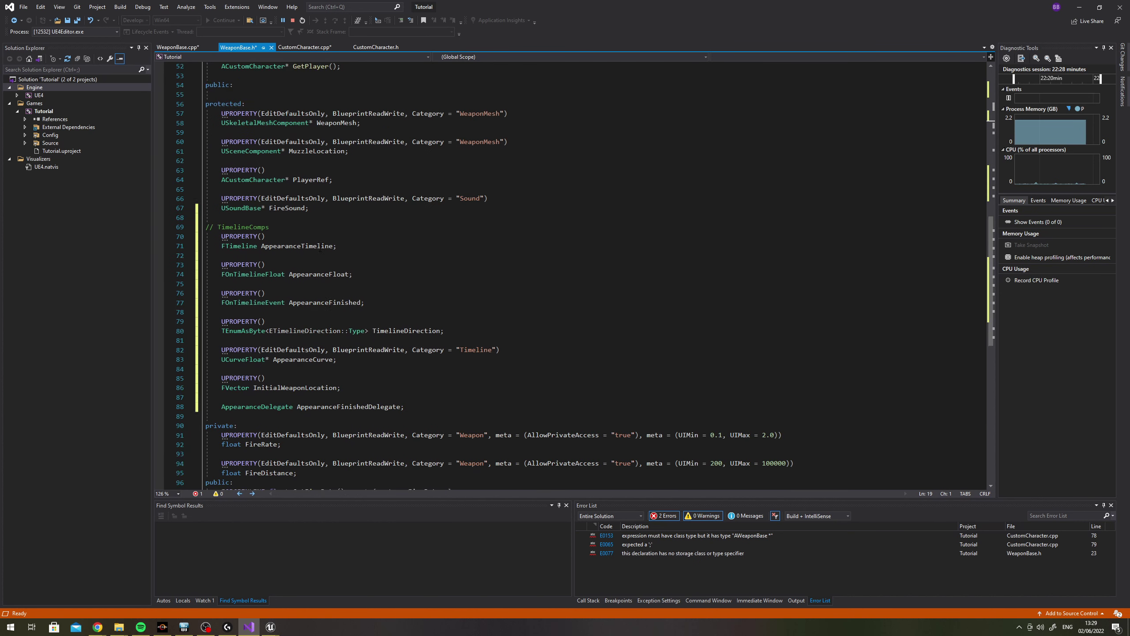
{"action": "scroll", "coordinate": [318, 254], "scroll_direction": "down", "scroll_amount": 6}
{"action": "scroll", "coordinate": [317, 255], "scroll_direction": "down", "scroll_amount": 4}
{"action": "scroll", "coordinate": [356, 312], "scroll_direction": "up", "scroll_amount": 2}
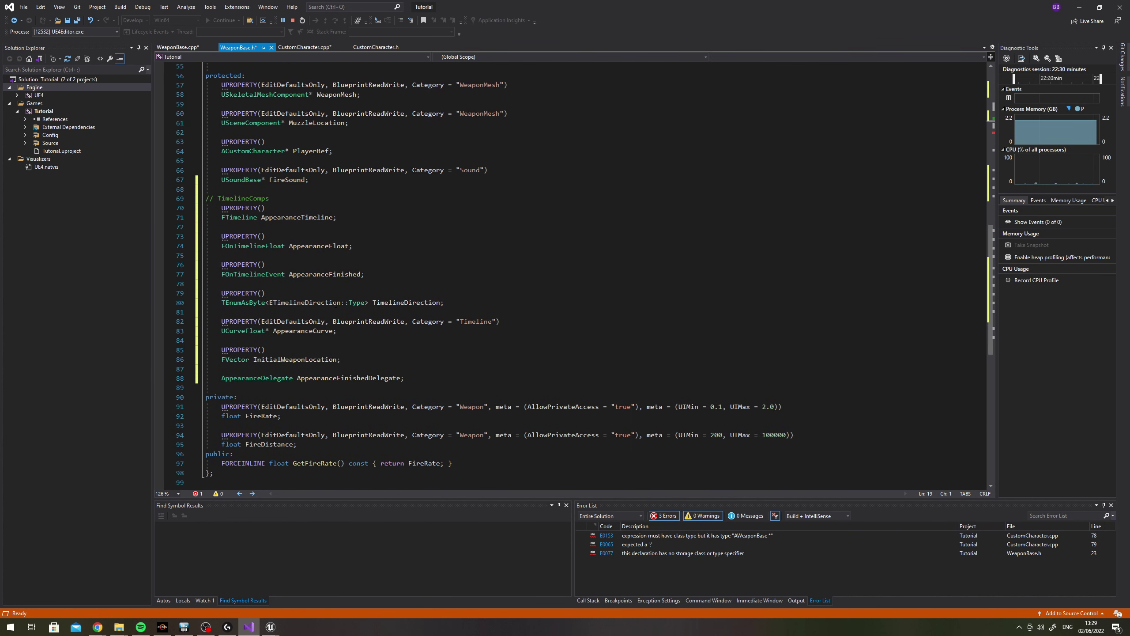
{"action": "left_click", "coordinate": [413, 378]}
{"action": "key", "text": "shift+Home"}
{"action": "key", "text": "ctrl+x"}
{"action": "scroll", "coordinate": [413, 378], "scroll_direction": "up", "scroll_amount": 7}
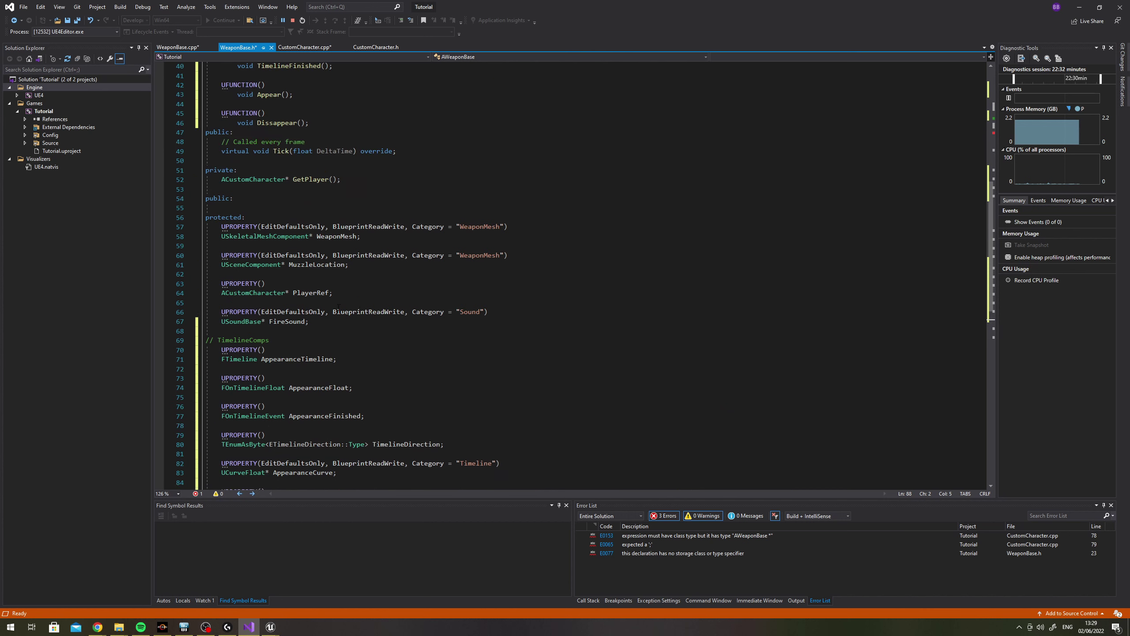
{"action": "left_click", "coordinate": [229, 262]}
{"action": "key", "text": "ctrl+v"}
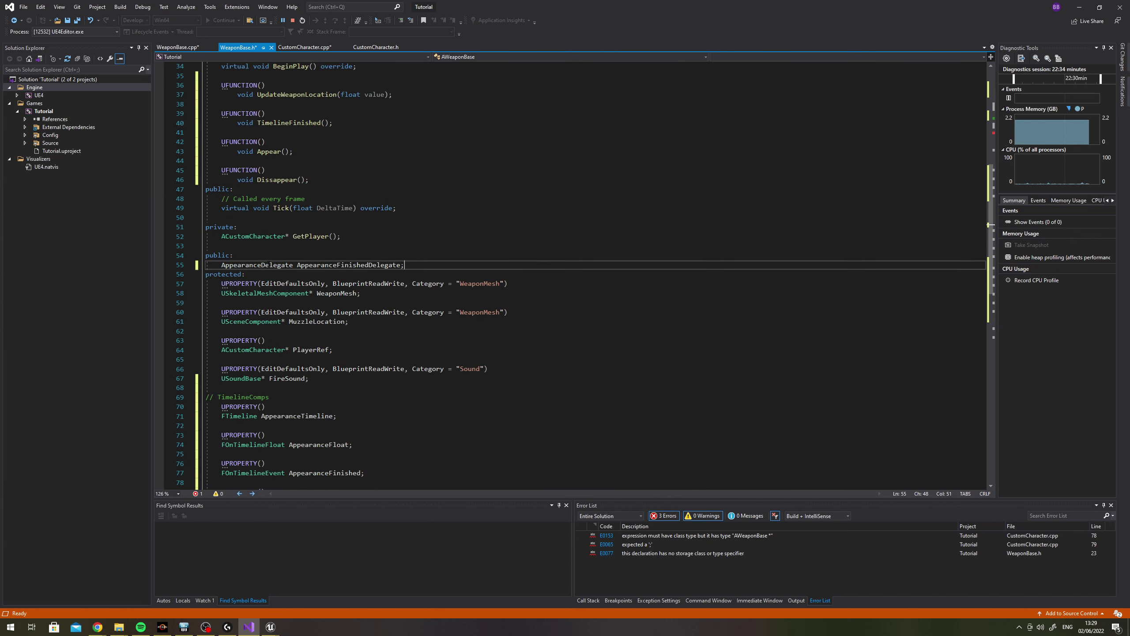
Delete the leftover protected declaration at line 88
{"action": "scroll", "coordinate": [346, 336], "scroll_direction": "down", "scroll_amount": 6}
{"action": "scroll", "coordinate": [346, 337], "scroll_direction": "down", "scroll_amount": 3}
{"action": "left_click_drag", "start_coordinate": [405, 321], "coordinate": [206, 321]}
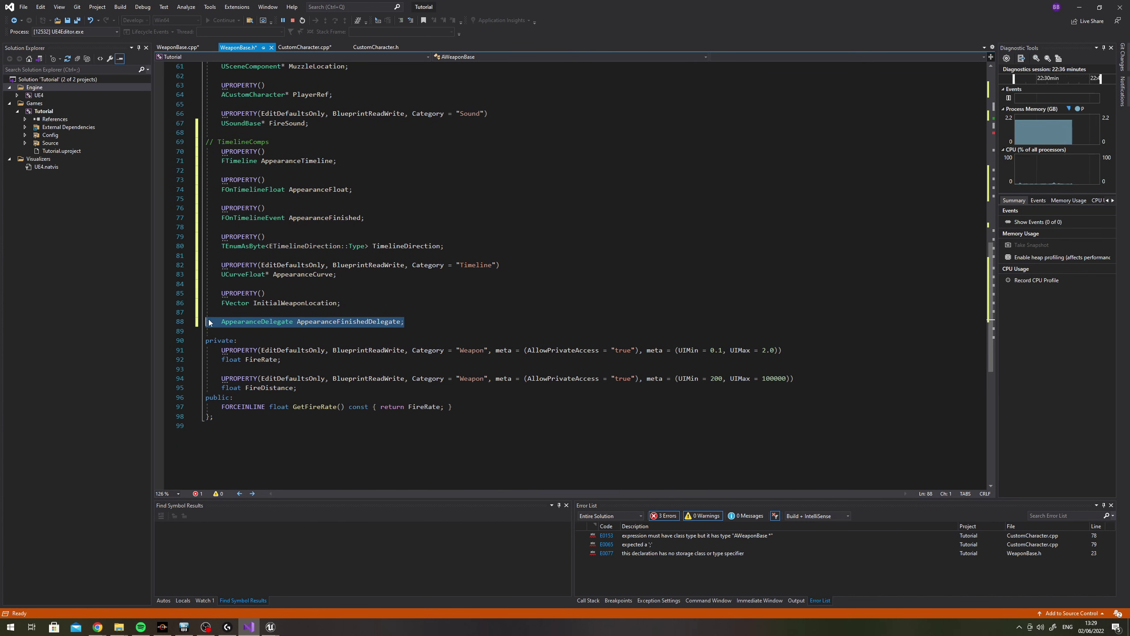
{"action": "key", "text": "BackSpace"}
{"action": "key", "text": "BackSpace"}
{"action": "key", "text": "BackSpace"}
Rewrite line 78 of CustomCharacter.cpp as WeaponArray[0].AppearanceFinishedDelegate.BindUFunction(this, and go to its start
{"action": "left_click", "coordinate": [312, 47]}
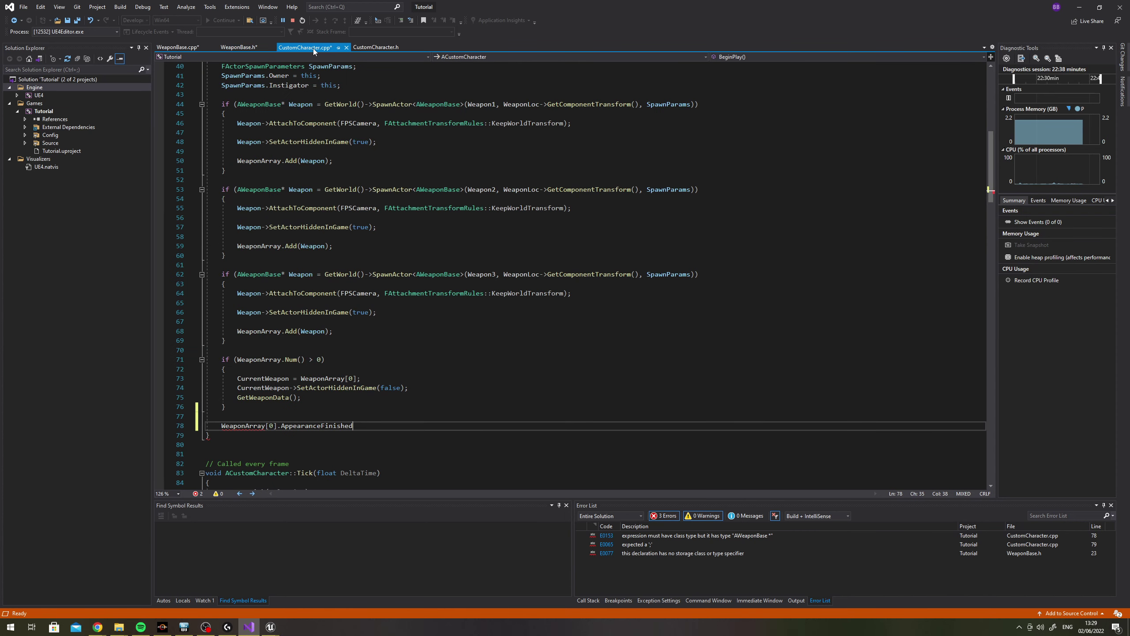
{"action": "key", "text": "ctrl+shift+Left"}
{"action": "key", "text": "BackSpace"}
{"action": "type", "text": "ppearance"}
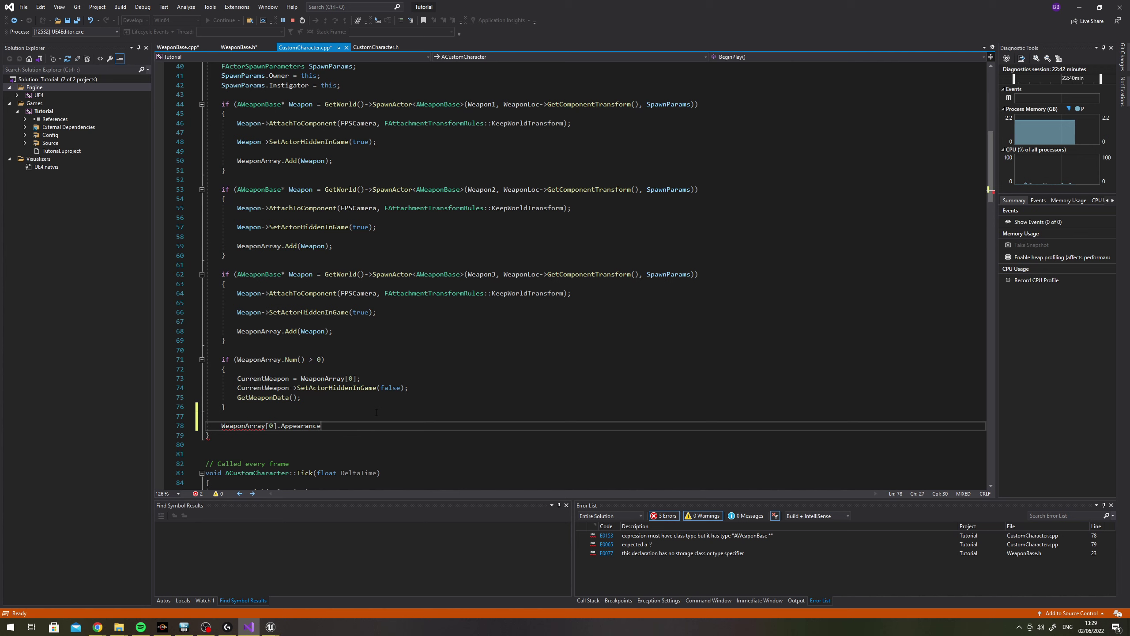
{"action": "type", "text": "Finished"}
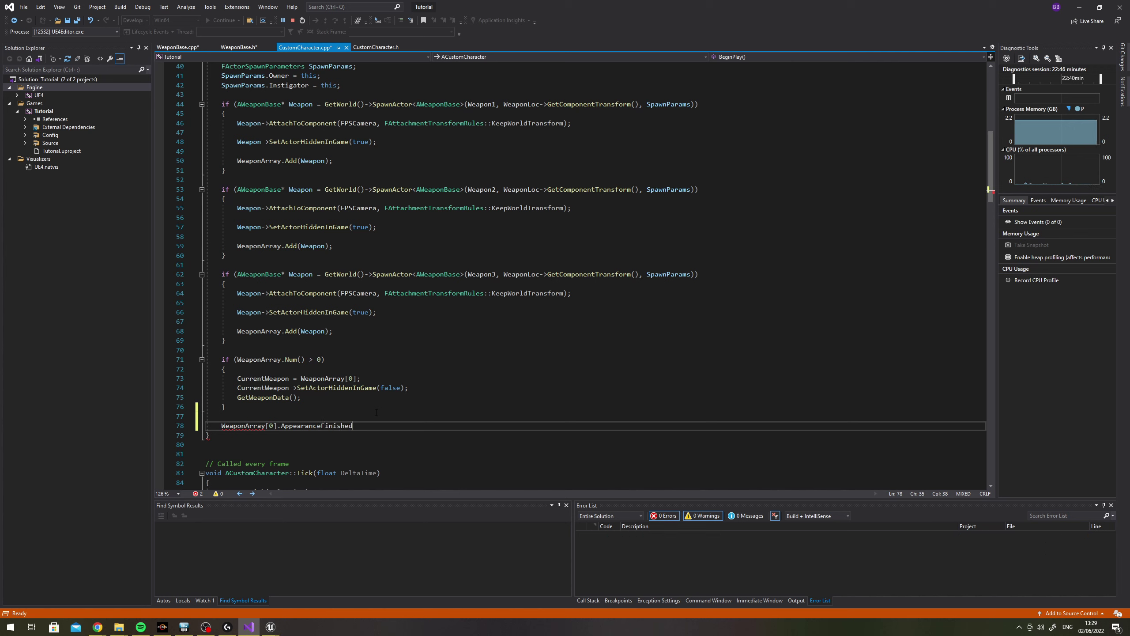
{"action": "key", "text": "BackSpace"}
{"action": "key", "text": "BackSpace"}
{"action": "key", "text": "BackSpace"}
{"action": "key", "text": "BackSpace"}
{"action": "key", "text": "BackSpace"}
{"action": "key", "text": "BackSpace"}
{"action": "key", "text": "BackSpace"}
{"action": "key", "text": "BackSpace"}
{"action": "key", "text": "BackSpace"}
{"action": "type", "text": "Weap"}
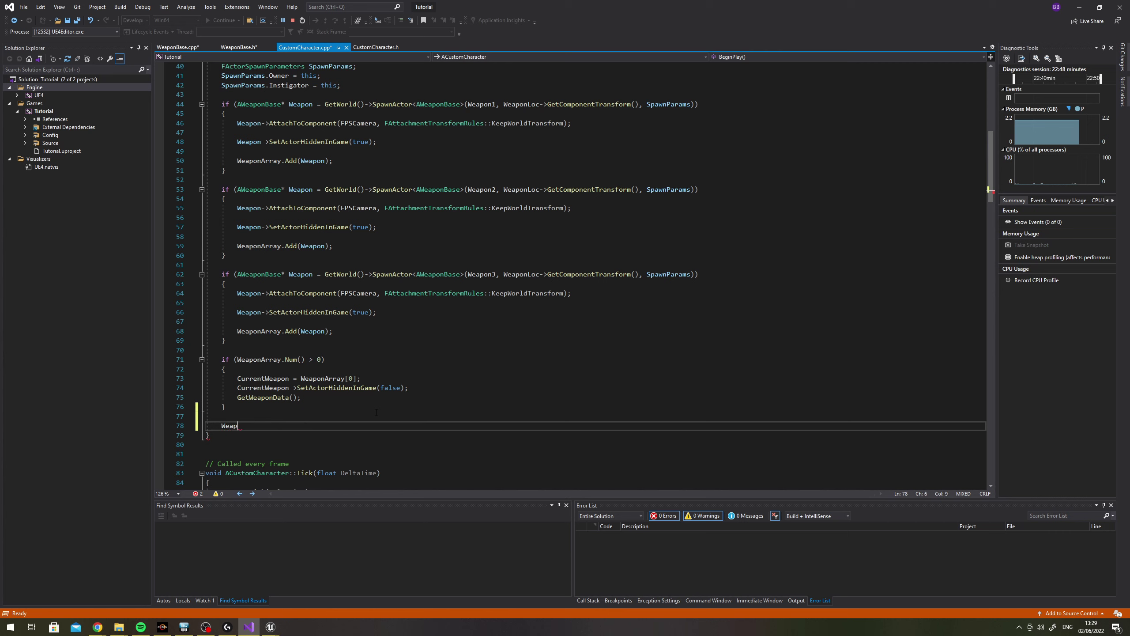
{"action": "type", "text": "onArray"}
{"action": "type", "text": "[0]"}
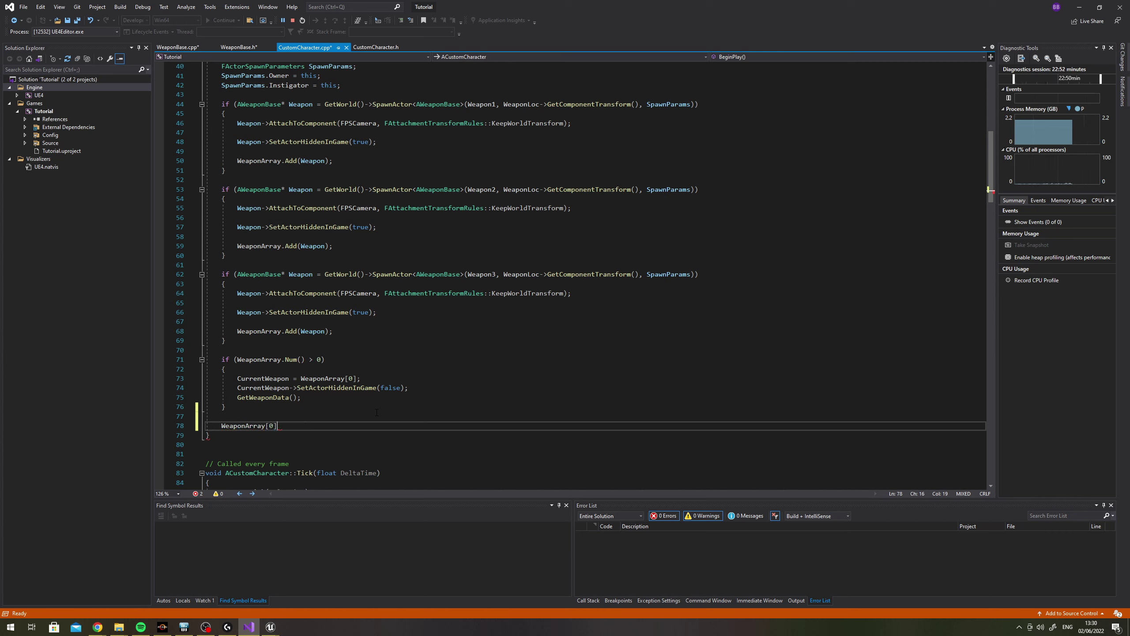
{"action": "type", "text": "."}
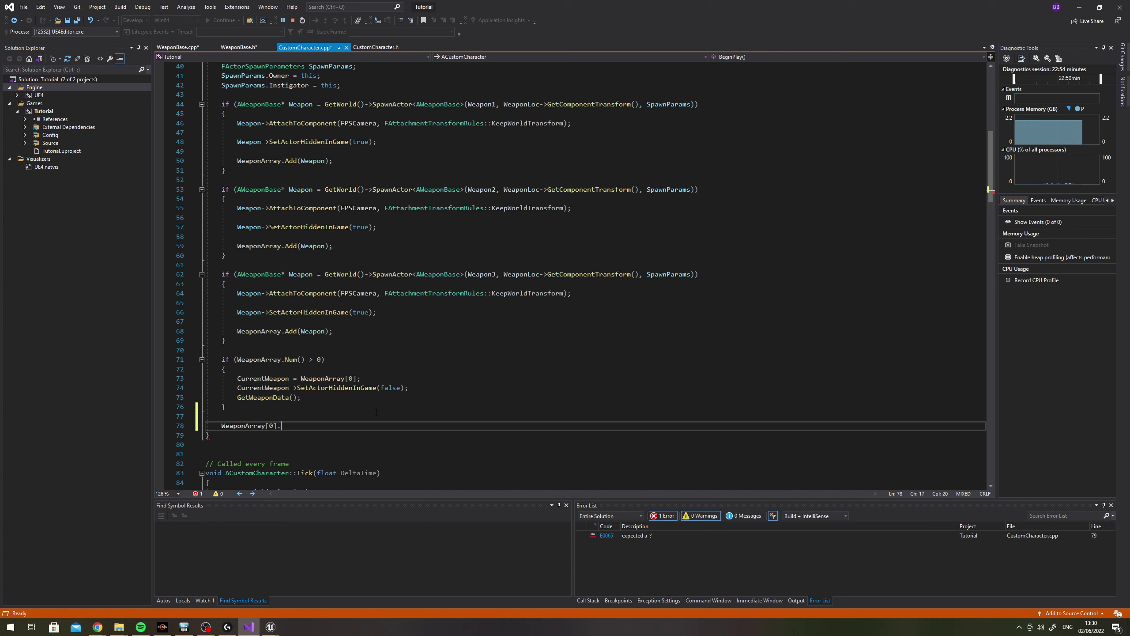
{"action": "type", "text": "Appeara"}
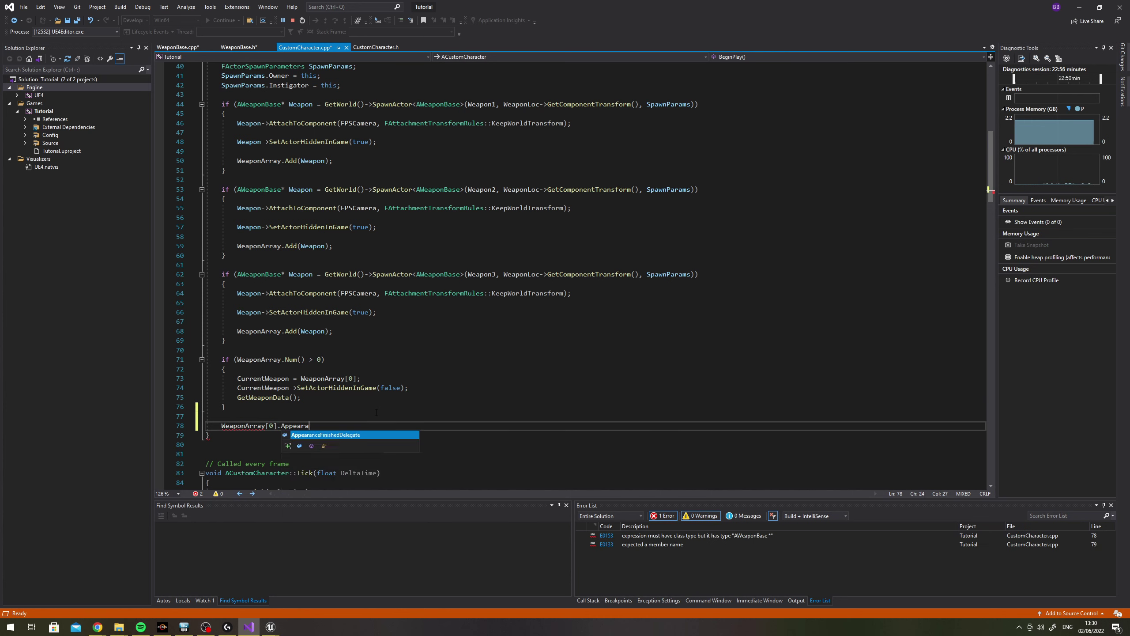
{"action": "key", "text": "Tab"}
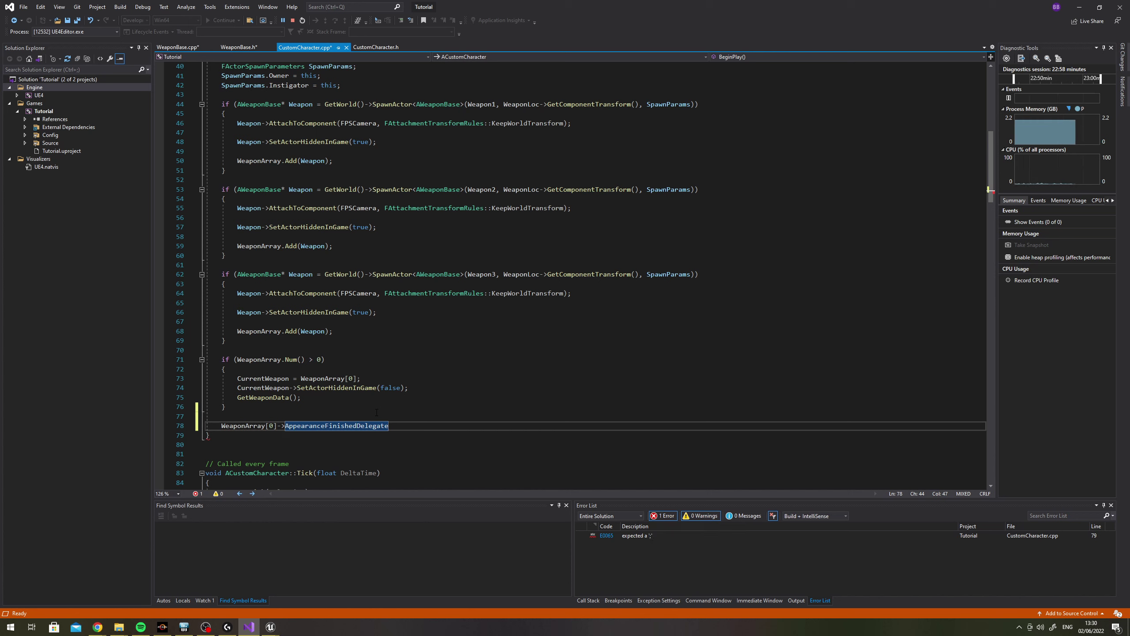
{"action": "type", "text": "."}
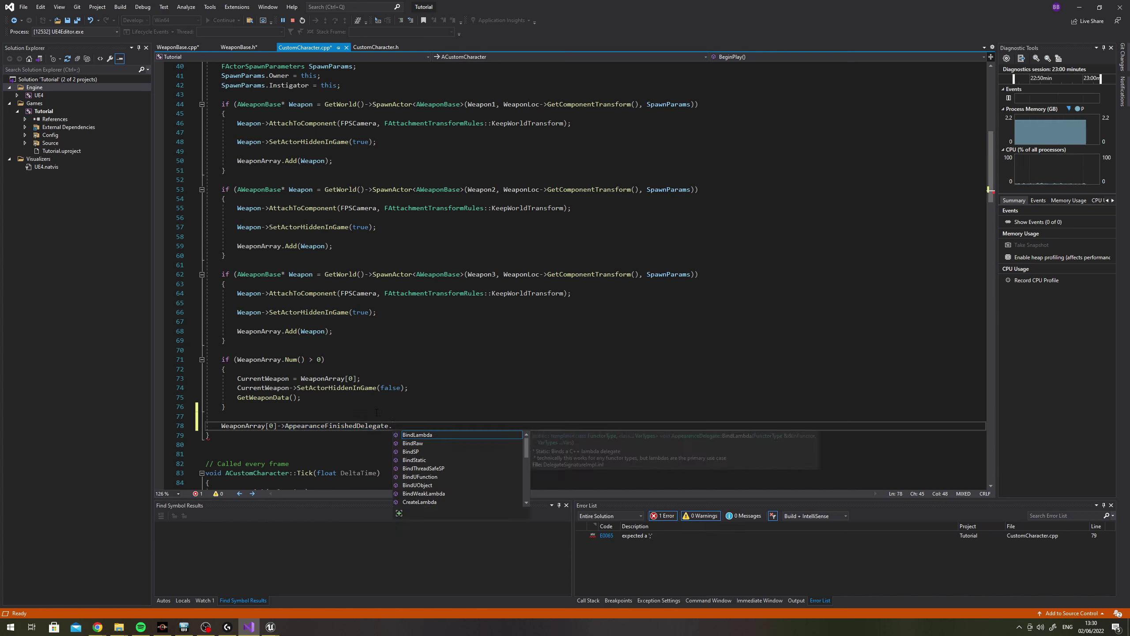
{"action": "type", "text": "Bind"}
{"action": "key", "text": "Down"}
{"action": "key", "text": "Down"}
{"action": "key", "text": "Down"}
{"action": "type", "text": "U("}
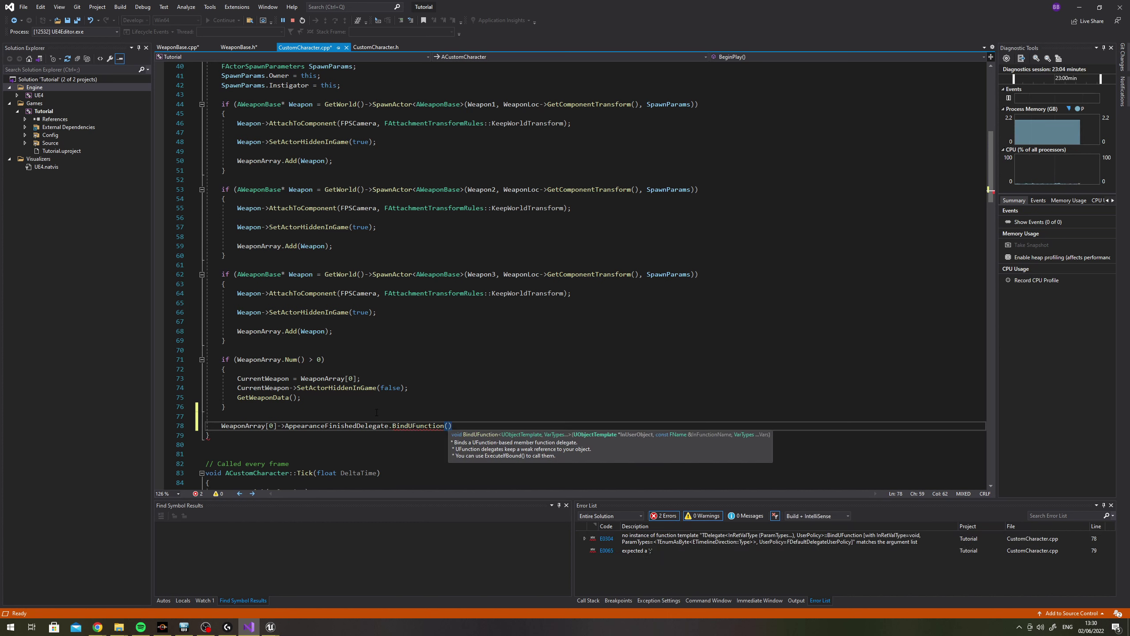
{"action": "type", "text": "this,F"}
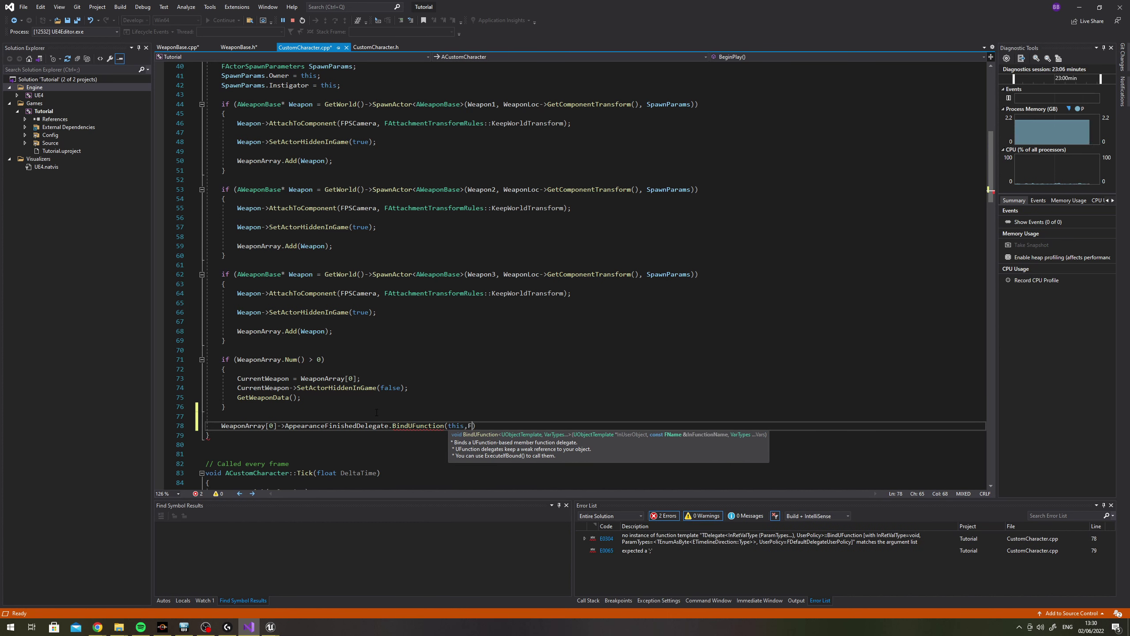
{"action": "key", "text": "BackSpace"}
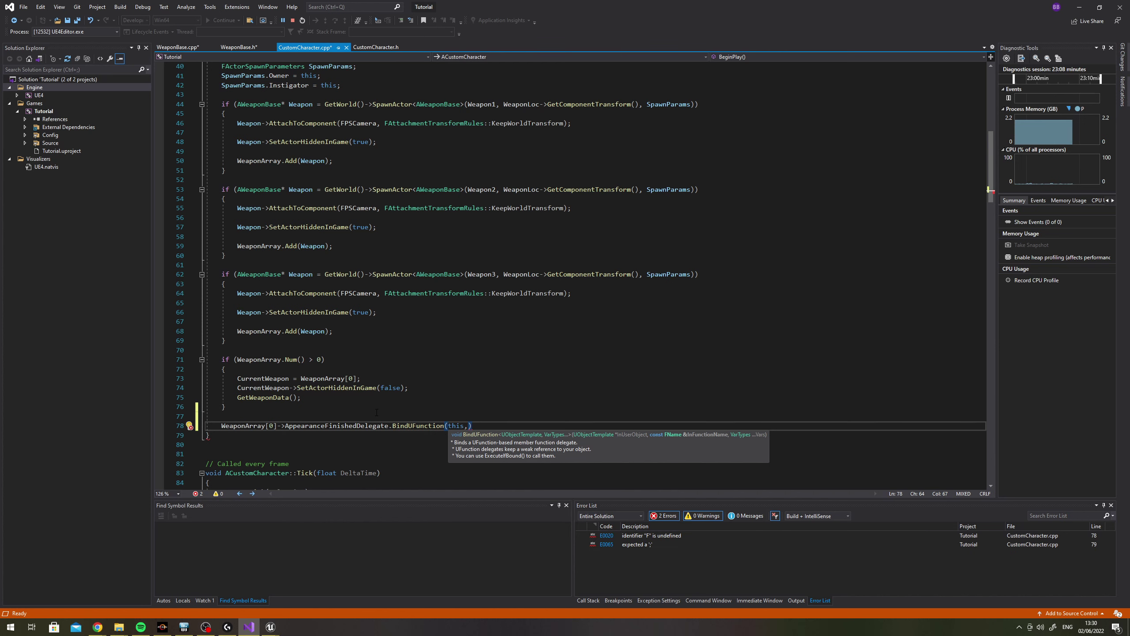
{"action": "key", "text": "Home"}
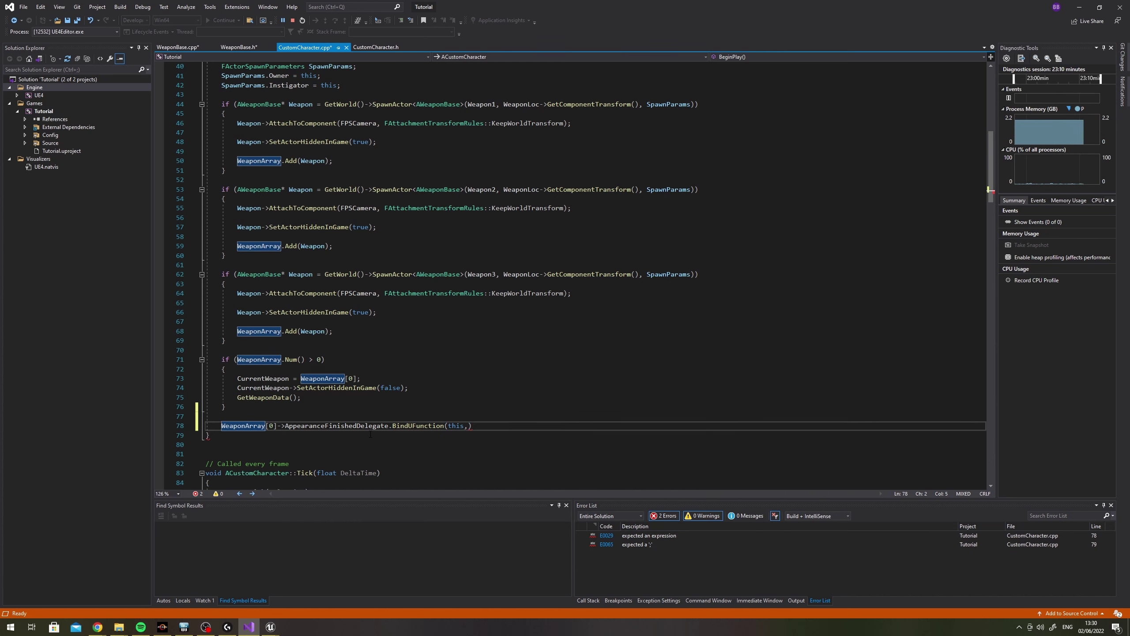
In CustomCharacter.h, open a new line after the private GetWeaponData(); declaration
{"action": "type", "text": "//"}
{"action": "left_click", "coordinate": [376, 47]}
{"action": "scroll", "coordinate": [363, 288], "scroll_direction": "up", "scroll_amount": 12}
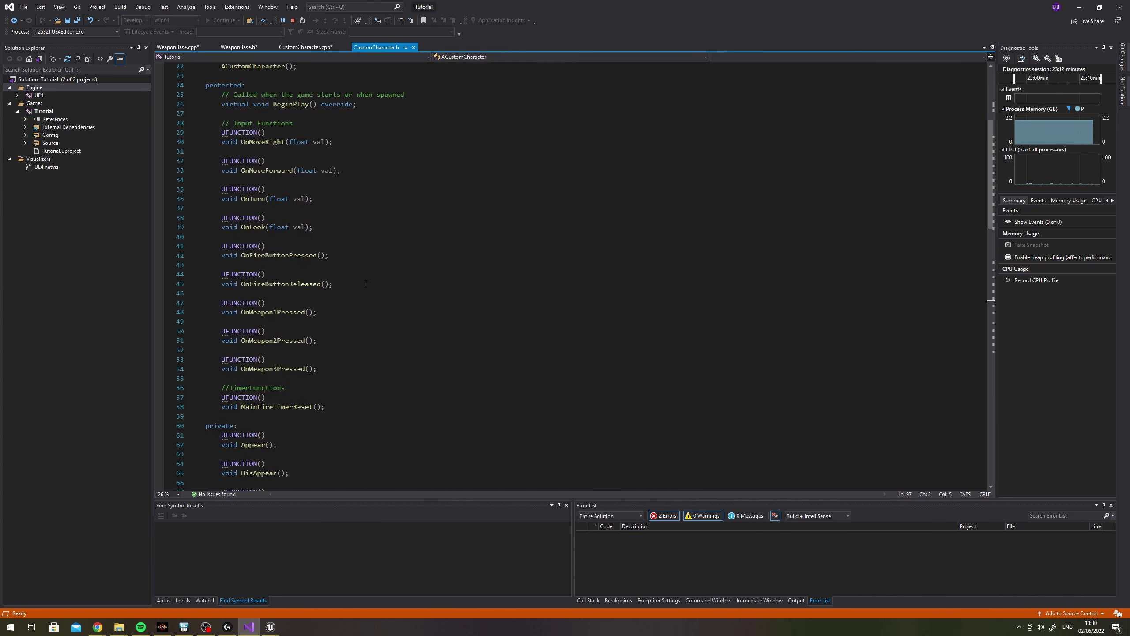
{"action": "scroll", "coordinate": [363, 289], "scroll_direction": "up", "scroll_amount": 6}
{"action": "scroll", "coordinate": [363, 289], "scroll_direction": "up", "scroll_amount": 2}
{"action": "scroll", "coordinate": [362, 288], "scroll_direction": "down", "scroll_amount": 11}
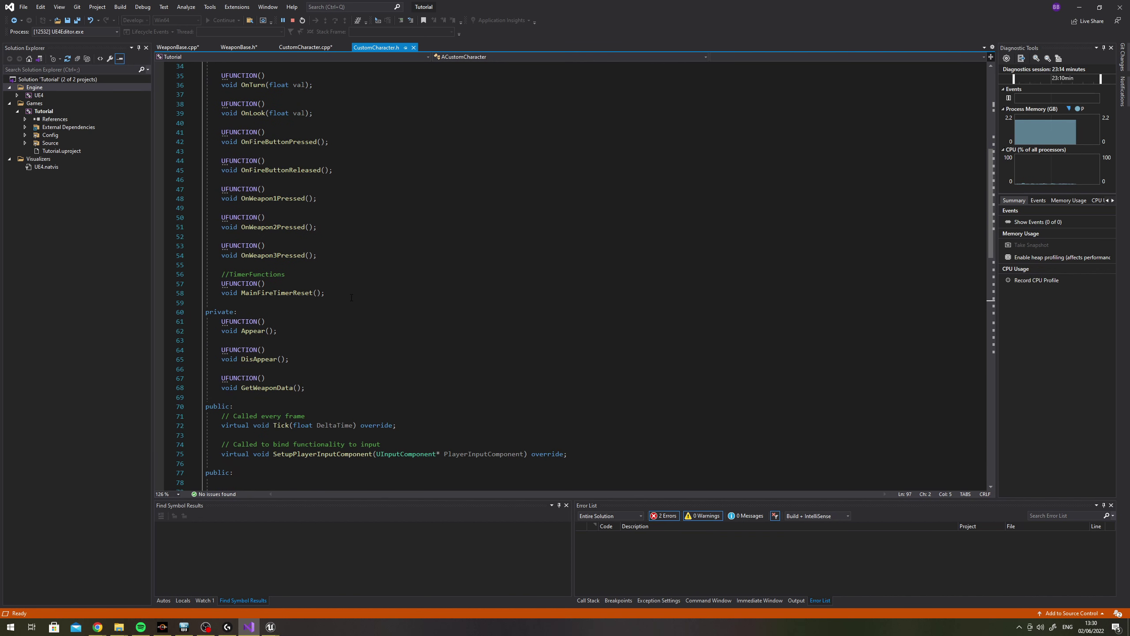
{"action": "left_click", "coordinate": [352, 297]}
{"action": "key", "text": "Return"}
{"action": "key", "text": "Return"}
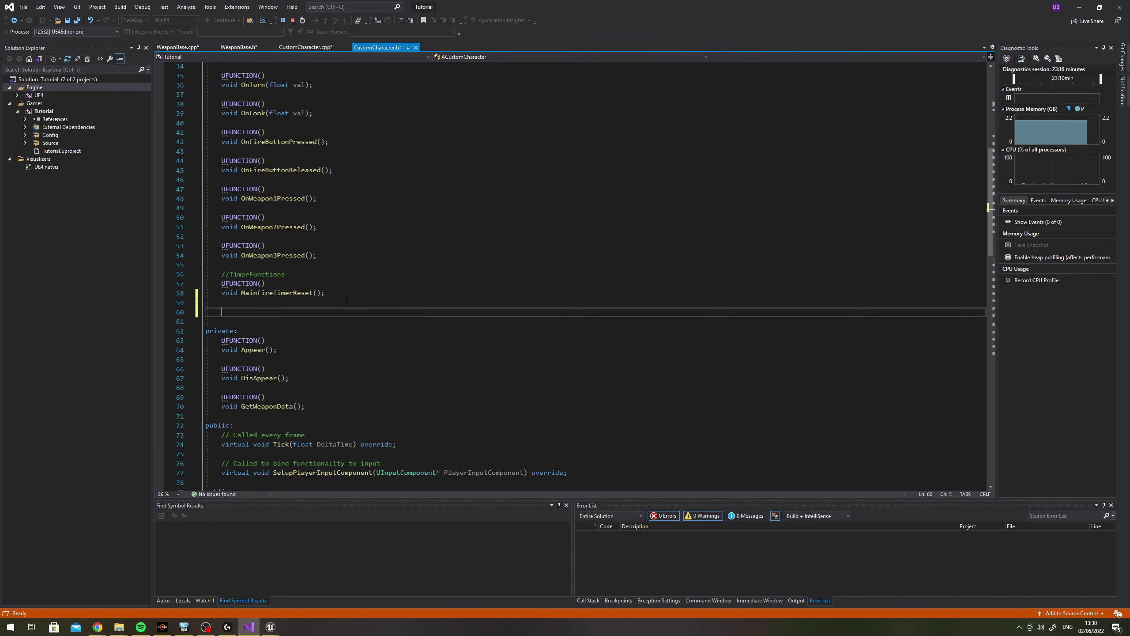
{"action": "key", "text": "BackSpace"}
{"action": "key", "text": "BackSpace"}
{"action": "left_click", "coordinate": [312, 387]}
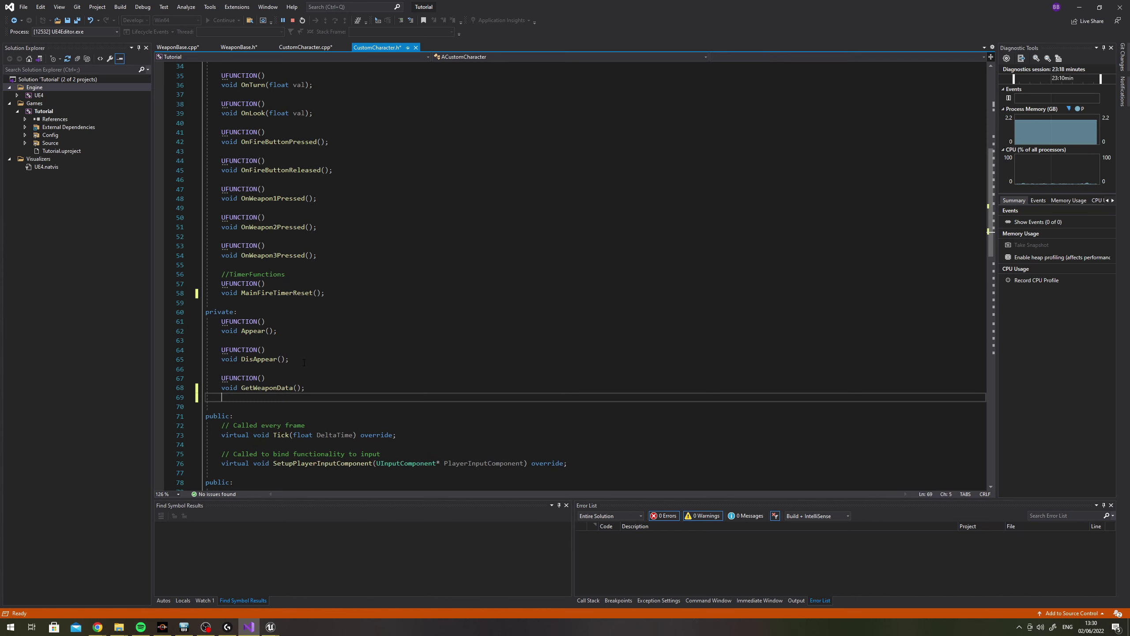
{"action": "key", "text": "BackSpace"}
{"action": "type", "text": ";"}
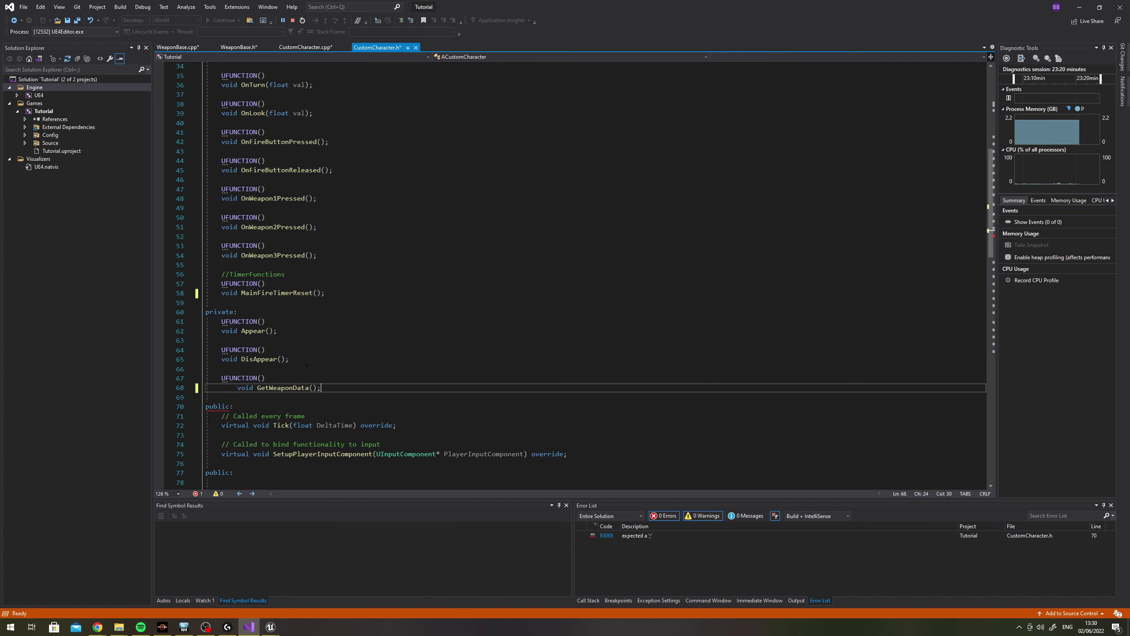
{"action": "key", "text": "Return"}
{"action": "key", "text": "Return"}
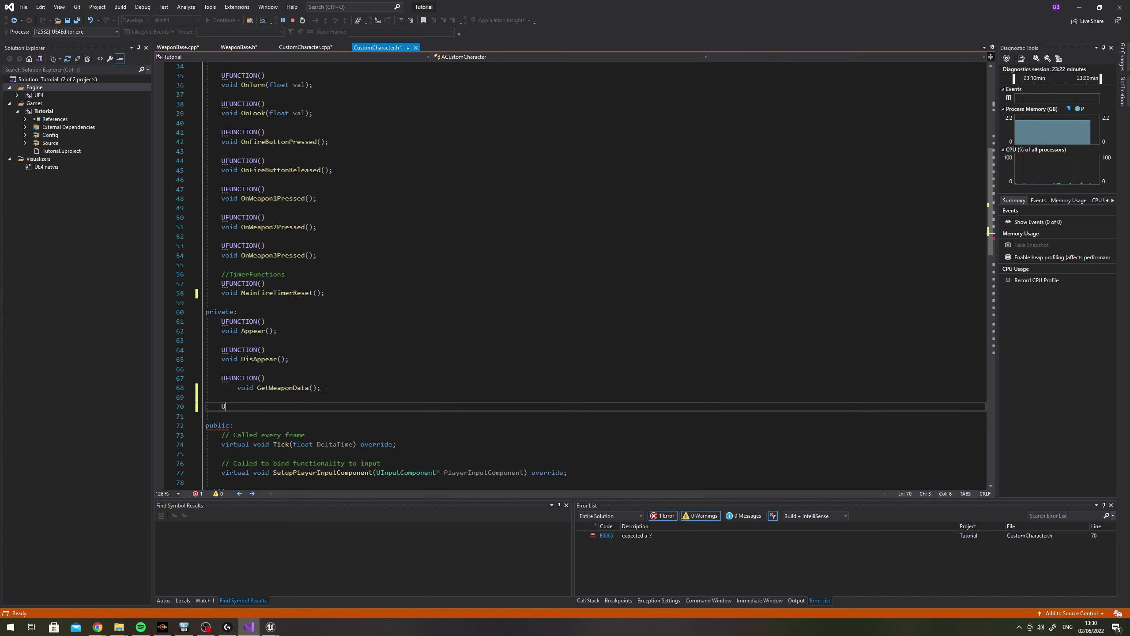
Declare UFUNCTION() void ManageWeapon(); on that new line
{"action": "type", "text": "UFUNCION"}
{"action": "key", "text": "BackSpace"}
{"action": "key", "text": "BackSpace"}
{"action": "key", "text": "BackSpace"}
{"action": "type", "text": "TION()"}
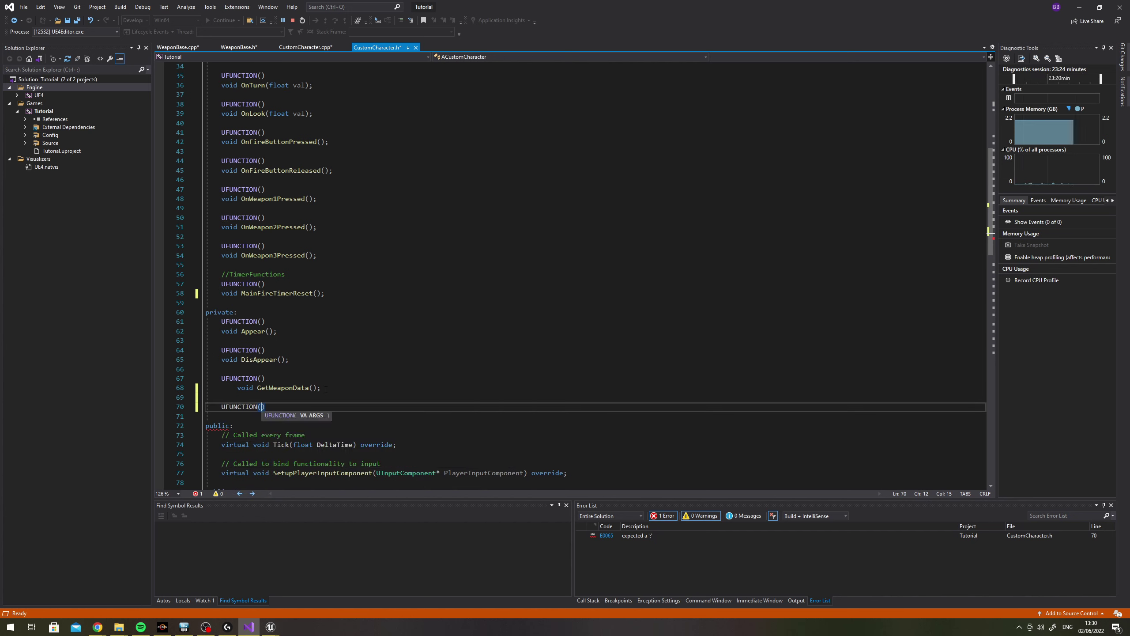
{"action": "key", "text": "Return"}
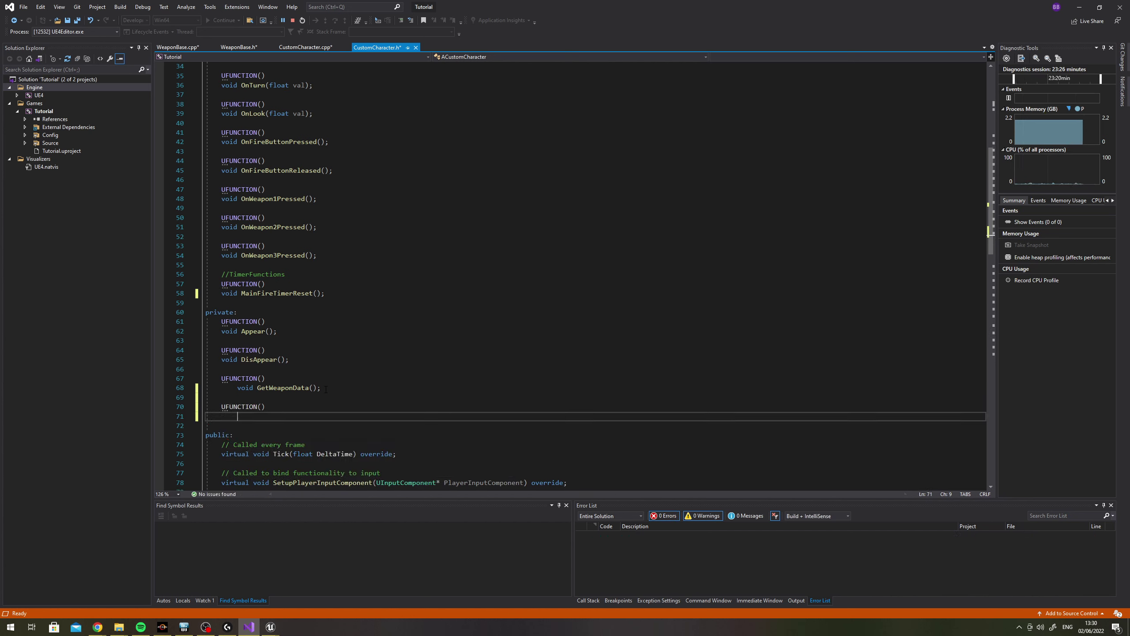
{"action": "type", "text": "void "}
{"action": "type", "text": "ManageWea"}
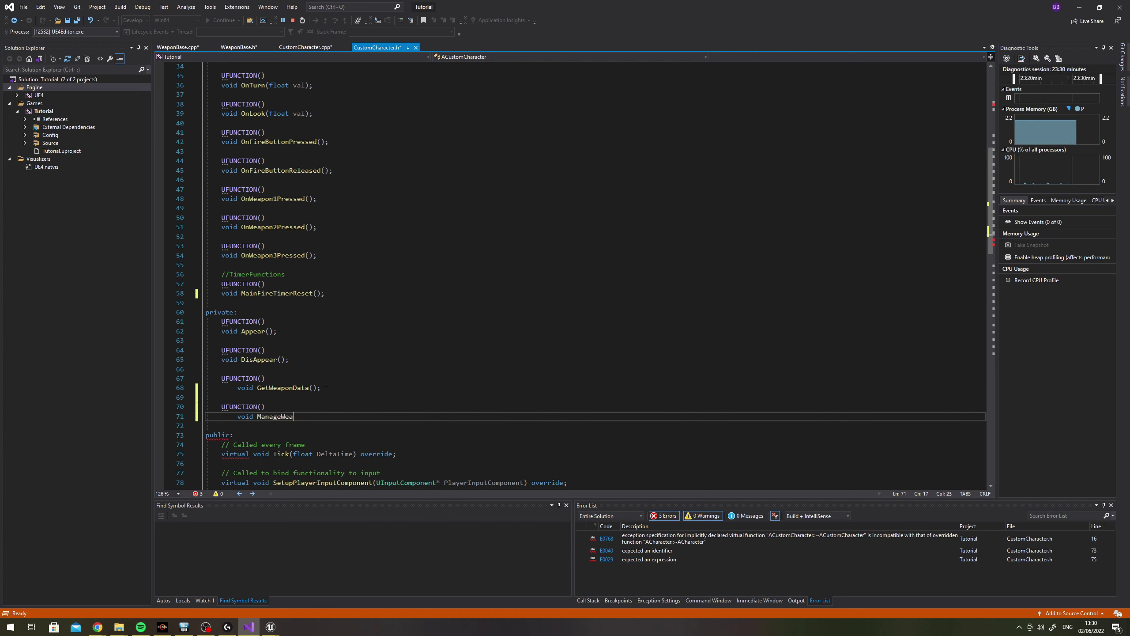
{"action": "type", "text": "pon();"}
{"action": "key", "text": "Left"}
{"action": "scroll", "coordinate": [326, 389], "scroll_direction": "up", "scroll_amount": 11}
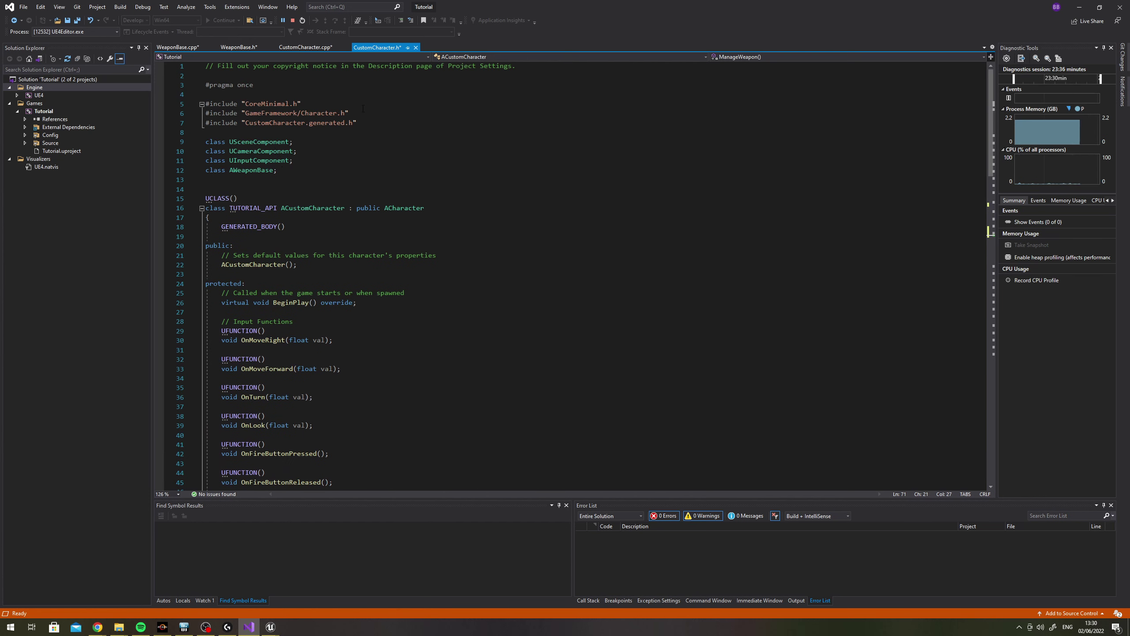
Copy the TimelineComponent.h and EnumAsByte.h include lines from WeaponBase.h
{"action": "left_click", "coordinate": [238, 46]}
{"action": "scroll", "coordinate": [288, 175], "scroll_direction": "up", "scroll_amount": 15}
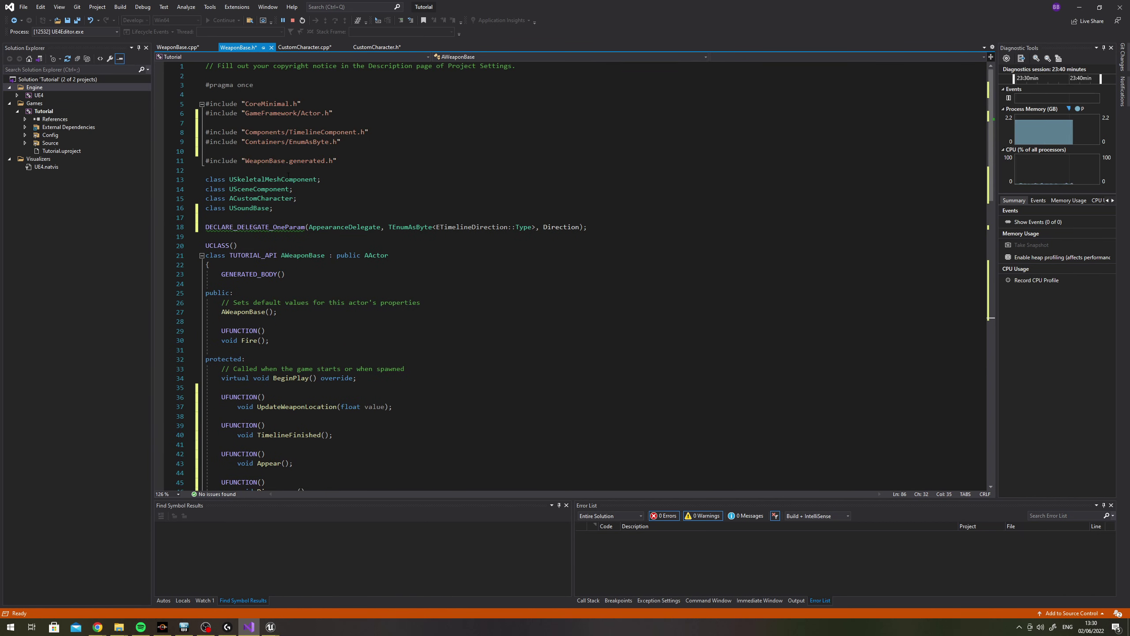
{"action": "left_click_drag", "start_coordinate": [342, 142], "coordinate": [205, 131]}
{"action": "key", "text": "ctrl+c"}
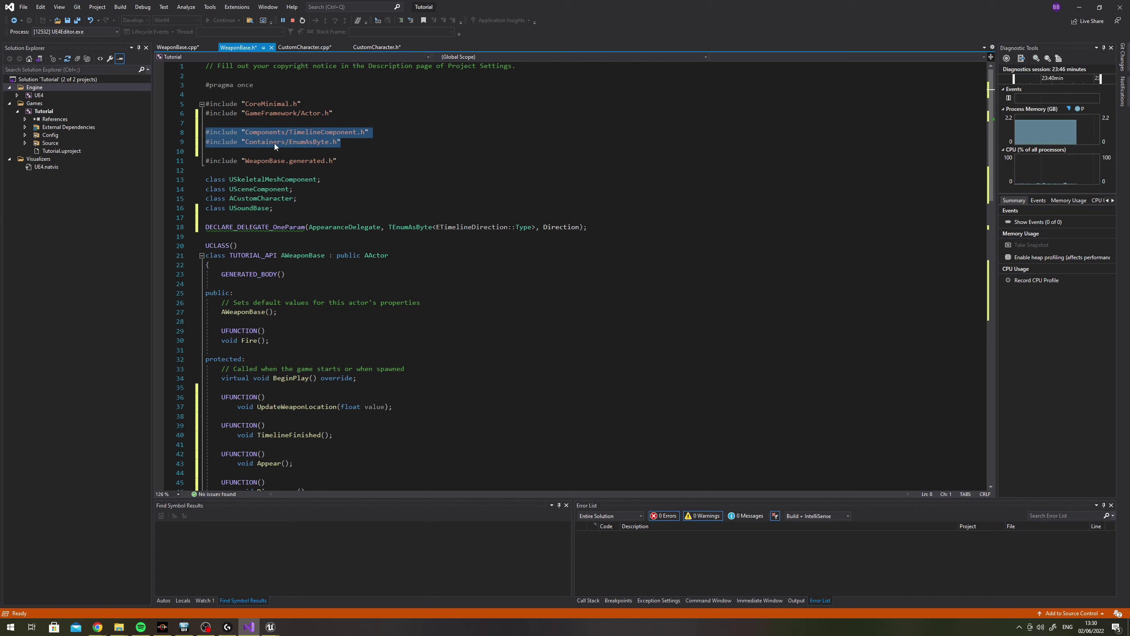
{"action": "left_click", "coordinate": [302, 48]}
Paste both includes below the Character.h include in CustomCharacter.h
{"action": "left_click", "coordinate": [380, 46]}
{"action": "left_click", "coordinate": [364, 113]}
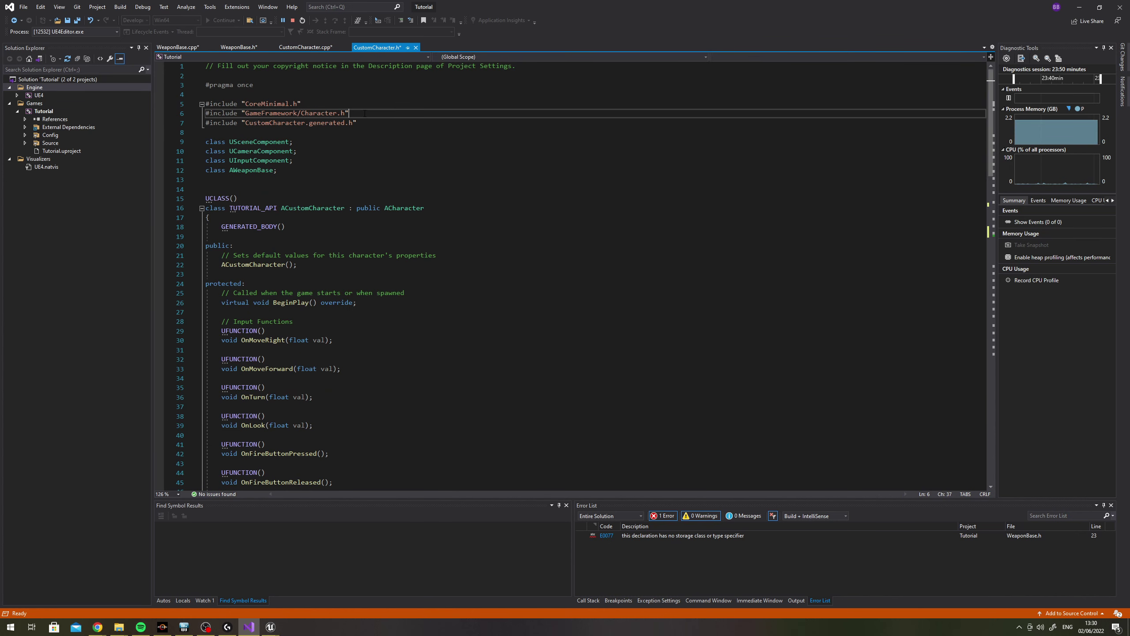
{"action": "key", "text": "Return"}
{"action": "key", "text": "ctrl+v"}
{"action": "scroll", "coordinate": [365, 114], "scroll_direction": "down", "scroll_amount": 6}
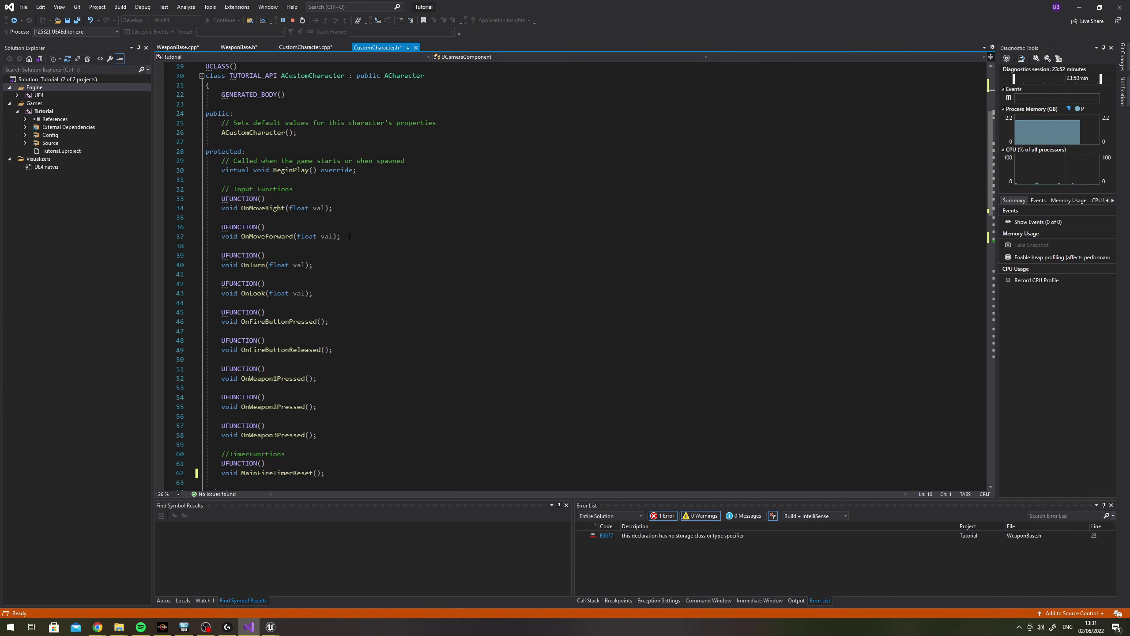
{"action": "scroll", "coordinate": [352, 200], "scroll_direction": "down", "scroll_amount": 7}
{"action": "scroll", "coordinate": [345, 246], "scroll_direction": "down", "scroll_amount": 7}
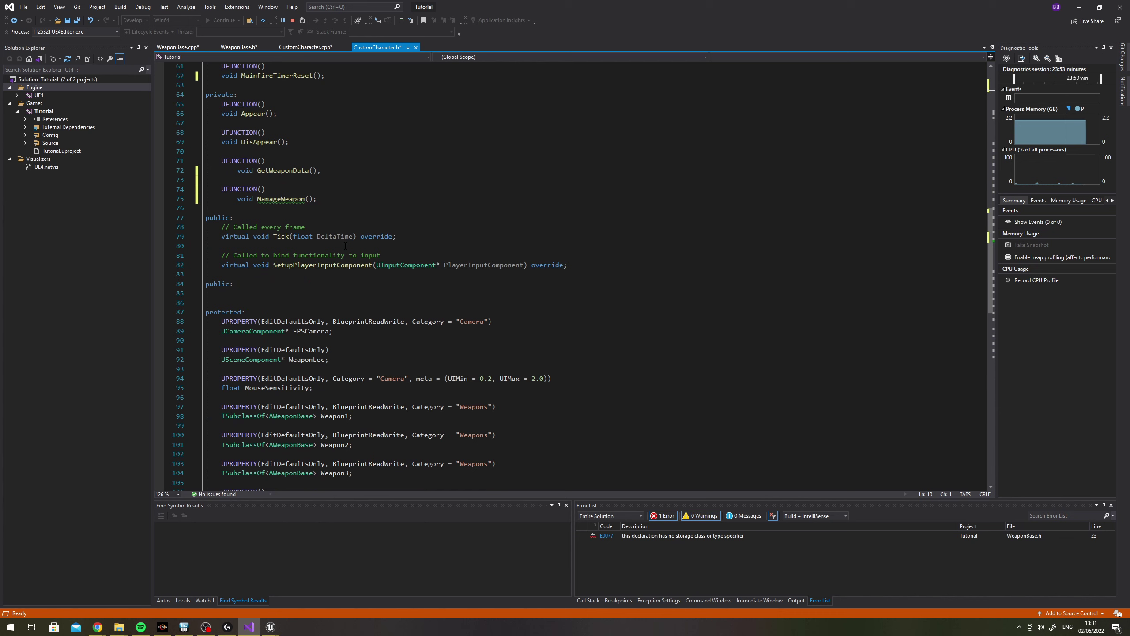
Give ManageWeapon a TEnumAsByte<ETimelineDirection::Type> Direction parameter
{"action": "left_click", "coordinate": [308, 200]}
{"action": "type", "text": "T"}
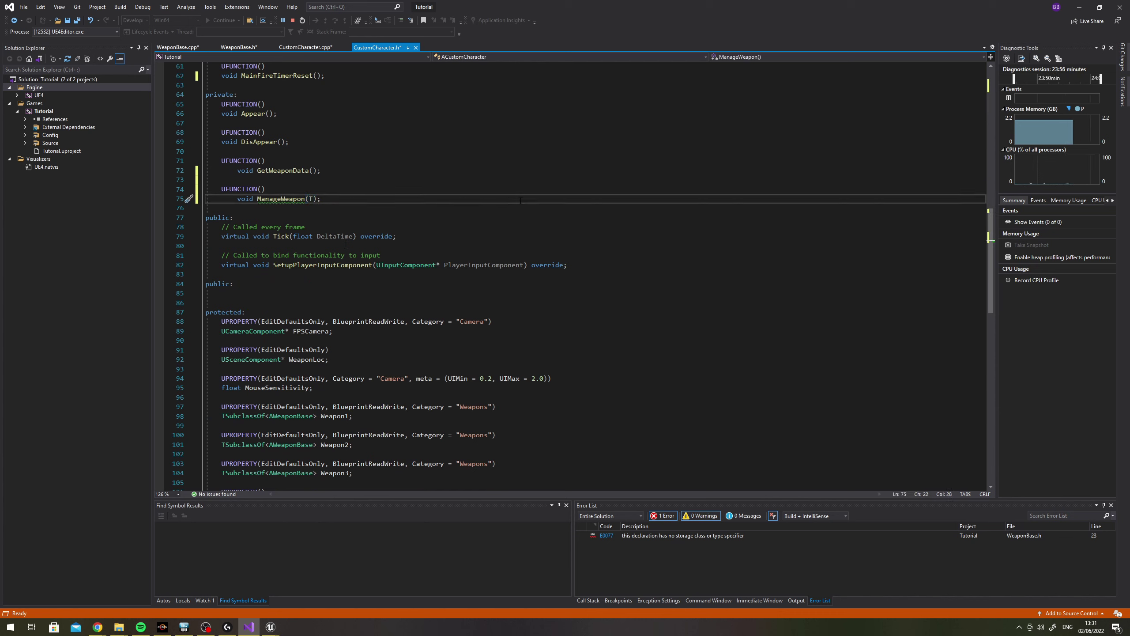
{"action": "type", "text": "EnumA"}
{"action": "type", "text": "sByte<"}
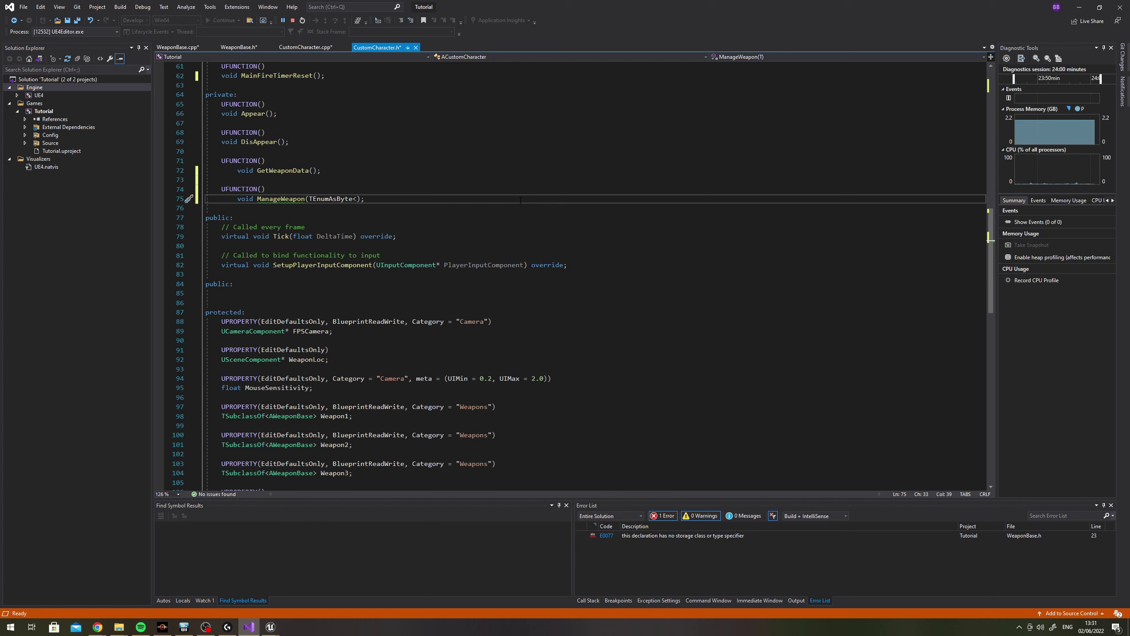
{"action": "type", "text": "ETimelineD"}
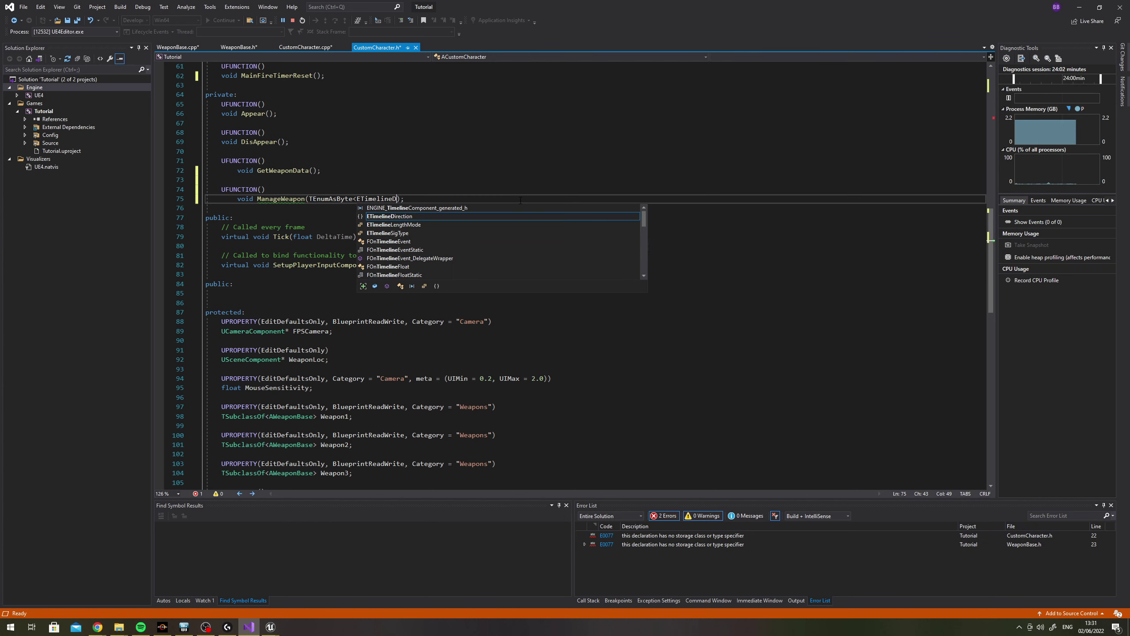
{"action": "key", "text": "Tab"}
{"action": "type", "text": "::"}
{"action": "type", "text": "Tyupe"}
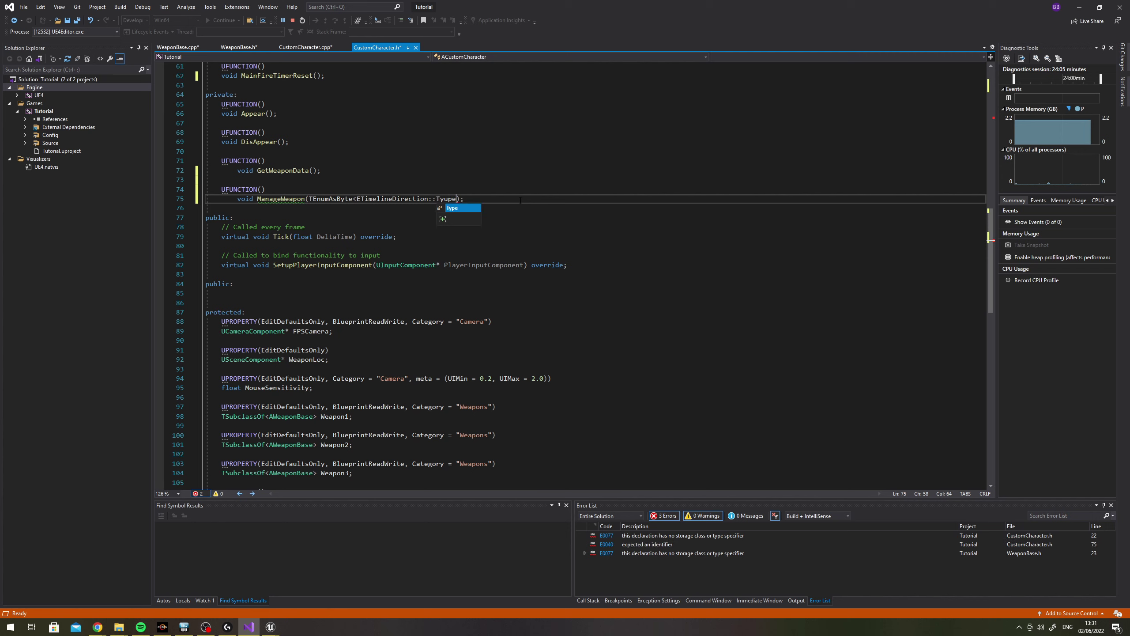
{"action": "key", "text": "Tab"}
{"action": "type", "text": "> dir"}
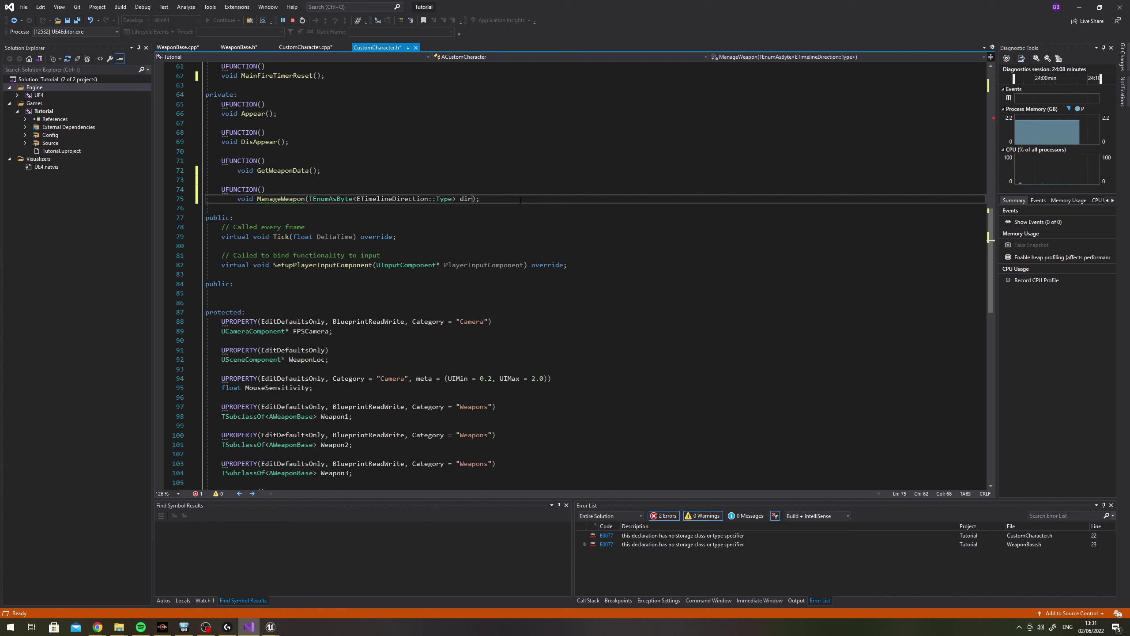
{"action": "key", "text": "BackSpace"}
{"action": "type", "text": "D"}
{"action": "type", "text": "irection"}
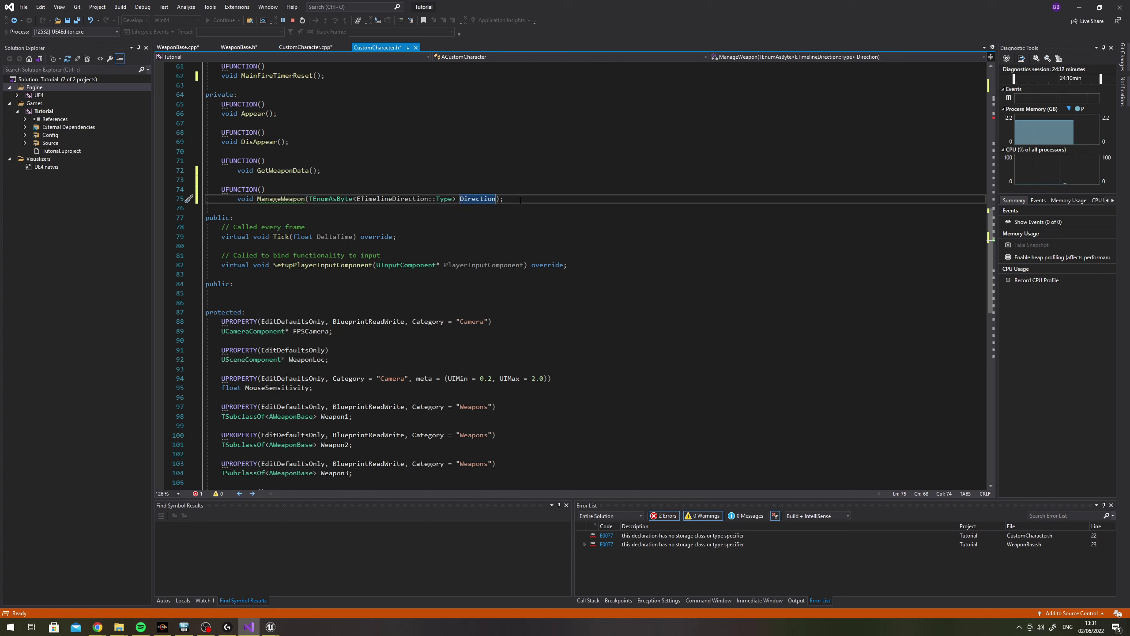
Create ManageWeapon's empty definition in CustomCharacter.cpp with the Create Definition quick fix
{"action": "key", "text": "ctrl+period"}
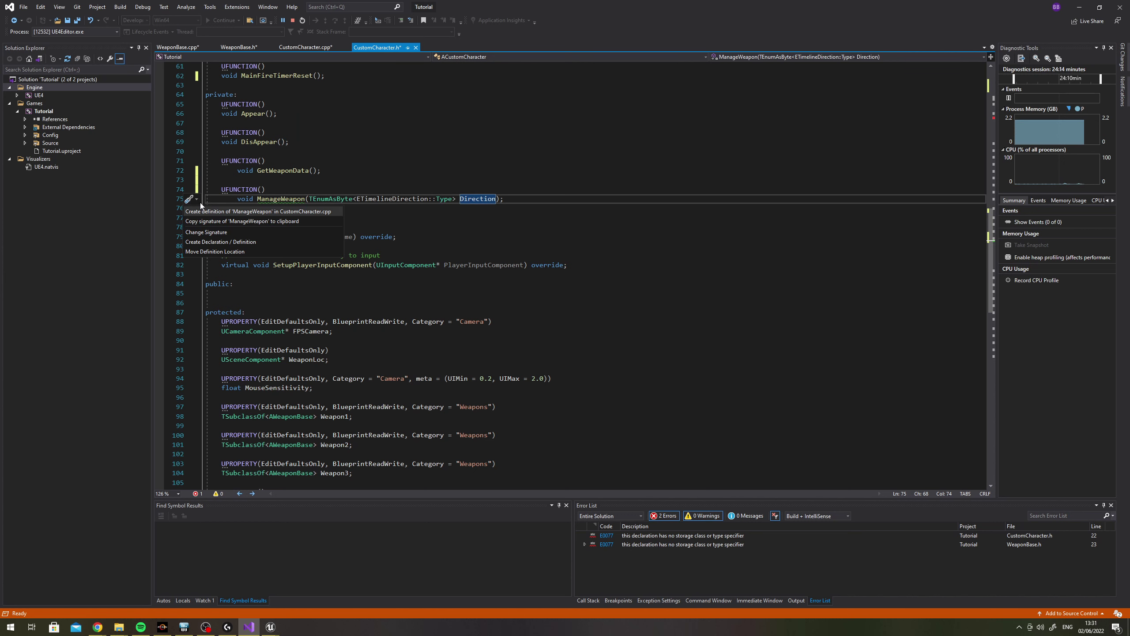
{"action": "key", "text": "Return"}
{"action": "left_click", "coordinate": [354, 235]}
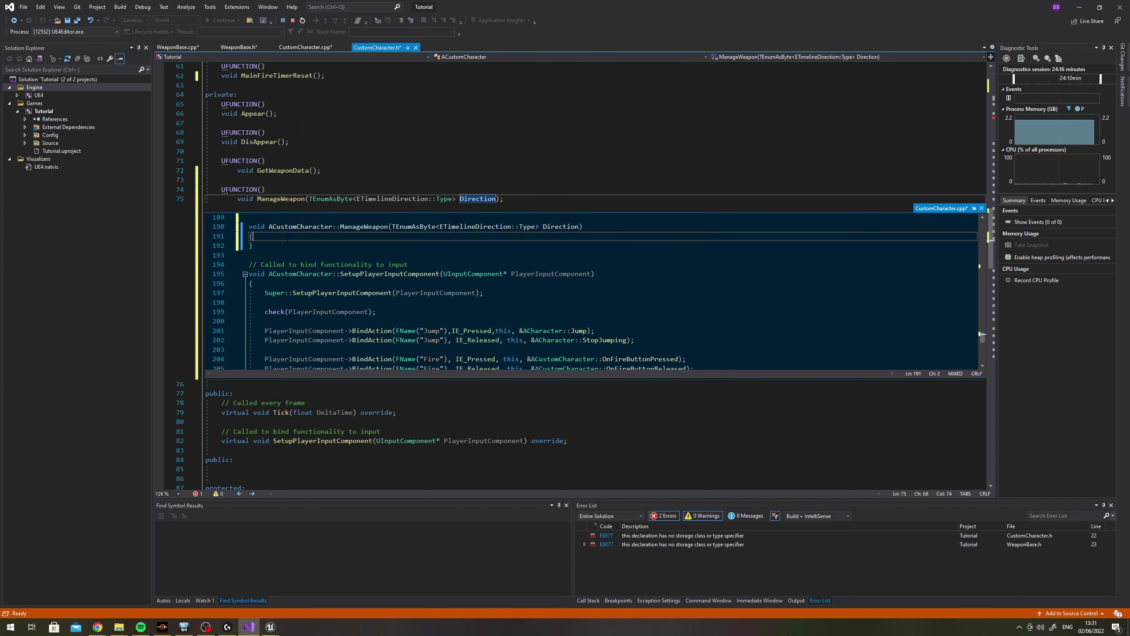
{"action": "key", "text": "Return"}
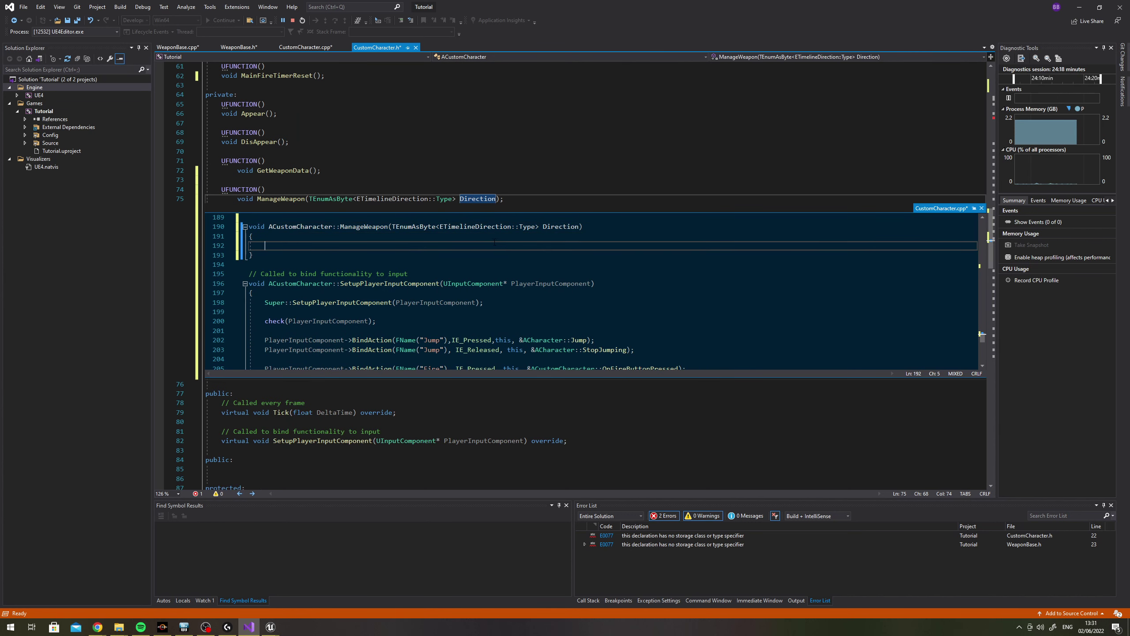
{"action": "left_click", "coordinate": [981, 208]}
{"action": "scroll", "coordinate": [623, 178], "scroll_direction": "up", "scroll_amount": 3}
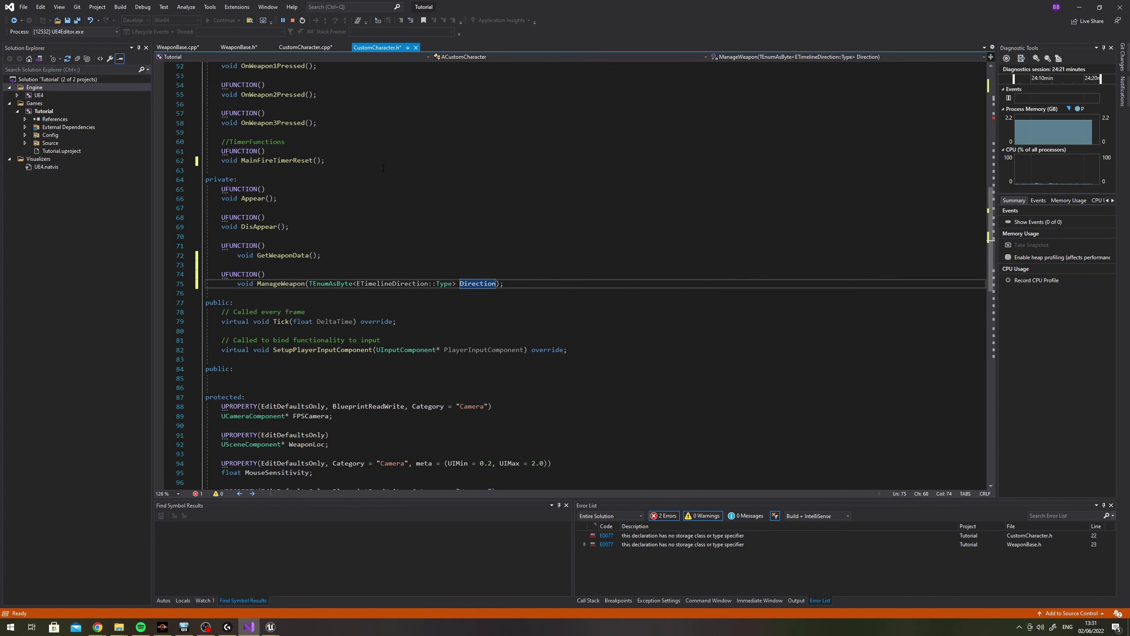
Uncomment the WeaponArray[0] AppearanceFinishedDelegate binding and finish it with FName("ManageWeapon")
{"action": "left_click", "coordinate": [305, 47]}
{"action": "scroll", "coordinate": [435, 240], "scroll_direction": "up", "scroll_amount": 15}
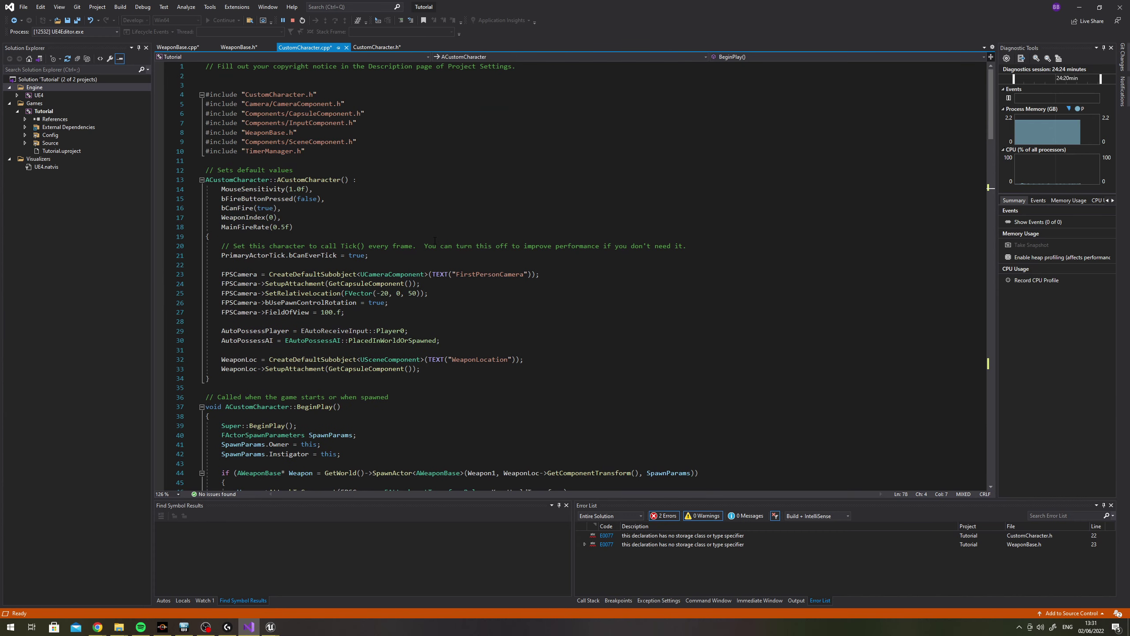
{"action": "scroll", "coordinate": [435, 240], "scroll_direction": "down", "scroll_amount": 4}
{"action": "scroll", "coordinate": [396, 240], "scroll_direction": "down", "scroll_amount": 13}
{"action": "scroll", "coordinate": [357, 239], "scroll_direction": "down", "scroll_amount": 4}
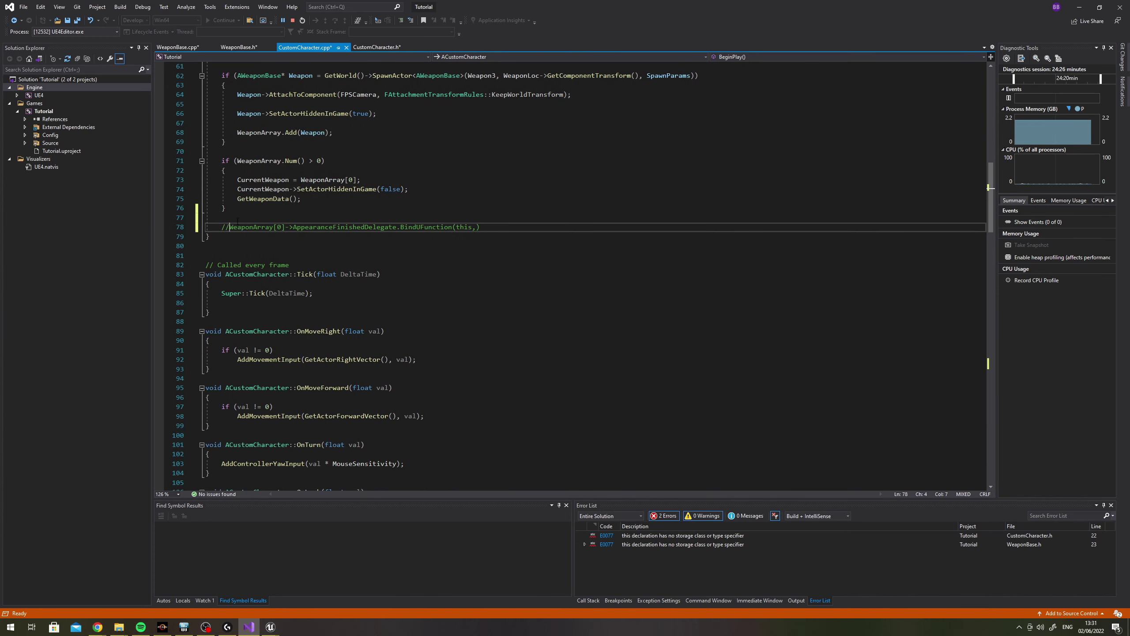
{"action": "key", "text": "BackSpace"}
{"action": "key", "text": "BackSpace"}
{"action": "key", "text": "End"}
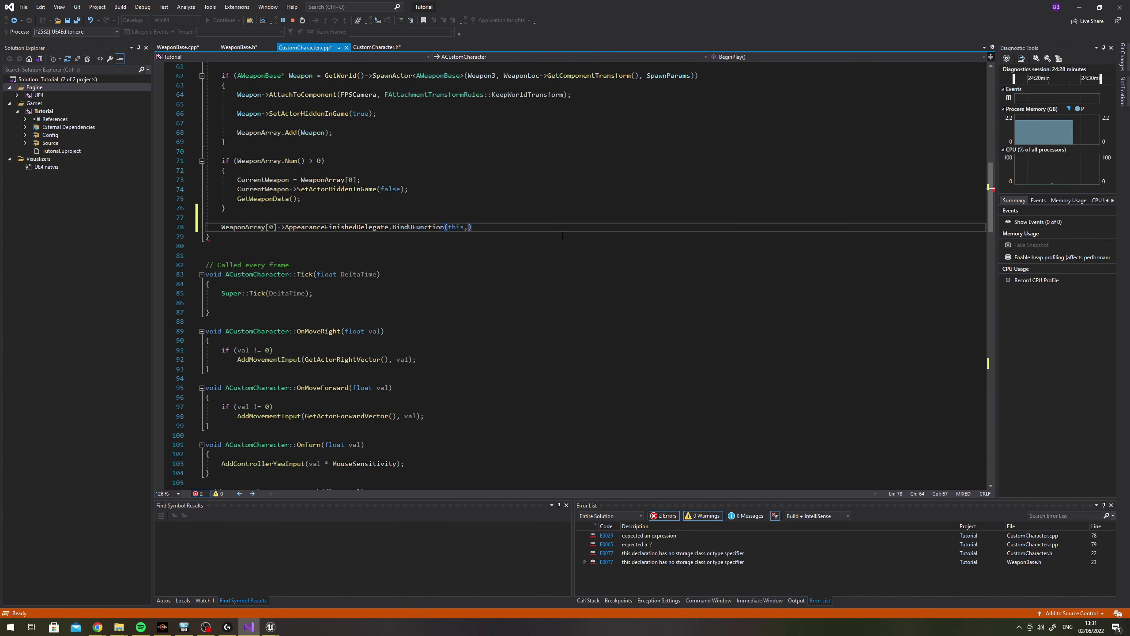
{"action": "type", "text": "FName(\""}
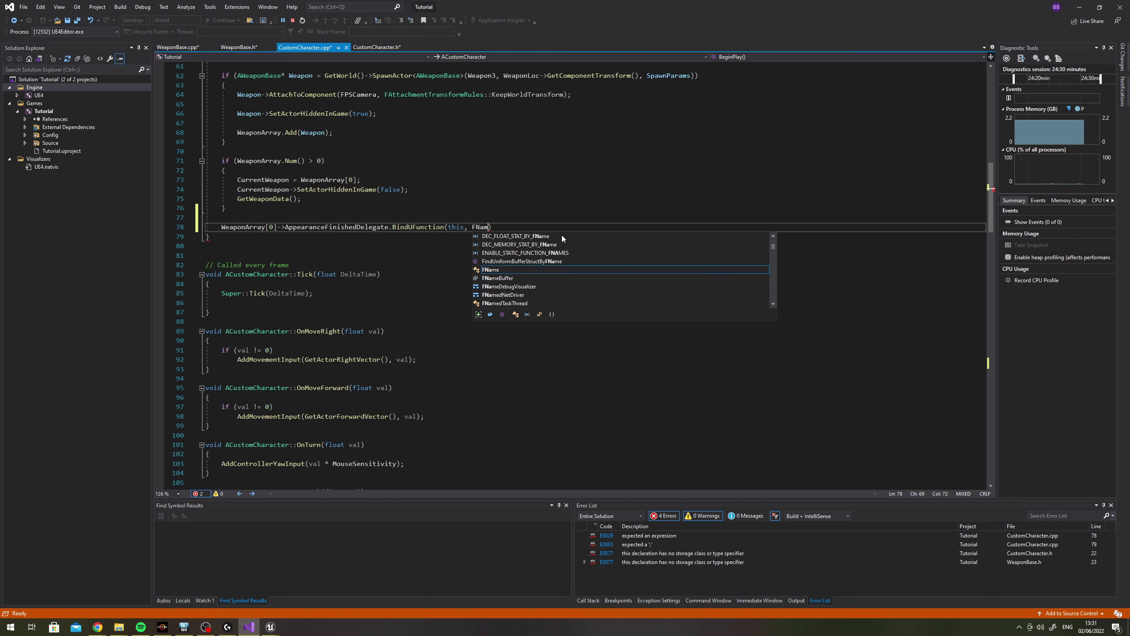
{"action": "type", "text": "ManageWeap"}
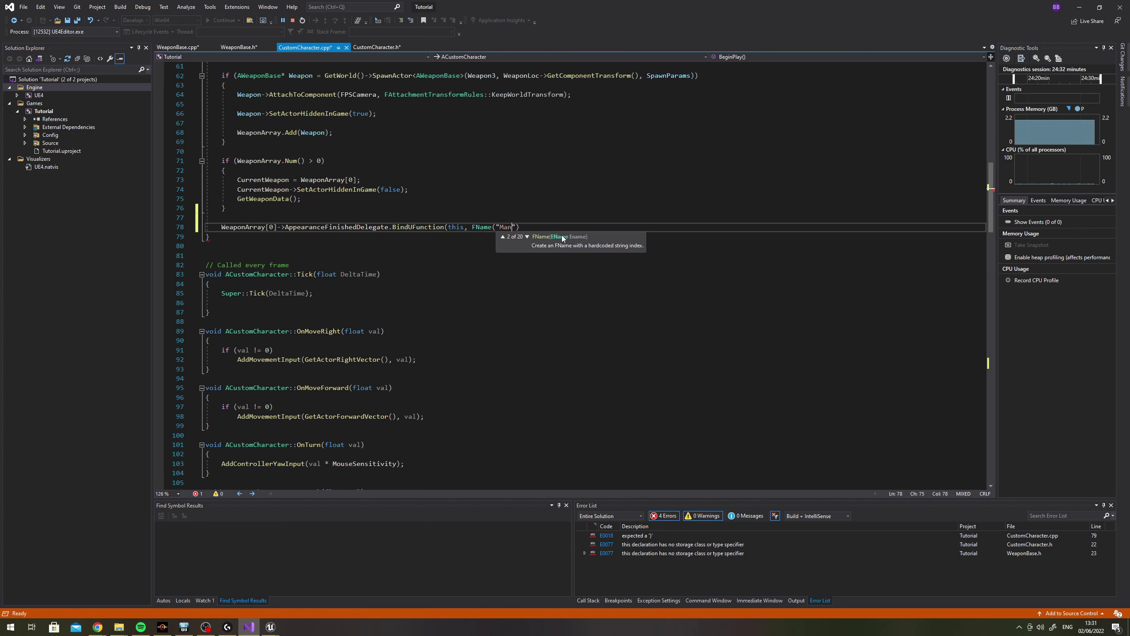
{"action": "type", "text": "ons"}
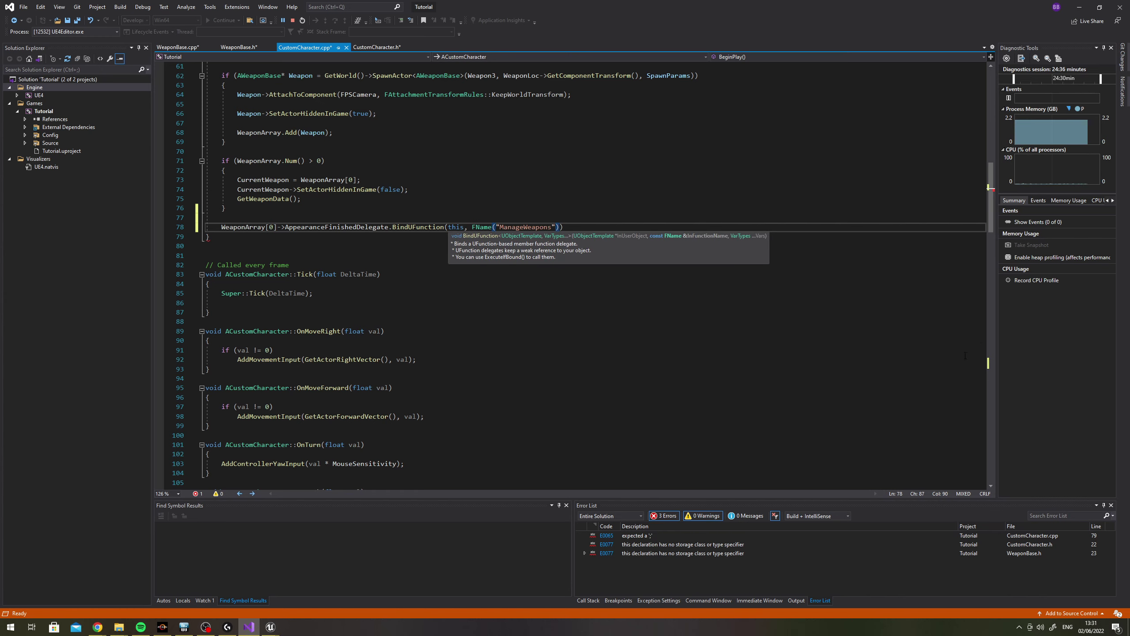
{"action": "left_click", "coordinate": [574, 226]}
{"action": "type", "text": ";"}
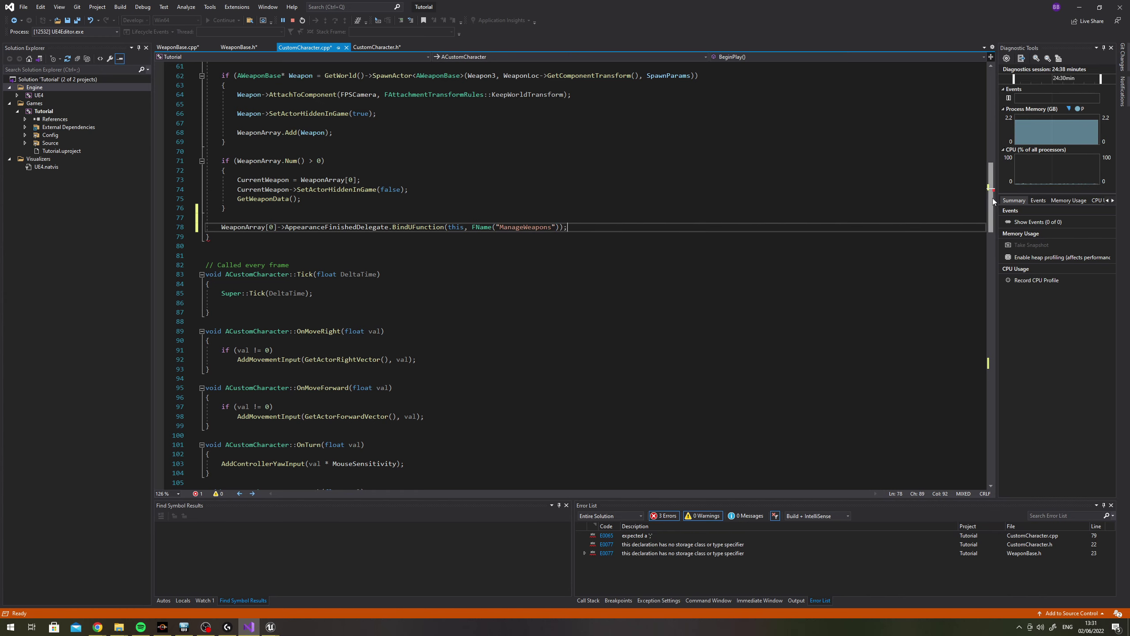
{"action": "mouse_move", "coordinate": [993, 201]}
{"action": "left_mouse_down"}
{"action": "mouse_move", "coordinate": [991, 368]}
{"action": "mouse_move", "coordinate": [984, 206]}
{"action": "left_mouse_up"}
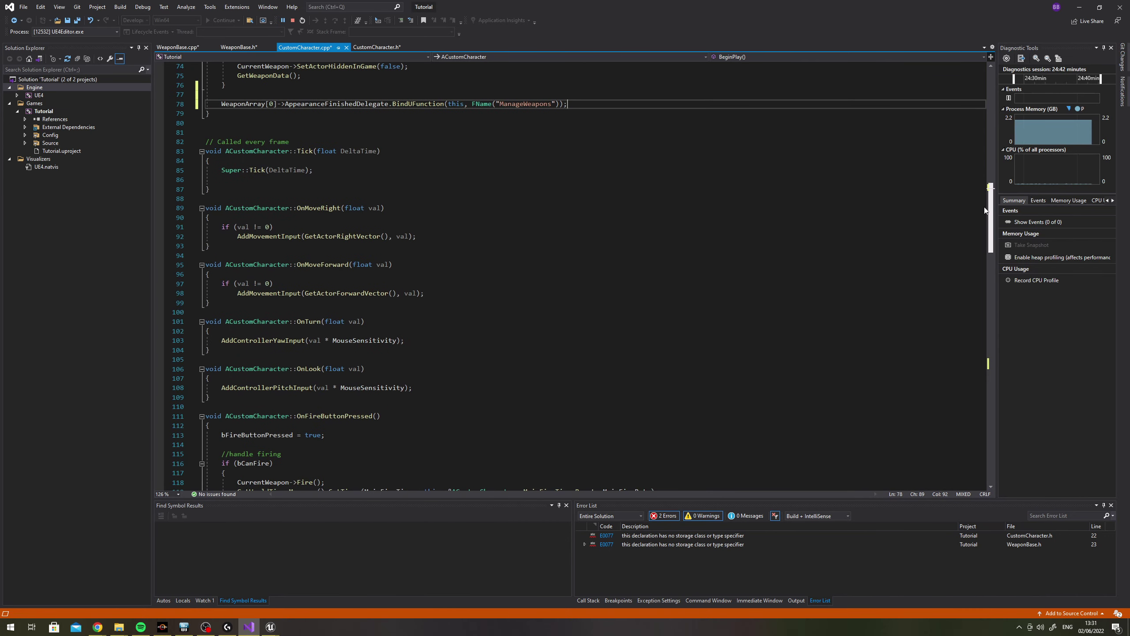
{"action": "left_click", "coordinate": [551, 122]}
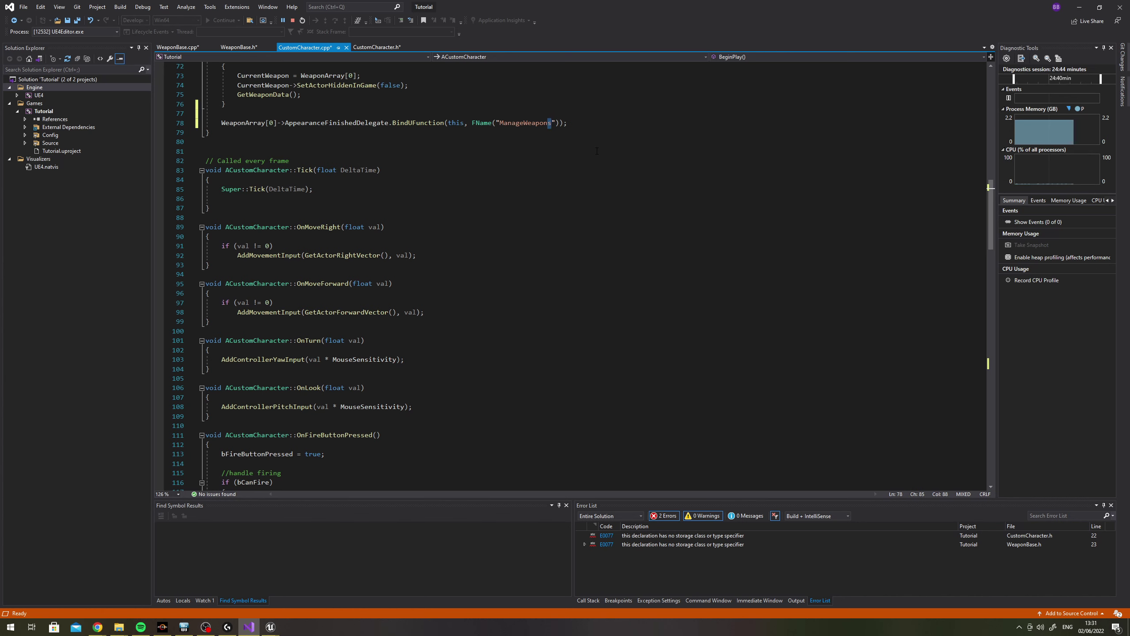
{"action": "key", "text": "BackSpace"}
Duplicate the binding line twice and change the indices to WeaponArray[1] and [2]
{"action": "left_click_drag", "start_coordinate": [574, 123], "coordinate": [341, 122]}
{"action": "left_click_drag", "start_coordinate": [571, 123], "coordinate": [221, 122]}
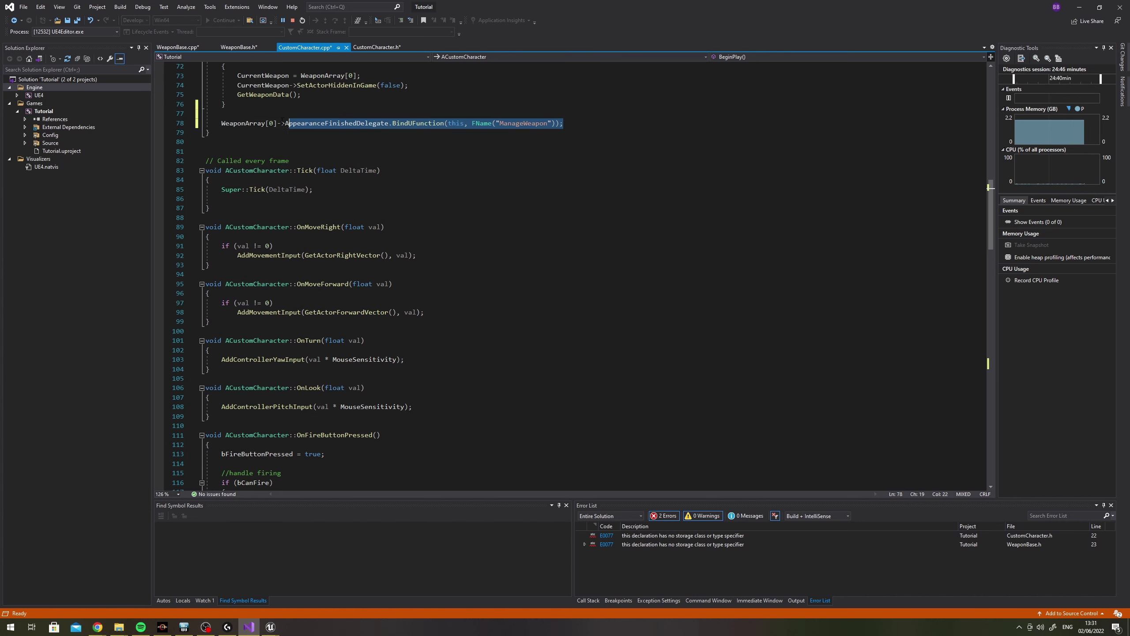
{"action": "left_click", "coordinate": [570, 127]}
{"action": "left_click", "coordinate": [570, 125]}
{"action": "key", "text": "ctrl+d"}
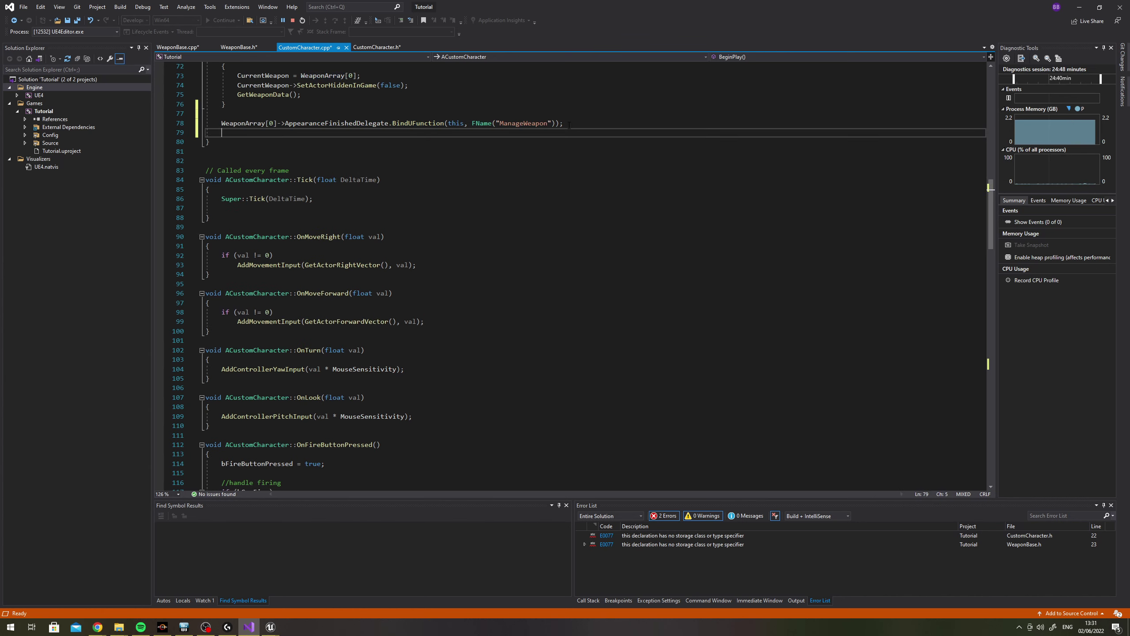
{"action": "key", "text": "ctrl+d"}
{"action": "double_click", "coordinate": [271, 132]}
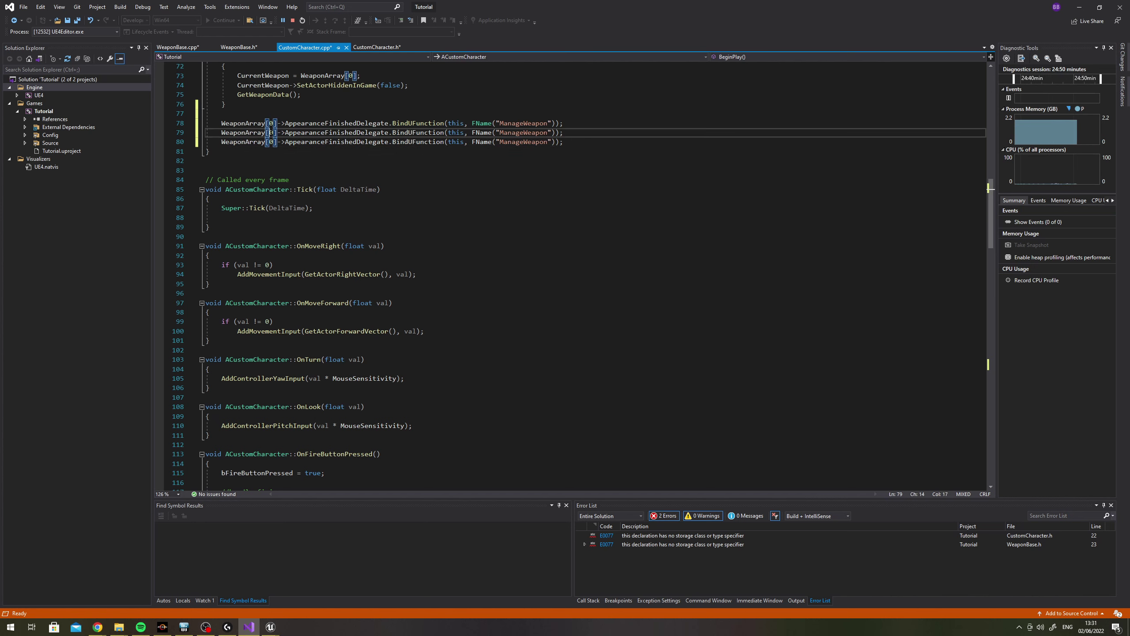
{"action": "type", "text": "1"}
{"action": "double_click", "coordinate": [271, 142]}
{"action": "type", "text": "2"}
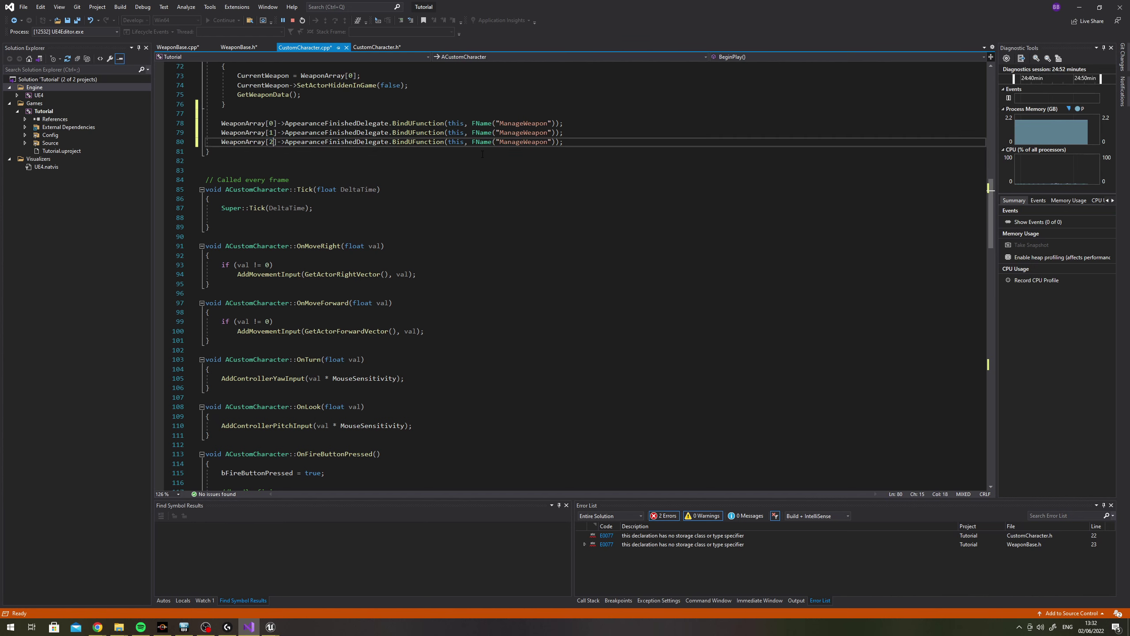
{"action": "left_click", "coordinate": [572, 132]}
{"action": "scroll", "coordinate": [519, 186], "scroll_direction": "up", "scroll_amount": 9}
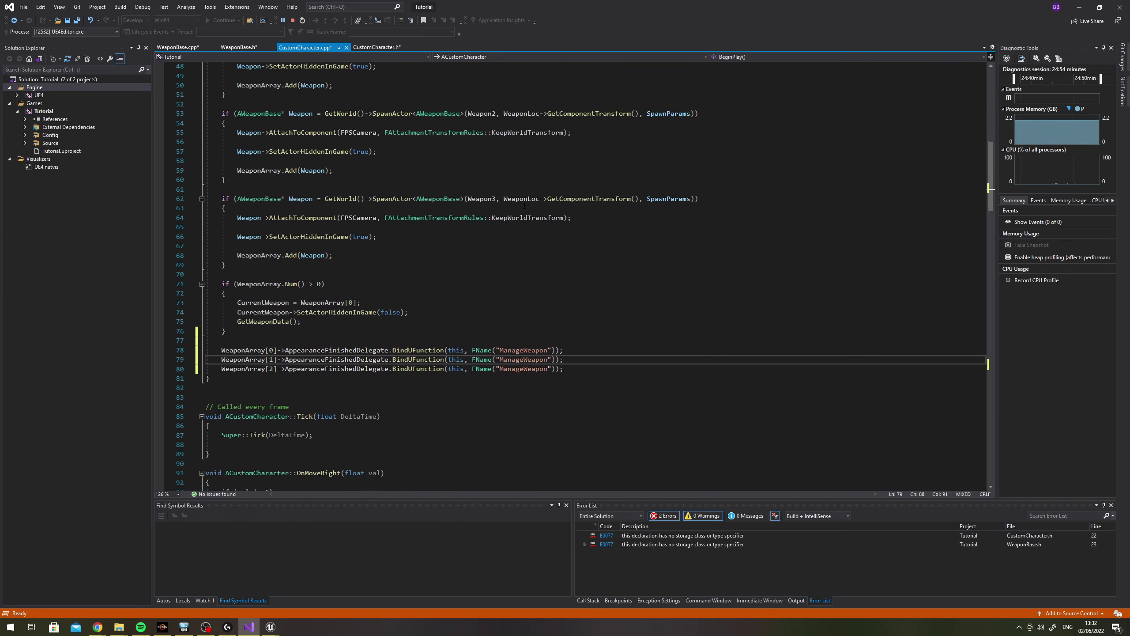
{"action": "scroll", "coordinate": [524, 206], "scroll_direction": "down", "scroll_amount": 6}
{"action": "scroll", "coordinate": [523, 207], "scroll_direction": "up", "scroll_amount": 4}
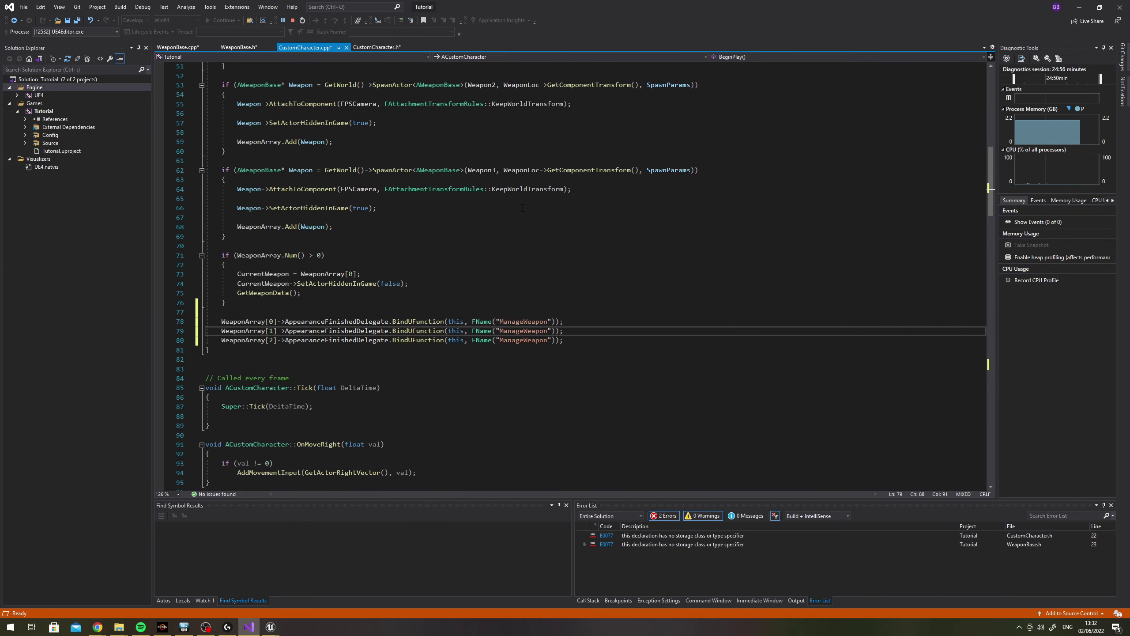
{"action": "scroll", "coordinate": [523, 207], "scroll_direction": "up", "scroll_amount": 5}
{"action": "scroll", "coordinate": [522, 208], "scroll_direction": "up", "scroll_amount": 5}
{"action": "scroll", "coordinate": [522, 208], "scroll_direction": "up", "scroll_amount": 7}
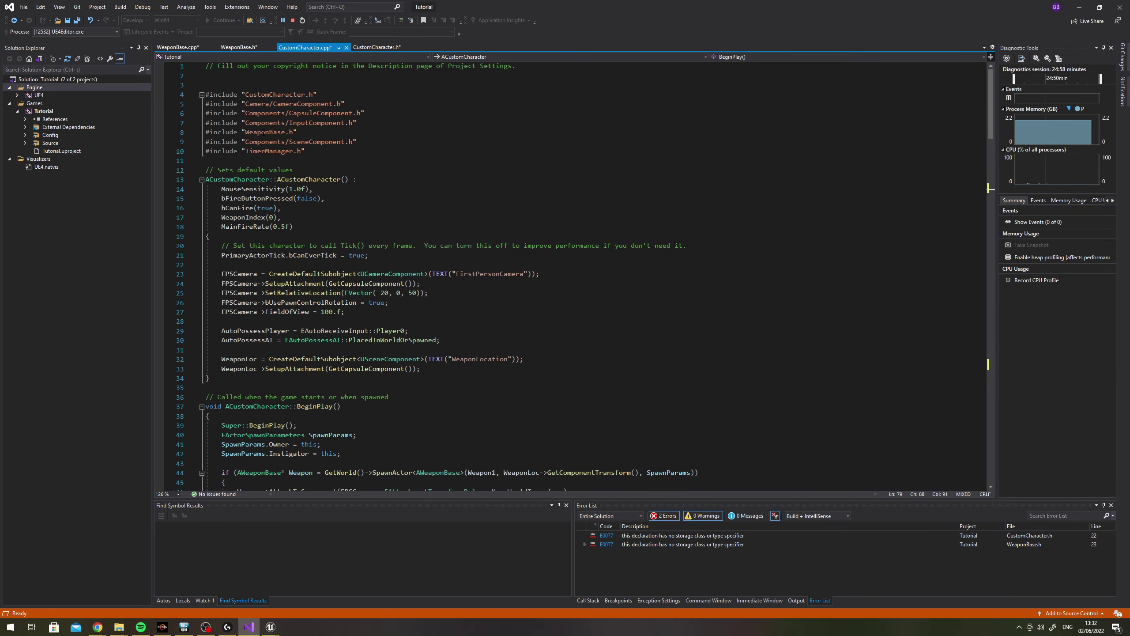
{"action": "left_click_drag", "start_coordinate": [296, 132], "coordinate": [205, 132]}
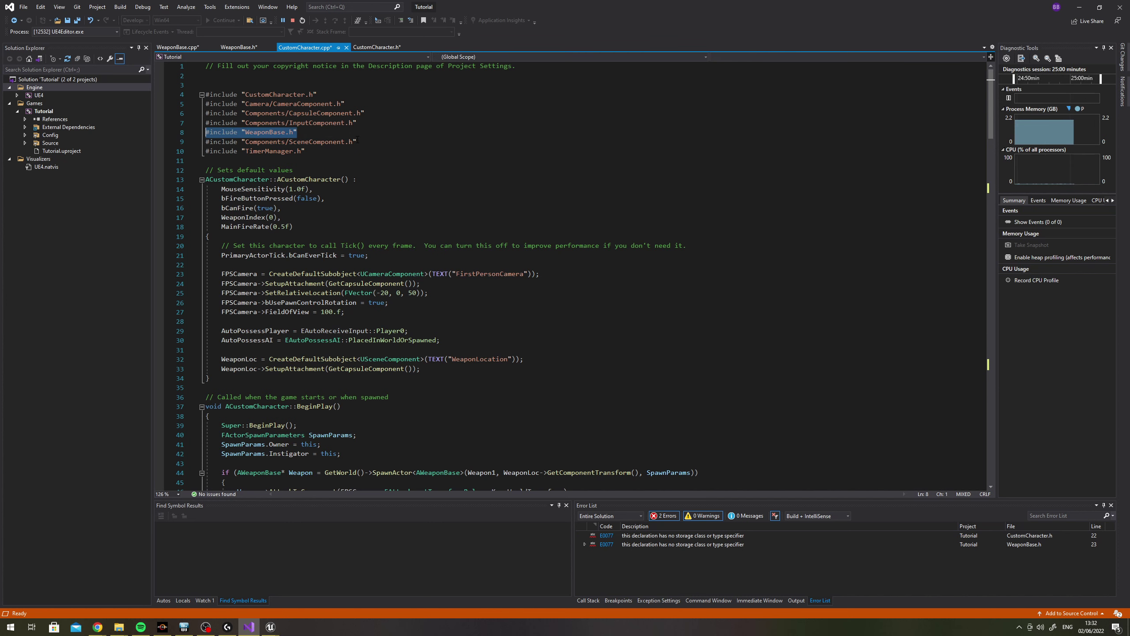
{"action": "key", "text": "ctrl+Tab"}
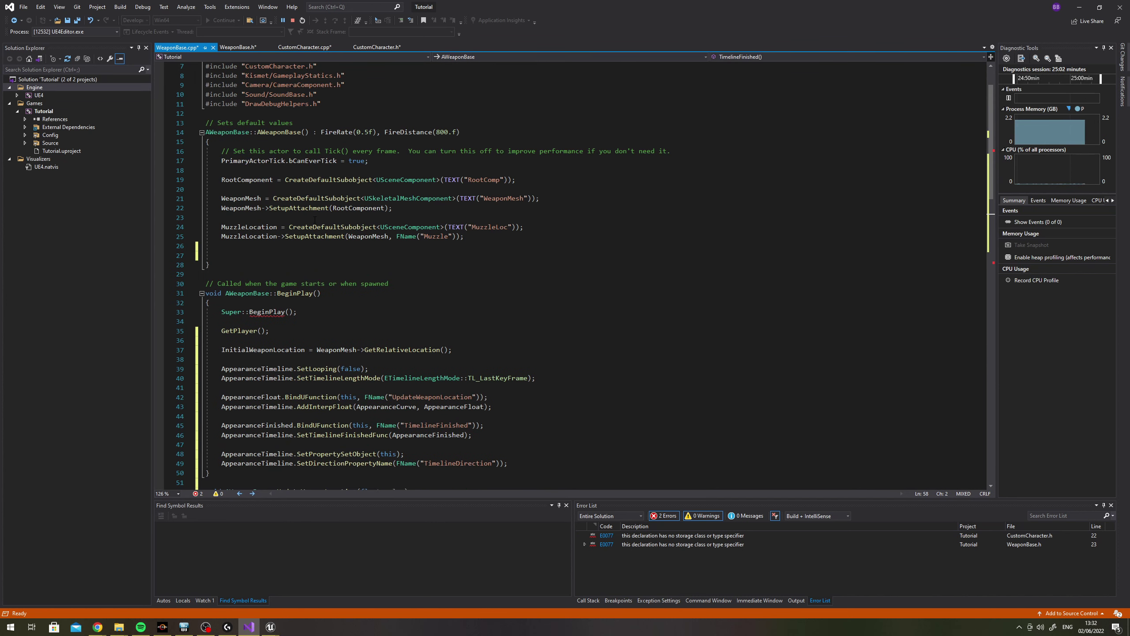
{"action": "scroll", "coordinate": [264, 174], "scroll_direction": "down", "scroll_amount": 3}
{"action": "scroll", "coordinate": [271, 169], "scroll_direction": "down", "scroll_amount": 9}
{"action": "scroll", "coordinate": [278, 166], "scroll_direction": "down", "scroll_amount": 2}
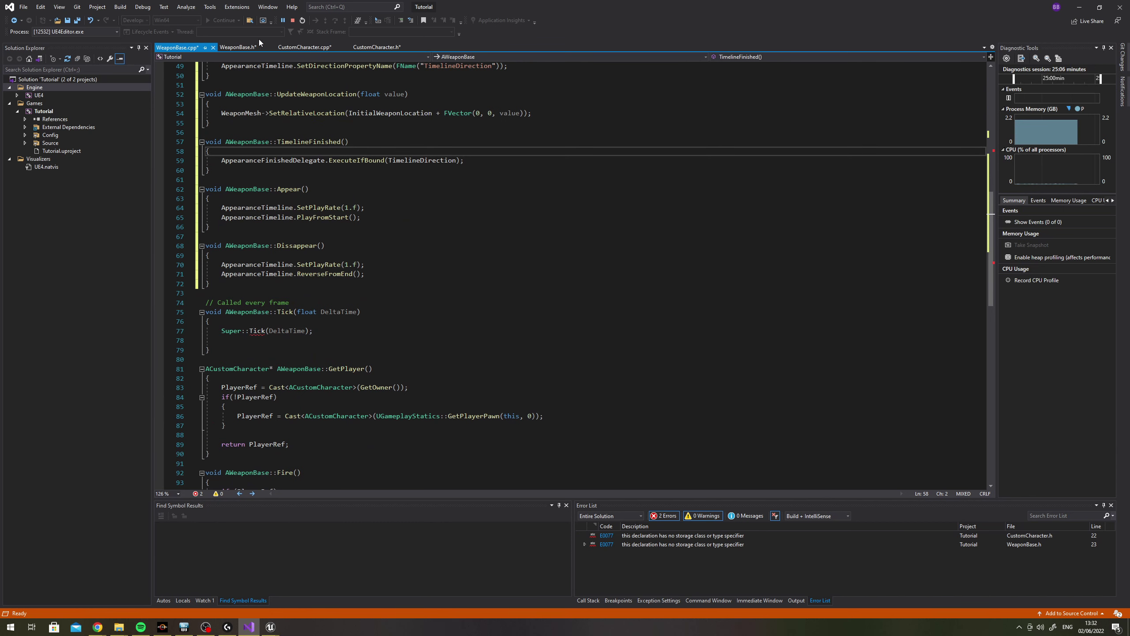
{"action": "left_click", "coordinate": [305, 47]}
{"action": "scroll", "coordinate": [311, 178], "scroll_direction": "down", "scroll_amount": 10}
{"action": "scroll", "coordinate": [312, 177], "scroll_direction": "down", "scroll_amount": 8}
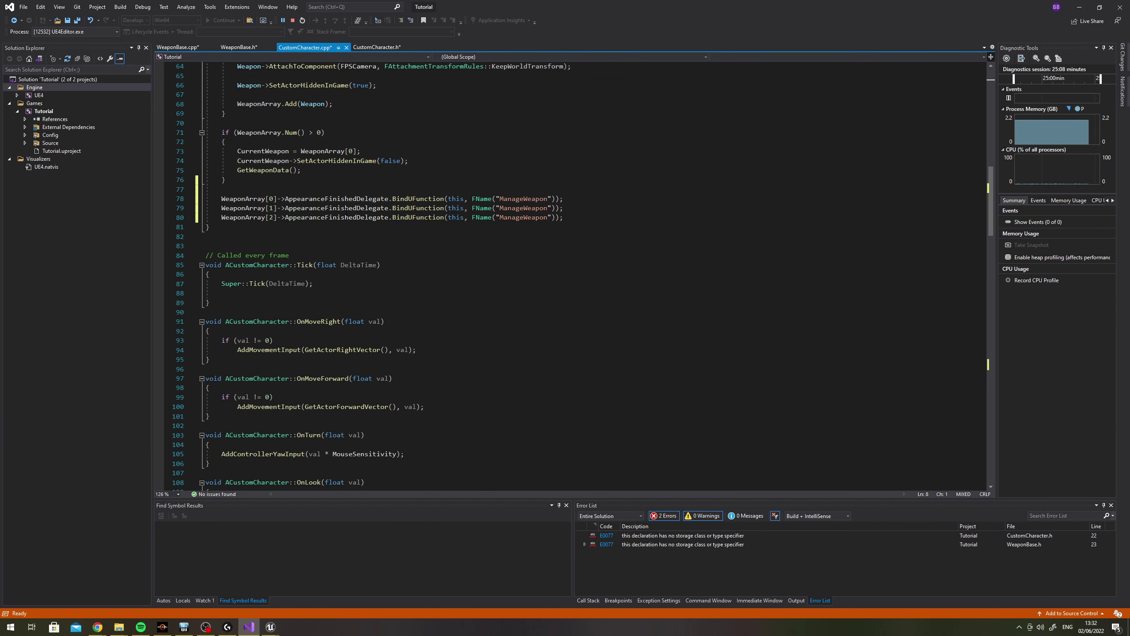
{"action": "scroll", "coordinate": [345, 209], "scroll_direction": "down", "scroll_amount": 12}
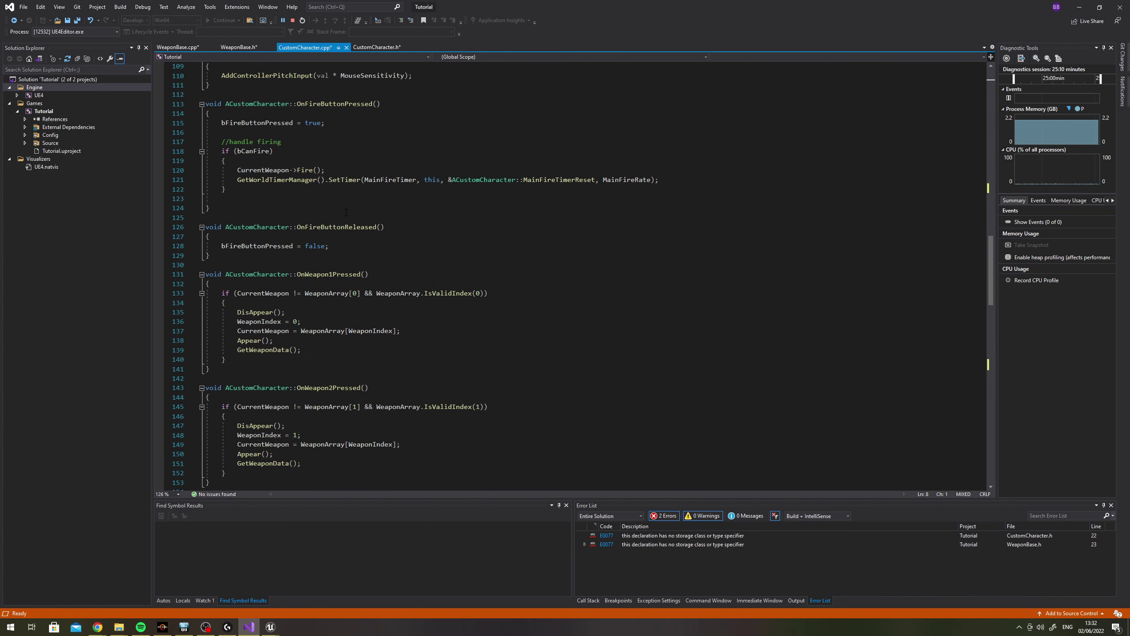
{"action": "scroll", "coordinate": [346, 211], "scroll_direction": "down", "scroll_amount": 13}
{"action": "scroll", "coordinate": [344, 213], "scroll_direction": "down", "scroll_amount": 12}
{"action": "scroll", "coordinate": [345, 213], "scroll_direction": "down", "scroll_amount": 13}
{"action": "scroll", "coordinate": [311, 267], "scroll_direction": "up", "scroll_amount": 13}
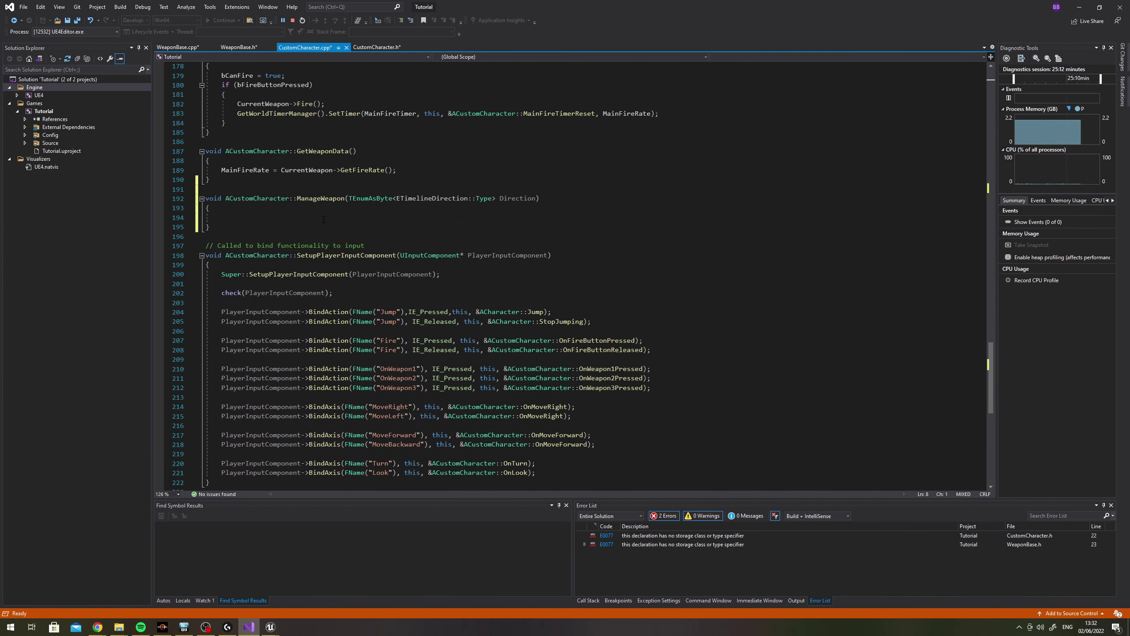
{"action": "scroll", "coordinate": [289, 312], "scroll_direction": "up", "scroll_amount": 4}
{"action": "left_click", "coordinate": [259, 328]}
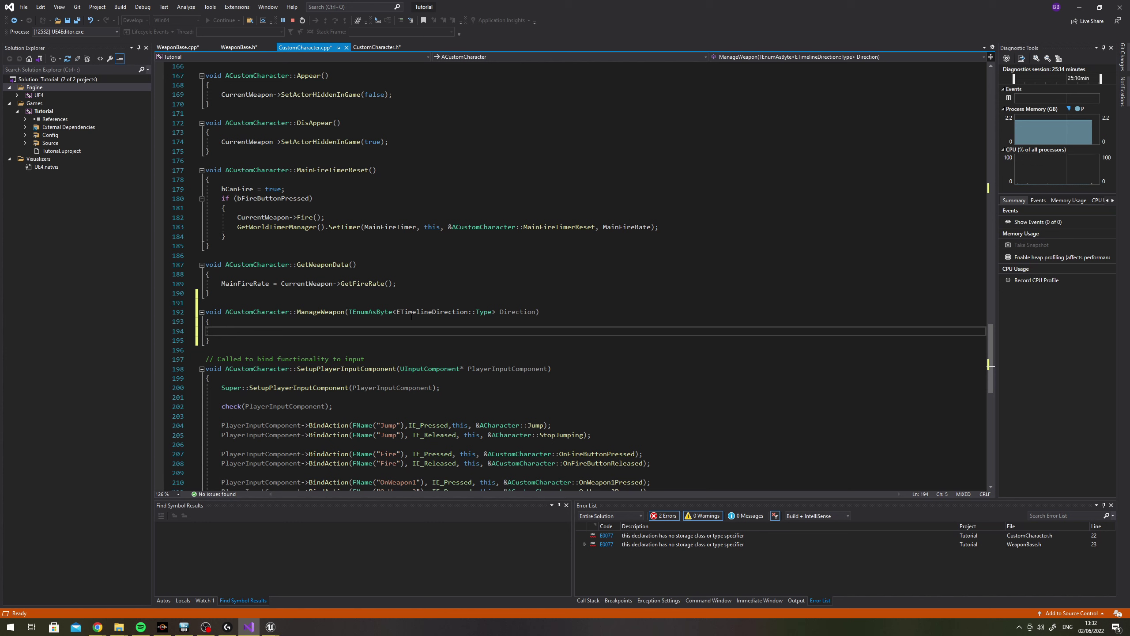
In ManageWeapon, set bCanFire = true when Direction == ETimelineDirection::Forward
{"action": "type", "text": "if(Direct"}
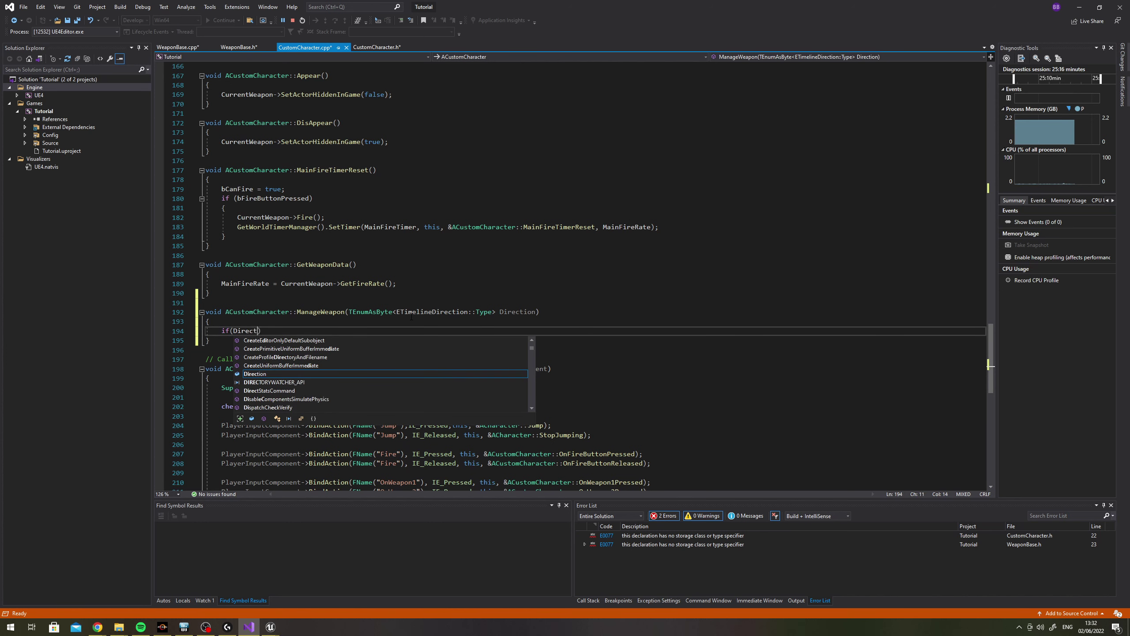
{"action": "key", "text": "Tab"}
{"action": "type", "text": "== "}
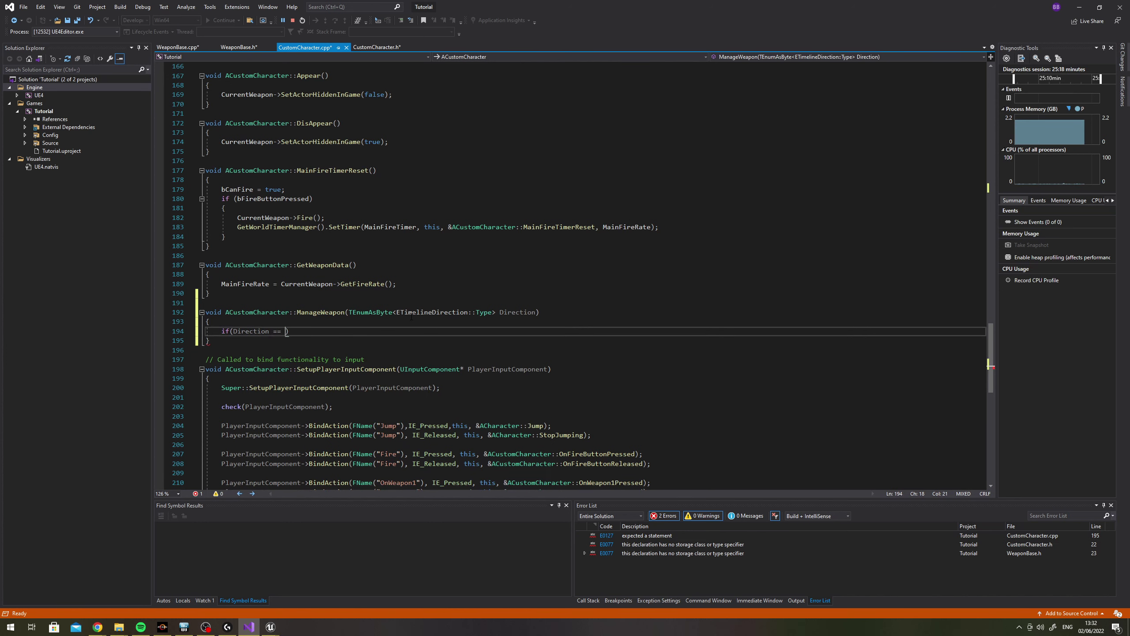
{"action": "type", "text": "ETimelineDire"}
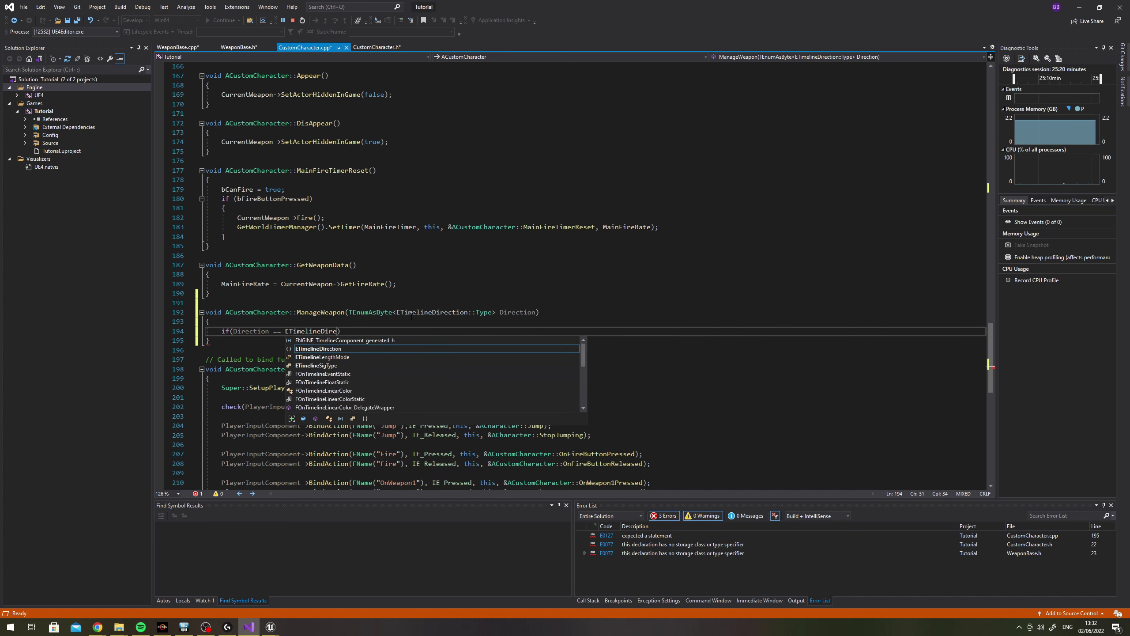
{"action": "key", "text": "Tab"}
{"action": "type", "text": "::F"}
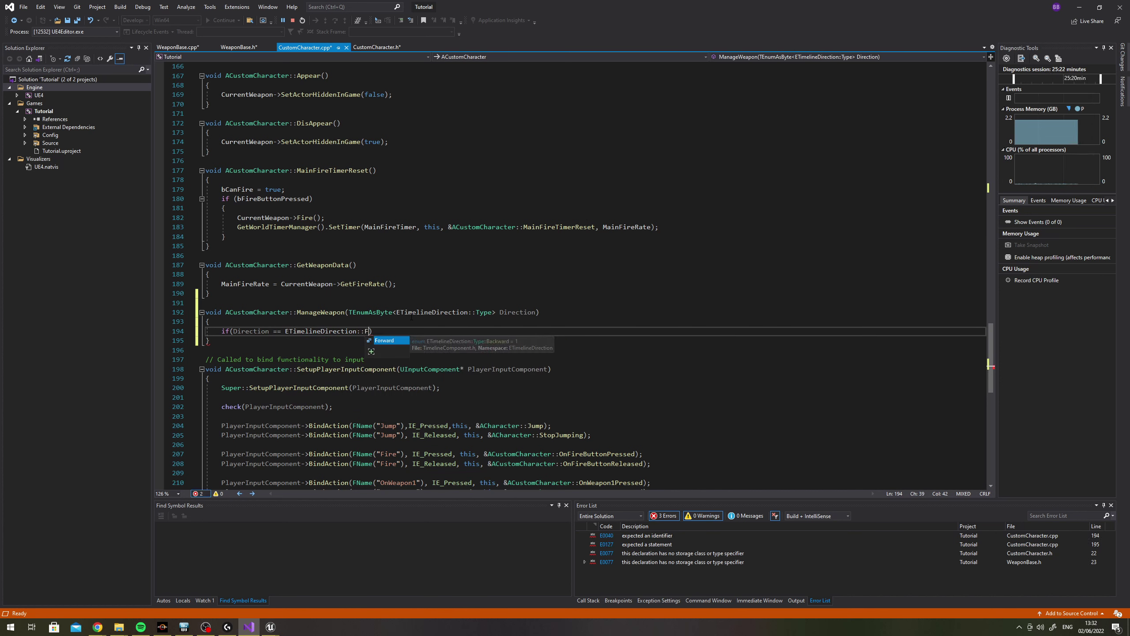
{"action": "key", "text": "Tab"}
{"action": "key", "text": "Return"}
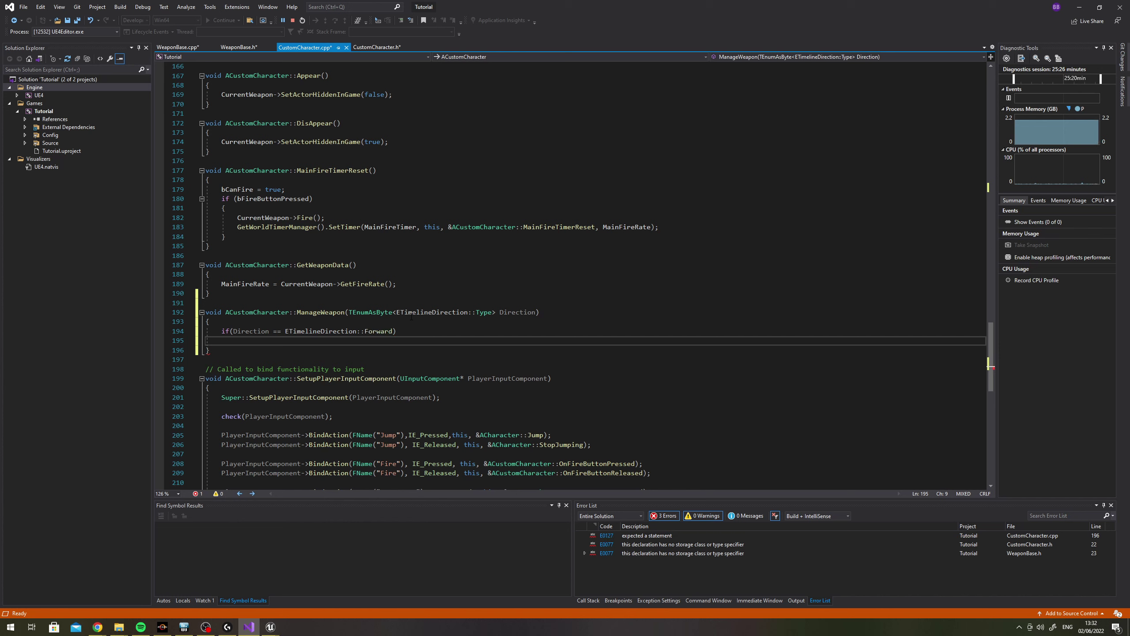
{"action": "type", "text": "bCanFire"}
{"action": "key", "text": "Tab"}
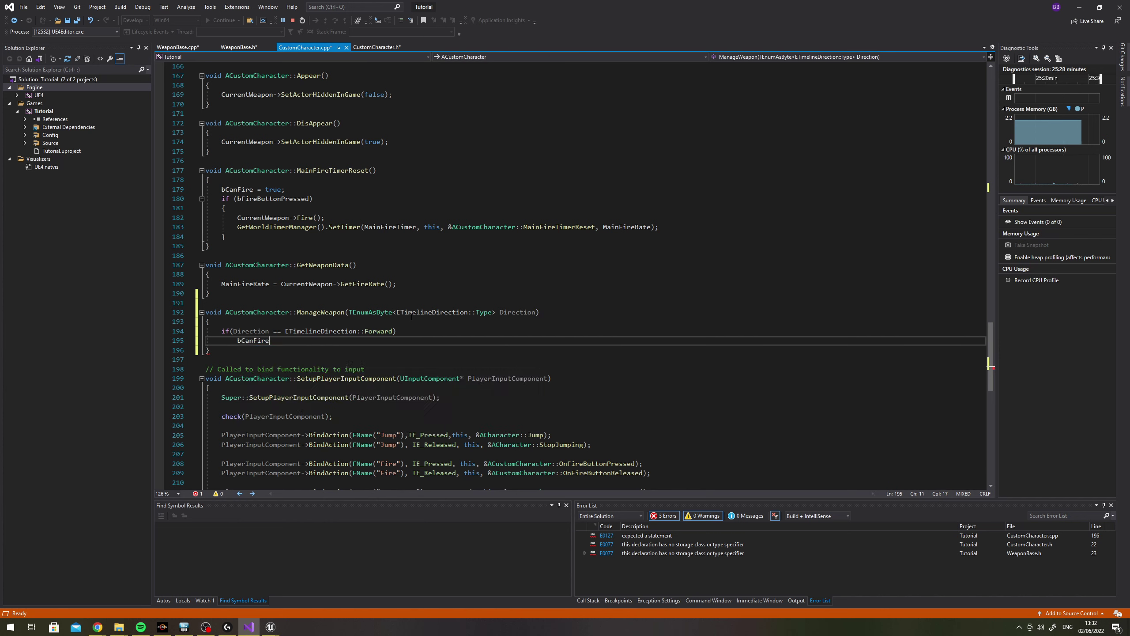
{"action": "type", "text": "true;"}
{"action": "key", "text": "Return"}
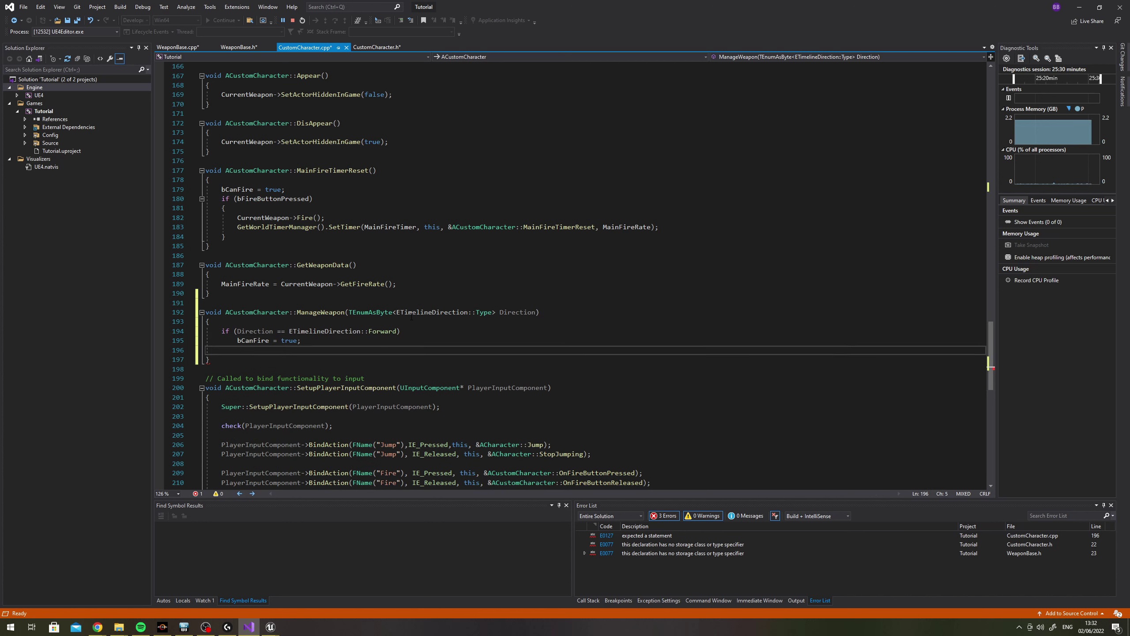
Add an else block beginning the assignment CurrentWeapon =
{"action": "type", "text": "else"}
{"action": "key", "text": "Return"}
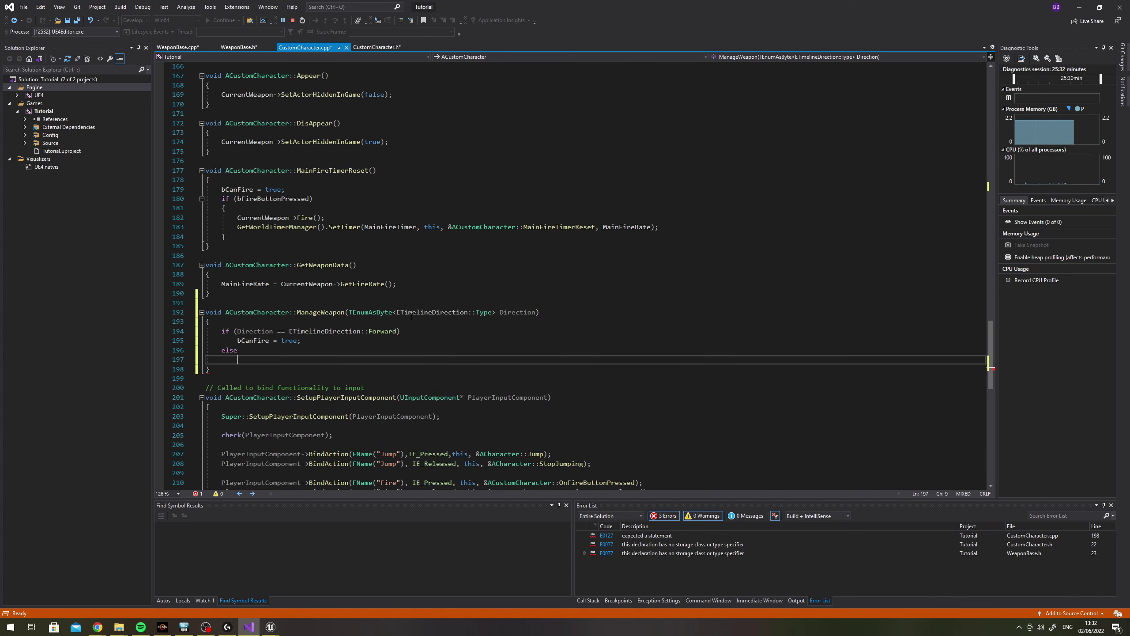
{"action": "type", "text": "{"}
{"action": "key", "text": "Return"}
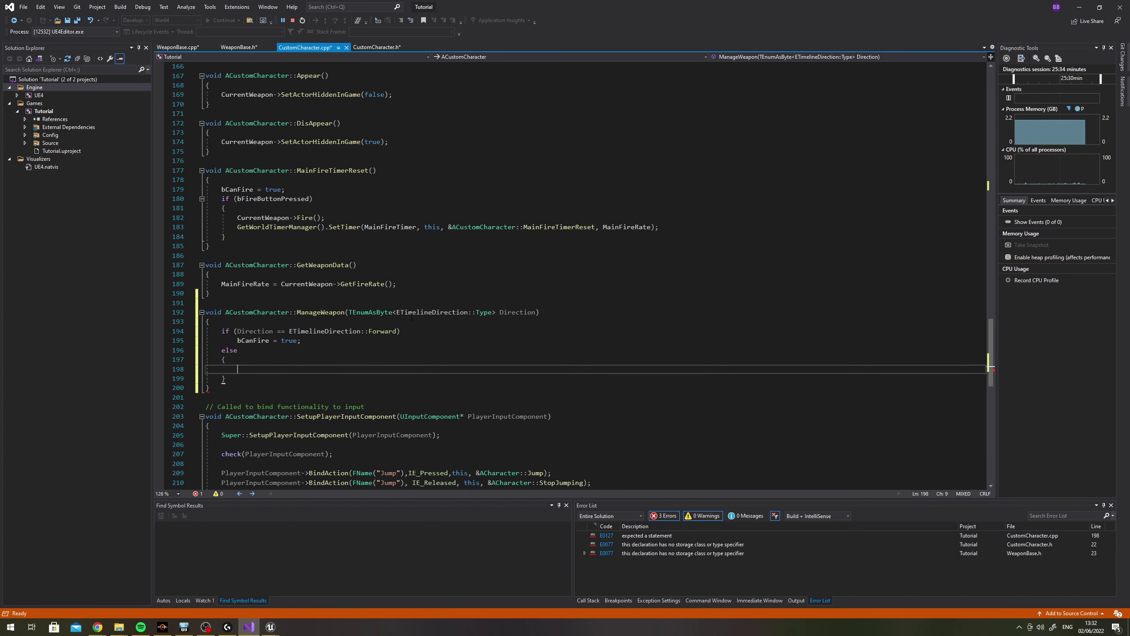
{"action": "type", "text": "CurrentWeap"}
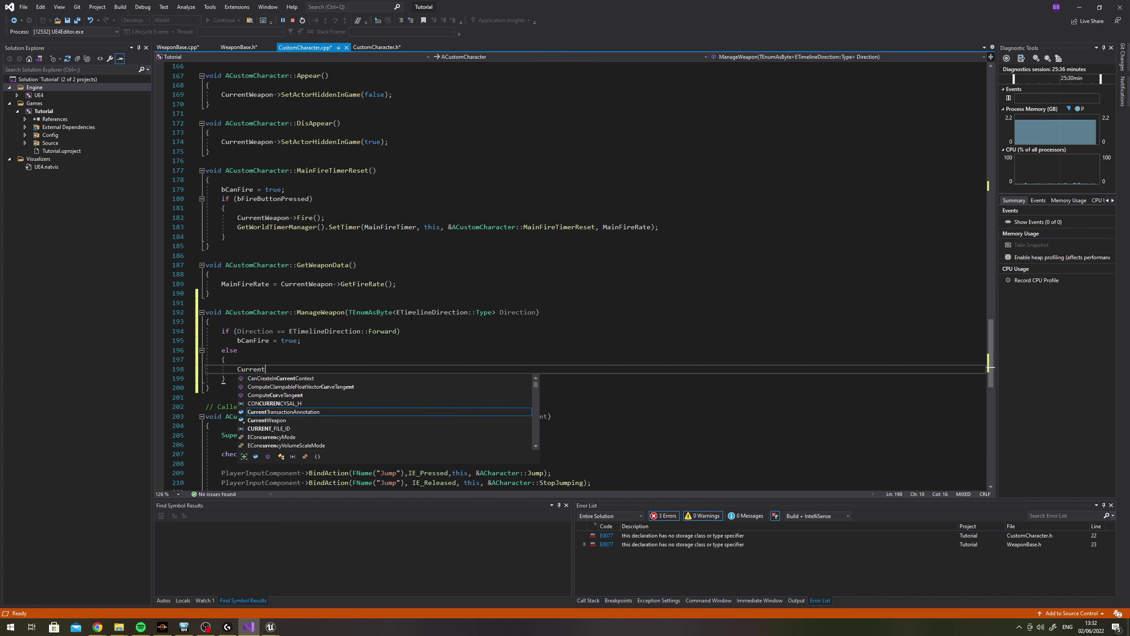
{"action": "key", "text": "Tab"}
{"action": "type", "text": "="}
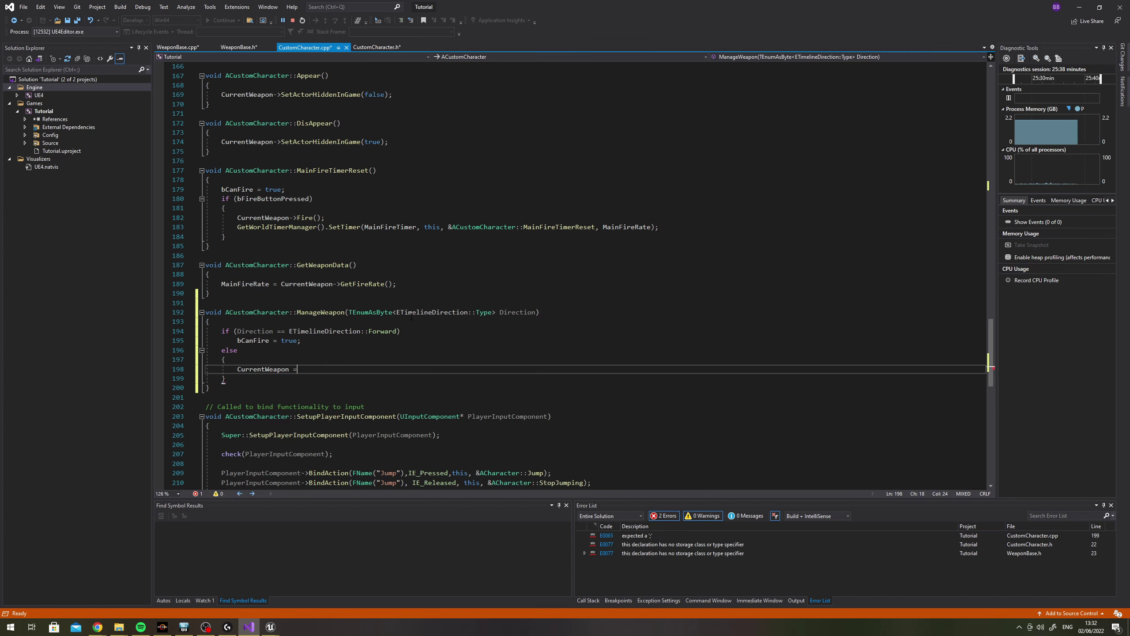
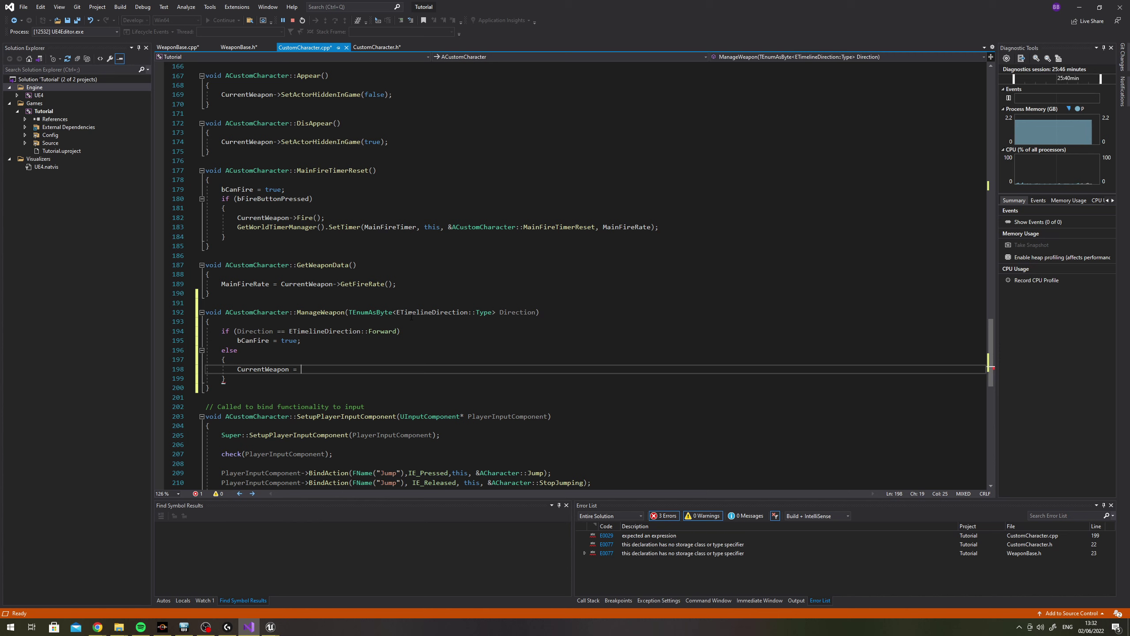
Hide the current weapon with CurrentWeapon->SetActorHiddenInGame(true); in the else branch
{"action": "key", "text": "BackSpace"}
{"action": "type", "text": "->"}
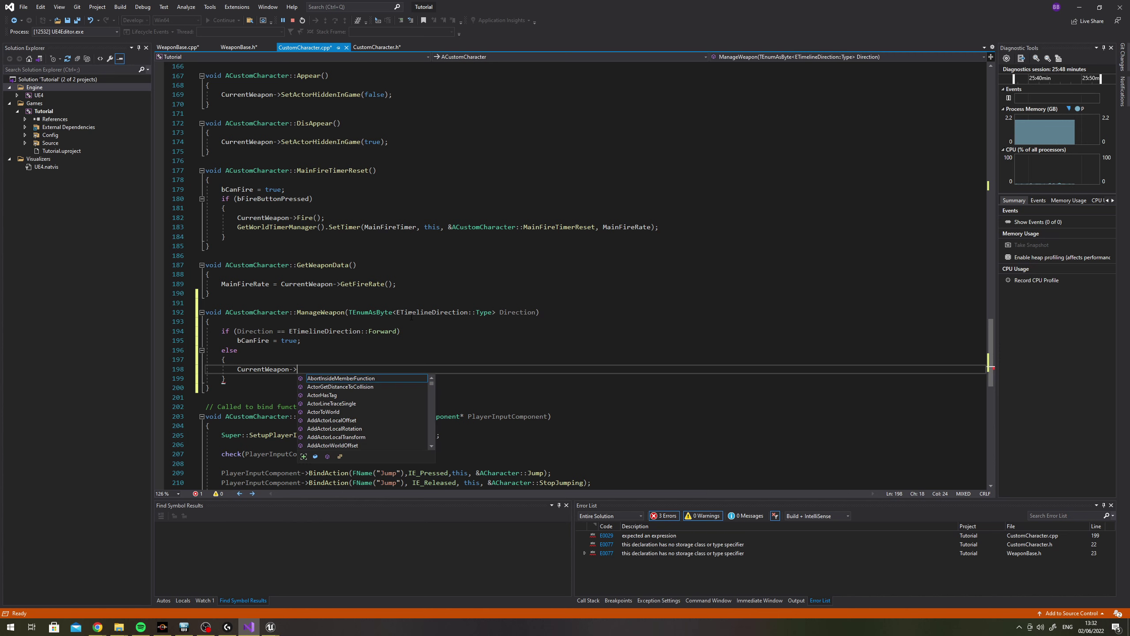
{"action": "type", "text": "SetActor"}
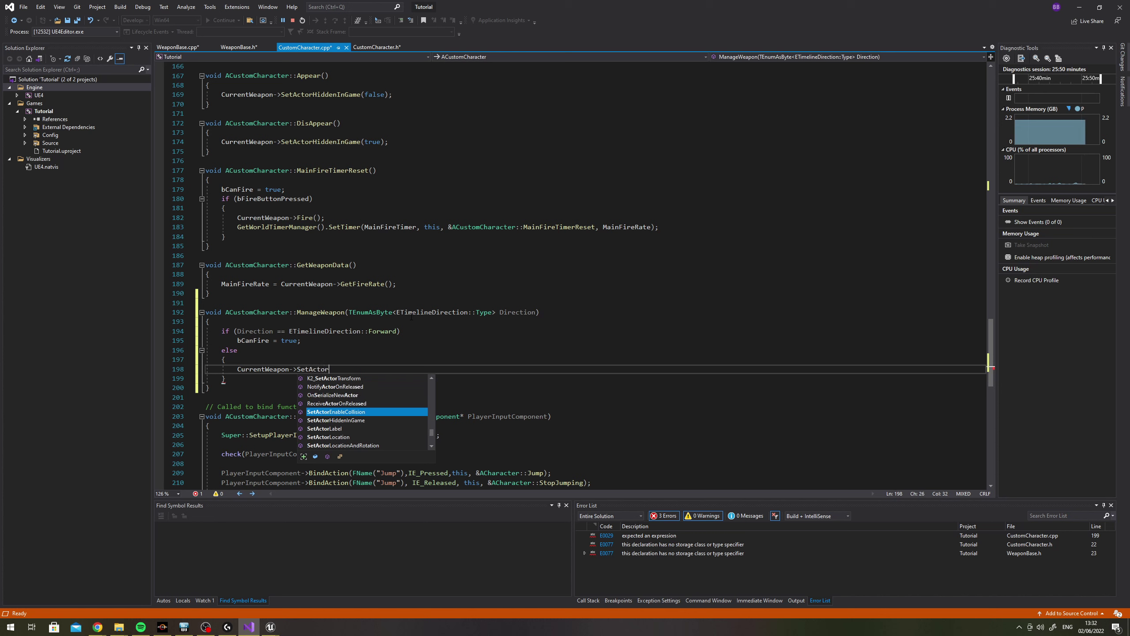
{"action": "type", "text": "HiddenInGame(true);"}
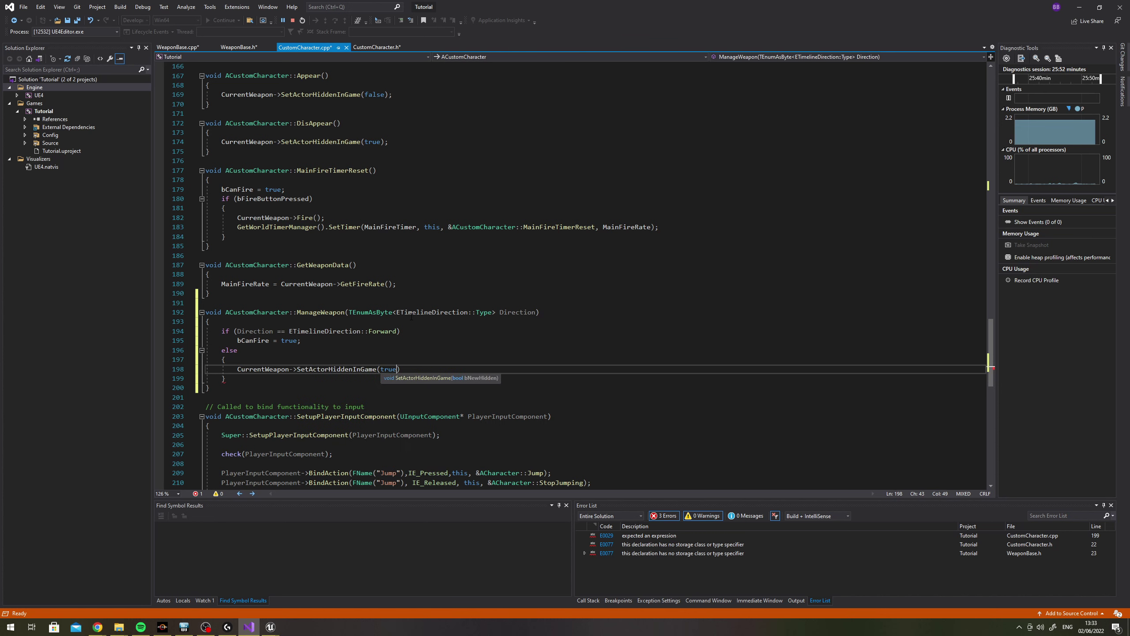
{"action": "key", "text": "Return"}
Reassign the current weapon with CurrentWeapon = WeaponArray[WeaponIndex]
{"action": "type", "text": "Curr"}
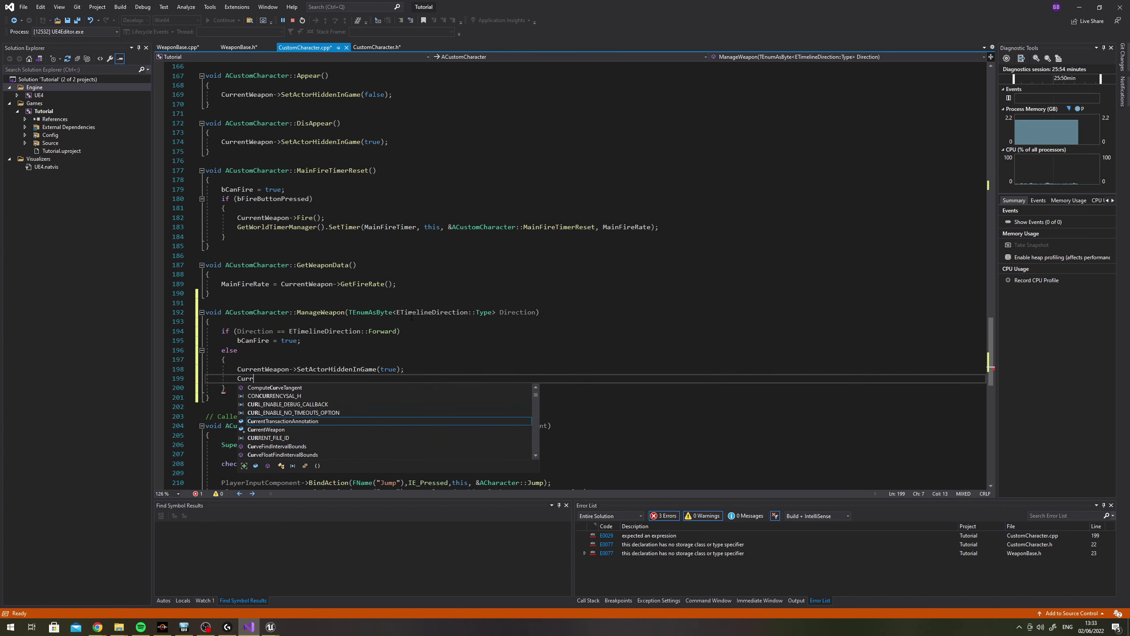
{"action": "type", "text": "entWeap"}
{"action": "key", "text": "Tab"}
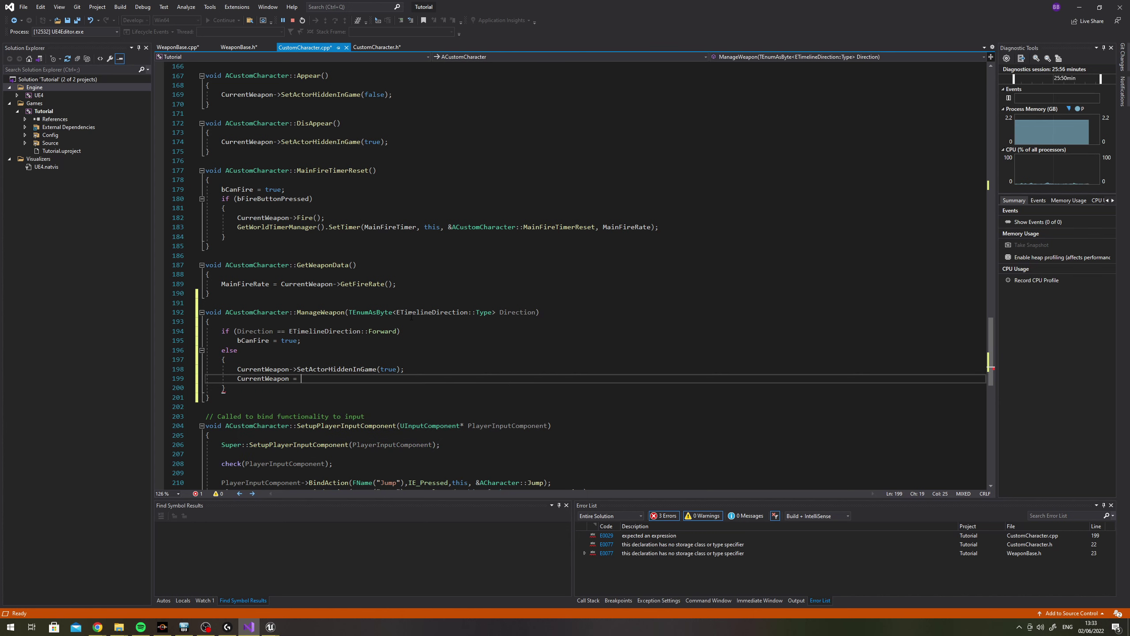
{"action": "type", "text": "WeaponA"}
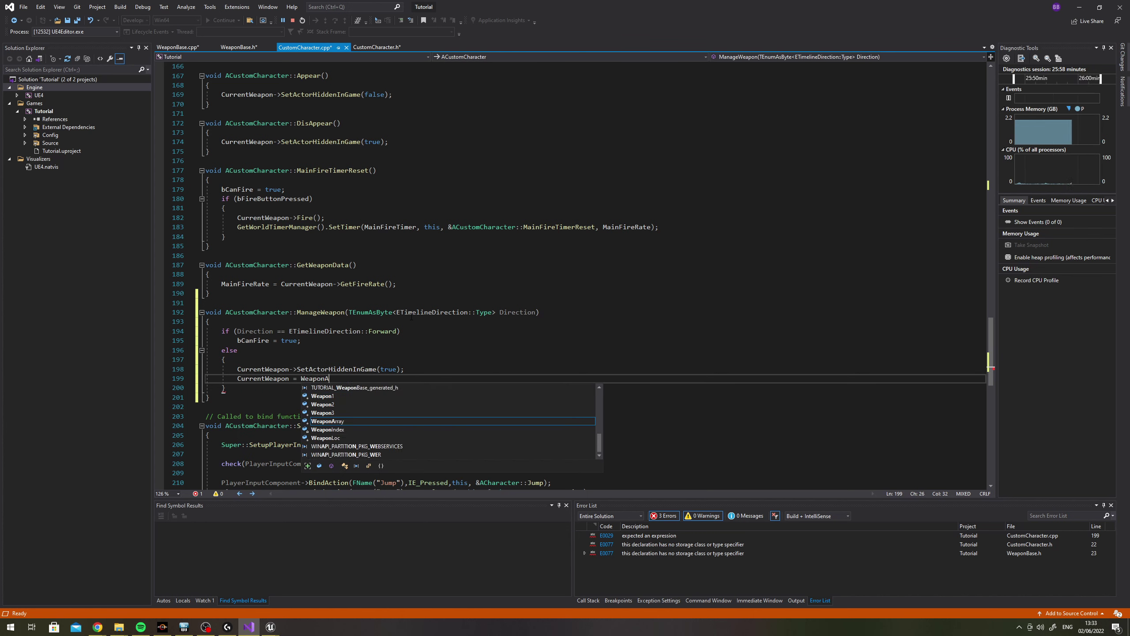
{"action": "key", "text": "Tab"}
{"action": "type", "text": "["}
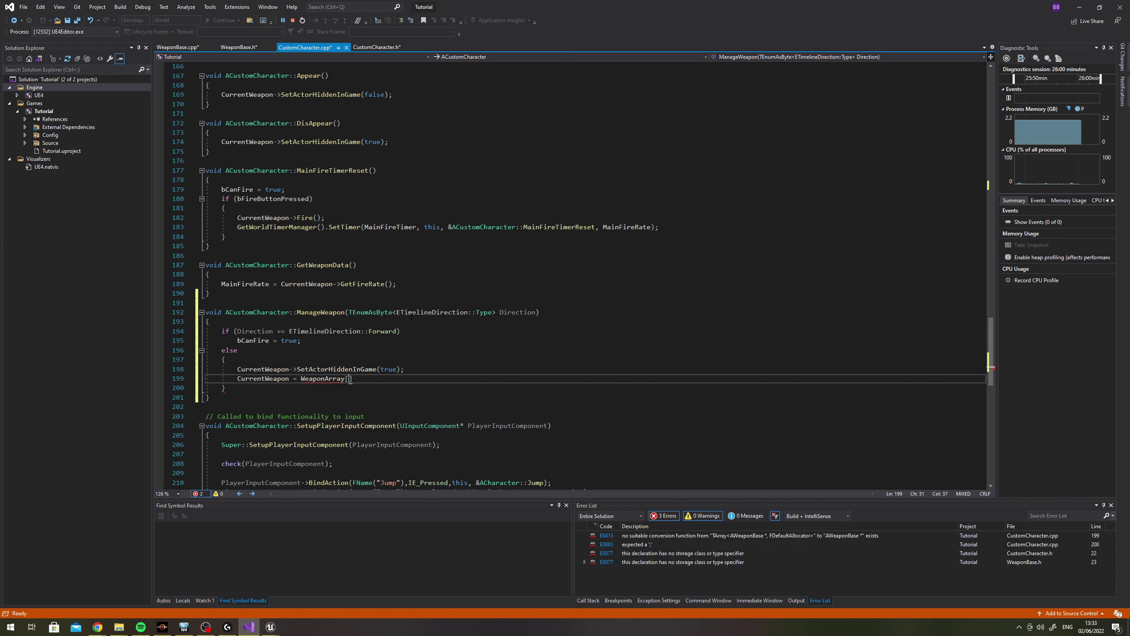
{"action": "type", "text": "WeaponI"}
{"action": "key", "text": "Tab"}
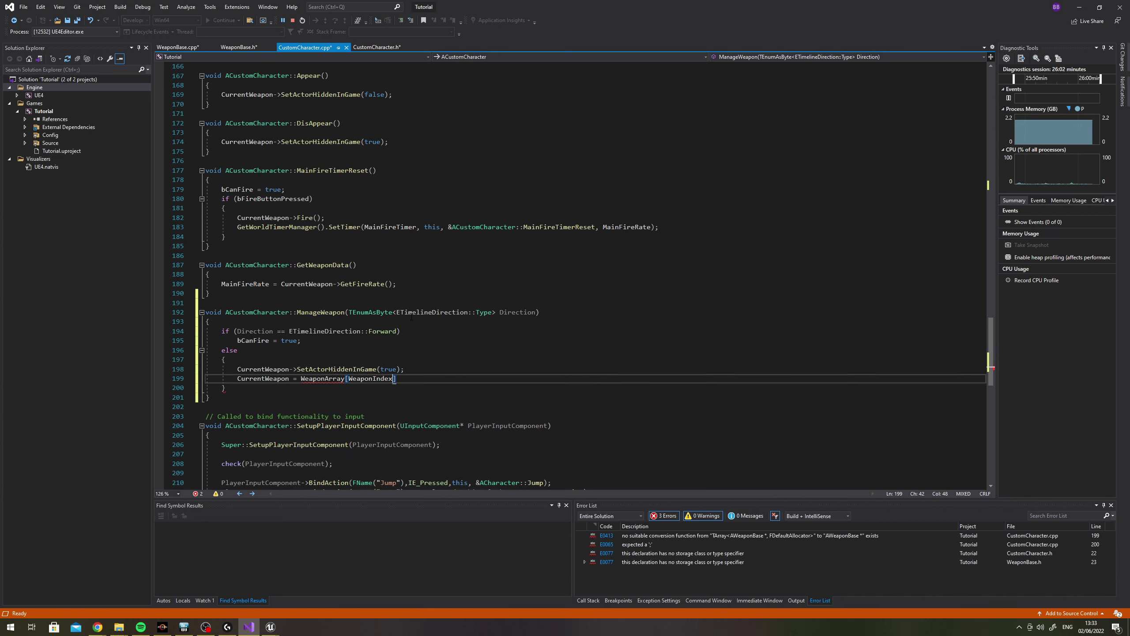
{"action": "type", "text": "];"}
{"action": "key", "text": "Return"}
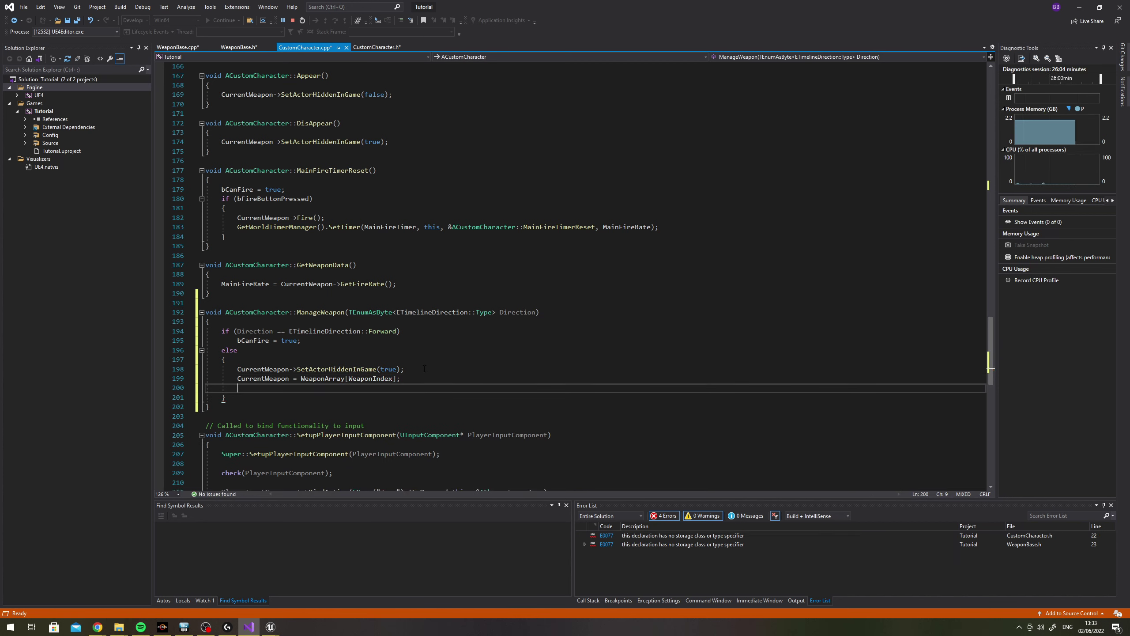
Space out the assignment line and begin a CurrentWeapon Appear() call below it
{"action": "left_click", "coordinate": [422, 371]}
{"action": "key", "text": "Return"}
{"action": "key", "text": "Down"}
{"action": "key", "text": "Down"}
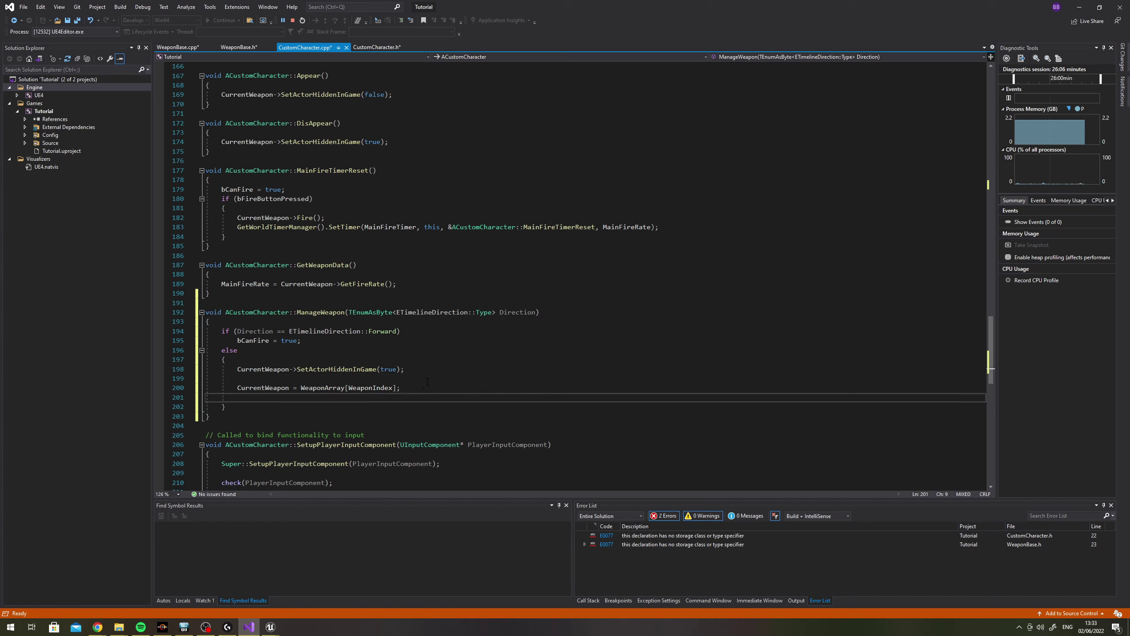
{"action": "type", "text": "CurrentWeapon"}
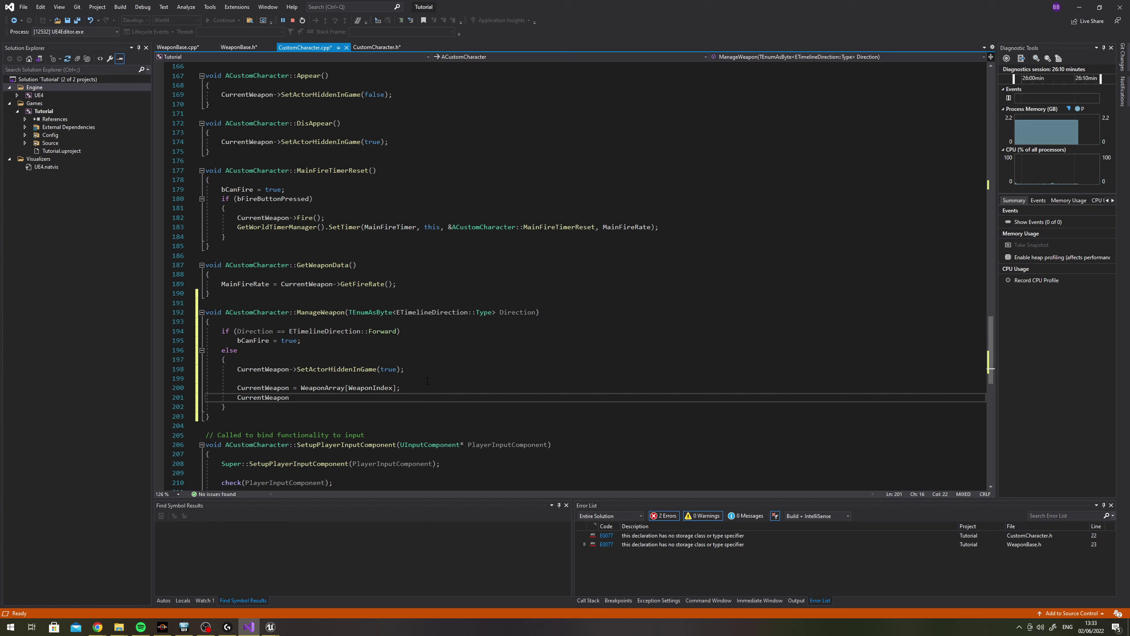
{"action": "type", "text": "="}
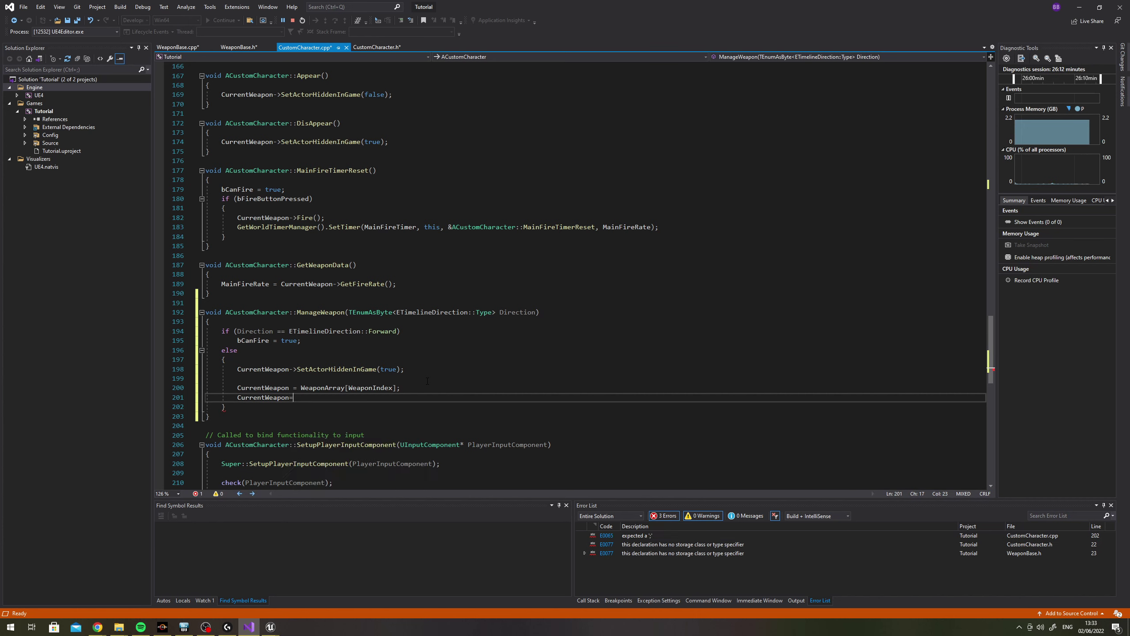
{"action": "key", "text": "BackSpace"}
{"action": "type", "text": "->"}
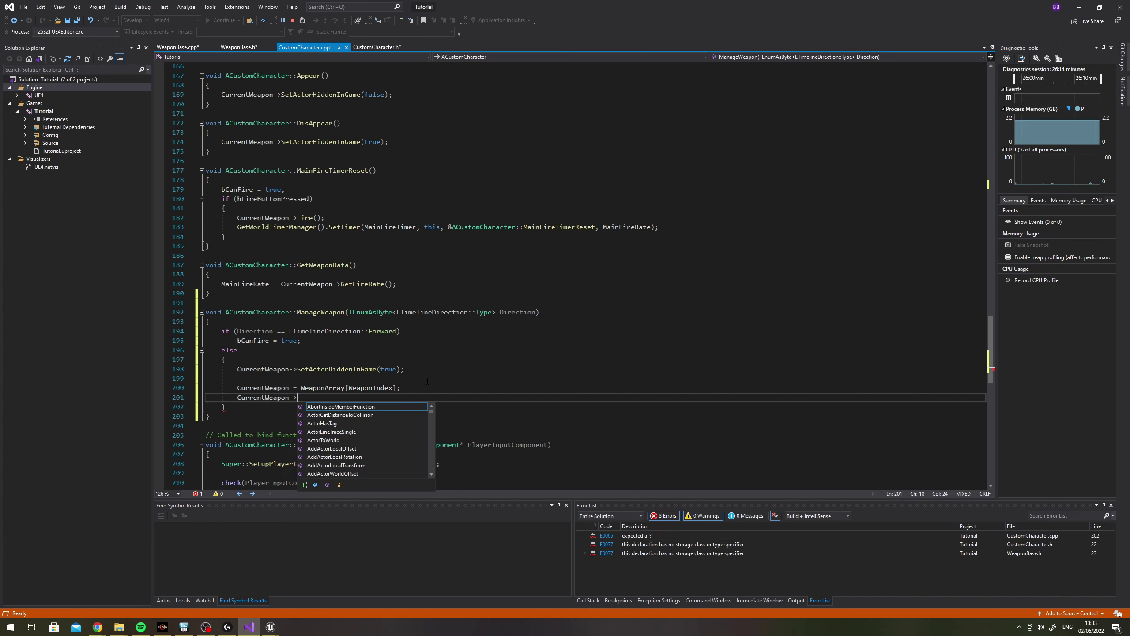
{"action": "type", "text": "A"}
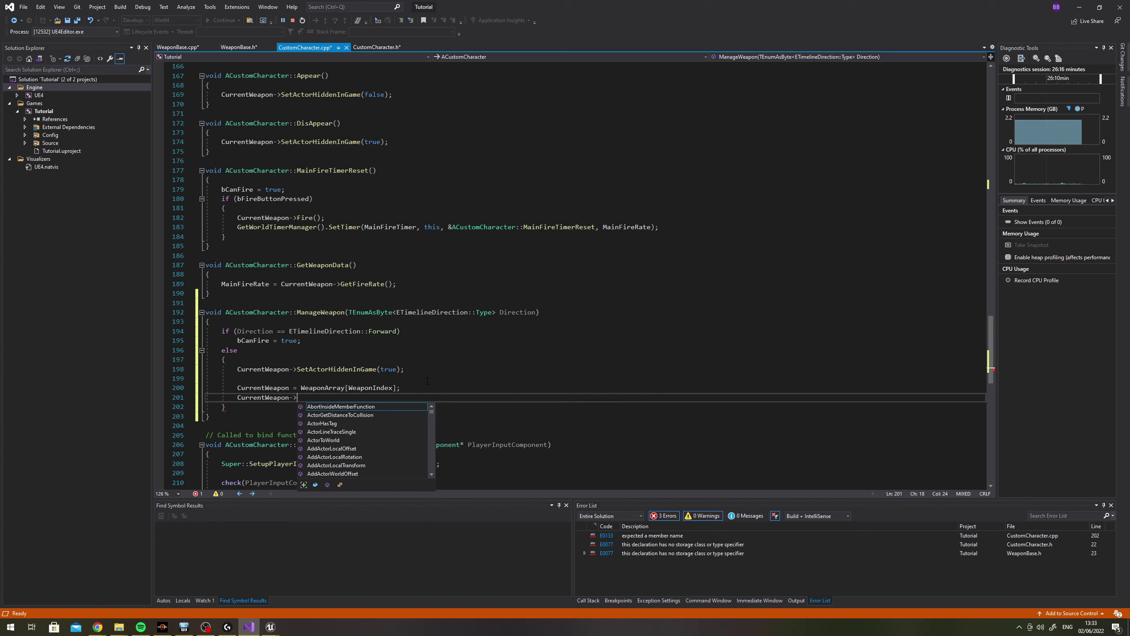
{"action": "type", "text": "ppear"}
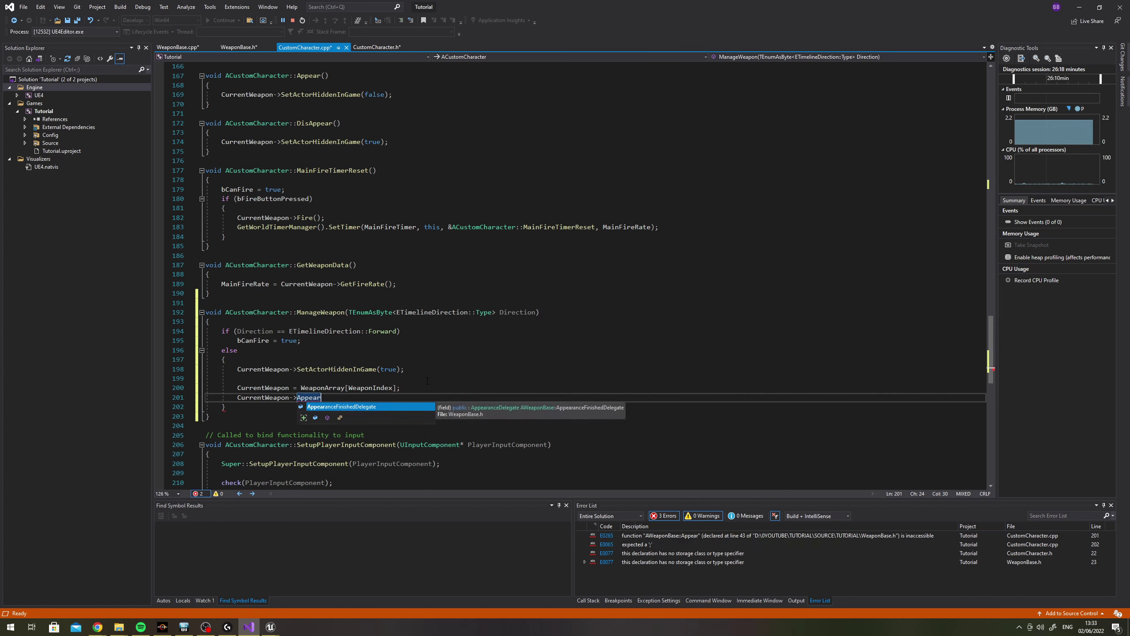
{"action": "type", "text": "()"}
Move the Appear and Dissappear declarations from protected to public, under Fire, in WeaponBase.h
{"action": "left_click", "coordinate": [237, 47]}
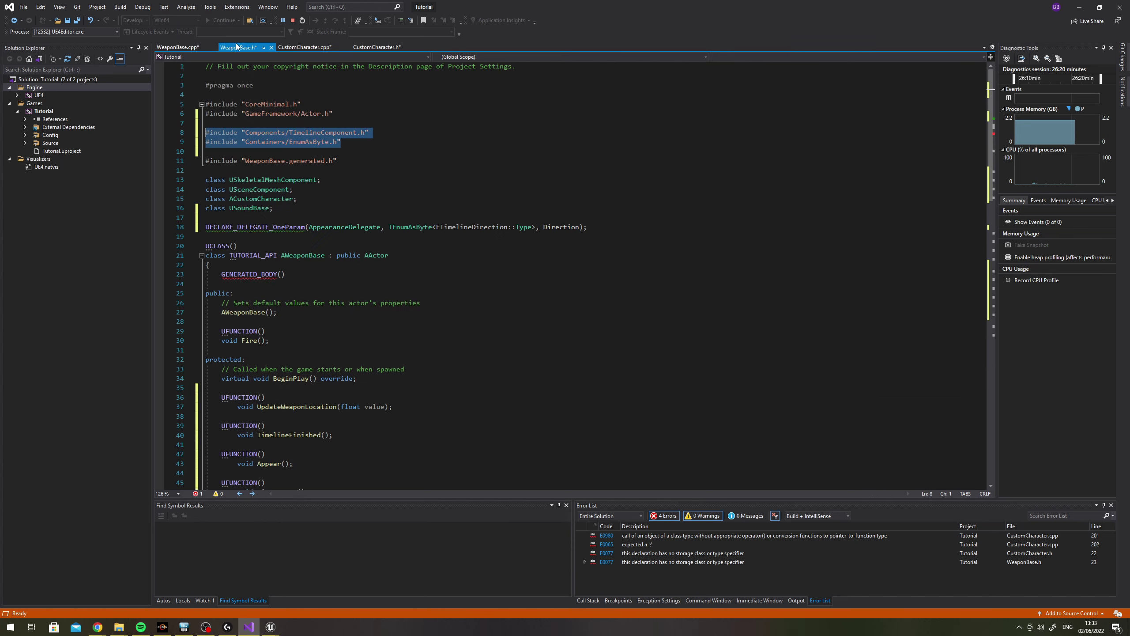
{"action": "scroll", "coordinate": [276, 288], "scroll_direction": "down", "scroll_amount": 6}
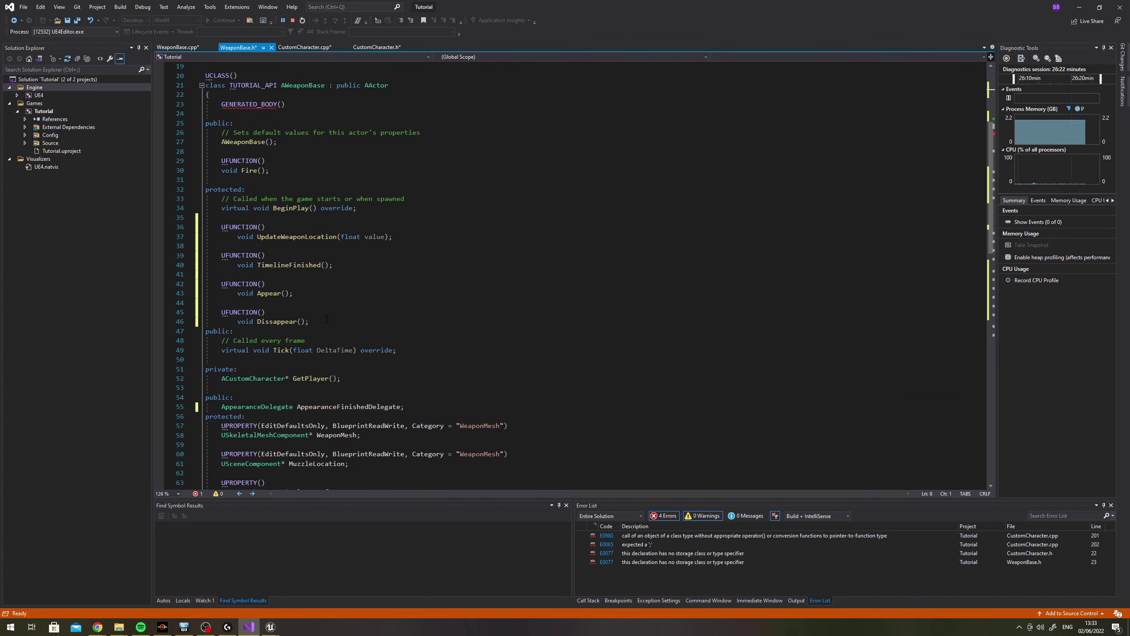
{"action": "left_click_drag", "start_coordinate": [327, 319], "coordinate": [221, 283]}
{"action": "key", "text": "ctrl+c"}
{"action": "left_click", "coordinate": [292, 171]}
{"action": "key", "text": "Return"}
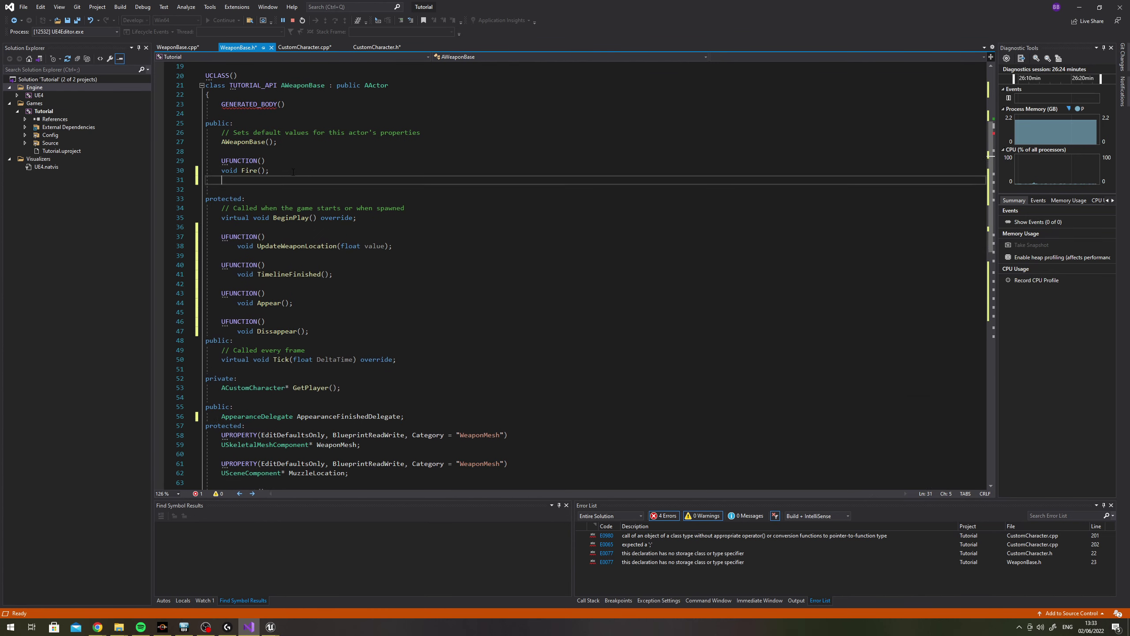
{"action": "key", "text": "ctrl+v"}
{"action": "left_click_drag", "start_coordinate": [309, 378], "coordinate": [210, 344]}
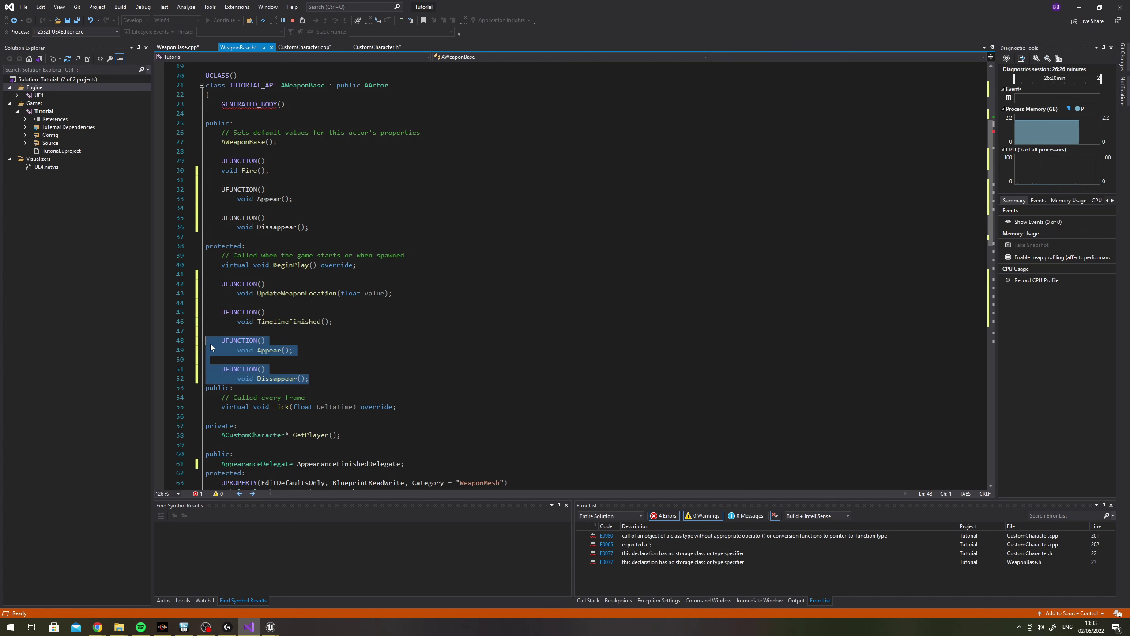
{"action": "key", "text": "BackSpace"}
{"action": "key", "text": "BackSpace"}
{"action": "key", "text": "BackSpace"}
Replace the delegate call with CurrentWeapon->Appear(); and CurrentWeapon->SetActorHiddenInGame(false); in CustomCharacter.cpp
{"action": "left_click", "coordinate": [301, 47]}
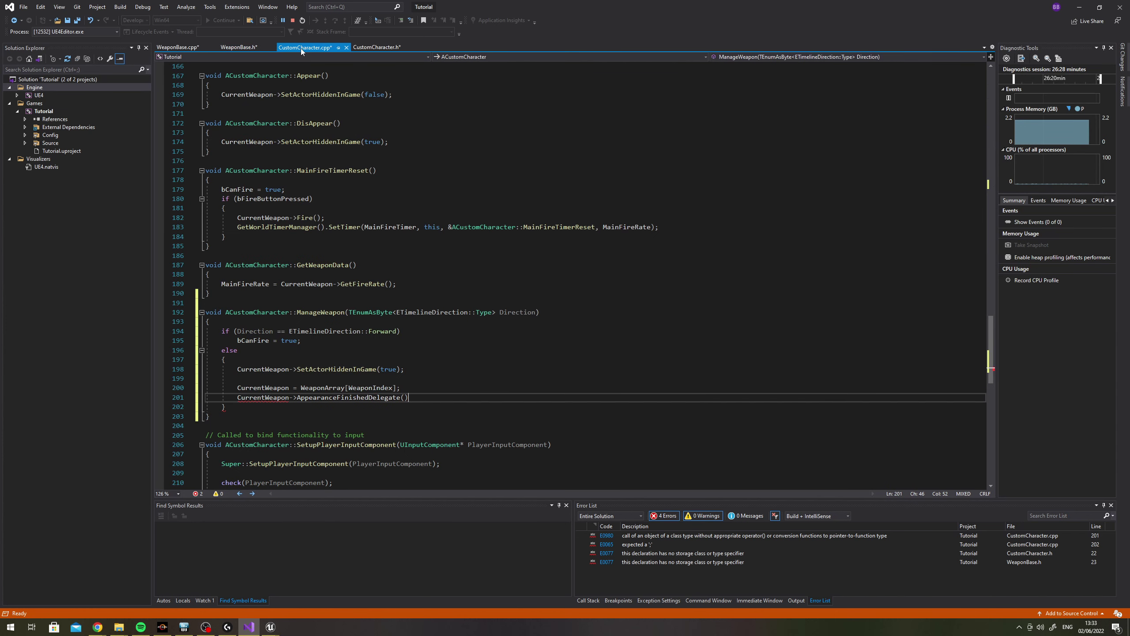
{"action": "left_click_drag", "start_coordinate": [408, 397], "coordinate": [297, 397]}
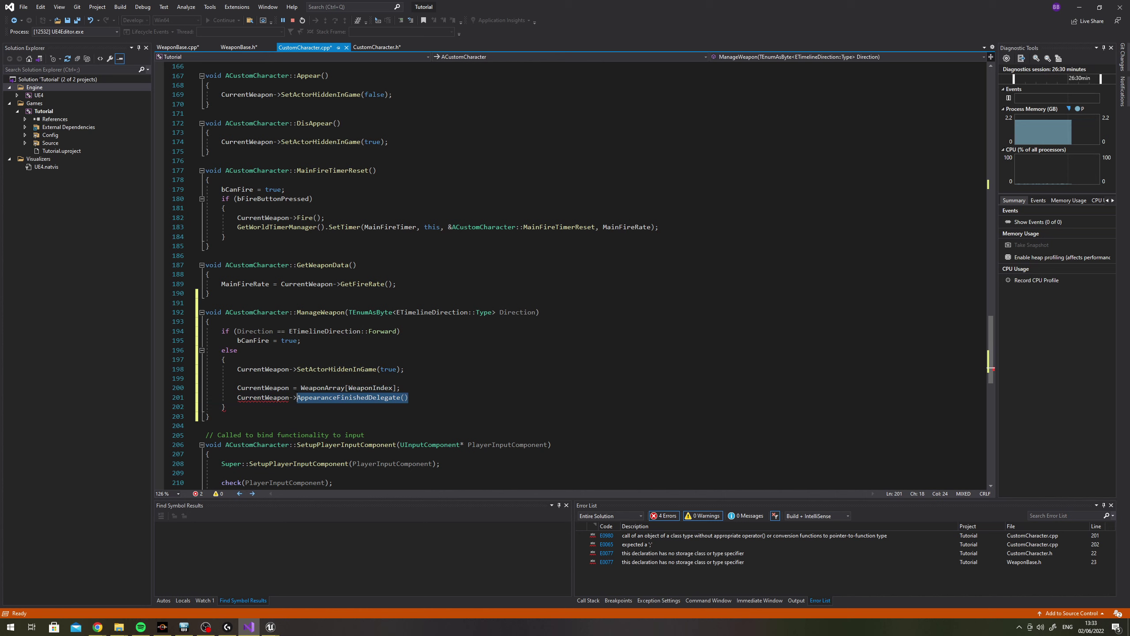
{"action": "key", "text": "BackSpace"}
{"action": "type", "text": "Appear();"}
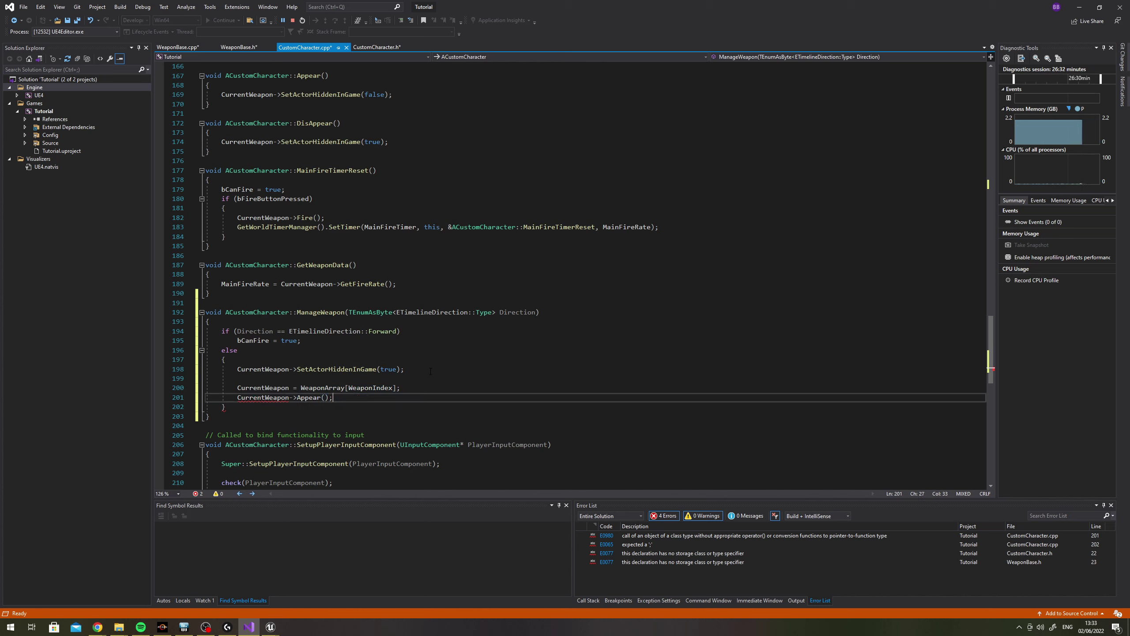
{"action": "key", "text": "Return"}
{"action": "key", "text": "Return"}
{"action": "type", "text": "C"}
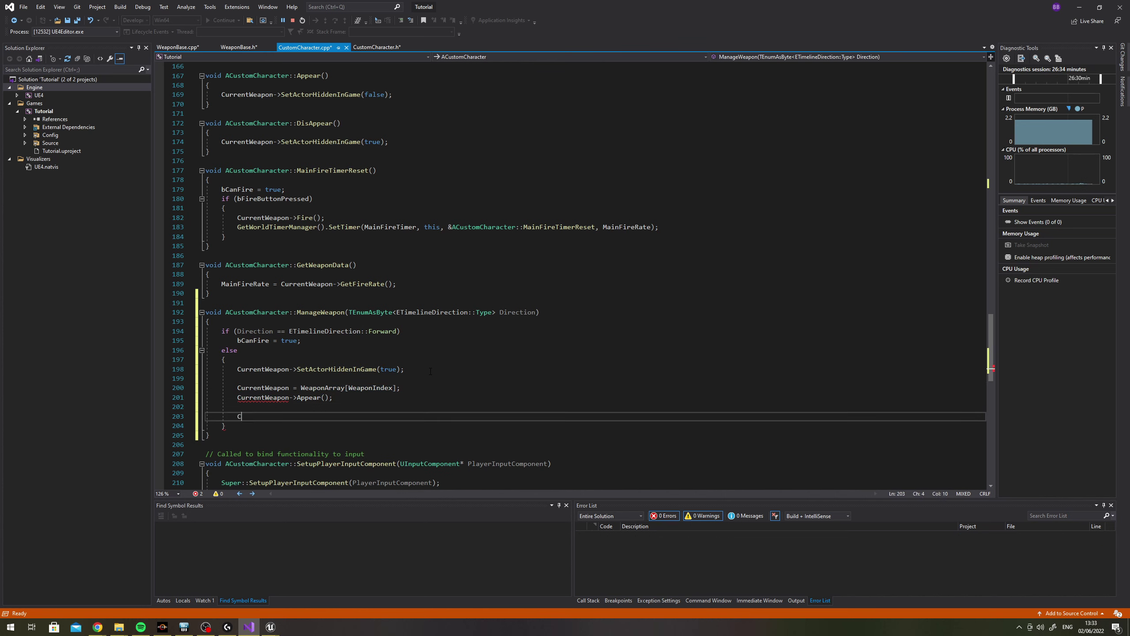
{"action": "type", "text": "urrentWeap"}
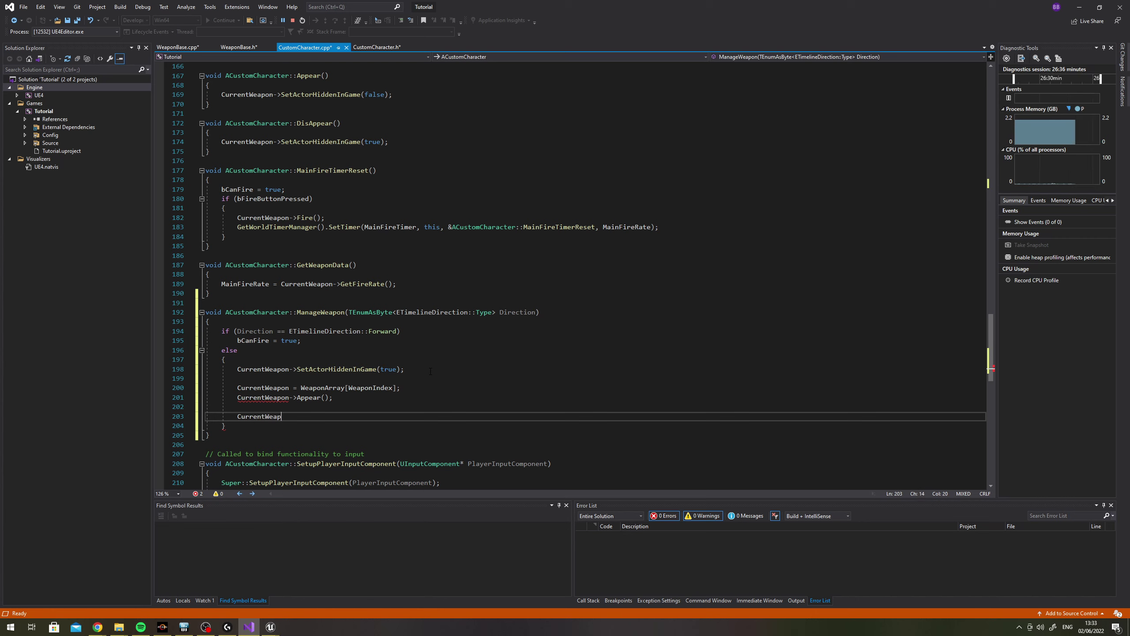
{"action": "type", "text": "on->SetA"}
{"action": "type", "text": "ctorHidden"}
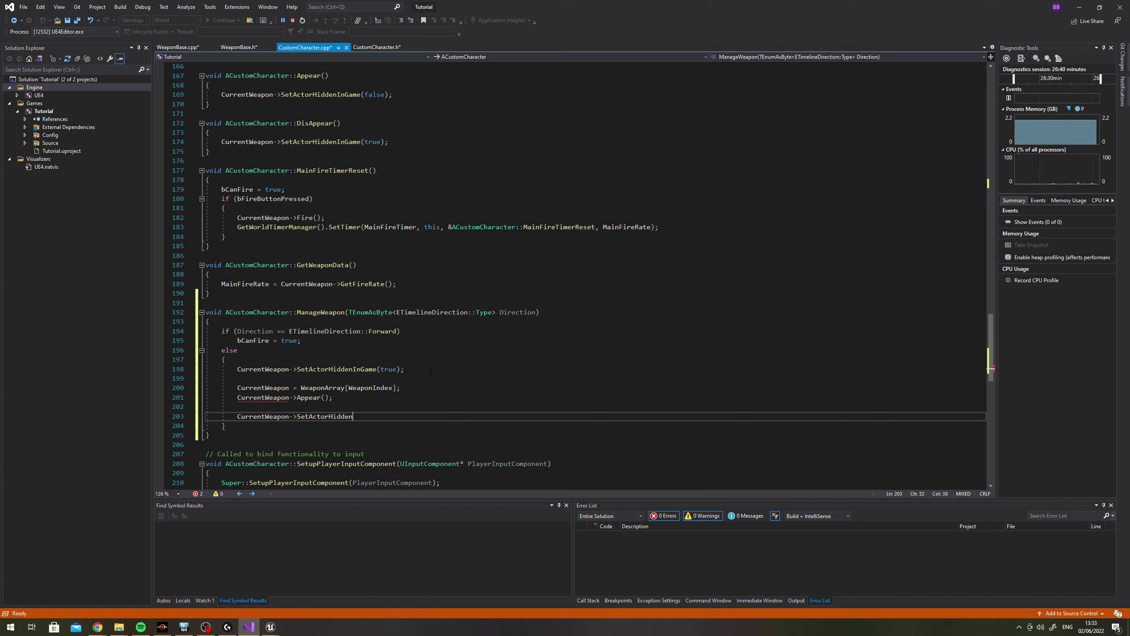
{"action": "type", "text": "InGame("}
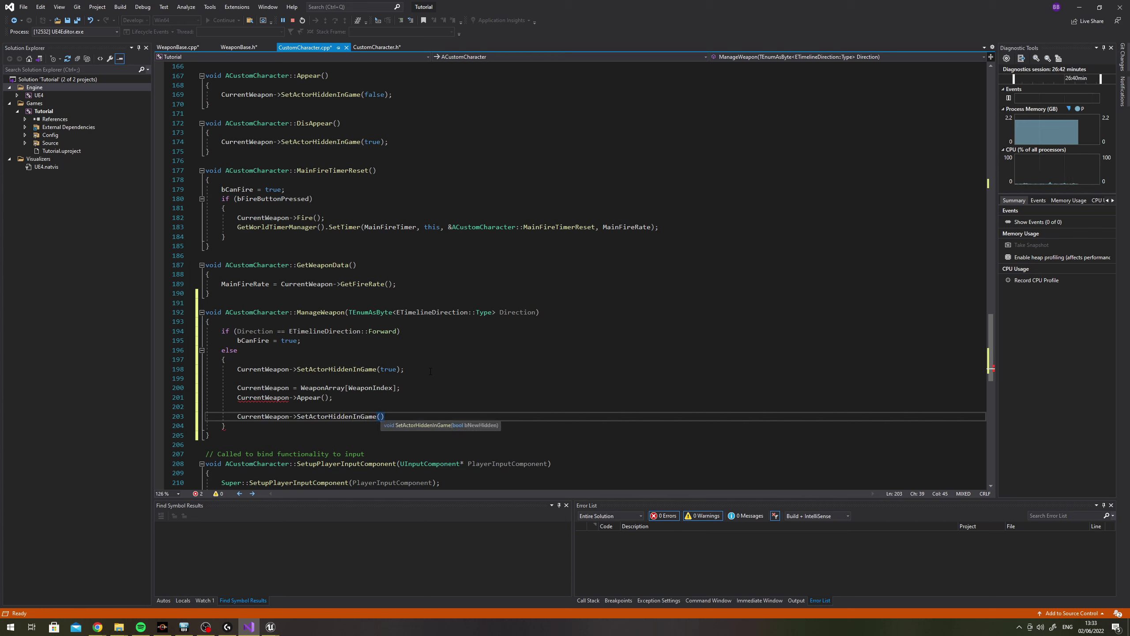
{"action": "type", "text": "false);"}
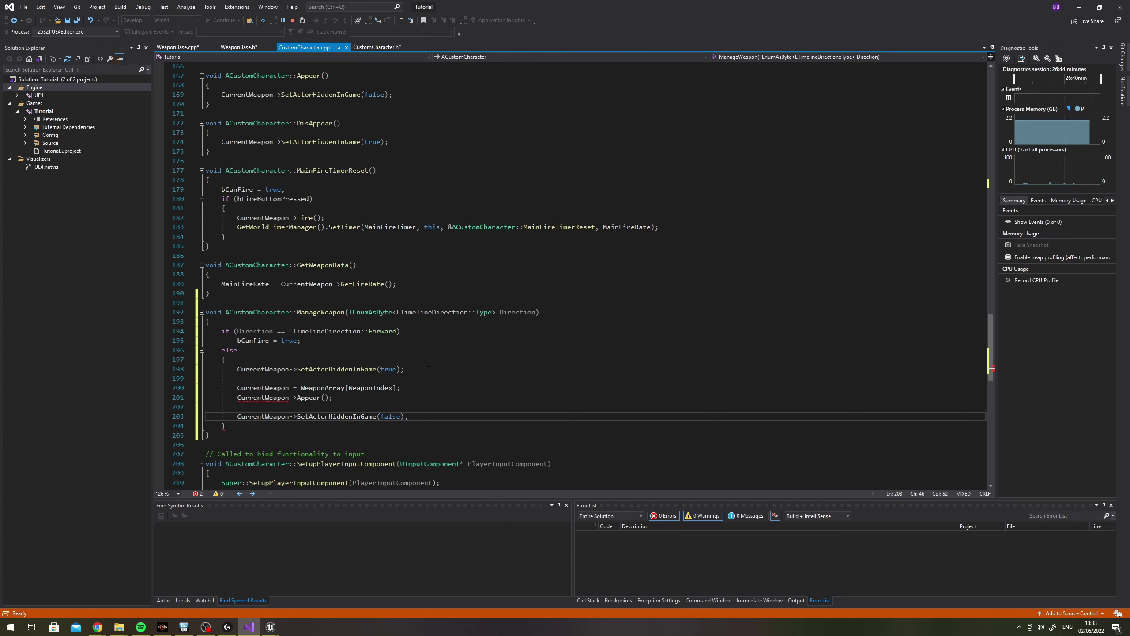
{"action": "left_click", "coordinate": [238, 406]}
{"action": "key", "text": "BackSpace"}
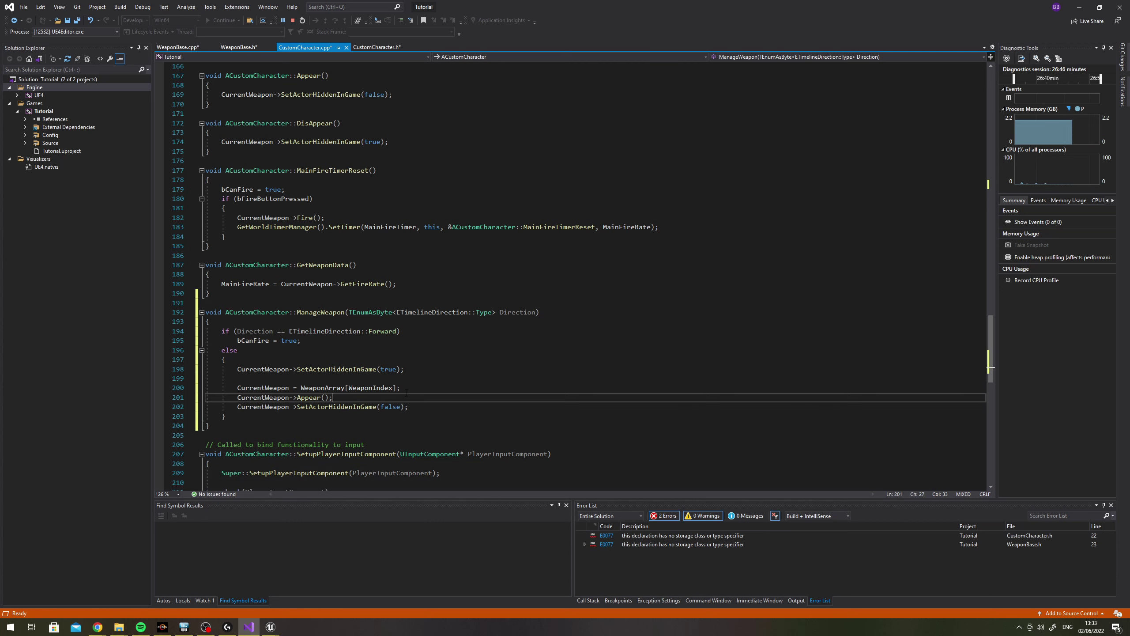
{"action": "key", "text": "Up"}
{"action": "key", "text": "End"}
{"action": "key", "text": "Return"}
Delete the Appear and DisAppear function definitions from CustomCharacter.cpp
{"action": "scroll", "coordinate": [333, 358], "scroll_direction": "up", "scroll_amount": 5}
{"action": "scroll", "coordinate": [356, 358], "scroll_direction": "up", "scroll_amount": 1}
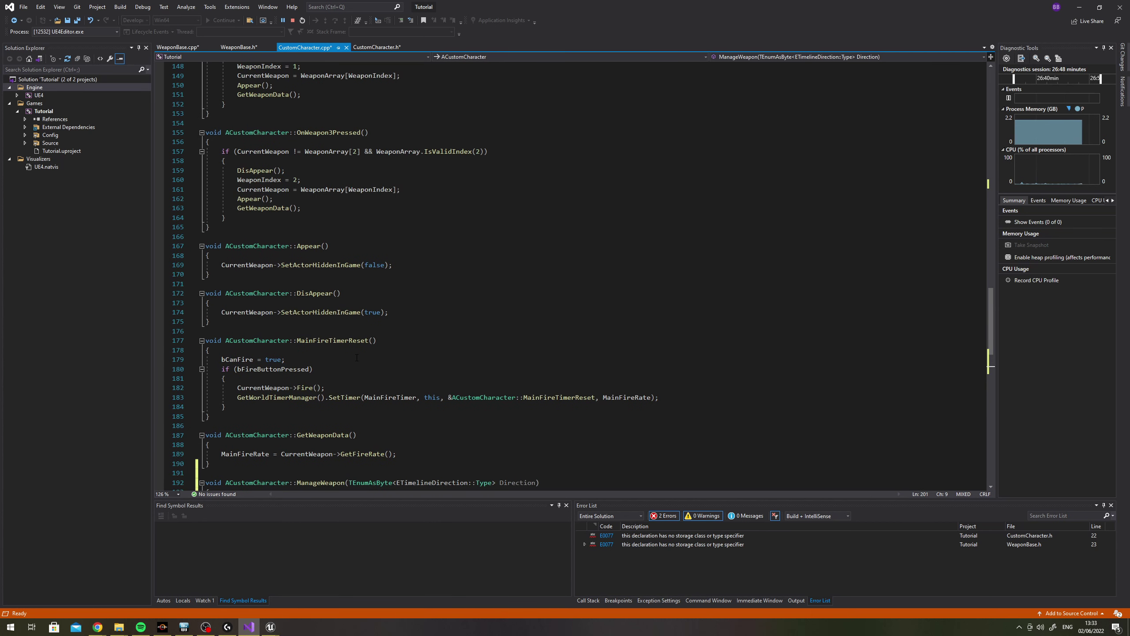
{"action": "left_click_drag", "start_coordinate": [297, 325], "coordinate": [206, 246]}
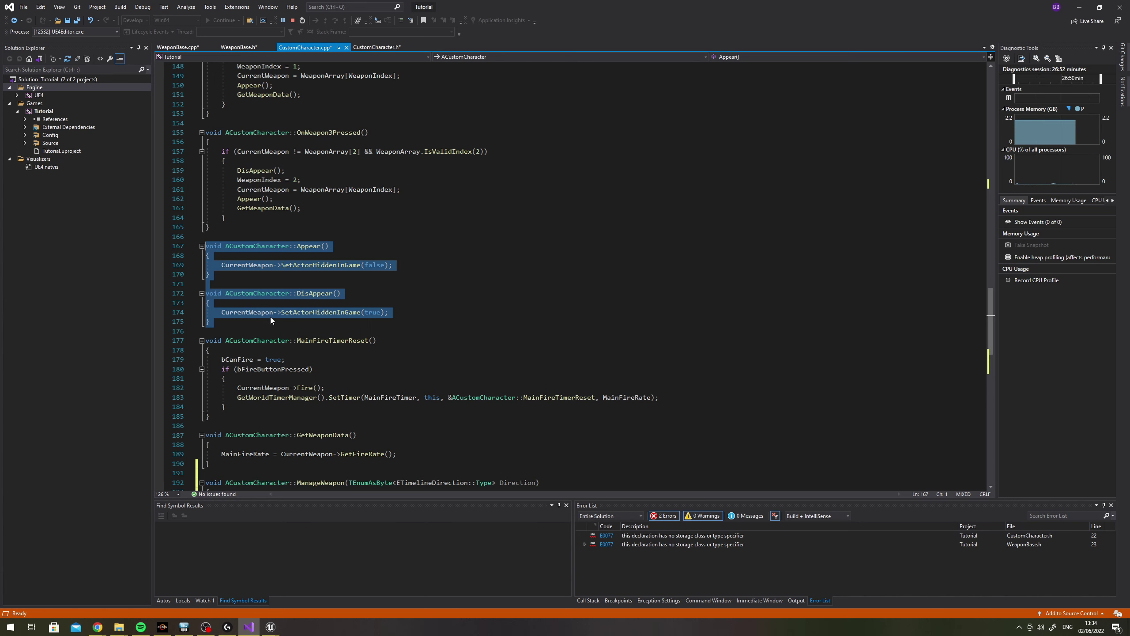
{"action": "key", "text": "Delete"}
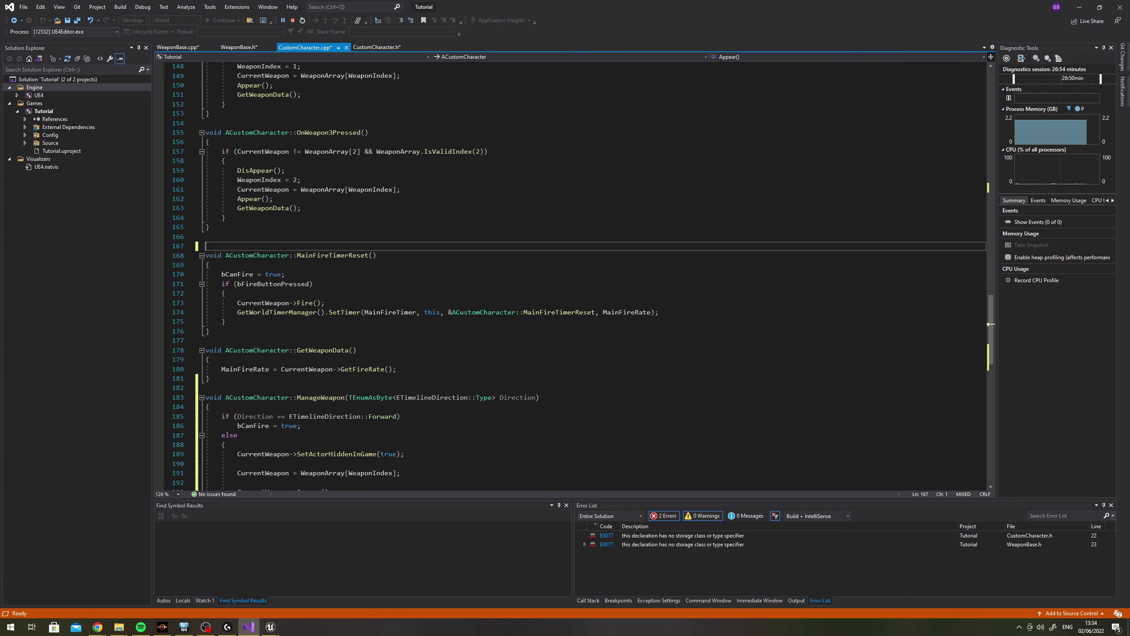
{"action": "key", "text": "BackSpace"}
{"action": "key", "text": "Delete"}
In OnWeapon3Pressed, replace DisAppear() with CurrentWeapon->Dissappear();
{"action": "scroll", "coordinate": [271, 317], "scroll_direction": "up", "scroll_amount": 6}
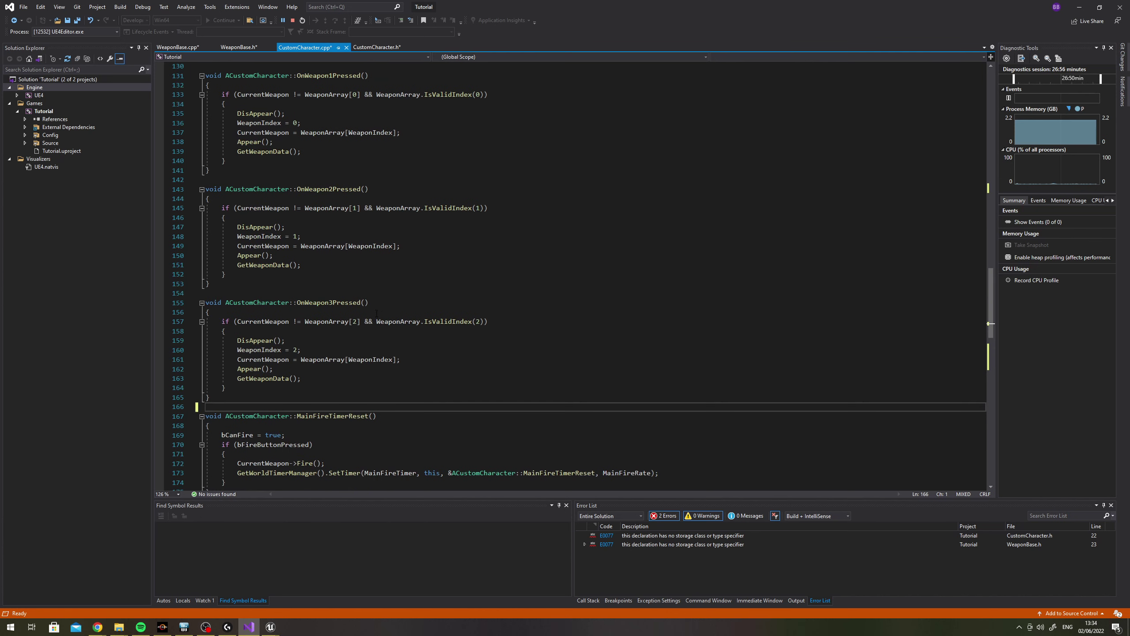
{"action": "scroll", "coordinate": [271, 317], "scroll_direction": "up", "scroll_amount": 2}
{"action": "scroll", "coordinate": [271, 317], "scroll_direction": "down", "scroll_amount": 2}
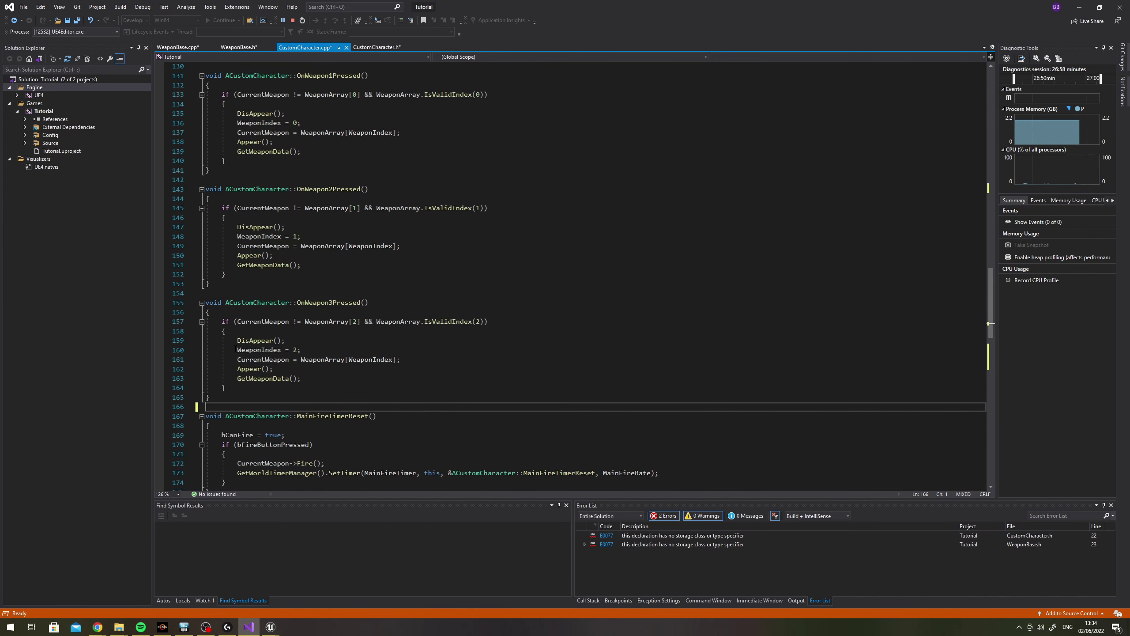
{"action": "left_click_drag", "start_coordinate": [237, 341], "coordinate": [322, 341]}
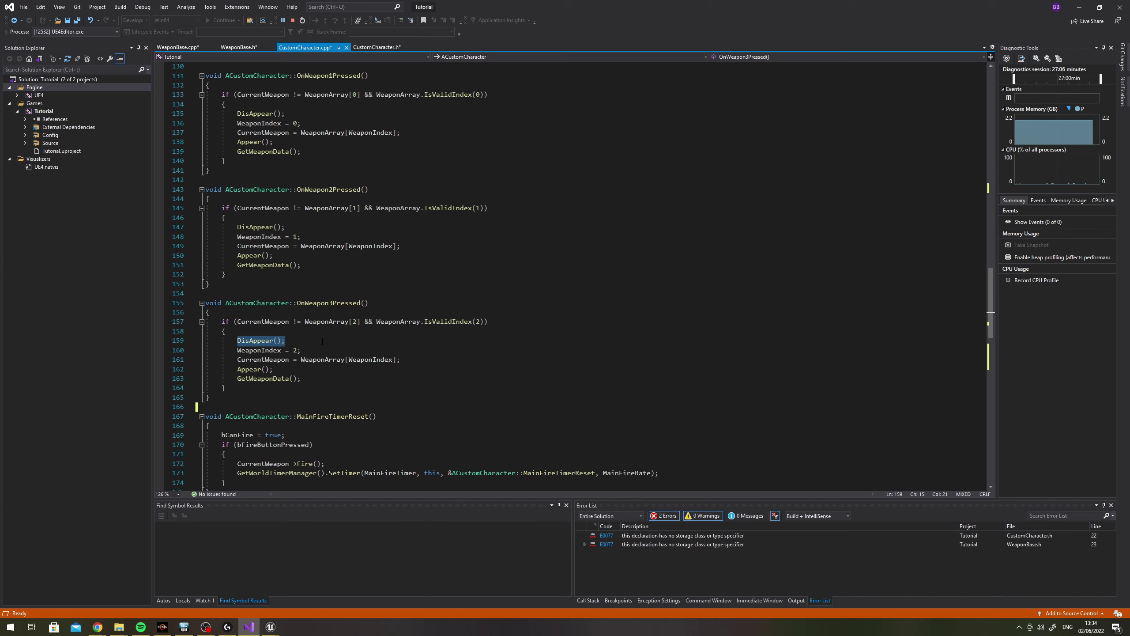
{"action": "double_click", "coordinate": [243, 341]}
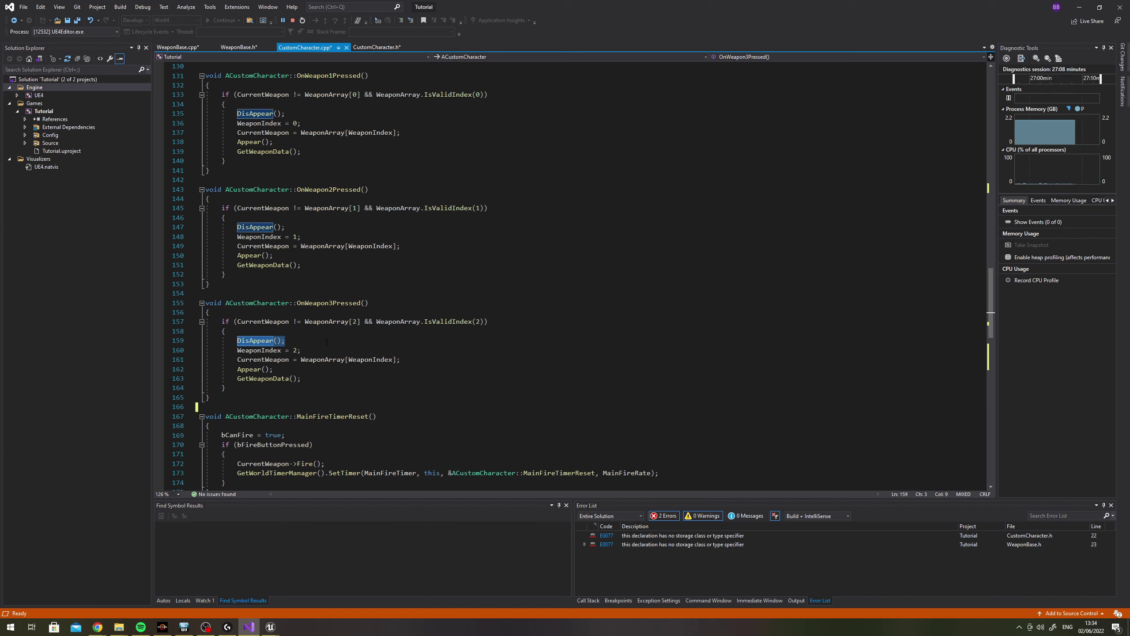
{"action": "key", "text": "BackSpace"}
{"action": "type", "text": "Curr"}
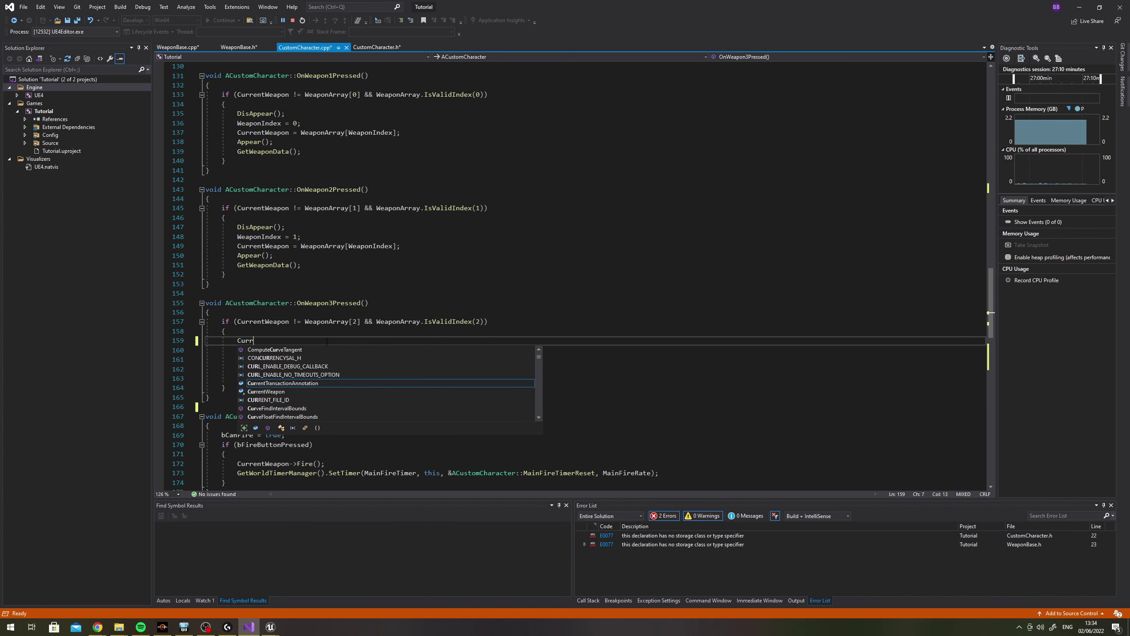
{"action": "type", "text": "entWeapon"}
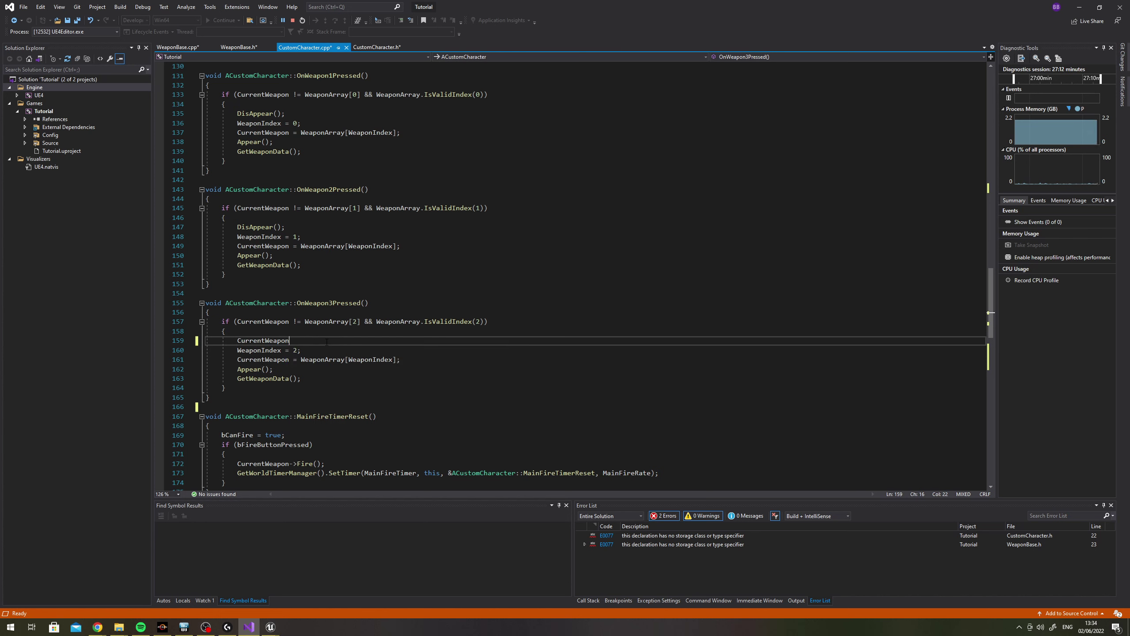
{"action": "type", "text": "->"}
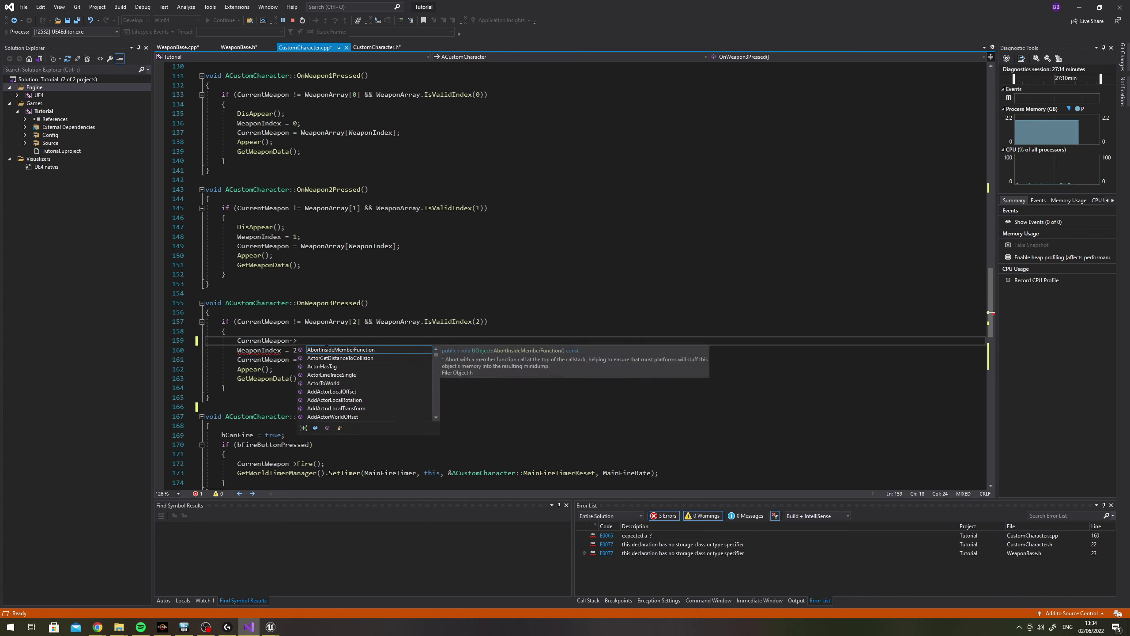
{"action": "type", "text": "Disa"}
{"action": "type", "text": "s"}
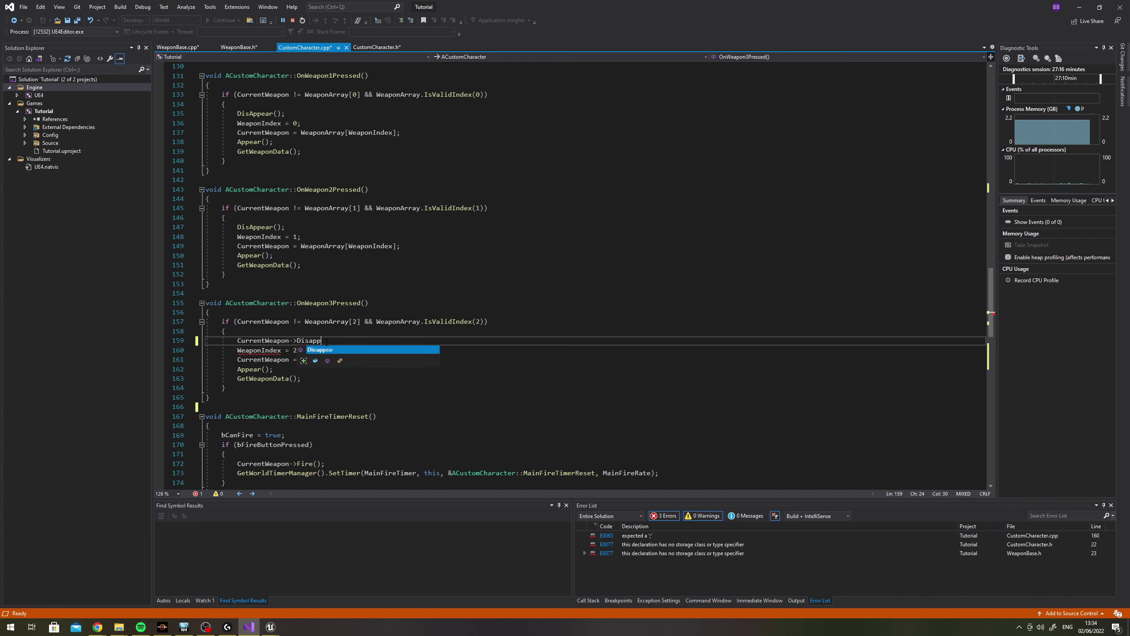
{"action": "key", "text": "Tab"}
{"action": "type", "text": "();"}
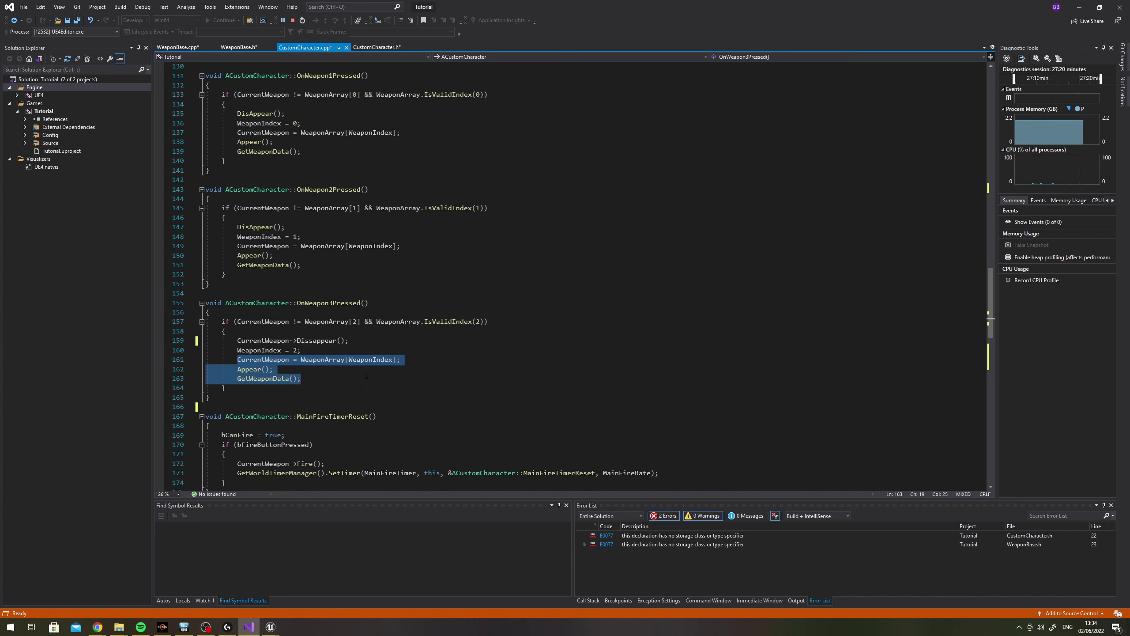
Remove OnWeapon3Pressed's weapon assignment and Appear lines, and put GetWeaponData() in ManageWeapon's else branch
{"action": "left_click_drag", "start_coordinate": [336, 368], "coordinate": [186, 363]}
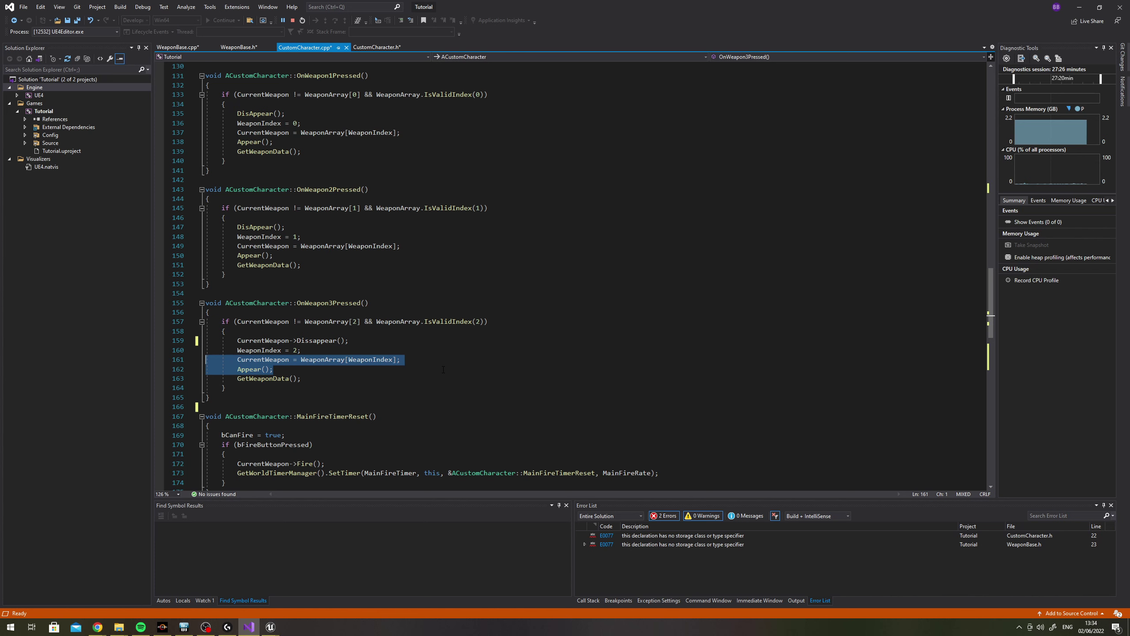
{"action": "key", "text": "Delete"}
{"action": "left_click_drag", "start_coordinate": [302, 369], "coordinate": [242, 370]}
{"action": "key", "text": "ctrl+c"}
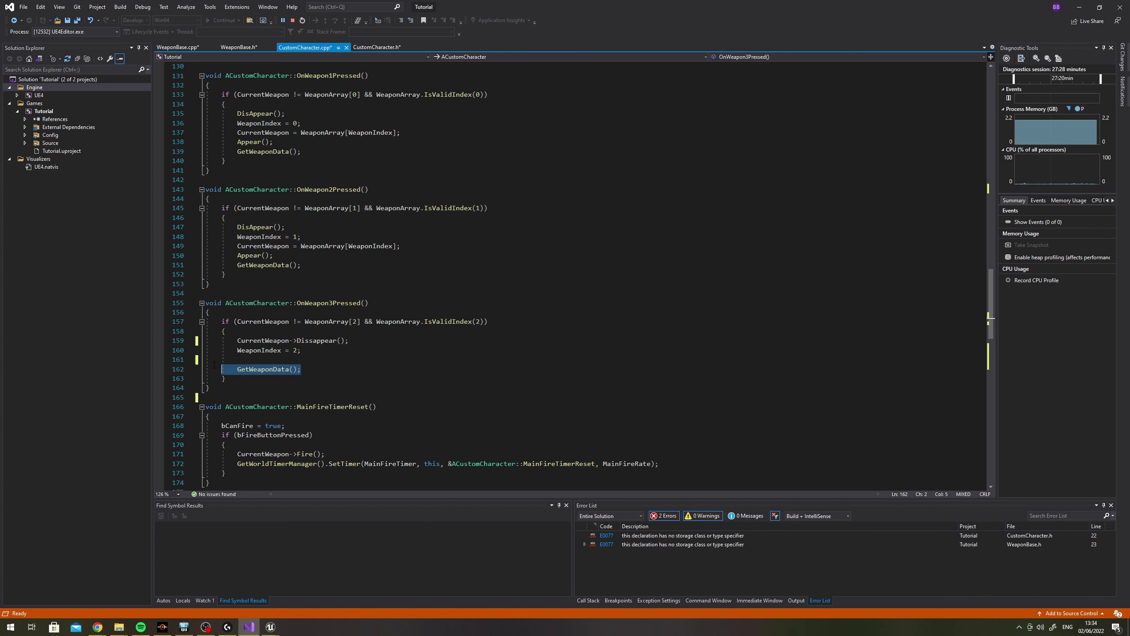
{"action": "scroll", "coordinate": [320, 328], "scroll_direction": "down", "scroll_amount": 15}
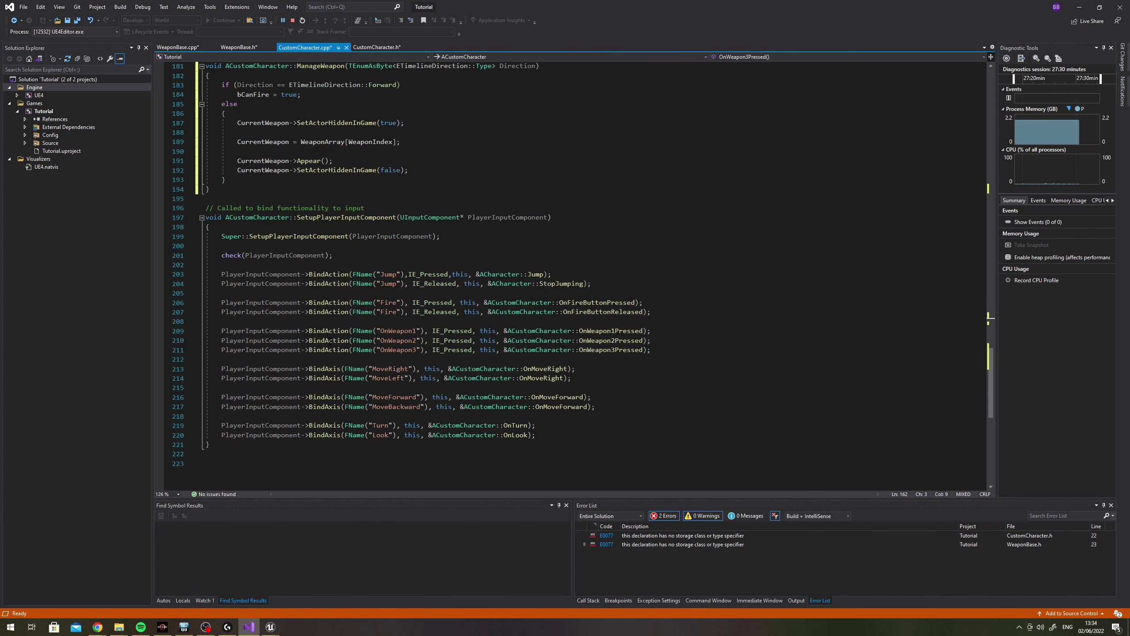
{"action": "scroll", "coordinate": [320, 328], "scroll_direction": "up", "scroll_amount": 5}
{"action": "left_click", "coordinate": [448, 370]}
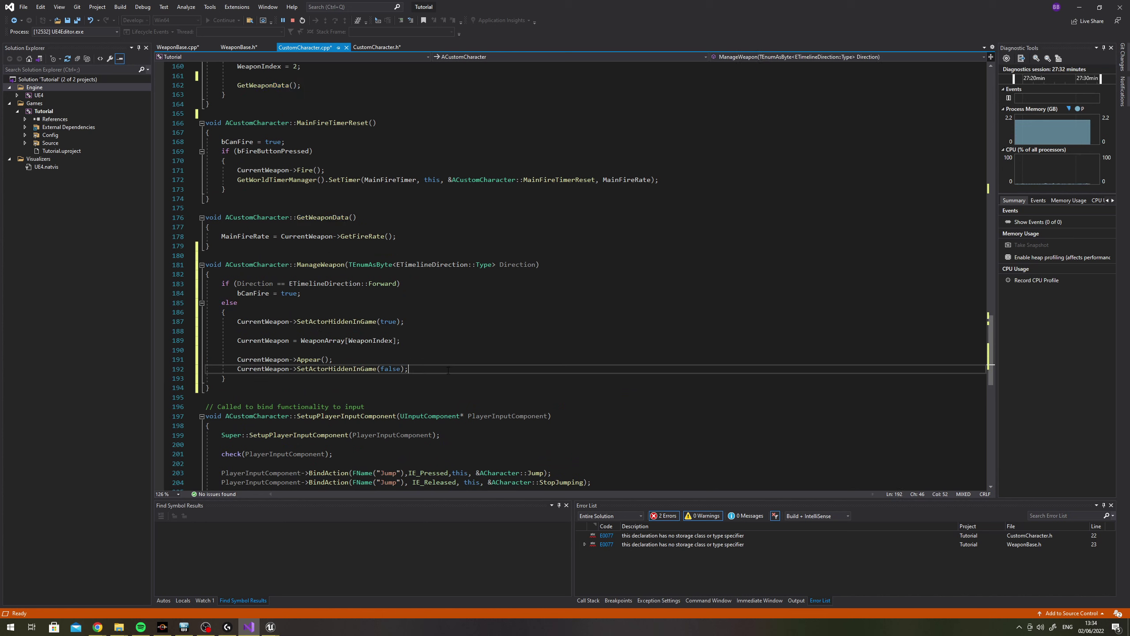
{"action": "key", "text": "Return"}
{"action": "key", "text": "Return"}
{"action": "key", "text": "ctrl+v"}
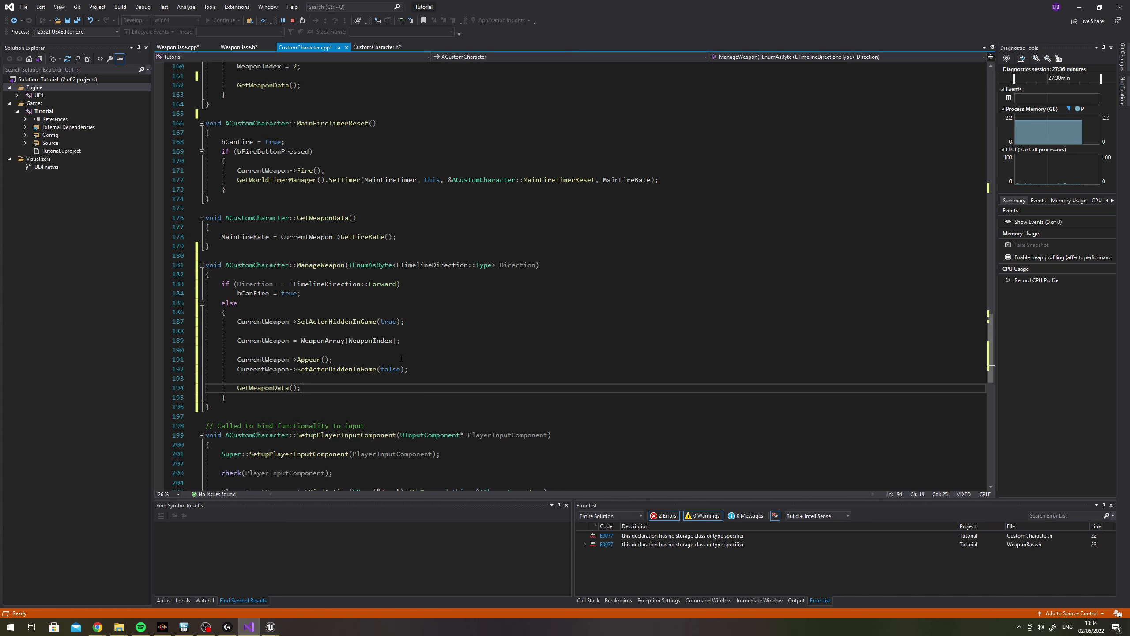
Delete the empty line and leftover GetWeaponData call from OnWeapon3Pressed
{"action": "scroll", "coordinate": [396, 358], "scroll_direction": "up", "scroll_amount": 10}
{"action": "left_click", "coordinate": [307, 359]}
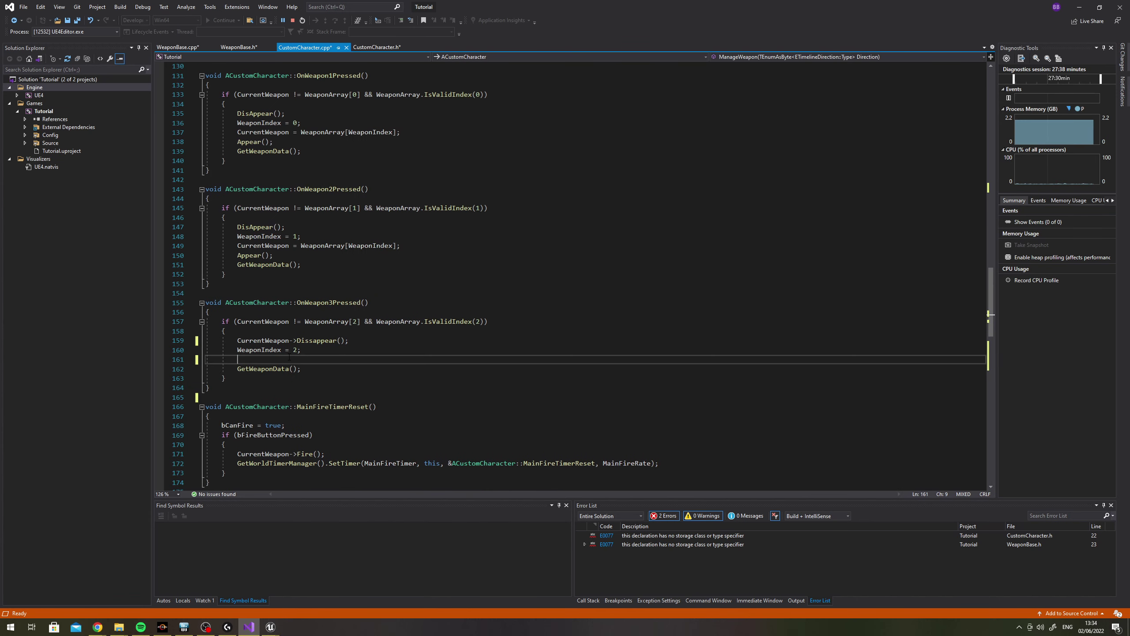
{"action": "key", "text": "BackSpace"}
{"action": "left_click", "coordinate": [361, 341]}
{"action": "left_click_drag", "start_coordinate": [360, 340], "coordinate": [235, 343]}
{"action": "key", "text": "ctrl+c"}
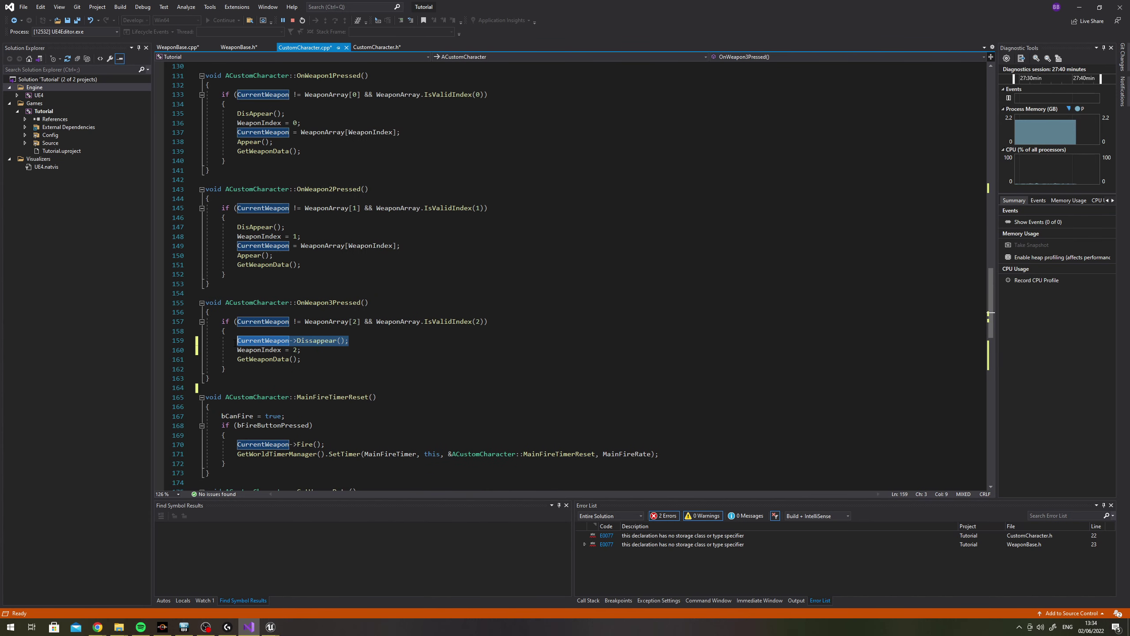
{"action": "left_click_drag", "start_coordinate": [302, 359], "coordinate": [205, 360]}
{"action": "key", "text": "BackSpace"}
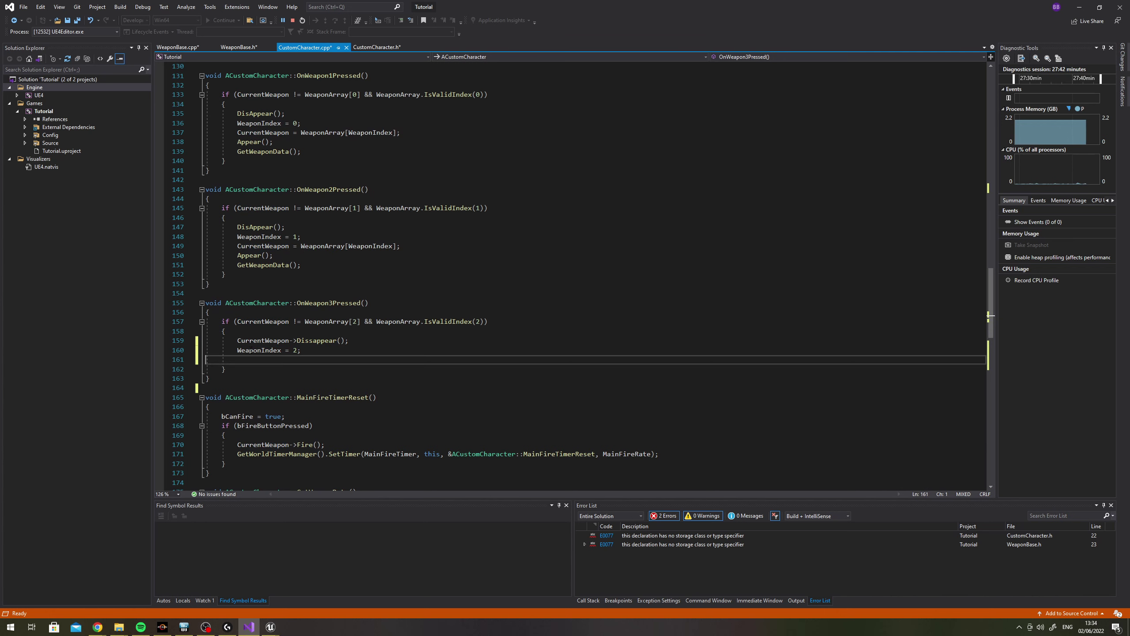
In OnWeapon2Pressed and OnWeapon1Pressed, delete the trailing switch lines and use CurrentWeapon->Dissappear()
{"action": "scroll", "coordinate": [425, 330], "scroll_direction": "up", "scroll_amount": 3}
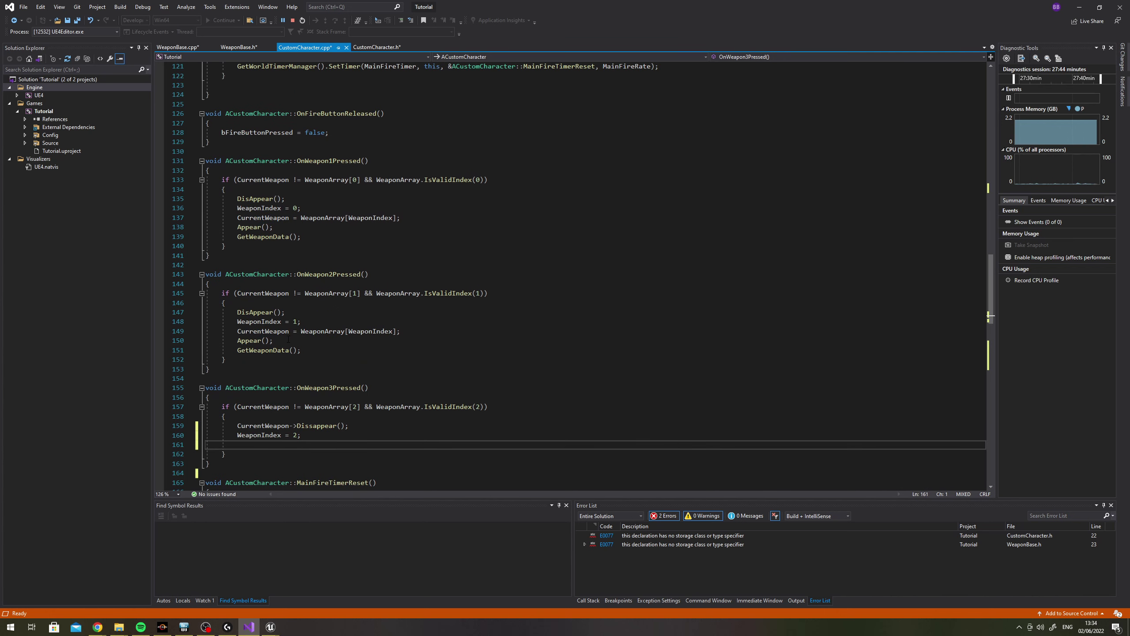
{"action": "mouse_move", "coordinate": [306, 350]}
{"action": "left_mouse_down"}
{"action": "mouse_move", "coordinate": [237, 331]}
{"action": "mouse_move", "coordinate": [250, 312]}
{"action": "mouse_move", "coordinate": [237, 312]}
{"action": "left_mouse_up"}
{"action": "key", "text": "BackSpace"}
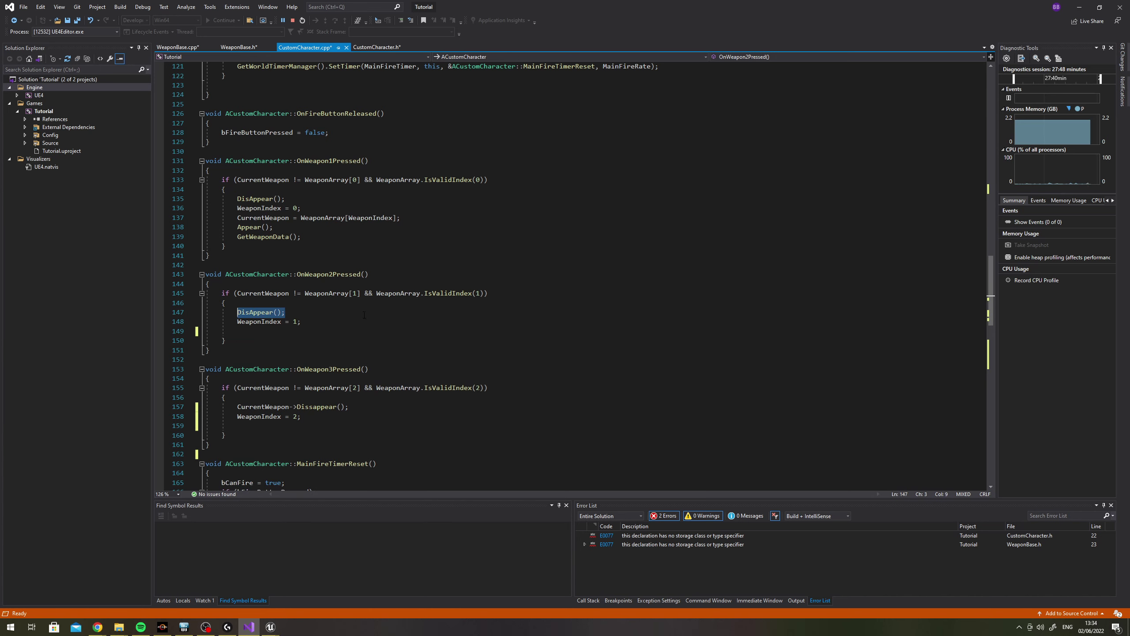
{"action": "key", "text": "ctrl+v"}
{"action": "left_click_drag", "start_coordinate": [301, 236], "coordinate": [205, 217]}
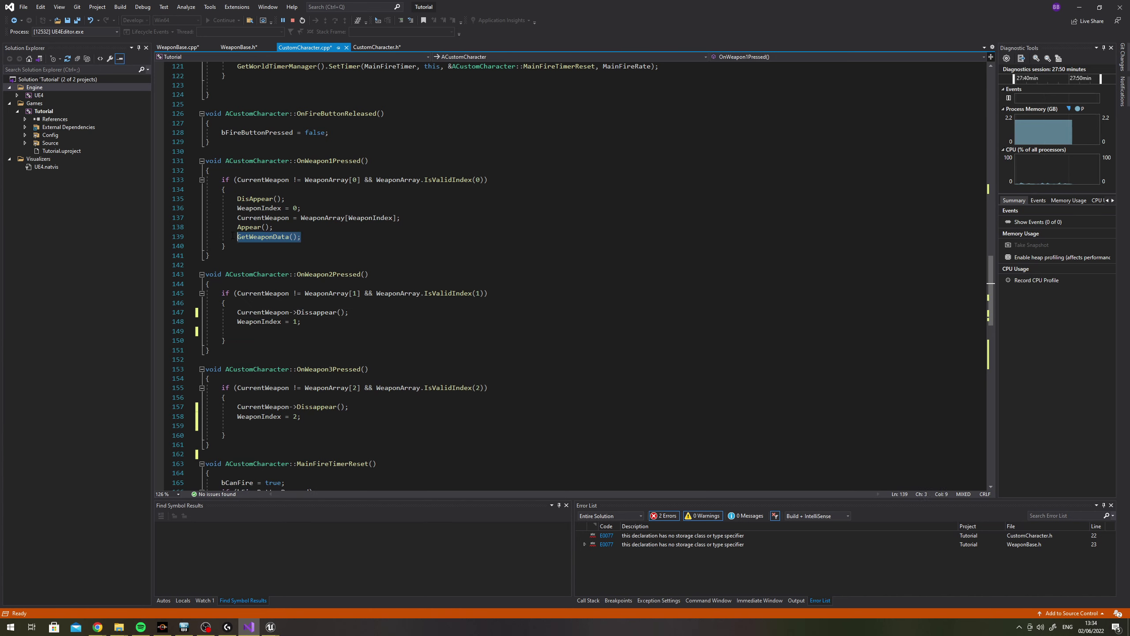
{"action": "key", "text": "BackSpace"}
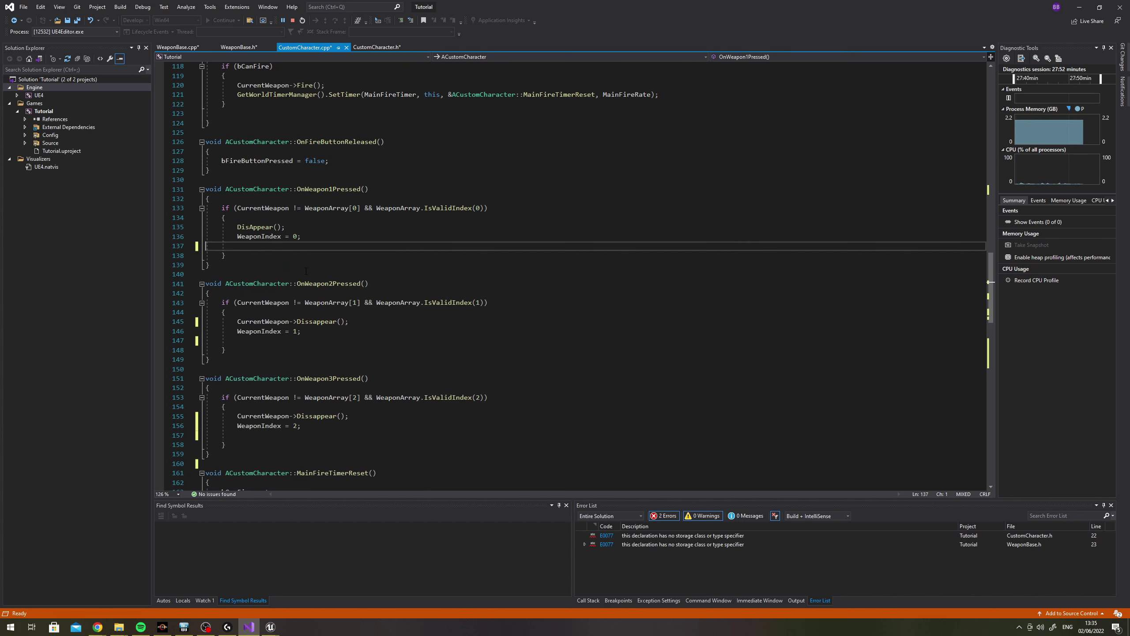
{"action": "scroll", "coordinate": [322, 283], "scroll_direction": "up", "scroll_amount": 4}
{"action": "left_click_drag", "start_coordinate": [284, 312], "coordinate": [205, 302]}
{"action": "left_click_drag", "start_coordinate": [285, 312], "coordinate": [237, 312]}
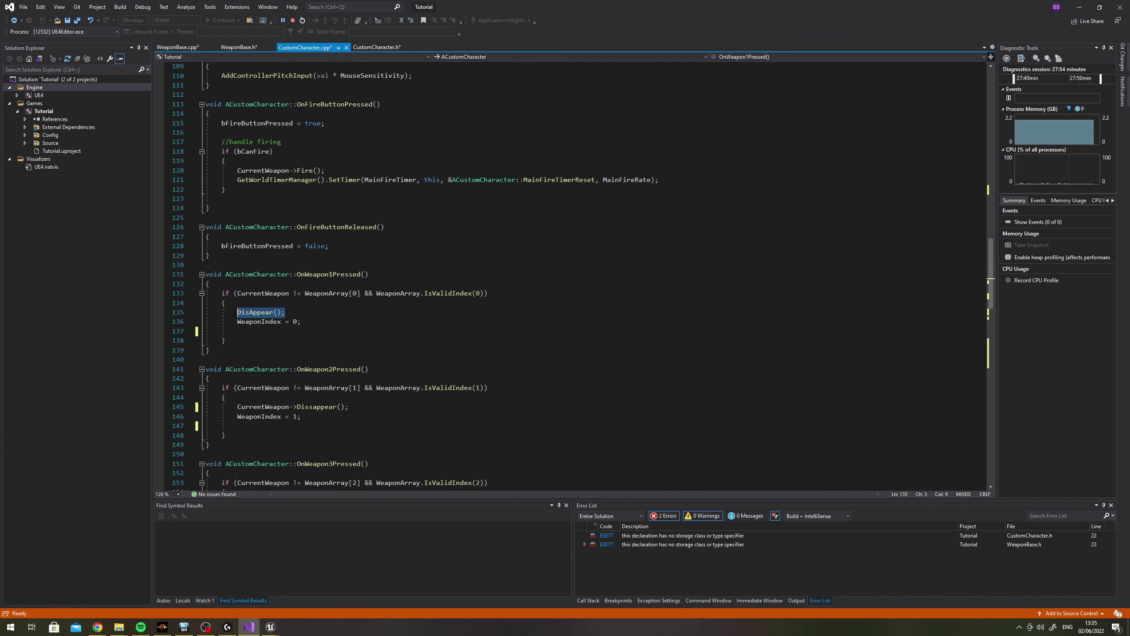
{"action": "key", "text": "ctrl+v"}
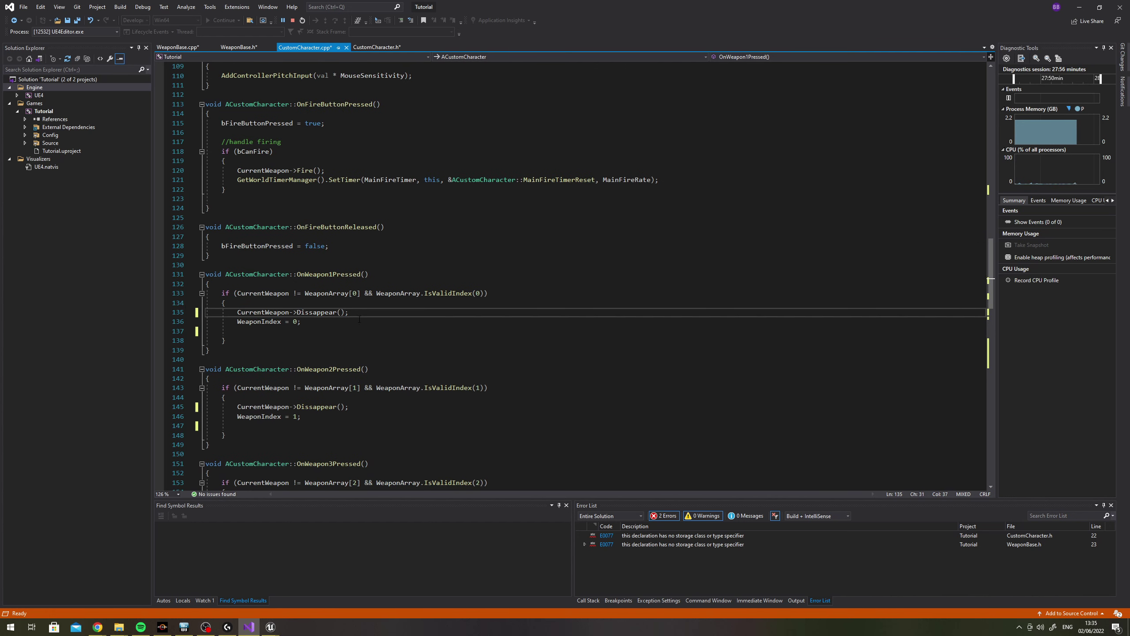
{"action": "scroll", "coordinate": [337, 333], "scroll_direction": "down", "scroll_amount": 7}
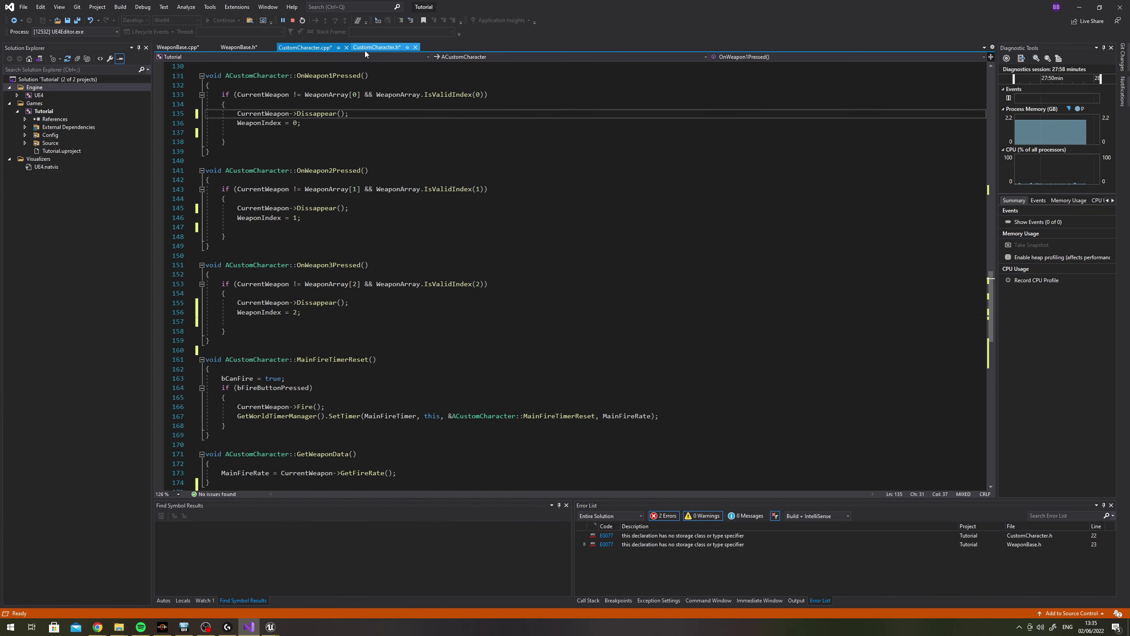
{"action": "left_click", "coordinate": [365, 50]}
{"action": "scroll", "coordinate": [313, 270], "scroll_direction": "up", "scroll_amount": 2}
{"action": "left_click_drag", "start_coordinate": [300, 284], "coordinate": [209, 246]}
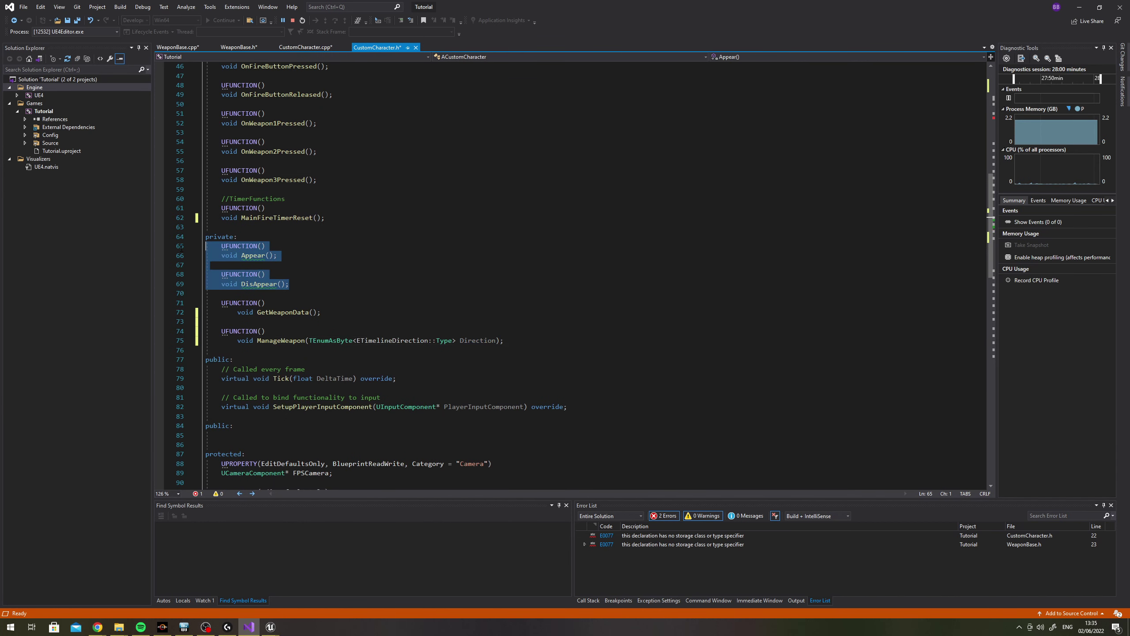
{"action": "key", "text": "Delete"}
{"action": "left_click", "coordinate": [249, 254]}
{"action": "key", "text": "BackSpace"}
{"action": "key", "text": "BackSpace"}
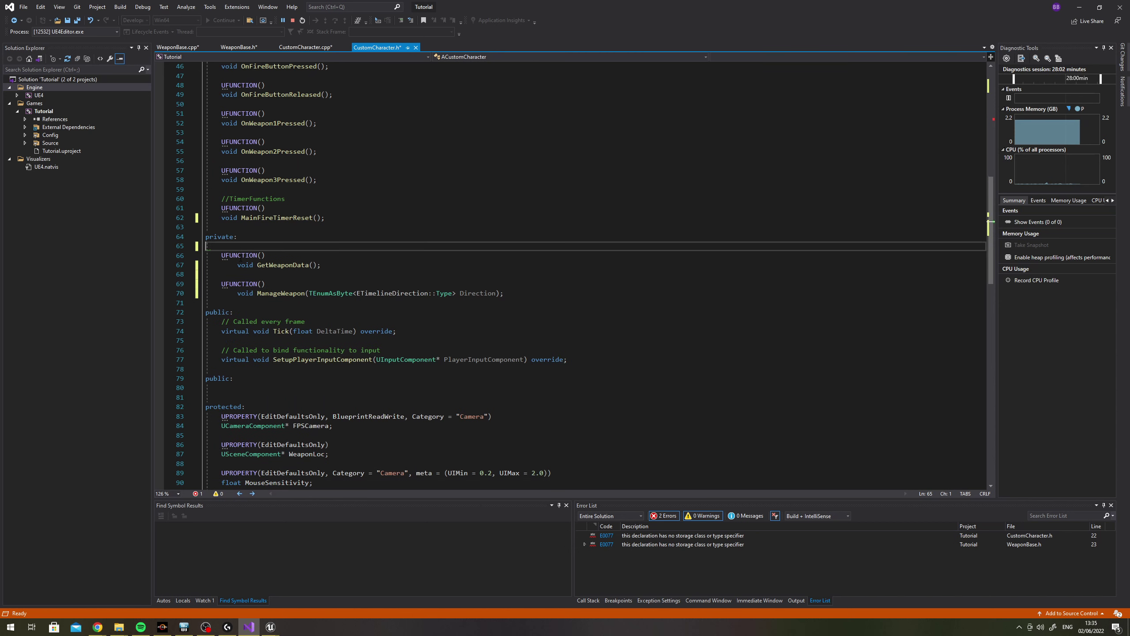
{"action": "key", "text": "BackSpace"}
{"action": "key", "text": "ctrl+Tab"}
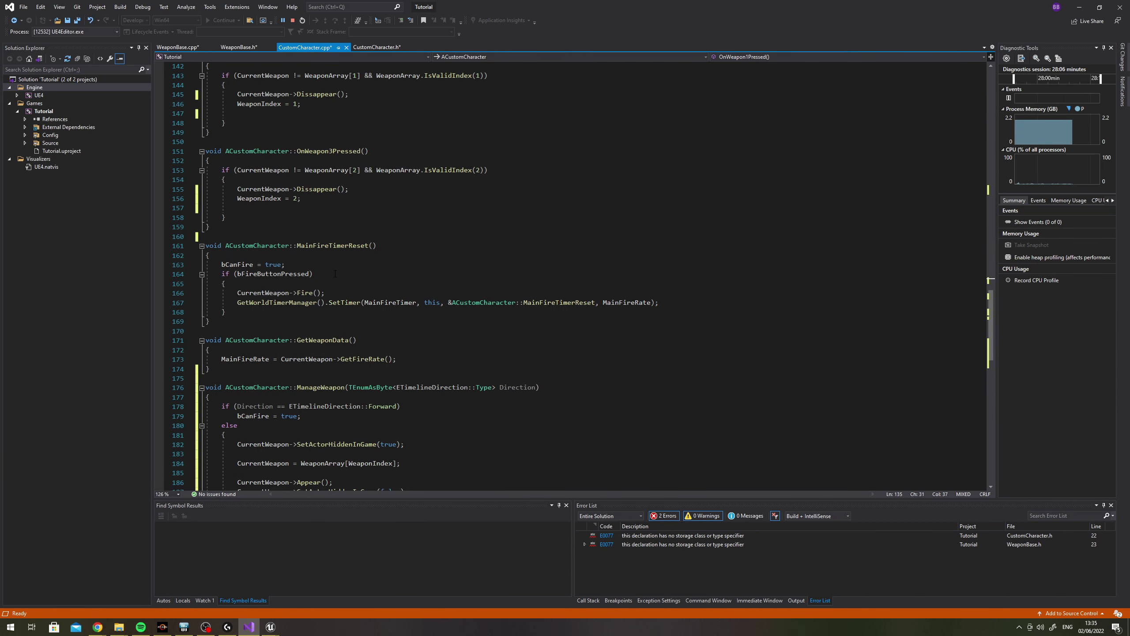
{"action": "scroll", "coordinate": [335, 274], "scroll_direction": "down", "scroll_amount": 8}
{"action": "scroll", "coordinate": [335, 275], "scroll_direction": "down", "scroll_amount": 11}
{"action": "scroll", "coordinate": [335, 276], "scroll_direction": "up", "scroll_amount": 3}
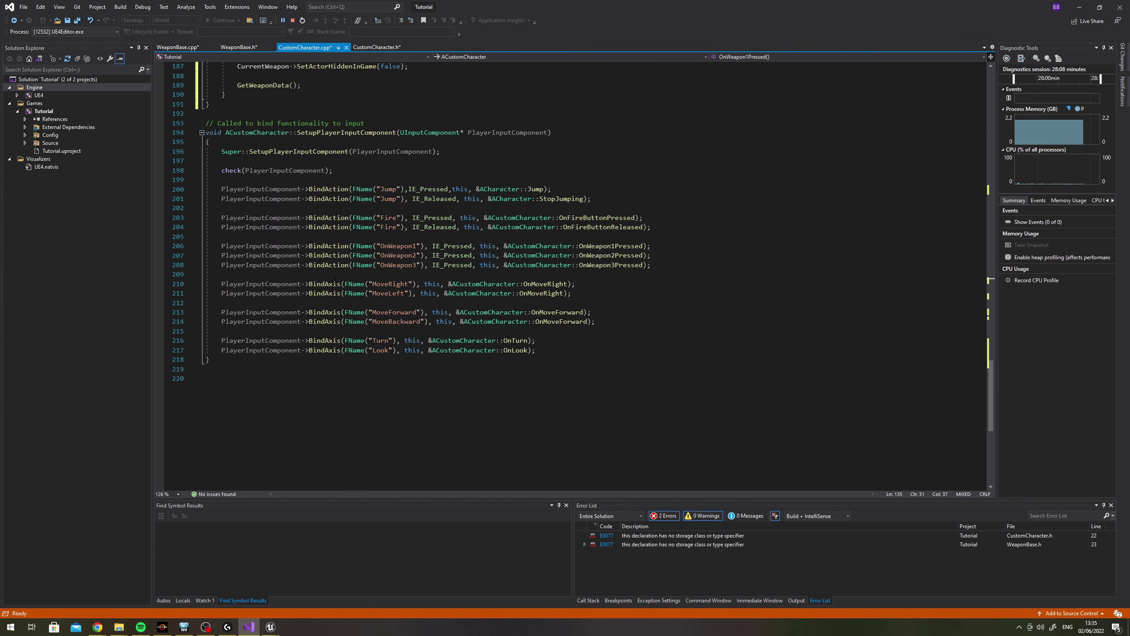
{"action": "scroll", "coordinate": [335, 278], "scroll_direction": "up", "scroll_amount": 5}
{"action": "scroll", "coordinate": [334, 284], "scroll_direction": "up", "scroll_amount": 6}
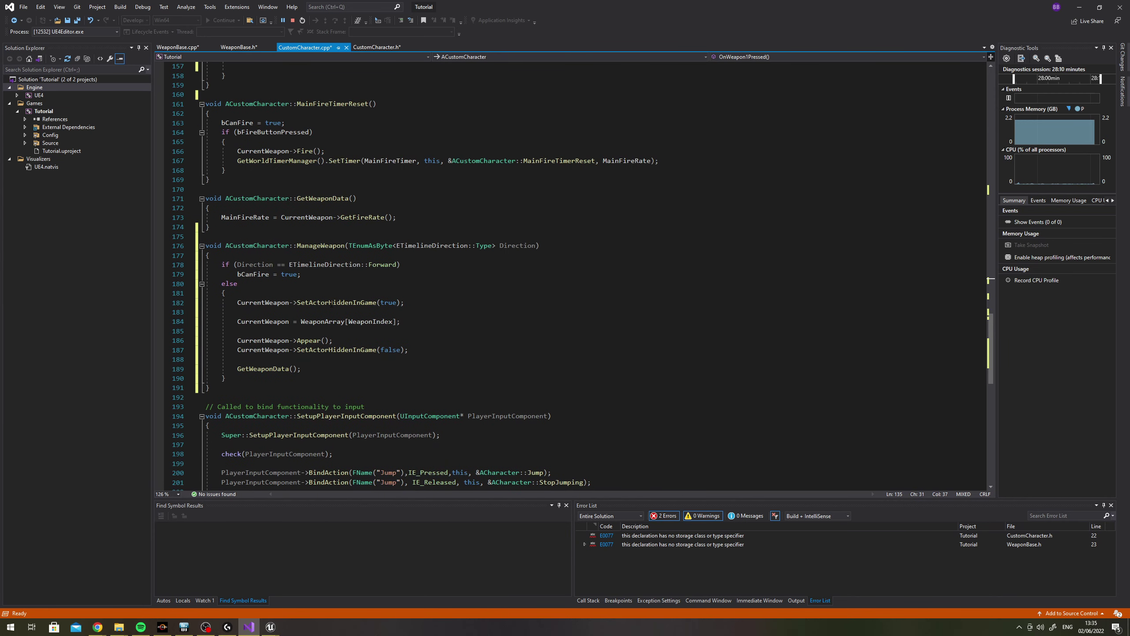
{"action": "scroll", "coordinate": [331, 301], "scroll_direction": "up", "scroll_amount": 4}
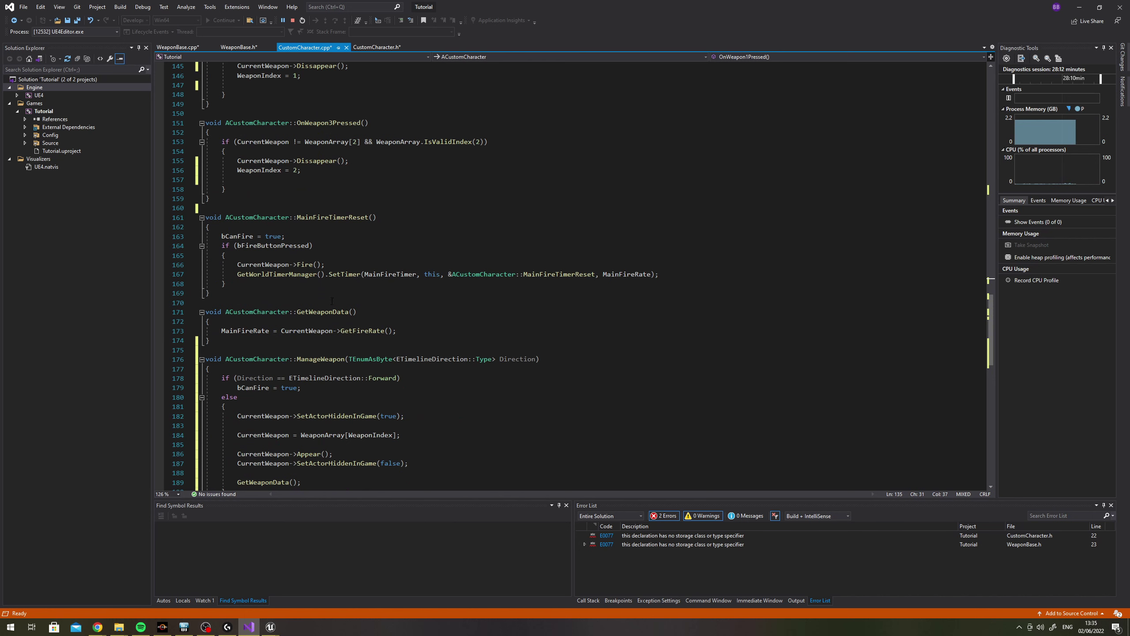
{"action": "scroll", "coordinate": [332, 300], "scroll_direction": "up", "scroll_amount": 1}
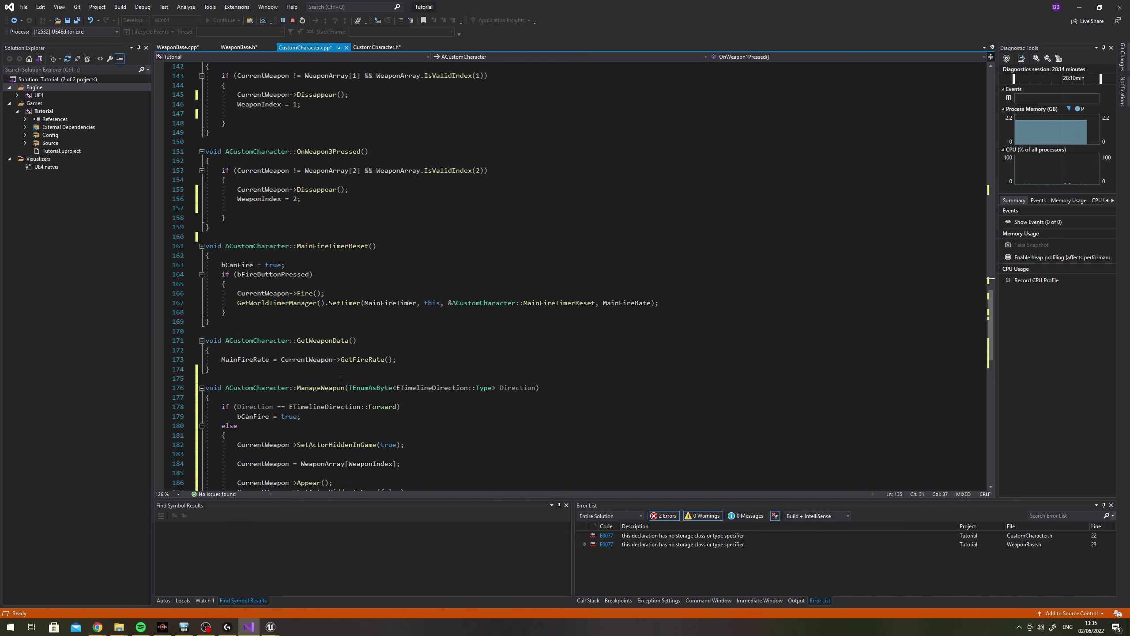
{"action": "scroll", "coordinate": [341, 378], "scroll_direction": "down", "scroll_amount": 3}
{"action": "mouse_move", "coordinate": [271, 627]}
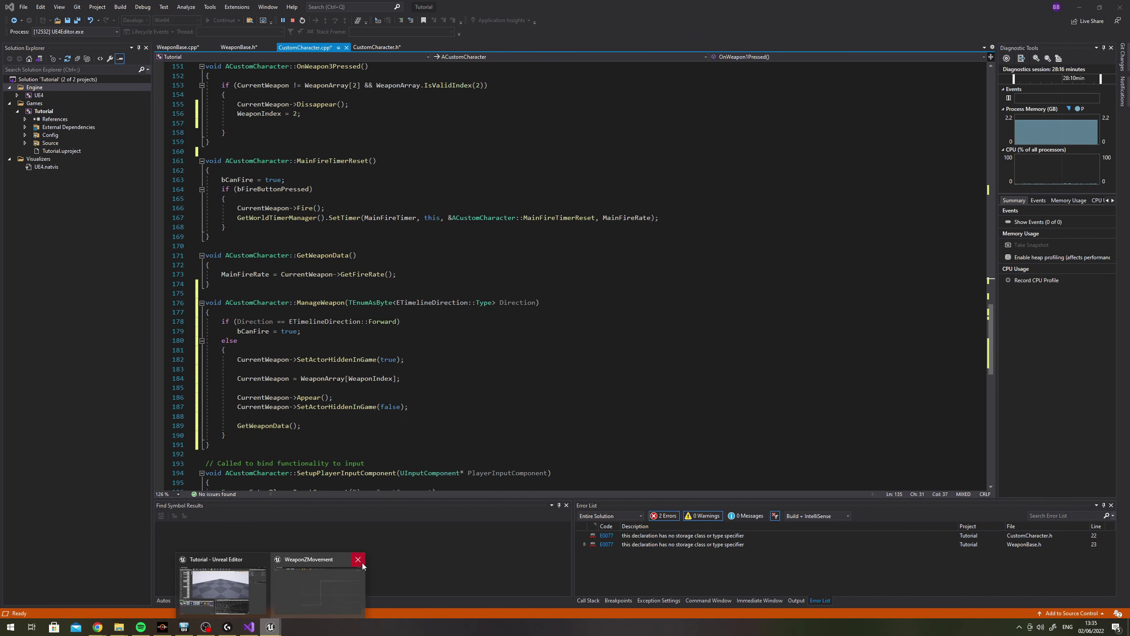
Close the WeaponZMovement curve window and recompile the Tutorial module
{"action": "left_click", "coordinate": [362, 563]}
{"action": "left_click", "coordinate": [332, 571]}
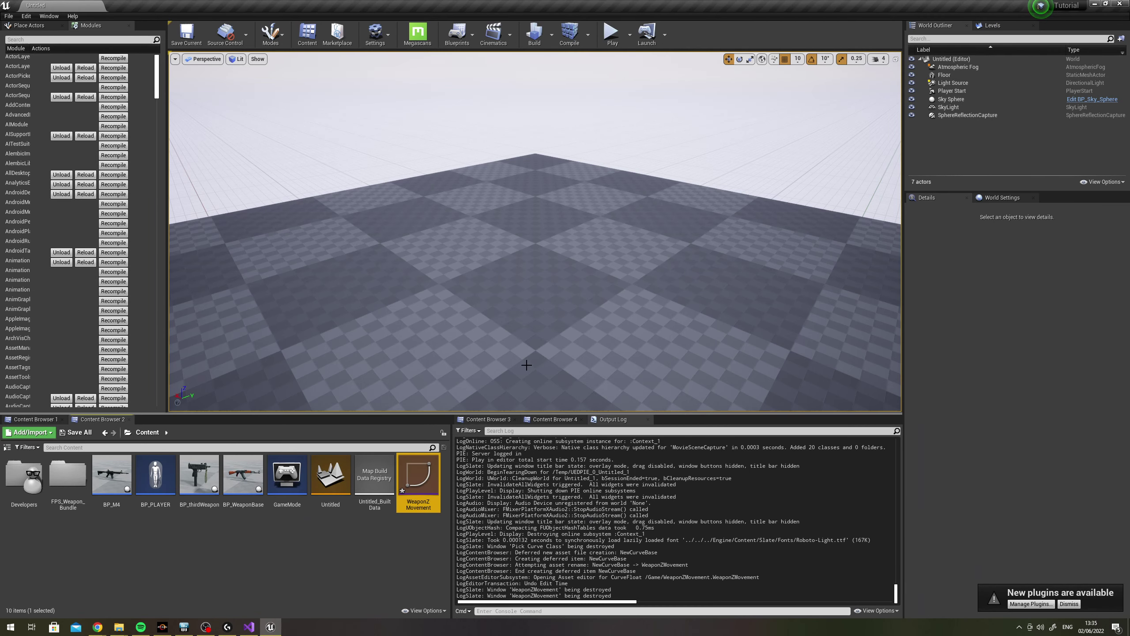
{"action": "left_click", "coordinate": [65, 40]}
{"action": "type", "text": "T"}
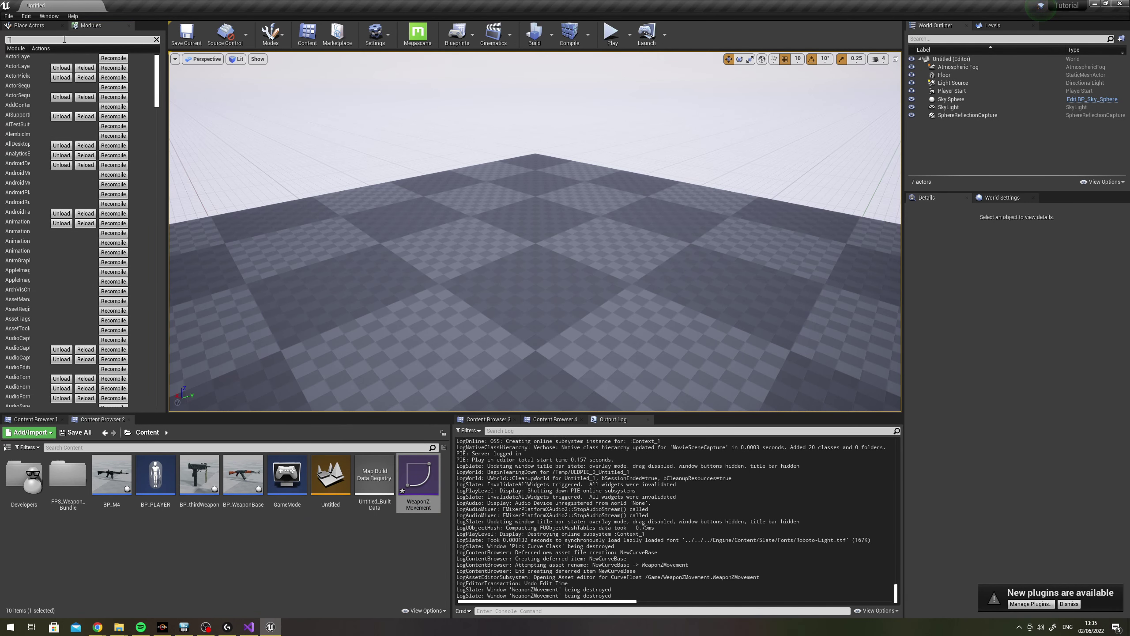
{"action": "type", "text": "utorial"}
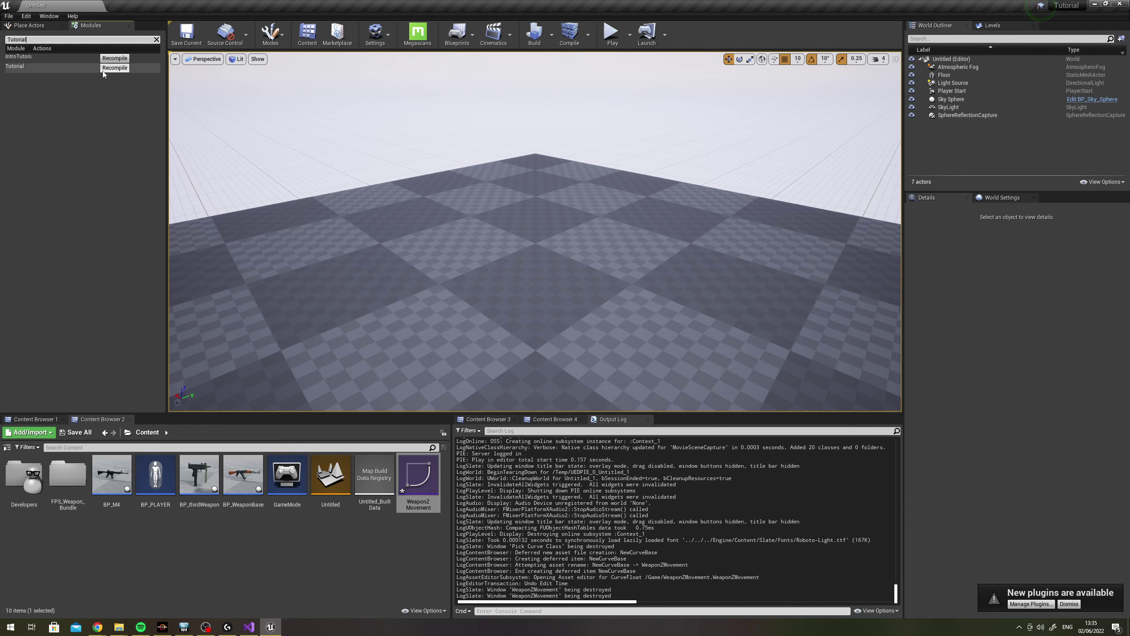
{"action": "left_click", "coordinate": [103, 69]}
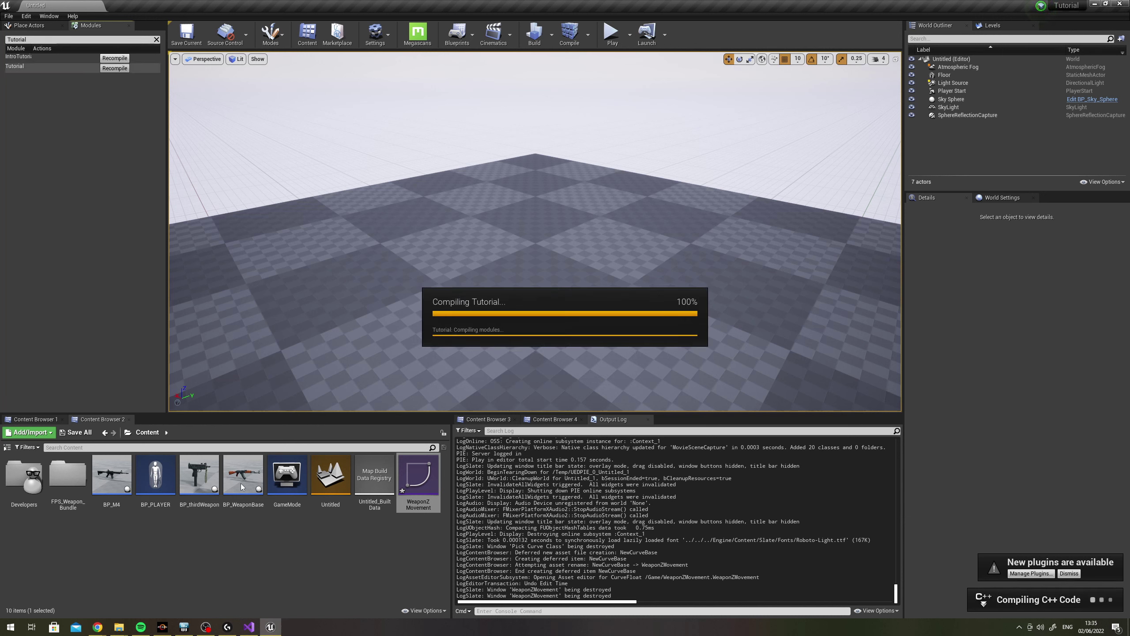
From the failed compile's Message Log, go to the WeaponBase.h(18) error
{"action": "mouse_move", "coordinate": [245, 632]}
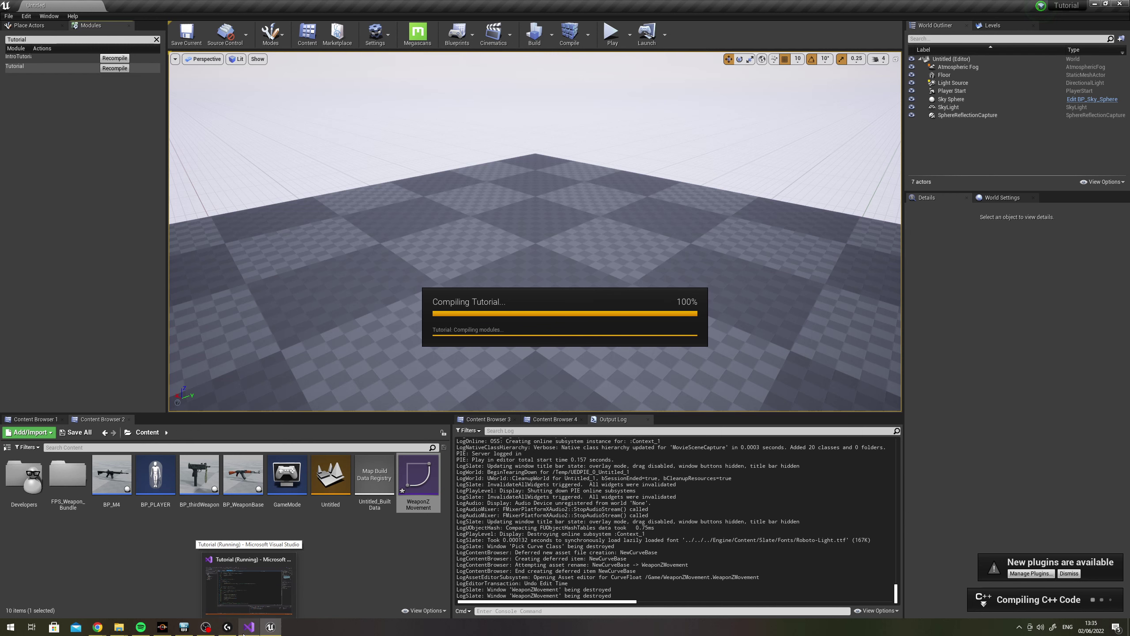
{"action": "left_click", "coordinate": [1082, 605]}
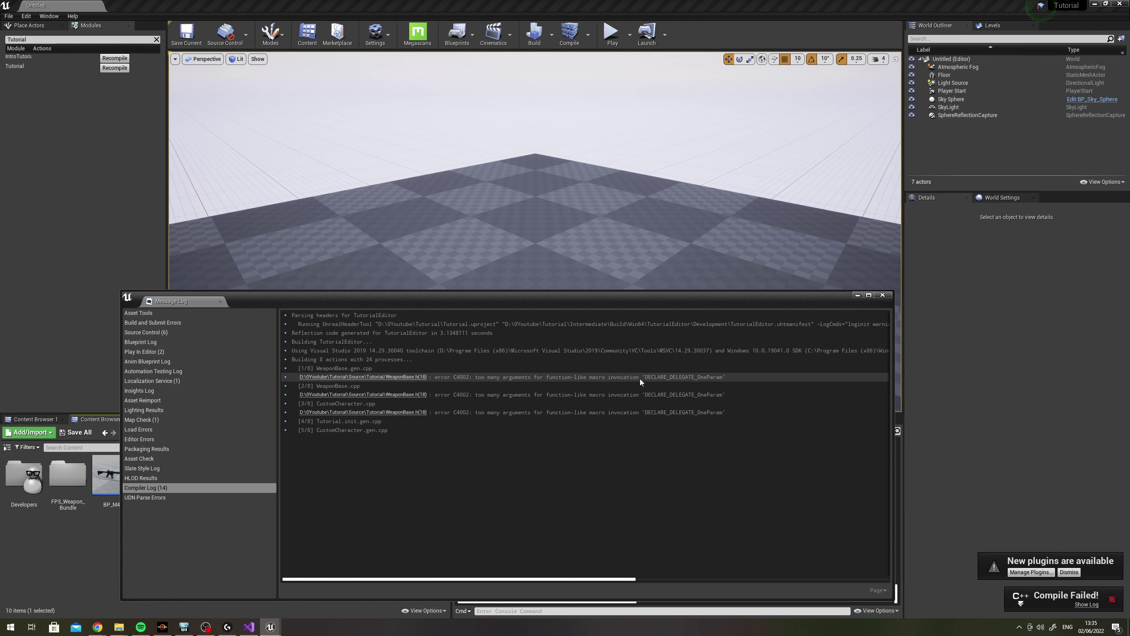
{"action": "left_click", "coordinate": [363, 377]}
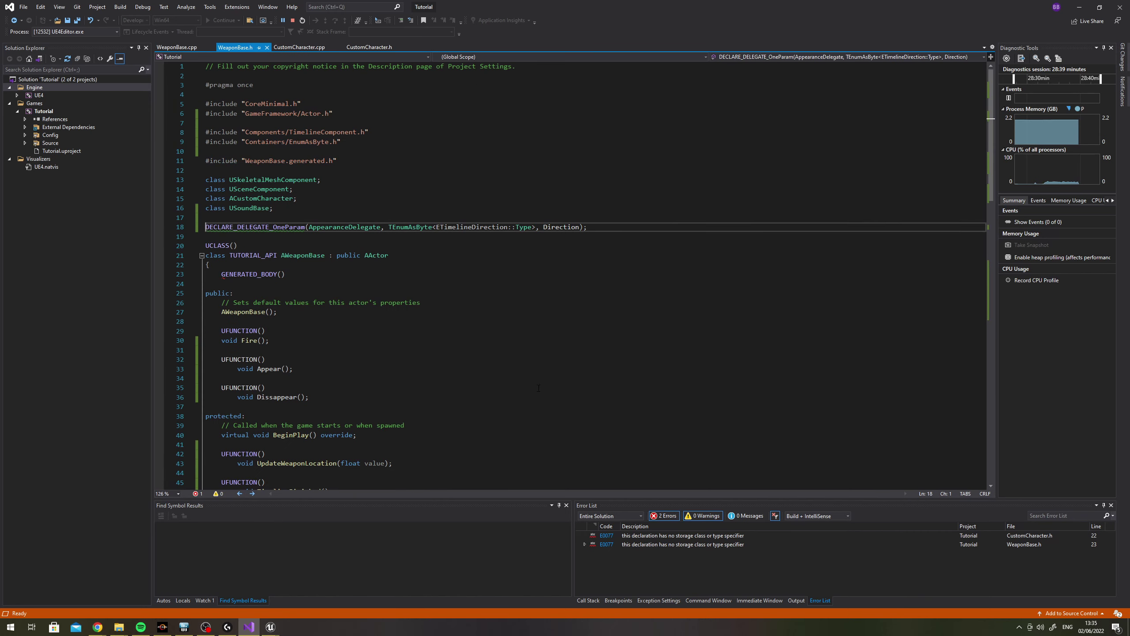
Delete the stray comma before Direction in WeaponBase.h's line-18 delegate declaration
{"action": "left_click", "coordinate": [540, 227]}
{"action": "key", "text": "BackSpace"}
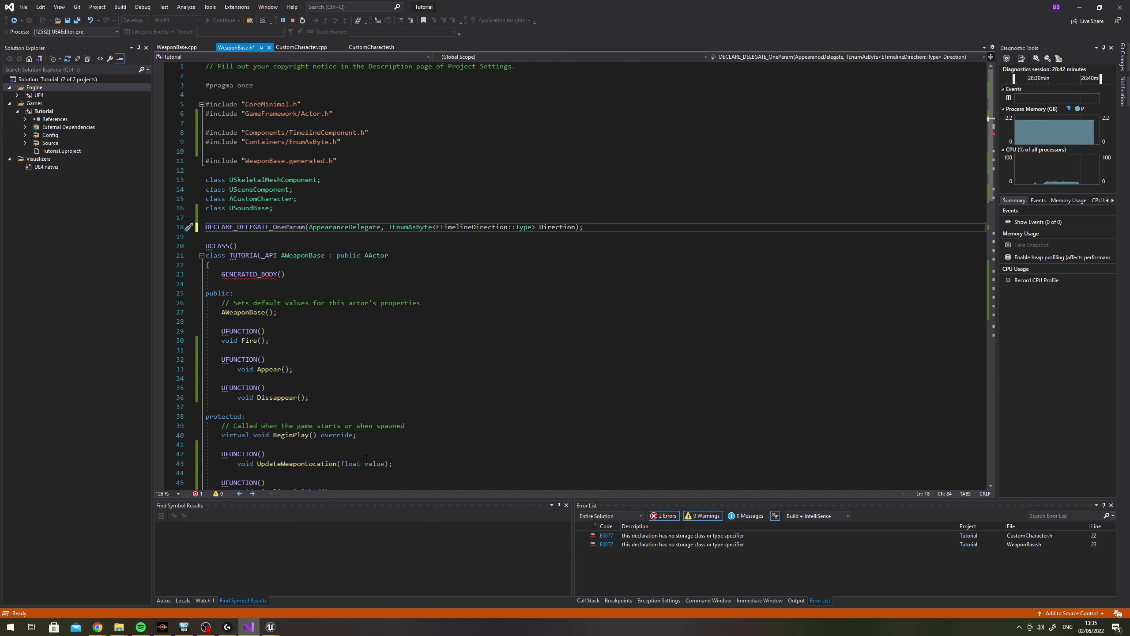
{"action": "scroll", "coordinate": [398, 315], "scroll_direction": "down", "scroll_amount": 6}
{"action": "scroll", "coordinate": [398, 315], "scroll_direction": "down", "scroll_amount": 5}
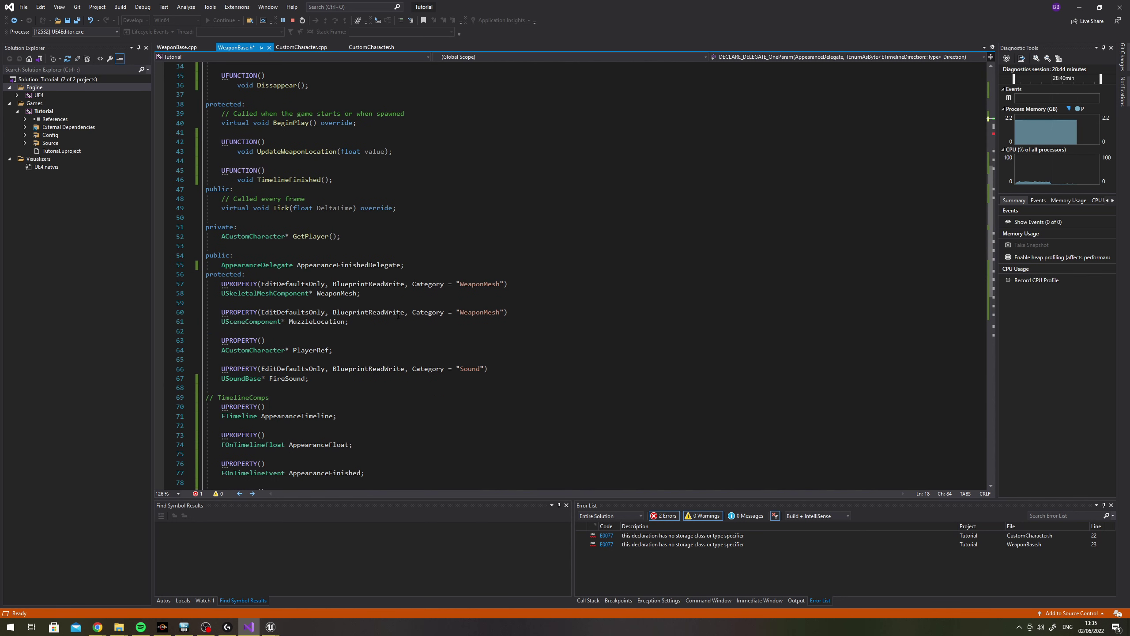
{"action": "scroll", "coordinate": [399, 315], "scroll_direction": "down", "scroll_amount": 1}
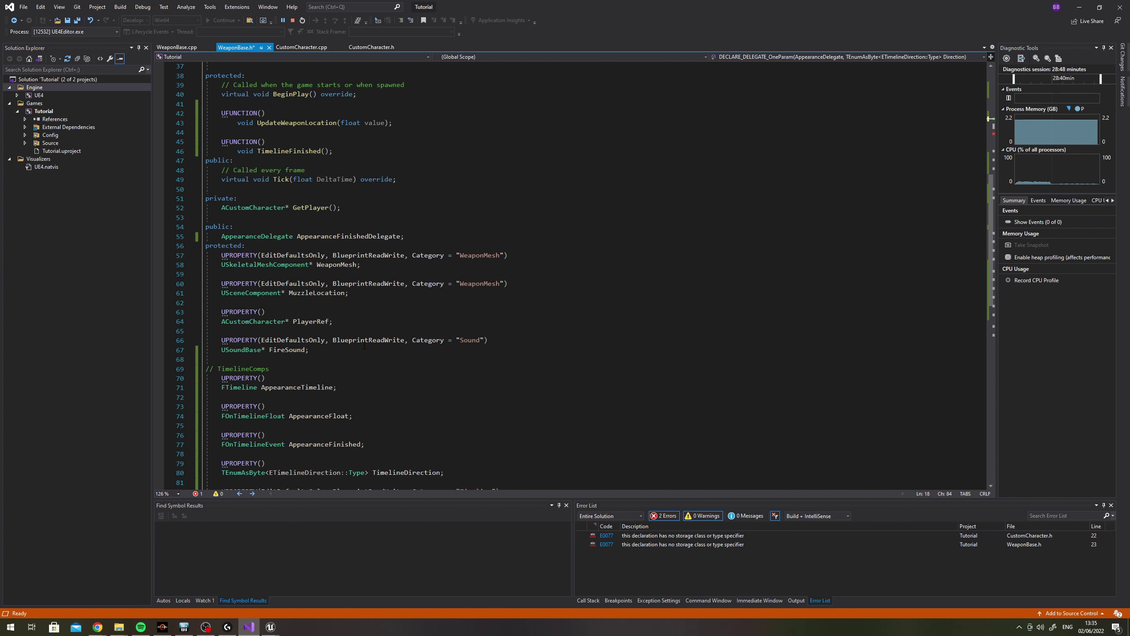
{"action": "scroll", "coordinate": [364, 346], "scroll_direction": "down", "scroll_amount": 6}
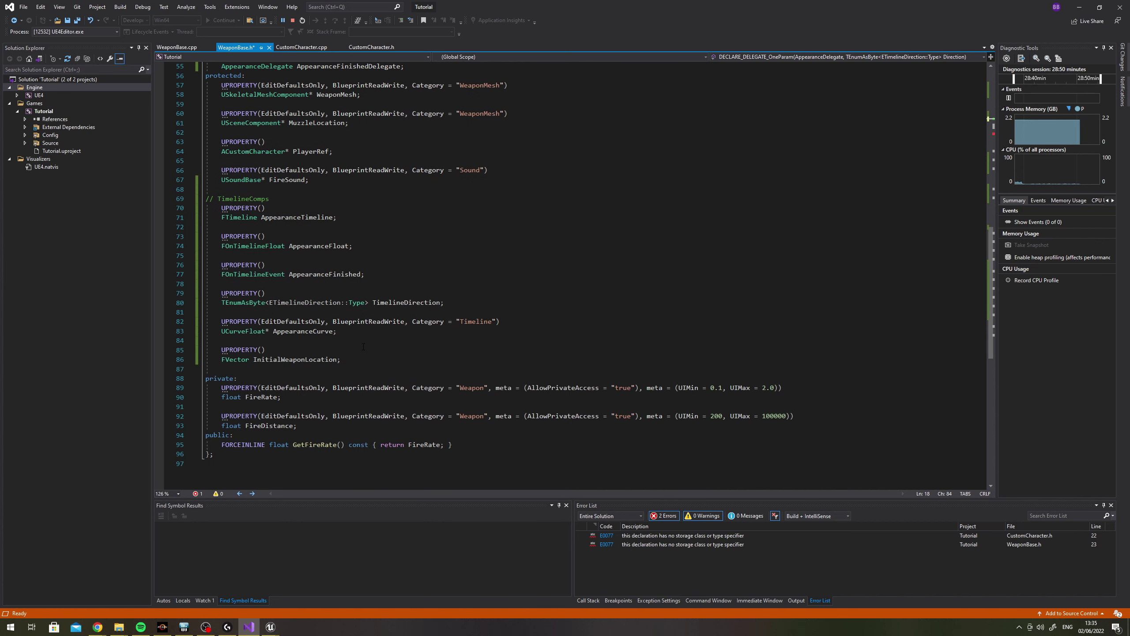
{"action": "scroll", "coordinate": [362, 347], "scroll_direction": "up", "scroll_amount": 8}
Add an if (AppearanceTimeline.IsPlaying()) check after Super::Tick in WeaponBase.cpp's Tick
{"action": "left_click", "coordinate": [176, 47]}
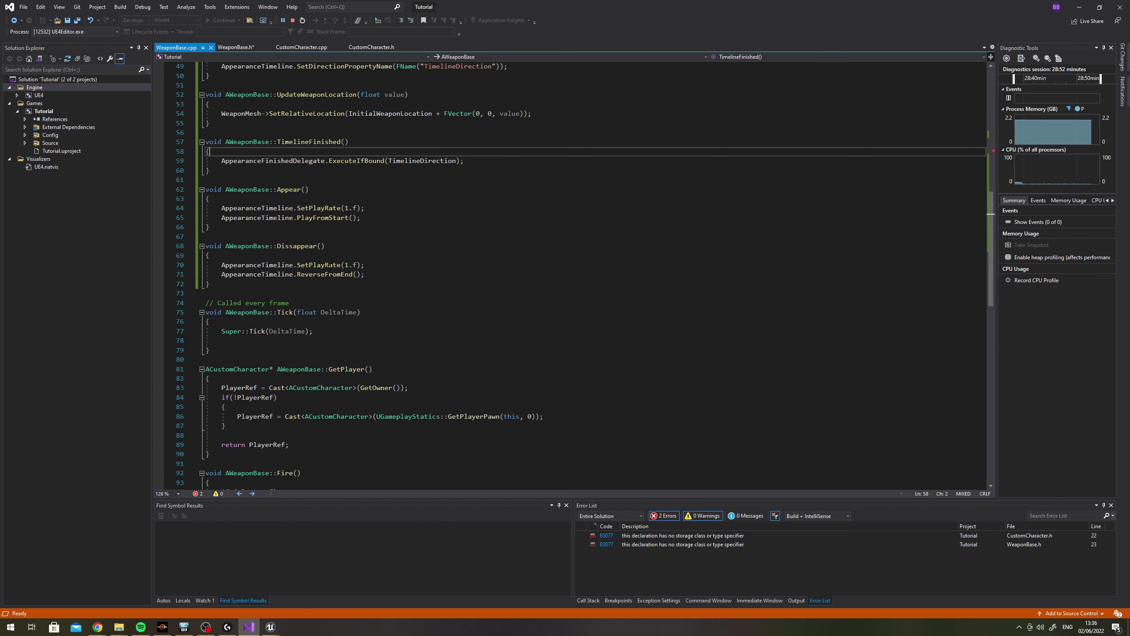
{"action": "scroll", "coordinate": [345, 325], "scroll_direction": "up", "scroll_amount": 4}
{"action": "left_click", "coordinate": [345, 323]}
{"action": "scroll", "coordinate": [345, 325], "scroll_direction": "up", "scroll_amount": 7}
{"action": "scroll", "coordinate": [294, 311], "scroll_direction": "up", "scroll_amount": 2}
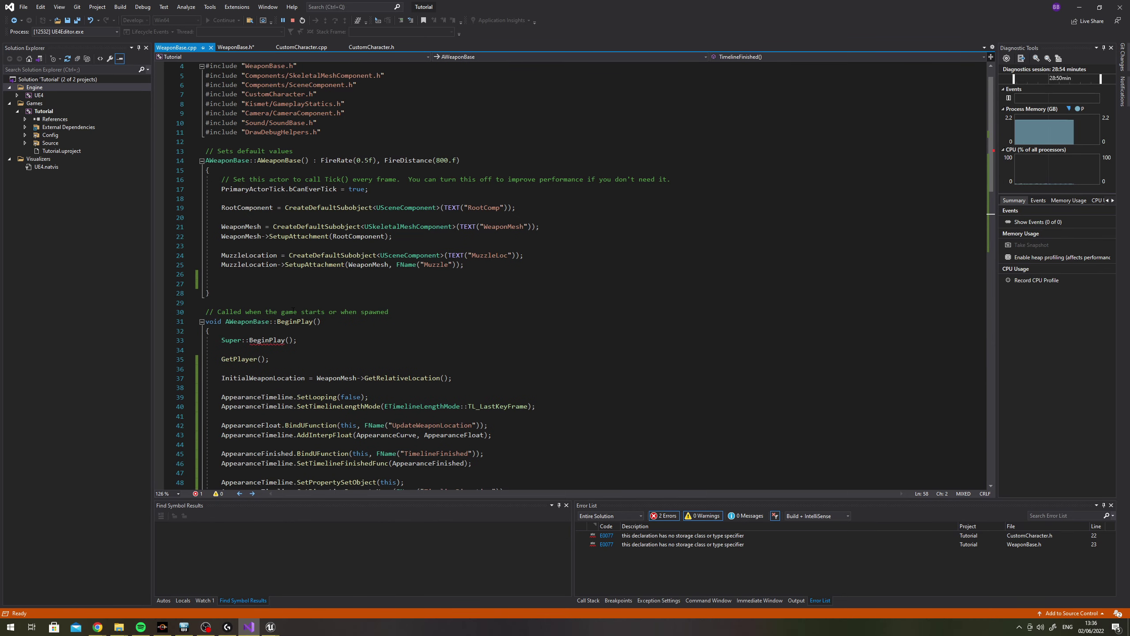
{"action": "scroll", "coordinate": [292, 307], "scroll_direction": "down", "scroll_amount": 14}
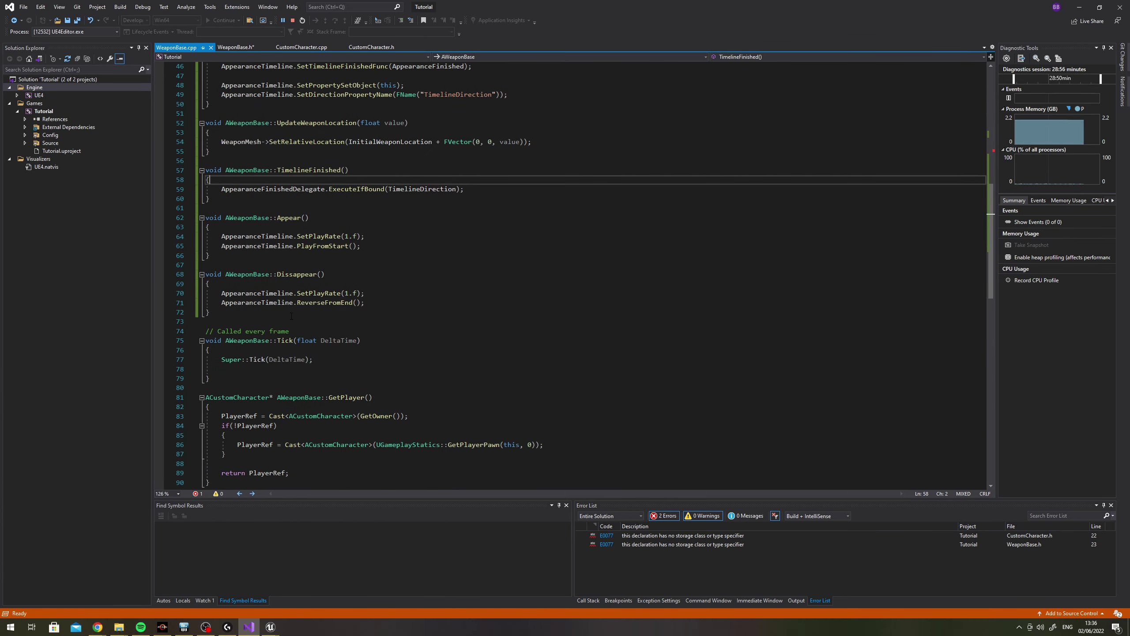
{"action": "left_click", "coordinate": [349, 361]}
{"action": "key", "text": "Return"}
{"action": "key", "text": "Return"}
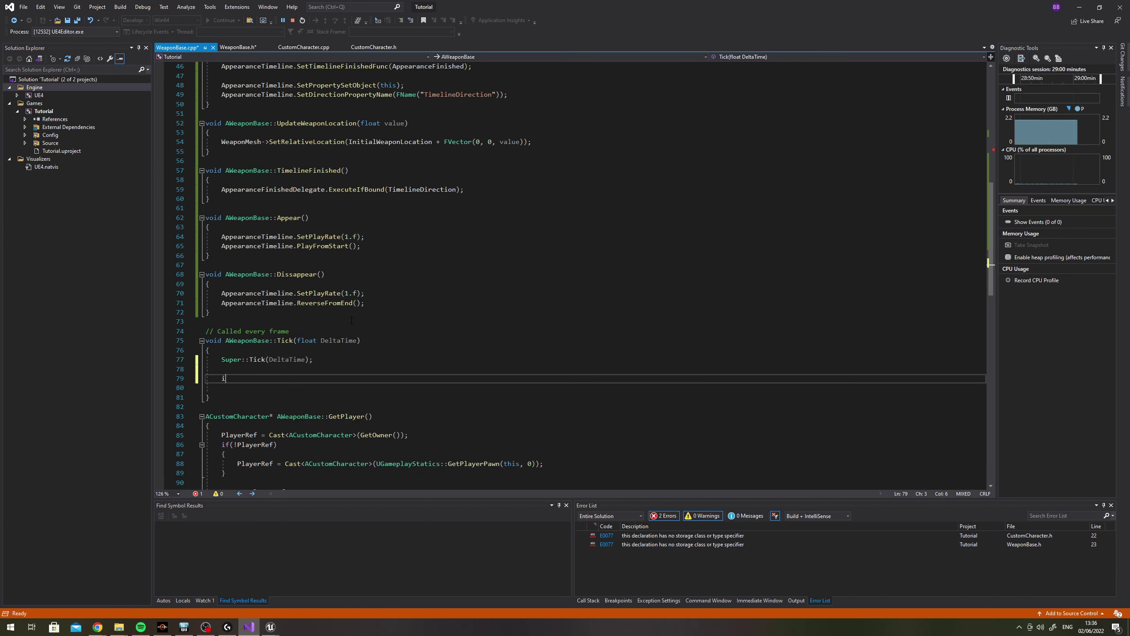
{"action": "type", "text": "if("}
{"action": "type", "text": "Appearance"}
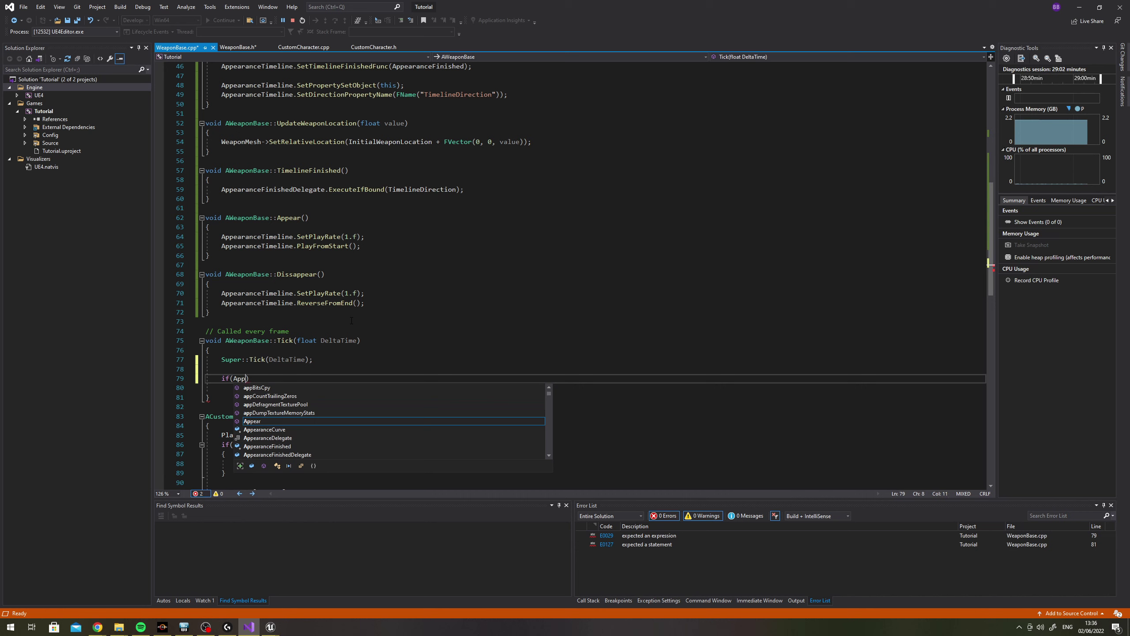
{"action": "type", "text": "Timeline"}
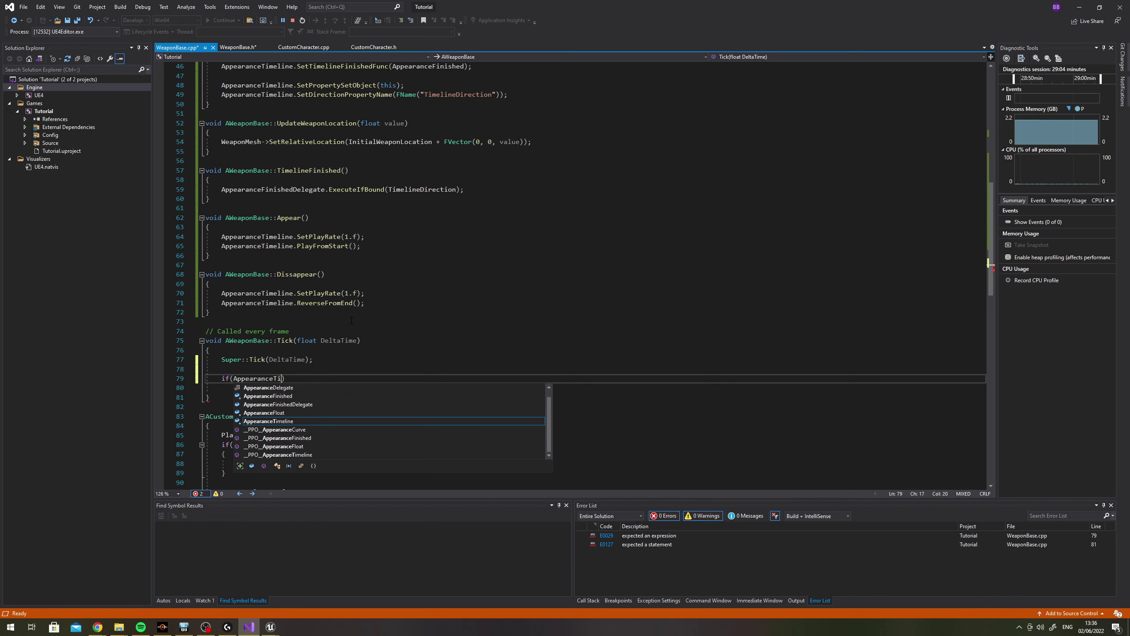
{"action": "type", "text": ".I"}
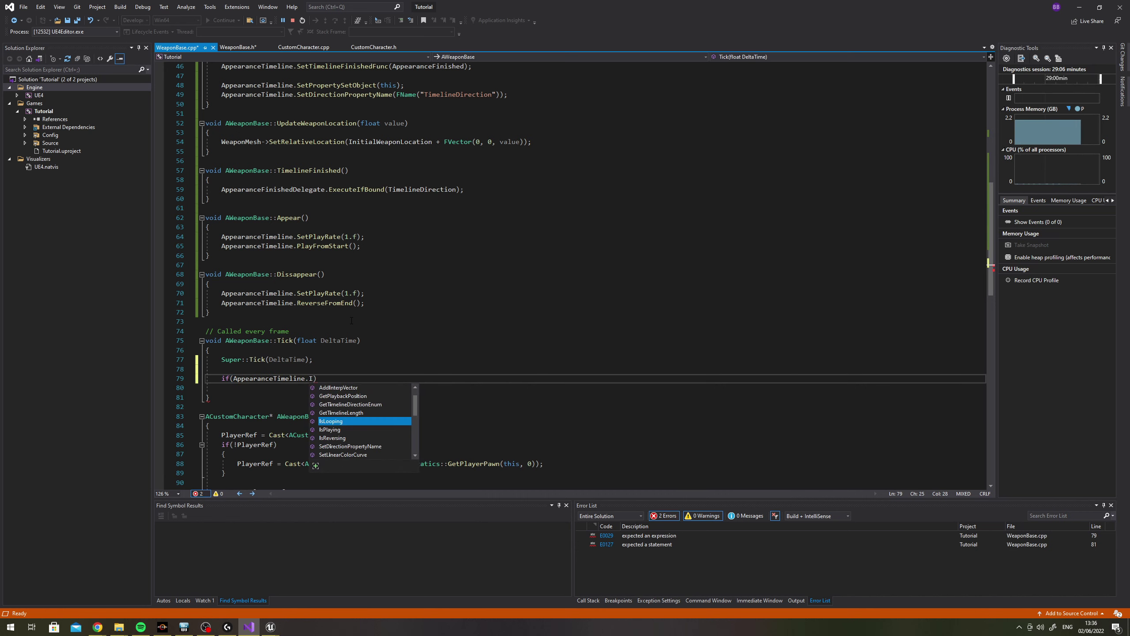
{"action": "type", "text": "sPlaying("}
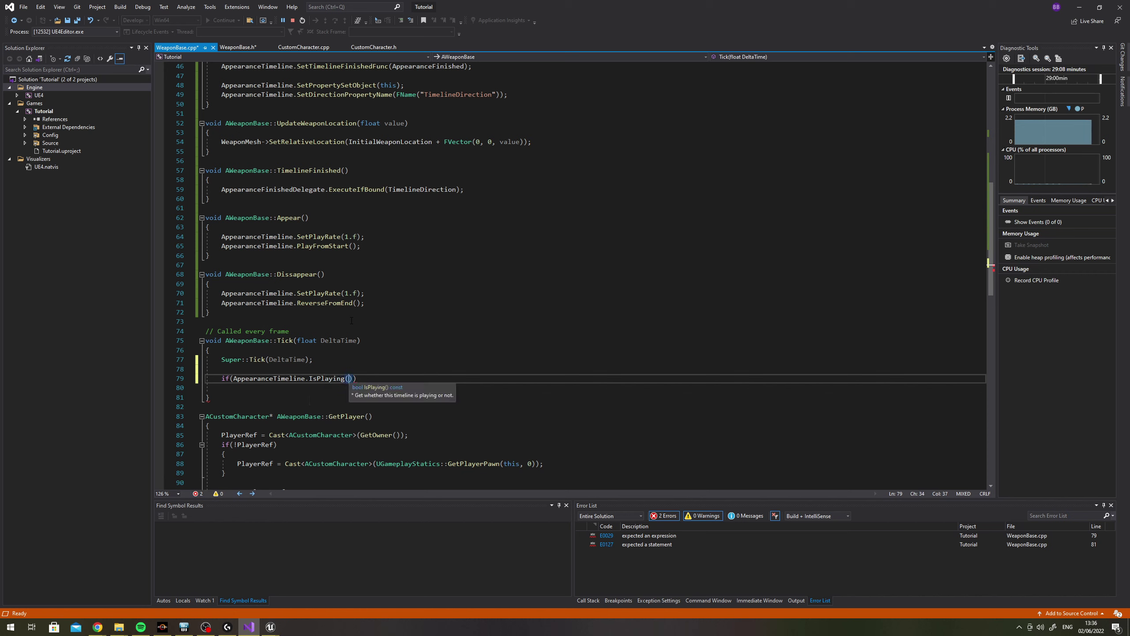
{"action": "type", "text": "))"}
{"action": "key", "text": "Return"}
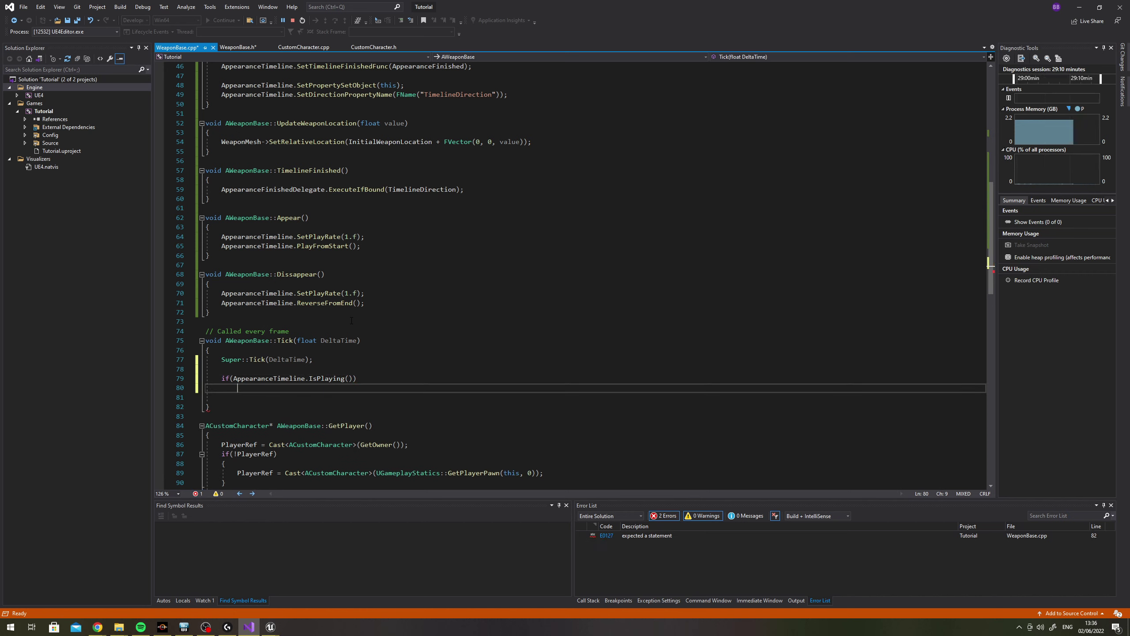
Under the check, call AppearanceTimeline.TickTimeline(DeltaTime);
{"action": "type", "text": "Appear"}
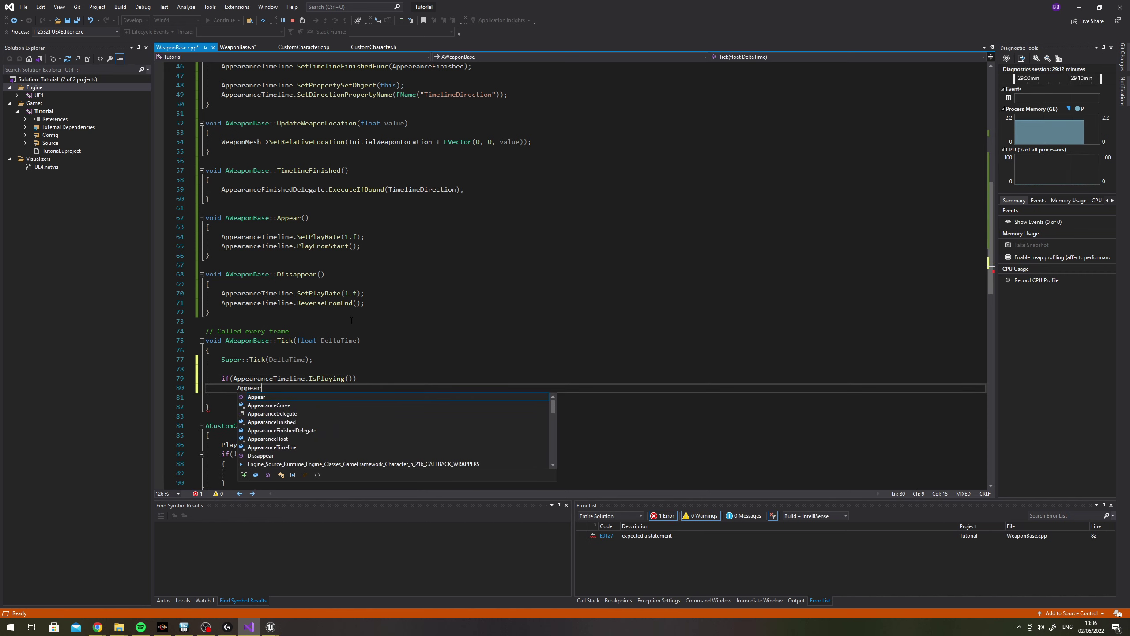
{"action": "type", "text": "anceTimeline"}
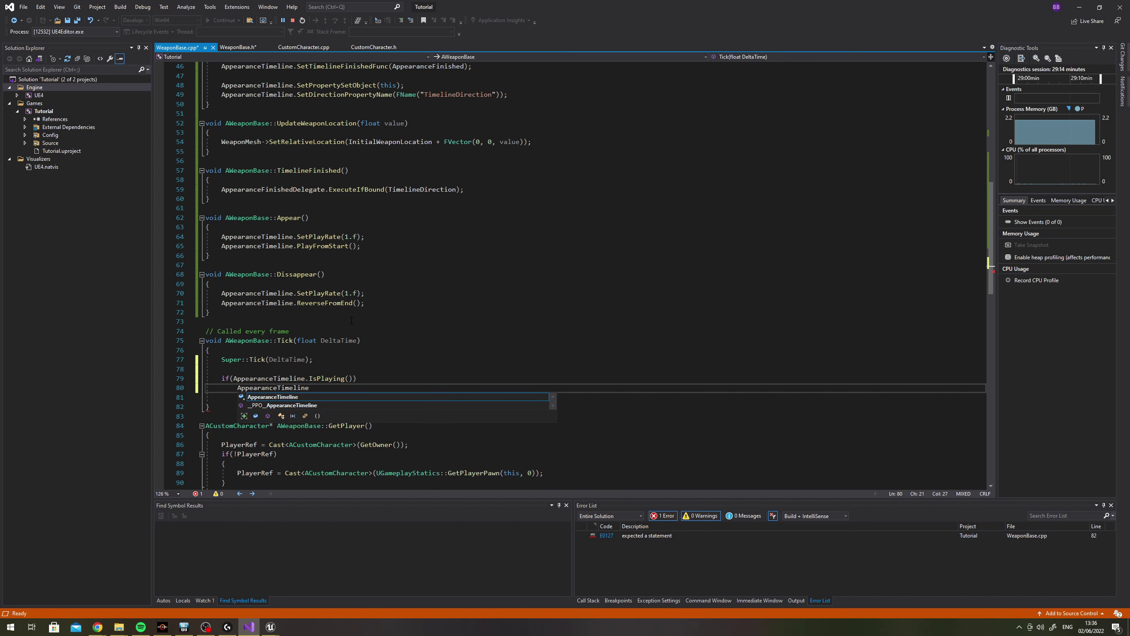
{"action": "type", "text": ".Ti"}
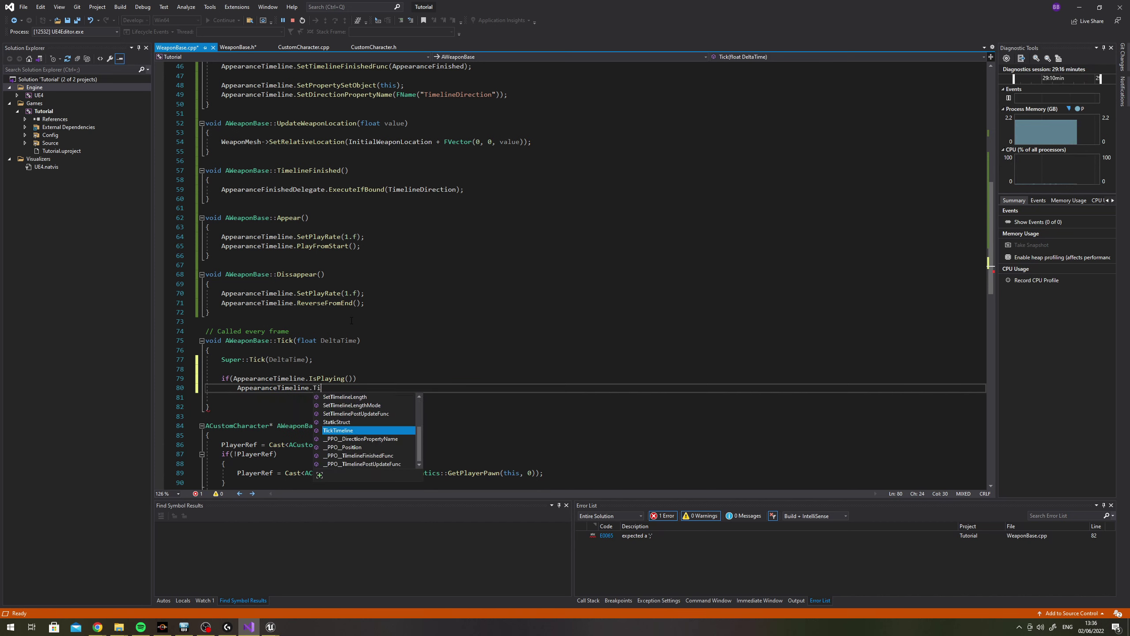
{"action": "key", "text": "Tab"}
{"action": "type", "text": "()"}
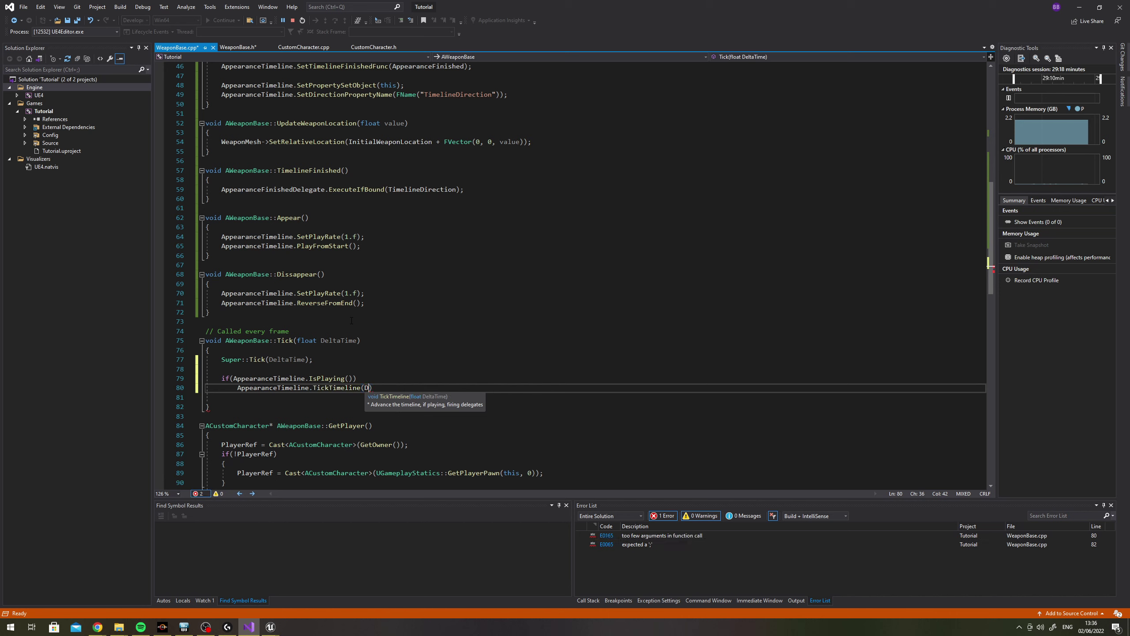
{"action": "type", "text": "DeltaTime"}
{"action": "type", "text": ";"}
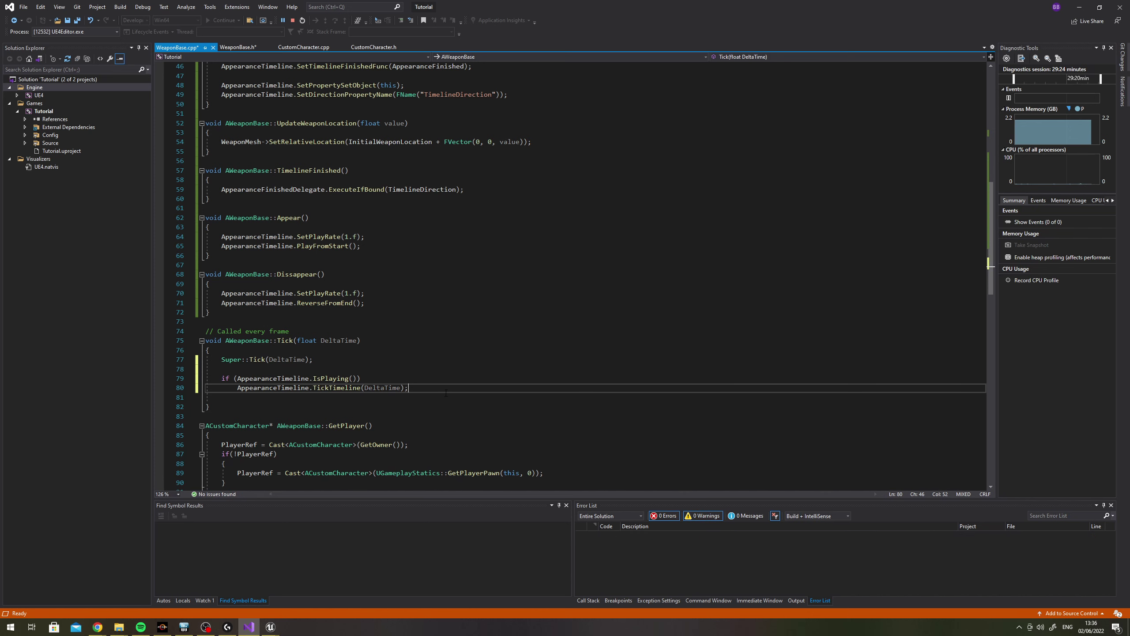
{"action": "scroll", "coordinate": [446, 393], "scroll_direction": "down", "scroll_amount": 5}
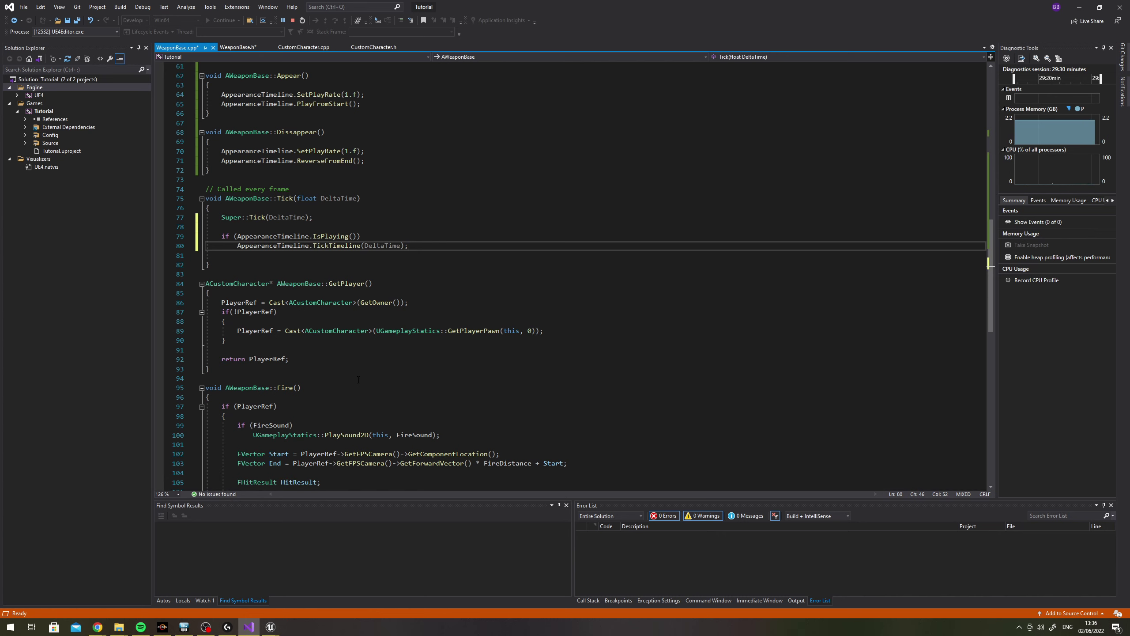
{"action": "scroll", "coordinate": [358, 380], "scroll_direction": "down", "scroll_amount": 6}
{"action": "scroll", "coordinate": [358, 380], "scroll_direction": "up", "scroll_amount": 7}
{"action": "scroll", "coordinate": [358, 380], "scroll_direction": "up", "scroll_amount": 4}
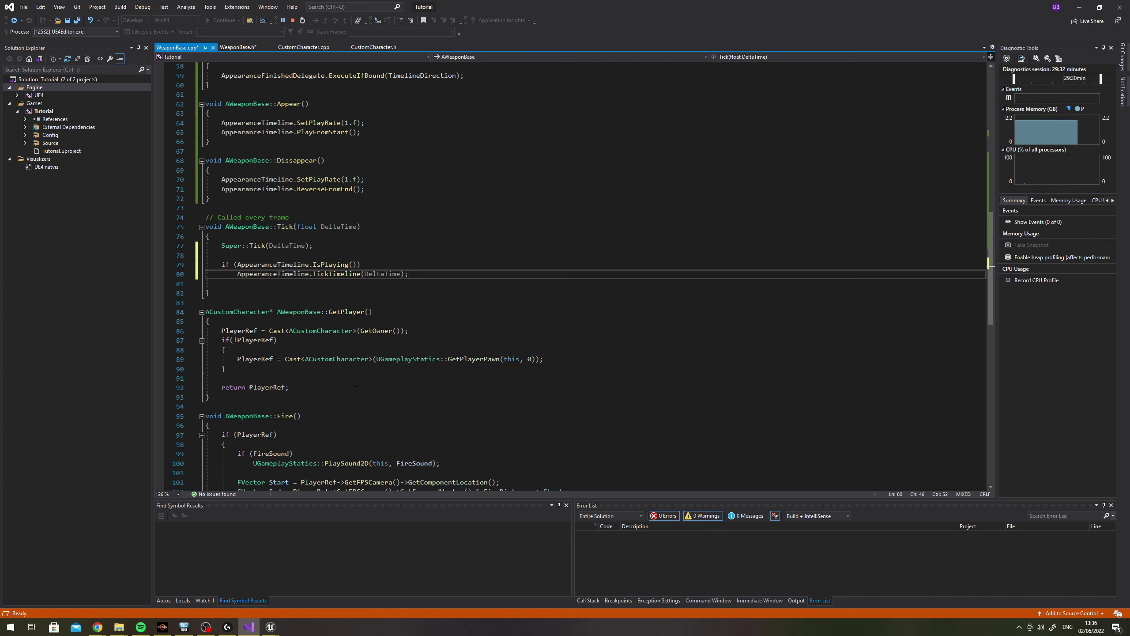
{"action": "scroll", "coordinate": [356, 383], "scroll_direction": "up", "scroll_amount": 2}
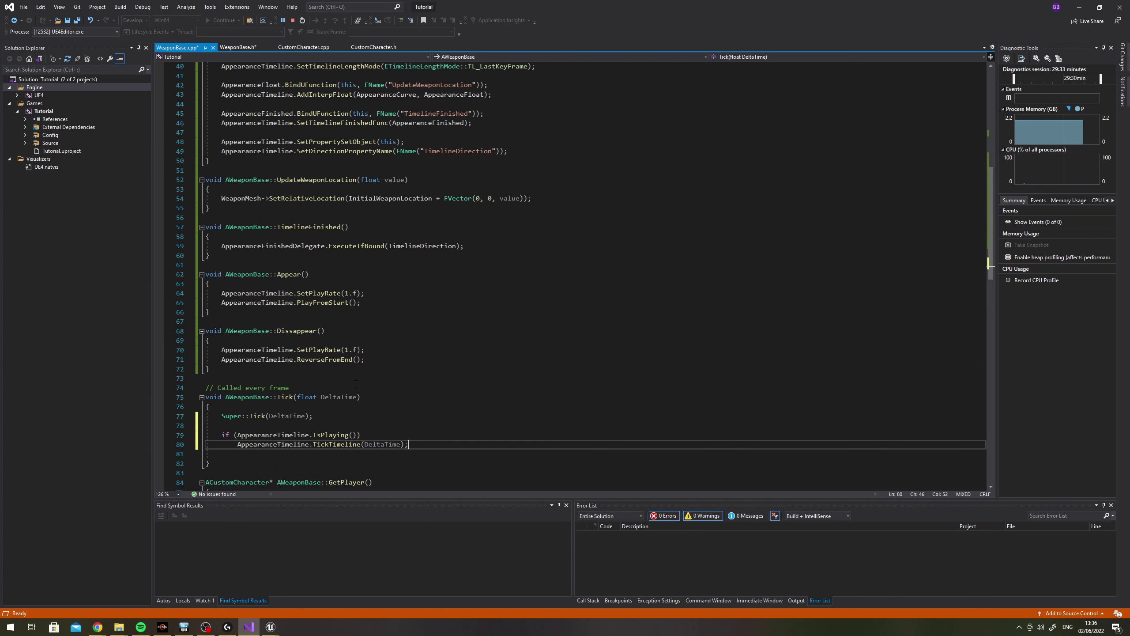
In Appear(), move the SetPlayRate and PlayFromStart calls inside a new if (AppearanceCurve) block
{"action": "left_click", "coordinate": [266, 285]}
{"action": "scroll", "coordinate": [303, 366], "scroll_direction": "up", "scroll_amount": 3}
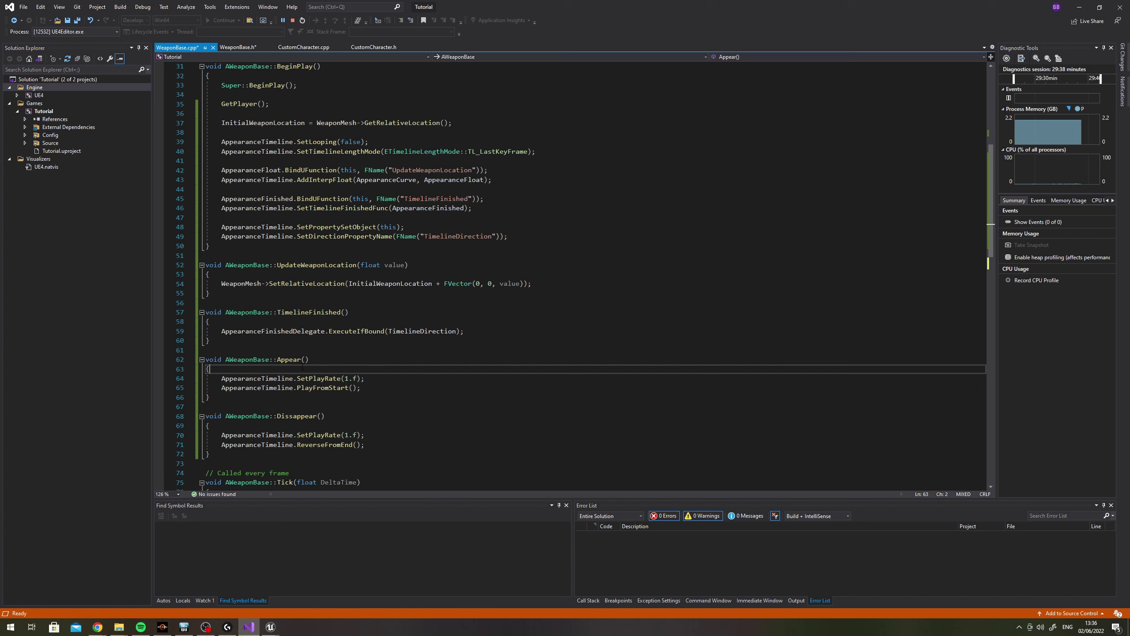
{"action": "key", "text": "Return"}
{"action": "type", "text": "if("}
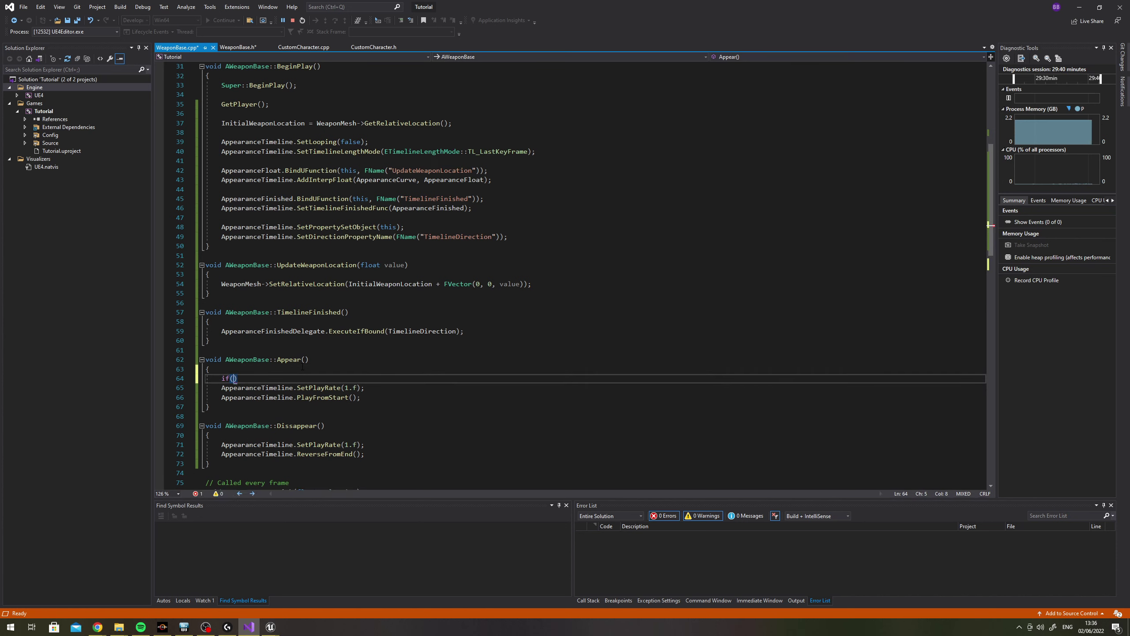
{"action": "type", "text": "Cur"}
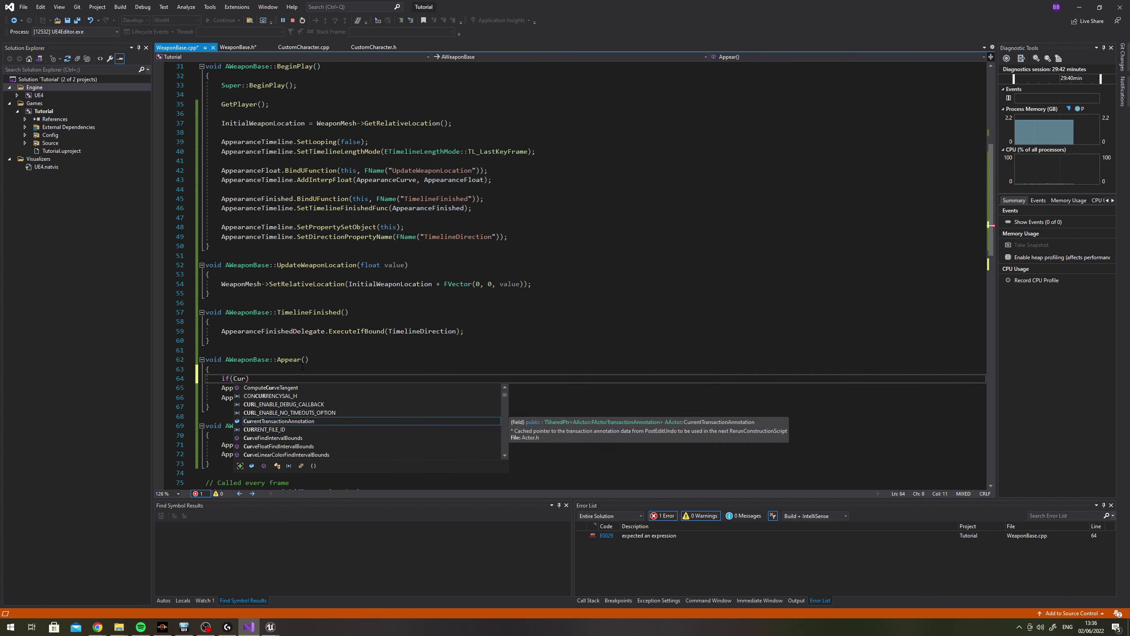
{"action": "key", "text": "BackSpace"}
{"action": "key", "text": "BackSpace"}
{"action": "key", "text": "BackSpace"}
{"action": "type", "text": "Appearance"}
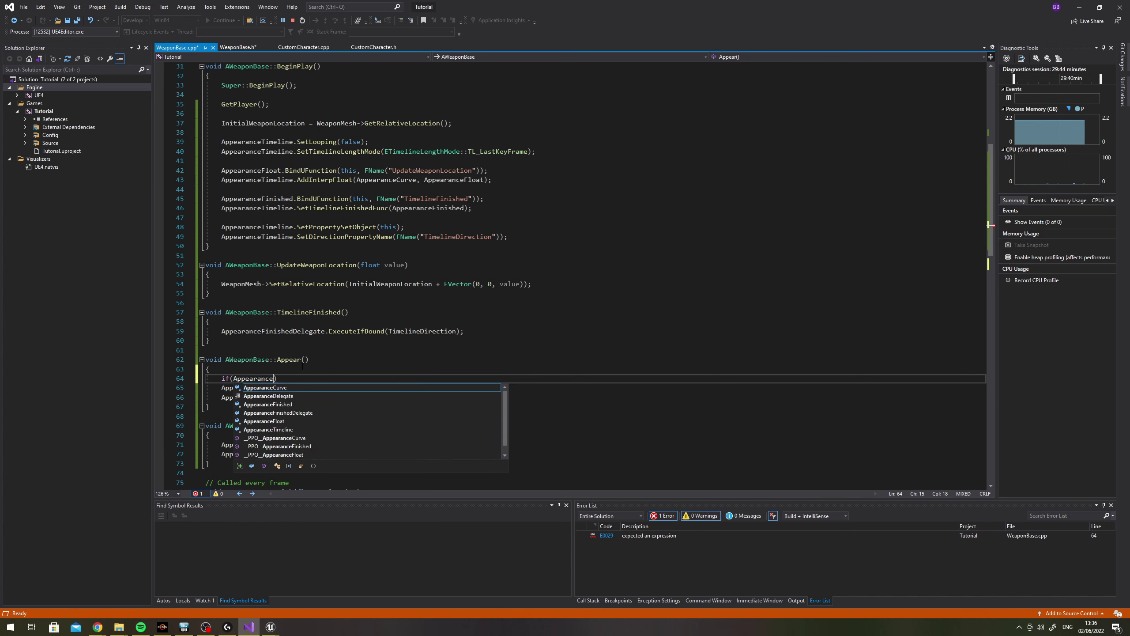
{"action": "key", "text": "Tab"}
{"action": "type", "text": "{"}
{"action": "key", "text": "Return"}
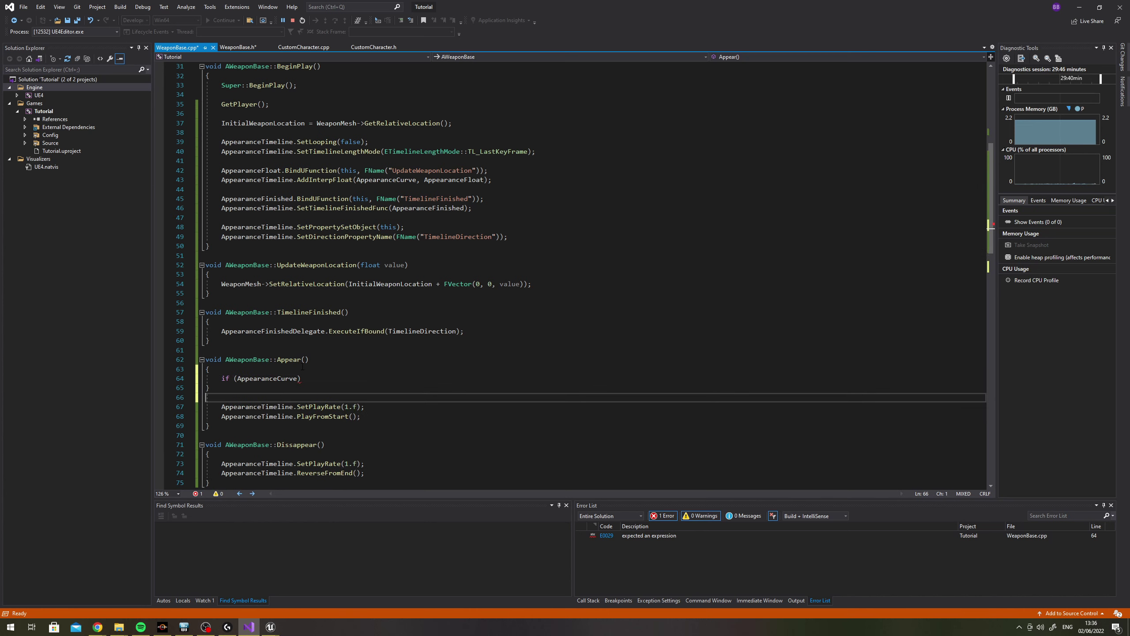
{"action": "key", "text": "ctrl+z"}
{"action": "key", "text": "ctrl+z"}
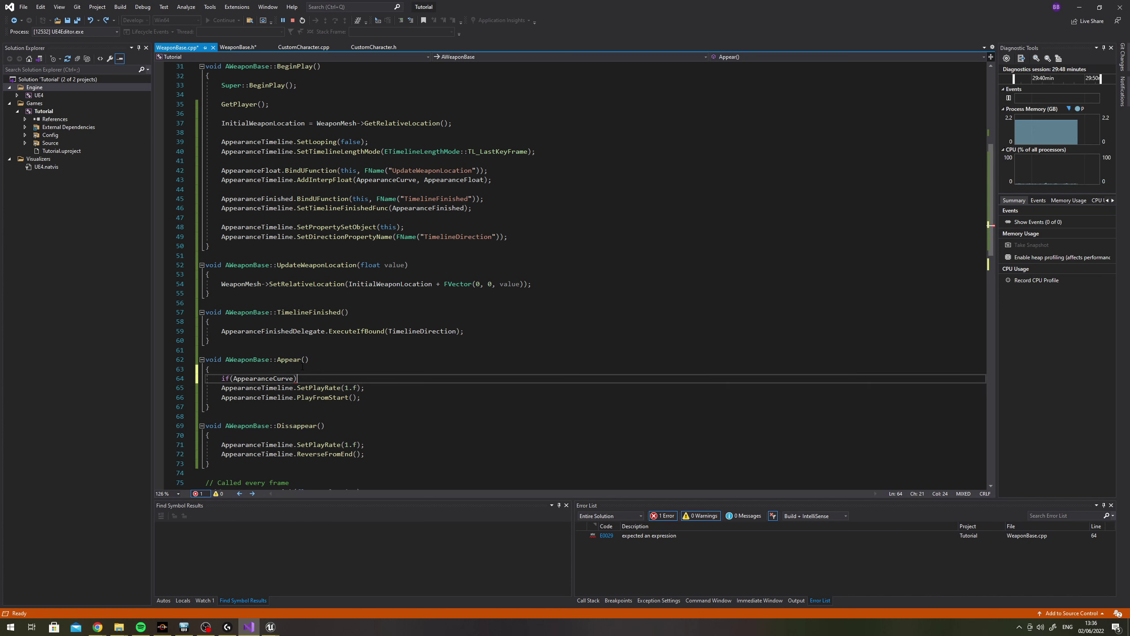
{"action": "key", "text": "ctrl+z"}
{"action": "type", "text": "{"}
{"action": "key", "text": "Return"}
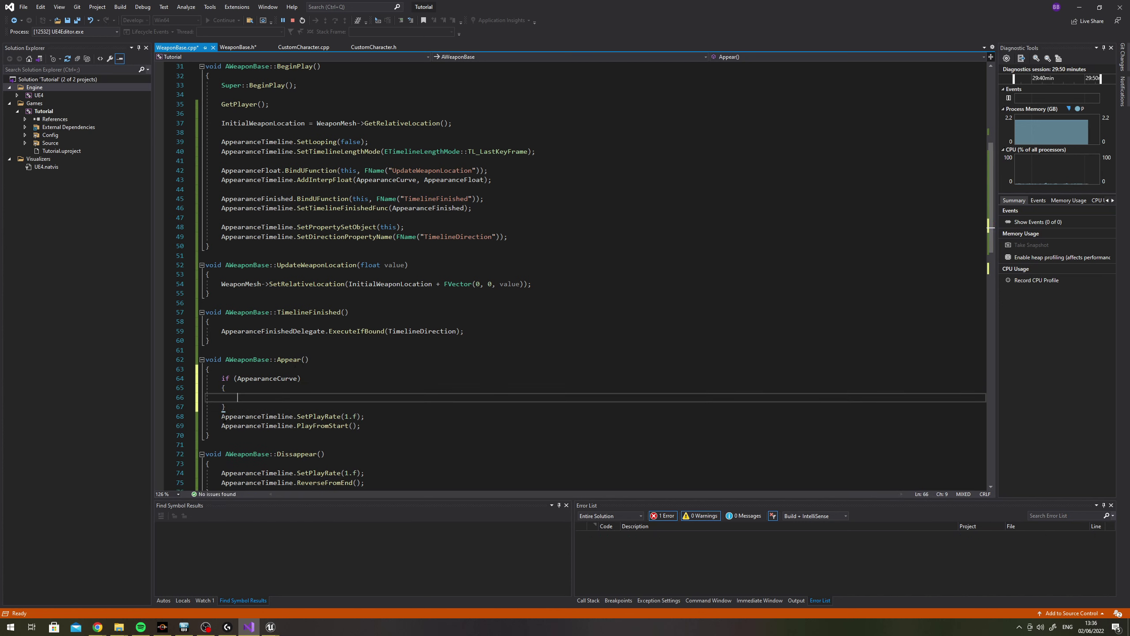
{"action": "left_click_drag", "start_coordinate": [221, 416], "coordinate": [386, 428]}
{"action": "key", "text": "ctrl+x"}
{"action": "left_click", "coordinate": [272, 400]}
{"action": "key", "text": "ctrl+v"}
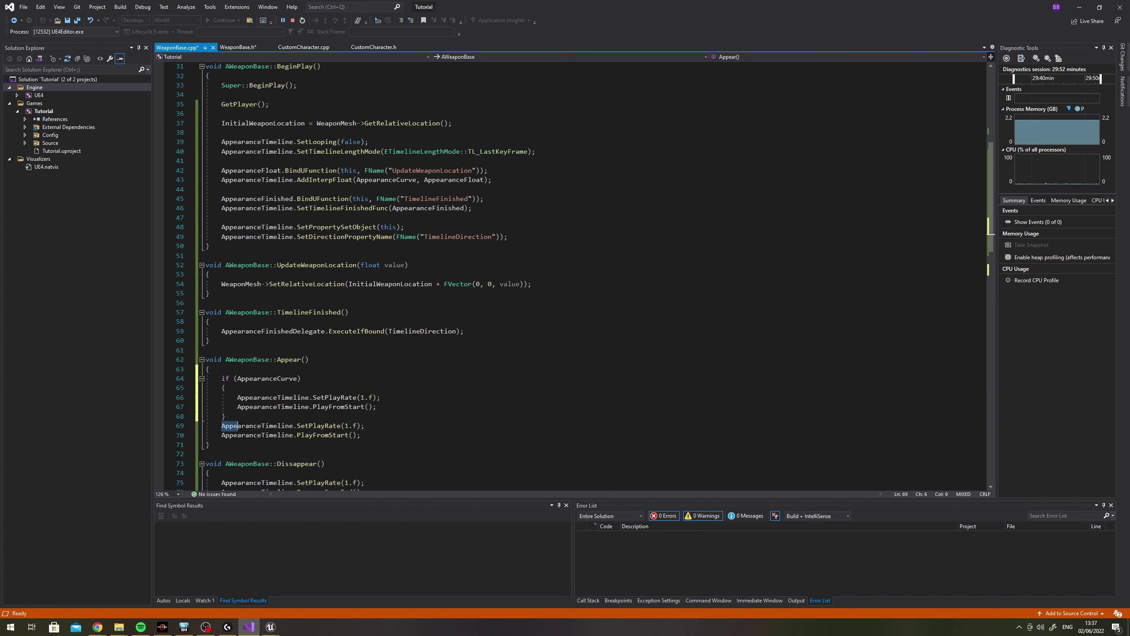
{"action": "key", "text": "BackSpace"}
{"action": "scroll", "coordinate": [379, 439], "scroll_direction": "down", "scroll_amount": 7}
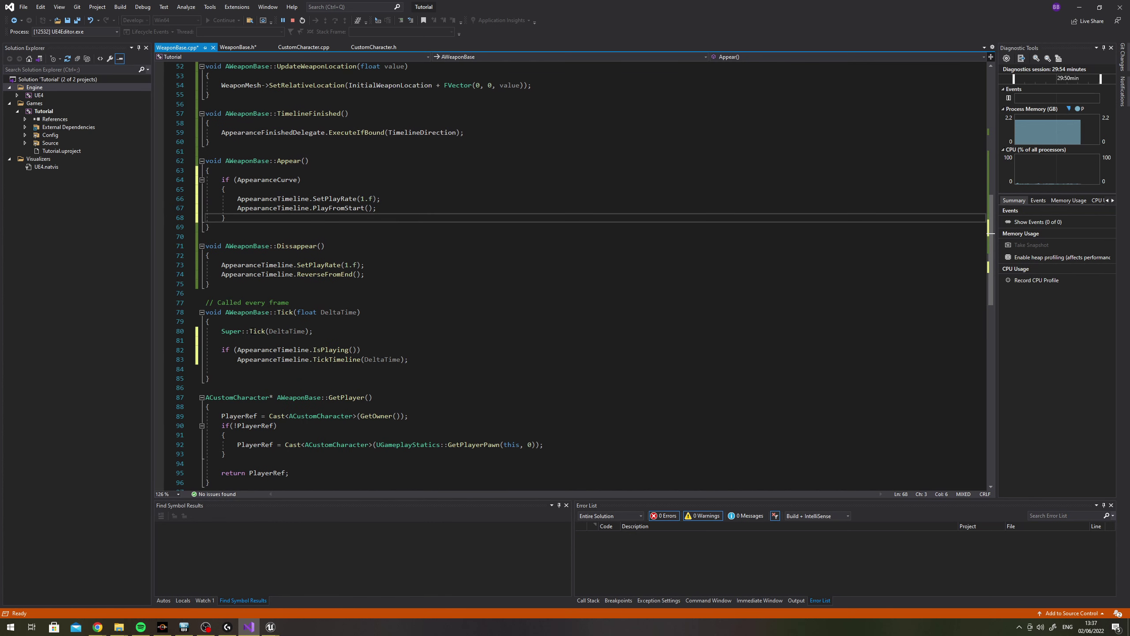
In Dissappear(), put SetPlayRate(1.f) and ReverseFromEnd() inside an if (AppearanceCurve) block and delete the duplicates
{"action": "left_click", "coordinate": [263, 256]}
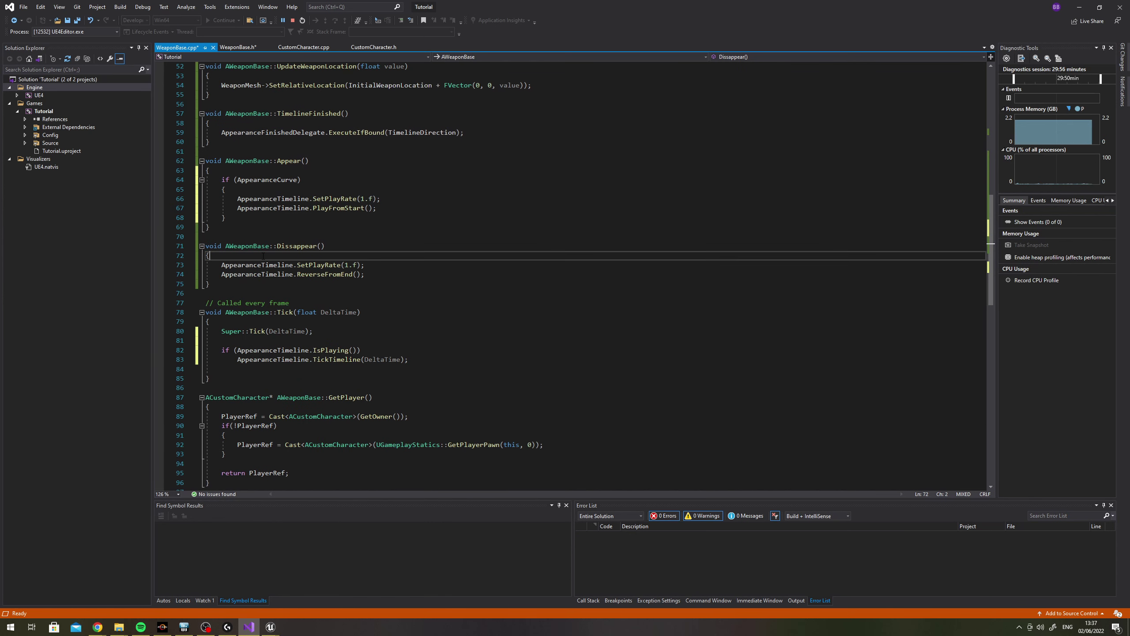
{"action": "key", "text": "Return"}
{"action": "type", "text": "if("}
{"action": "key", "text": "ctrl+v"}
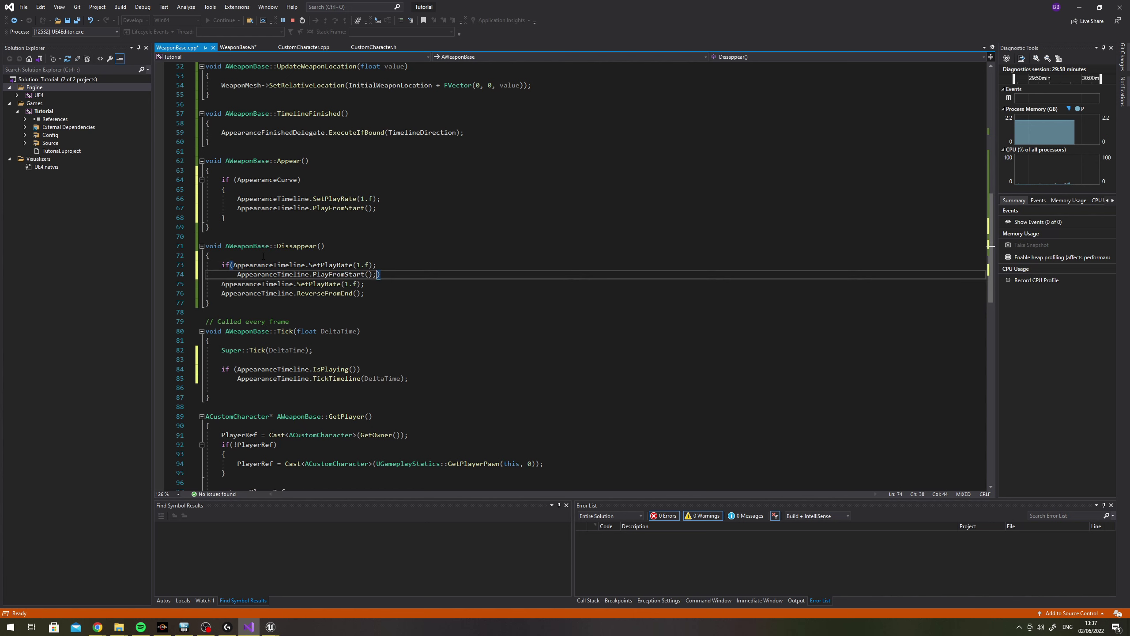
{"action": "key", "text": "ctrl+z"}
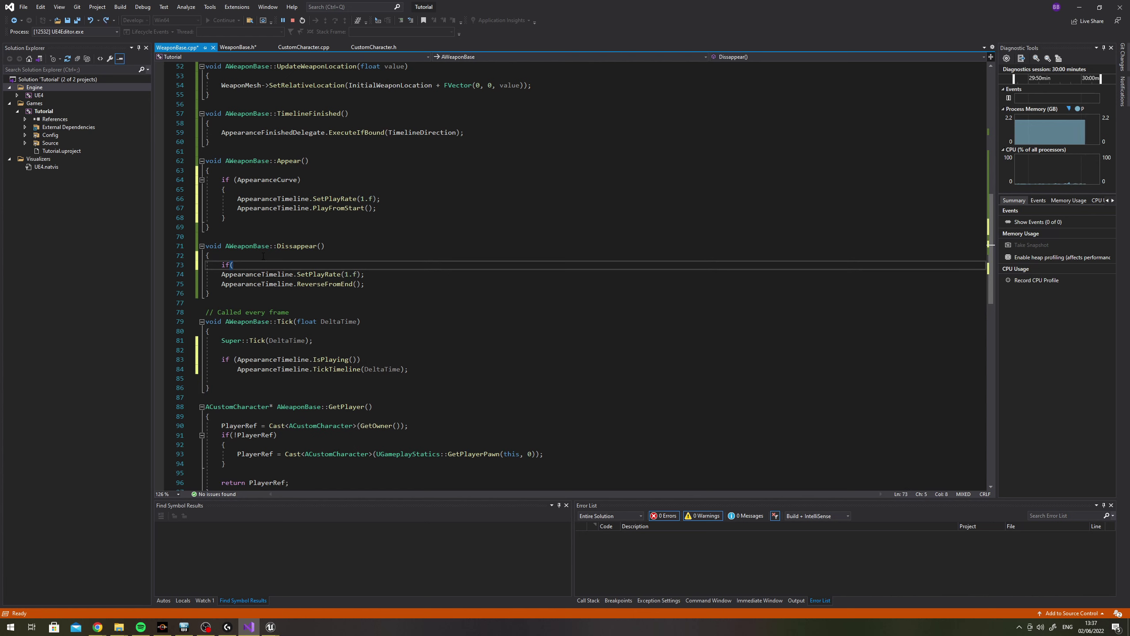
{"action": "type", "text": "AppearanceCurve"}
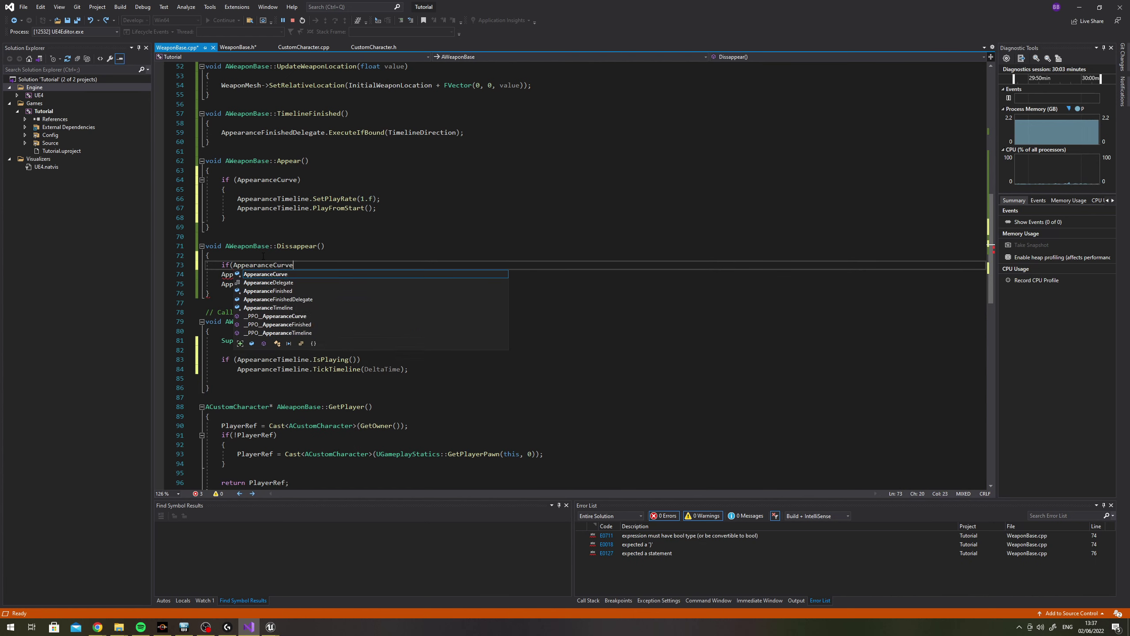
{"action": "key", "text": "Tab"}
{"action": "type", "text": ")"}
{"action": "key", "text": "Return"}
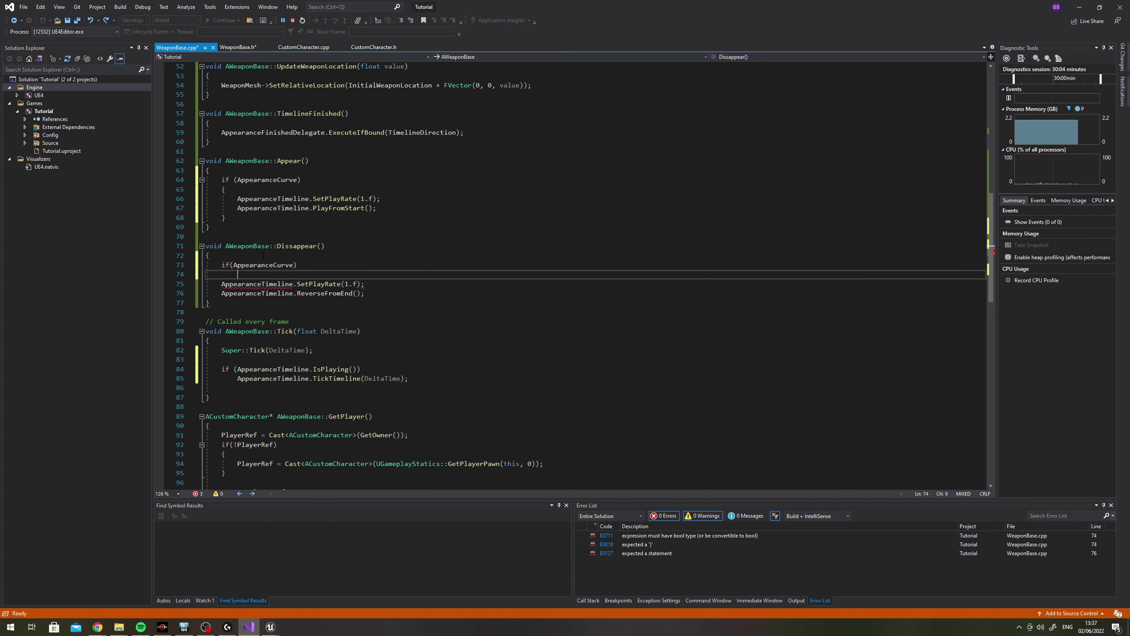
{"action": "type", "text": "{"}
{"action": "key", "text": "Return"}
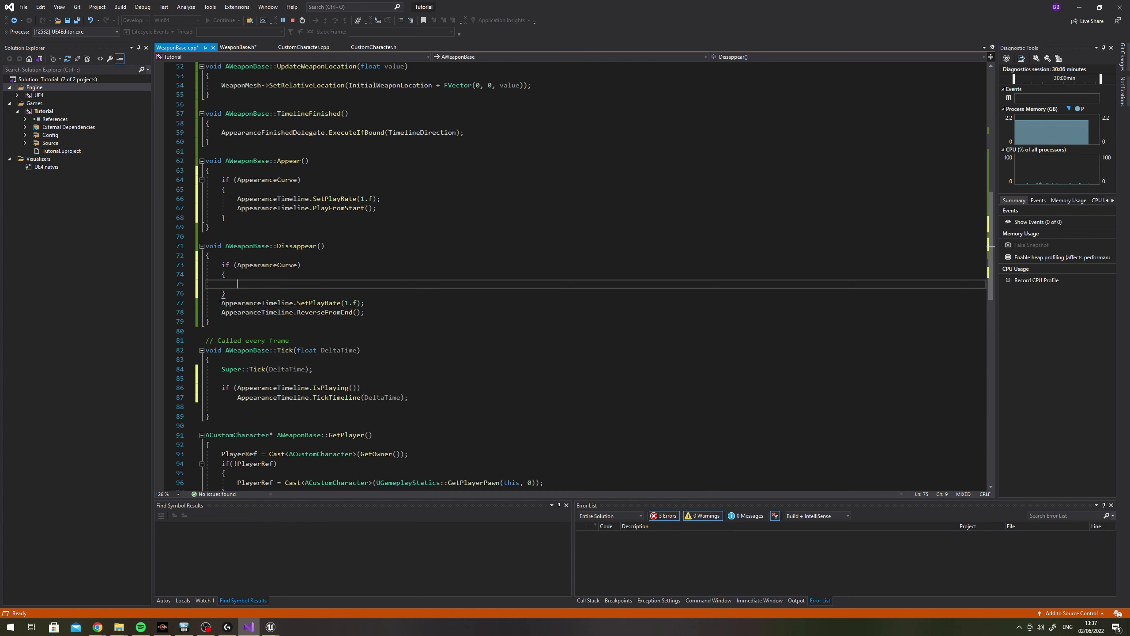
{"action": "left_click_drag", "start_coordinate": [221, 303], "coordinate": [364, 312]}
{"action": "key", "text": "ctrl+c"}
{"action": "left_click", "coordinate": [237, 284]}
{"action": "key", "text": "ctrl+v"}
{"action": "mouse_move", "coordinate": [222, 321]}
{"action": "left_mouse_down"}
{"action": "mouse_move", "coordinate": [363, 321]}
{"action": "mouse_move", "coordinate": [205, 312]}
{"action": "left_mouse_up"}
{"action": "key", "text": "Delete"}
{"action": "key", "text": "Delete"}
{"action": "key", "text": "BackSpace"}
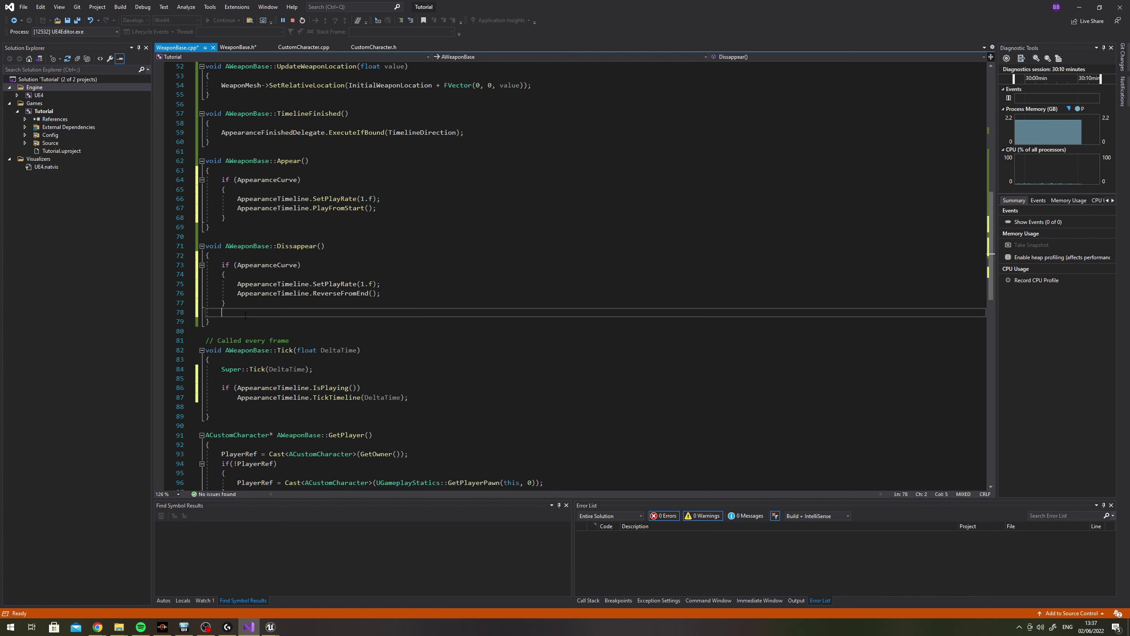
{"action": "key", "text": "Delete"}
{"action": "scroll", "coordinate": [388, 275], "scroll_direction": "down", "scroll_amount": 6}
{"action": "scroll", "coordinate": [368, 350], "scroll_direction": "up", "scroll_amount": 5}
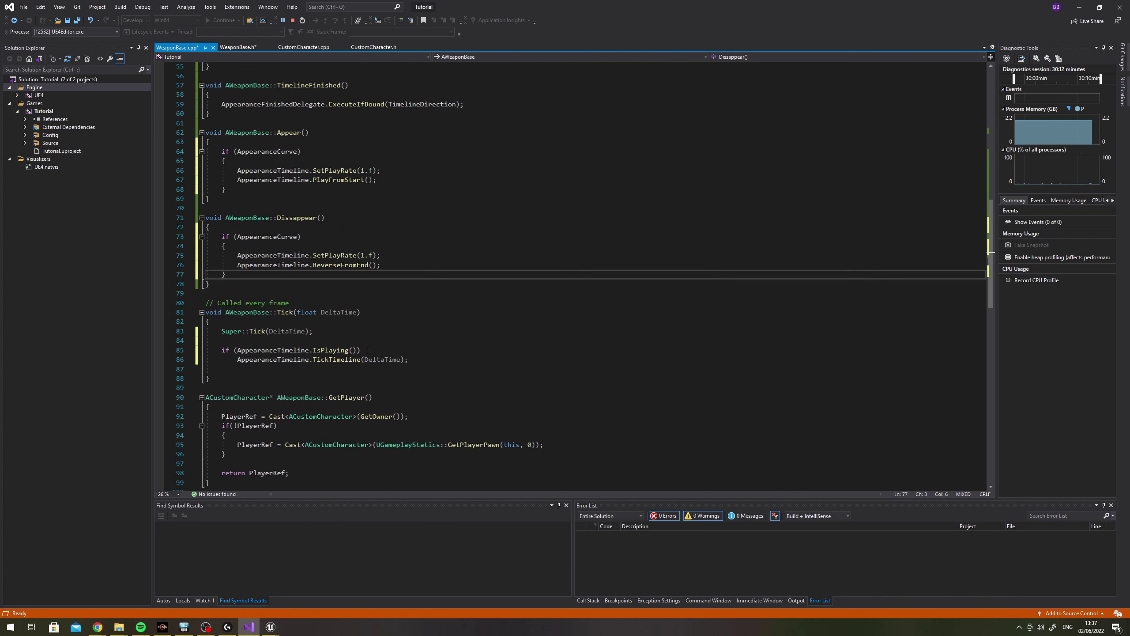
Recompile the Tutorial C++ module in Unreal Editor
{"action": "mouse_move", "coordinate": [271, 627]}
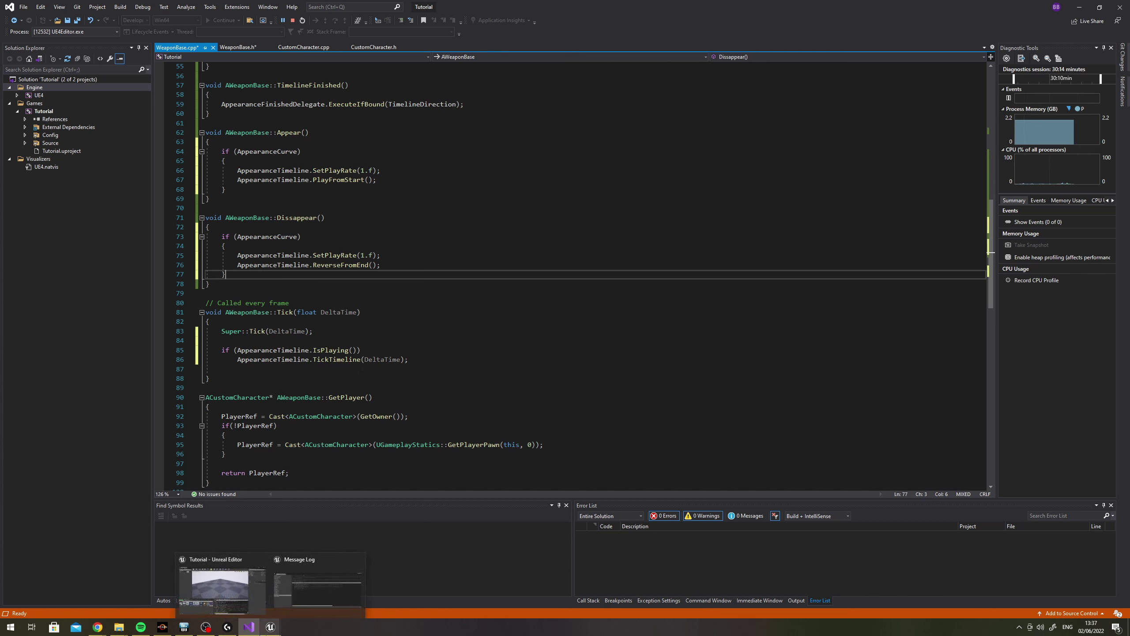
{"action": "left_click", "coordinate": [358, 559]}
{"action": "left_click", "coordinate": [304, 571]}
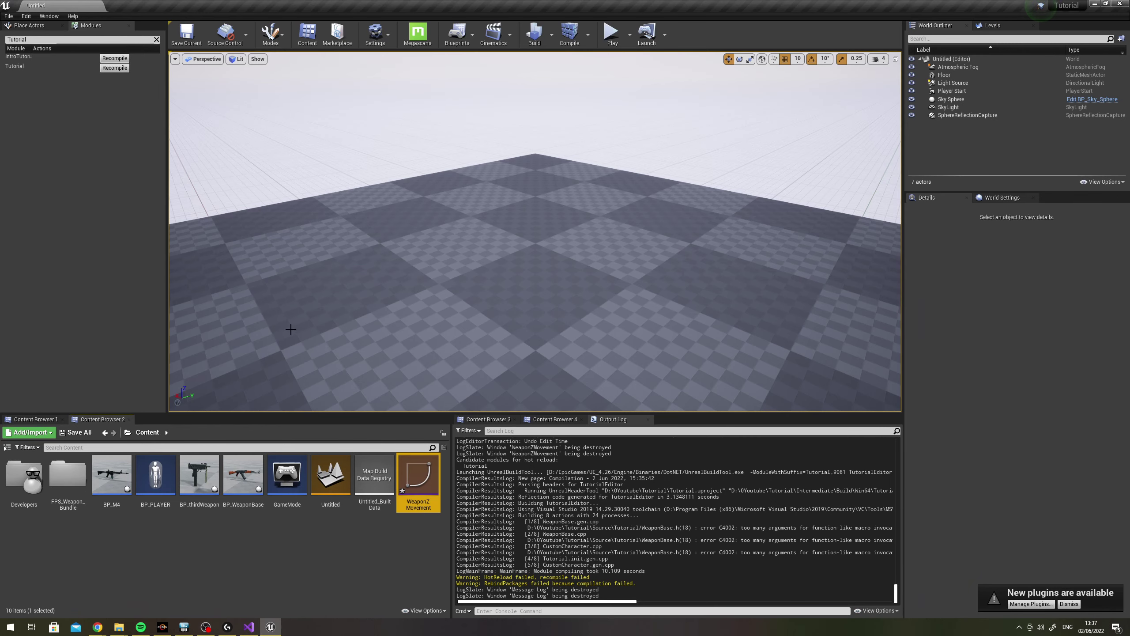
{"action": "left_click", "coordinate": [112, 69]}
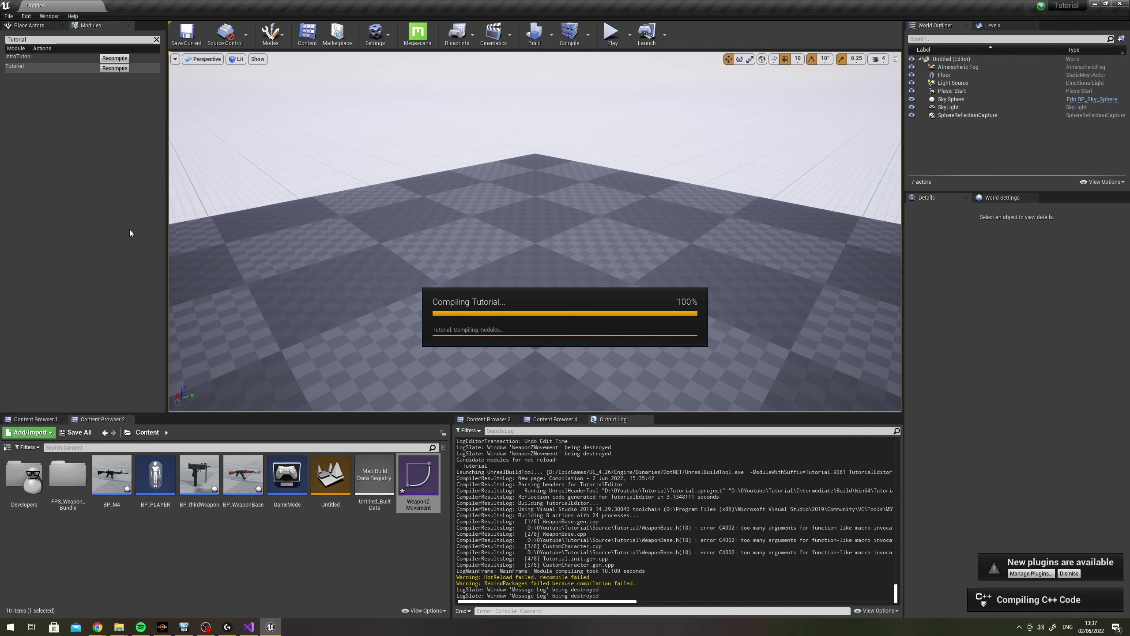
Set BP_WeaponBase's Appearance Curve to WeaponZMovement and compile the blueprint
{"action": "left_click", "coordinate": [243, 477]}
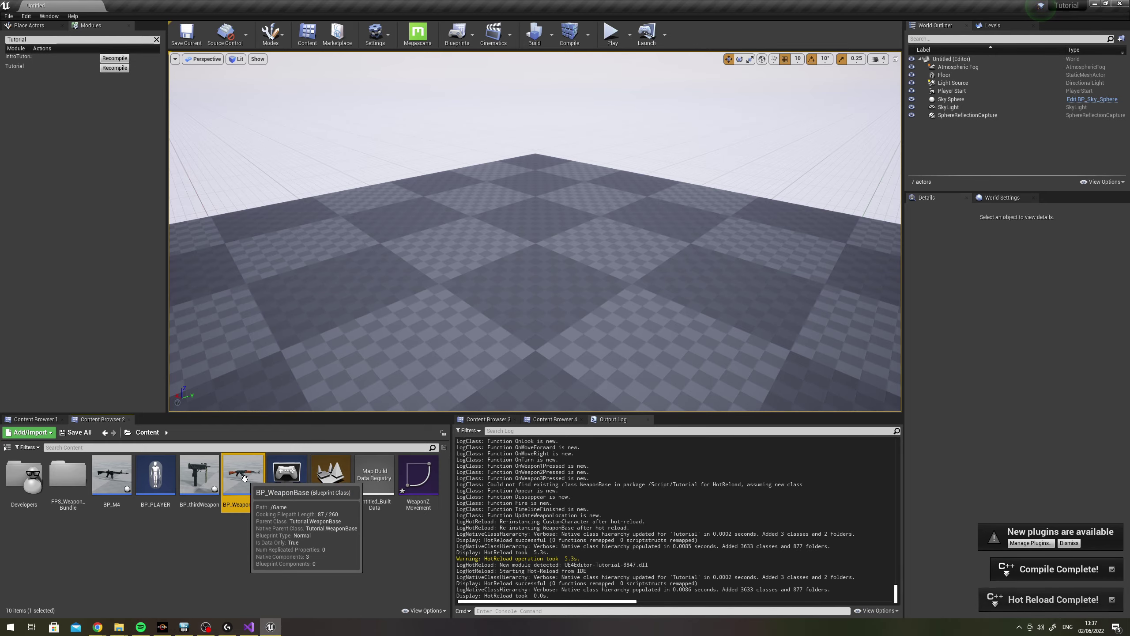
{"action": "double_click", "coordinate": [244, 477]}
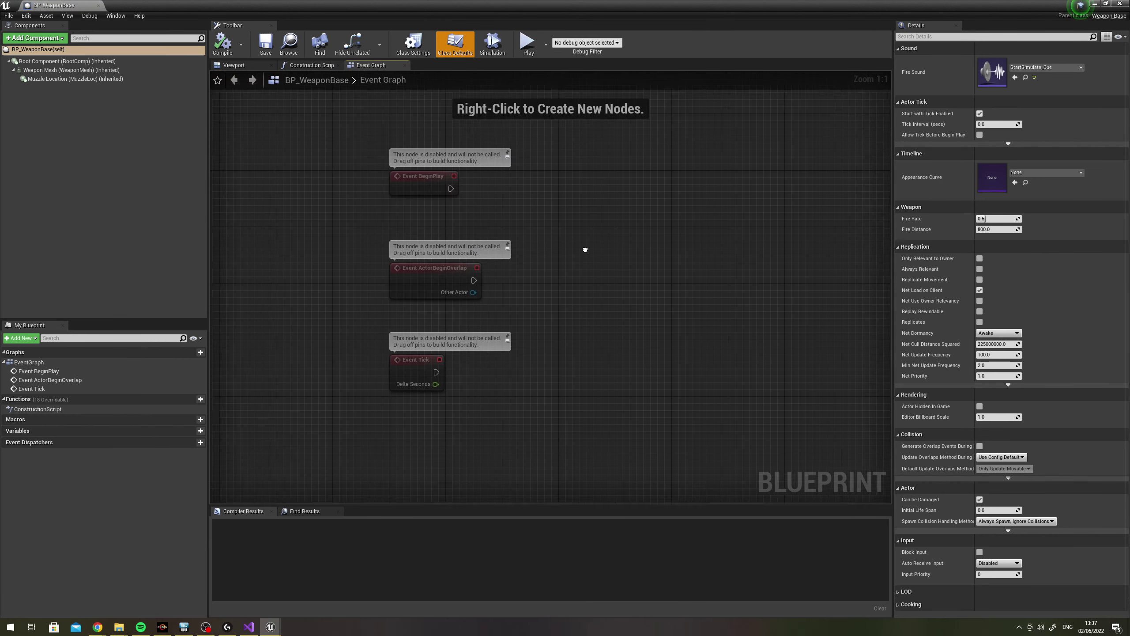
{"action": "left_click", "coordinate": [1040, 173]}
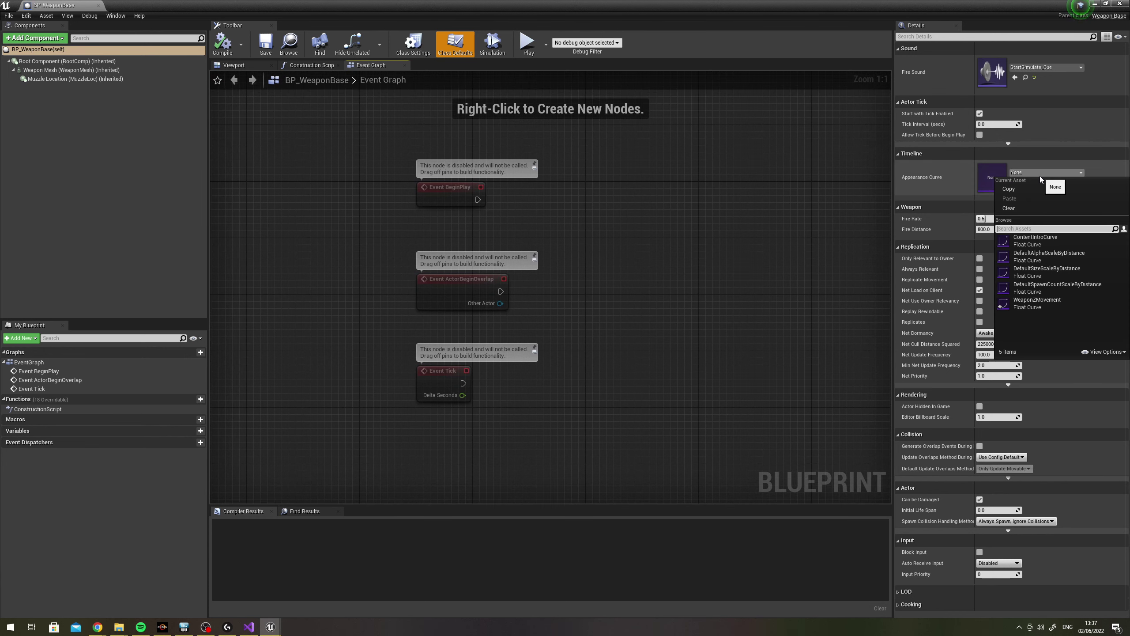
{"action": "left_click", "coordinate": [1025, 305]}
{"action": "left_click", "coordinate": [223, 44]}
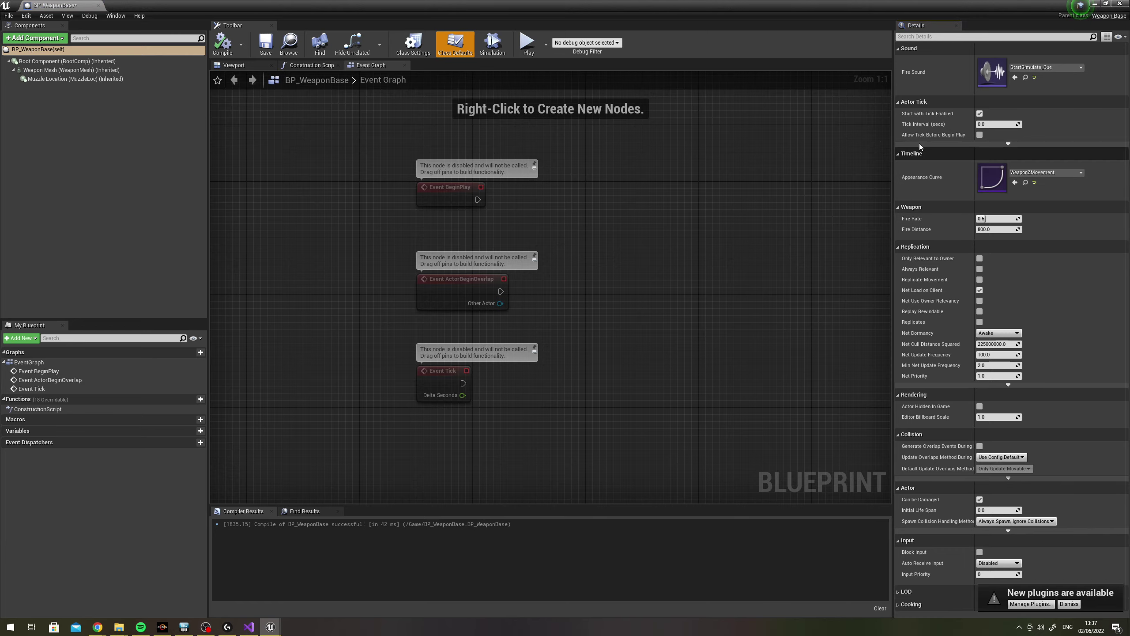
Set the WeaponMesh component's Location Z to -50 and recompile BP_WeaponBase
{"action": "left_click", "coordinate": [98, 5]}
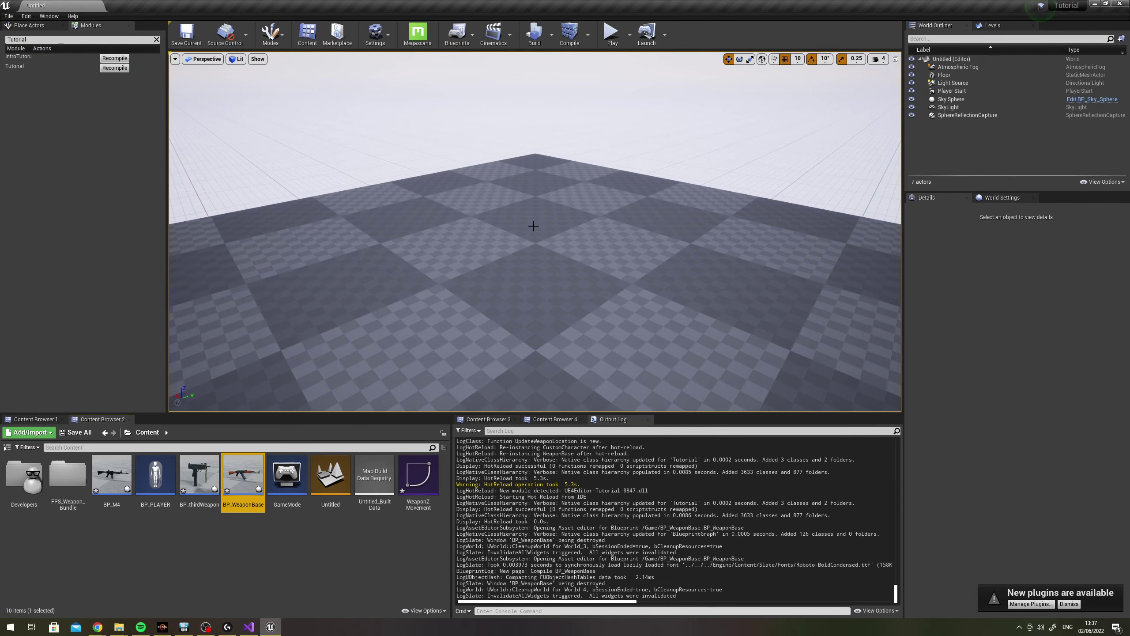
{"action": "double_click", "coordinate": [250, 466]}
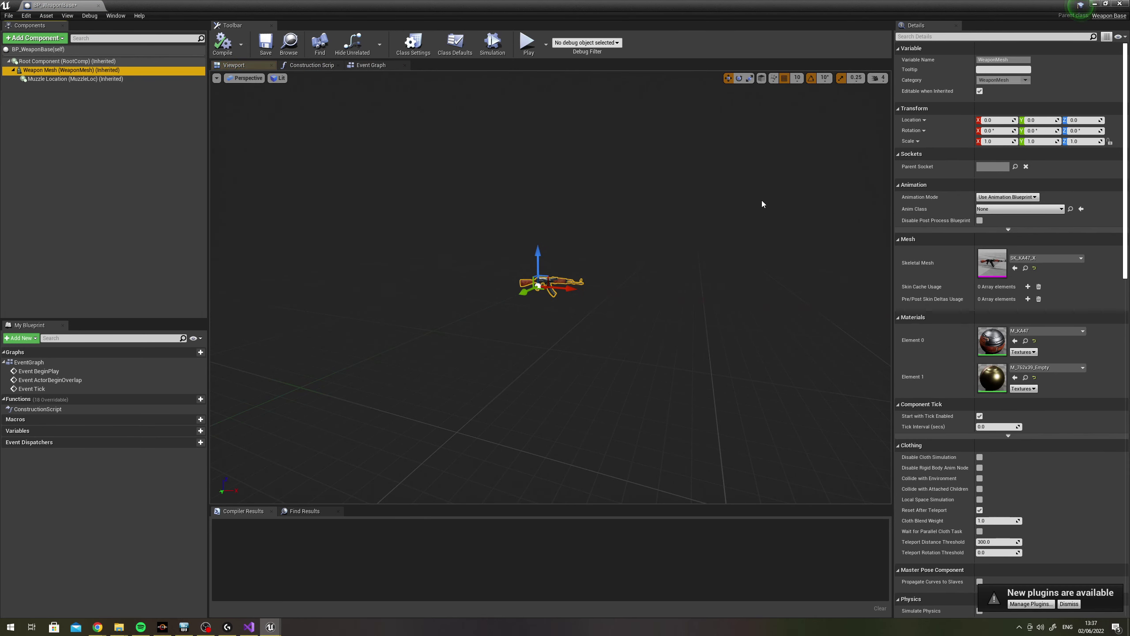
{"action": "left_click", "coordinate": [913, 108]}
{"action": "left_click", "coordinate": [907, 108]}
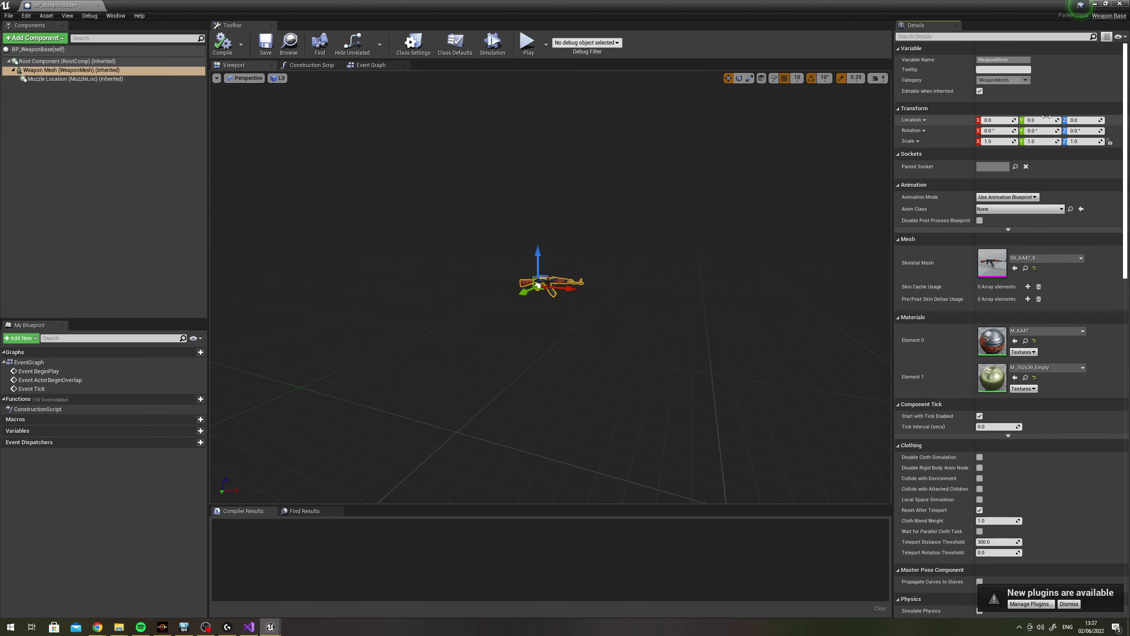
{"action": "left_click", "coordinate": [1083, 121]}
{"action": "type", "text": "-"}
{"action": "type", "text": "50"}
{"action": "key", "text": "Return"}
{"action": "left_click", "coordinate": [222, 44]}
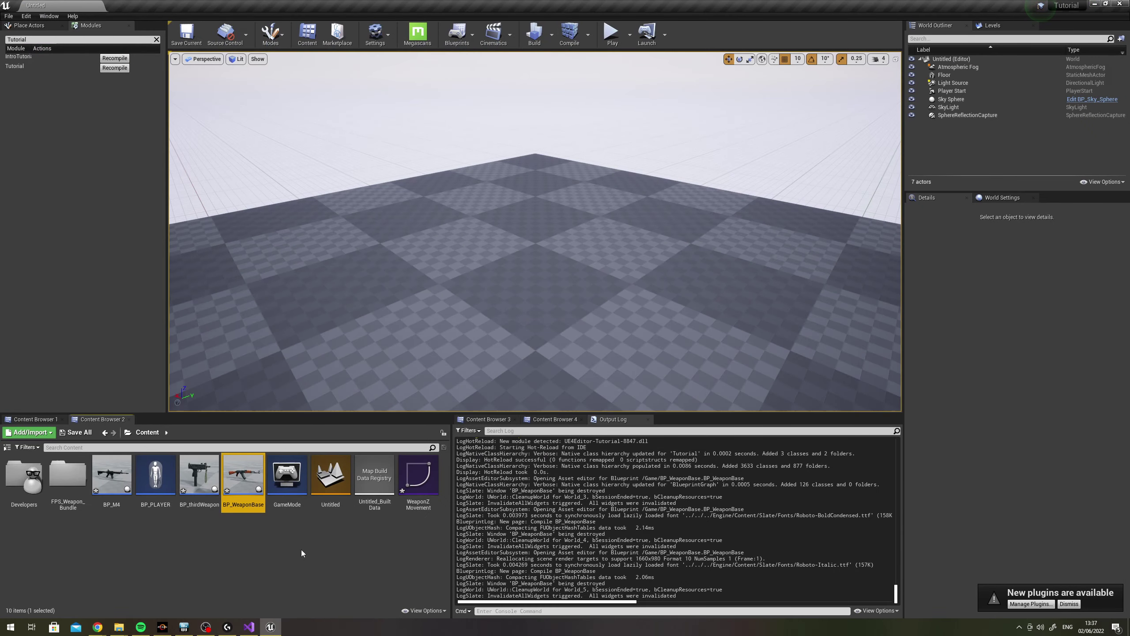
{"action": "left_click", "coordinate": [249, 626]}
Switch to CustomCharacter.cpp and find the SetActorHiddenInGame(false) call in BeginPlay
{"action": "scroll", "coordinate": [328, 324], "scroll_direction": "up", "scroll_amount": 18}
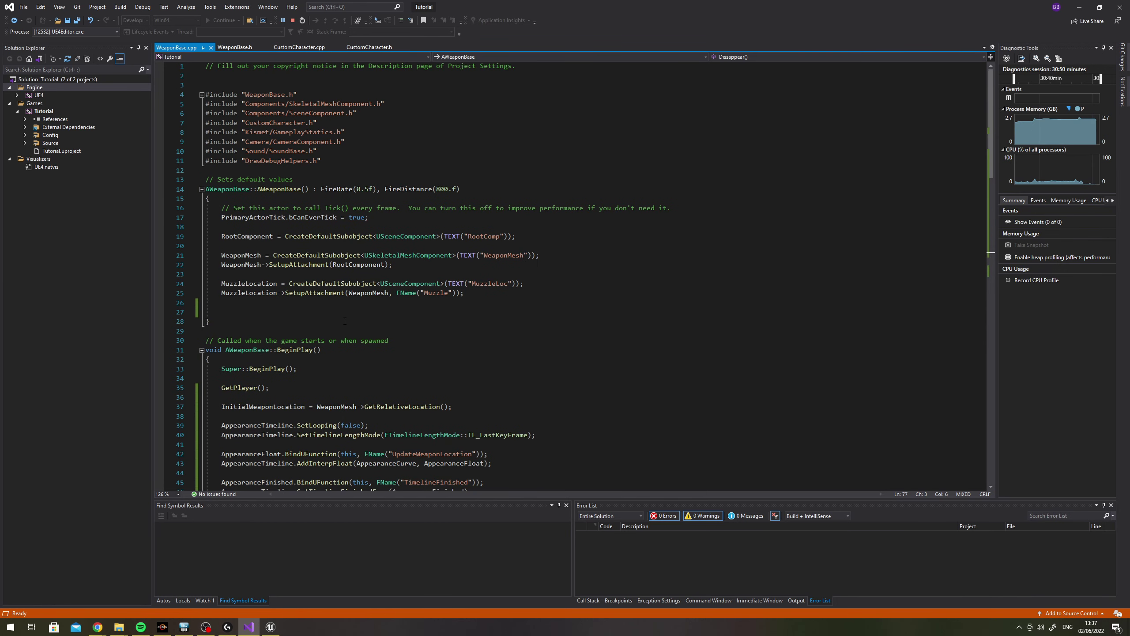
{"action": "scroll", "coordinate": [345, 321], "scroll_direction": "down", "scroll_amount": 5}
{"action": "scroll", "coordinate": [347, 316], "scroll_direction": "down", "scroll_amount": 10}
{"action": "scroll", "coordinate": [347, 312], "scroll_direction": "down", "scroll_amount": 4}
{"action": "scroll", "coordinate": [350, 304], "scroll_direction": "up", "scroll_amount": 7}
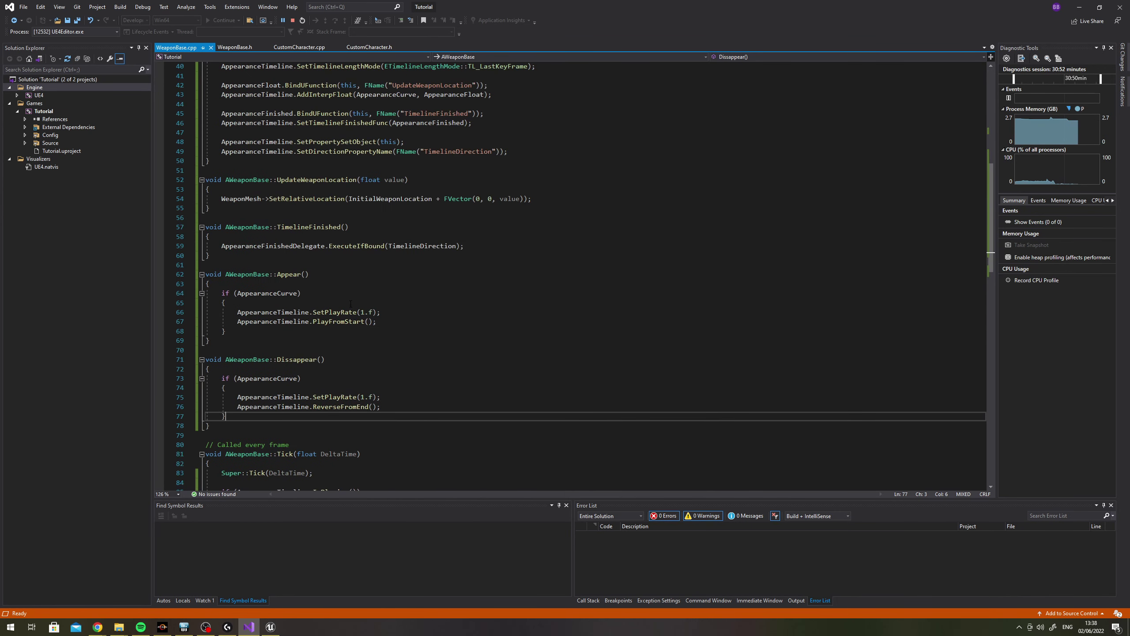
{"action": "left_click", "coordinate": [299, 47]}
{"action": "scroll", "coordinate": [368, 270], "scroll_direction": "up", "scroll_amount": 3}
{"action": "scroll", "coordinate": [368, 270], "scroll_direction": "down", "scroll_amount": 7}
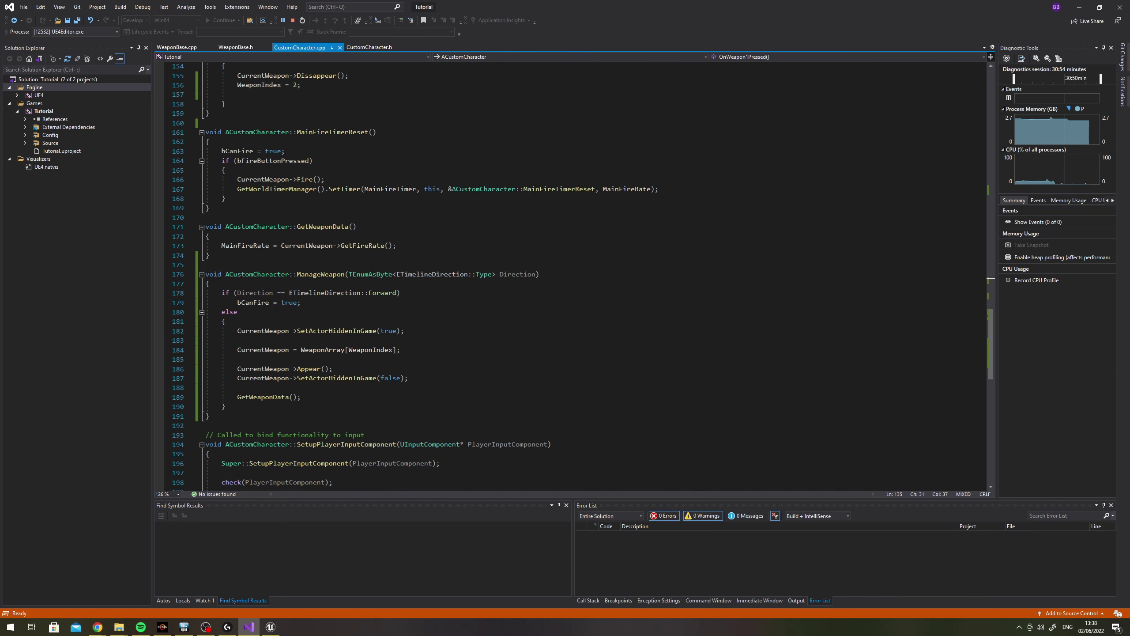
{"action": "scroll", "coordinate": [285, 274], "scroll_direction": "down", "scroll_amount": 6}
{"action": "scroll", "coordinate": [284, 275], "scroll_direction": "up", "scroll_amount": 7}
{"action": "scroll", "coordinate": [285, 275], "scroll_direction": "up", "scroll_amount": 11}
{"action": "scroll", "coordinate": [284, 276], "scroll_direction": "up", "scroll_amount": 6}
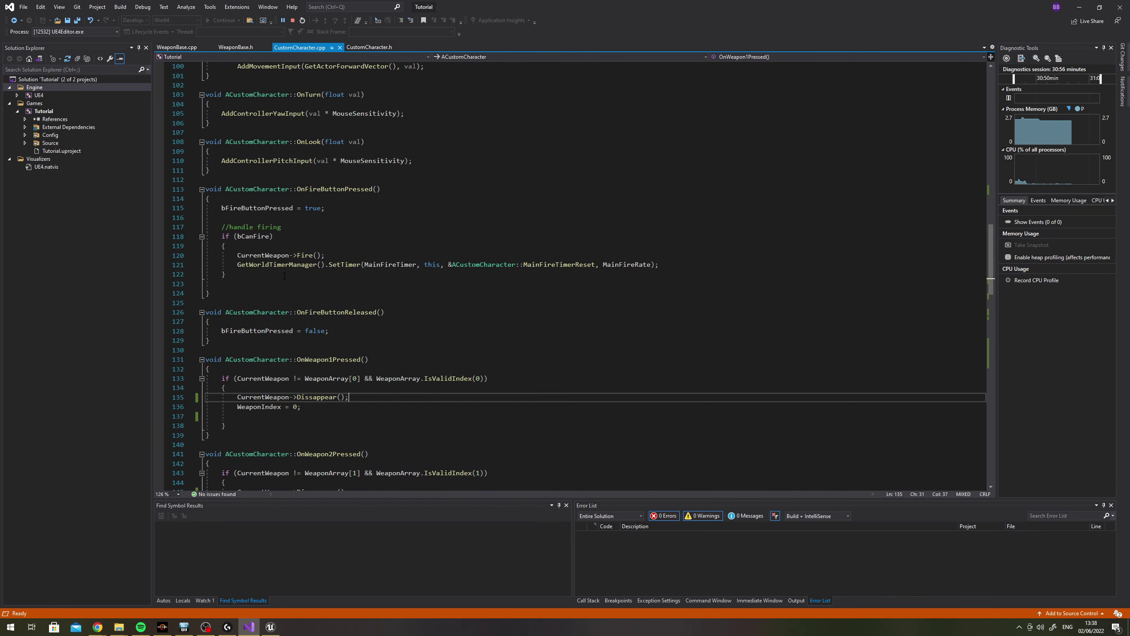
{"action": "scroll", "coordinate": [285, 276], "scroll_direction": "up", "scroll_amount": 5}
{"action": "scroll", "coordinate": [283, 277], "scroll_direction": "up", "scroll_amount": 5}
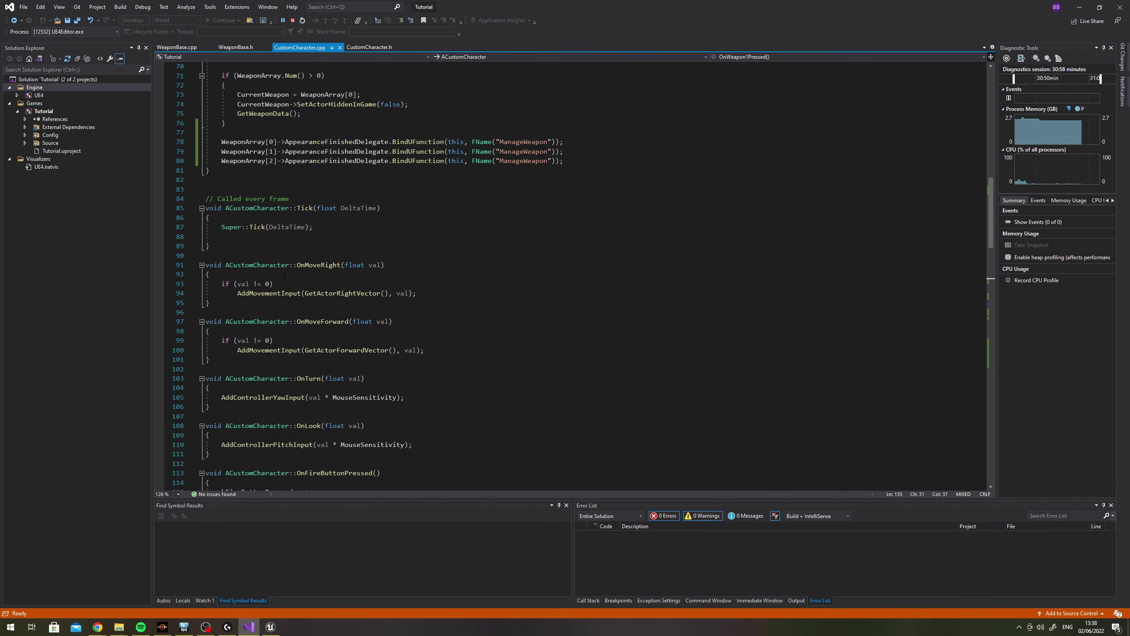
{"action": "scroll", "coordinate": [282, 278], "scroll_direction": "up", "scroll_amount": 5}
{"action": "scroll", "coordinate": [280, 279], "scroll_direction": "up", "scroll_amount": 4}
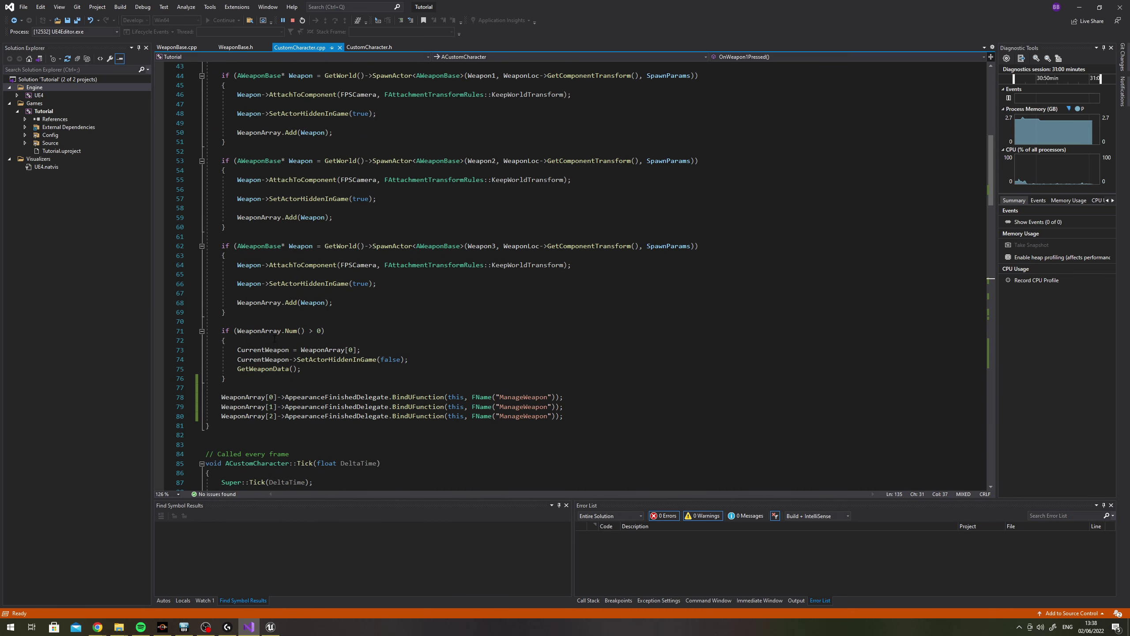
Add CurrentWeapon->Appear(); on a new line after SetActorHiddenInGame(false)
{"action": "left_click", "coordinate": [369, 351]}
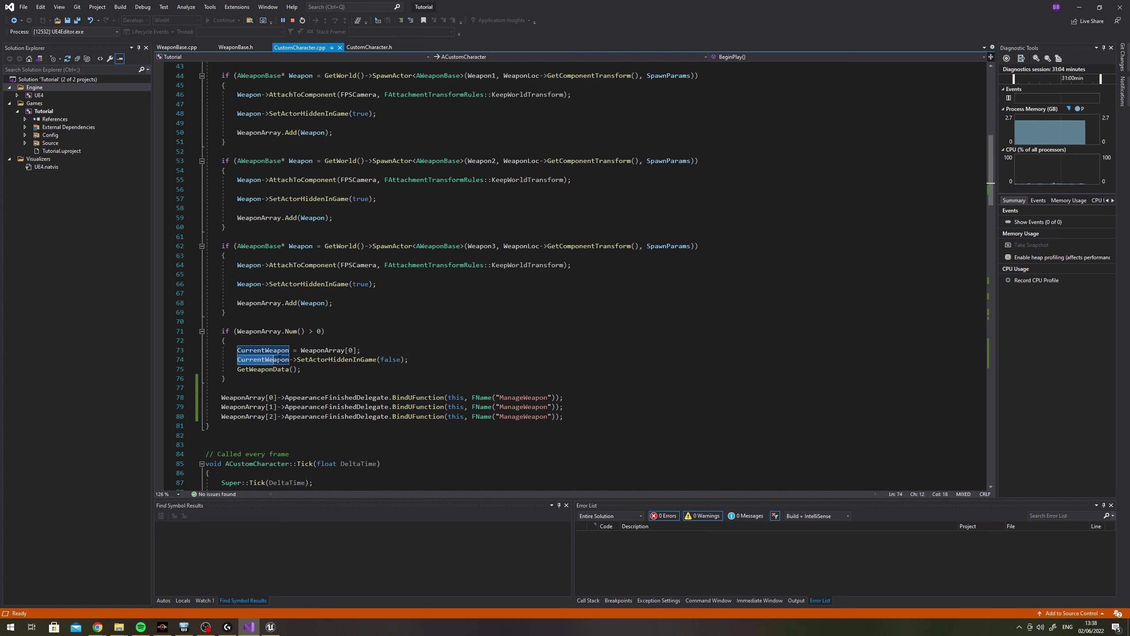
{"action": "left_click_drag", "start_coordinate": [250, 360], "coordinate": [409, 361]}
{"action": "left_click", "coordinate": [423, 361]}
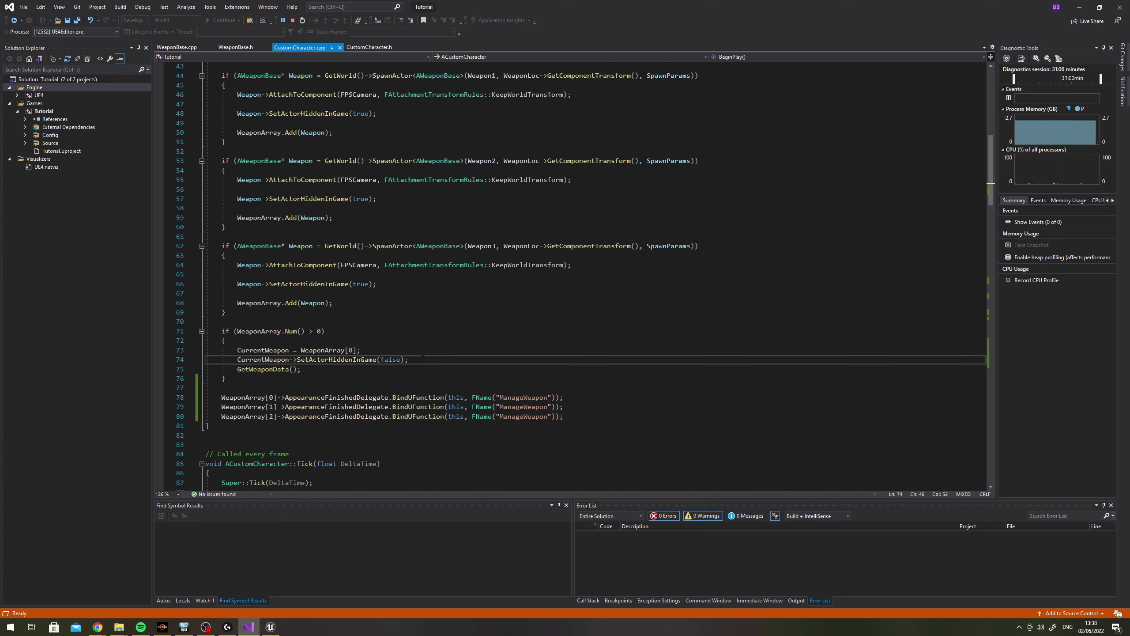
{"action": "key", "text": "Return"}
{"action": "type", "text": "C"}
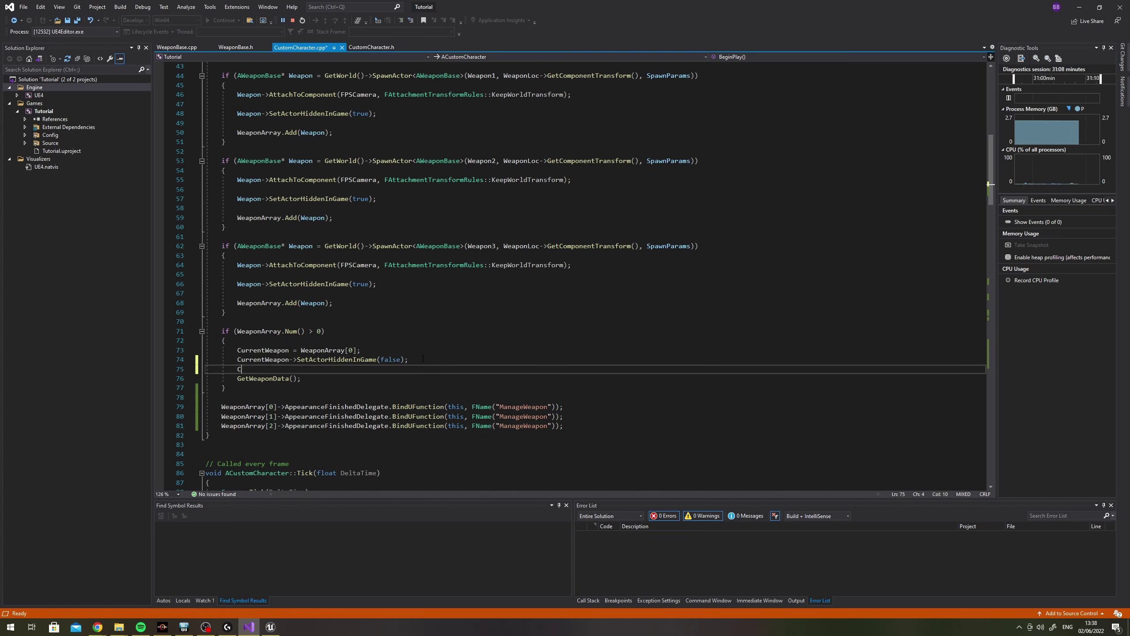
{"action": "type", "text": "urrentWeap"}
{"action": "key", "text": "Tab"}
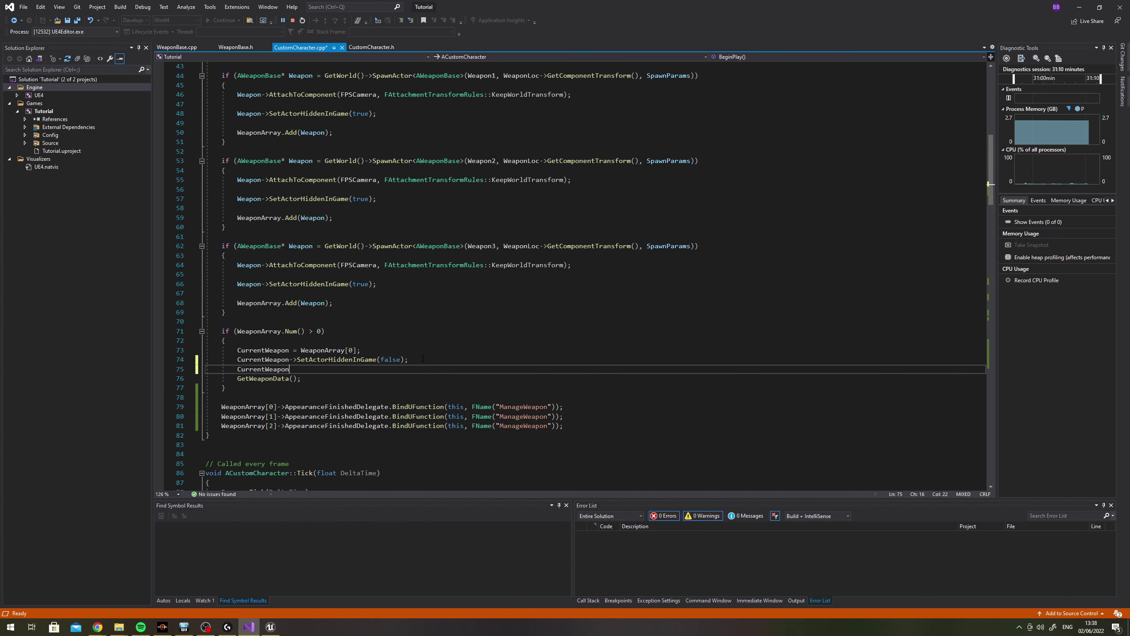
{"action": "type", "text": "->Appear"}
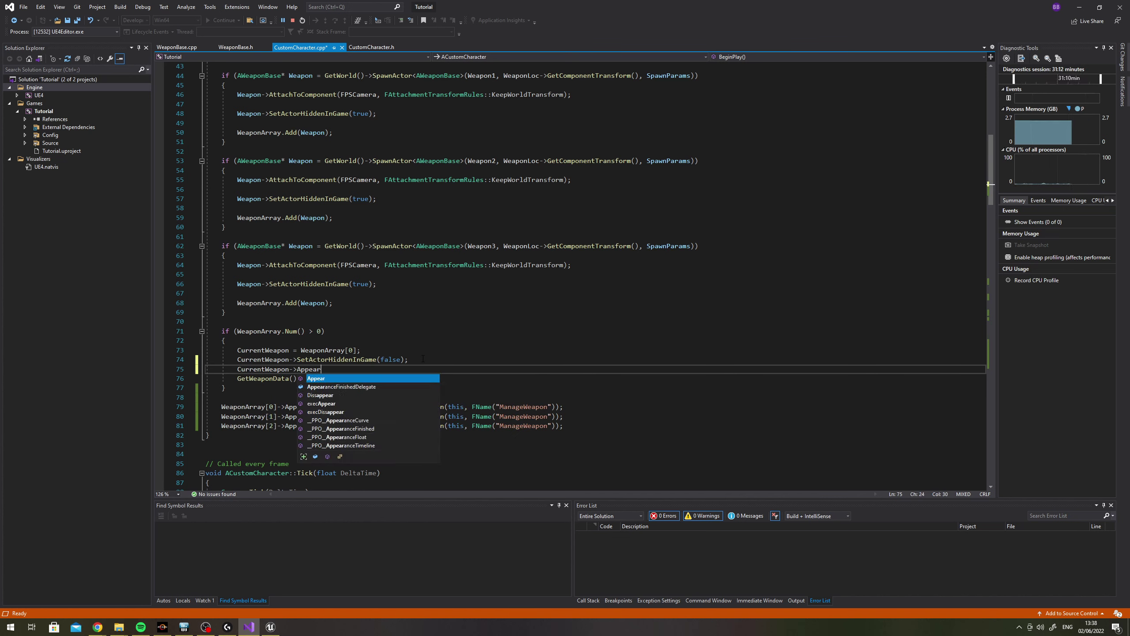
{"action": "type", "text": "();"}
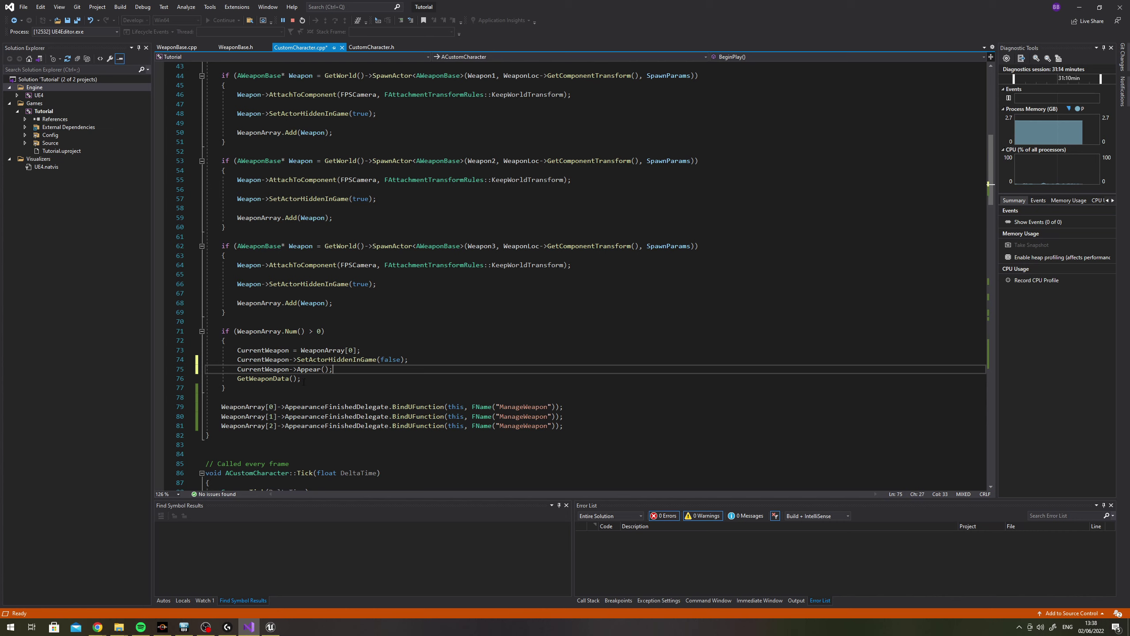
{"action": "left_click", "coordinate": [271, 626]}
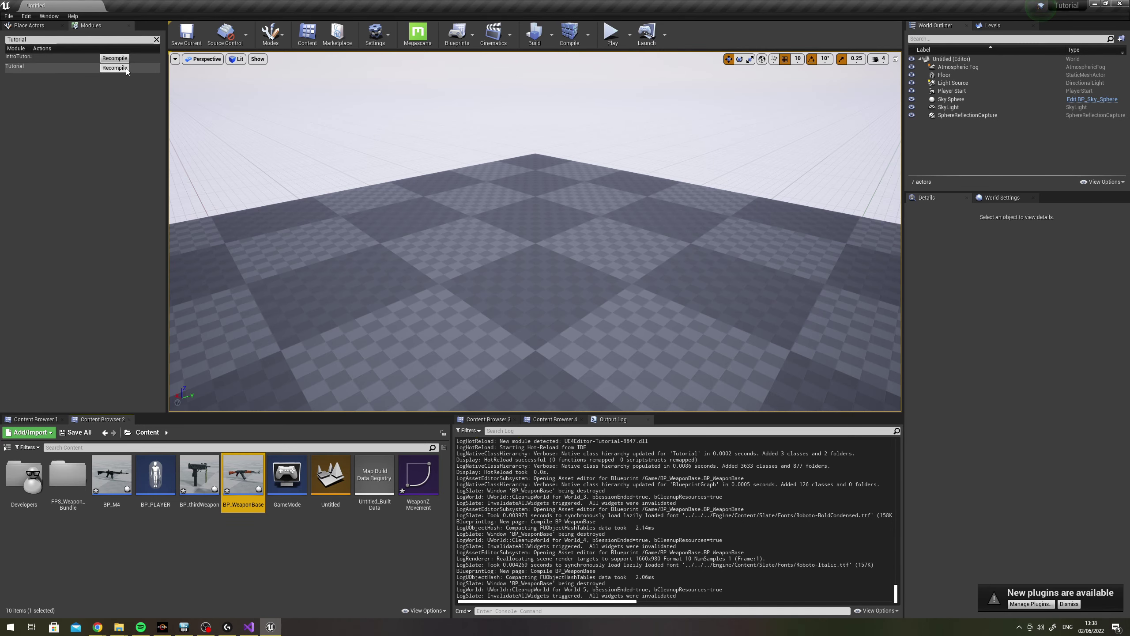
{"action": "left_click", "coordinate": [248, 627]}
Add bCanFire = false; after the Dissappear() call in OnWeapon2Pressed
{"action": "scroll", "coordinate": [432, 308], "scroll_direction": "down", "scroll_amount": 2}
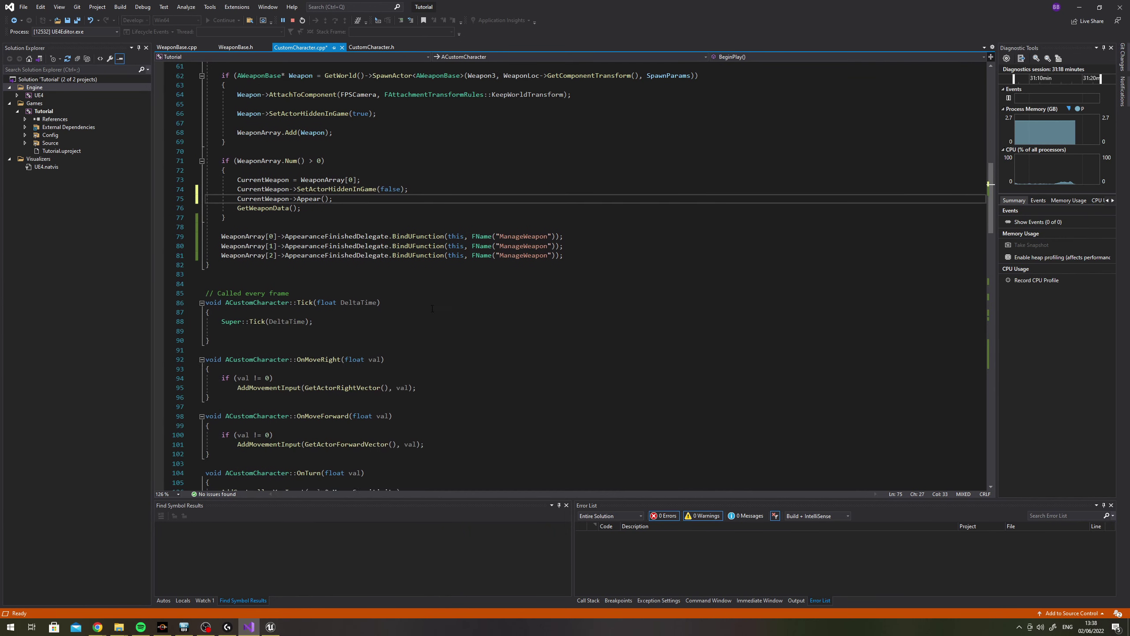
{"action": "scroll", "coordinate": [432, 308], "scroll_direction": "down", "scroll_amount": 3}
{"action": "scroll", "coordinate": [432, 308], "scroll_direction": "down", "scroll_amount": 7}
{"action": "scroll", "coordinate": [418, 306], "scroll_direction": "down", "scroll_amount": 5}
{"action": "scroll", "coordinate": [400, 303], "scroll_direction": "down", "scroll_amount": 2}
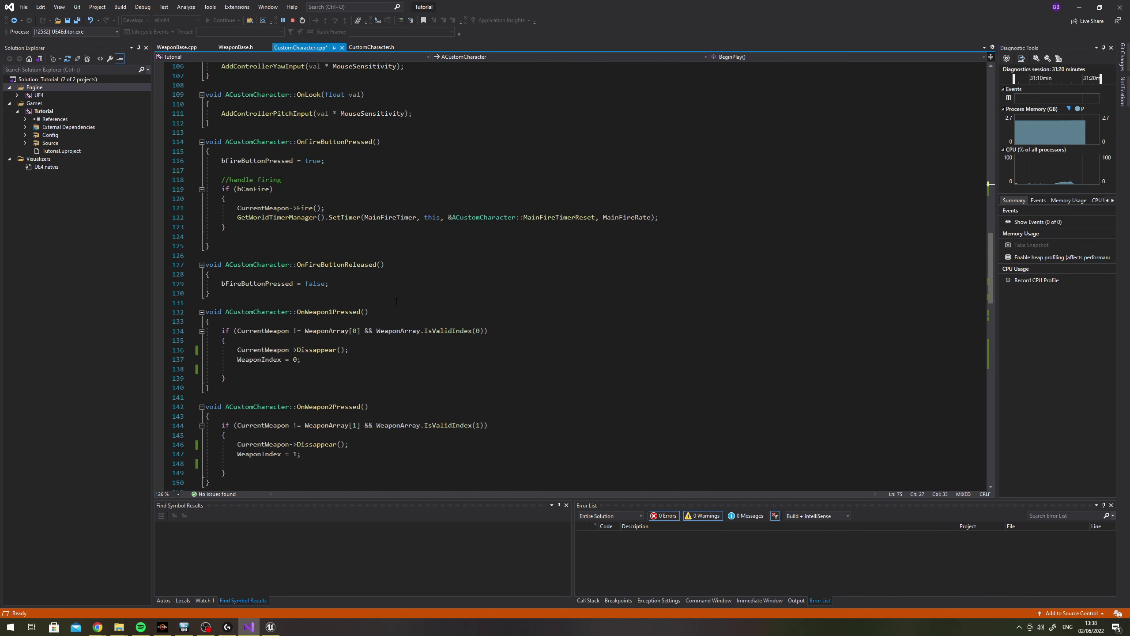
{"action": "scroll", "coordinate": [387, 301], "scroll_direction": "down", "scroll_amount": 4}
{"action": "left_click", "coordinate": [366, 324]}
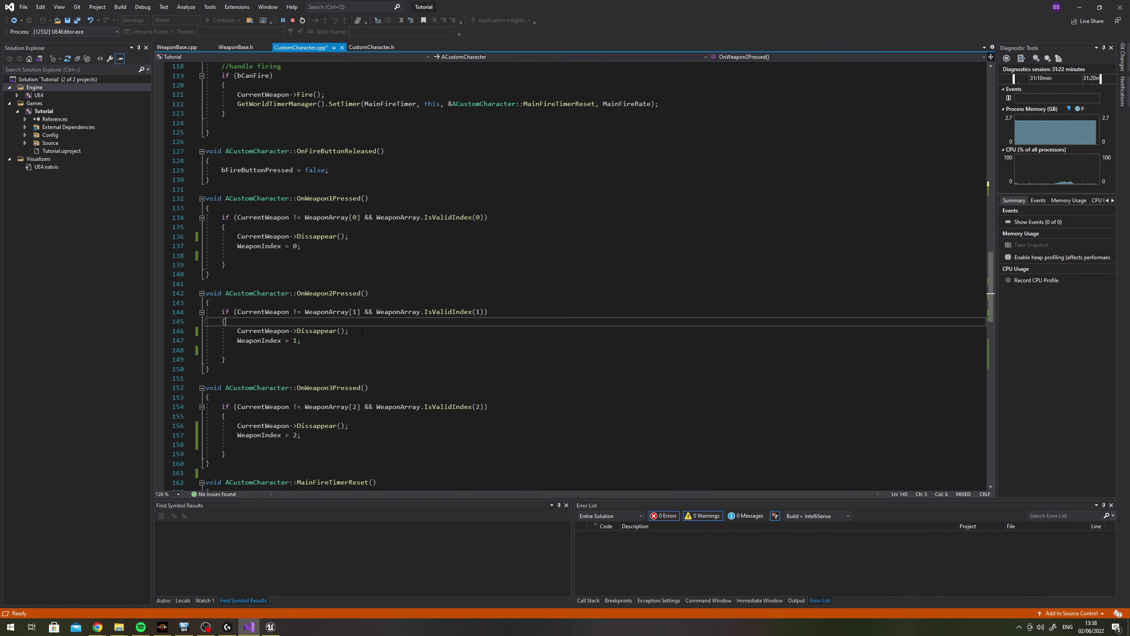
{"action": "left_click", "coordinate": [361, 331]}
{"action": "key", "text": "Return"}
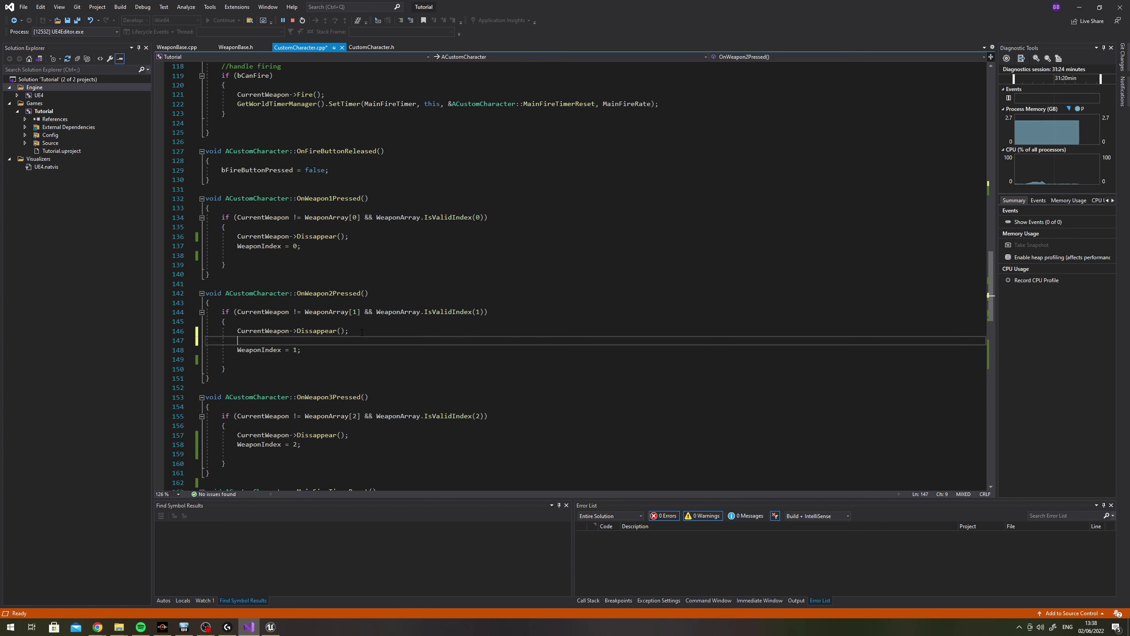
{"action": "type", "text": "bCanFir"}
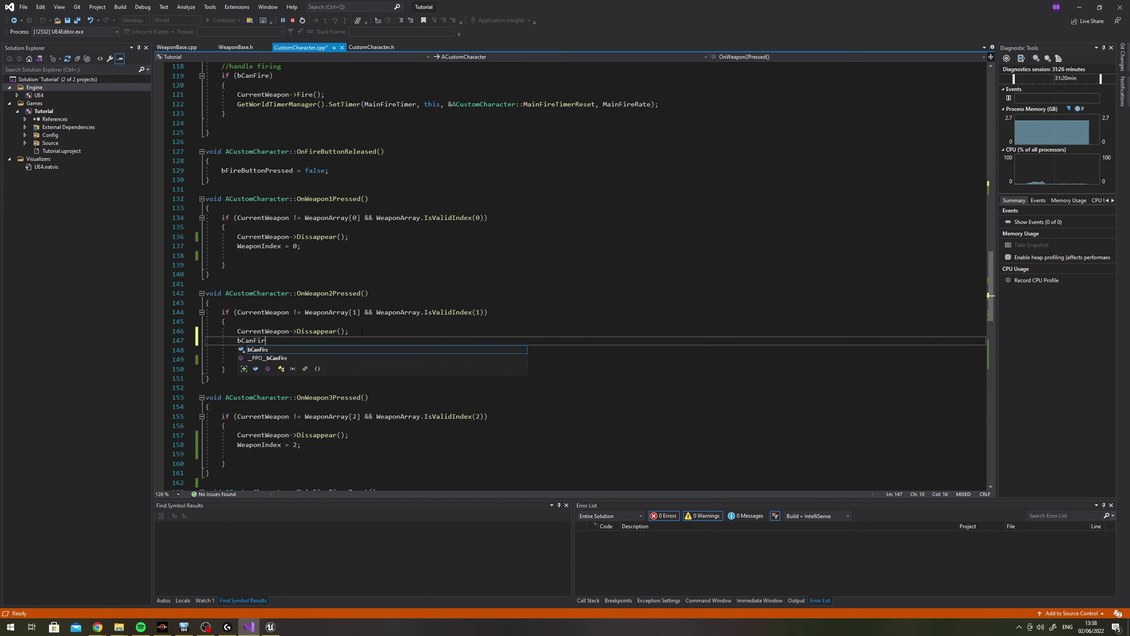
{"action": "type", "text": "e = false;"}
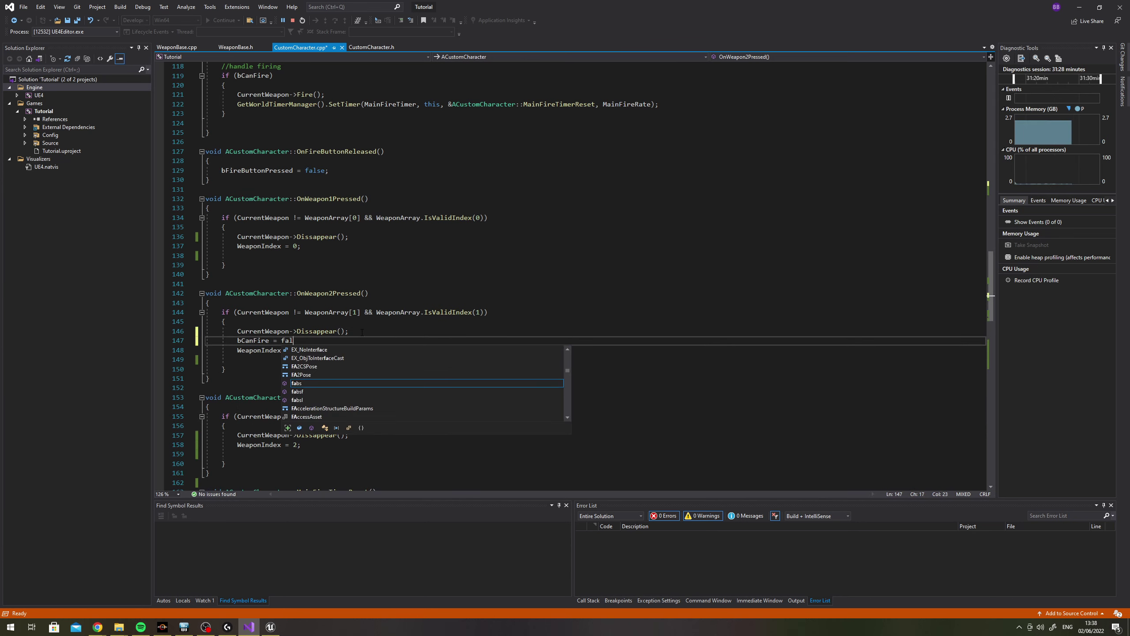
Paste bCanFire = false; after Dissappear() in OnWeapon1Pressed and OnWeapon3Pressed
{"action": "left_click_drag", "start_coordinate": [307, 340], "coordinate": [235, 341]}
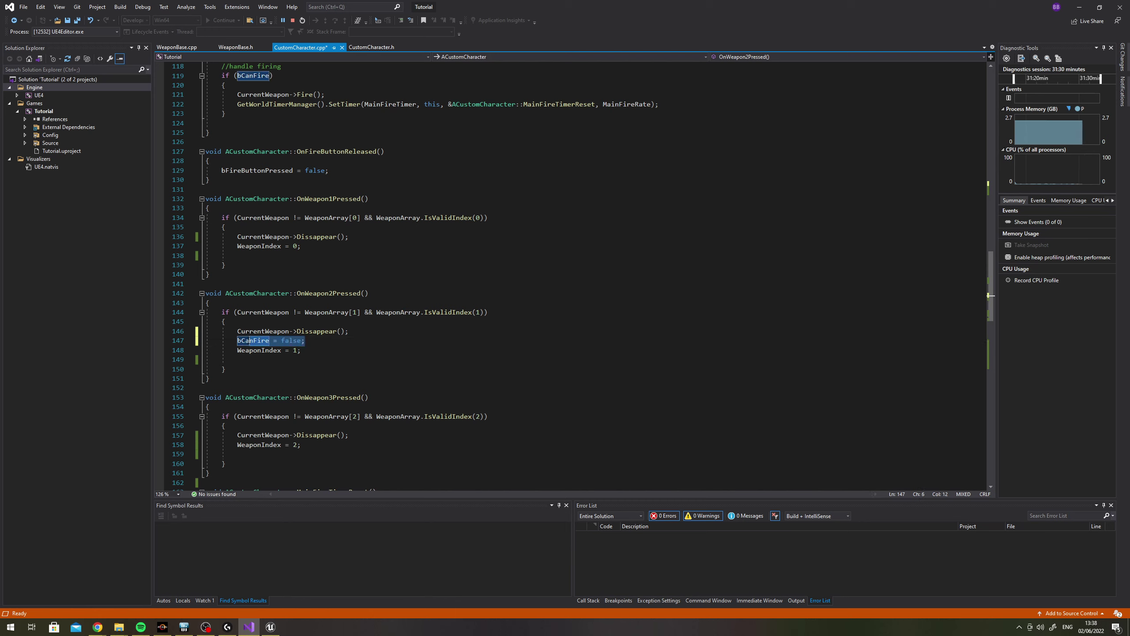
{"action": "key", "text": "ctrl+c"}
{"action": "left_click", "coordinate": [368, 236]}
{"action": "key", "text": "Return"}
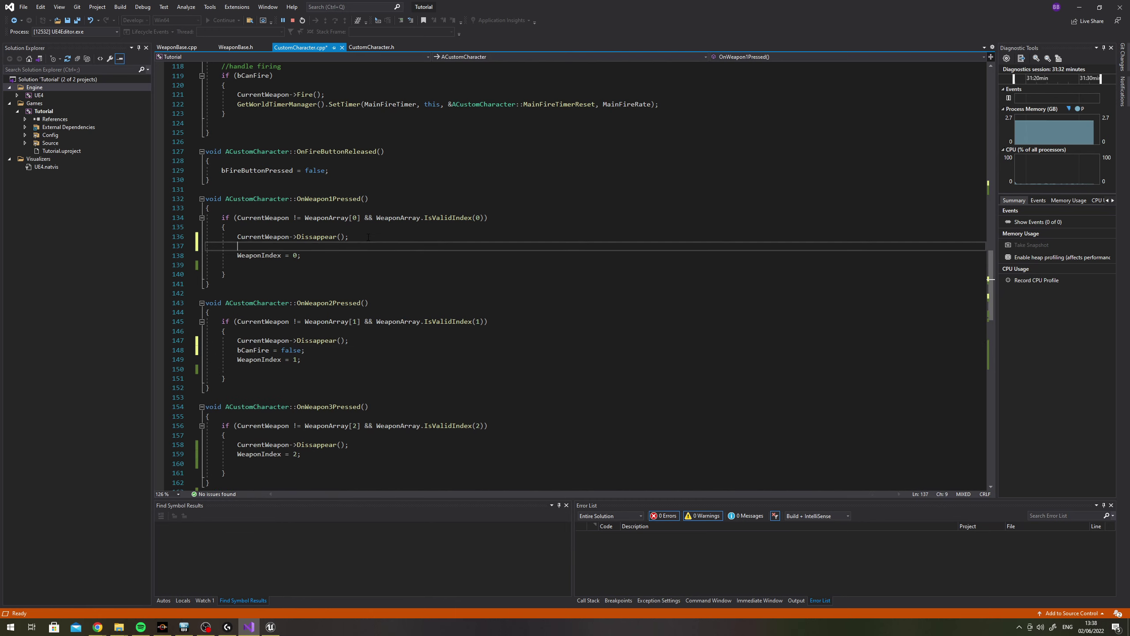
{"action": "key", "text": "ctrl+v"}
{"action": "left_click", "coordinate": [369, 445]}
{"action": "key", "text": "Return"}
{"action": "key", "text": "ctrl+v"}
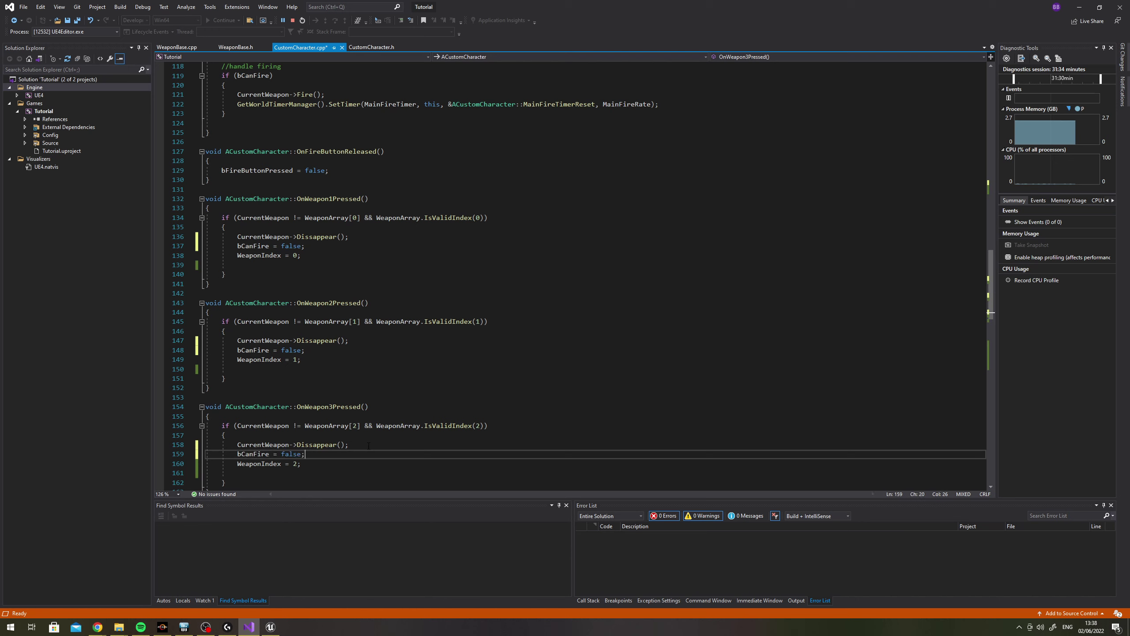
{"action": "left_click", "coordinate": [271, 627]}
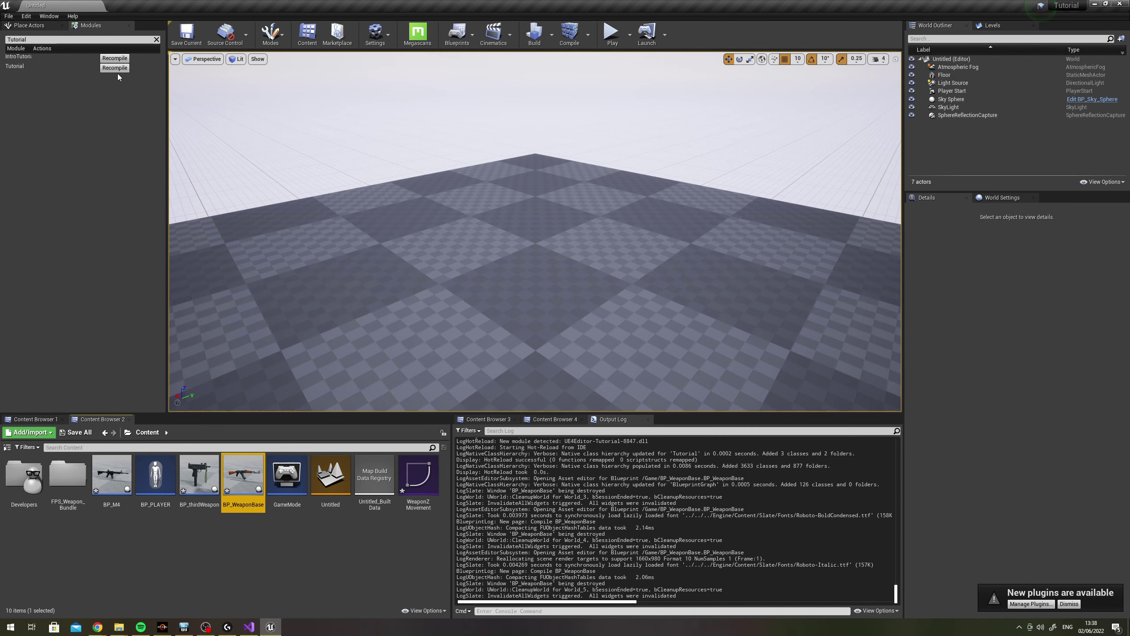
Recompile the C++ code with Ctrl+Alt+F11, then check BP_WeaponBase's WeaponMesh and close the editor
{"action": "key", "text": "ctrl+alt+F11"}
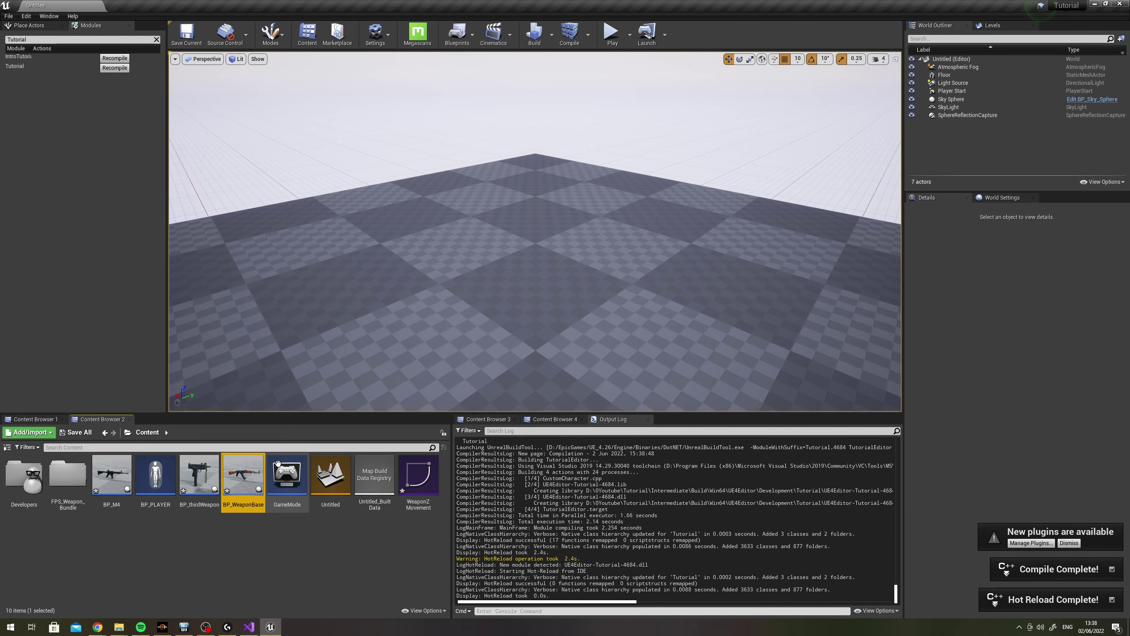
{"action": "double_click", "coordinate": [244, 472]}
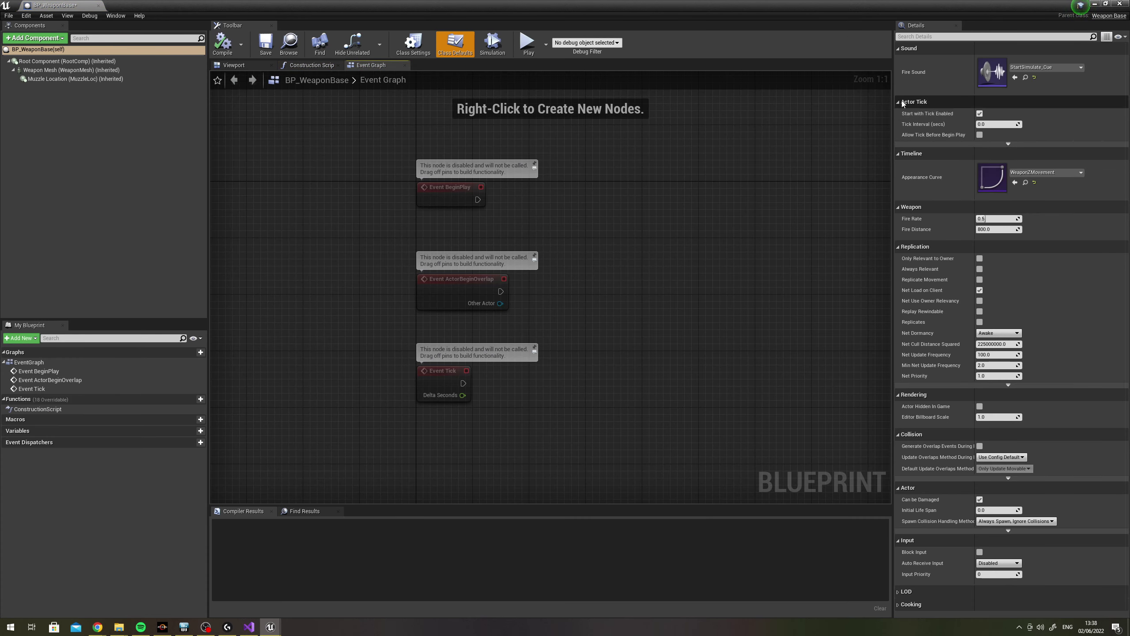
{"action": "left_click", "coordinate": [70, 70]}
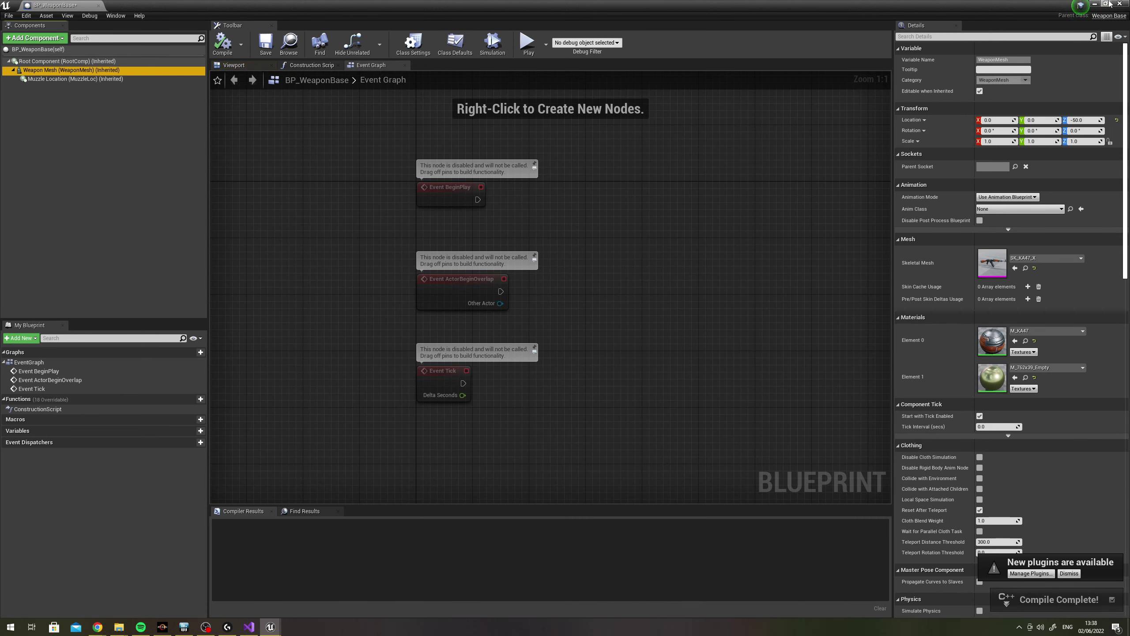
{"action": "left_click", "coordinate": [1120, 4]}
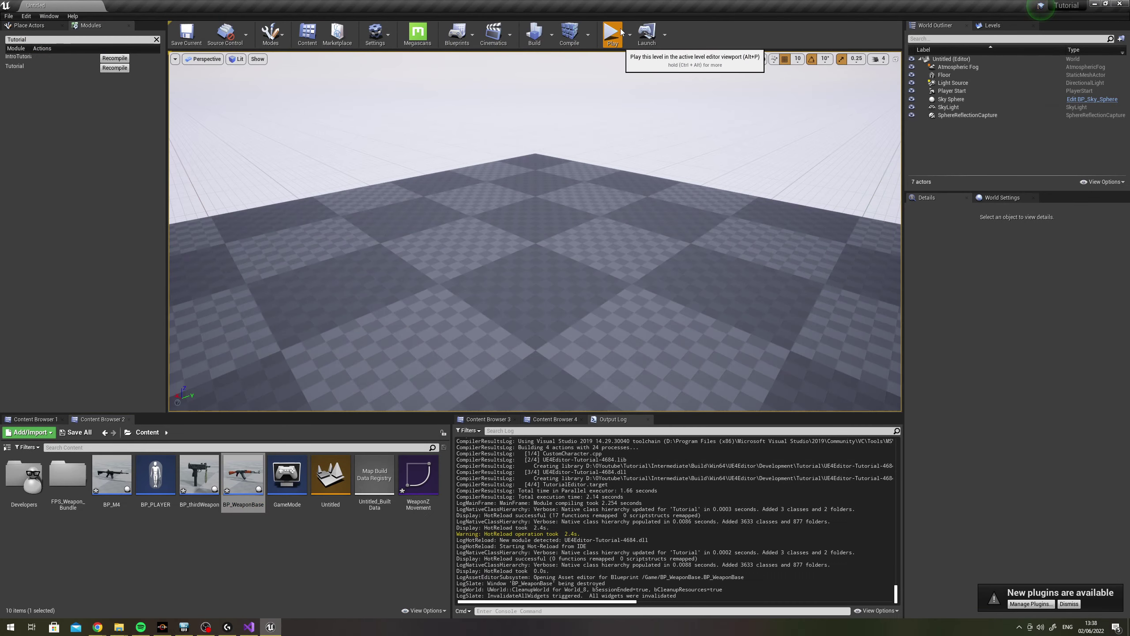
Play-test the level, switching to weapons 2, 3 and back to 2, and firing the M4
{"action": "left_click", "coordinate": [612, 34]}
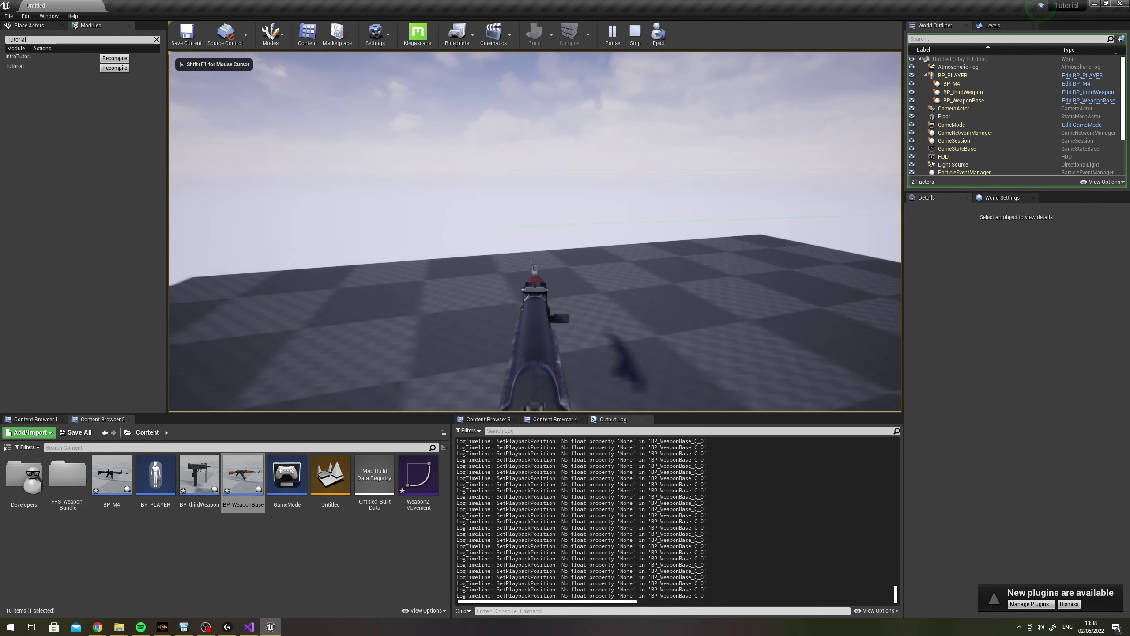
{"action": "key", "text": "2"}
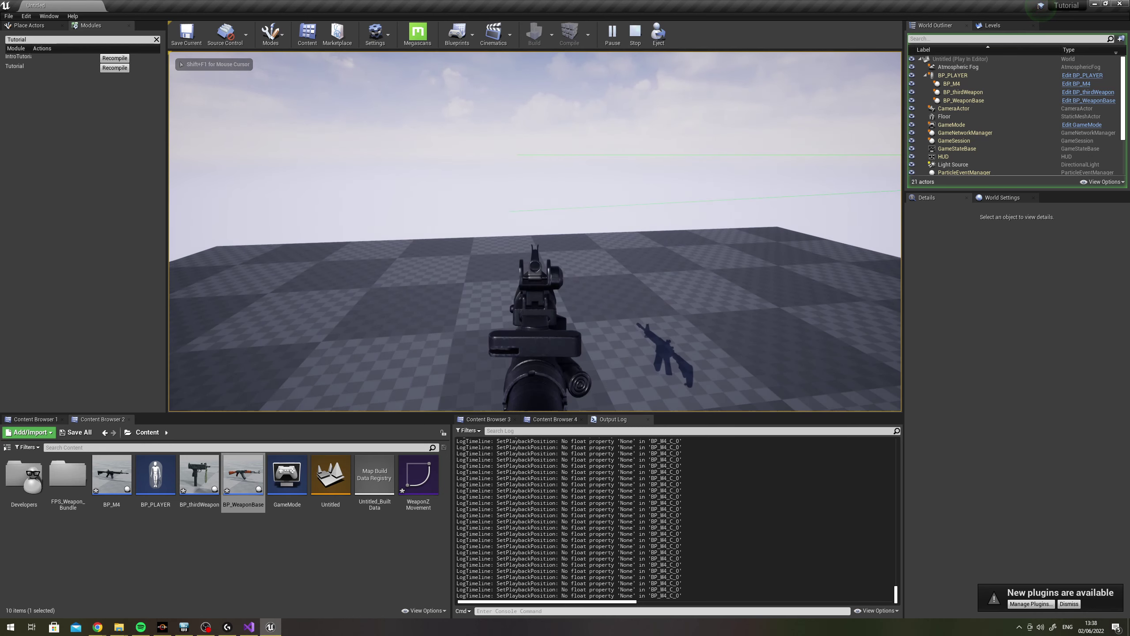
{"action": "left_click", "coordinate": [534, 231]}
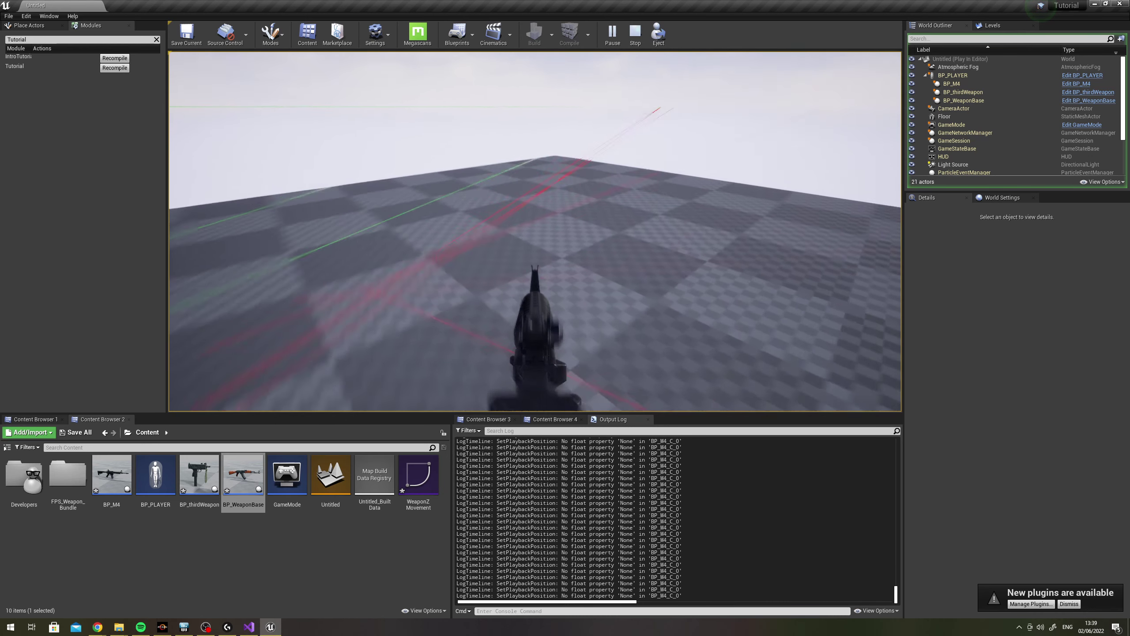
{"action": "key", "text": "3"}
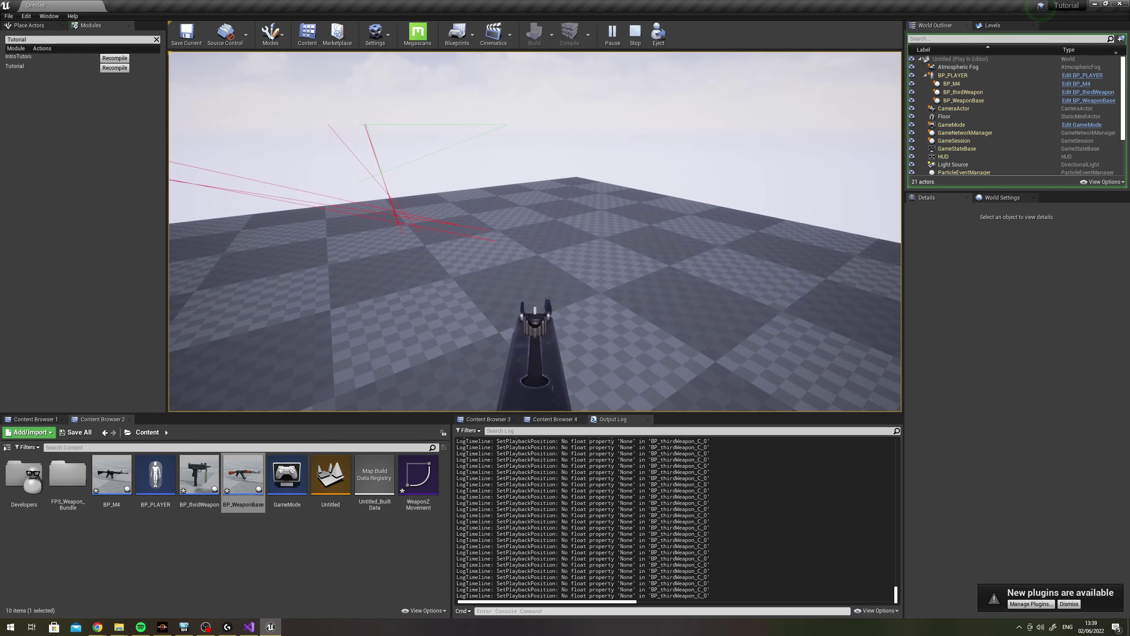
{"action": "key", "text": "2"}
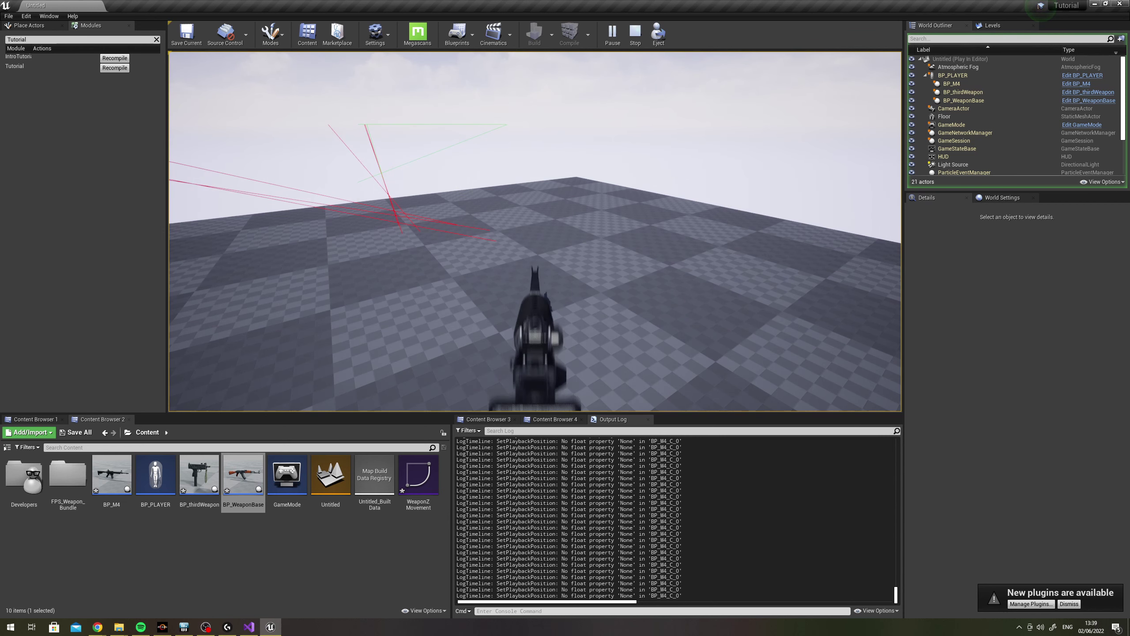
{"action": "key", "text": "Escape"}
{"action": "key", "text": "alt+Tab"}
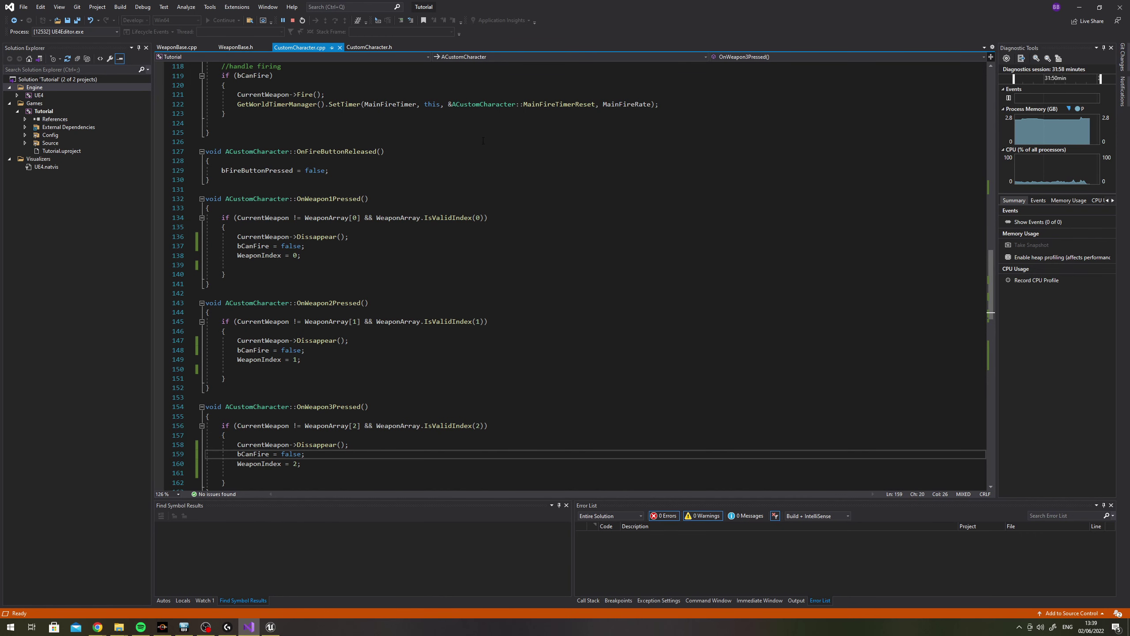
In WeaponBase.h, add a UPROPERTY line below FireDistance with the same settings as FireDistance's
{"action": "left_click", "coordinate": [238, 48]}
{"action": "scroll", "coordinate": [462, 211], "scroll_direction": "down", "scroll_amount": 4}
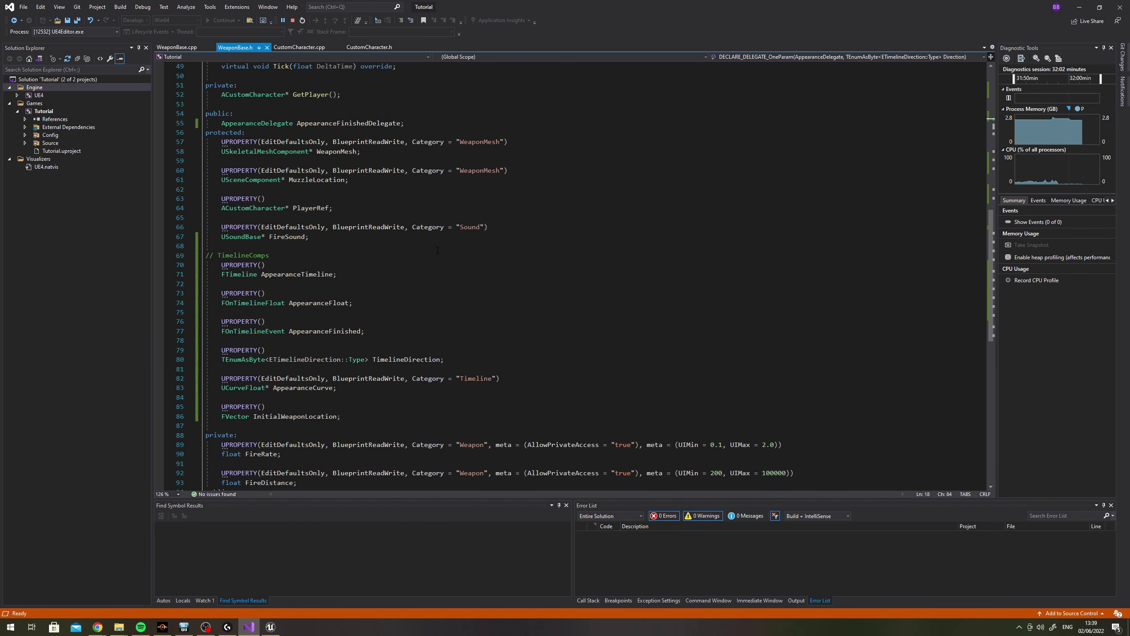
{"action": "scroll", "coordinate": [332, 281], "scroll_direction": "down", "scroll_amount": 3}
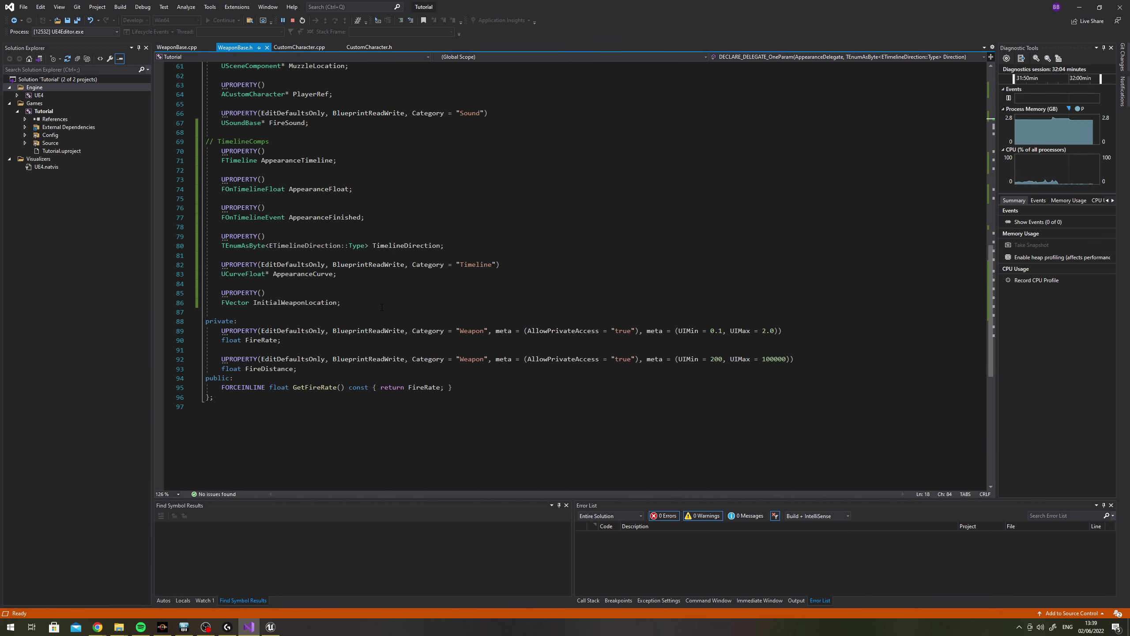
{"action": "left_click", "coordinate": [324, 365]}
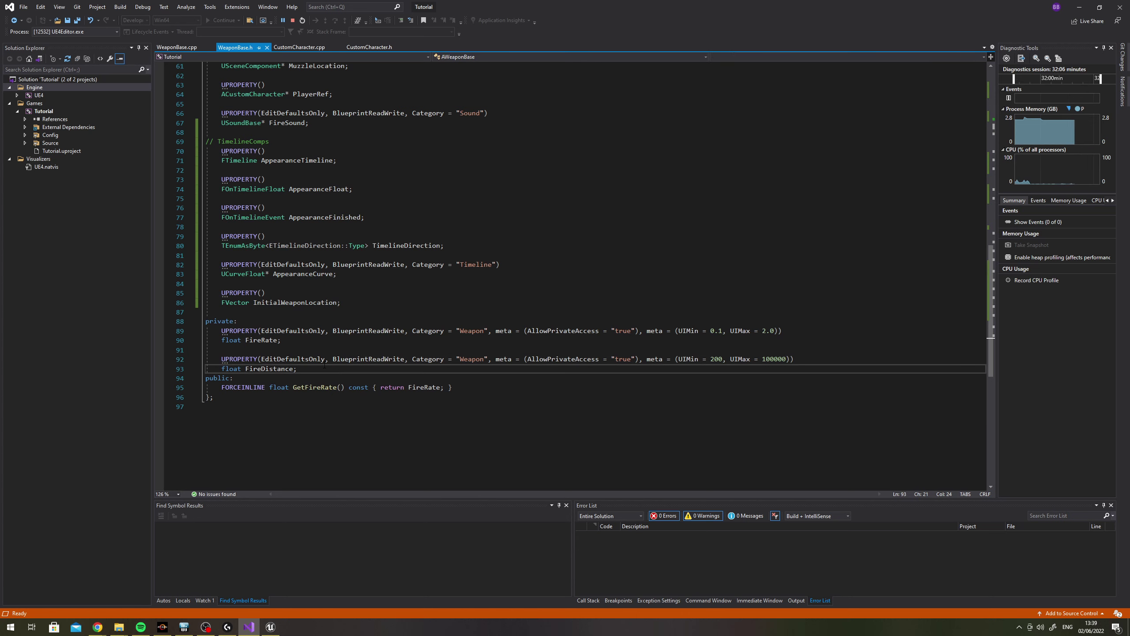
{"action": "key", "text": "Return"}
{"action": "key", "text": "Return"}
{"action": "type", "text": "UPROP"}
{"action": "key", "text": "Tab"}
{"action": "type", "text": "("}
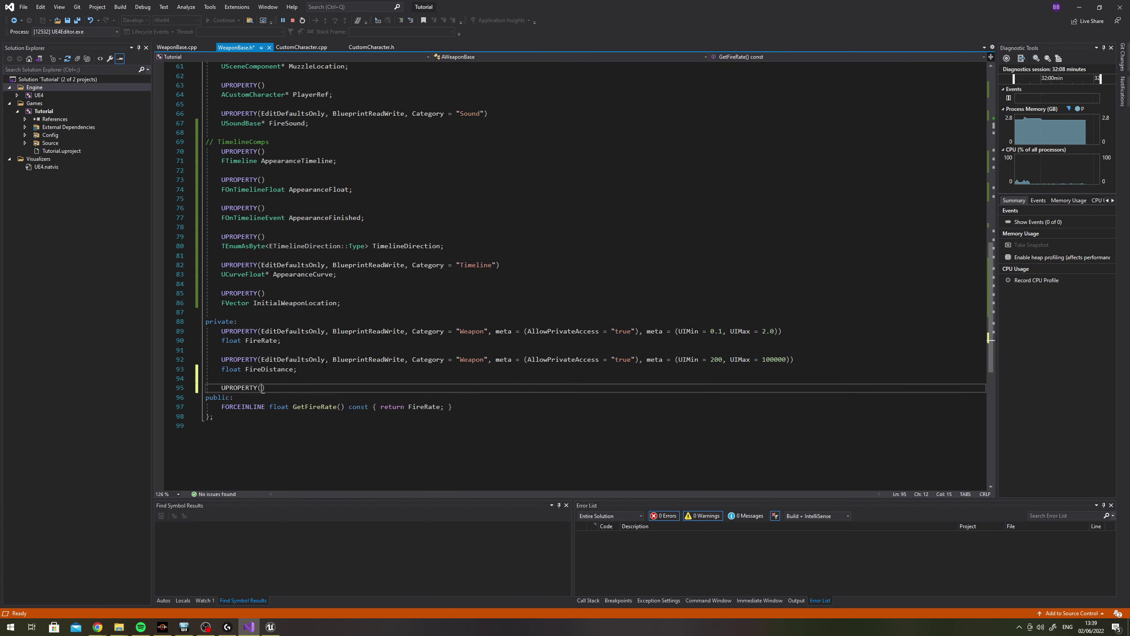
{"action": "key", "text": "Up"}
{"action": "key", "text": "Up"}
{"action": "key", "text": "Up"}
{"action": "key", "text": "Home"}
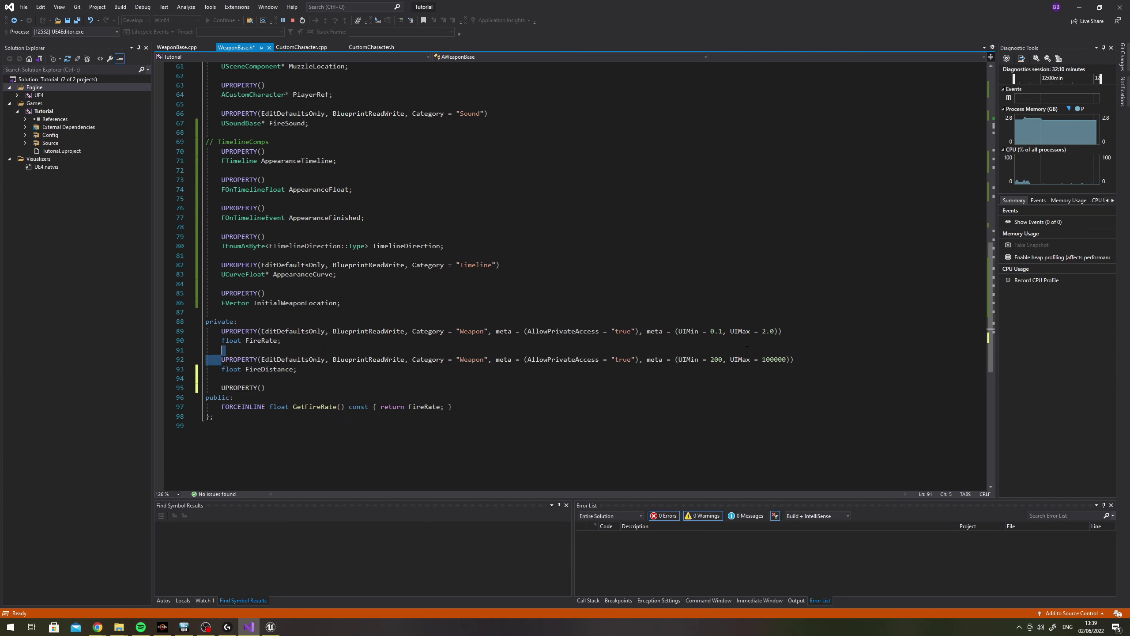
{"action": "key", "text": "shift+End"}
{"action": "key", "text": "ctrl+c"}
{"action": "key", "text": "Down"}
{"action": "key", "text": "Down"}
{"action": "key", "text": "Down"}
{"action": "key", "text": "shift+Home"}
{"action": "key", "text": "ctrl+v"}
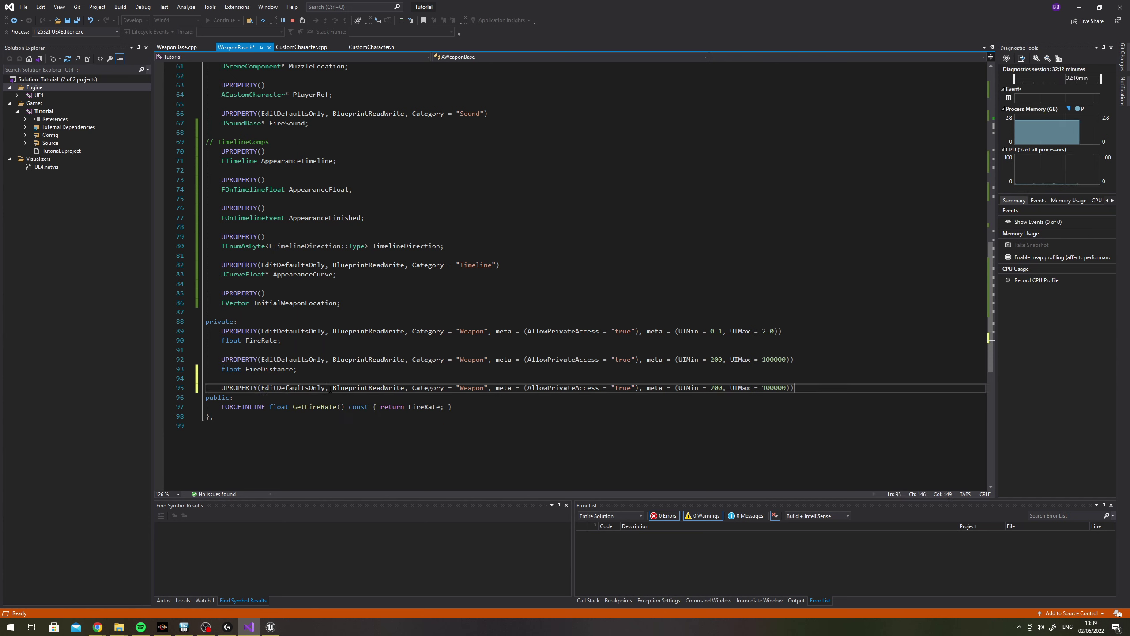
Declare float AppearanceTime; under the new UPROPERTY and fix its indentation
{"action": "key", "text": "Return"}
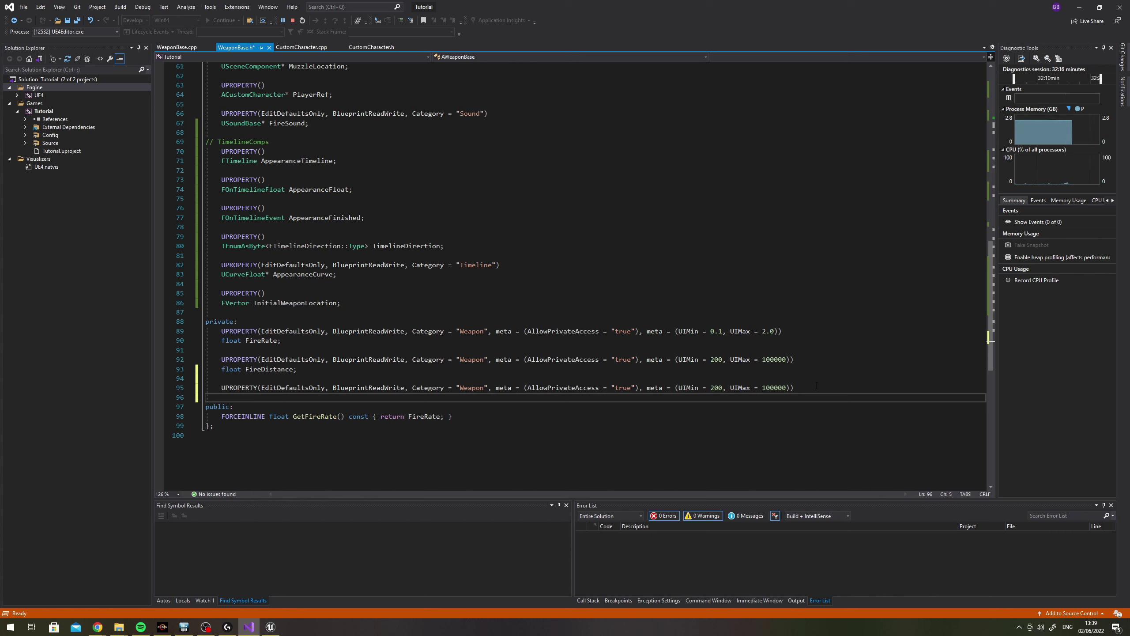
{"action": "type", "text": "float "}
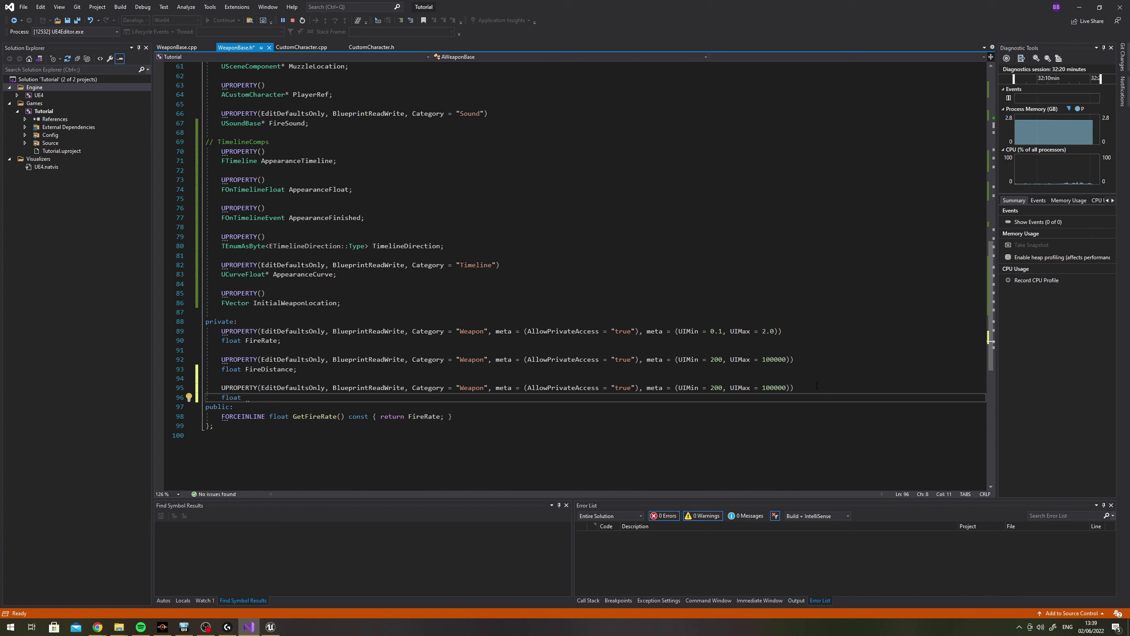
{"action": "type", "text": "Appeara"}
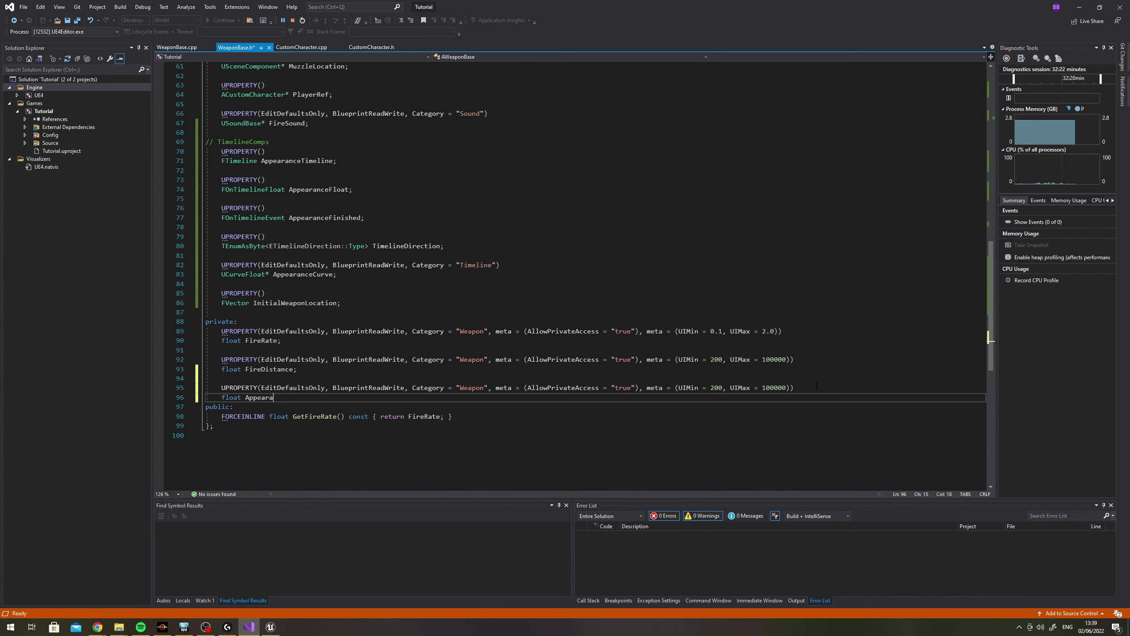
{"action": "type", "text": "nceTime;"}
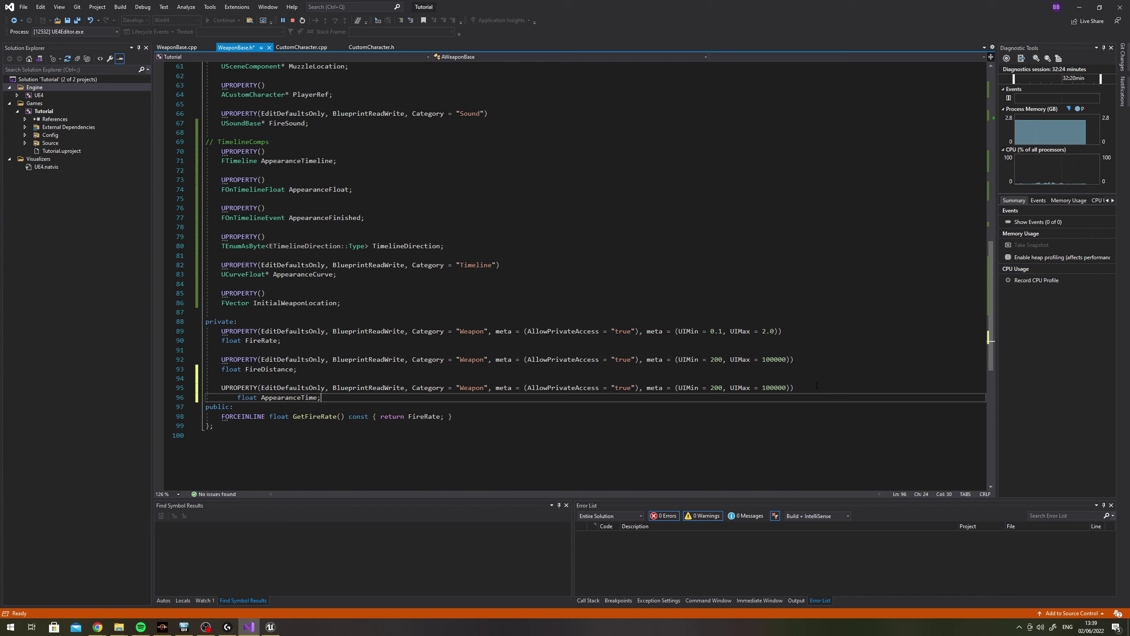
{"action": "key", "text": "Home"}
{"action": "key", "text": "shift+Tab"}
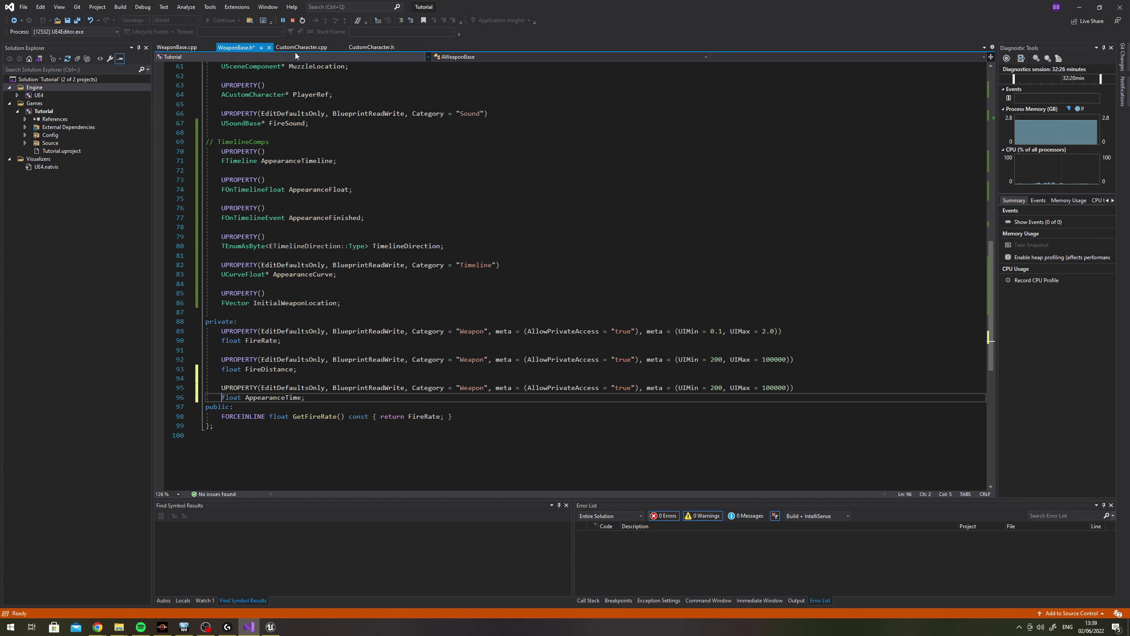
{"action": "key", "text": "ctrl+Tab"}
{"action": "scroll", "coordinate": [396, 153], "scroll_direction": "up", "scroll_amount": 5}
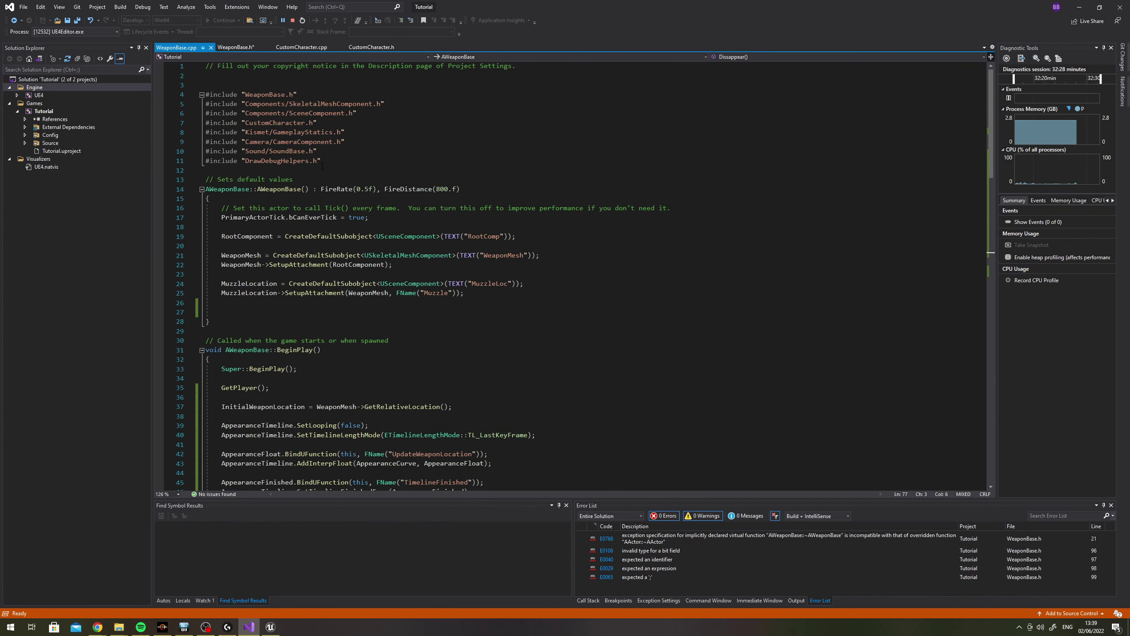
Begin appending AppearanceTime(0) after FireDistance(800.f) in the WeaponBase constructor initializer list
{"action": "left_click", "coordinate": [478, 188]}
{"action": "type", "text": ","}
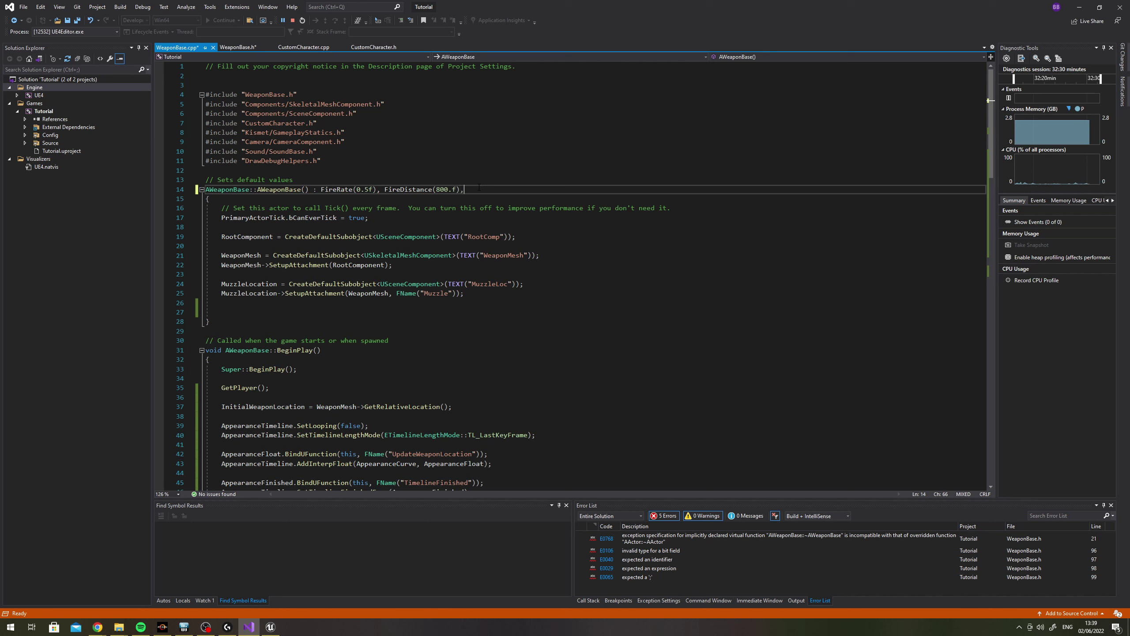
{"action": "type", "text": " AppearanceTime("}
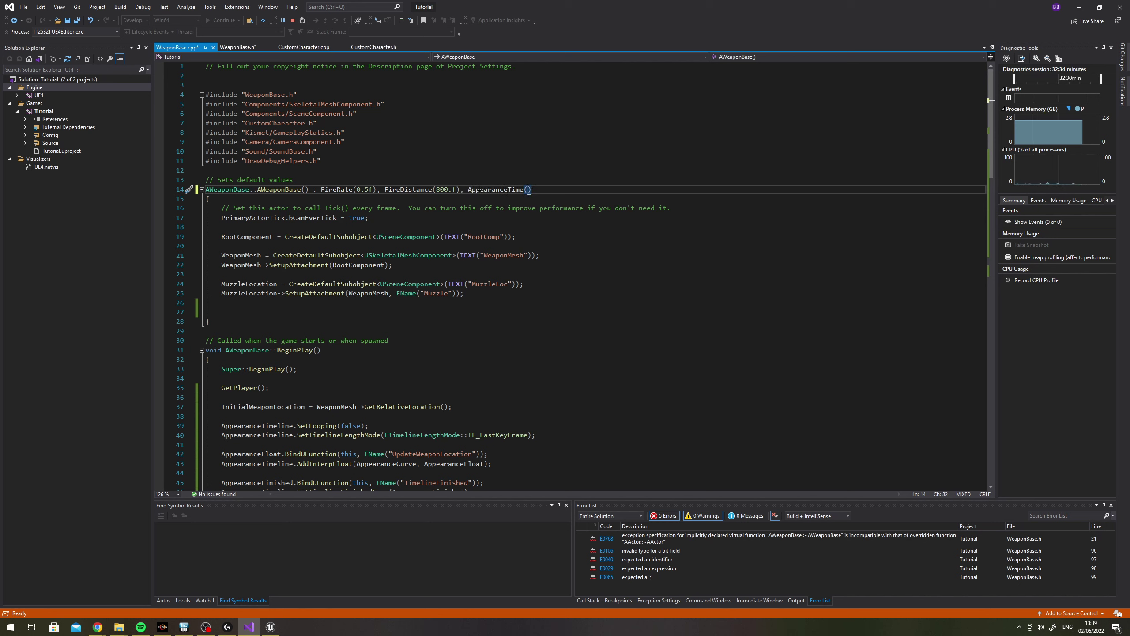
{"action": "type", "text": "0"}
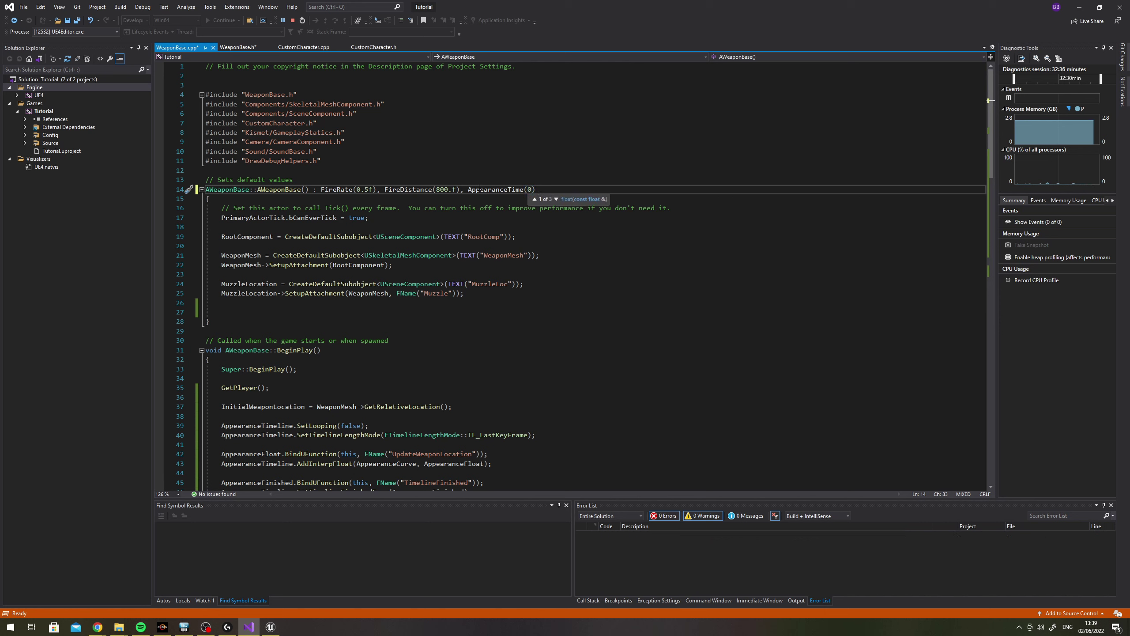
{"action": "type", "text": ".5f"}
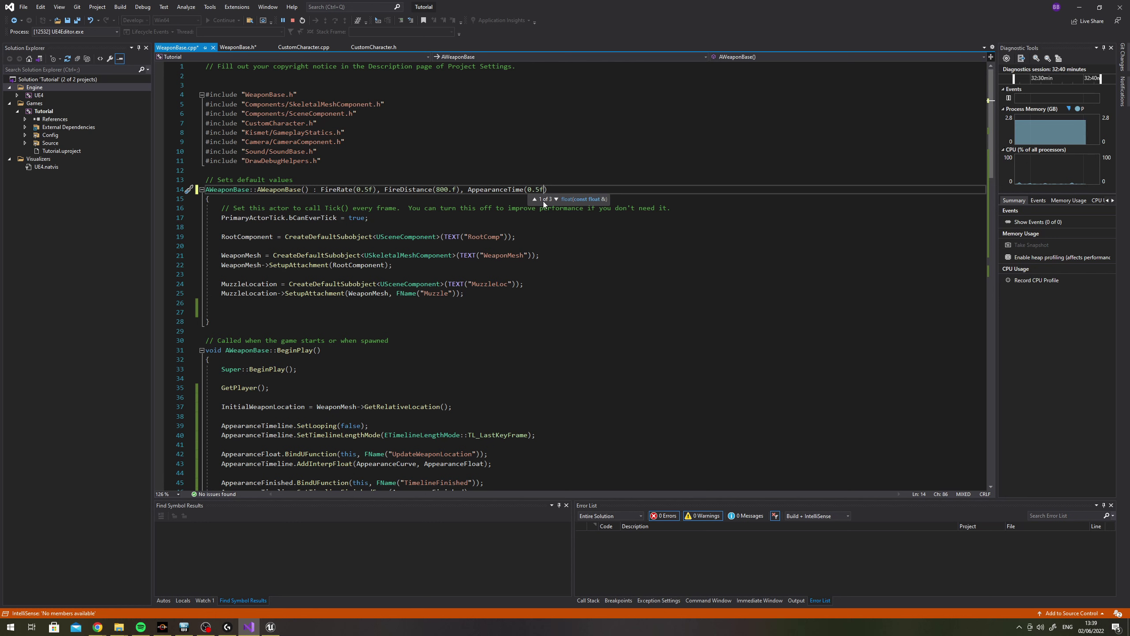
In WeaponBase.h, change AppearanceTime's UIMin from 200 to .001 and clear the 100000 UIMax value
{"action": "key", "text": "ctrl+Tab"}
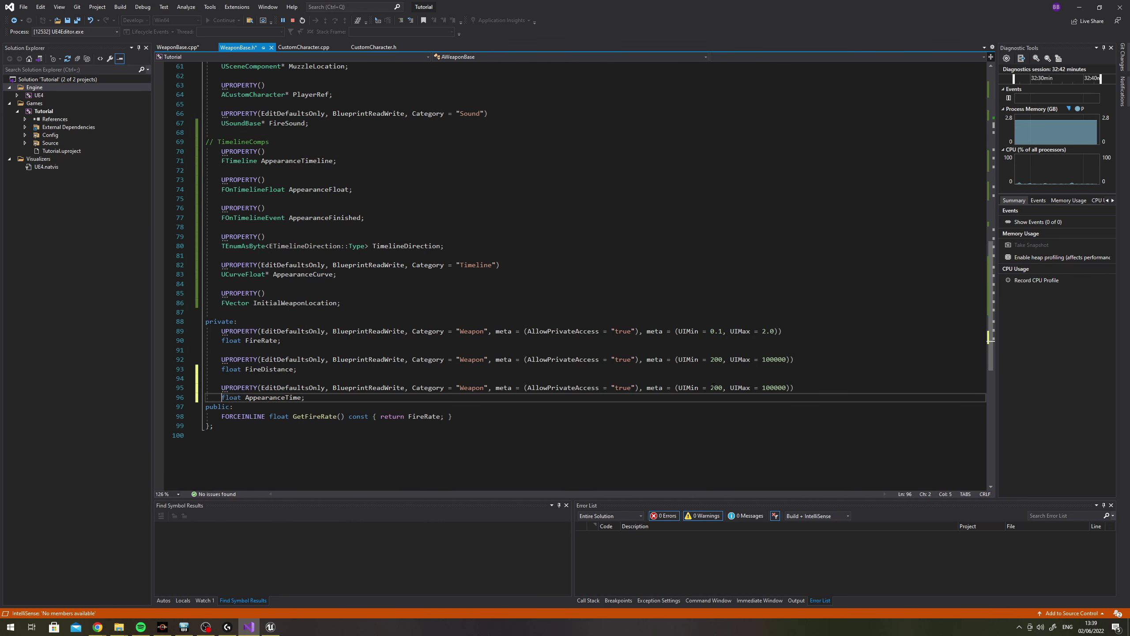
{"action": "double_click", "coordinate": [717, 387]}
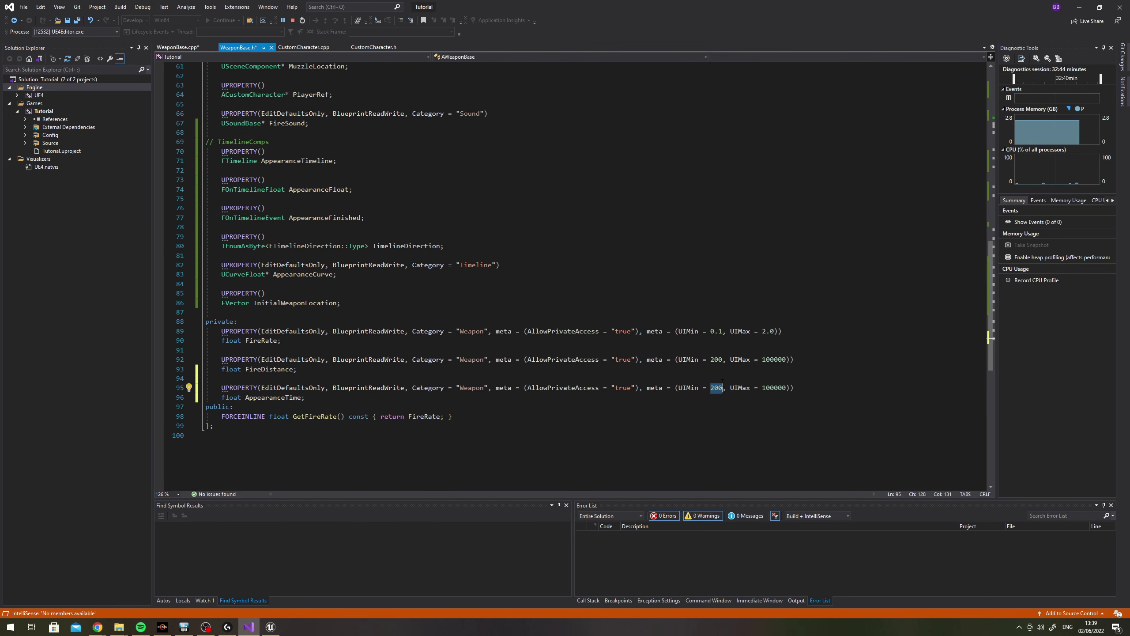
{"action": "type", "text": ".001"}
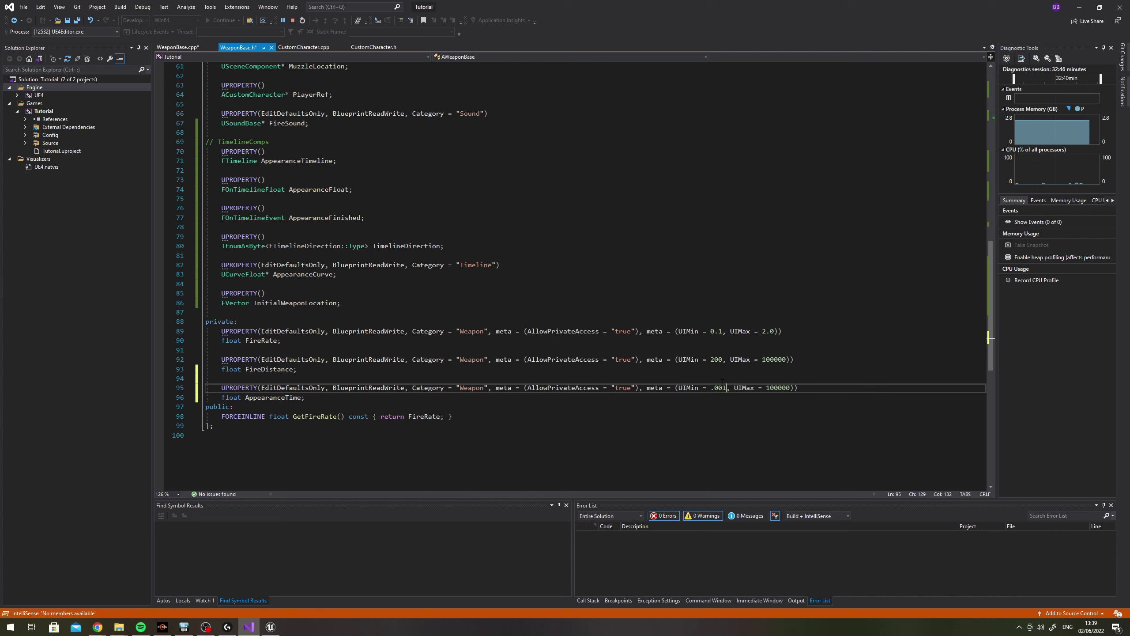
{"action": "double_click", "coordinate": [790, 387]}
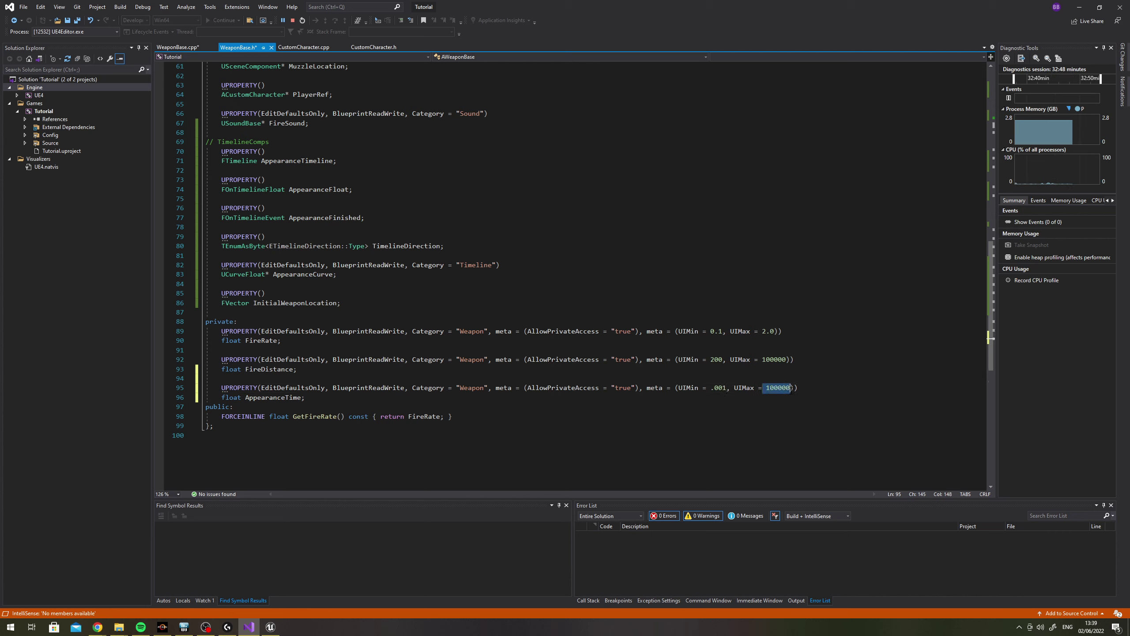
{"action": "key", "text": "BackSpace"}
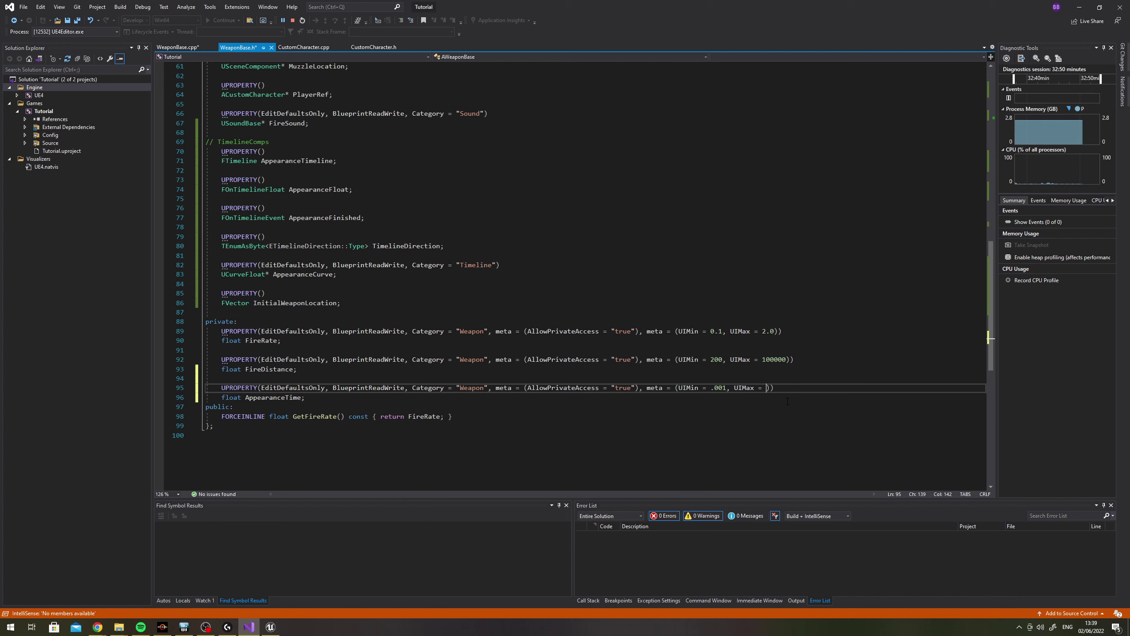
{"action": "type", "text": "10"}
Recompile the Tutorial module and follow the compile error to AppearanceTime on line 95 of WeaponBase.h
{"action": "left_click", "coordinate": [270, 626]}
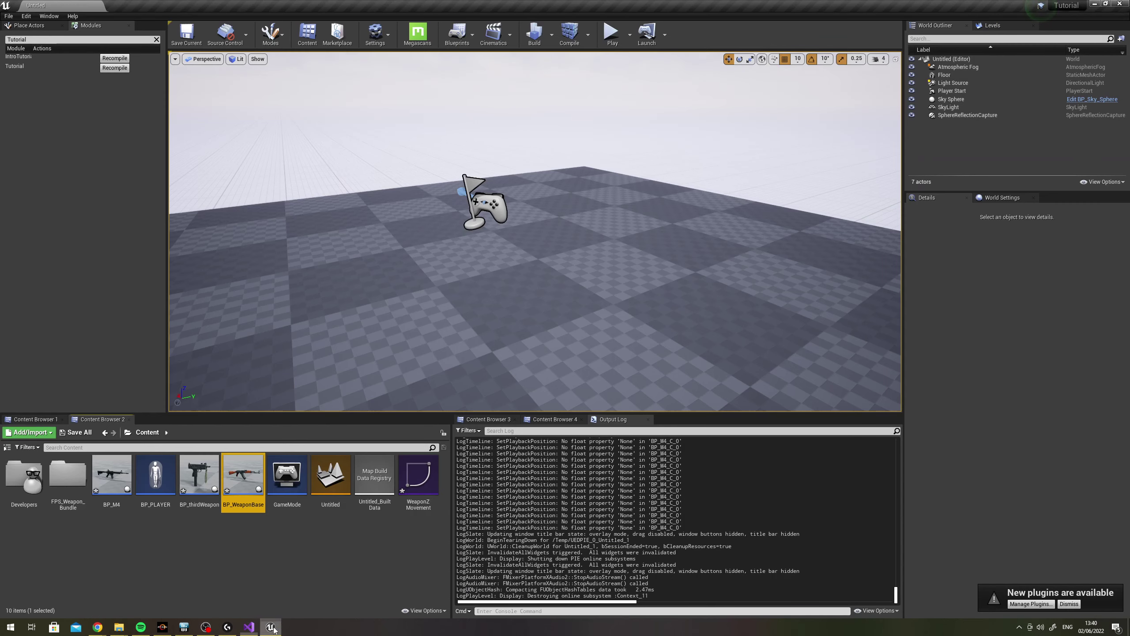
{"action": "left_click", "coordinate": [110, 69]}
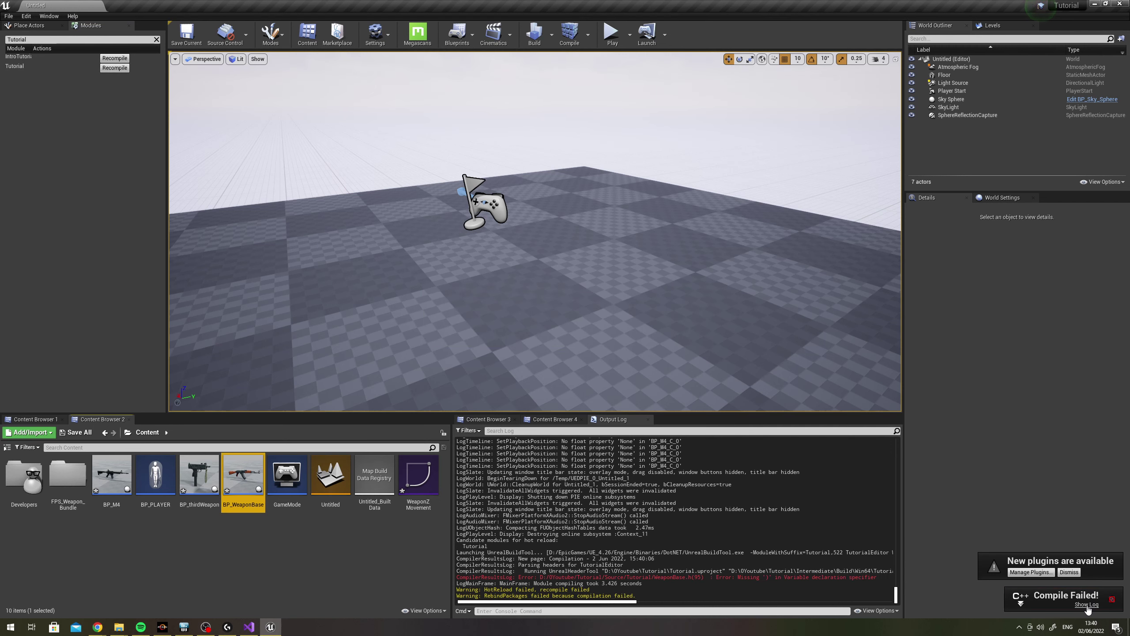
{"action": "left_click", "coordinate": [1086, 604]}
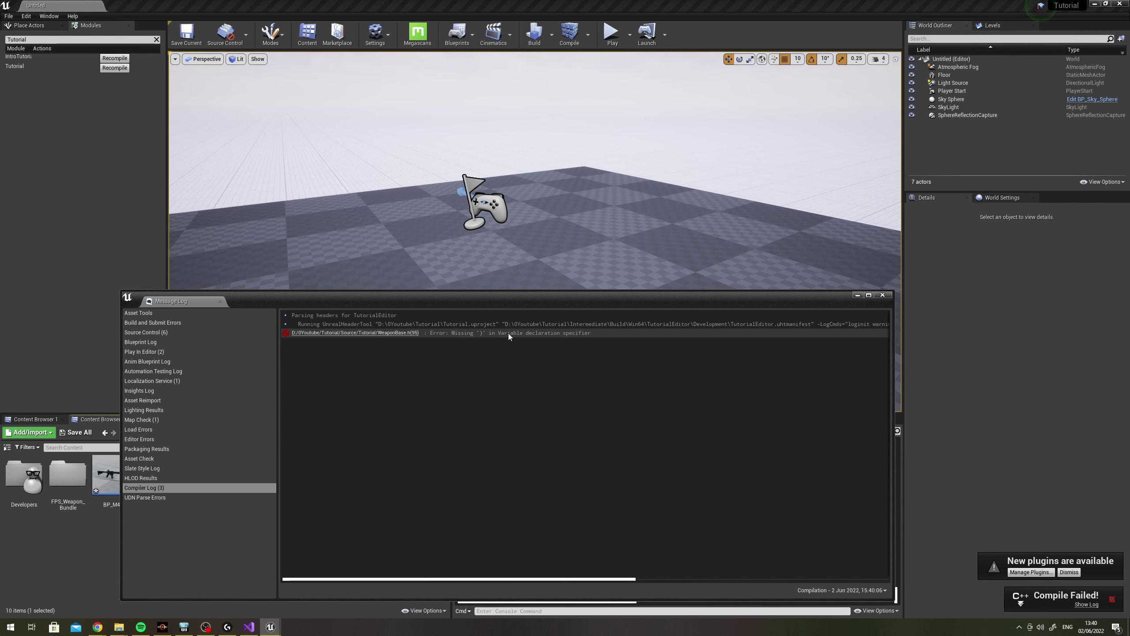
{"action": "left_click", "coordinate": [384, 333]}
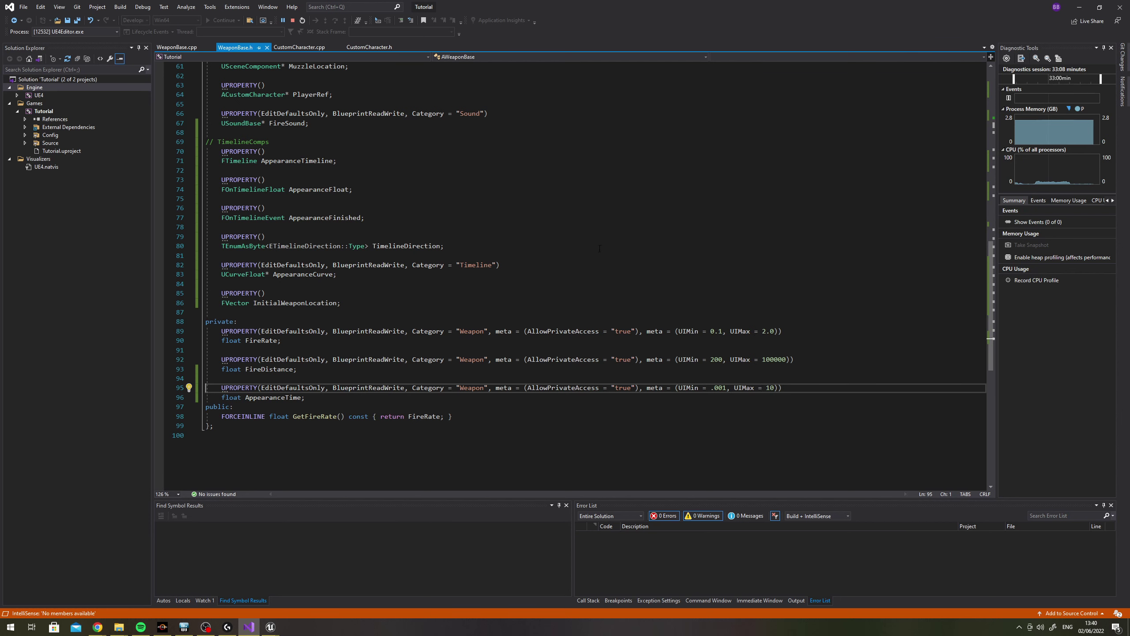
{"action": "key", "text": "ctrl+Tab"}
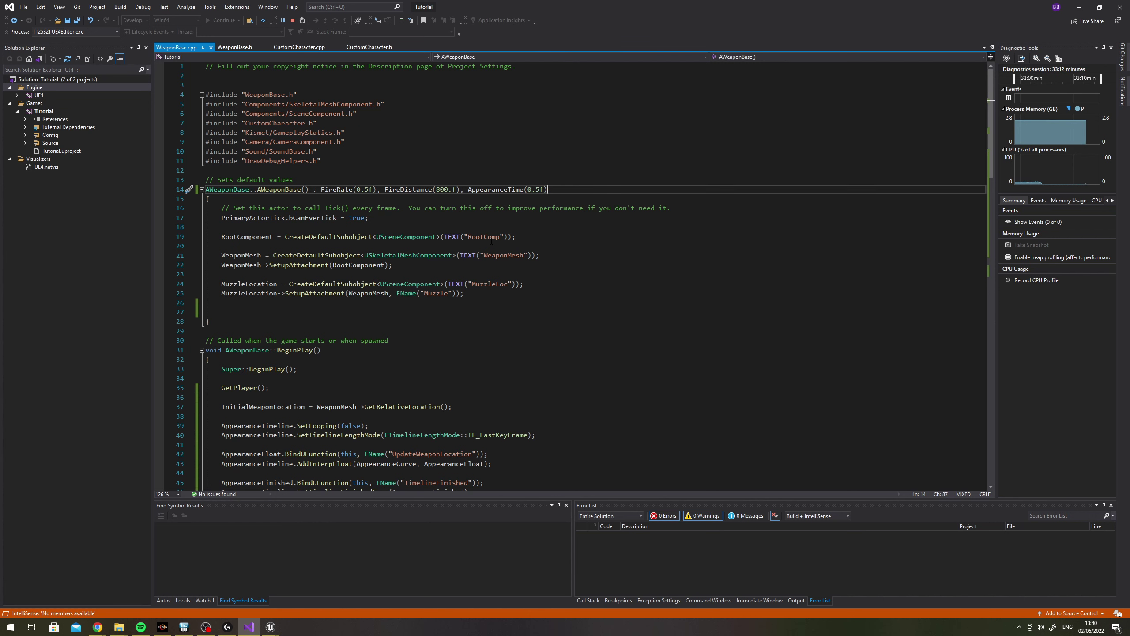
{"action": "left_click", "coordinate": [236, 46]}
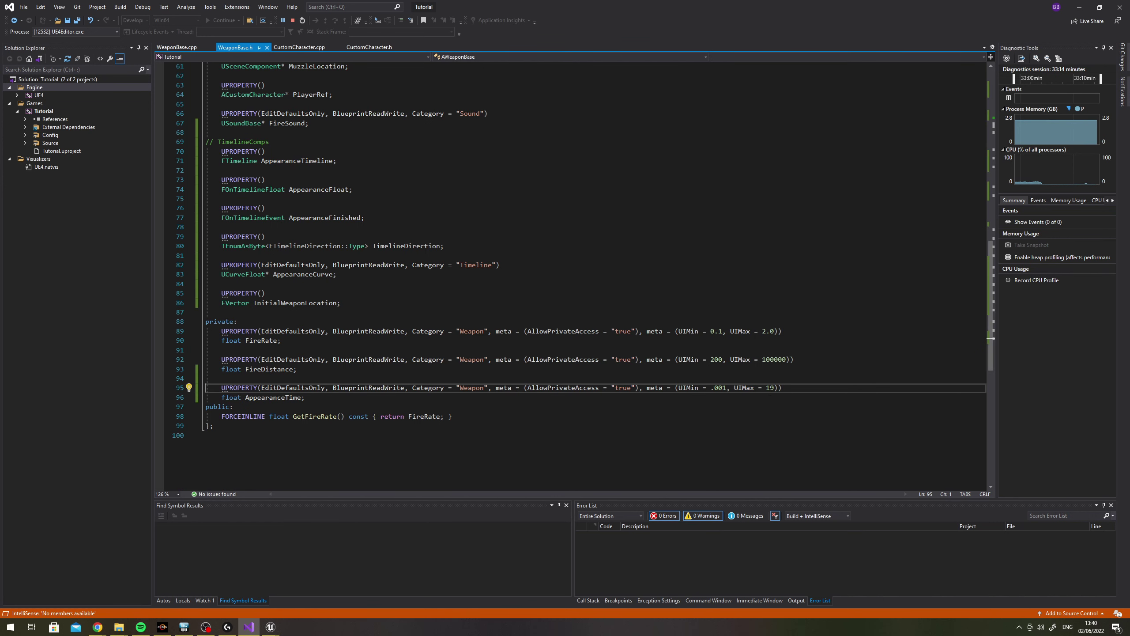
{"action": "left_click", "coordinate": [548, 388]}
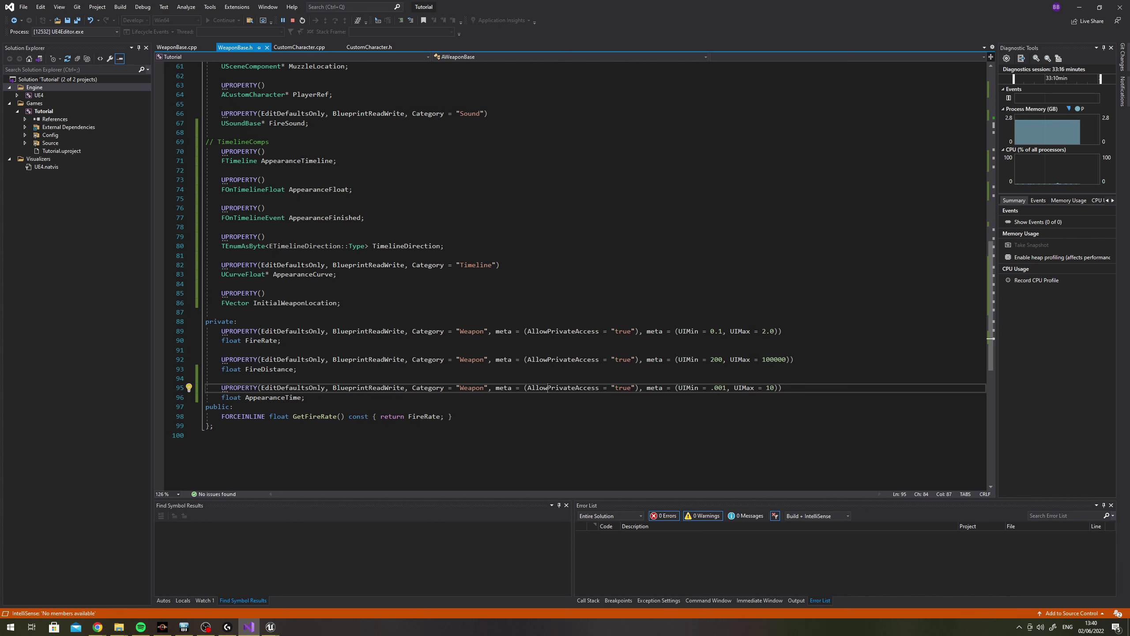
Jump to the error line again, retry the Tutorial recompile, and close the compiler error log
{"action": "mouse_move", "coordinate": [270, 627]}
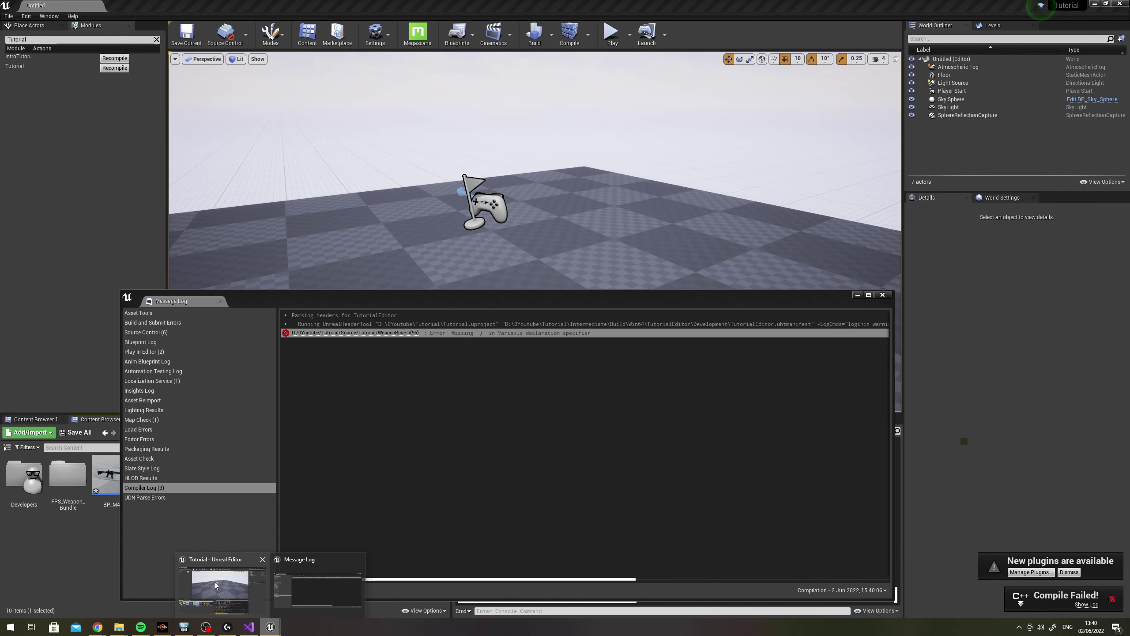
{"action": "left_click", "coordinate": [214, 581]}
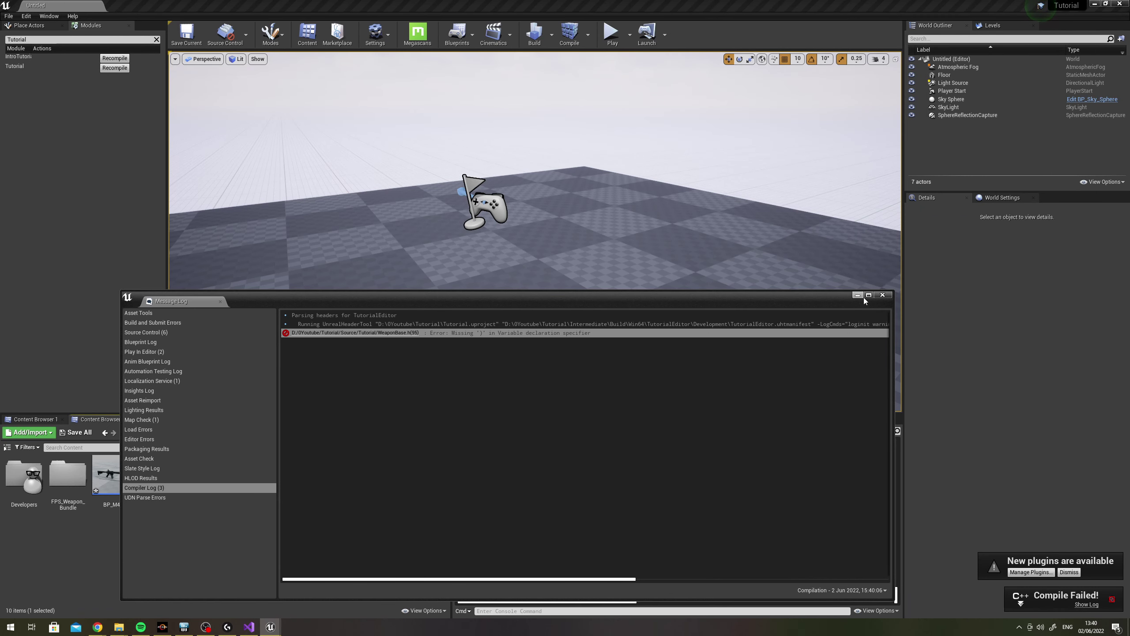
{"action": "left_click", "coordinate": [397, 332]}
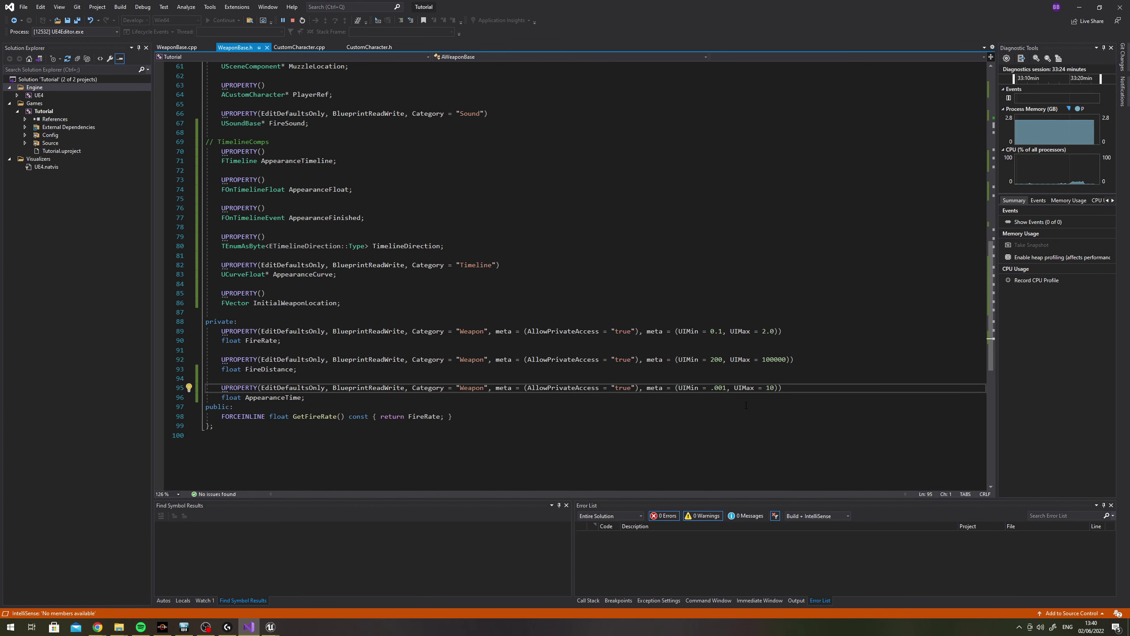
{"action": "mouse_move", "coordinate": [271, 627]}
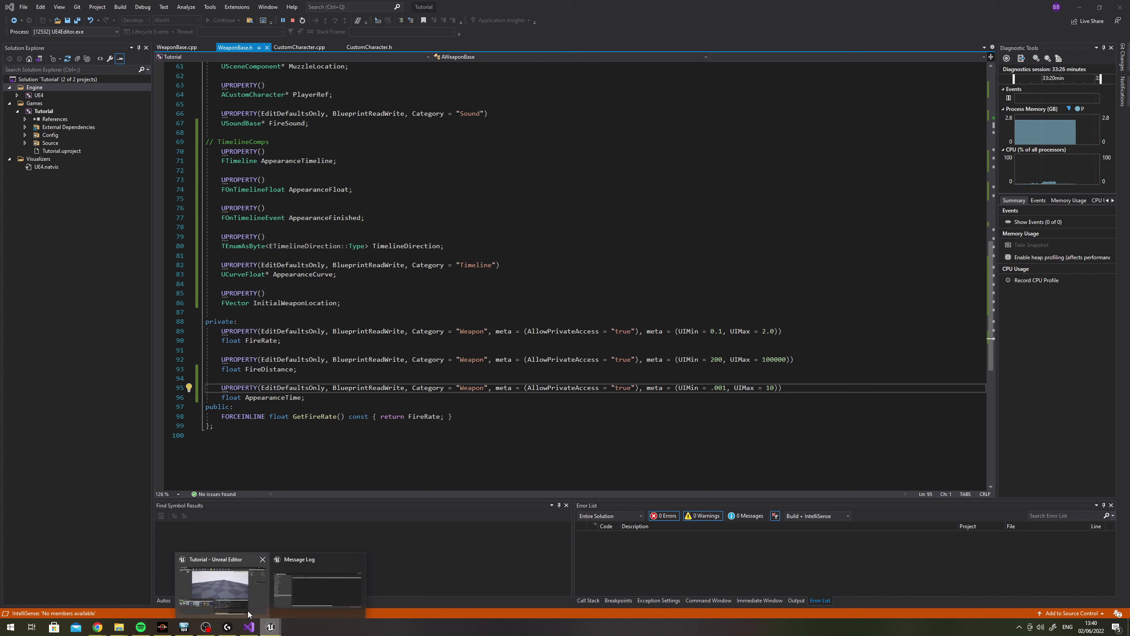
{"action": "left_click", "coordinate": [231, 600]}
{"action": "left_click", "coordinate": [114, 68]}
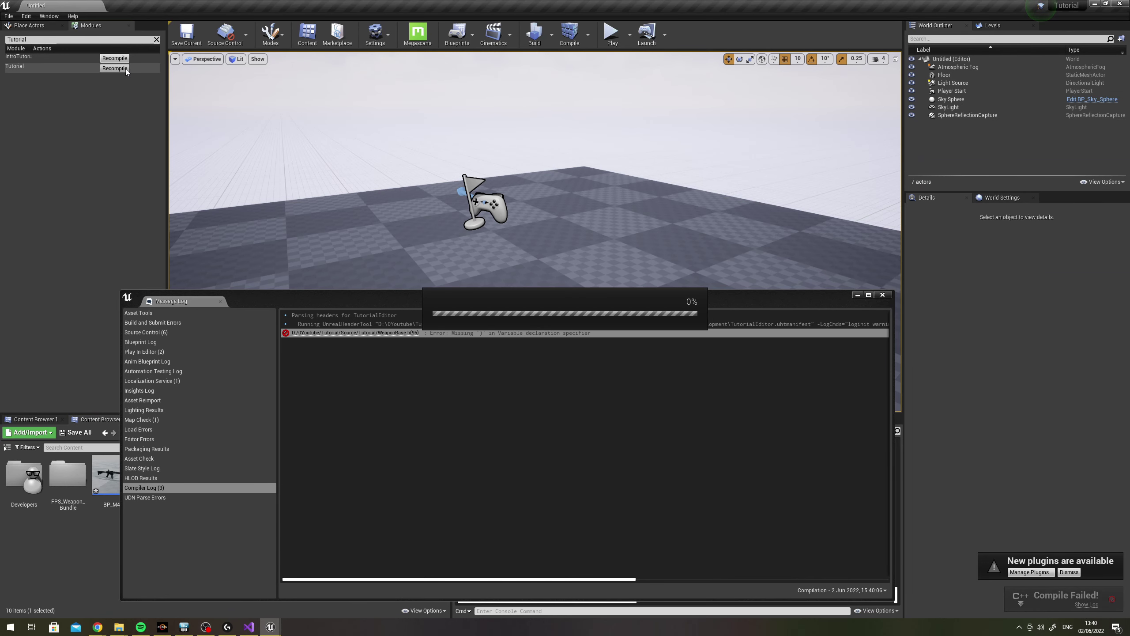
{"action": "left_click", "coordinate": [883, 295]}
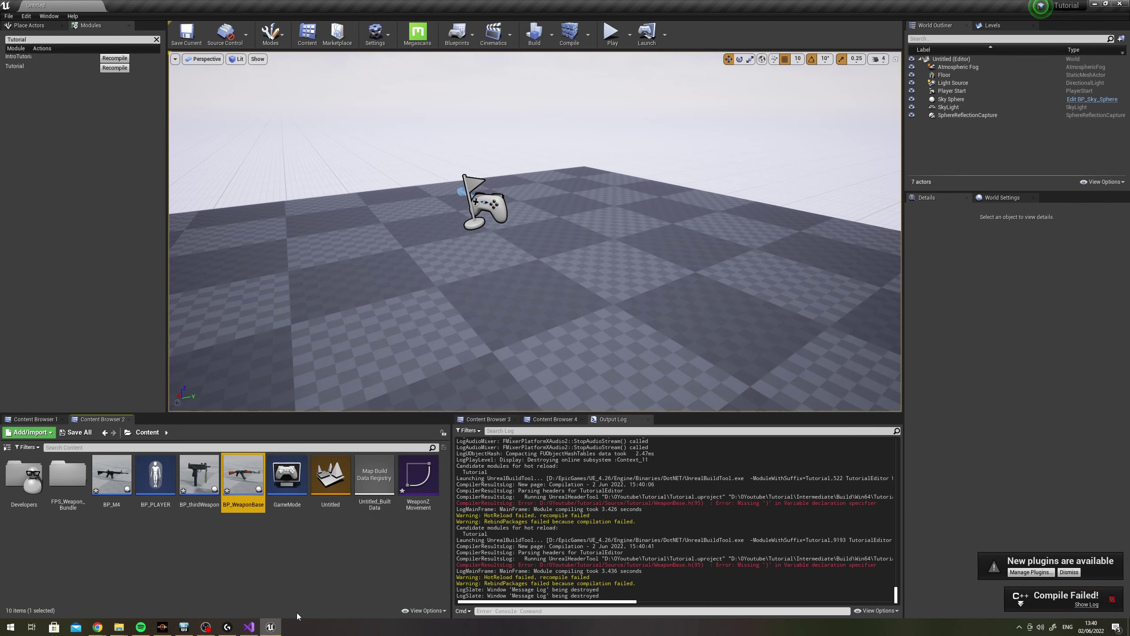
Delete ', meta = (UIMin = .001, UIMax = 10)' from AppearanceTime's UPROPERTY on line 95
{"action": "left_click", "coordinate": [249, 627]}
{"action": "left_click_drag", "start_coordinate": [829, 383], "coordinate": [262, 387]}
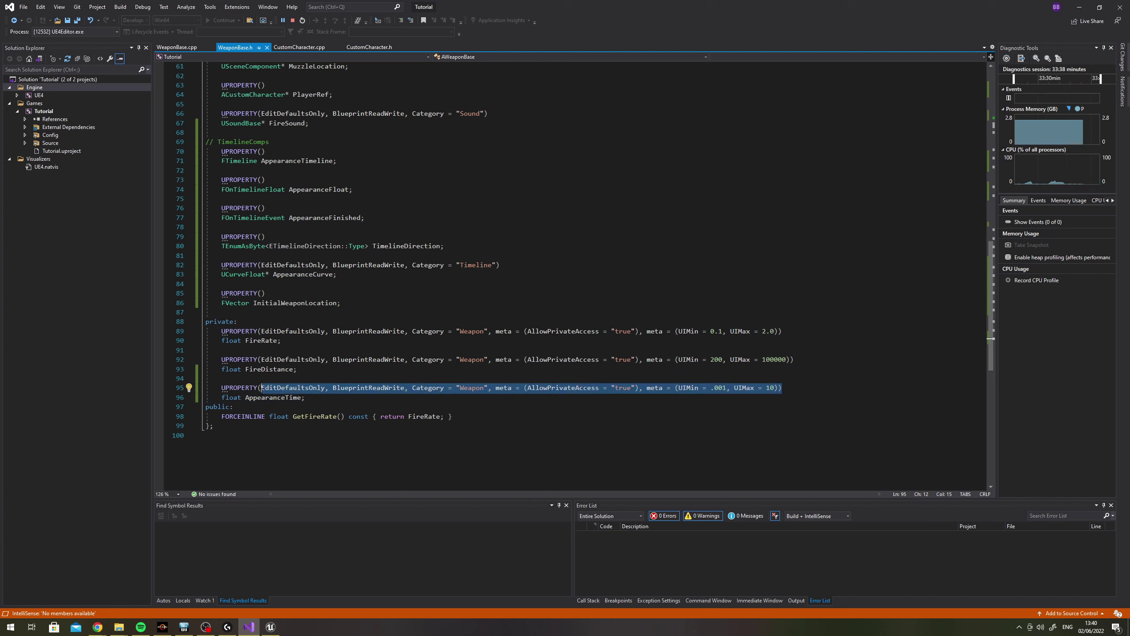
{"action": "left_click", "coordinate": [432, 387]}
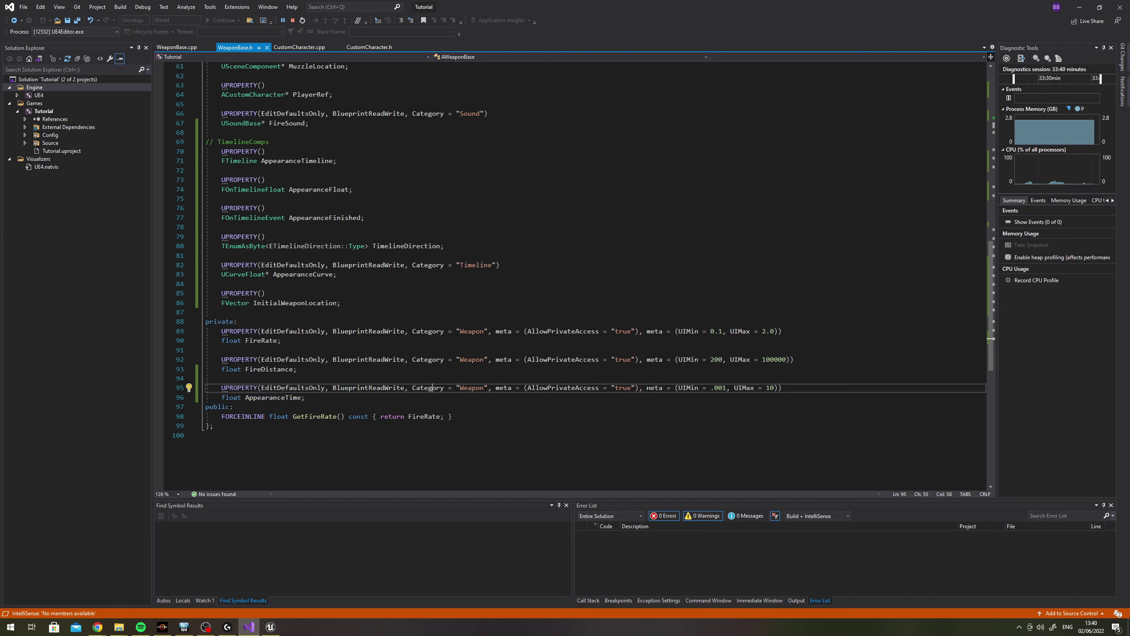
{"action": "left_click_drag", "start_coordinate": [639, 387], "coordinate": [777, 387]}
{"action": "key", "text": "Delete"}
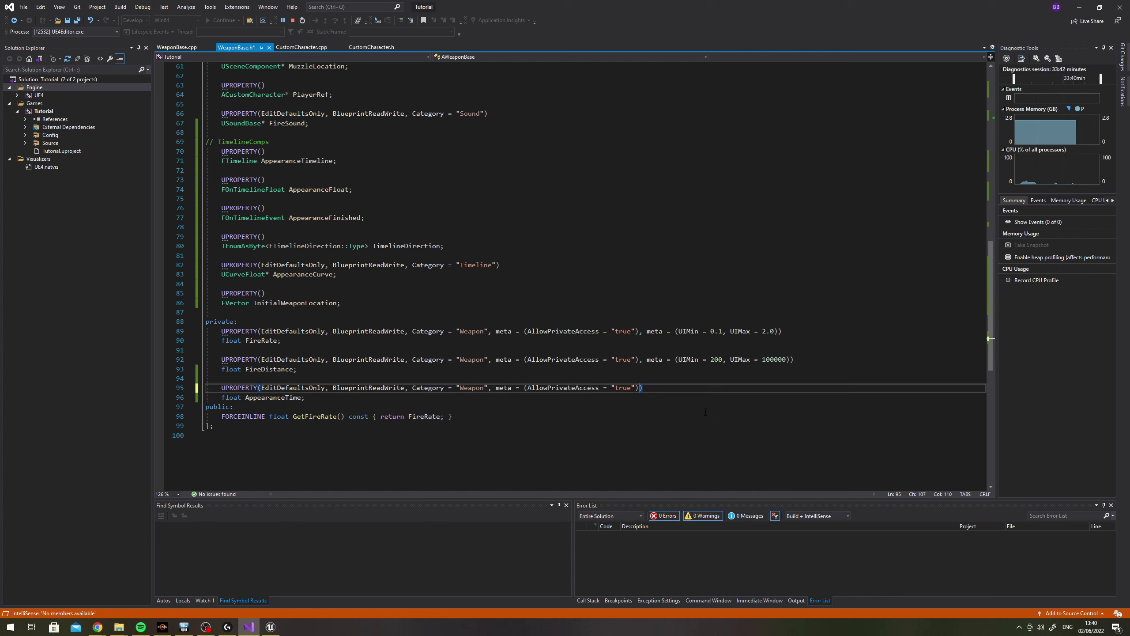
Recompile the Tutorial module successfully and open BP_WeaponBase, showing Appearance Time 0.5
{"action": "left_click", "coordinate": [270, 627]}
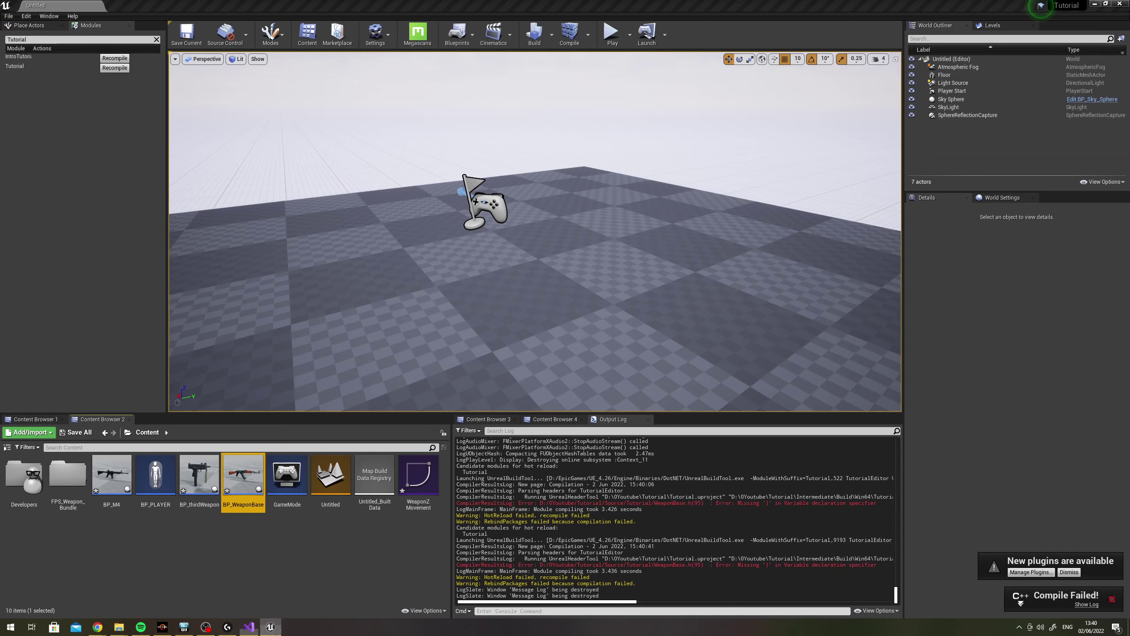
{"action": "left_click", "coordinate": [110, 71]}
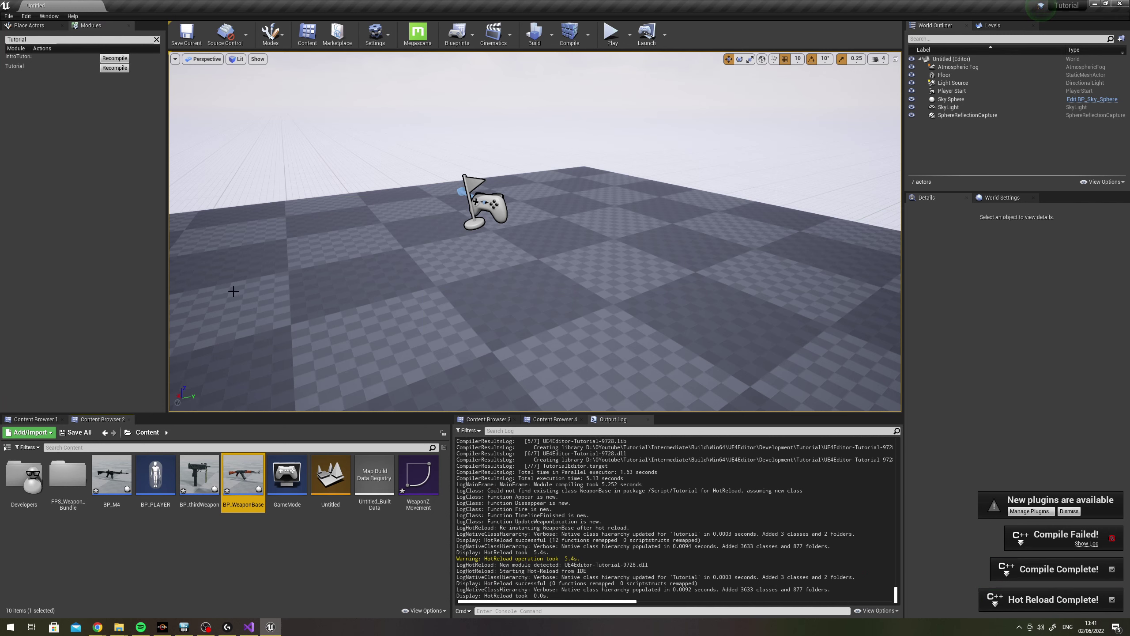
{"action": "double_click", "coordinate": [242, 473]}
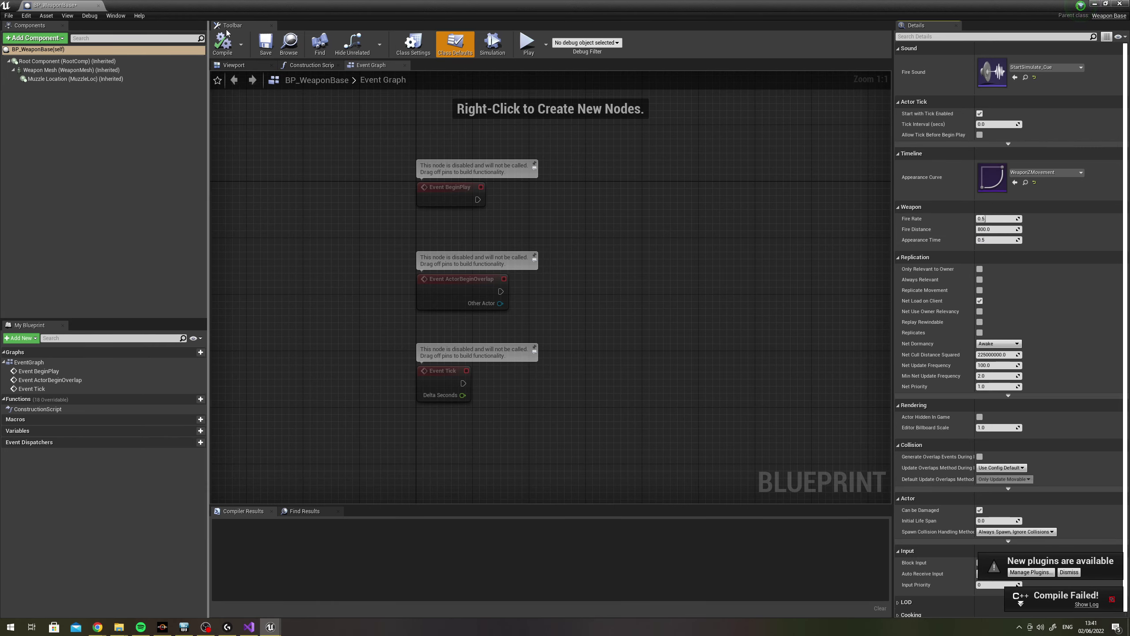
Edit the Appearance Time value in BP_M4's class defaults
{"action": "left_click", "coordinate": [99, 6]}
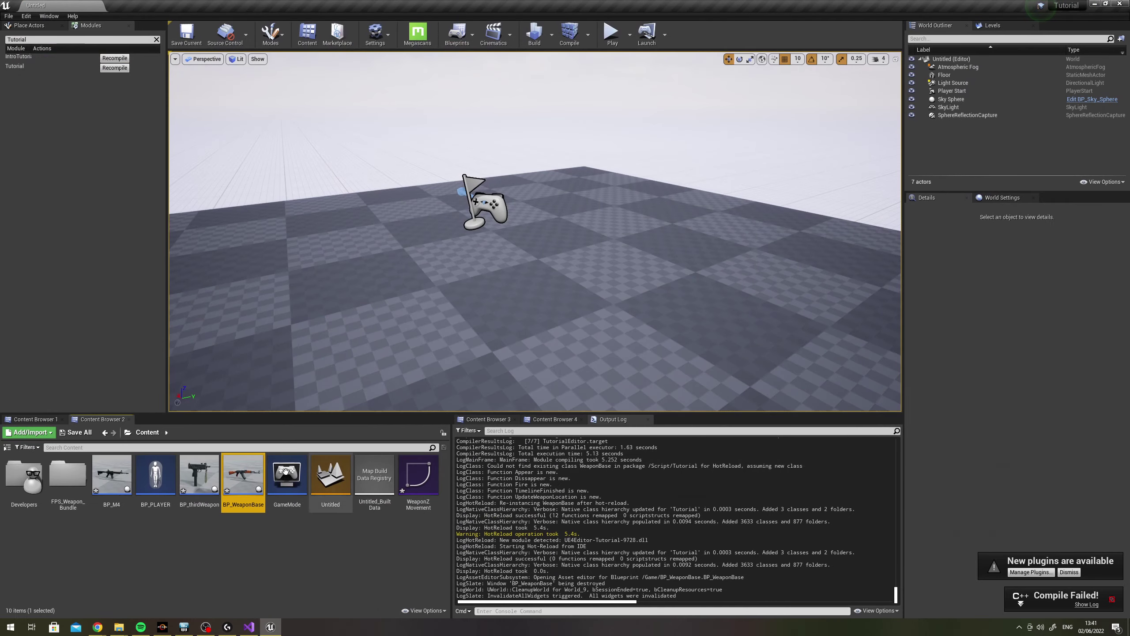
{"action": "double_click", "coordinate": [112, 479]}
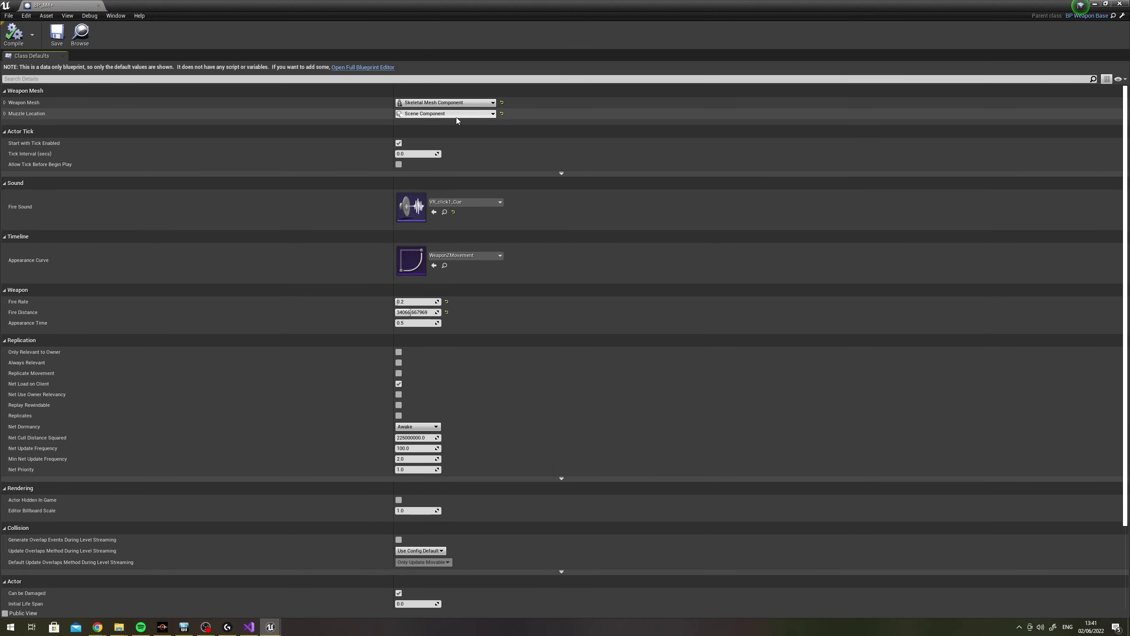
{"action": "left_click", "coordinate": [400, 323]}
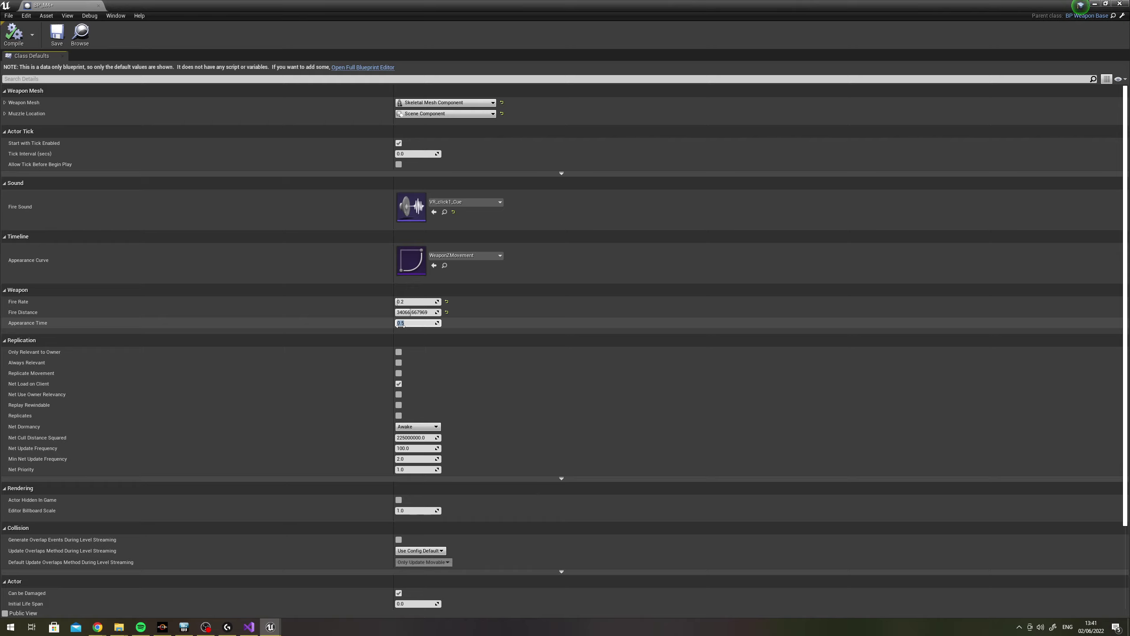
{"action": "left_click", "coordinate": [99, 6]}
Set BP_WeaponBase's Appearance Time to 1.0 and compile the Blueprint
{"action": "double_click", "coordinate": [243, 474]}
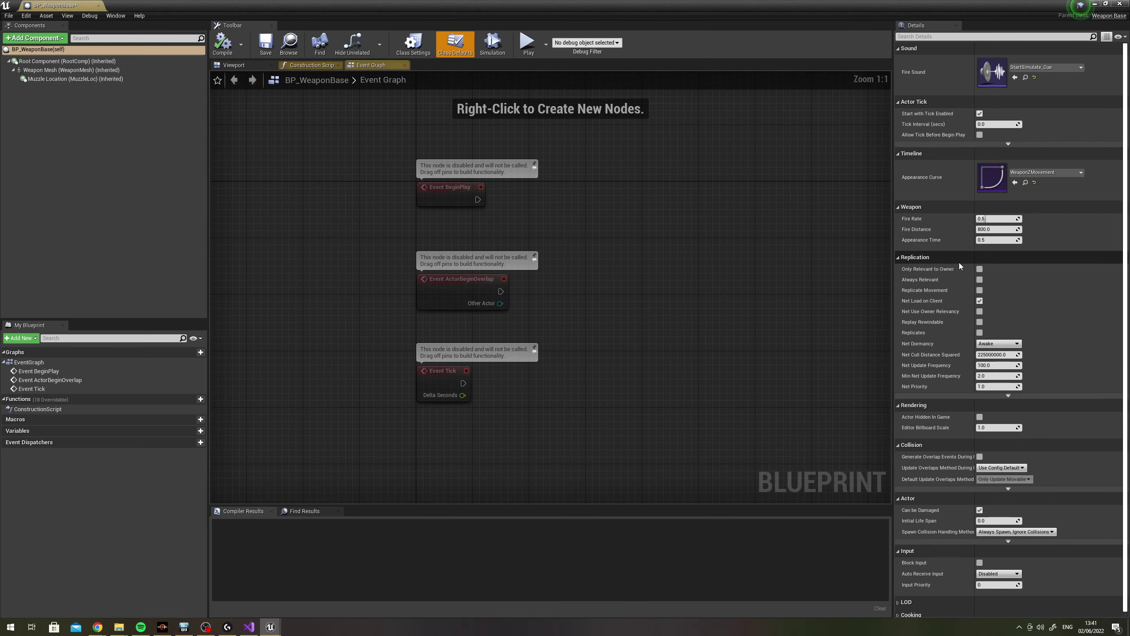
{"action": "key", "text": "Return"}
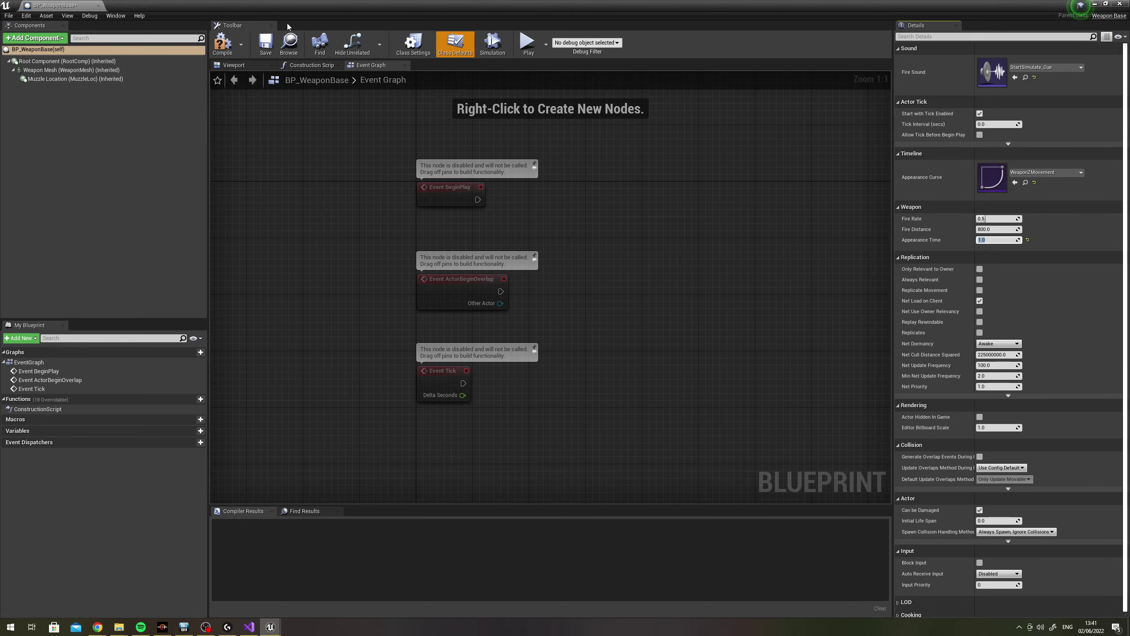
{"action": "left_click", "coordinate": [222, 44]}
{"action": "left_click", "coordinate": [99, 6]}
Edit BP_thirdWeapon's Appearance Time and compile it
{"action": "left_click", "coordinate": [204, 463]}
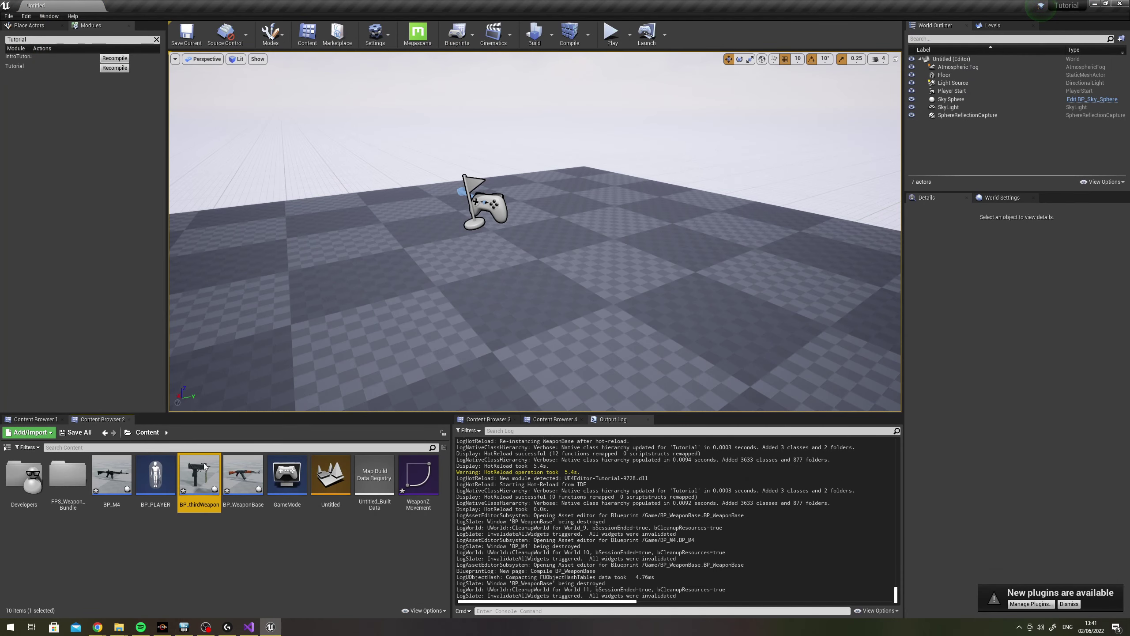
{"action": "double_click", "coordinate": [203, 463]}
{"action": "left_click", "coordinate": [413, 322]}
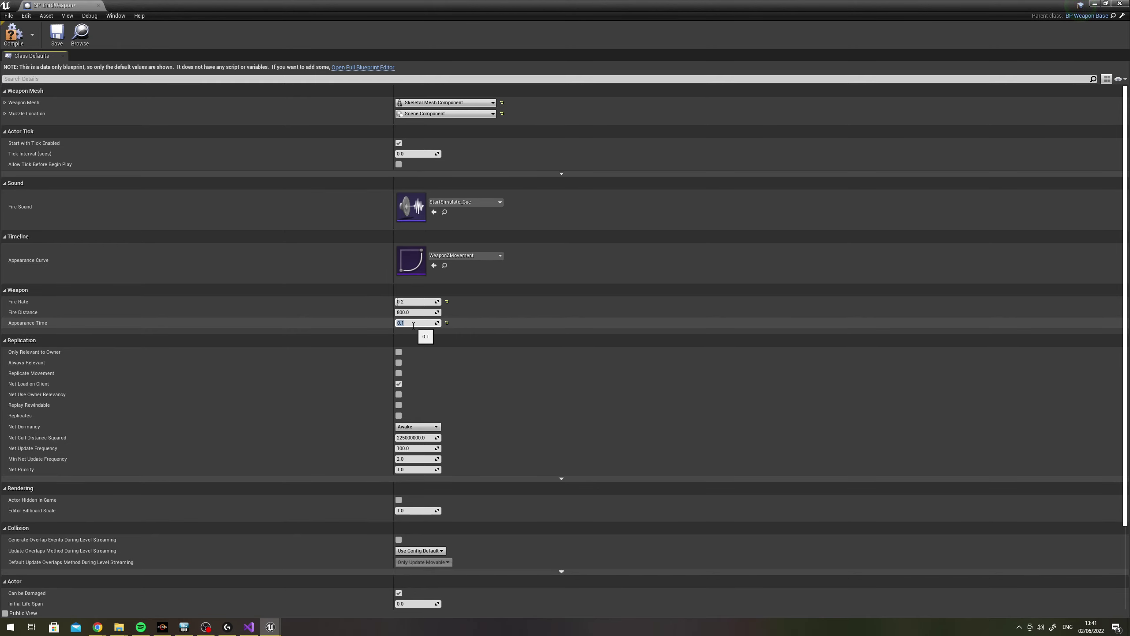
{"action": "left_click", "coordinate": [25, 31]}
{"action": "left_click", "coordinate": [99, 6]}
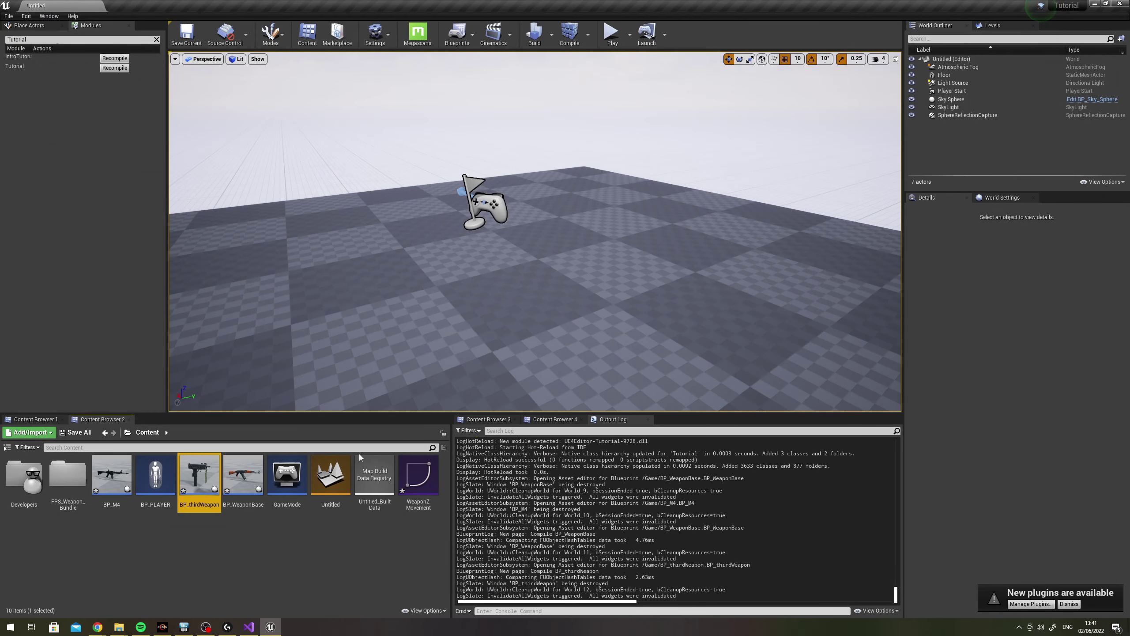
Commit BP_M4's Appearance Time of 0.5, then reopen BP_WeaponBase to check its defaults
{"action": "double_click", "coordinate": [286, 465]}
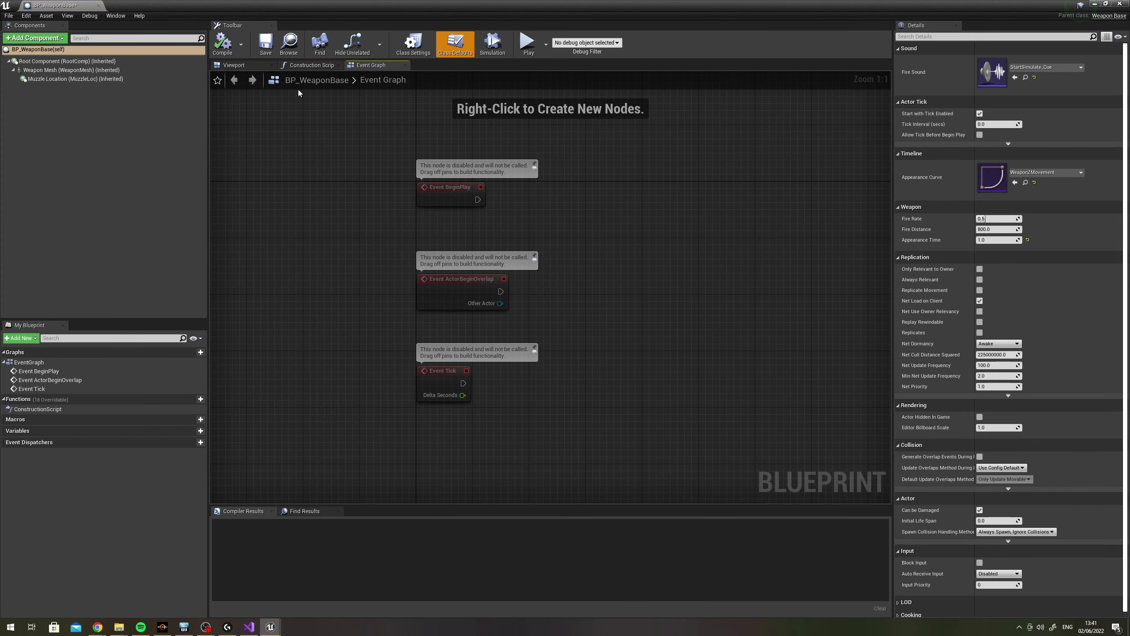
{"action": "left_click", "coordinate": [99, 6]}
{"action": "double_click", "coordinate": [112, 479]}
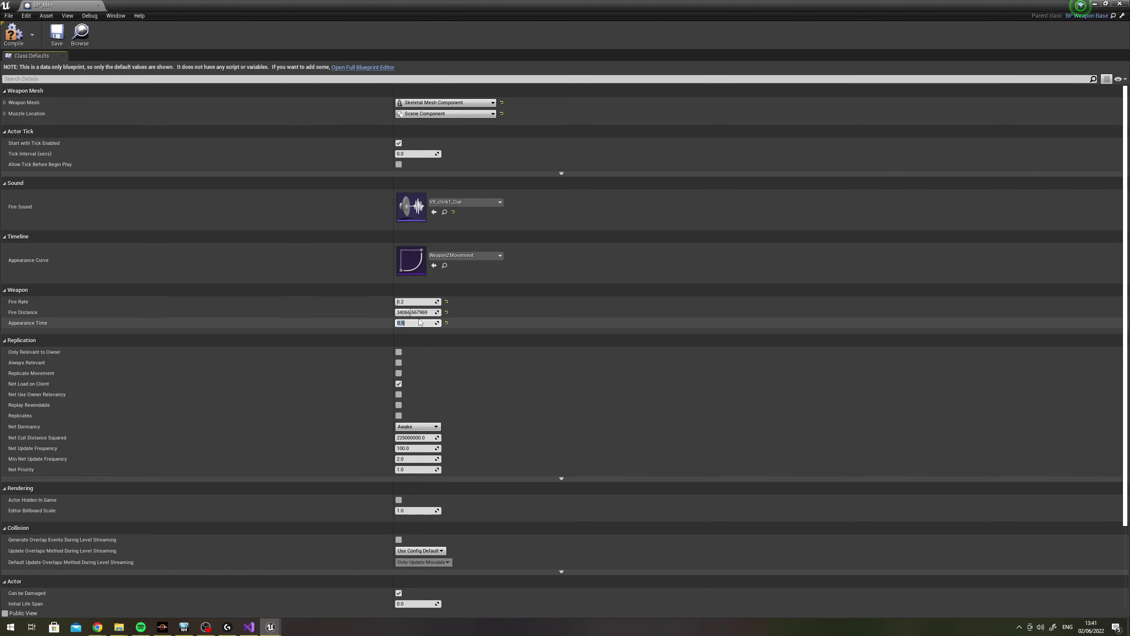
{"action": "key", "text": "Return"}
{"action": "left_click", "coordinate": [99, 5]}
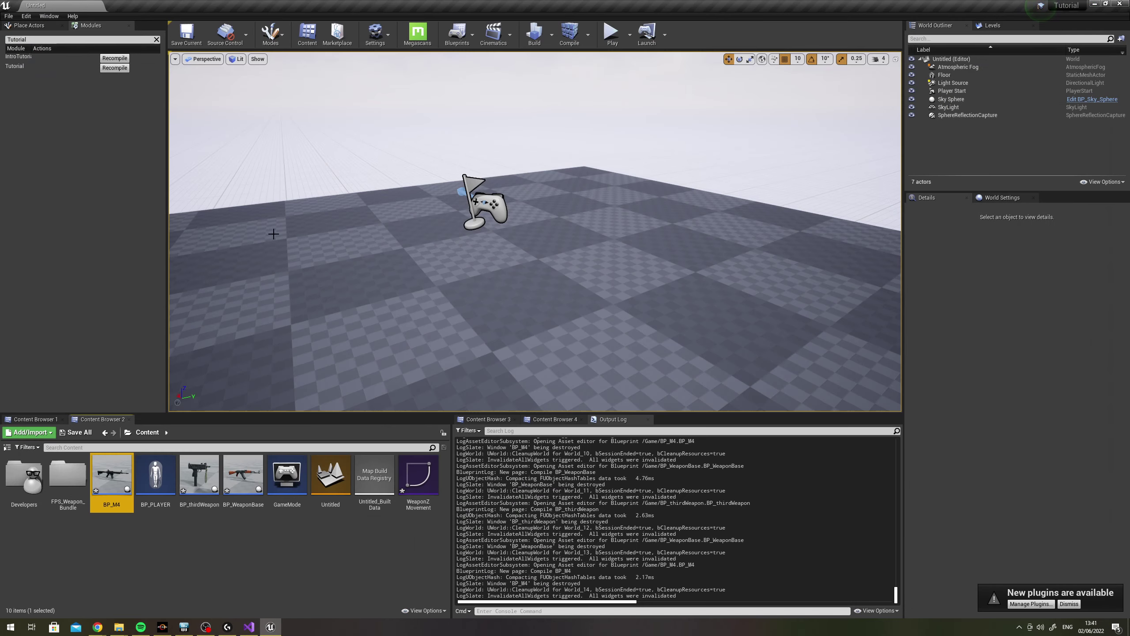
{"action": "double_click", "coordinate": [242, 466]}
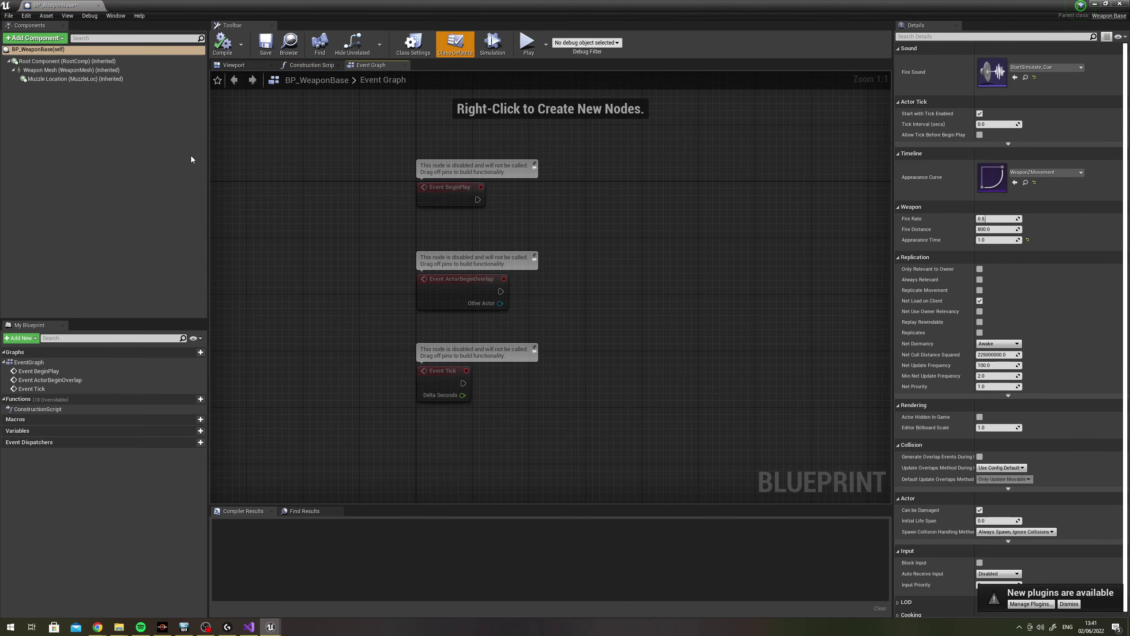
{"action": "scroll", "coordinate": [438, 159], "scroll_direction": "down", "scroll_amount": 3}
Play the level, switch to the M4 (1) and third weapon (3), then open BP_thirdWeapon's defaults
{"action": "left_click", "coordinate": [99, 6]}
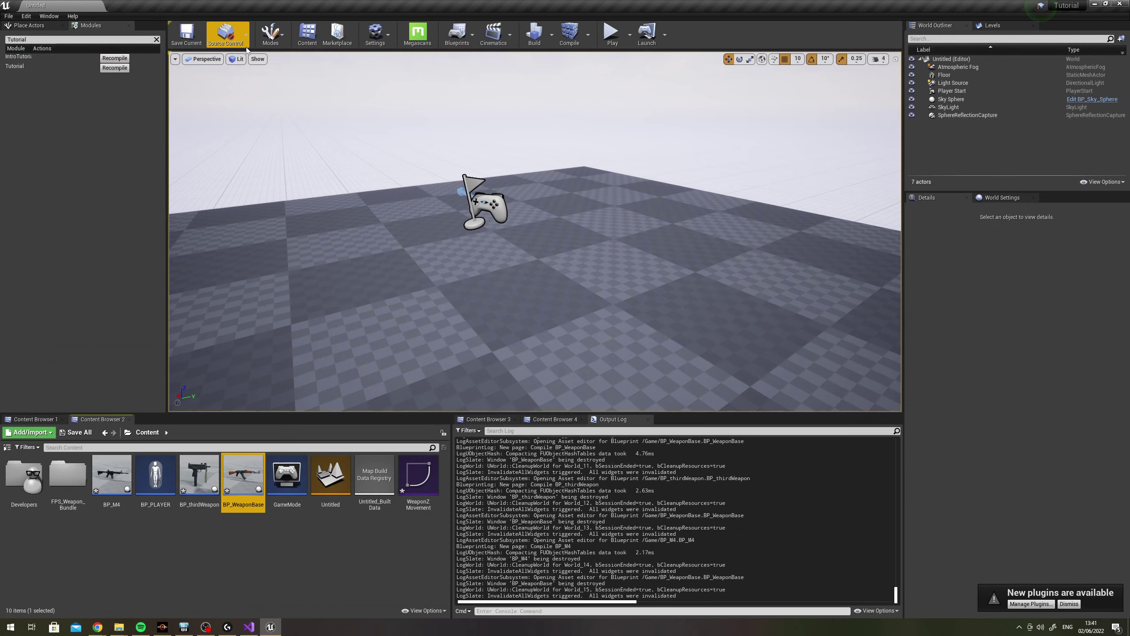
{"action": "key", "text": "alt+p"}
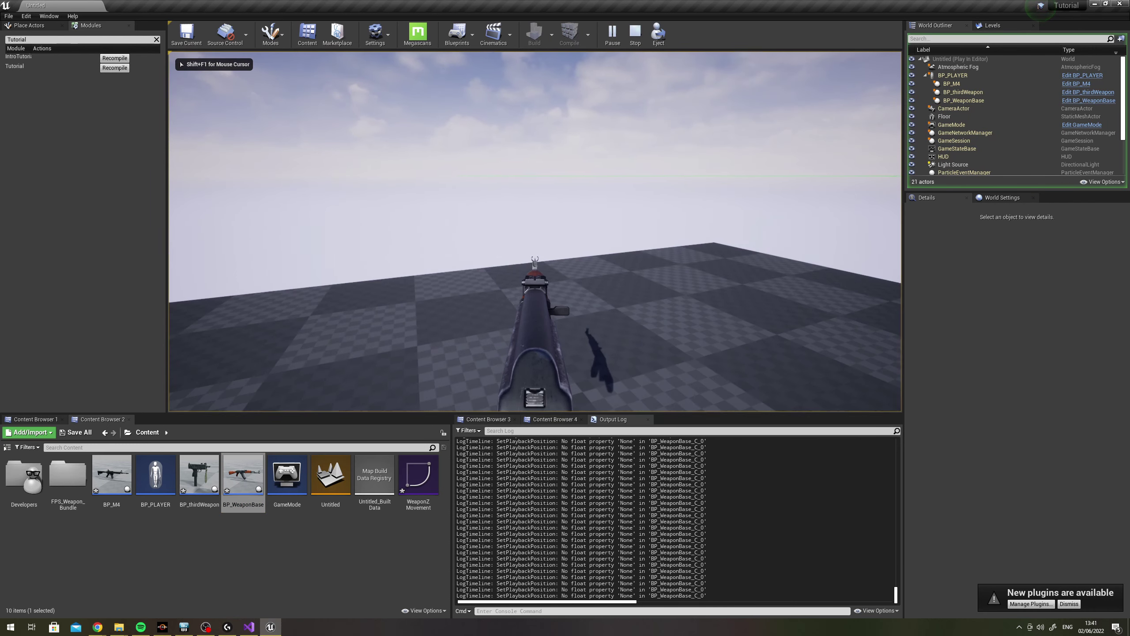
{"action": "key", "text": "1"}
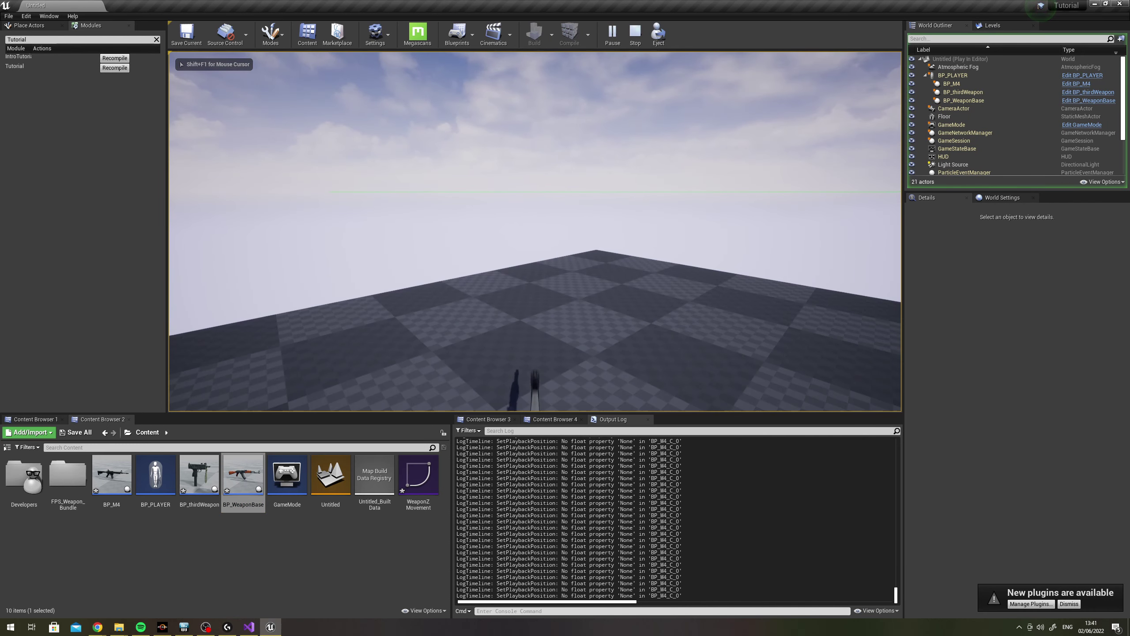
{"action": "key", "text": "3"}
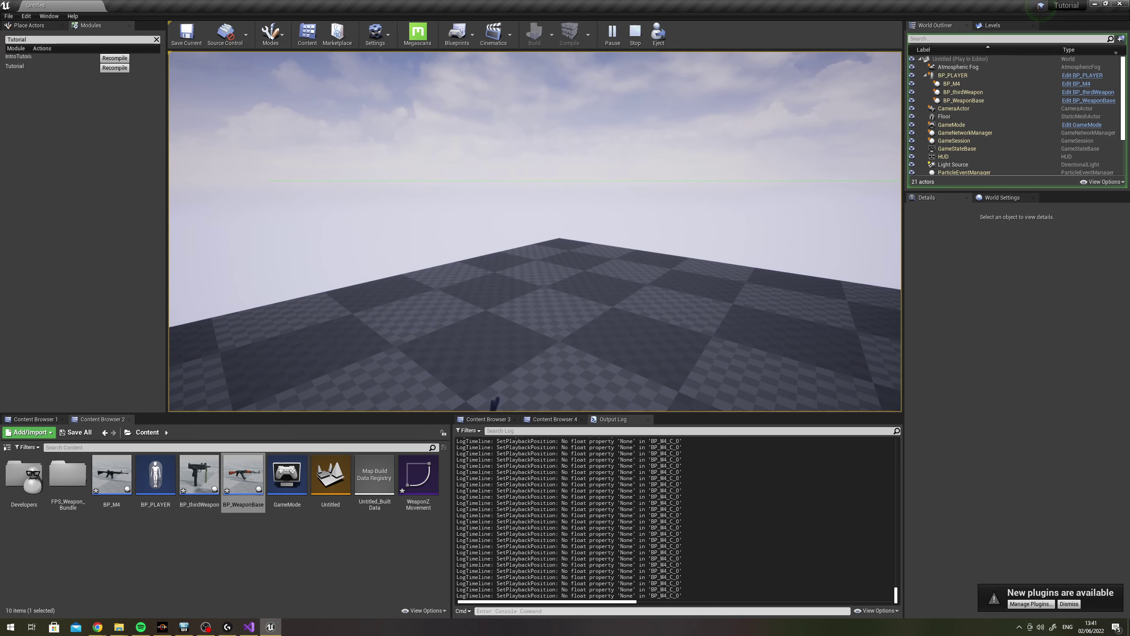
{"action": "key", "text": "Escape"}
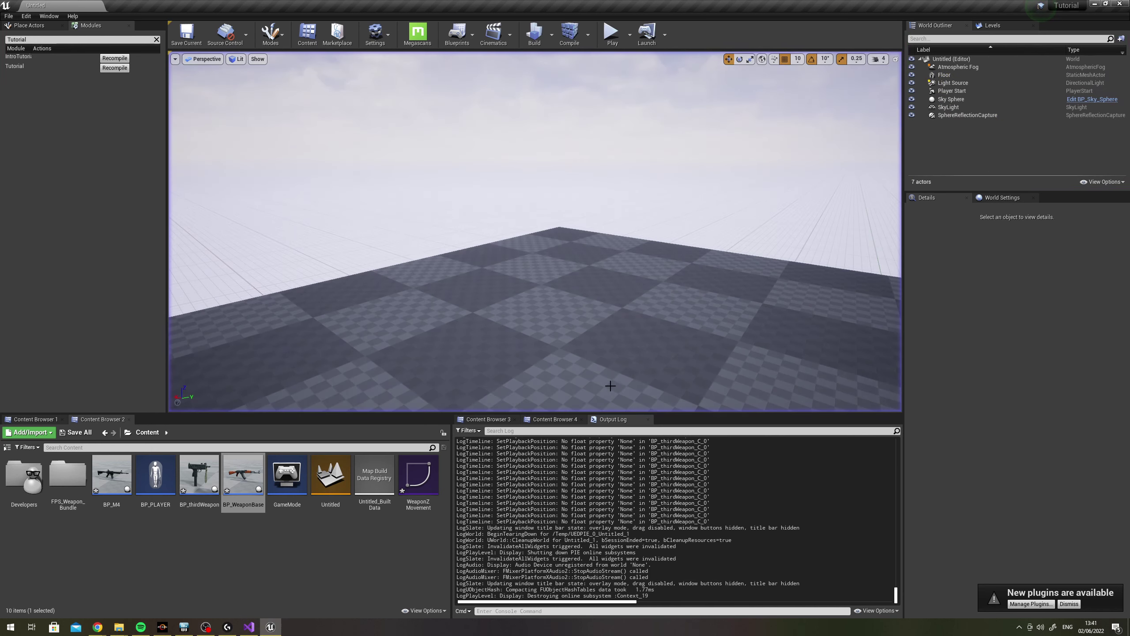
{"action": "double_click", "coordinate": [216, 477]}
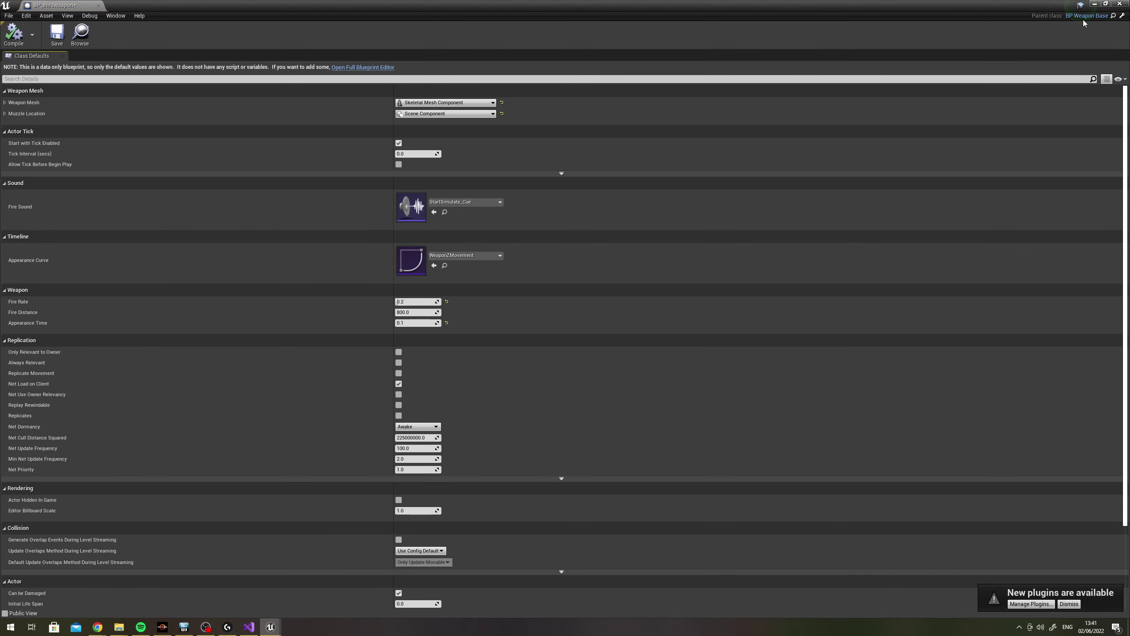
Dock the weapon Blueprint beside the Untitled level and open WeaponBase.cpp in Visual Studio
{"action": "left_click_drag", "start_coordinate": [95, 8], "coordinate": [147, 6]}
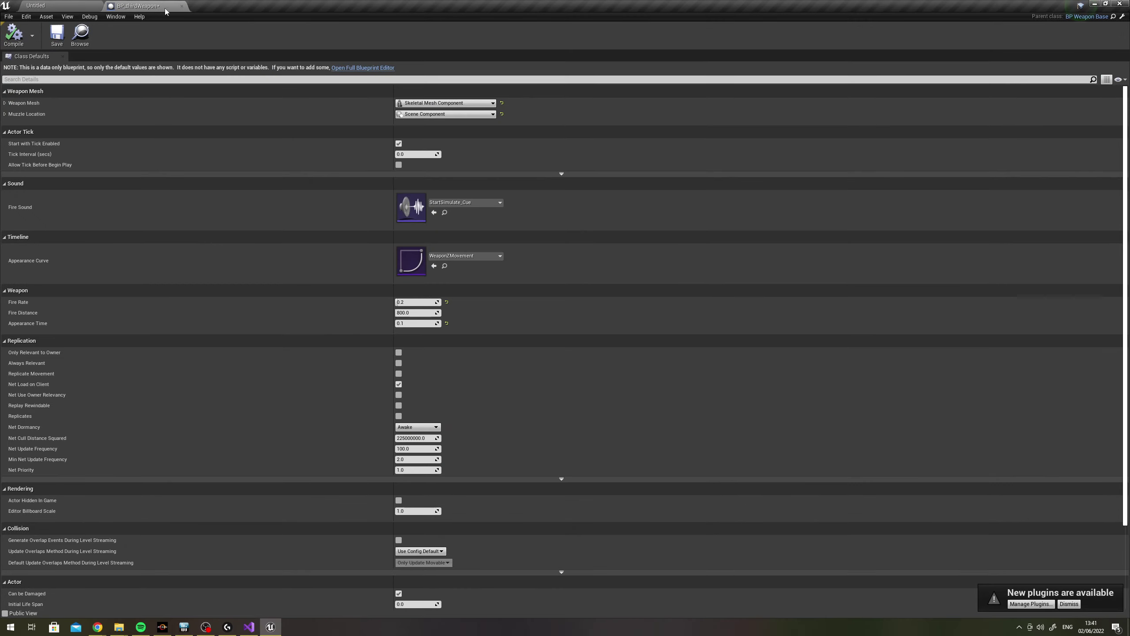
{"action": "left_click", "coordinate": [57, 5]}
{"action": "left_click", "coordinate": [246, 631]}
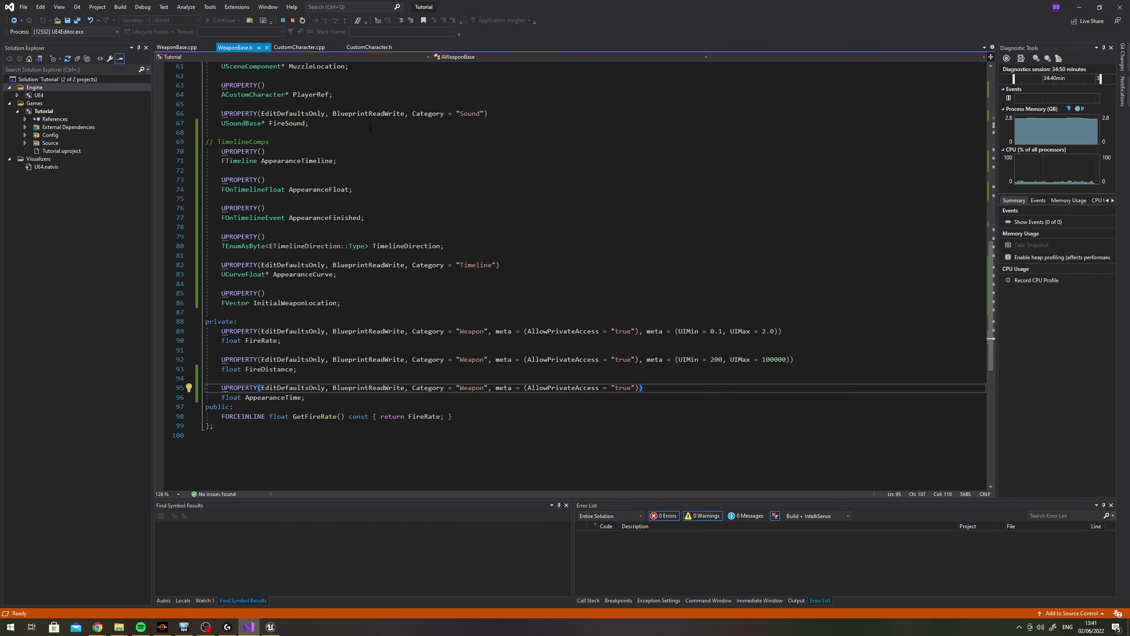
{"action": "left_click", "coordinate": [176, 47]}
{"action": "scroll", "coordinate": [574, 276], "scroll_direction": "down", "scroll_amount": 10}
{"action": "scroll", "coordinate": [574, 276], "scroll_direction": "down", "scroll_amount": 10}
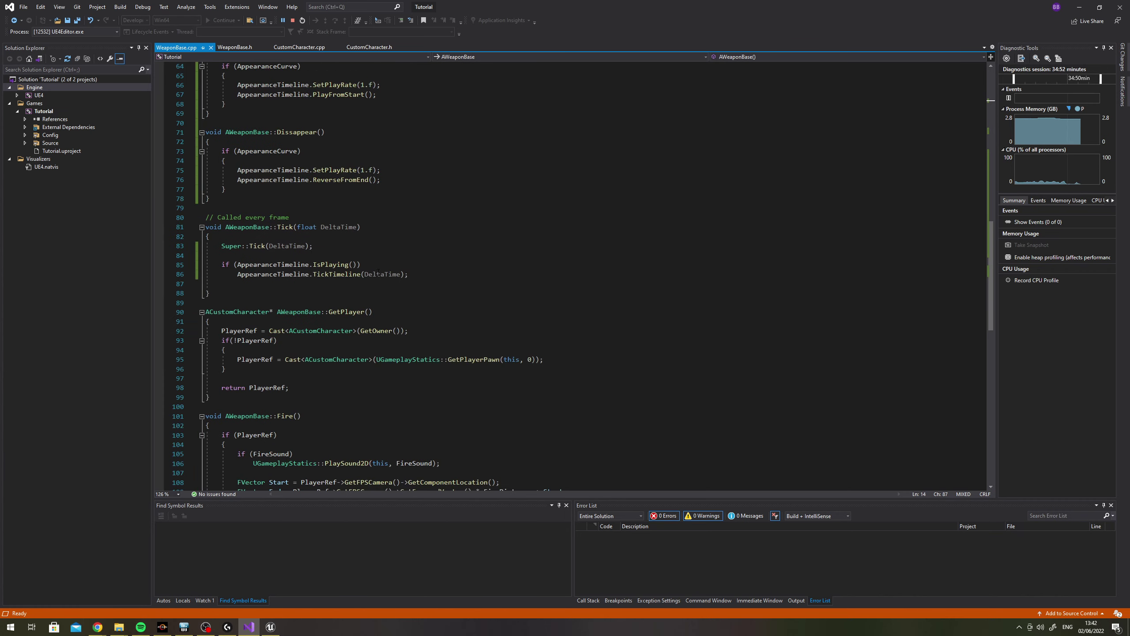
{"action": "scroll", "coordinate": [380, 272], "scroll_direction": "down", "scroll_amount": 13}
{"action": "scroll", "coordinate": [369, 289], "scroll_direction": "up", "scroll_amount": 10}
{"action": "scroll", "coordinate": [365, 298], "scroll_direction": "up", "scroll_amount": 4}
{"action": "scroll", "coordinate": [362, 308], "scroll_direction": "up", "scroll_amount": 3}
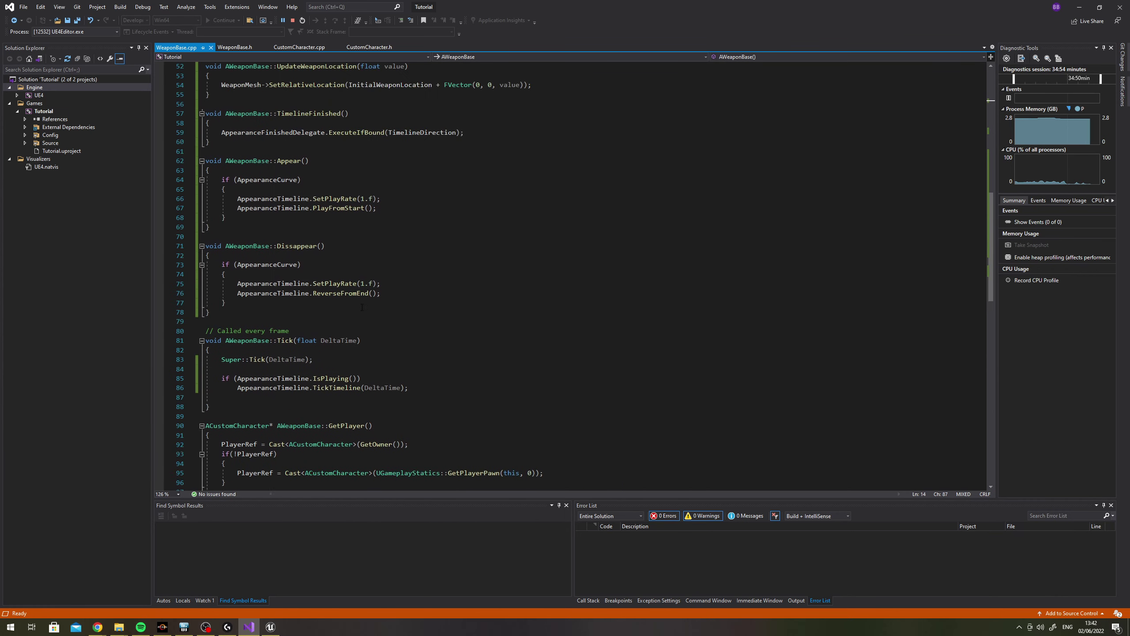
{"action": "scroll", "coordinate": [361, 307], "scroll_direction": "up", "scroll_amount": 9}
{"action": "scroll", "coordinate": [379, 289], "scroll_direction": "down", "scroll_amount": 6}
Change the SetPlayRate calls in Appear() and Dissappear() to 1.f * AppearanceTime
{"action": "left_click", "coordinate": [373, 283]}
{"action": "type", "text": "* A"}
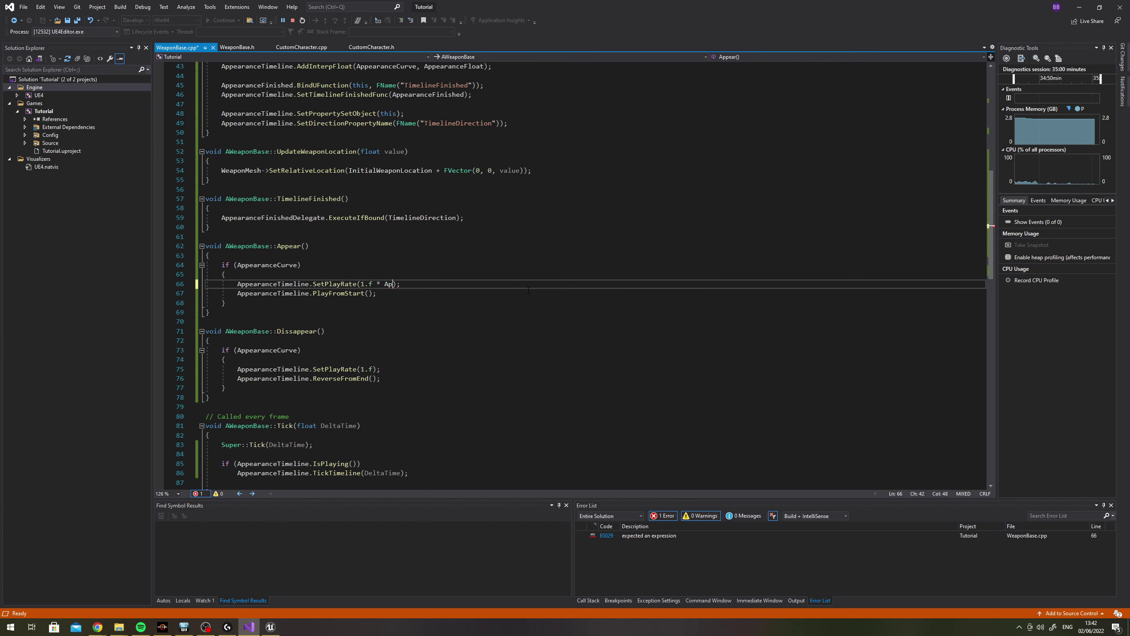
{"action": "type", "text": "pearancE"}
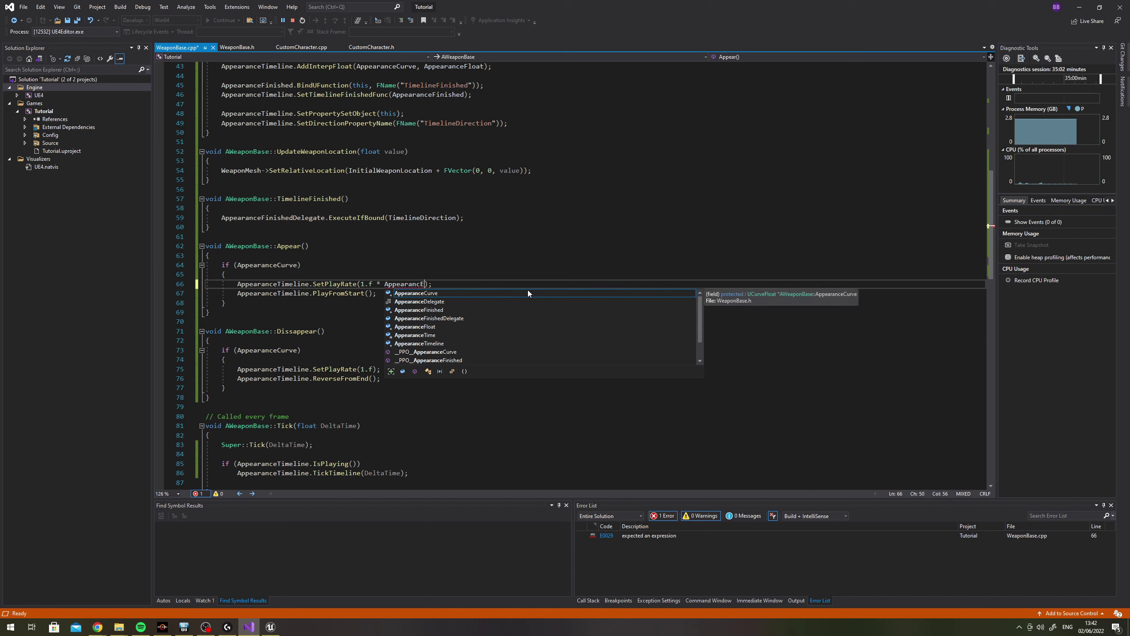
{"action": "type", "text": "Time"}
{"action": "key", "text": "Tab"}
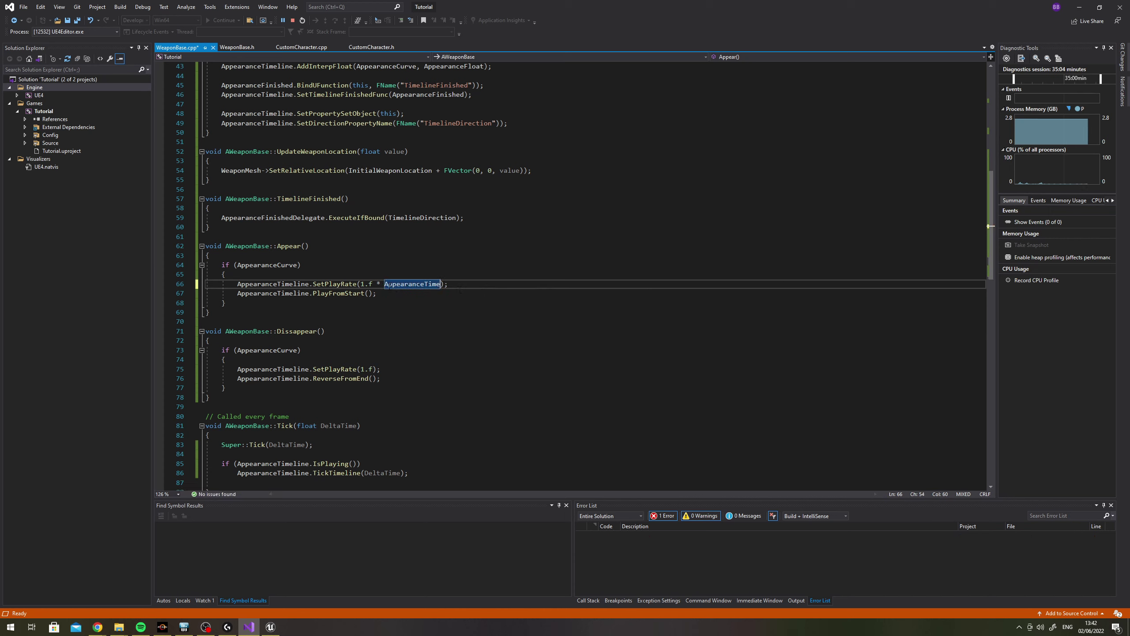
{"action": "left_click_drag", "start_coordinate": [381, 284], "coordinate": [412, 284]}
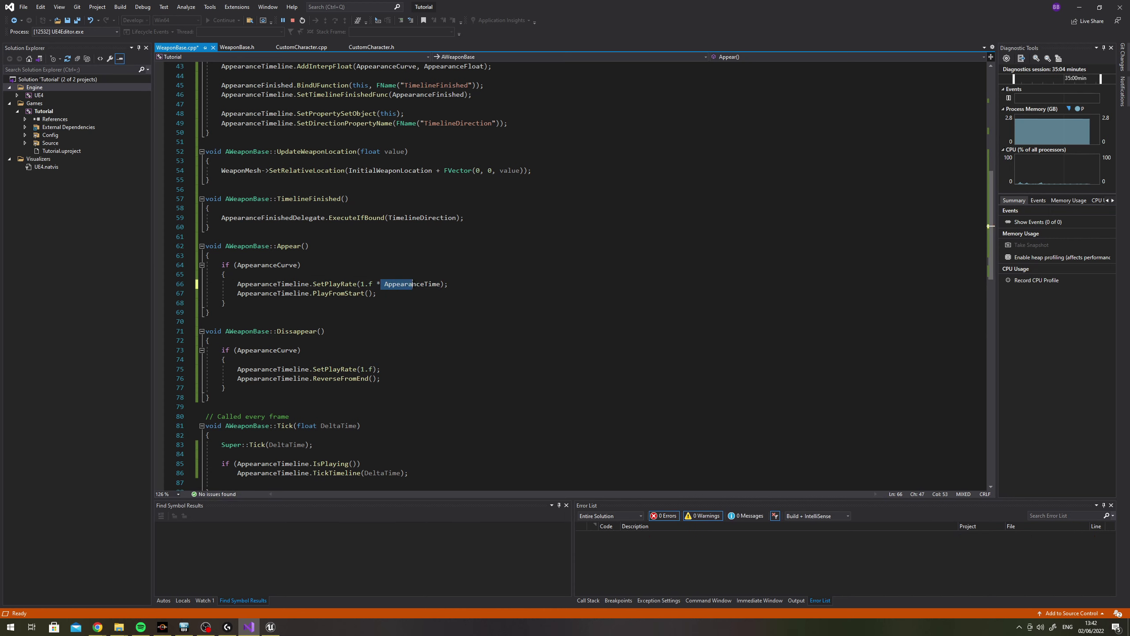
{"action": "left_click", "coordinate": [374, 369]}
{"action": "type", "text": "* AppearanceTime"}
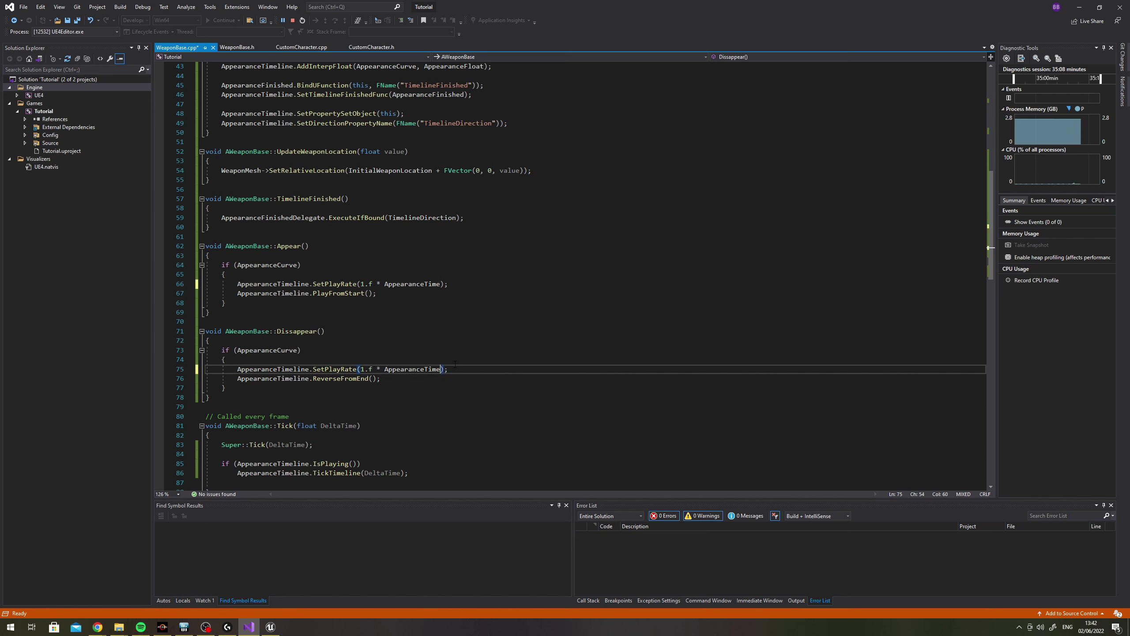
{"action": "left_click", "coordinate": [270, 626]}
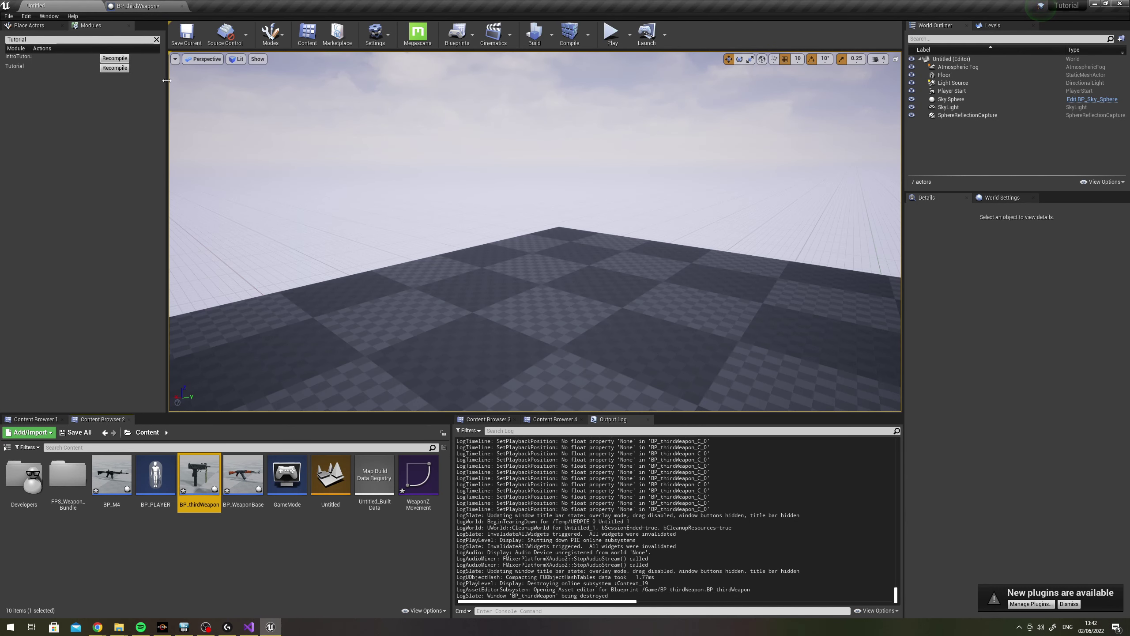
Hot-reload the code, play-test switching to the M4 and third weapon, then return to WeaponBase.cpp
{"action": "left_click", "coordinate": [115, 68]}
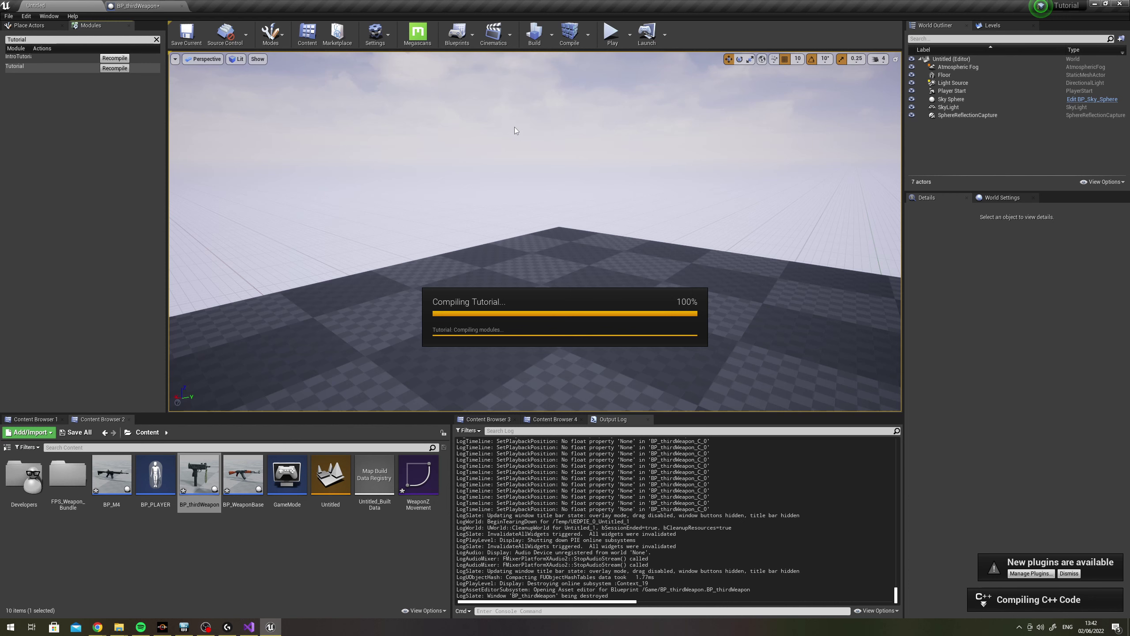
{"action": "left_click", "coordinate": [617, 36]}
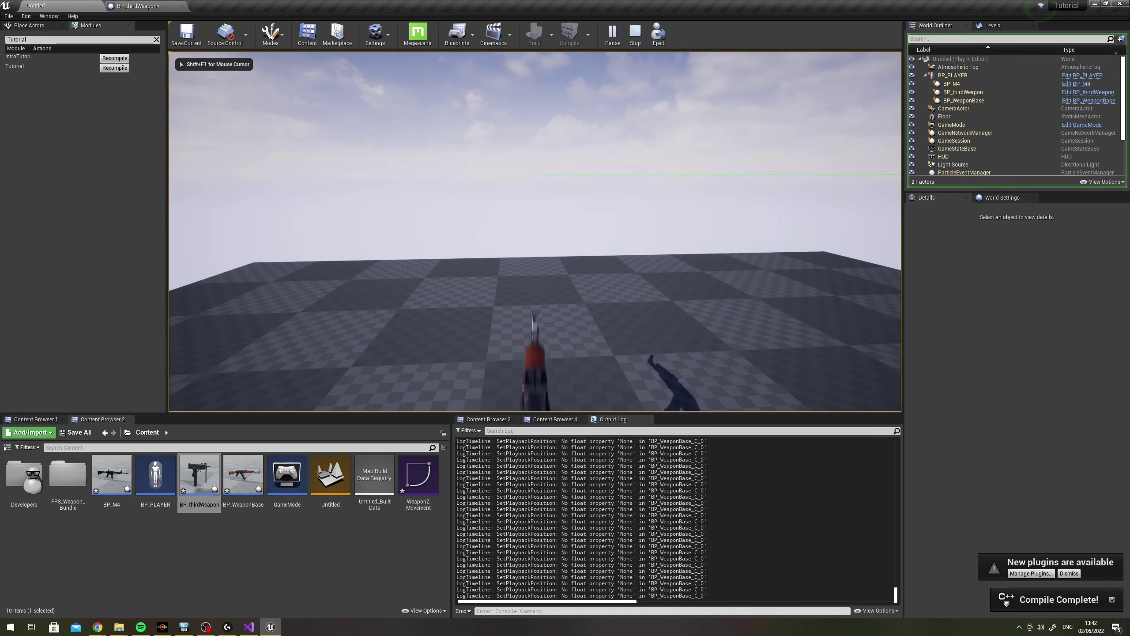
{"action": "key", "text": "1"}
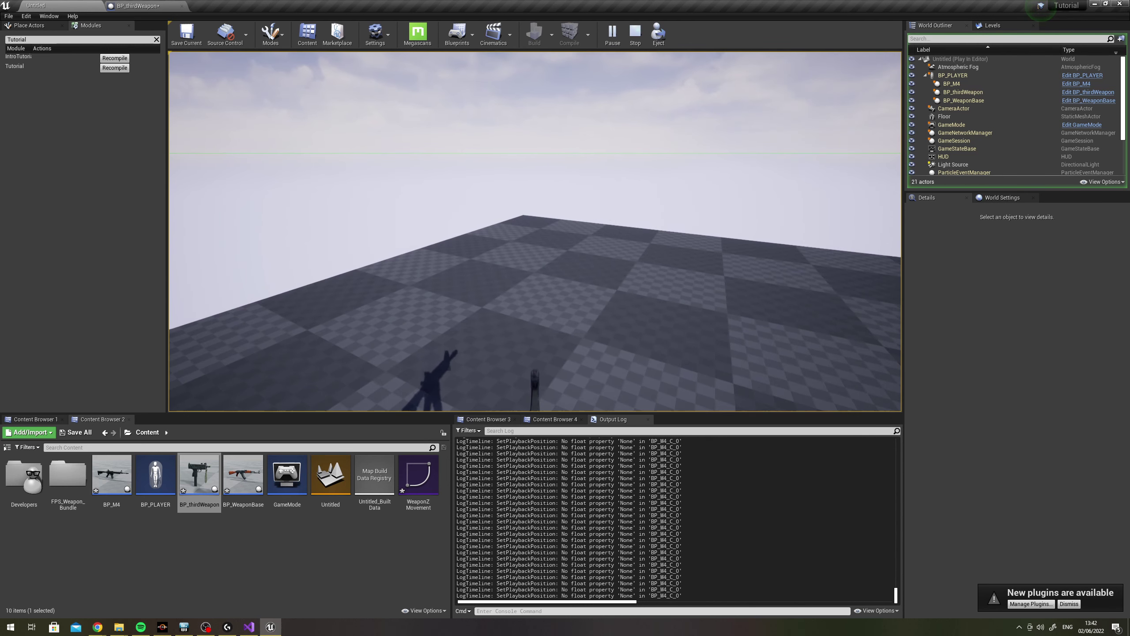
{"action": "key", "text": "3"}
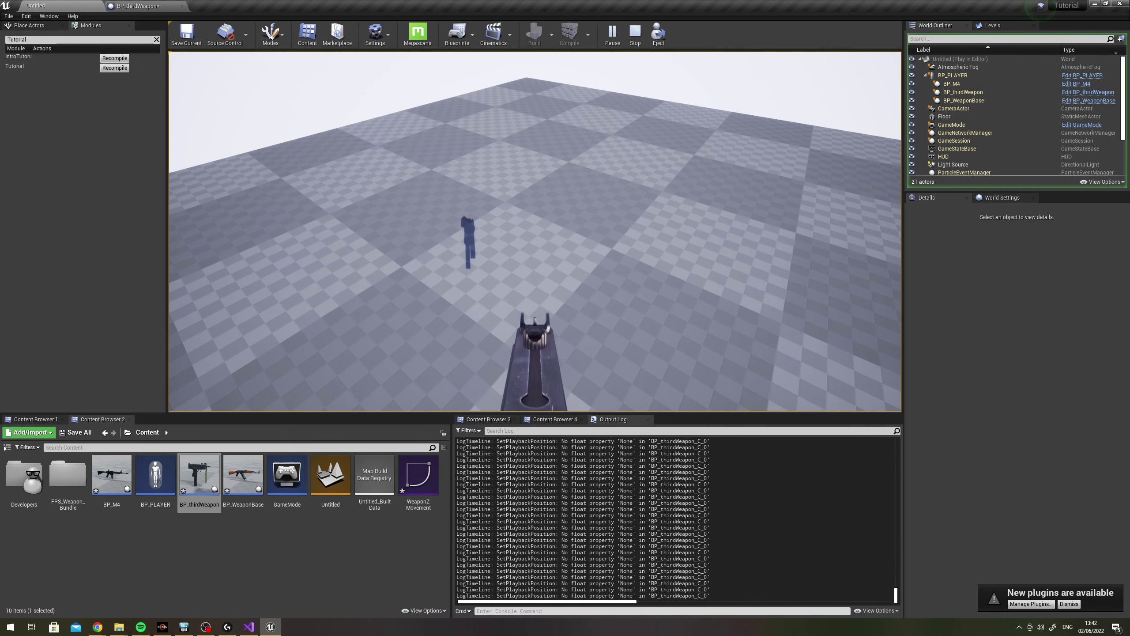
{"action": "key", "text": "Escape"}
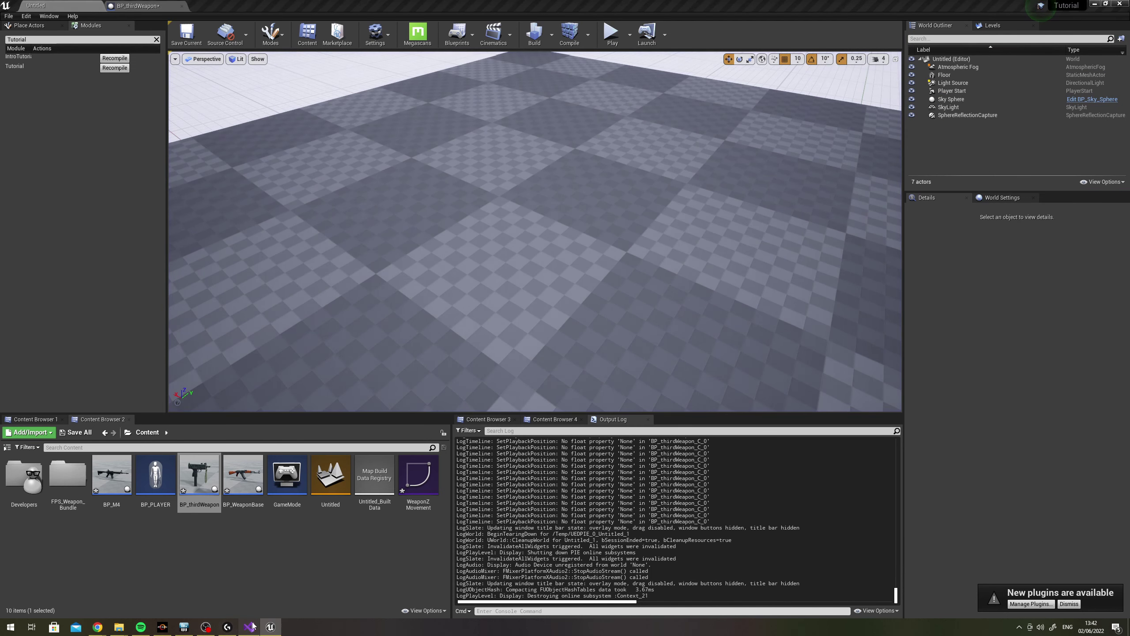
{"action": "left_click", "coordinate": [251, 626]}
{"action": "left_click", "coordinate": [379, 369]}
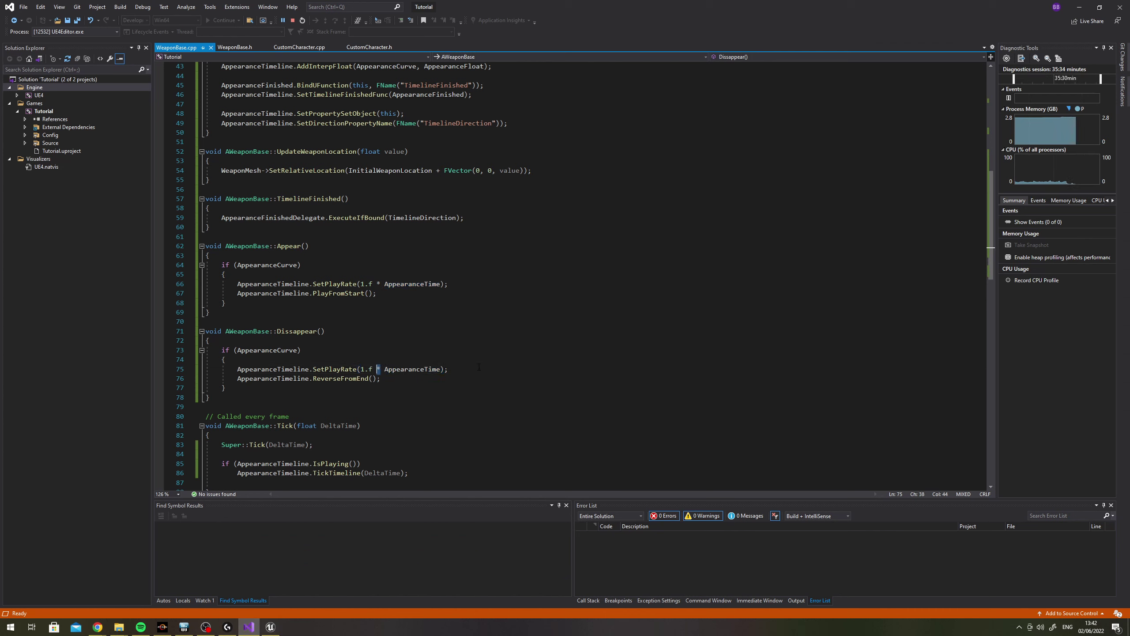
Replace * with / in both SetPlayRate calls, hot-reload, and play-test weapon switching again
{"action": "type", "text": "/"}
{"action": "double_click", "coordinate": [379, 283]}
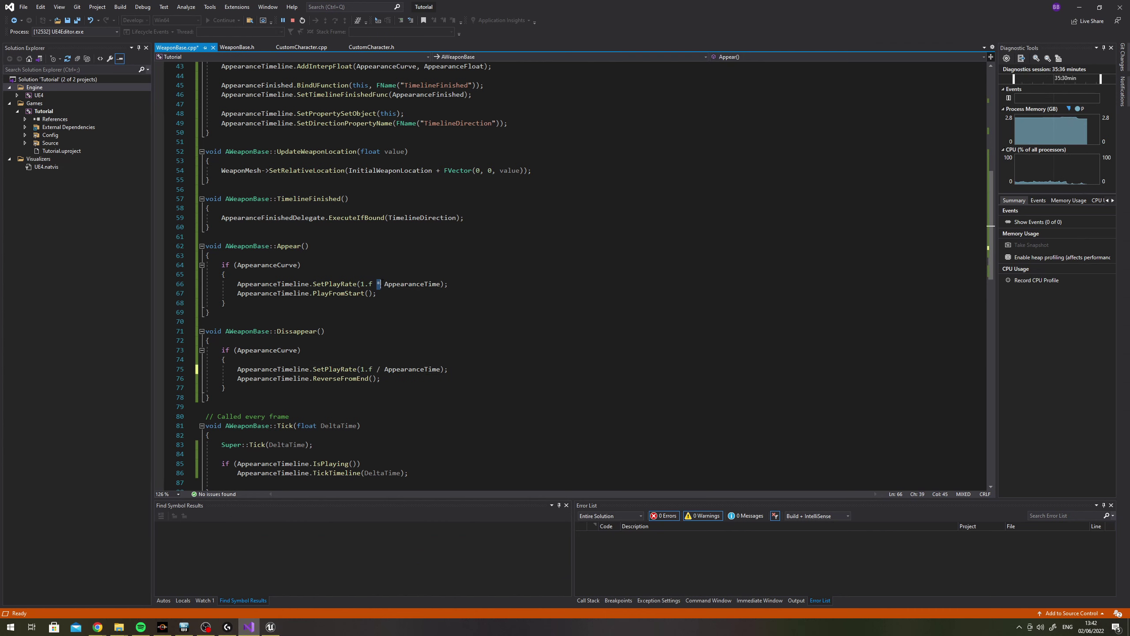
{"action": "type", "text": "/"}
{"action": "left_click", "coordinate": [270, 626]}
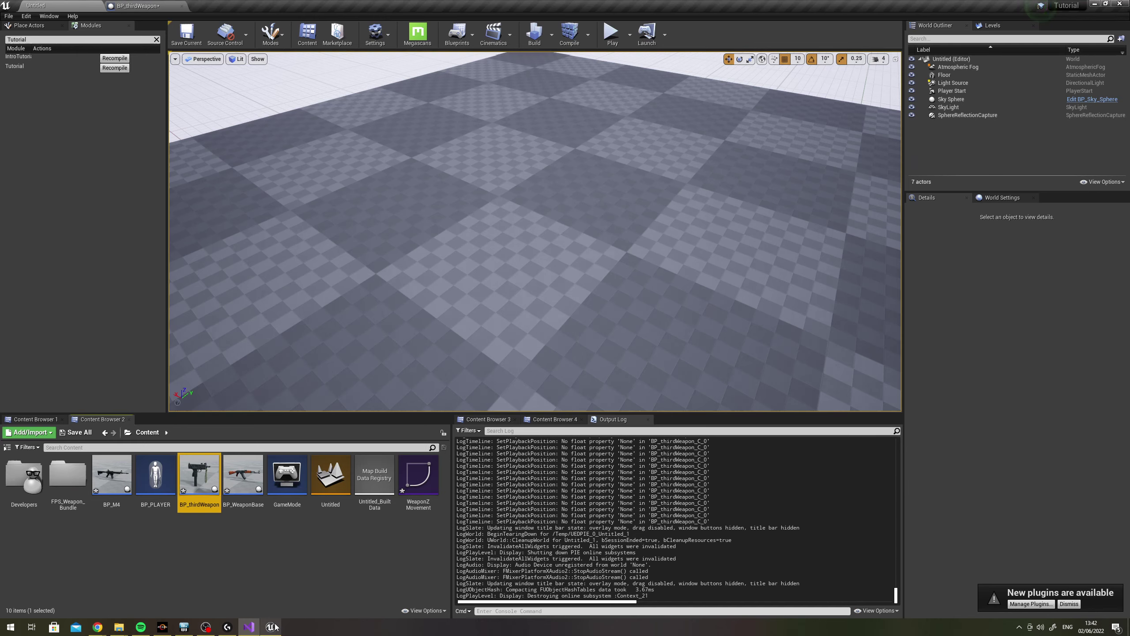
{"action": "left_click", "coordinate": [114, 68]}
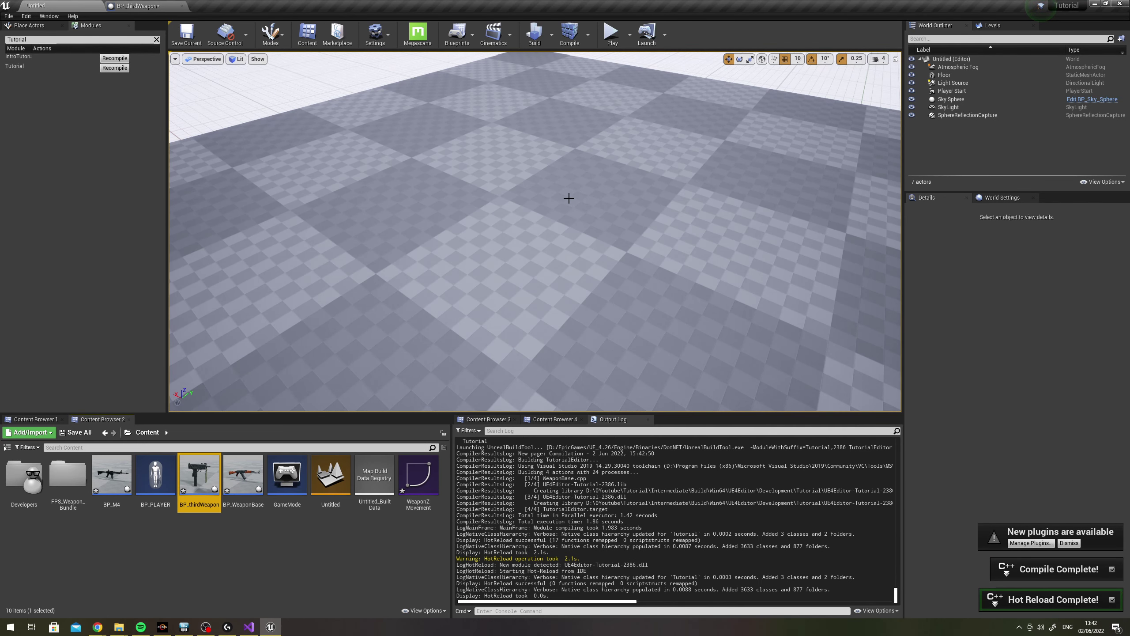
{"action": "left_click", "coordinate": [611, 44]}
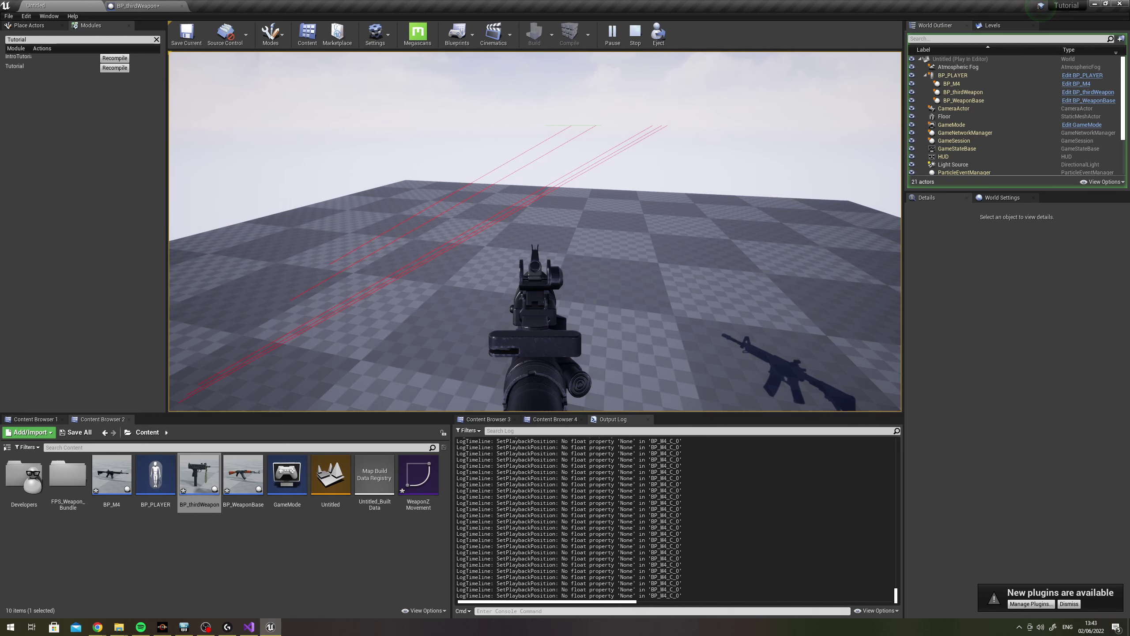
{"action": "key", "text": "Escape"}
Review the AppearanceFloat timeline binding and the AddInterpFloat call on line 43 of WeaponBase.cpp
{"action": "left_click", "coordinate": [249, 626]}
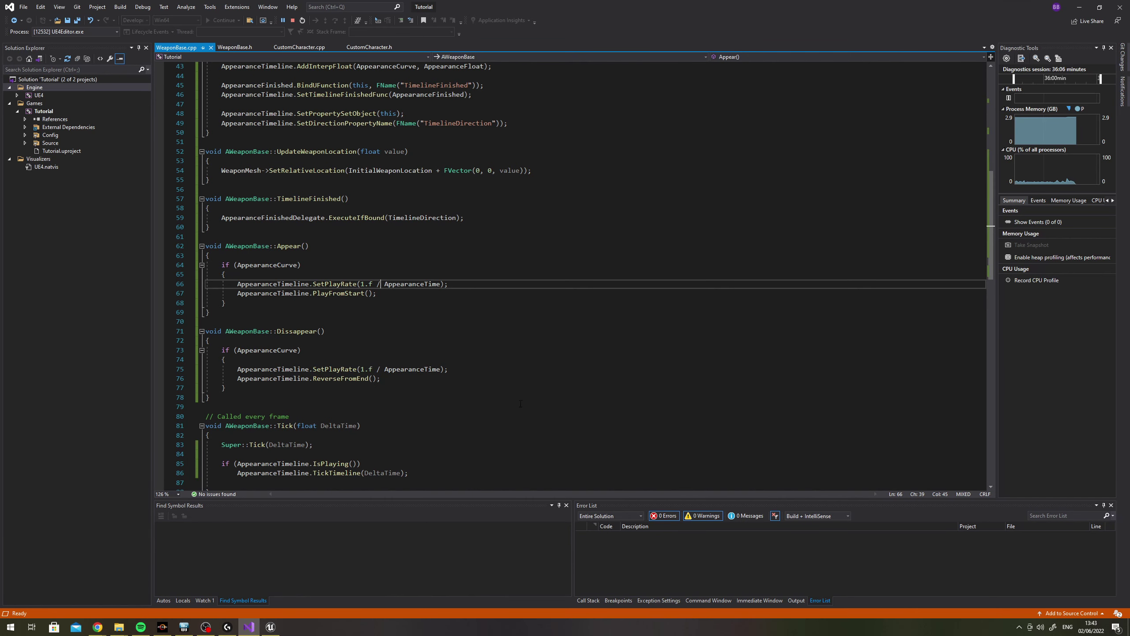
{"action": "scroll", "coordinate": [507, 322], "scroll_direction": "up", "scroll_amount": 6}
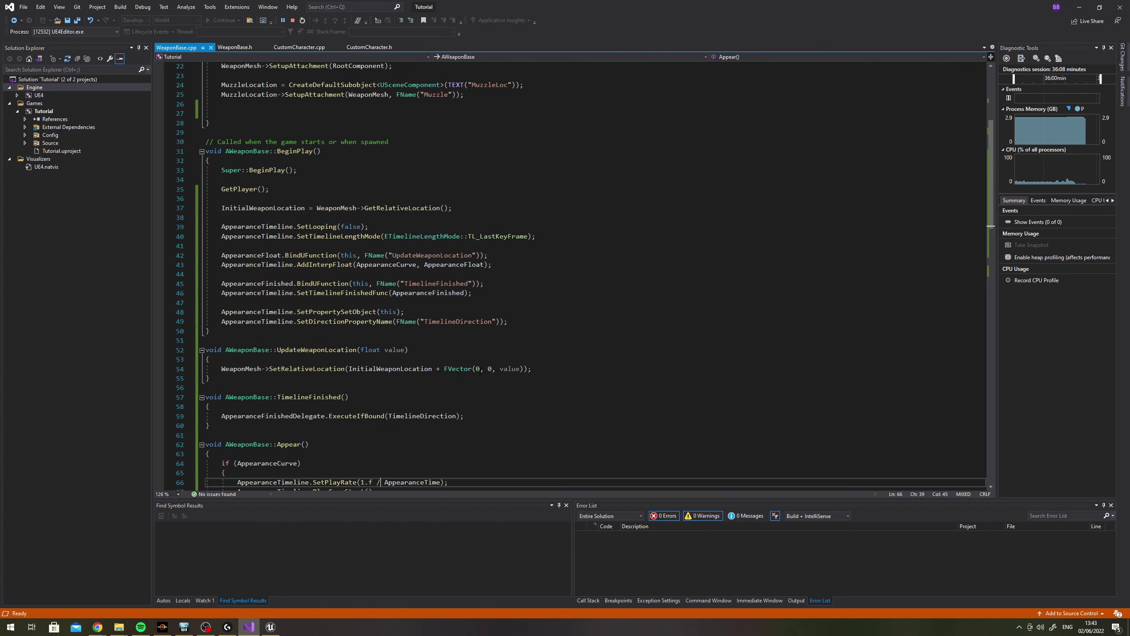
{"action": "scroll", "coordinate": [395, 358], "scroll_direction": "down", "scroll_amount": 1}
{"action": "scroll", "coordinate": [316, 353], "scroll_direction": "up", "scroll_amount": 4}
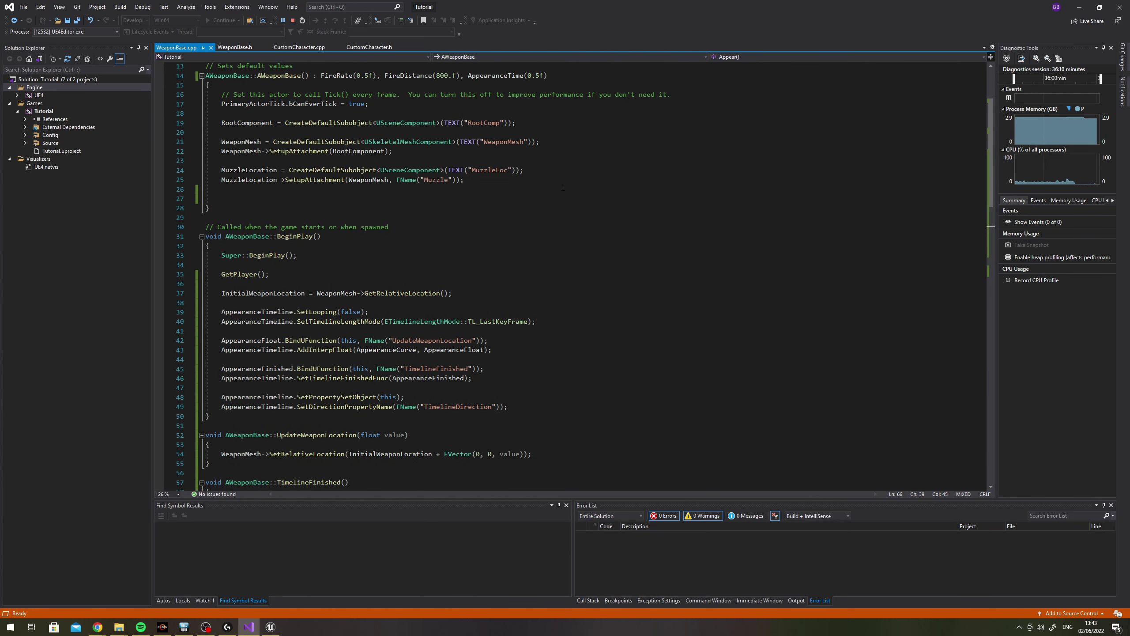
{"action": "left_click_drag", "start_coordinate": [221, 340], "coordinate": [539, 339]}
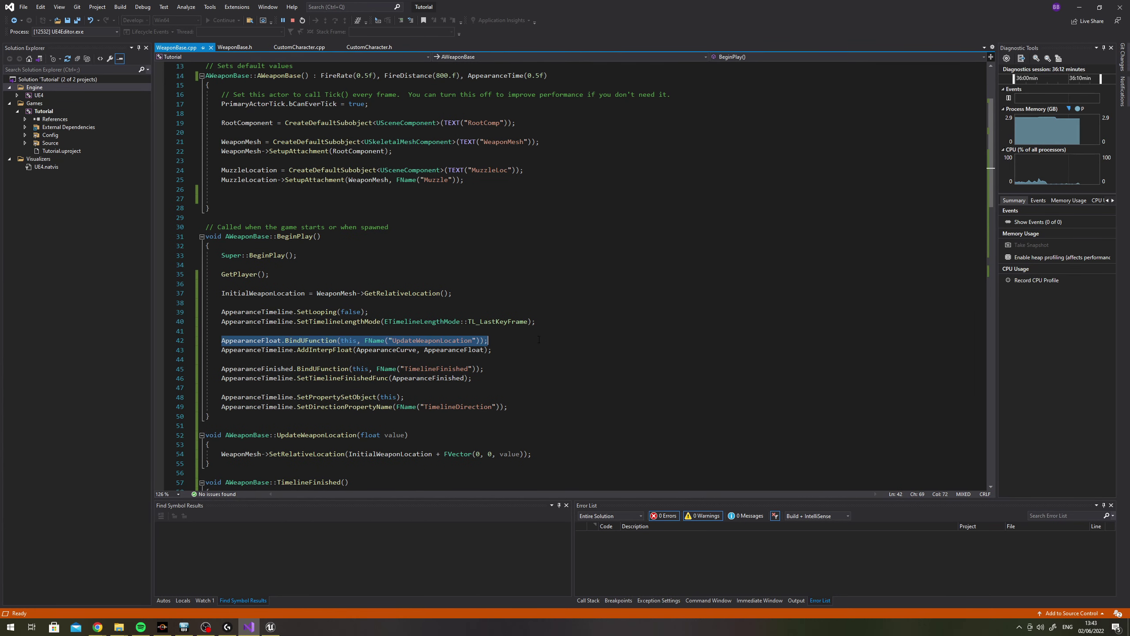
{"action": "left_click", "coordinate": [241, 339]}
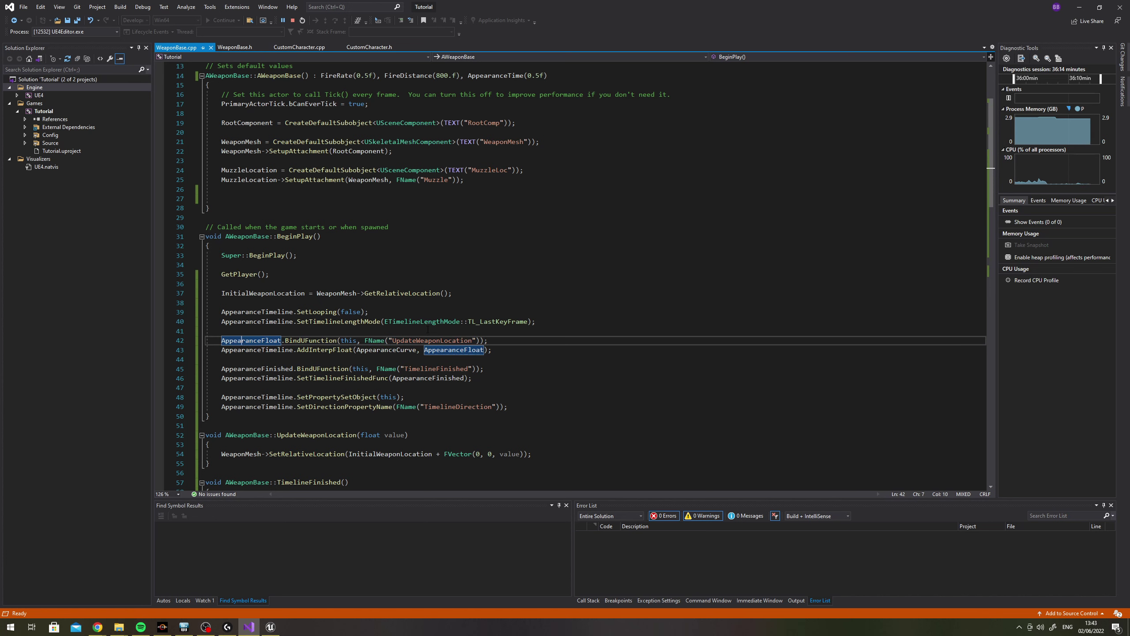
{"action": "scroll", "coordinate": [428, 330], "scroll_direction": "down", "scroll_amount": 2}
{"action": "left_click", "coordinate": [299, 293]}
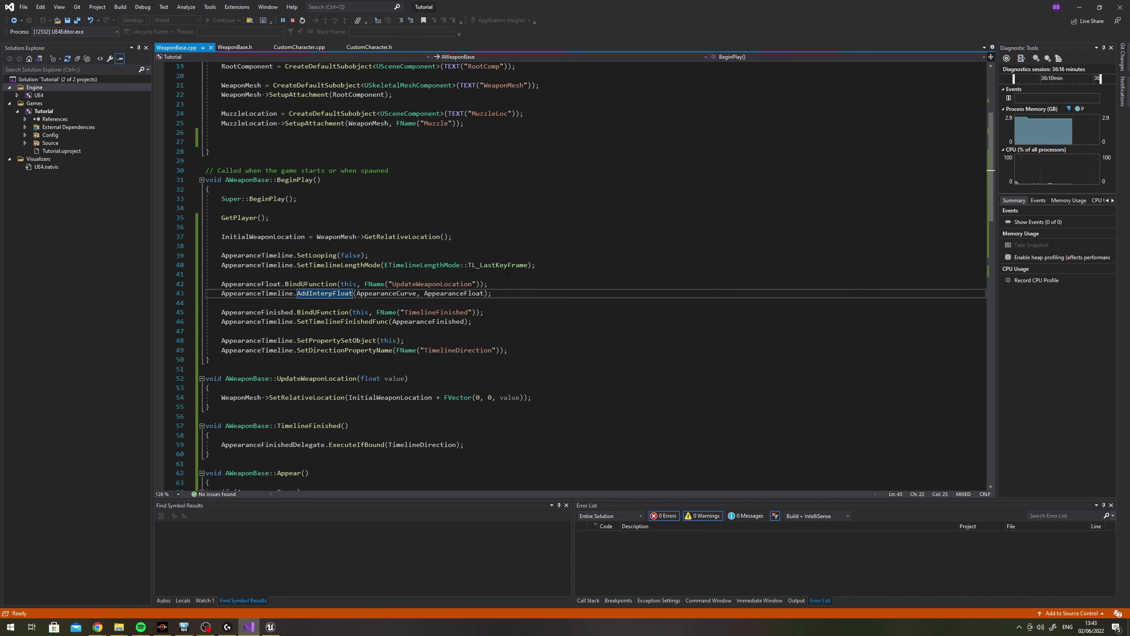
Check the declarations in WeaponBase.h, then look back through WeaponBase.cpp
{"action": "left_click", "coordinate": [236, 48]}
{"action": "scroll", "coordinate": [310, 248], "scroll_direction": "up", "scroll_amount": 8}
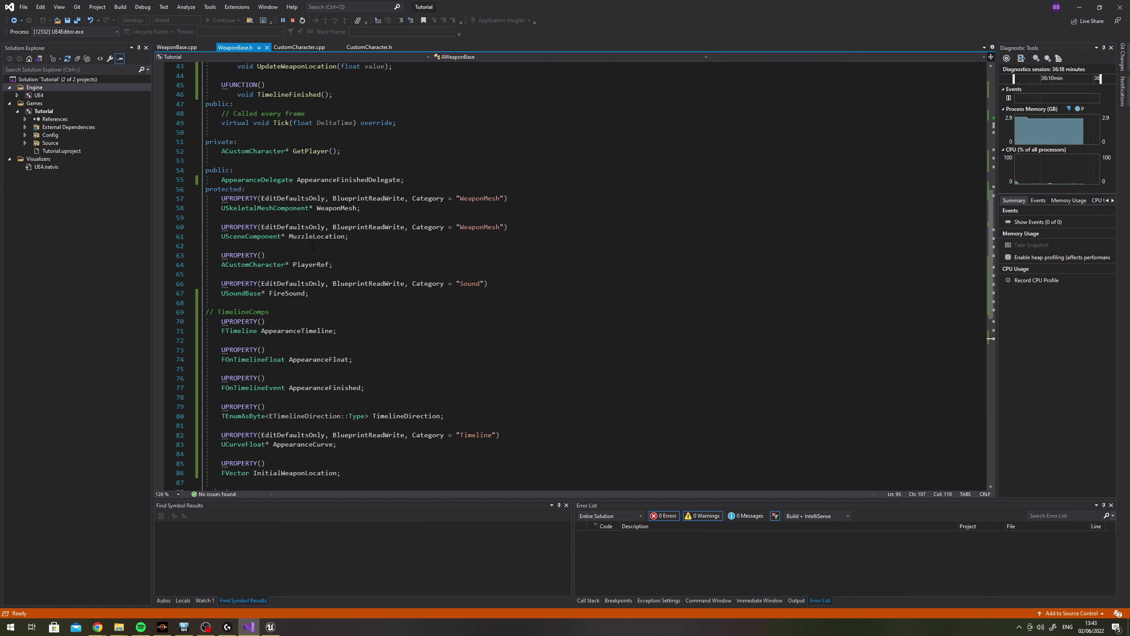
{"action": "scroll", "coordinate": [310, 248], "scroll_direction": "up", "scroll_amount": 2}
{"action": "scroll", "coordinate": [310, 249], "scroll_direction": "up", "scroll_amount": 3}
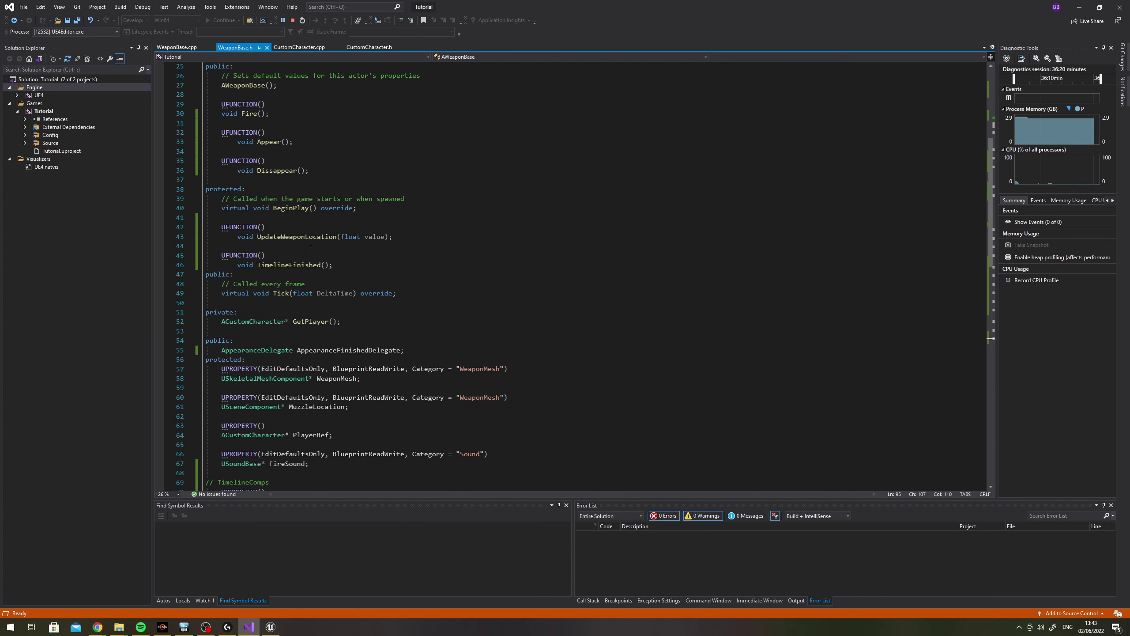
{"action": "left_click", "coordinate": [176, 47]}
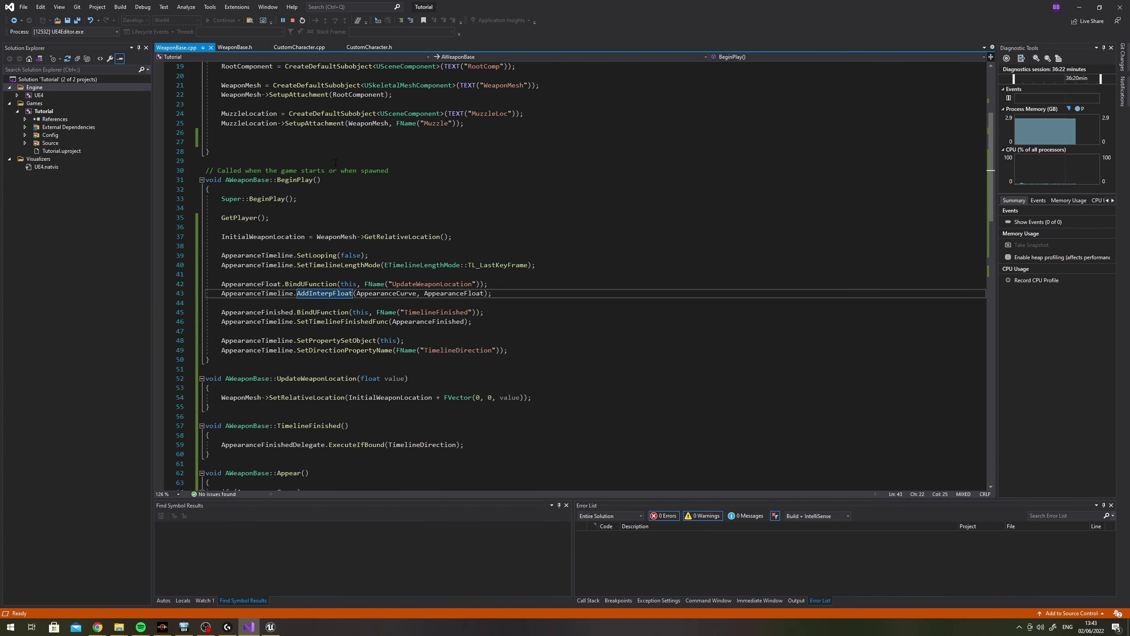
{"action": "scroll", "coordinate": [386, 244], "scroll_direction": "down", "scroll_amount": 5}
{"action": "scroll", "coordinate": [386, 245], "scroll_direction": "down", "scroll_amount": 2}
{"action": "scroll", "coordinate": [356, 243], "scroll_direction": "down", "scroll_amount": 2}
{"action": "scroll", "coordinate": [320, 242], "scroll_direction": "up", "scroll_amount": 4}
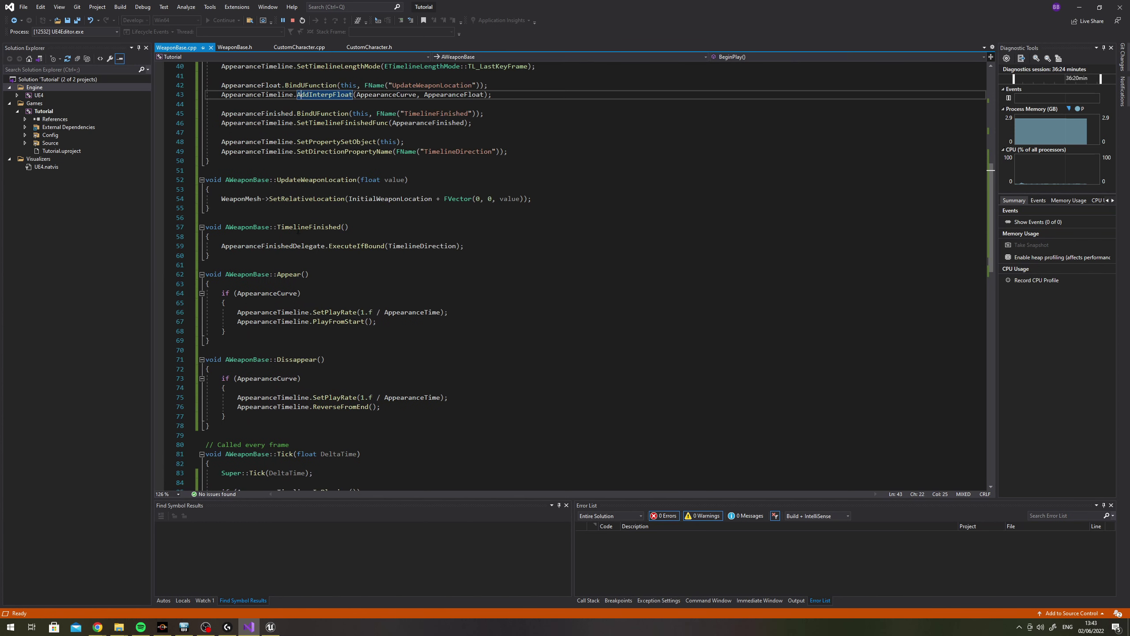
{"action": "scroll", "coordinate": [301, 241], "scroll_direction": "up", "scroll_amount": 2}
{"action": "scroll", "coordinate": [298, 240], "scroll_direction": "up", "scroll_amount": 5}
{"action": "scroll", "coordinate": [294, 238], "scroll_direction": "up", "scroll_amount": 2}
{"action": "scroll", "coordinate": [290, 237], "scroll_direction": "down", "scroll_amount": 9}
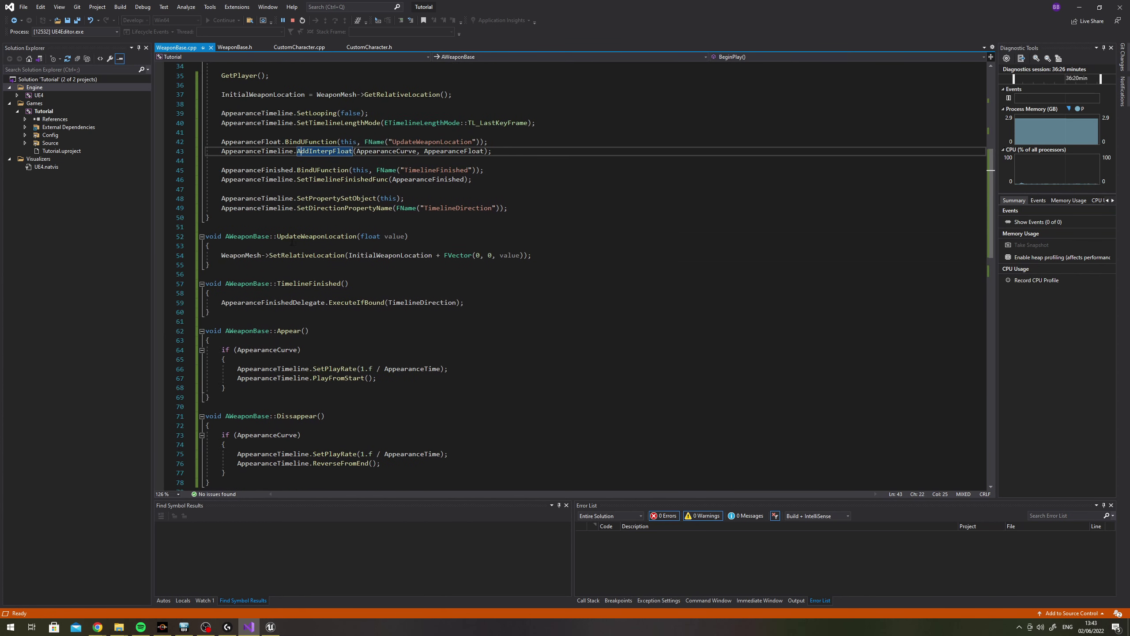
{"action": "scroll", "coordinate": [285, 235], "scroll_direction": "down", "scroll_amount": 3}
{"action": "scroll", "coordinate": [287, 239], "scroll_direction": "down", "scroll_amount": 6}
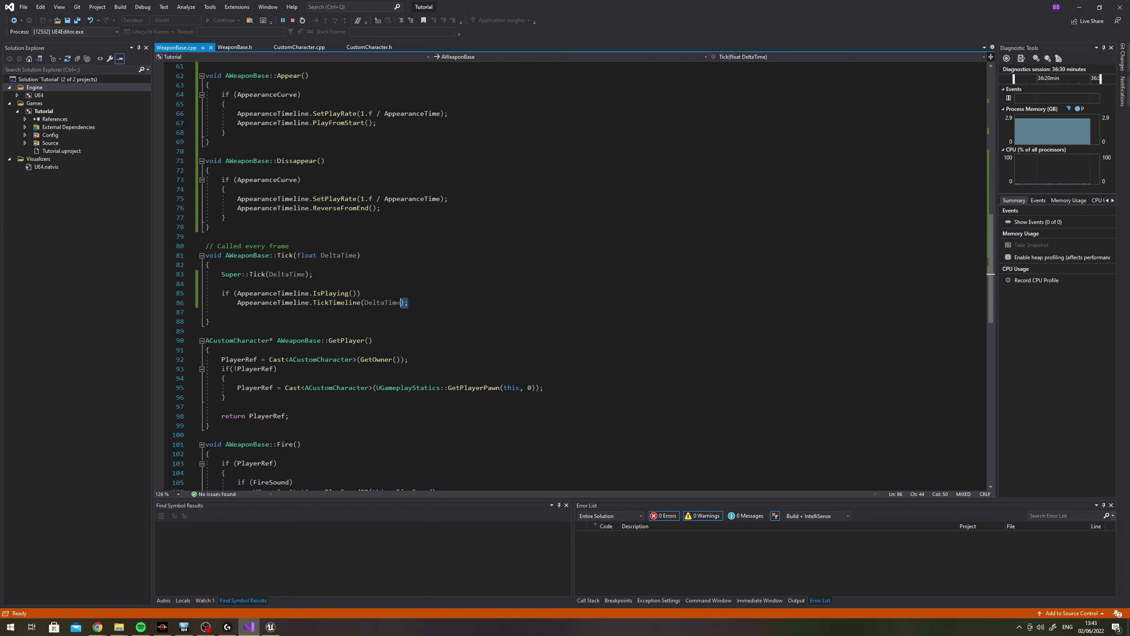
Review the IsPlaying check on line 85 and the TickTimeline call in Tick
{"action": "left_click_drag", "start_coordinate": [412, 303], "coordinate": [208, 293]}
{"action": "left_click", "coordinate": [414, 292]}
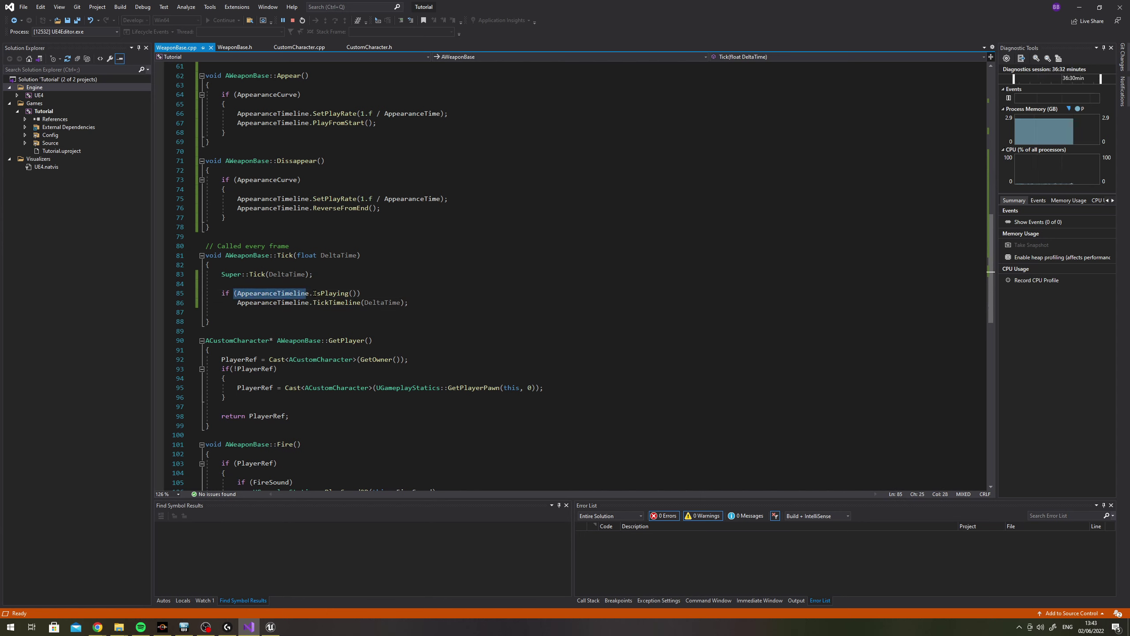
{"action": "key", "text": "shift+Home"}
{"action": "key", "text": "shift+Home"}
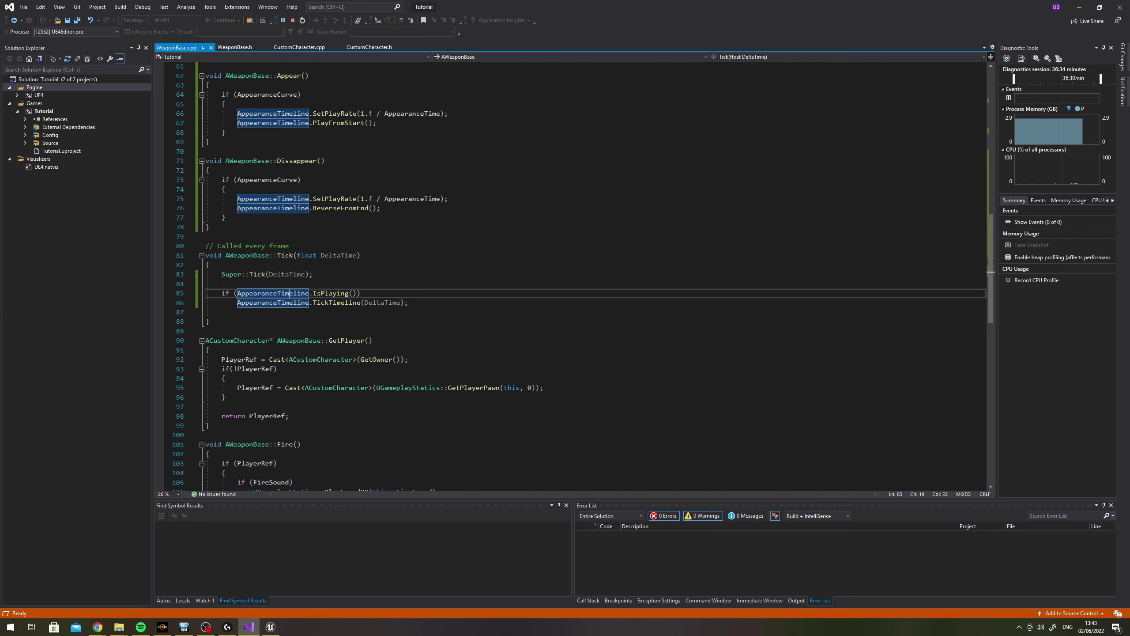
{"action": "key", "text": "End"}
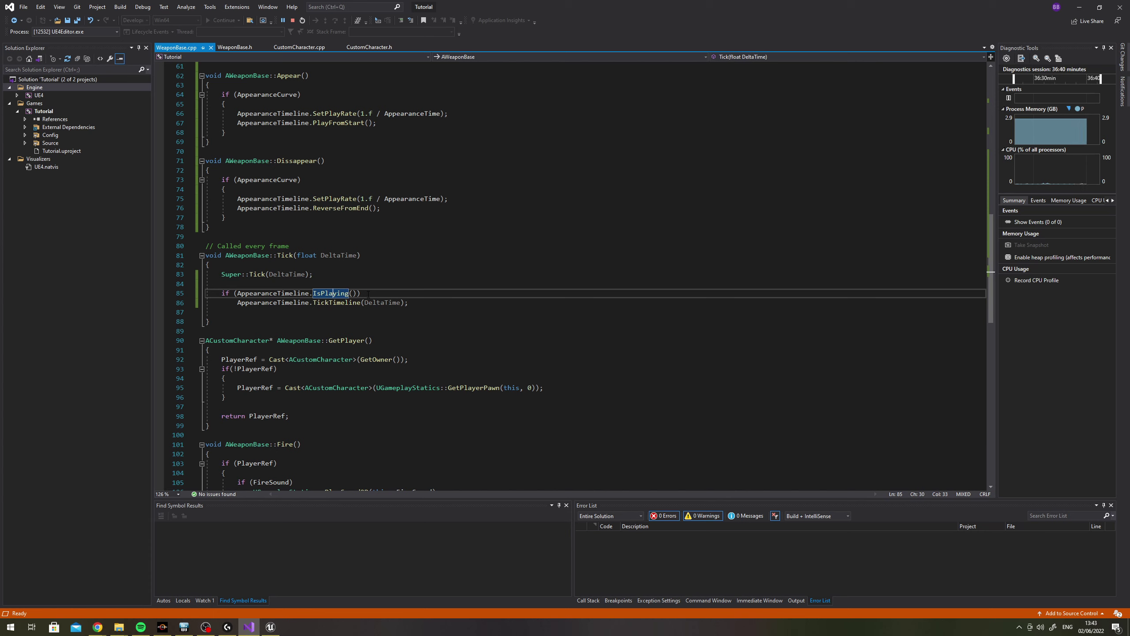
{"action": "left_click", "coordinate": [500, 301]}
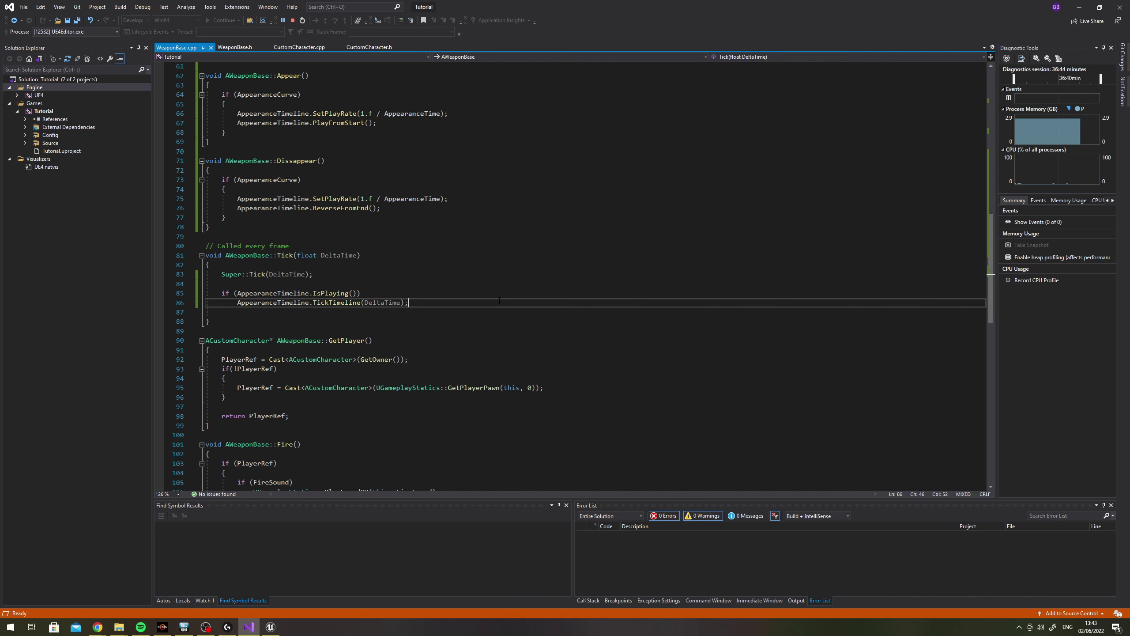
{"action": "scroll", "coordinate": [517, 298], "scroll_direction": "down", "scroll_amount": 5}
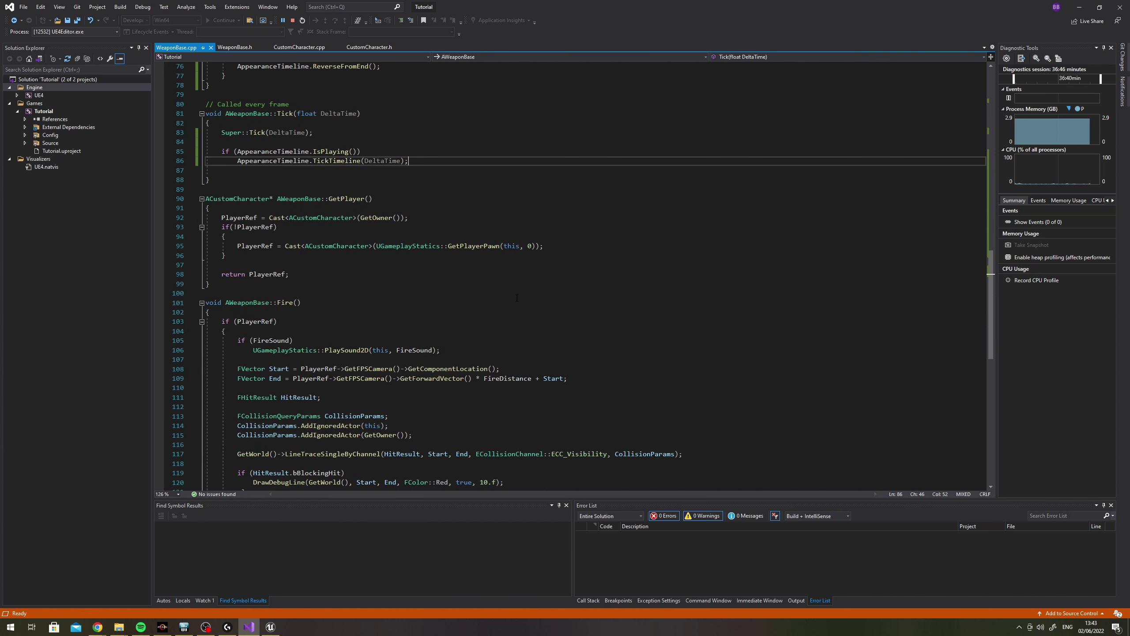
{"action": "scroll", "coordinate": [511, 299], "scroll_direction": "up", "scroll_amount": 5}
{"action": "scroll", "coordinate": [490, 302], "scroll_direction": "up", "scroll_amount": 5}
{"action": "scroll", "coordinate": [461, 308], "scroll_direction": "up", "scroll_amount": 6}
{"action": "scroll", "coordinate": [460, 308], "scroll_direction": "up", "scroll_amount": 8}
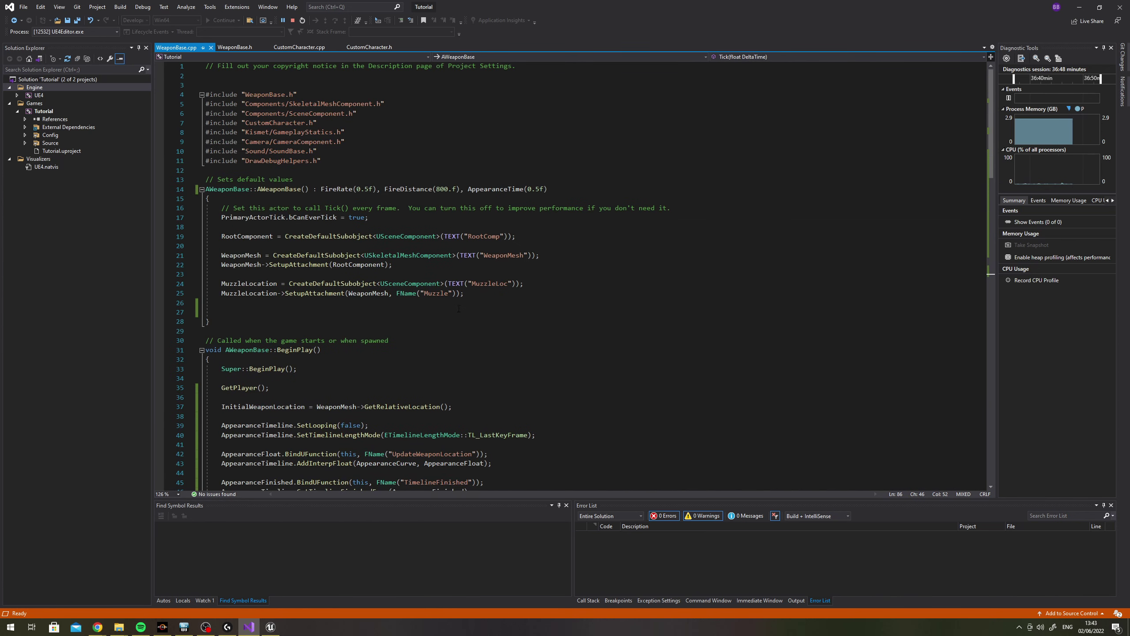
Bring up CustomCharacter.cpp at the ManageWeapon delegate binding on line 79 in BeginPlay
{"action": "left_click", "coordinate": [306, 49]}
{"action": "scroll", "coordinate": [513, 273], "scroll_direction": "up", "scroll_amount": 12}
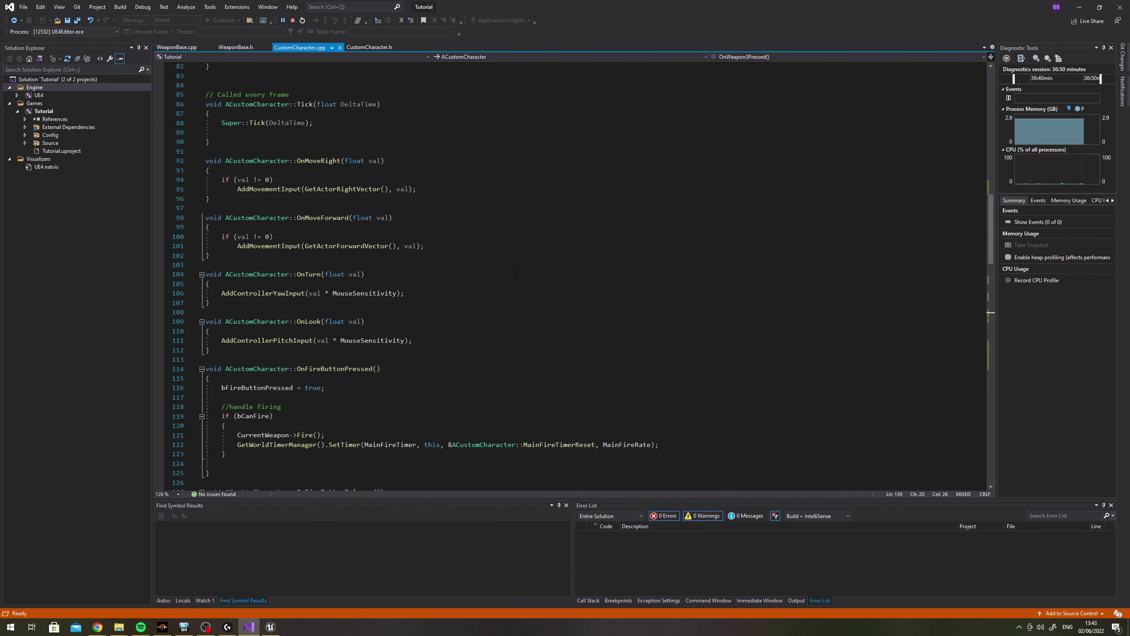
{"action": "scroll", "coordinate": [513, 273], "scroll_direction": "up", "scroll_amount": 6}
{"action": "scroll", "coordinate": [513, 273], "scroll_direction": "up", "scroll_amount": 12}
{"action": "scroll", "coordinate": [514, 273], "scroll_direction": "up", "scroll_amount": 5}
{"action": "scroll", "coordinate": [503, 271], "scroll_direction": "down", "scroll_amount": 5}
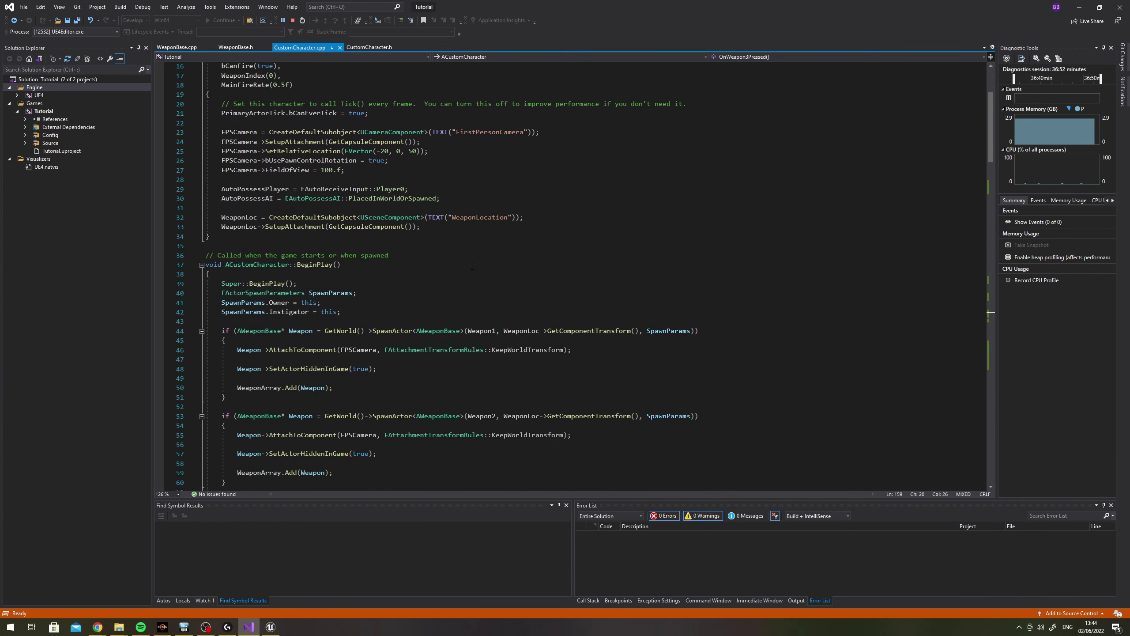
{"action": "scroll", "coordinate": [489, 267], "scroll_direction": "down", "scroll_amount": 7}
{"action": "scroll", "coordinate": [473, 262], "scroll_direction": "down", "scroll_amount": 8}
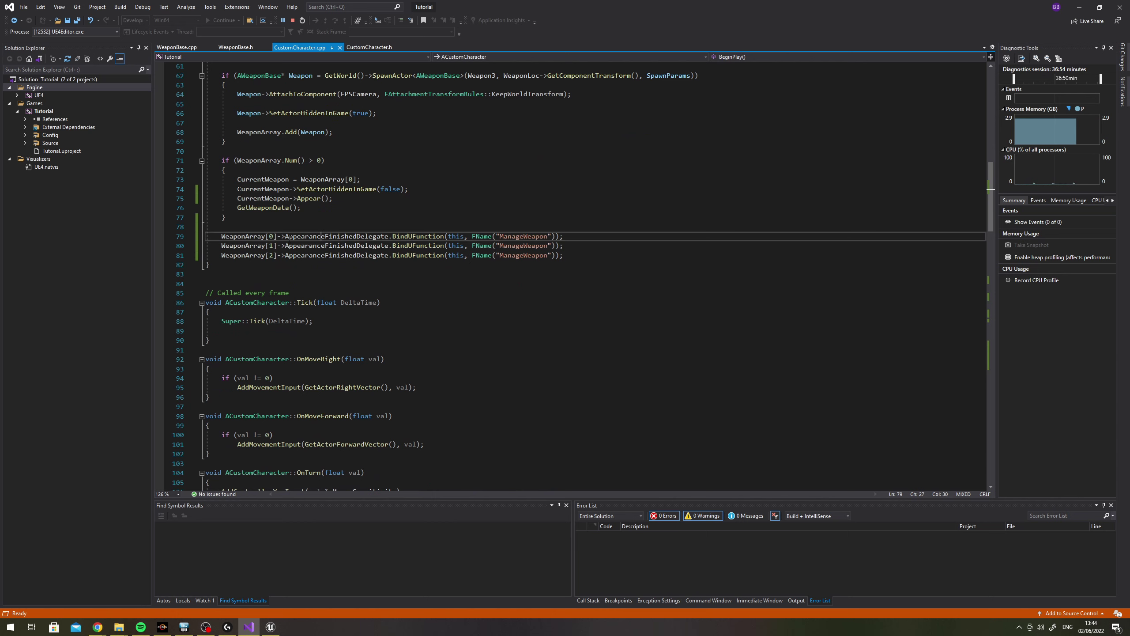
{"action": "left_click_drag", "start_coordinate": [285, 236], "coordinate": [564, 236]}
{"action": "left_click", "coordinate": [563, 235]}
Review the ExecuteIfBound call and its TimelineDirection argument in WeaponBase's TimelineFinished
{"action": "left_click", "coordinate": [177, 47]}
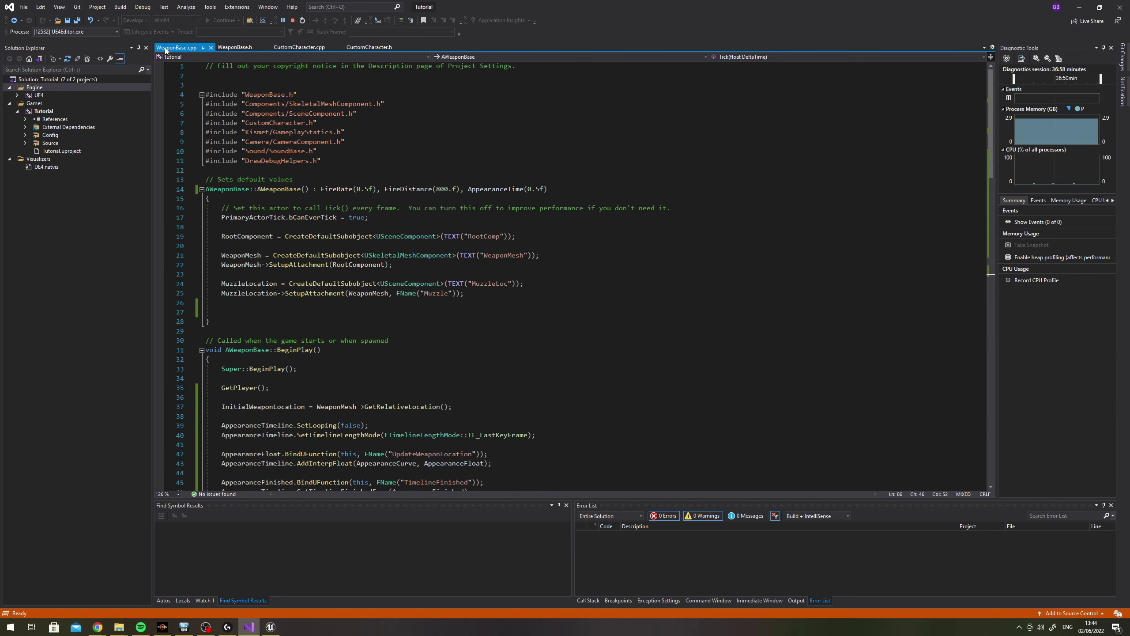
{"action": "scroll", "coordinate": [381, 214], "scroll_direction": "down", "scroll_amount": 6}
{"action": "scroll", "coordinate": [380, 213], "scroll_direction": "down", "scroll_amount": 5}
{"action": "scroll", "coordinate": [380, 213], "scroll_direction": "down", "scroll_amount": 6}
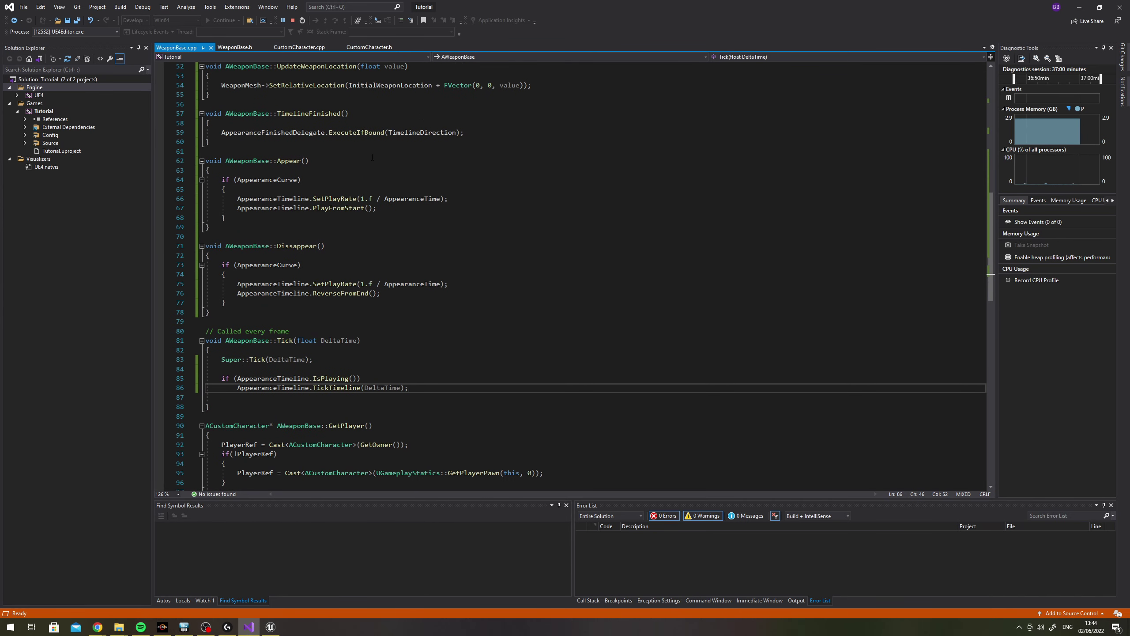
{"action": "mouse_move", "coordinate": [222, 132]}
{"action": "left_mouse_down"}
{"action": "mouse_move", "coordinate": [464, 132]}
{"action": "mouse_move", "coordinate": [222, 134]}
{"action": "left_mouse_up"}
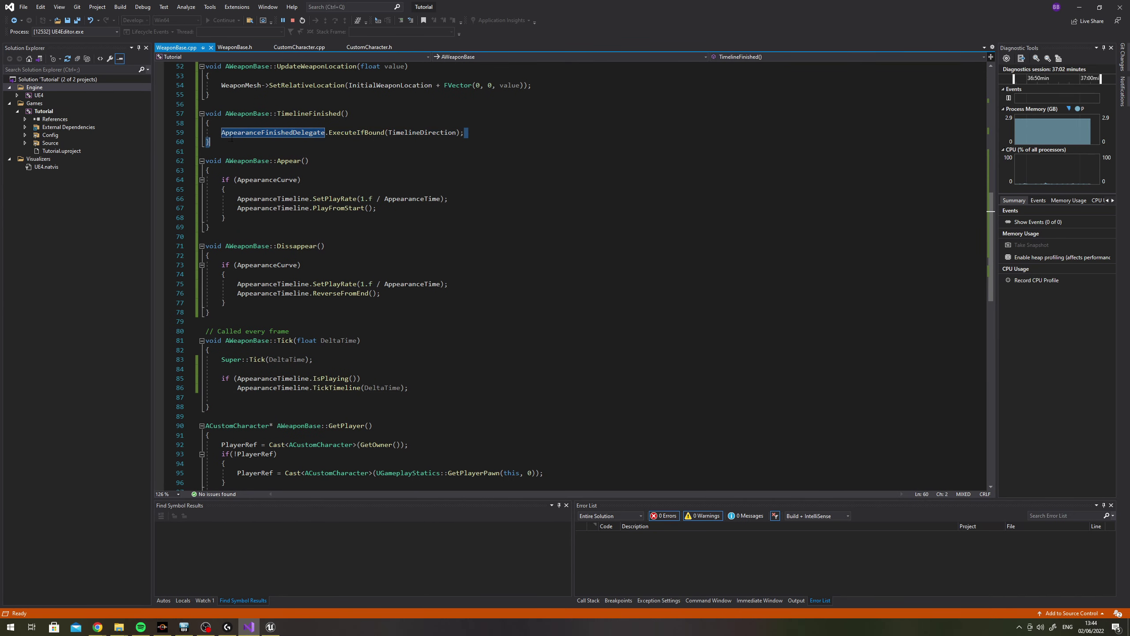
{"action": "double_click", "coordinate": [441, 132]}
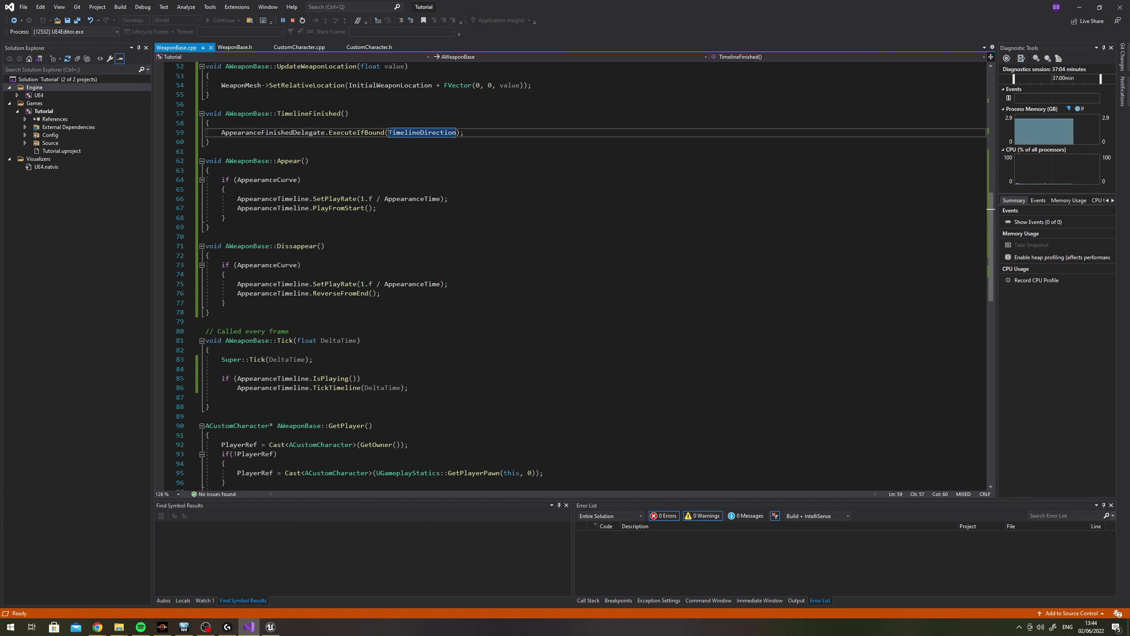
{"action": "double_click", "coordinate": [425, 132]}
{"action": "left_click", "coordinate": [450, 133]}
Inspect the first weapon's delegate binding line in CustomCharacter.cpp
{"action": "left_click", "coordinate": [299, 47]}
{"action": "triple_click", "coordinate": [413, 232]}
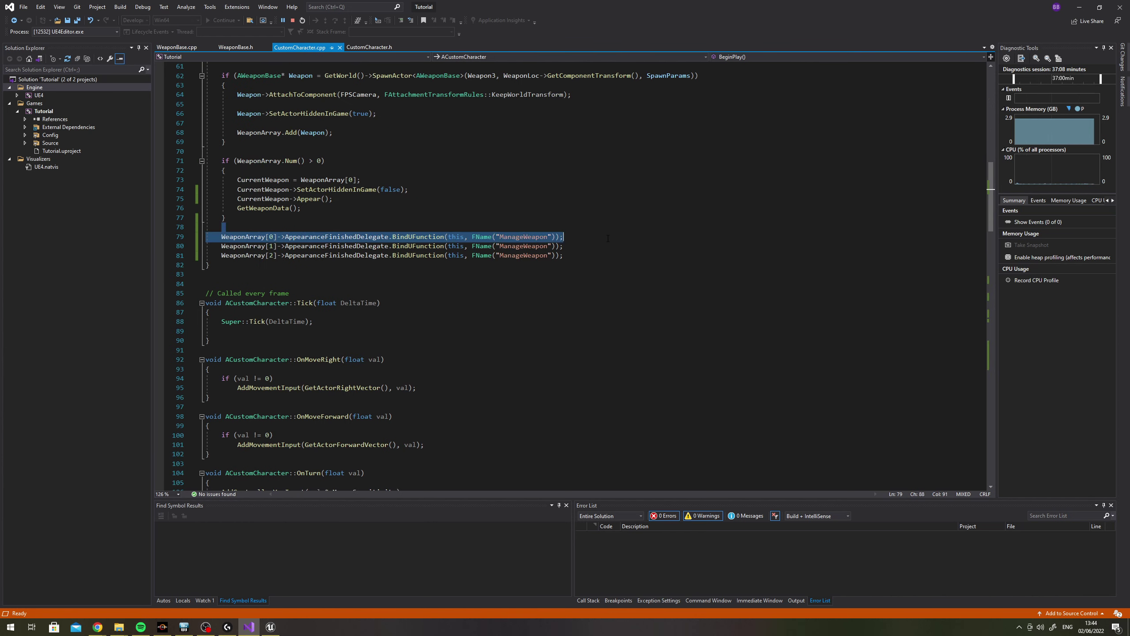
{"action": "left_click", "coordinate": [593, 237]}
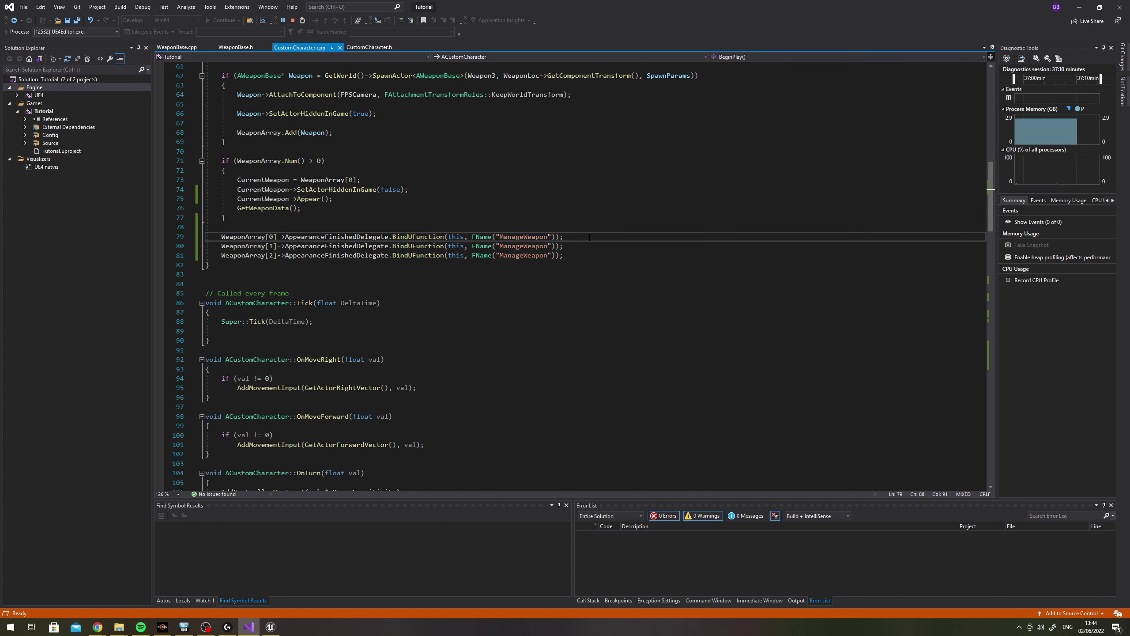
{"action": "scroll", "coordinate": [590, 237], "scroll_direction": "down", "scroll_amount": 10}
{"action": "scroll", "coordinate": [589, 237], "scroll_direction": "down", "scroll_amount": 10}
{"action": "scroll", "coordinate": [589, 237], "scroll_direction": "down", "scroll_amount": 10}
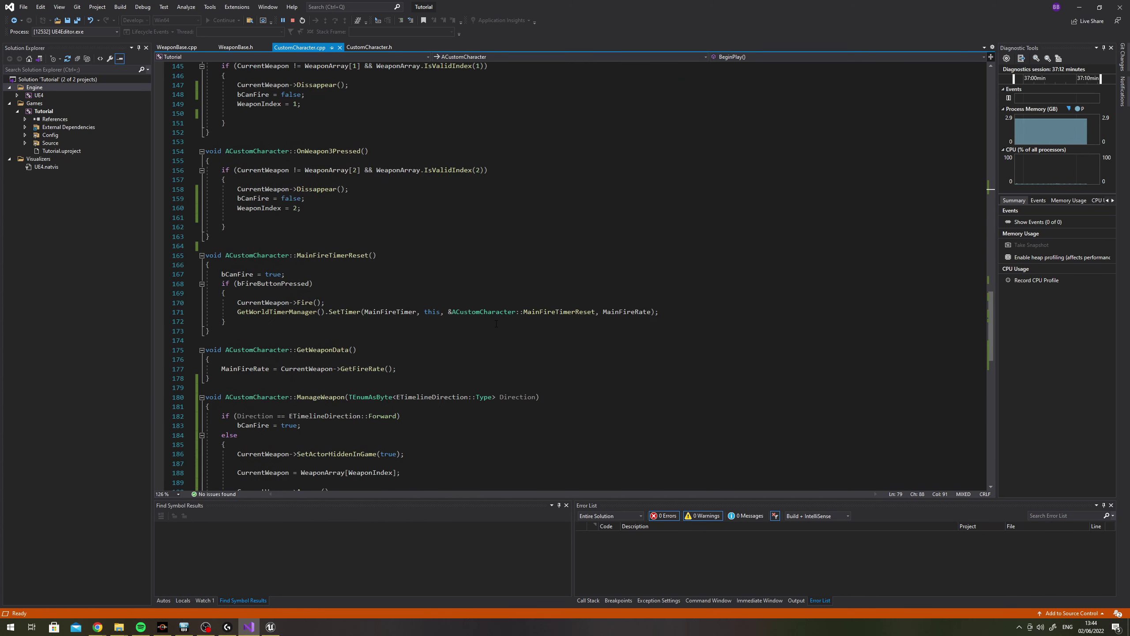
{"action": "scroll", "coordinate": [589, 237], "scroll_direction": "down", "scroll_amount": 12}
{"action": "scroll", "coordinate": [411, 294], "scroll_direction": "down", "scroll_amount": 3}
{"action": "scroll", "coordinate": [410, 294], "scroll_direction": "up", "scroll_amount": 10}
{"action": "scroll", "coordinate": [410, 295], "scroll_direction": "up", "scroll_amount": 2}
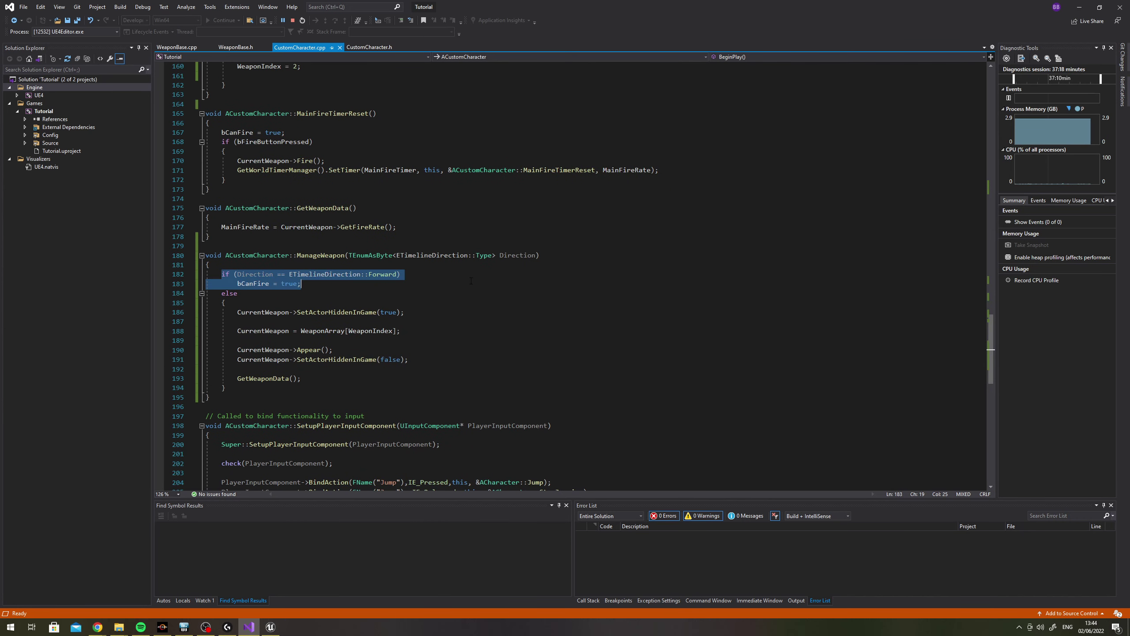
Confirm bCanFire = true in ManageWeapon's Forward branch, then start a Play-in-Editor session
{"action": "left_click", "coordinate": [237, 273]}
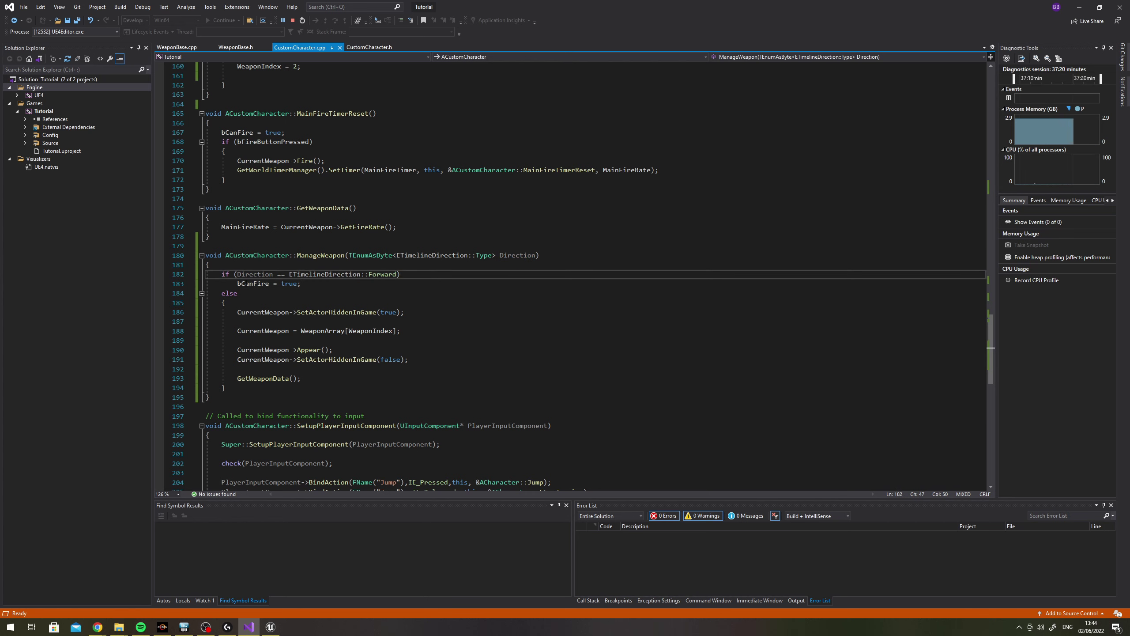
{"action": "left_click", "coordinate": [382, 284]}
{"action": "key", "text": "shift+Home"}
{"action": "key", "text": "shift+Home"}
{"action": "left_click", "coordinate": [383, 285]}
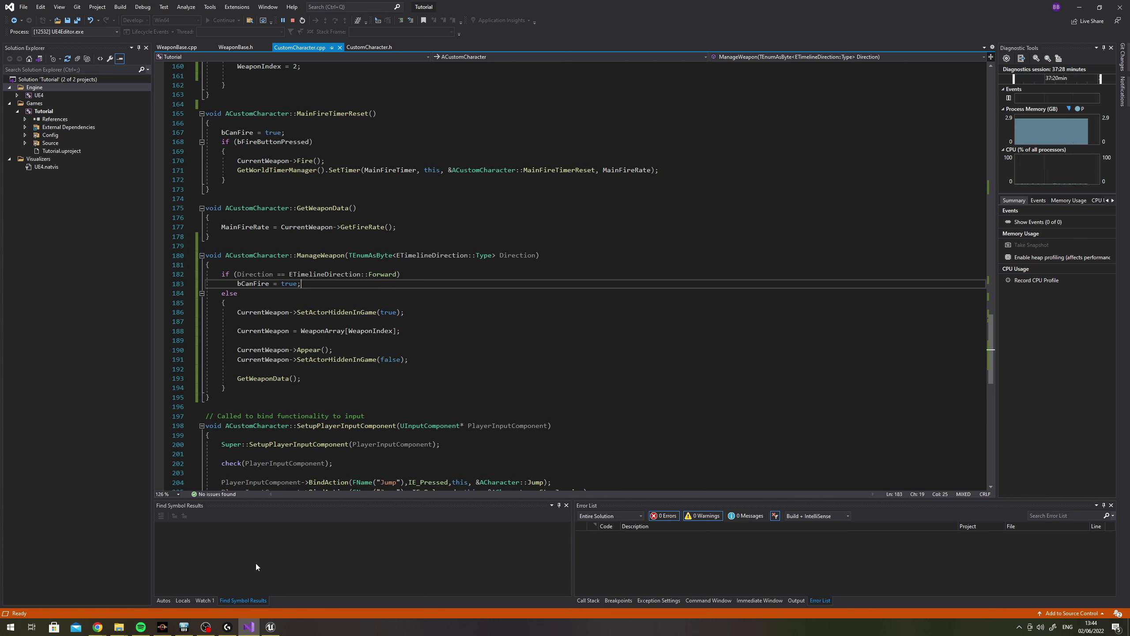
{"action": "left_click", "coordinate": [271, 627]}
{"action": "left_click", "coordinate": [613, 34]}
Cycle through weapons with keys 3, 2 and 1 in game, then end the session
{"action": "left_click", "coordinate": [595, 109]}
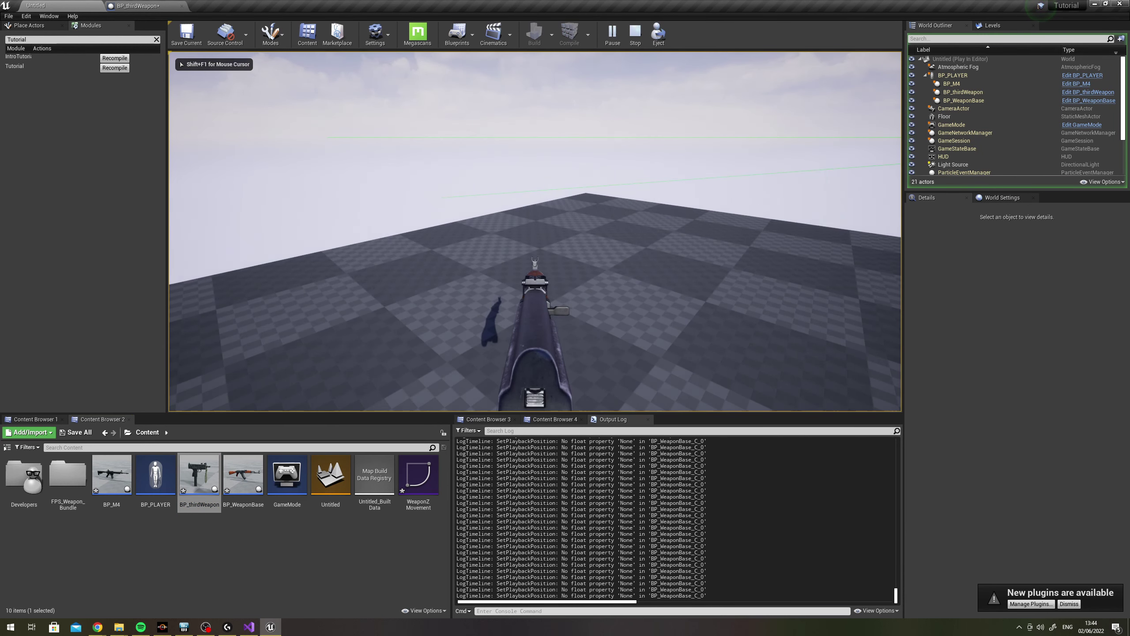
{"action": "key", "text": "3"}
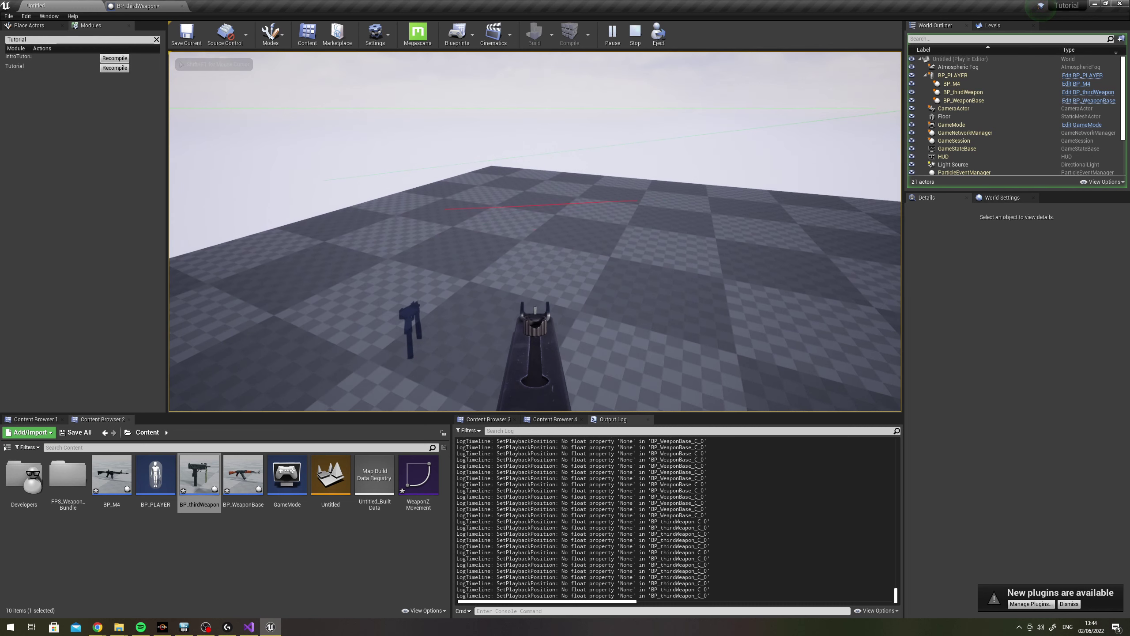
{"action": "key", "text": "2"}
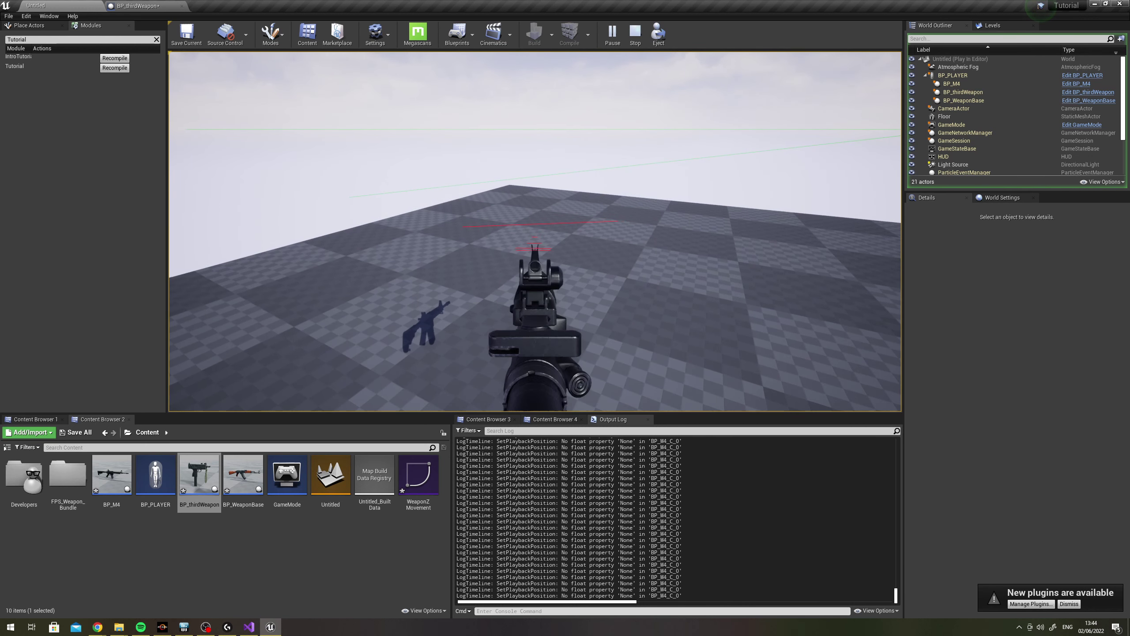
{"action": "key", "text": "1"}
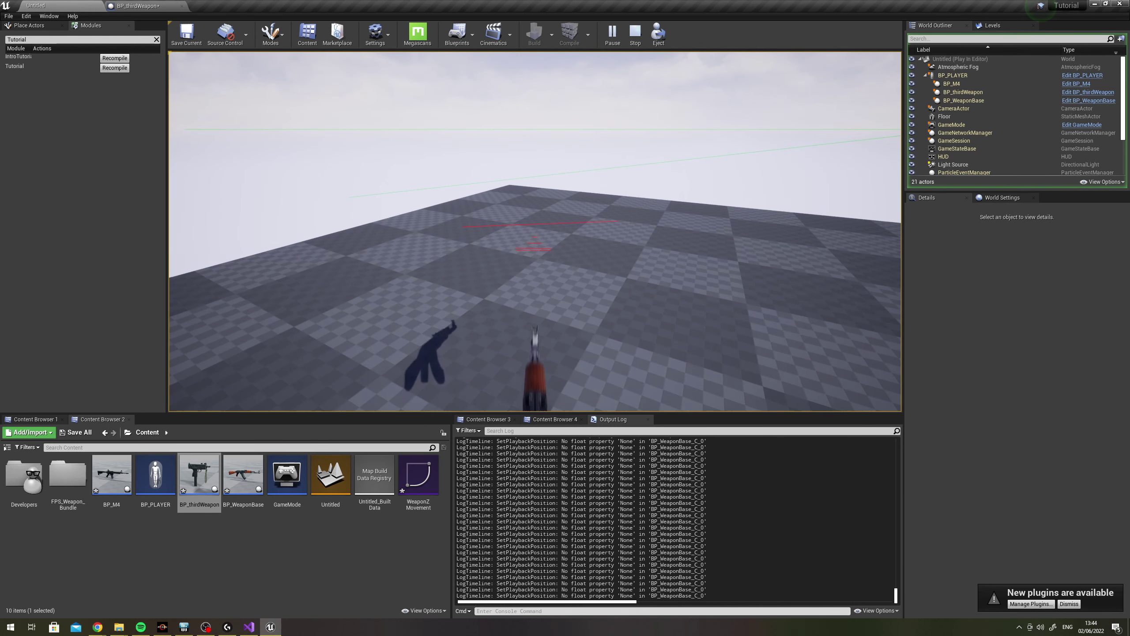
{"action": "key", "text": "2"}
{"action": "key", "text": "1"}
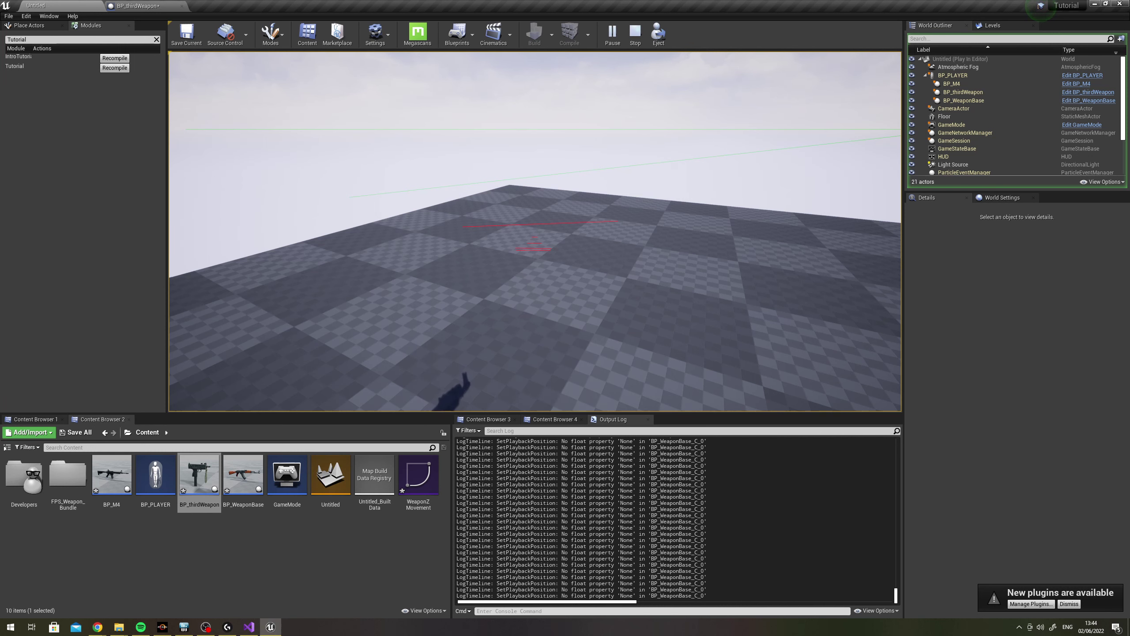
{"action": "key", "text": "2"}
{"action": "key", "text": "Escape"}
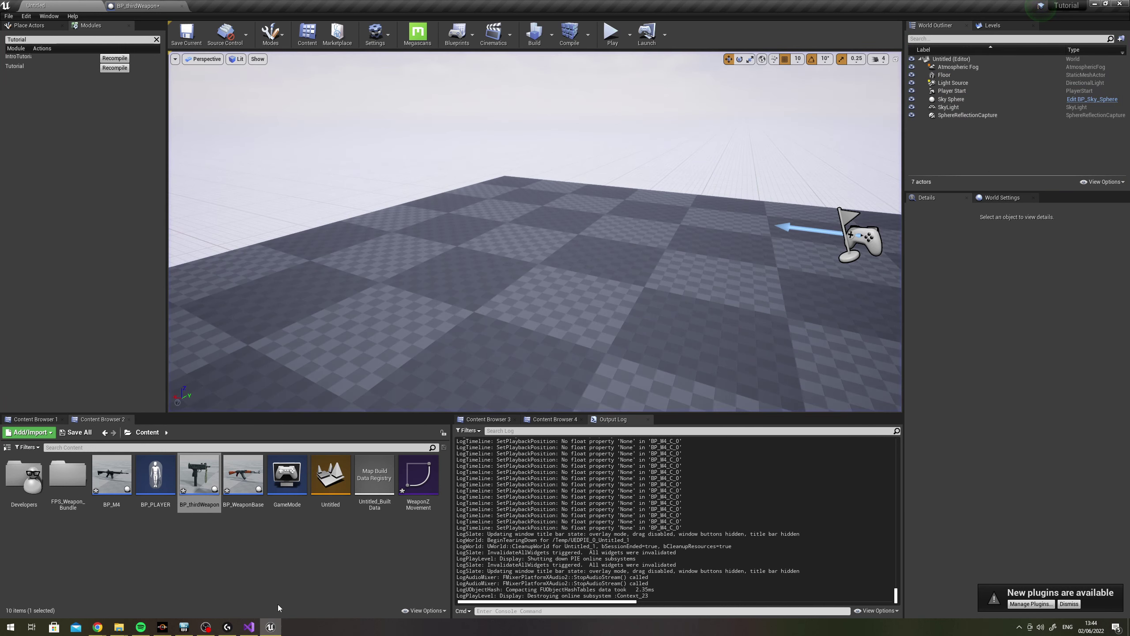
{"action": "left_click", "coordinate": [249, 627]}
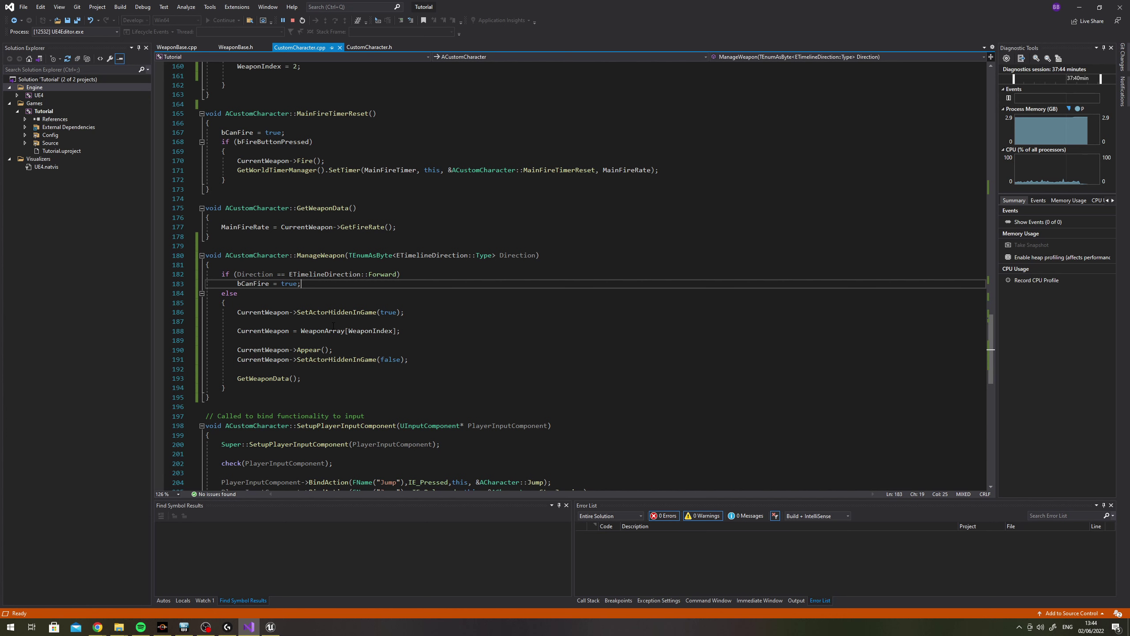
Highlight the bFireButtonPressed check in MainFireTimerReset
{"action": "scroll", "coordinate": [333, 326], "scroll_direction": "down", "scroll_amount": 5}
{"action": "scroll", "coordinate": [333, 327], "scroll_direction": "down", "scroll_amount": 1}
{"action": "scroll", "coordinate": [334, 329], "scroll_direction": "up", "scroll_amount": 8}
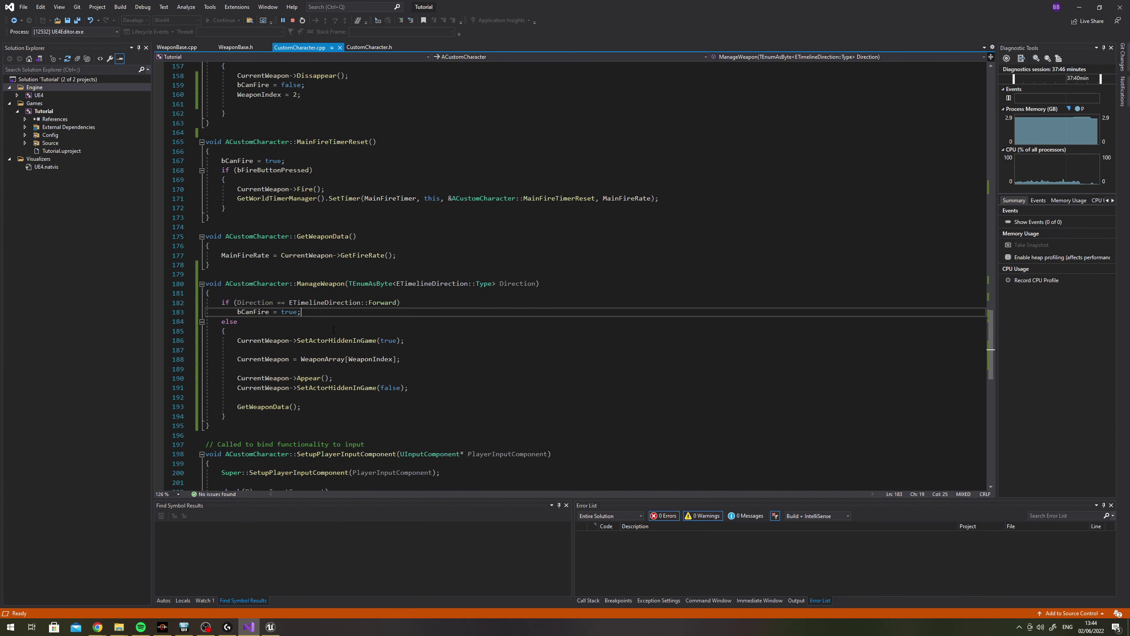
{"action": "scroll", "coordinate": [334, 333], "scroll_direction": "up", "scroll_amount": 4}
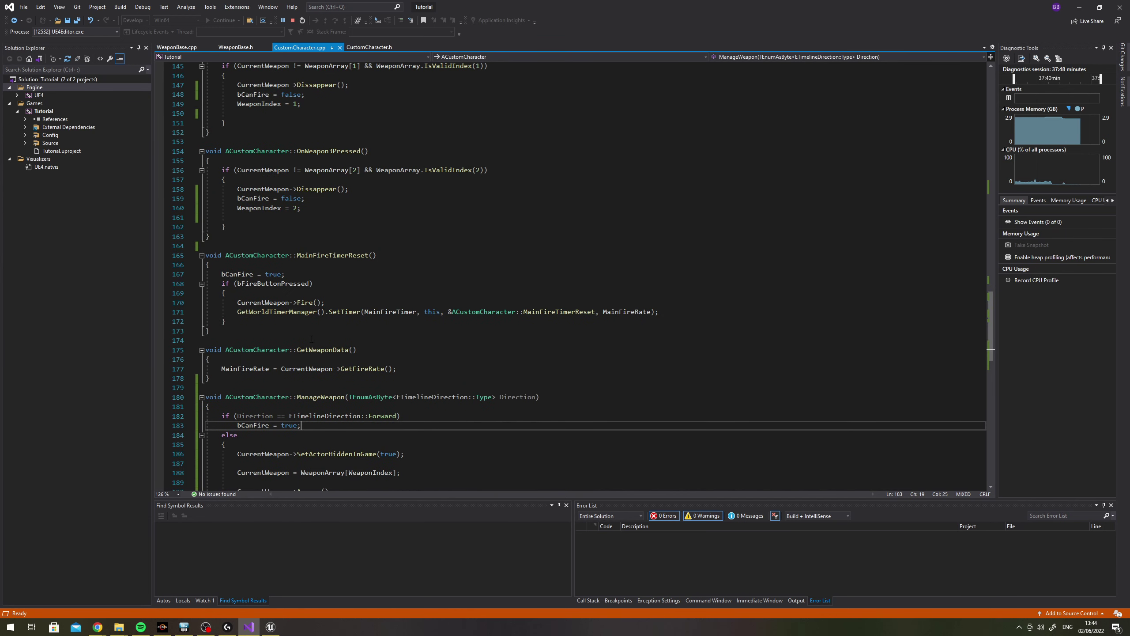
{"action": "scroll", "coordinate": [295, 343], "scroll_direction": "up", "scroll_amount": 1}
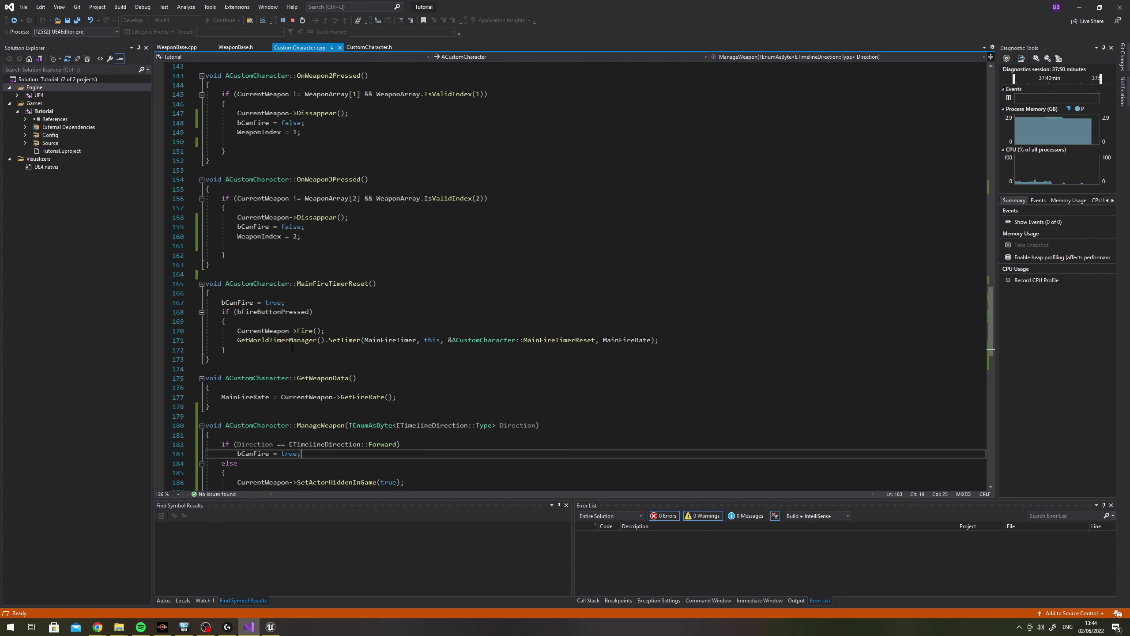
{"action": "scroll", "coordinate": [292, 349], "scroll_direction": "up", "scroll_amount": 1}
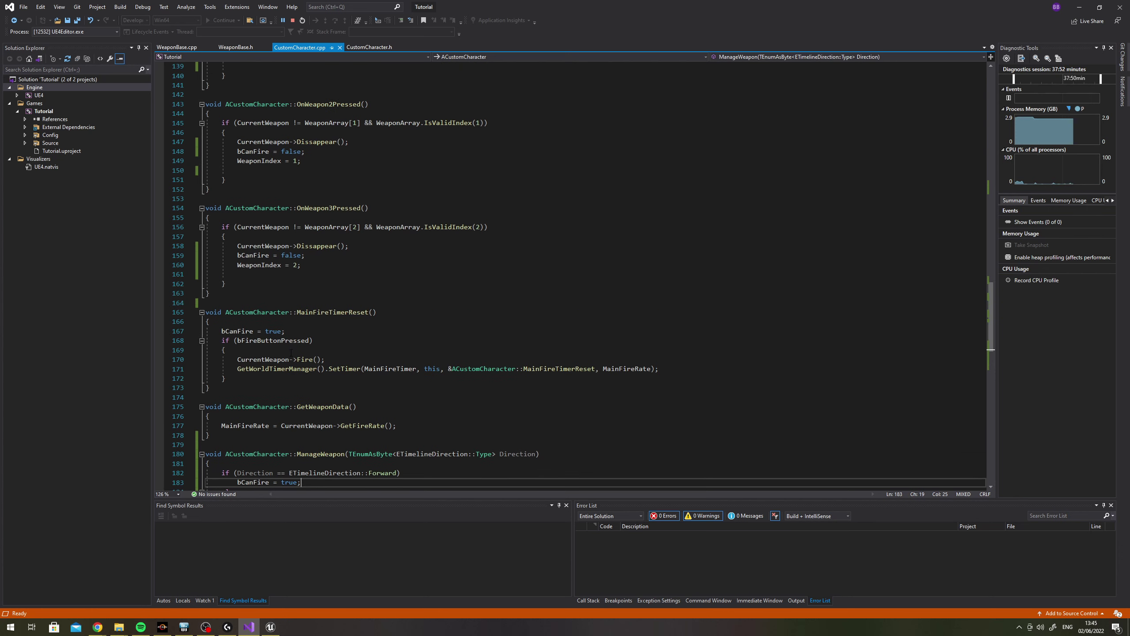
{"action": "left_click", "coordinate": [237, 340]}
{"action": "left_click", "coordinate": [313, 340]}
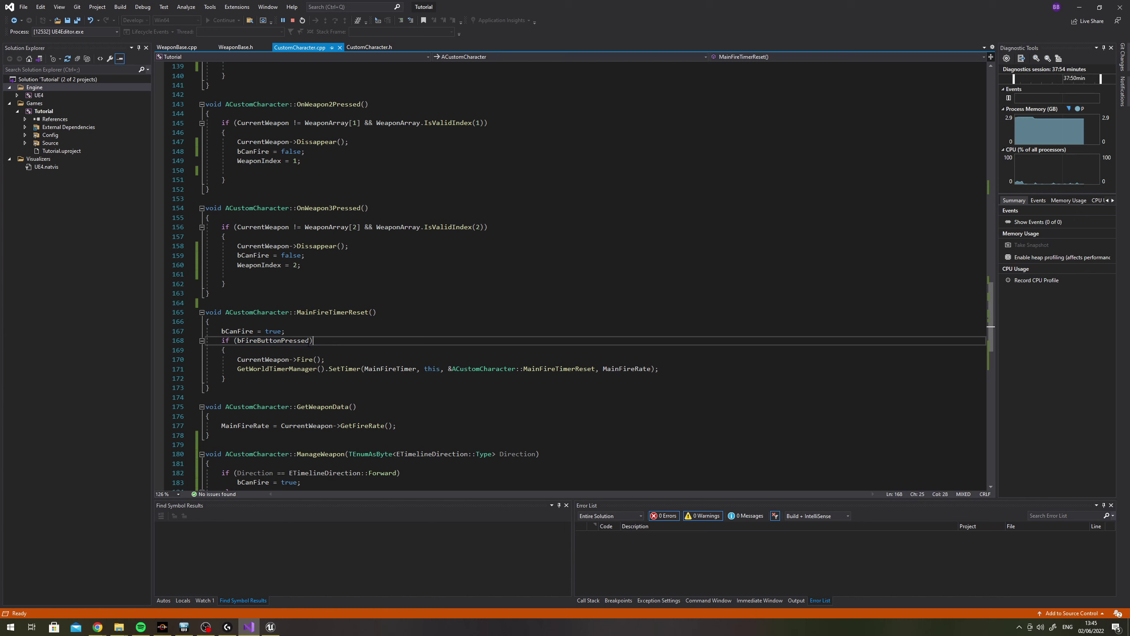
{"action": "double_click", "coordinate": [307, 340]}
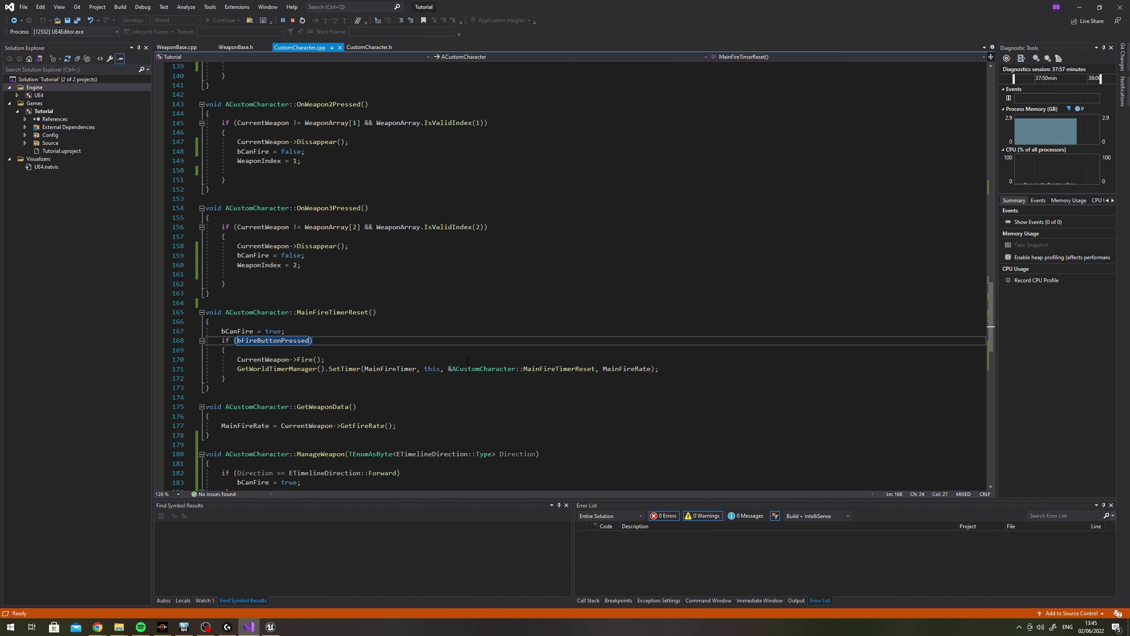
Highlight the bCanFire = true reset line, then bring up WeaponBase.h
{"action": "left_click", "coordinate": [227, 330]}
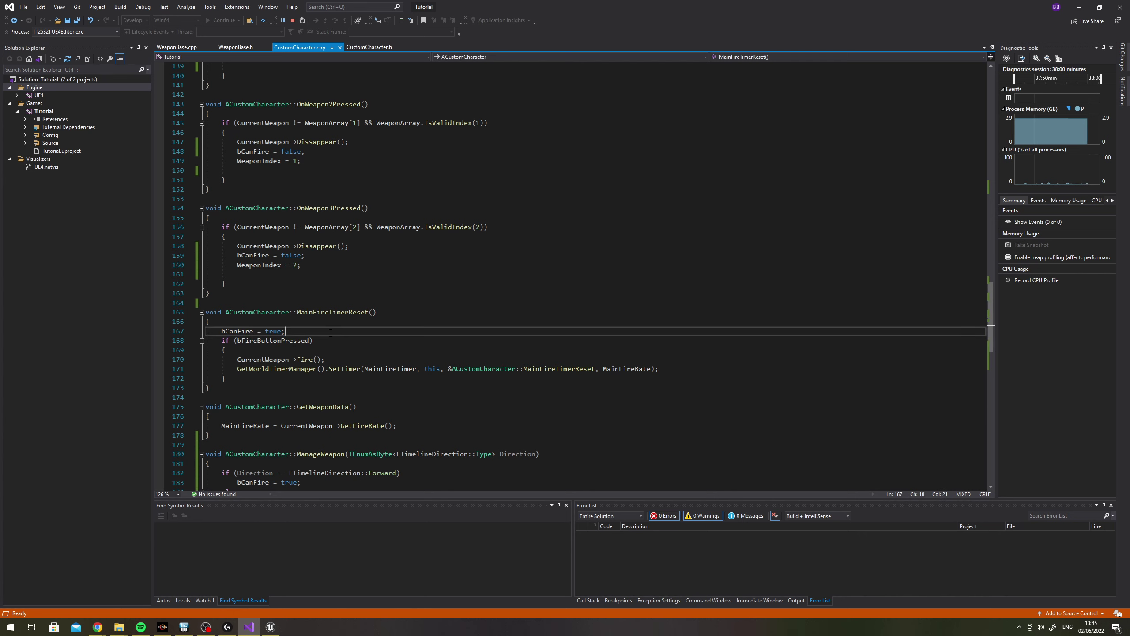
{"action": "left_click_drag", "start_coordinate": [285, 331], "coordinate": [221, 330]}
{"action": "left_click", "coordinate": [337, 336]}
{"action": "scroll", "coordinate": [366, 376], "scroll_direction": "up", "scroll_amount": 1}
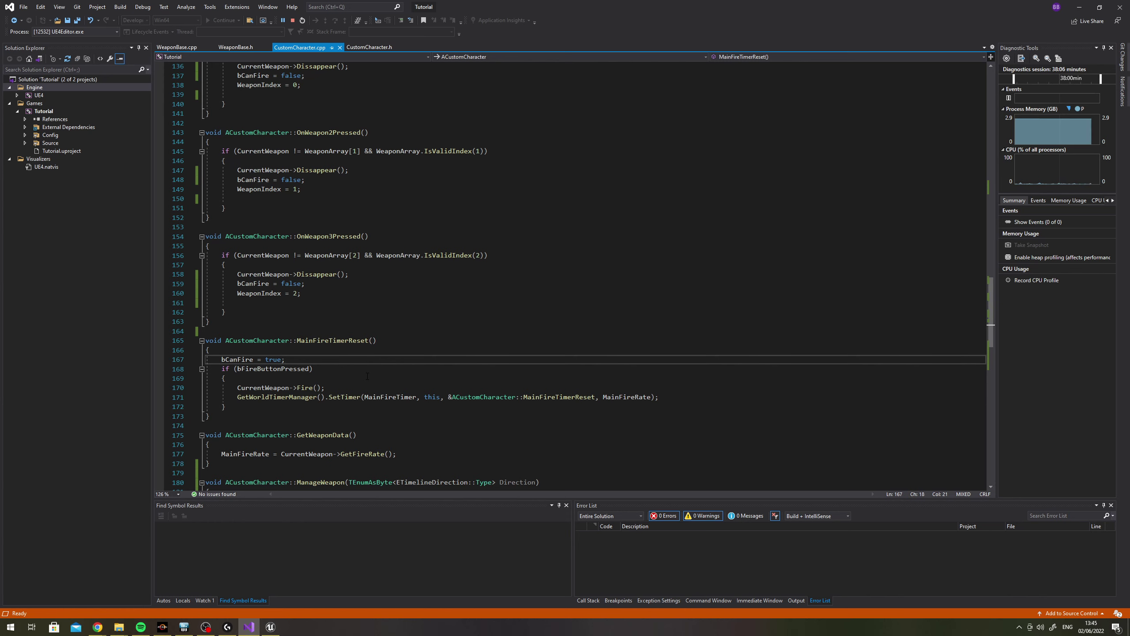
{"action": "scroll", "coordinate": [362, 379], "scroll_direction": "up", "scroll_amount": 2}
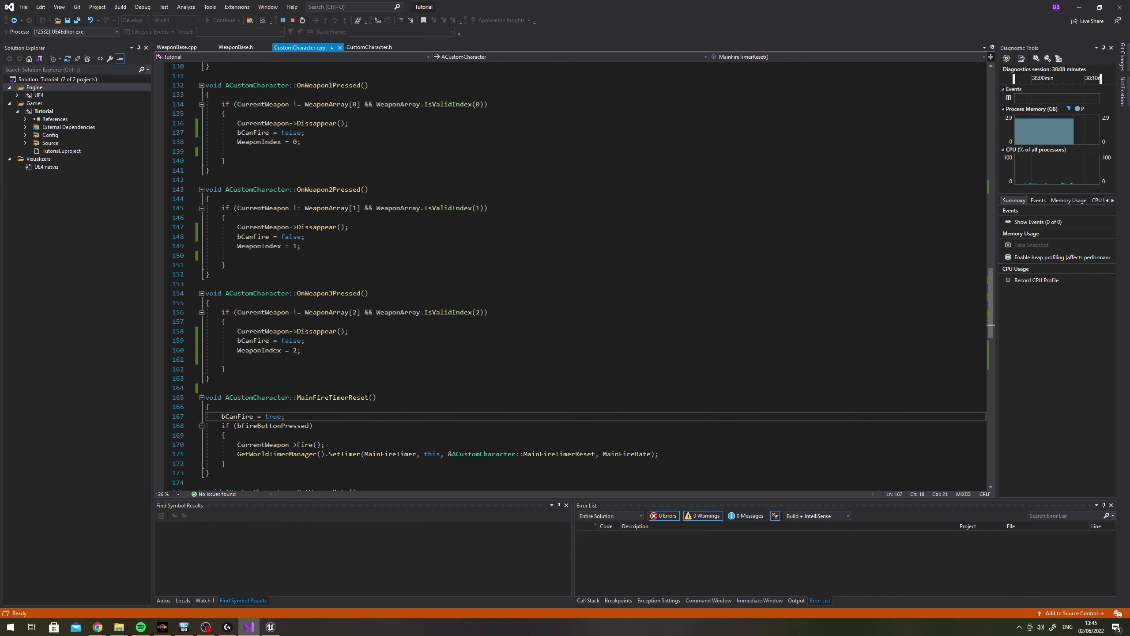
{"action": "scroll", "coordinate": [360, 386], "scroll_direction": "up", "scroll_amount": 4}
{"action": "scroll", "coordinate": [356, 393], "scroll_direction": "up", "scroll_amount": 3}
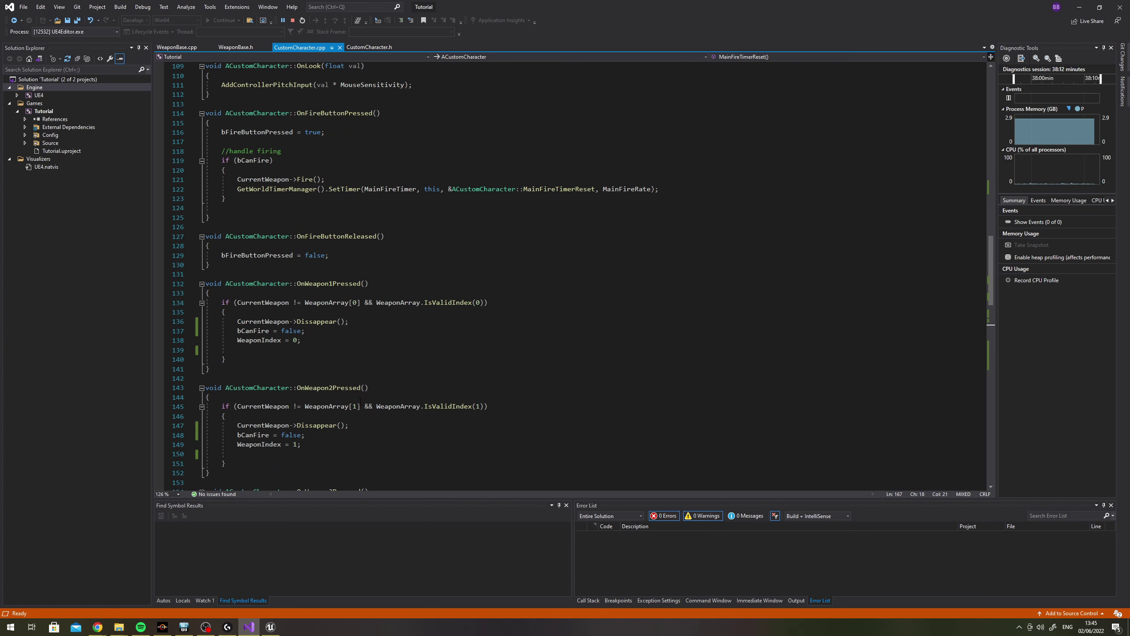
{"action": "left_click", "coordinate": [236, 46]}
Look over WeaponBase.h's timeline and weapon properties, including the InitialWeaponLocation declaration
{"action": "scroll", "coordinate": [397, 252], "scroll_direction": "down", "scroll_amount": 3}
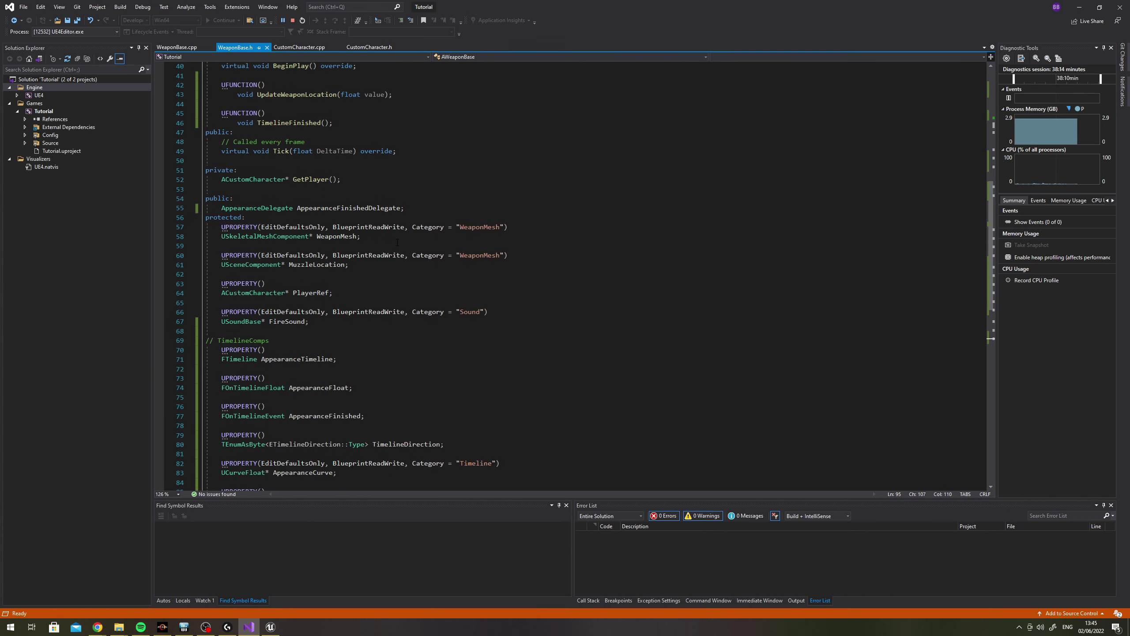
{"action": "scroll", "coordinate": [396, 252], "scroll_direction": "down", "scroll_amount": 4}
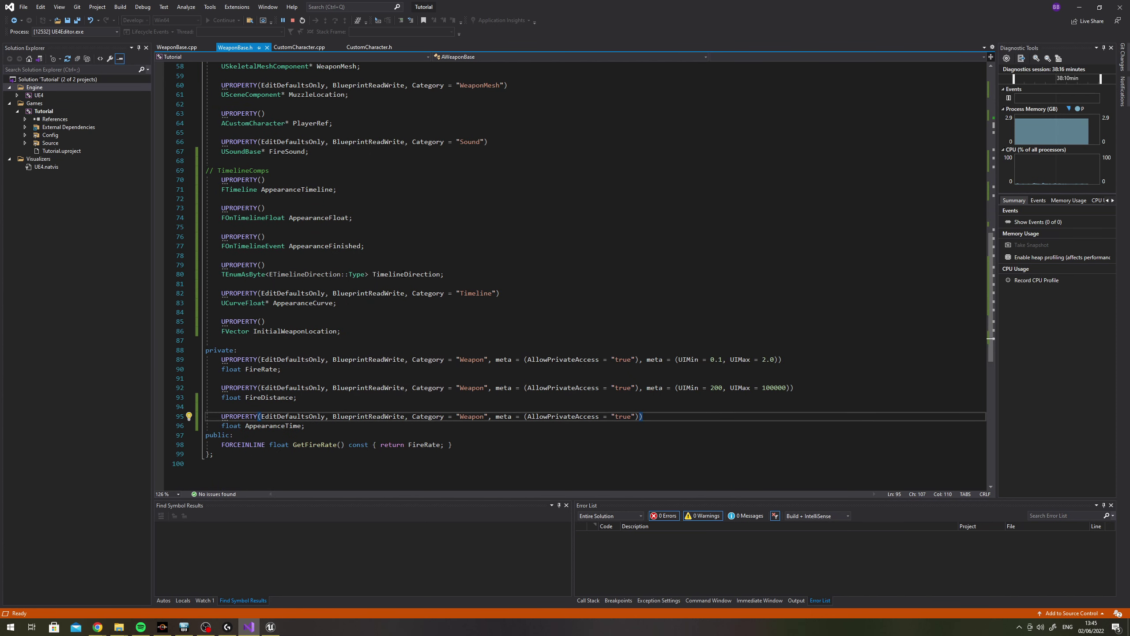
{"action": "left_click", "coordinate": [367, 333]}
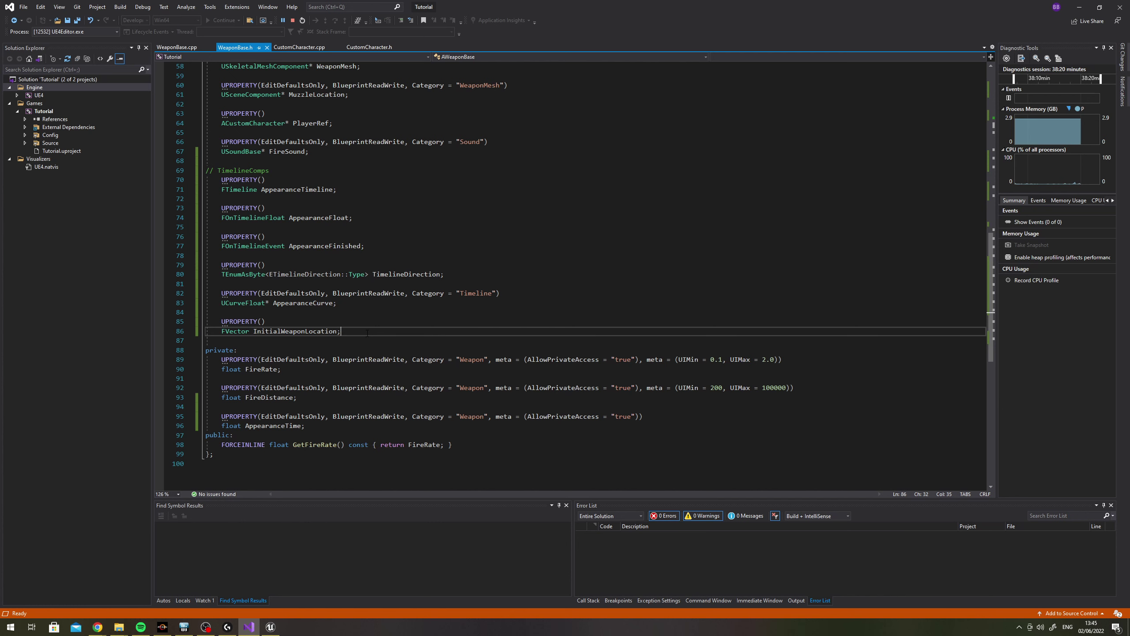
{"action": "scroll", "coordinate": [367, 333], "scroll_direction": "up", "scroll_amount": 7}
{"action": "scroll", "coordinate": [367, 332], "scroll_direction": "up", "scroll_amount": 2}
{"action": "scroll", "coordinate": [367, 330], "scroll_direction": "down", "scroll_amount": 2}
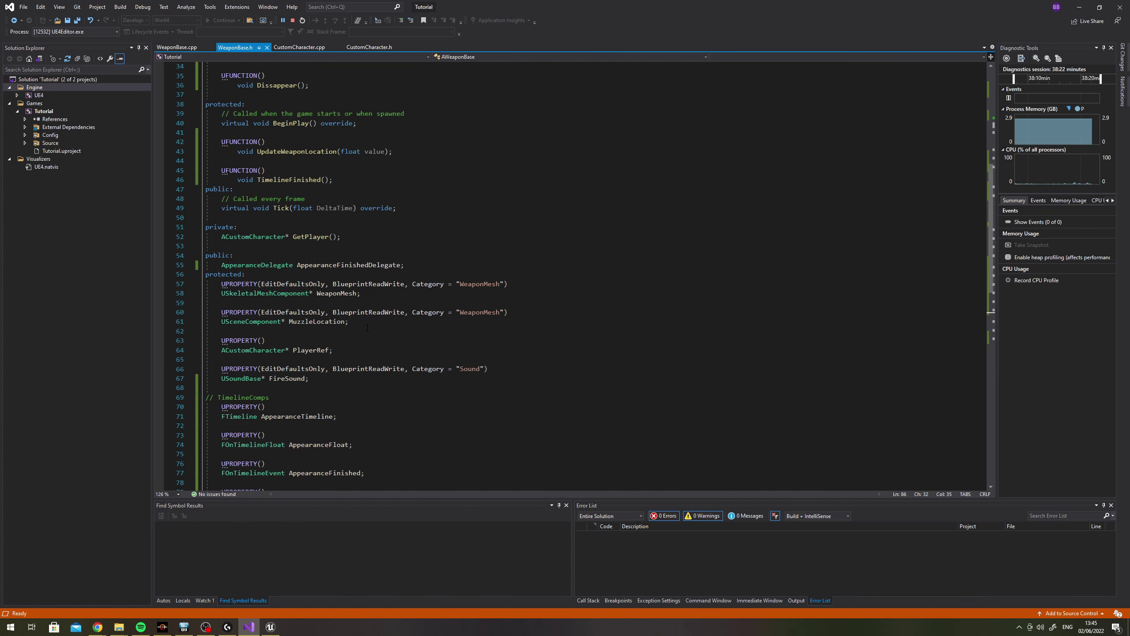
{"action": "scroll", "coordinate": [367, 329], "scroll_direction": "down", "scroll_amount": 4}
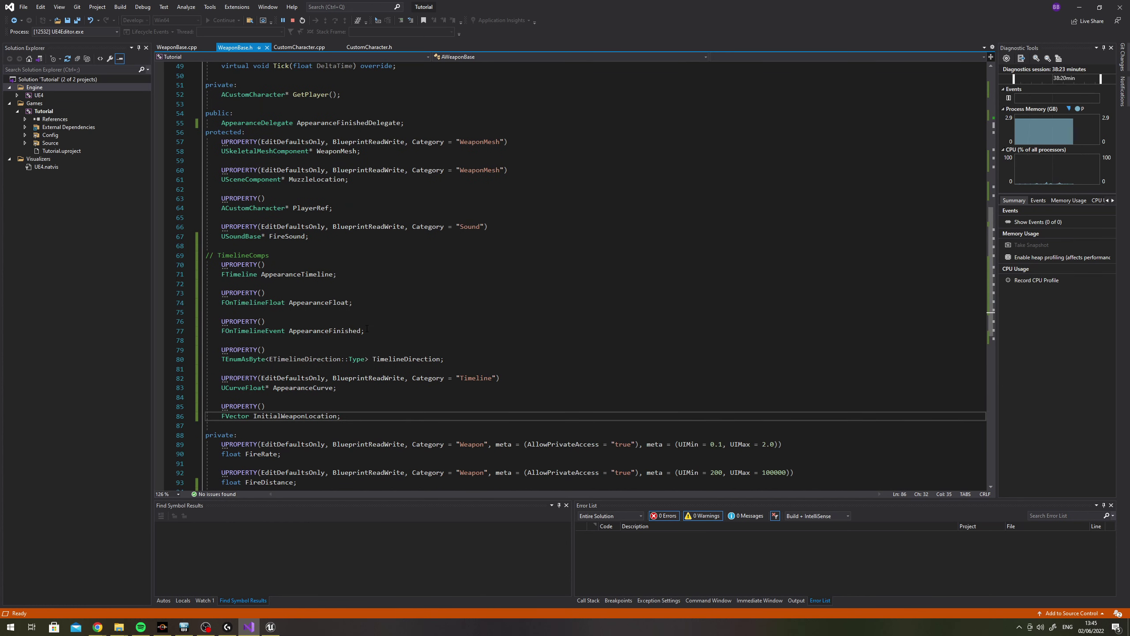
Review CustomCharacter.cpp's weapon-switch handlers, then bring Unreal Editor to the front
{"action": "left_click", "coordinate": [299, 46]}
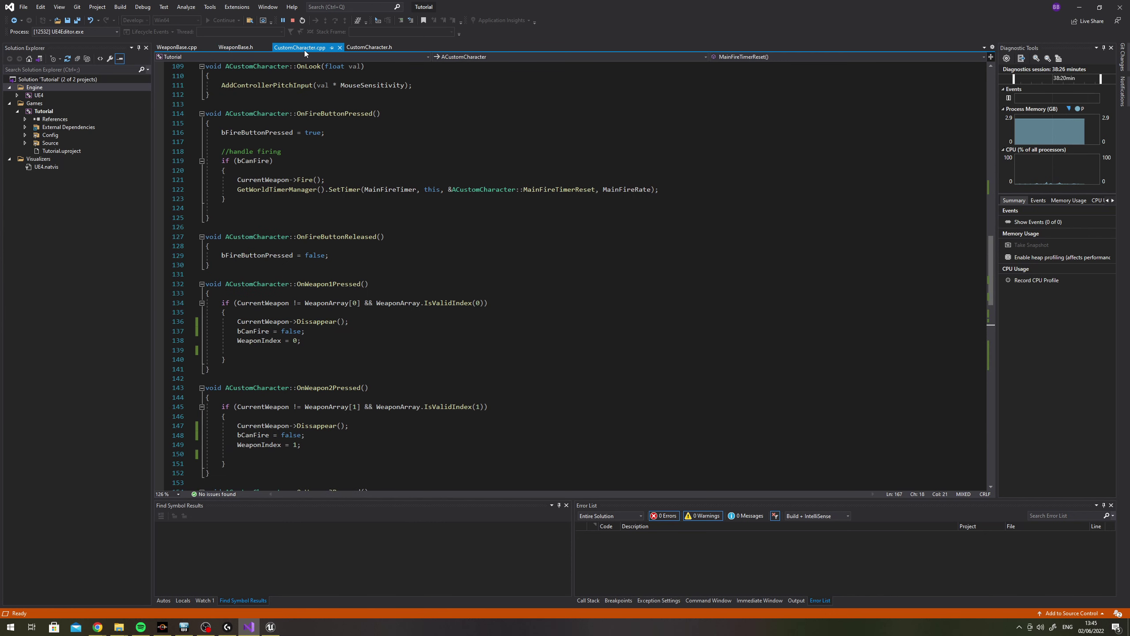
{"action": "scroll", "coordinate": [290, 267], "scroll_direction": "up", "scroll_amount": 4}
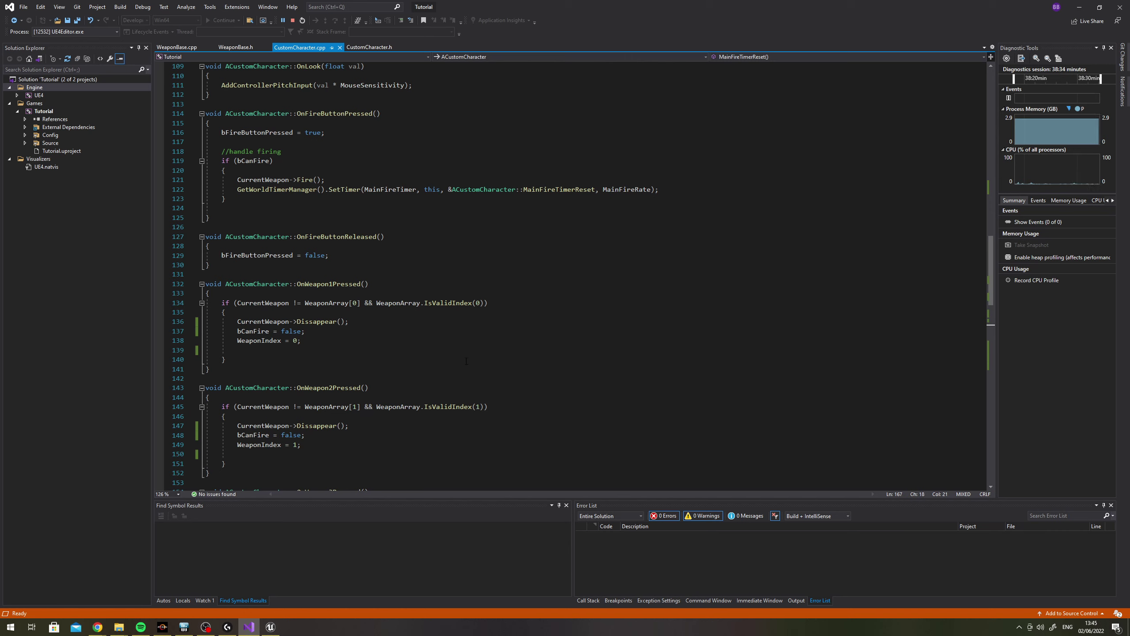
{"action": "scroll", "coordinate": [466, 356], "scroll_direction": "down", "scroll_amount": 7}
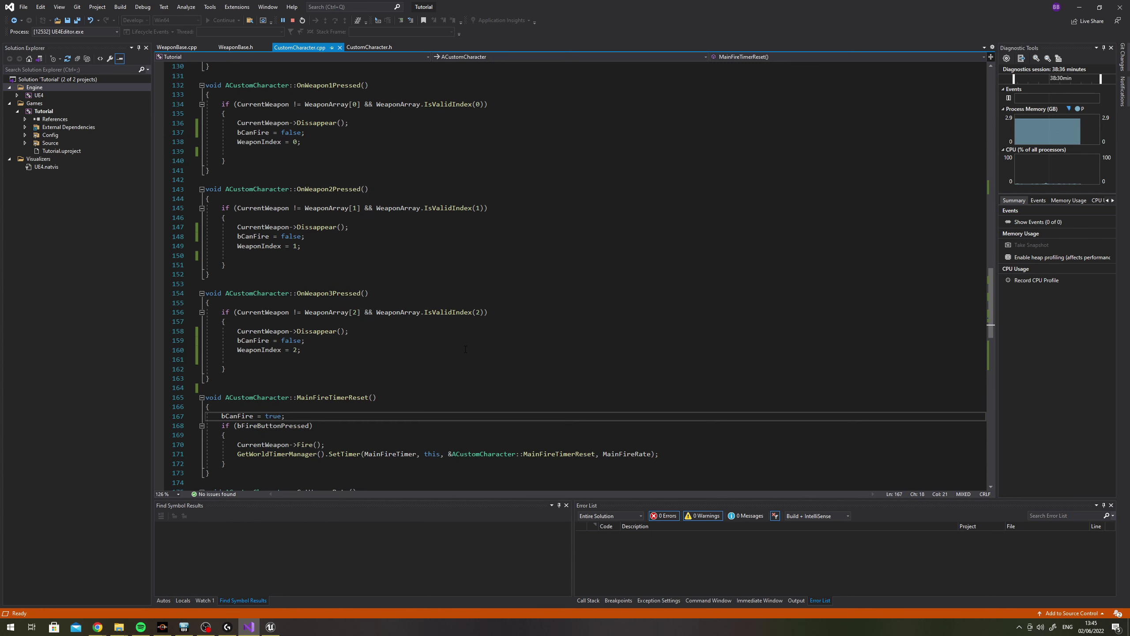
{"action": "key", "text": "alt+Tab"}
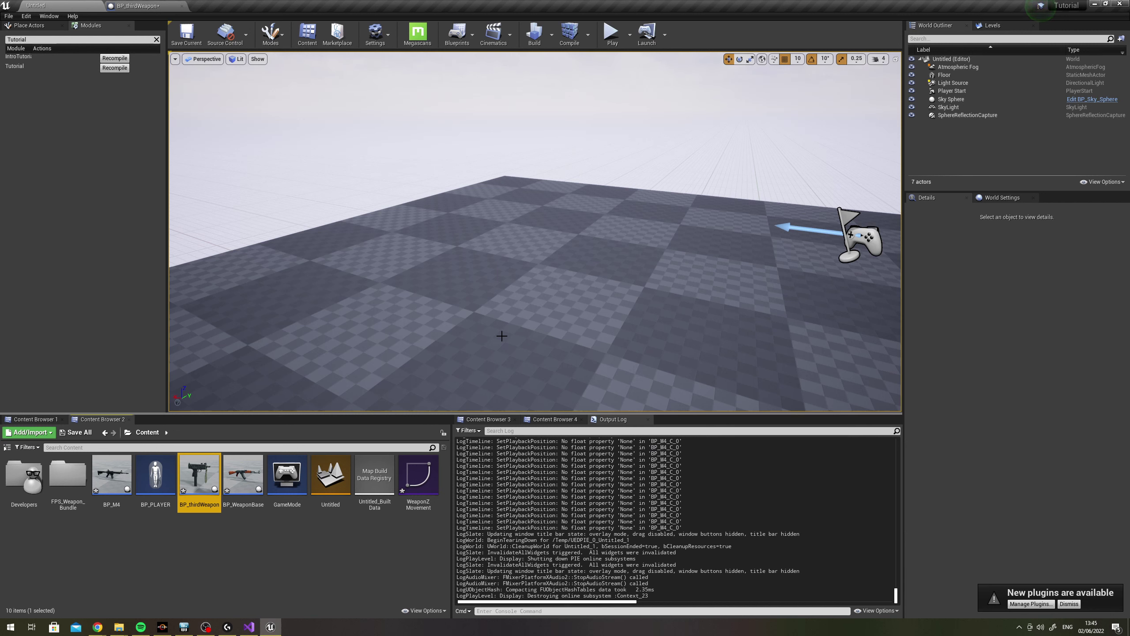
{"action": "mouse_move", "coordinate": [530, 348]}
{"action": "right_mouse_down"}
{"action": "mouse_move", "coordinate": [578, 349]}
{"action": "mouse_move", "coordinate": [554, 321]}
{"action": "right_mouse_up"}
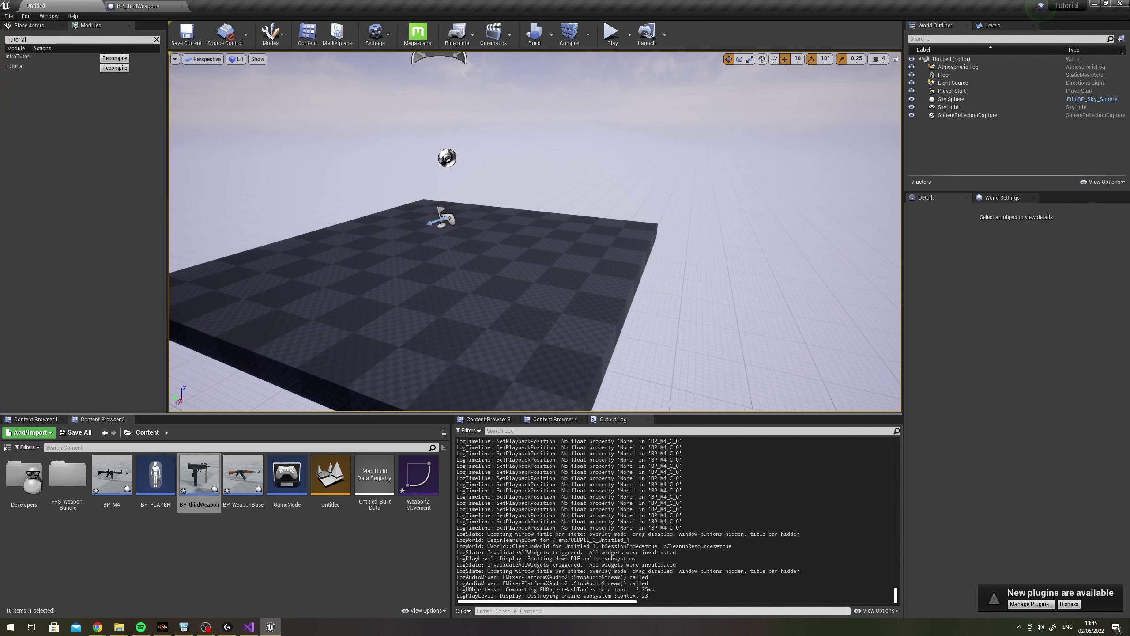